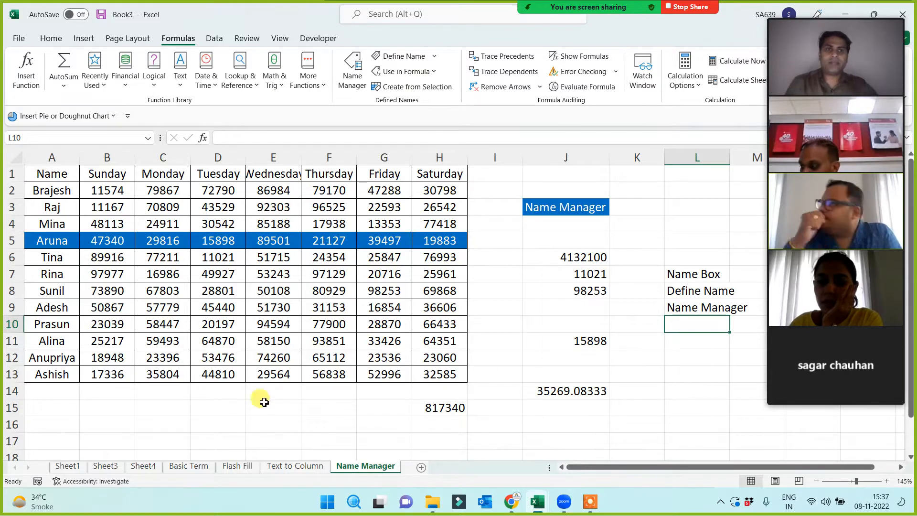
- Select the Name Manager heading in J3 and the Name Box, Define Name and Name Manager notes in L7:L9
{"action": "left_click", "coordinate": [515, 327]}
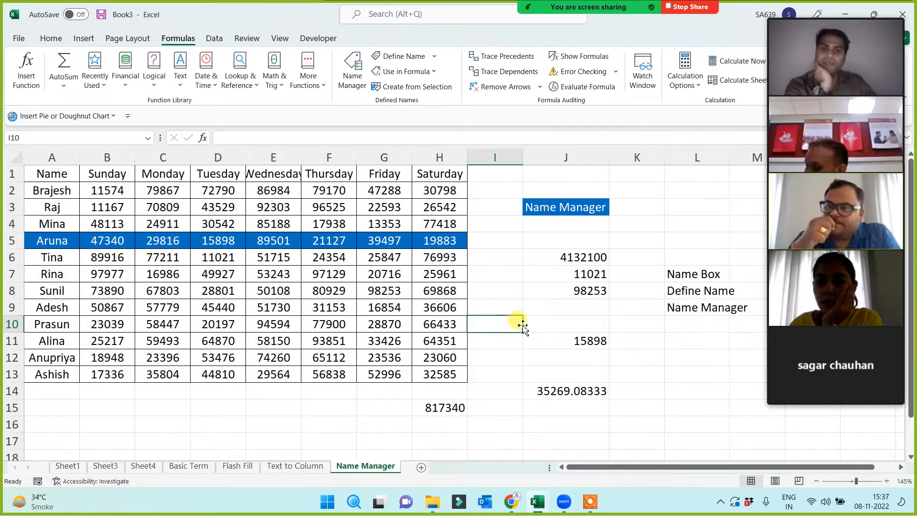
{"action": "mouse_move", "coordinate": [592, 502]}
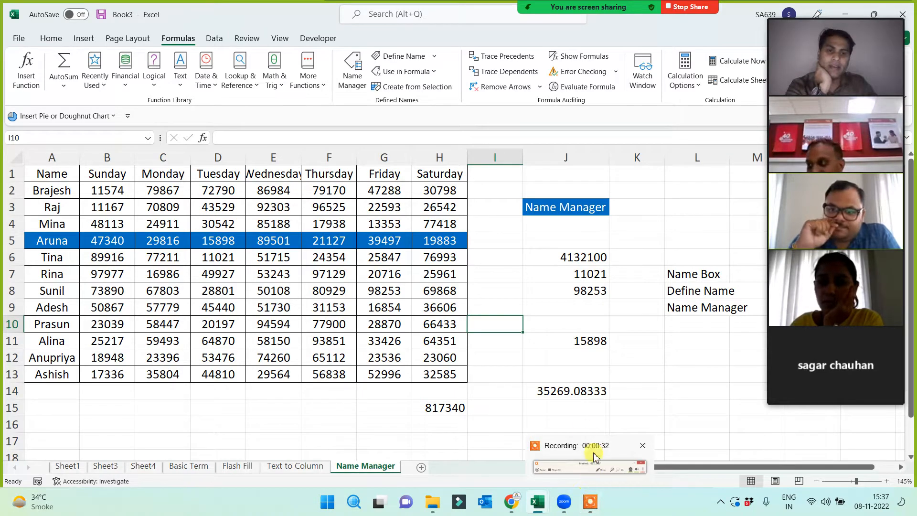
{"action": "left_click", "coordinate": [509, 340]}
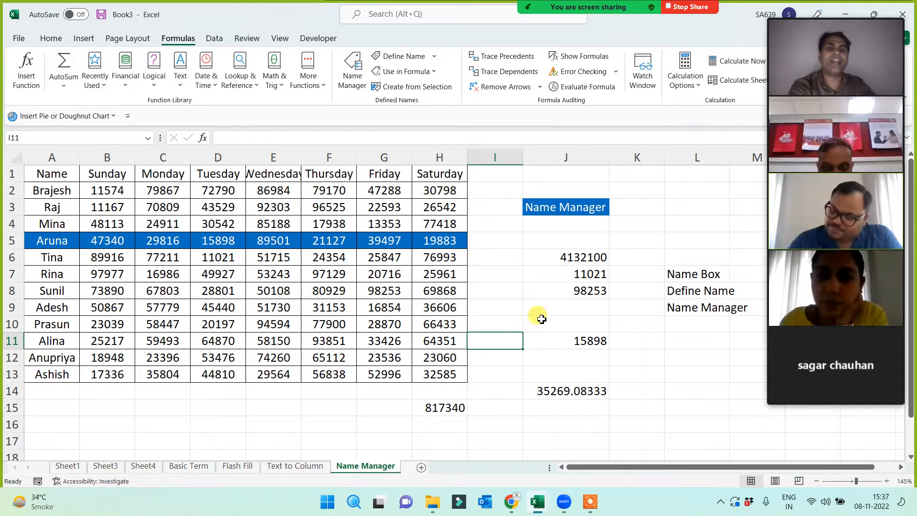
{"action": "left_click", "coordinate": [568, 209]}
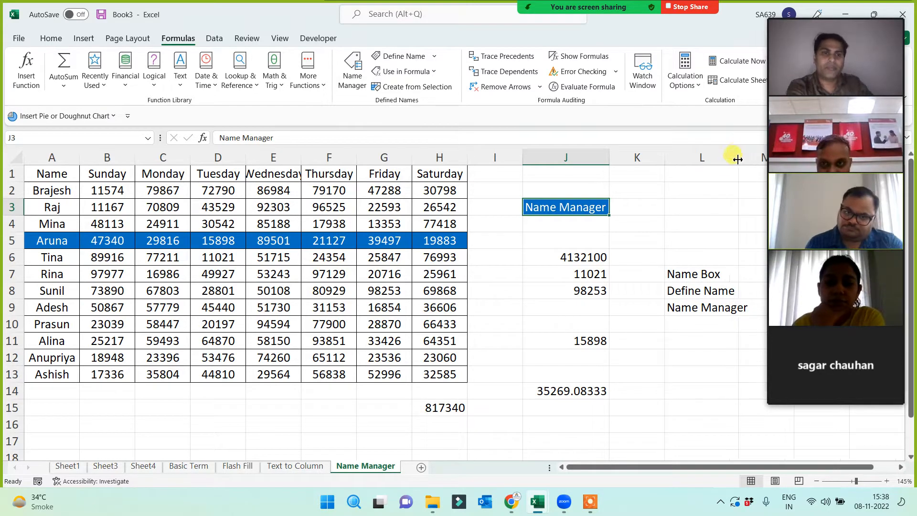
{"action": "left_click_drag", "start_coordinate": [699, 269], "coordinate": [693, 313]}
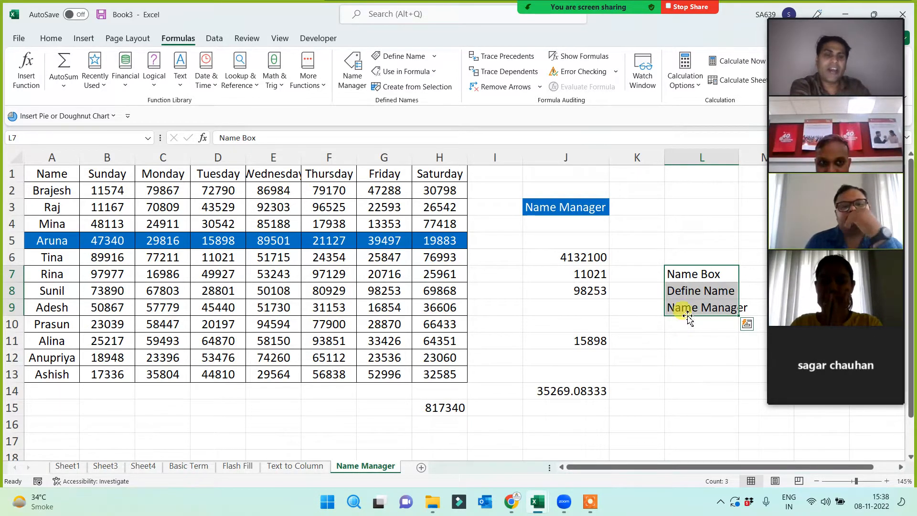
{"action": "left_click", "coordinate": [692, 269]}
{"action": "left_click", "coordinate": [694, 293]}
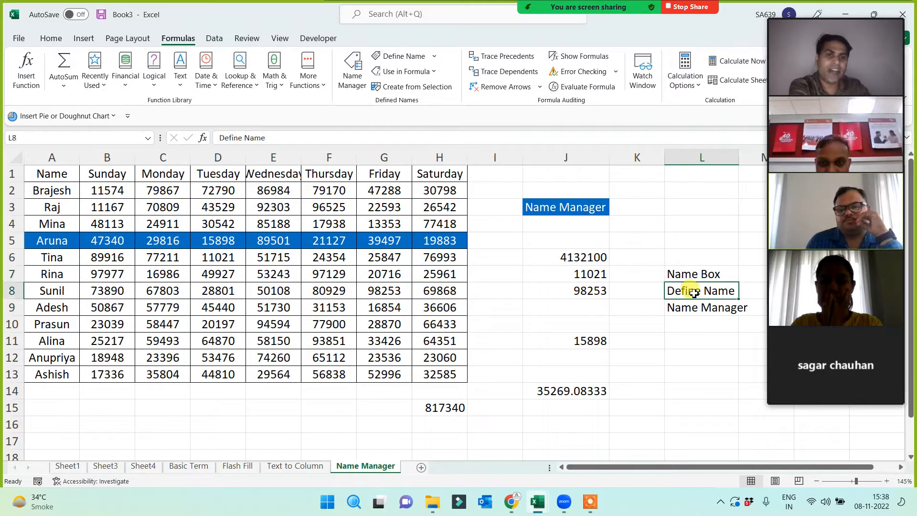
{"action": "left_click", "coordinate": [694, 310]}
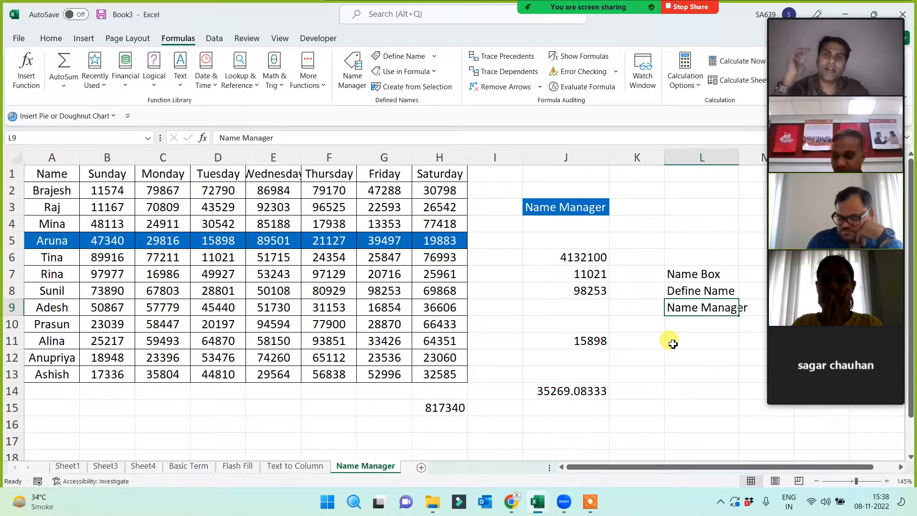
- Select the masterdata sales table and the SUM(masterdata) total in J6
{"action": "mouse_move", "coordinate": [777, 32]}
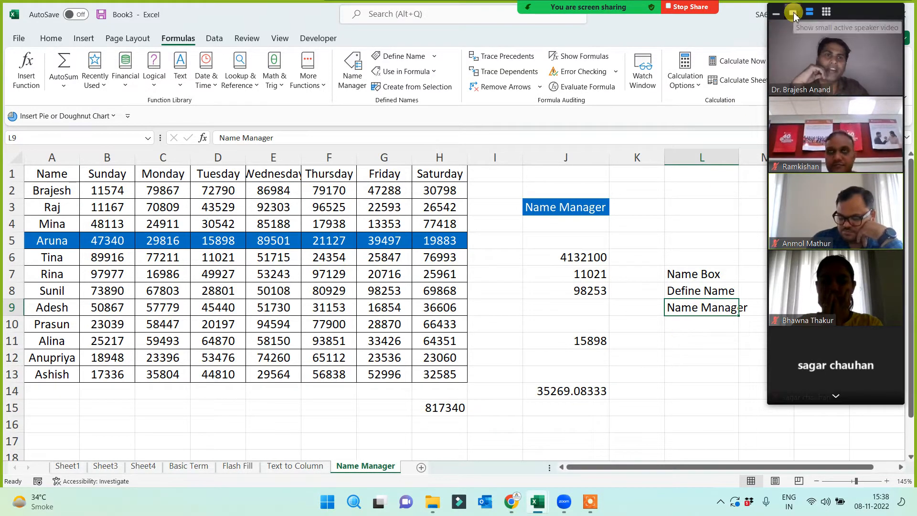
{"action": "left_click", "coordinate": [790, 13]}
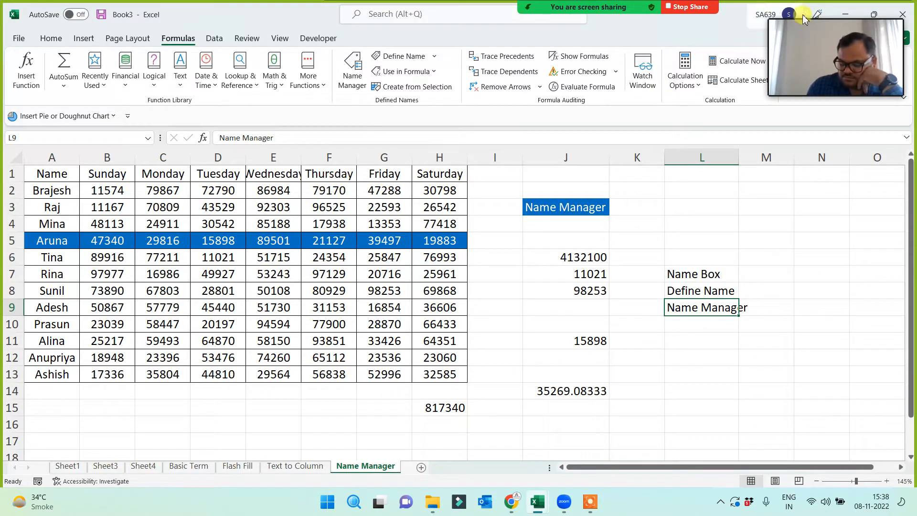
{"action": "mouse_move", "coordinate": [795, 30]}
{"action": "left_click", "coordinate": [776, 14]}
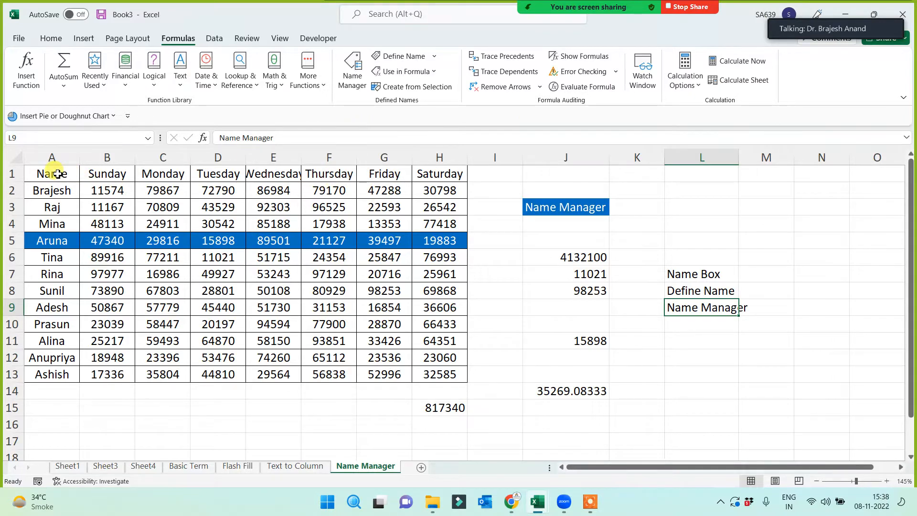
{"action": "left_click_drag", "start_coordinate": [50, 171], "coordinate": [435, 374]}
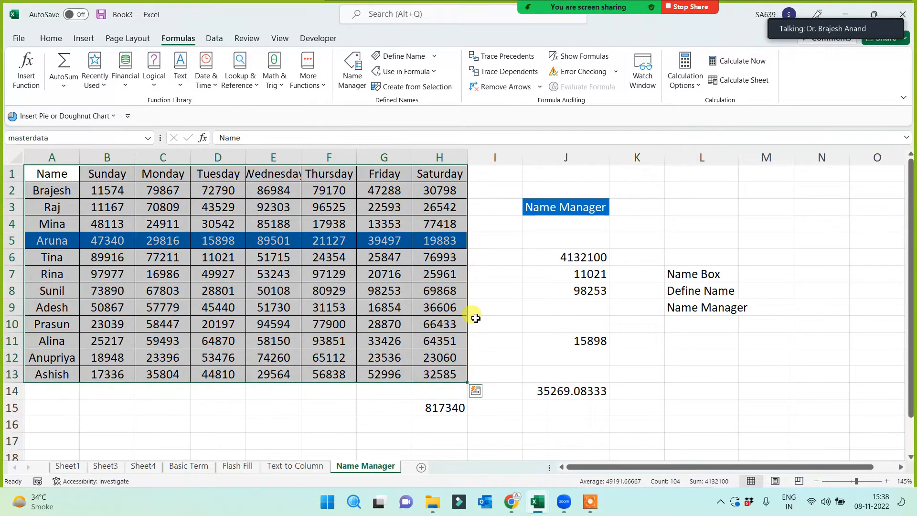
{"action": "left_click", "coordinate": [538, 258]}
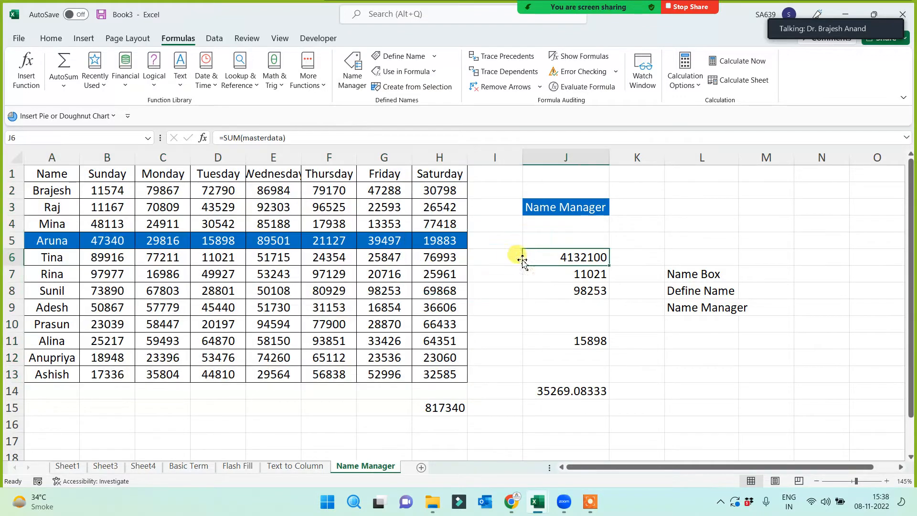
- In Name Manager, delete the row 8 name and the Wednesday name
{"action": "left_click", "coordinate": [349, 74]}
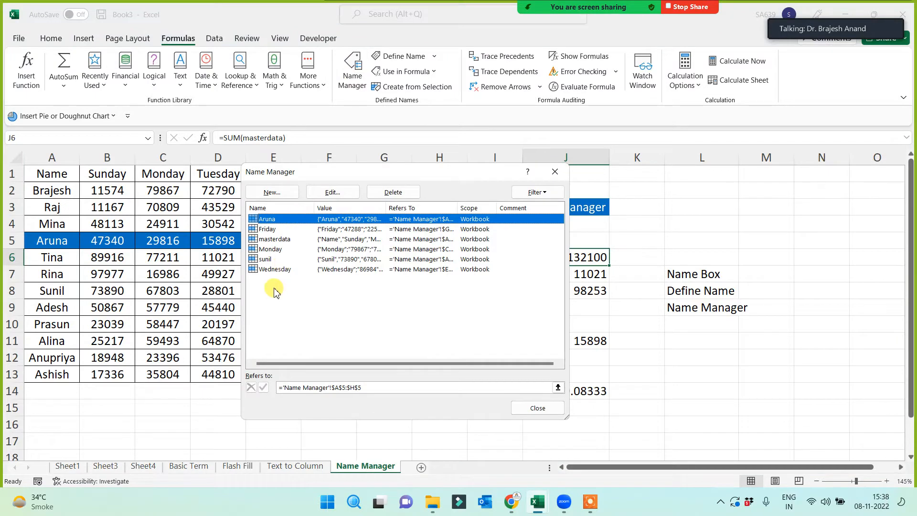
{"action": "left_click", "coordinate": [269, 261]}
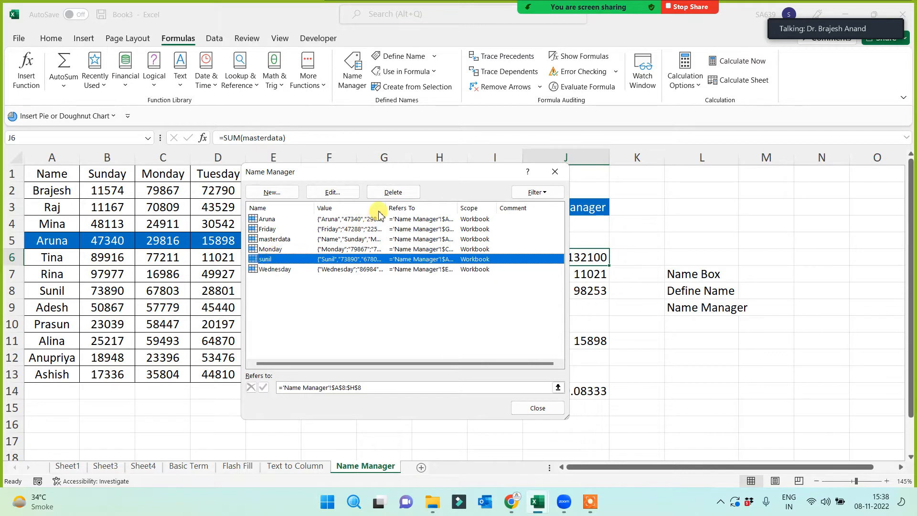
{"action": "left_click", "coordinate": [393, 192]}
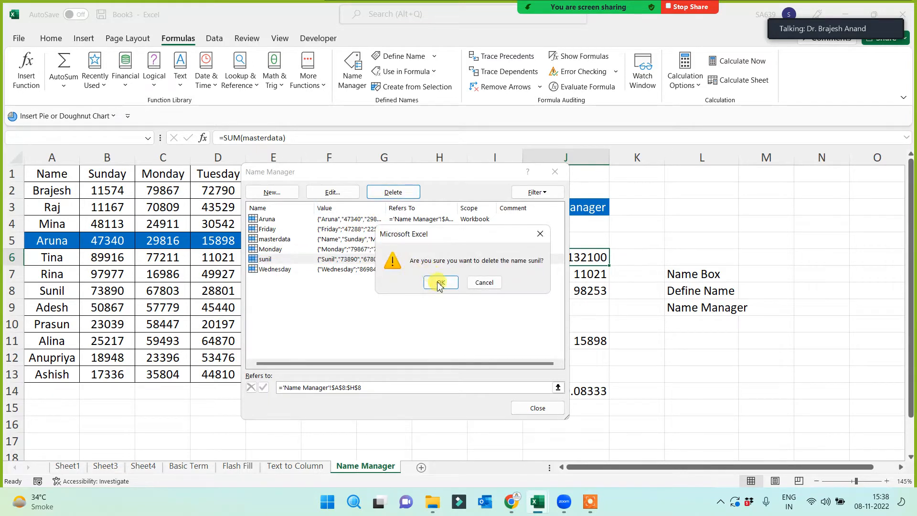
{"action": "left_click", "coordinate": [440, 283]}
{"action": "left_click", "coordinate": [287, 259]}
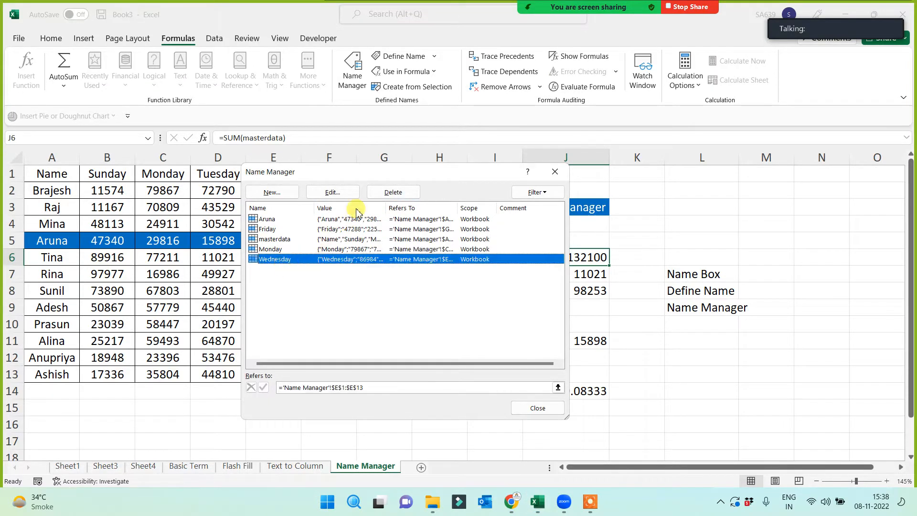
{"action": "left_click", "coordinate": [383, 193]}
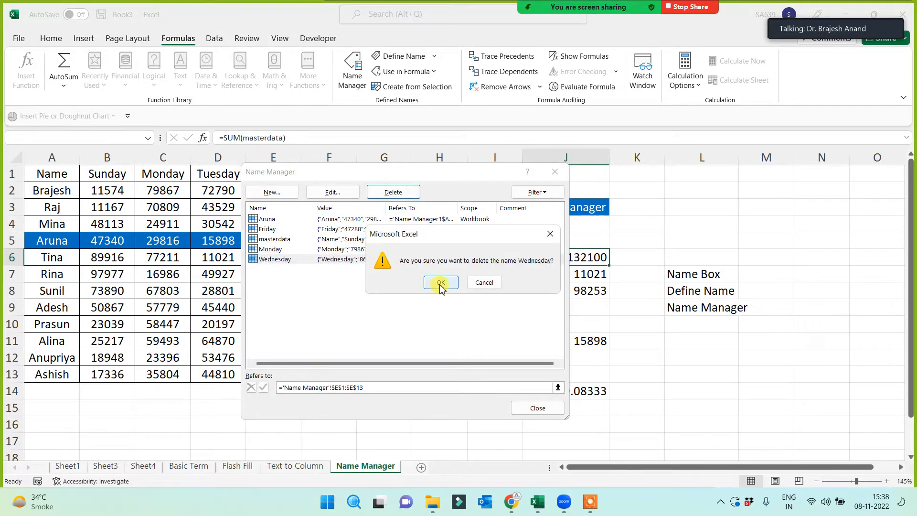
{"action": "left_click", "coordinate": [439, 284]}
- Delete the Monday, masterdata, row 5 and Friday names, leaving the list empty
{"action": "left_click", "coordinate": [293, 249]}
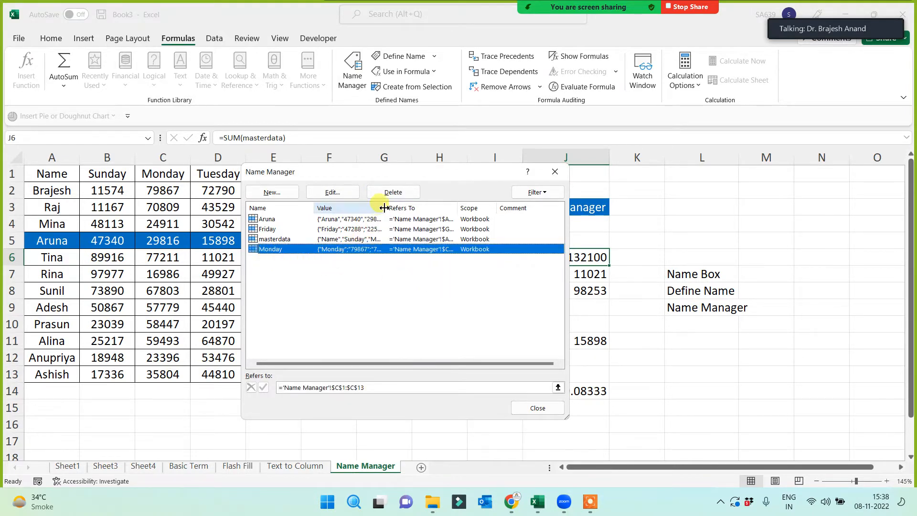
{"action": "left_click", "coordinate": [389, 192]}
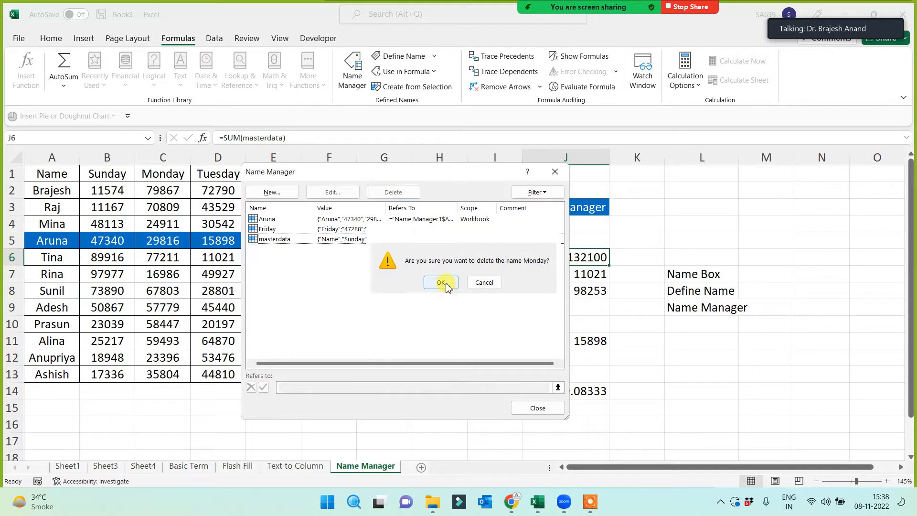
{"action": "left_click", "coordinate": [441, 282]}
{"action": "left_click", "coordinate": [280, 240]}
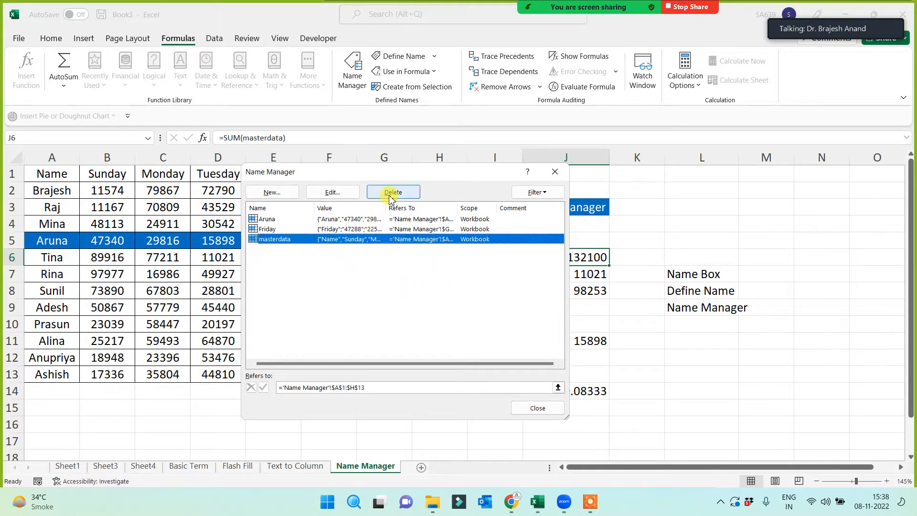
{"action": "left_click", "coordinate": [390, 196]}
{"action": "left_click", "coordinate": [436, 285]}
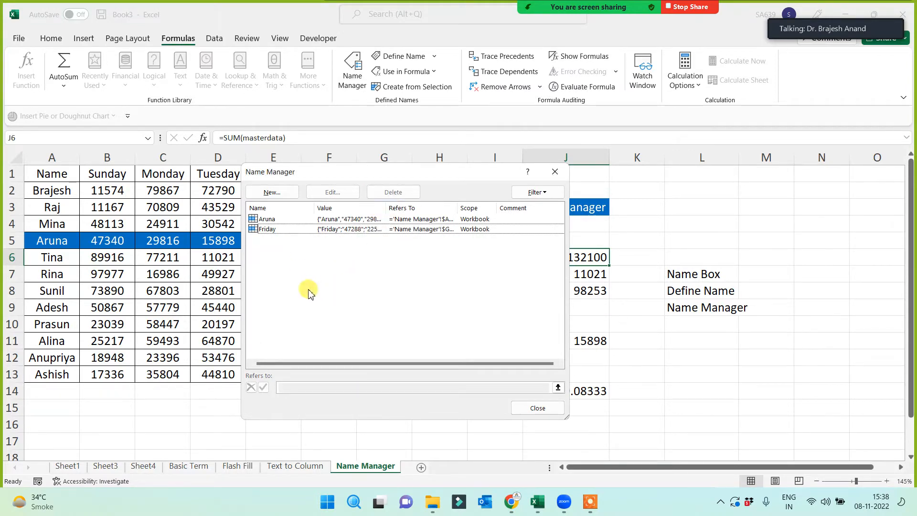
{"action": "left_click_drag", "start_coordinate": [304, 285], "coordinate": [236, 211]}
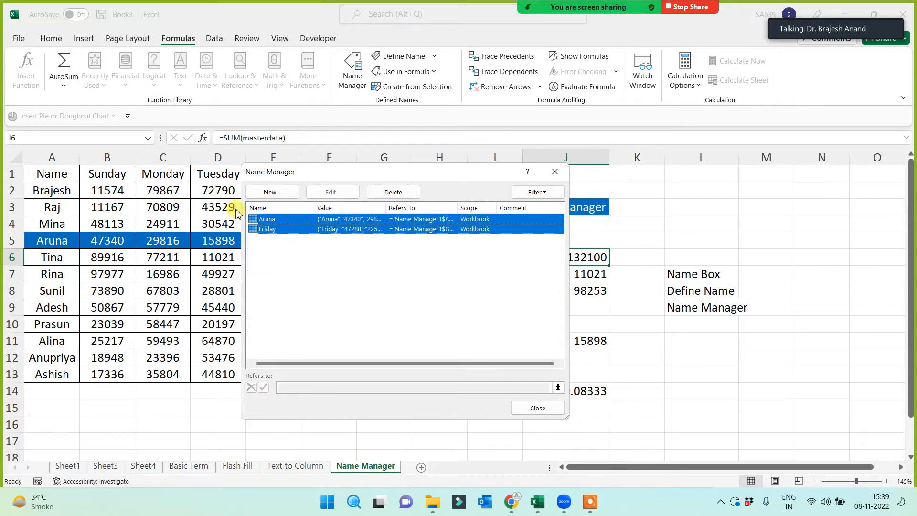
{"action": "left_click", "coordinate": [393, 192]}
{"action": "left_click", "coordinate": [440, 285]}
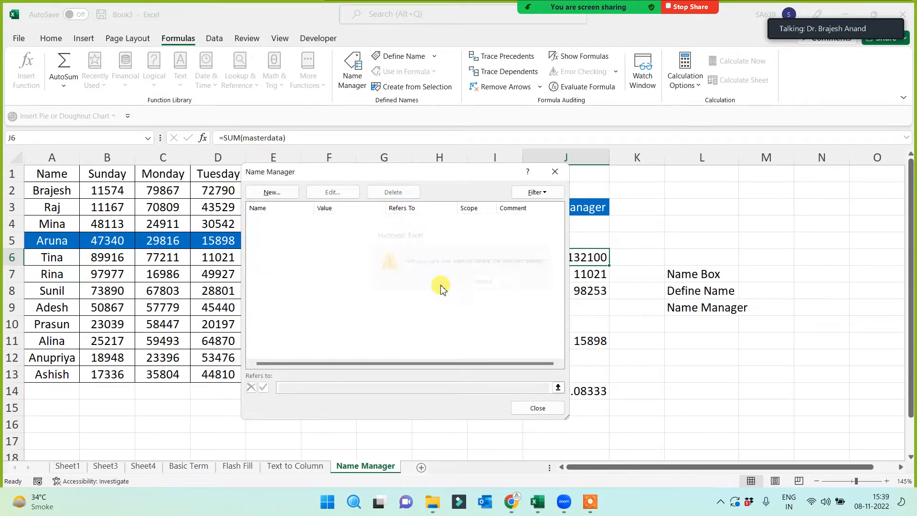
- Close the empty Name Manager, then select the sales table A1:H13 and the Saturday column H1:H13
{"action": "left_click", "coordinate": [555, 171]}
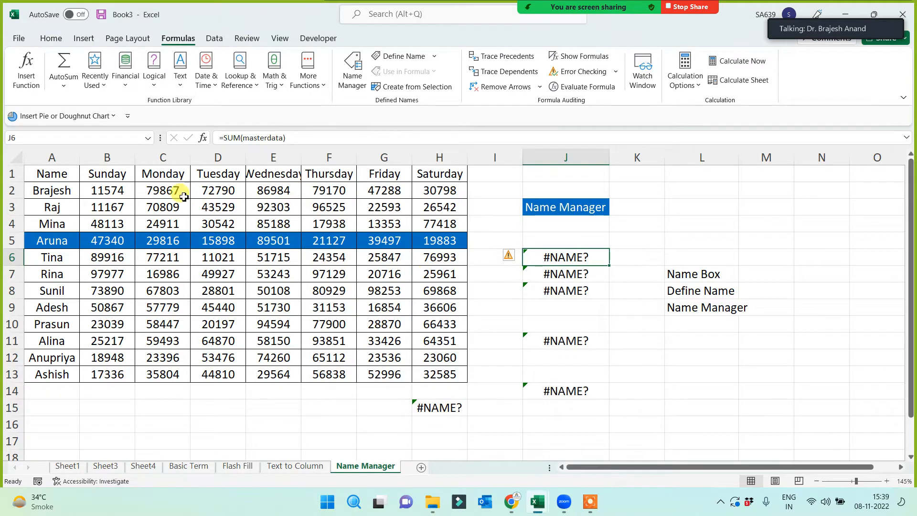
{"action": "left_click_drag", "start_coordinate": [64, 174], "coordinate": [450, 378]}
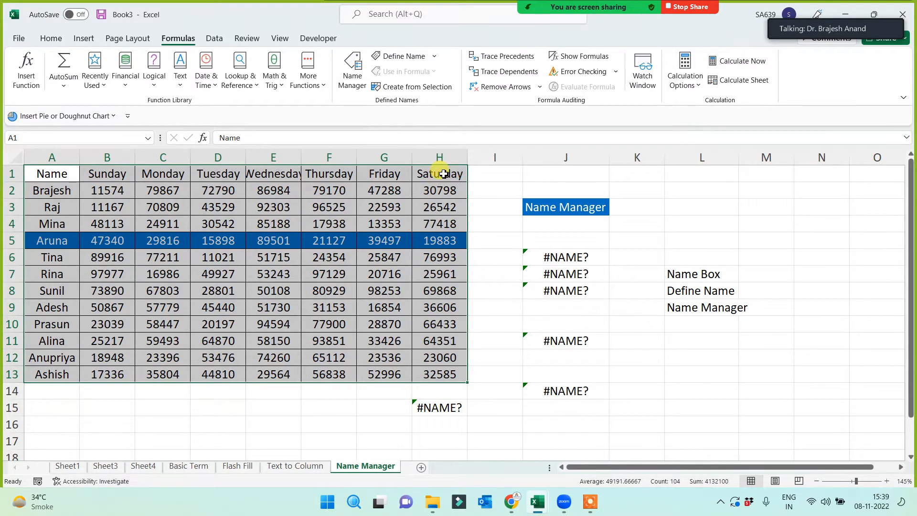
{"action": "left_click_drag", "start_coordinate": [444, 173], "coordinate": [428, 374]}
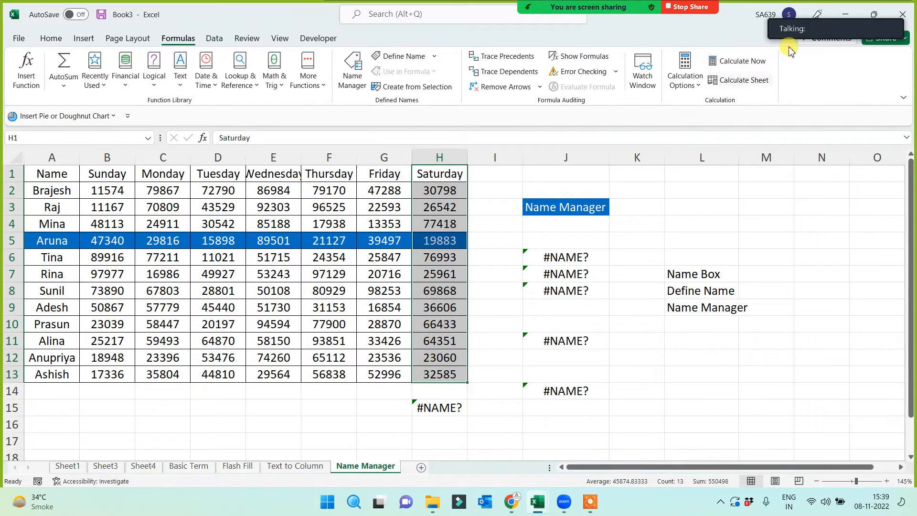
{"action": "left_click", "coordinate": [796, 15]}
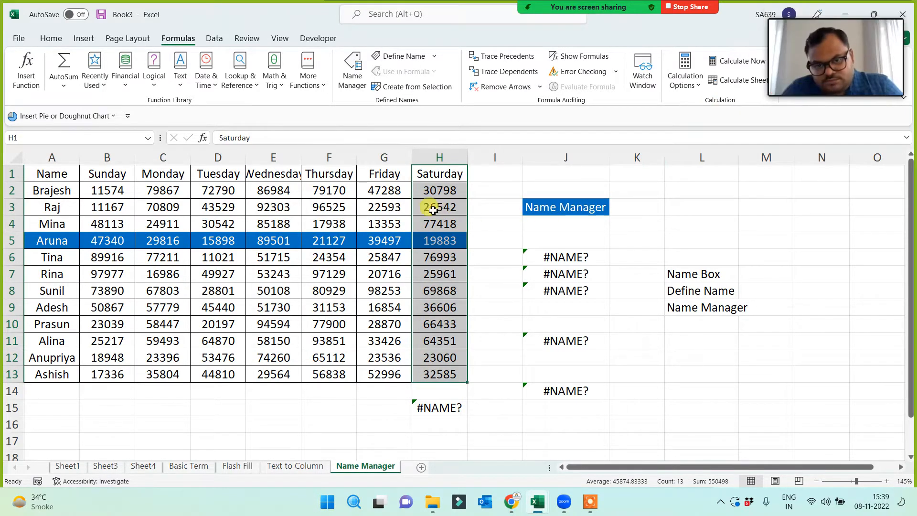
- Create names for A1:H13 from its top row and left column using Create from Selection
{"action": "left_click_drag", "start_coordinate": [42, 190], "coordinate": [435, 371]}
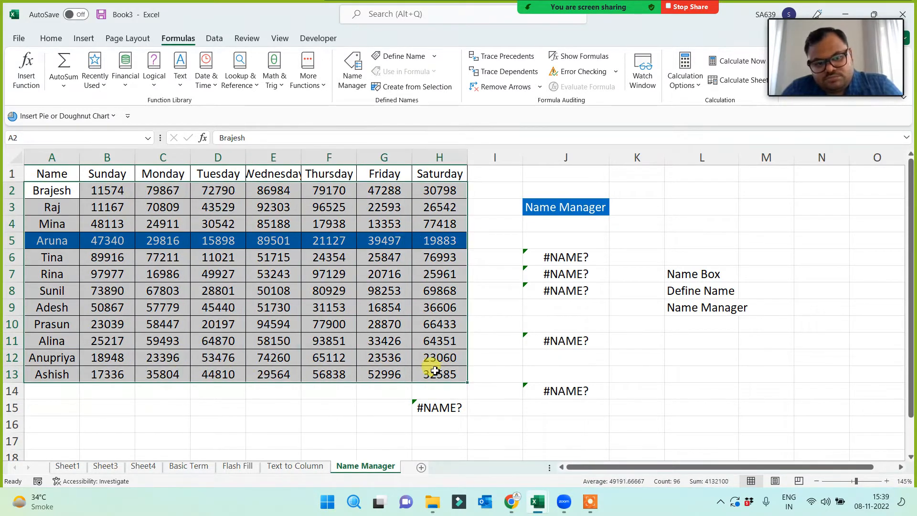
{"action": "left_click_drag", "start_coordinate": [106, 173], "coordinate": [435, 175]}
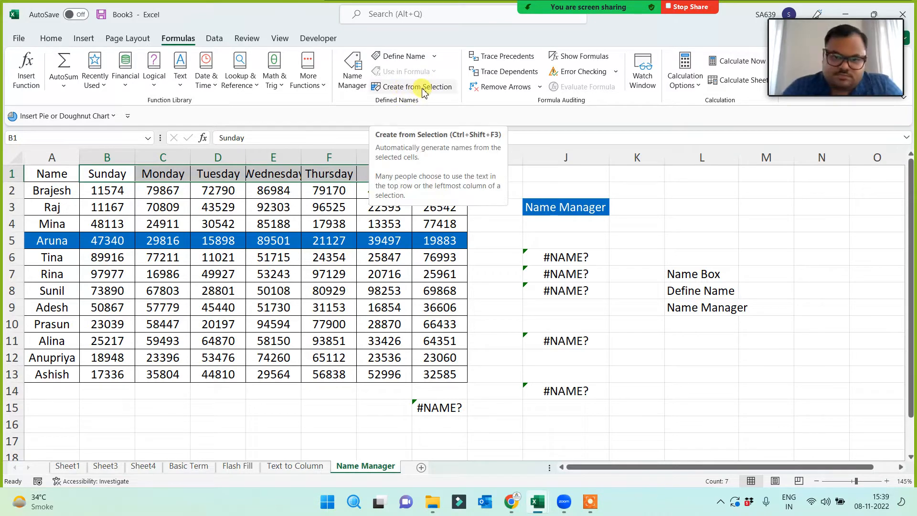
{"action": "left_click_drag", "start_coordinate": [48, 173], "coordinate": [436, 365]}
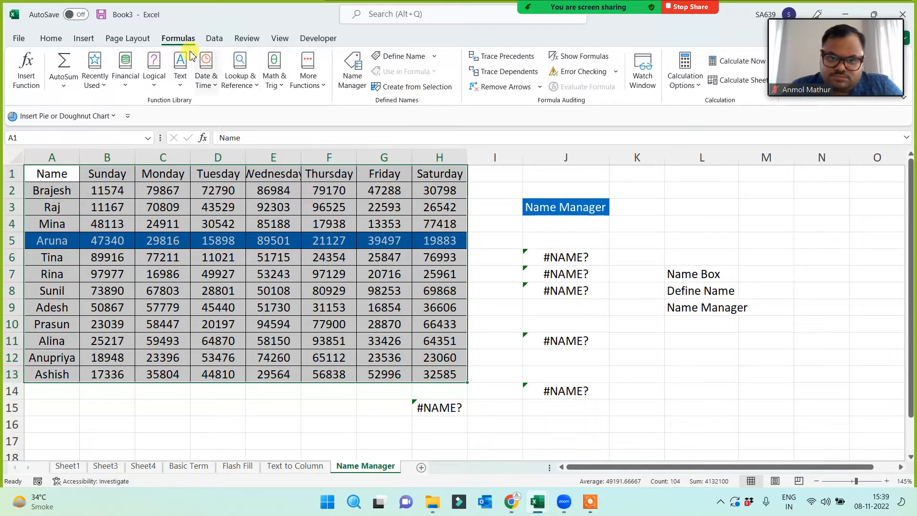
{"action": "left_click", "coordinate": [404, 90]}
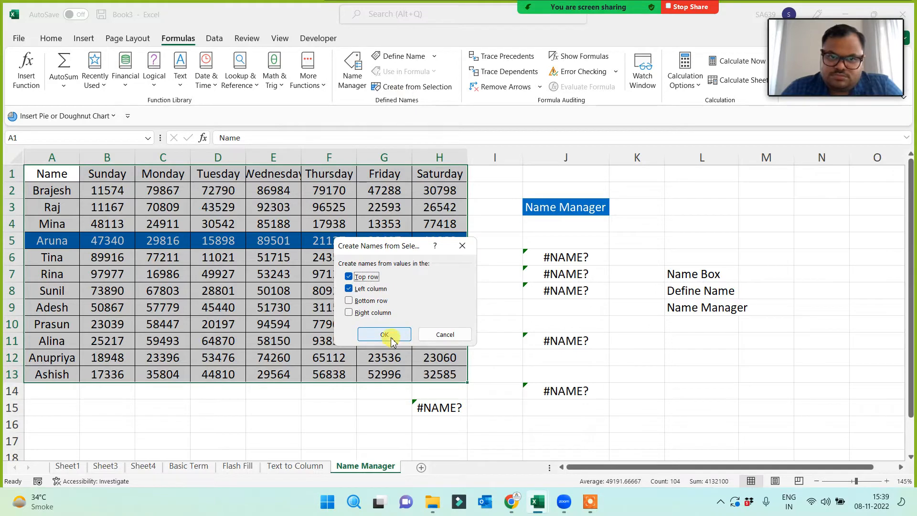
{"action": "left_click", "coordinate": [385, 335]}
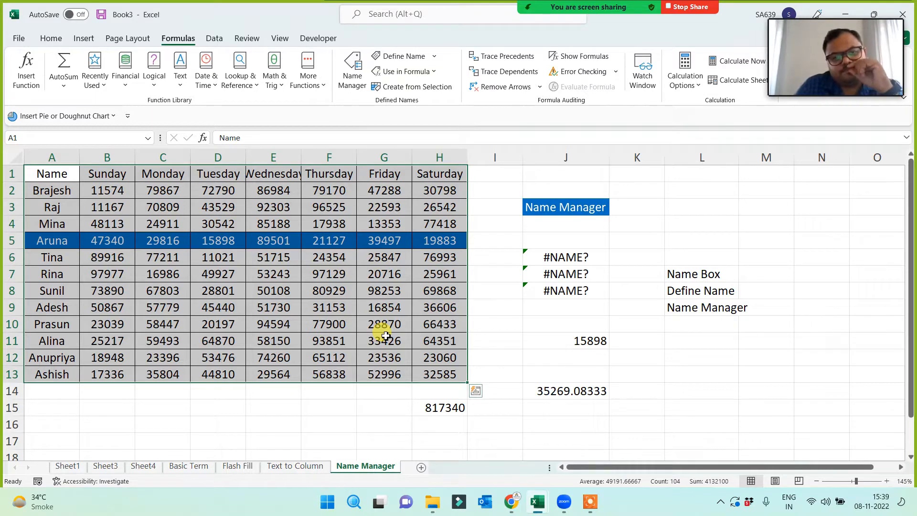
{"action": "left_click", "coordinate": [353, 76]}
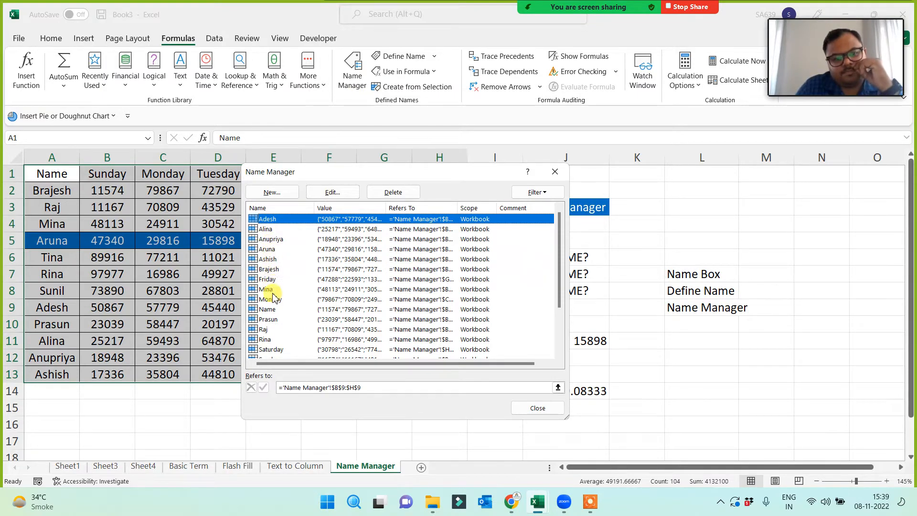
{"action": "scroll", "coordinate": [267, 291], "scroll_direction": "down", "scroll_amount": 2}
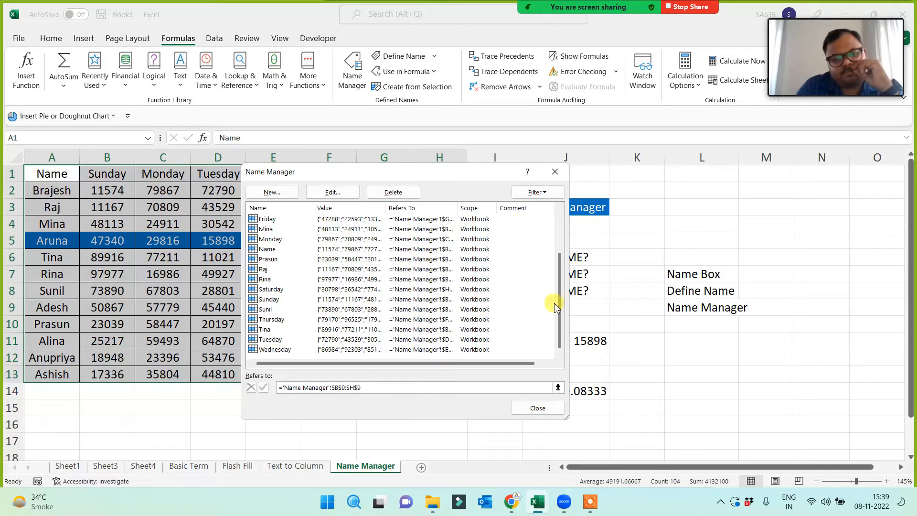
{"action": "left_click_drag", "start_coordinate": [557, 297], "coordinate": [556, 256]}
{"action": "left_click", "coordinate": [554, 172]}
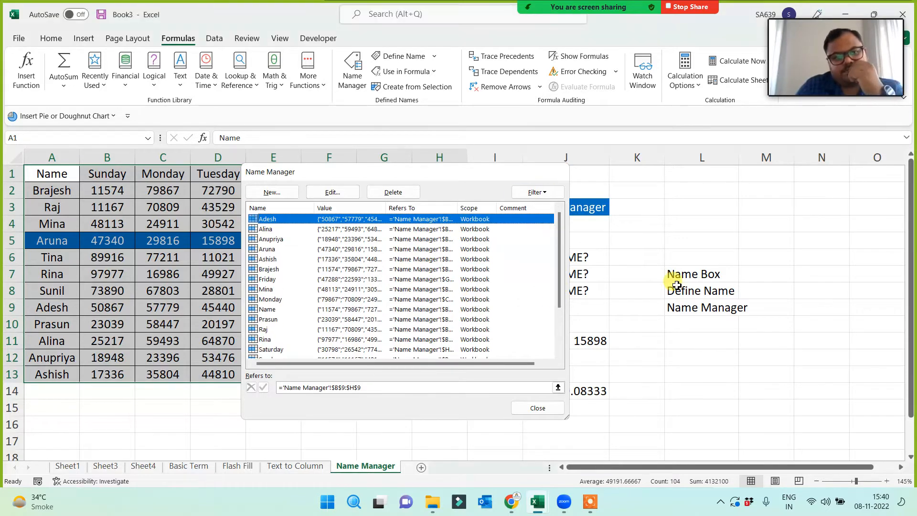
{"action": "left_click", "coordinate": [726, 323]}
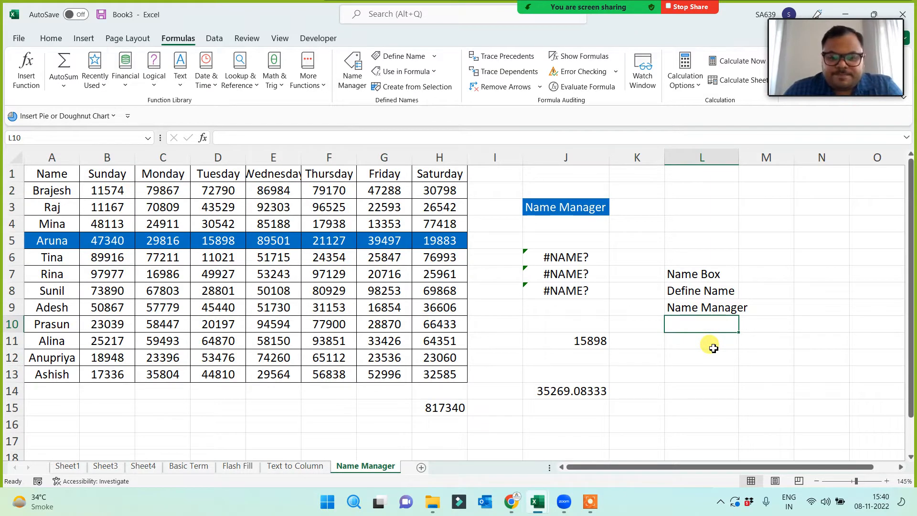
- Enter 'Create from Selection' in L10 and widen column L to fit it
{"action": "type", "text": "Create from Se"}
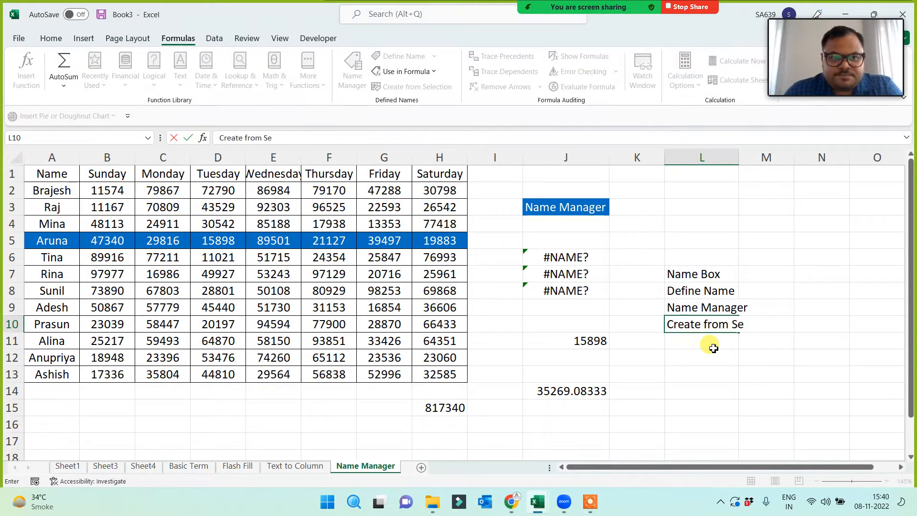
{"action": "type", "text": "lection"}
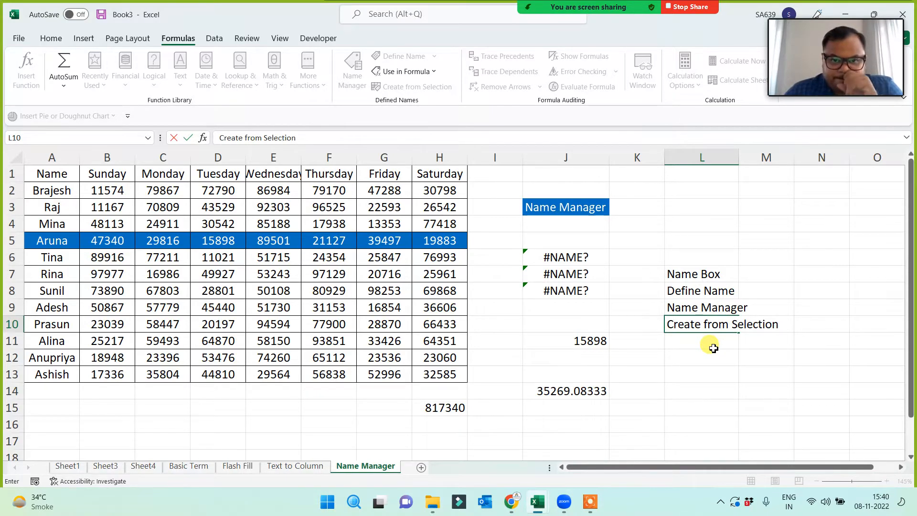
{"action": "key", "text": "Return"}
{"action": "left_click_drag", "start_coordinate": [739, 158], "coordinate": [789, 158]}
{"action": "left_click", "coordinate": [699, 381]}
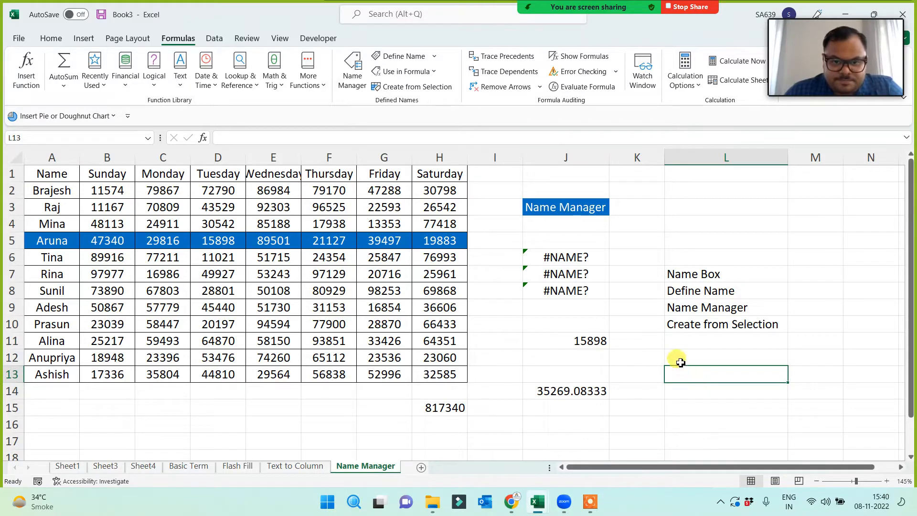
- Select the name technique notes in L7:L10, then deselect them at K14
{"action": "left_click_drag", "start_coordinate": [692, 270], "coordinate": [694, 318]}
{"action": "left_click", "coordinate": [668, 371]}
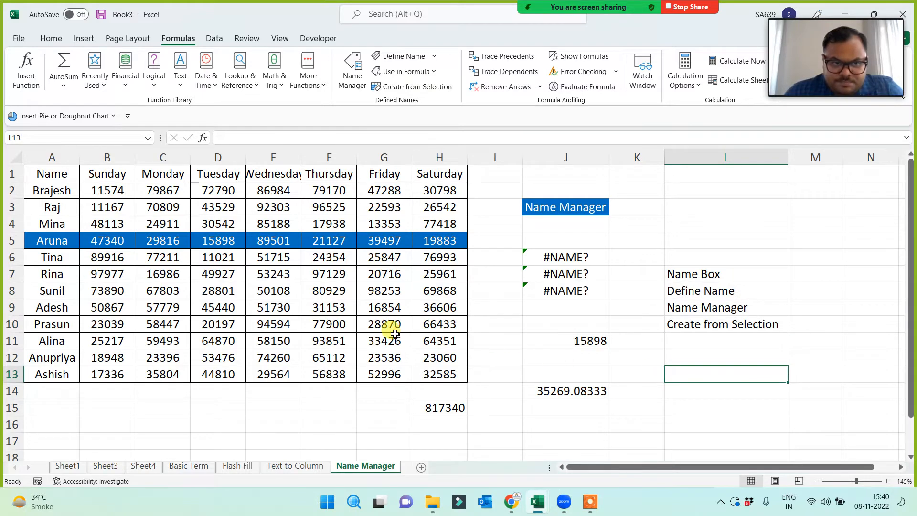
{"action": "left_click", "coordinate": [706, 261]}
{"action": "left_click_drag", "start_coordinate": [709, 269], "coordinate": [706, 346]}
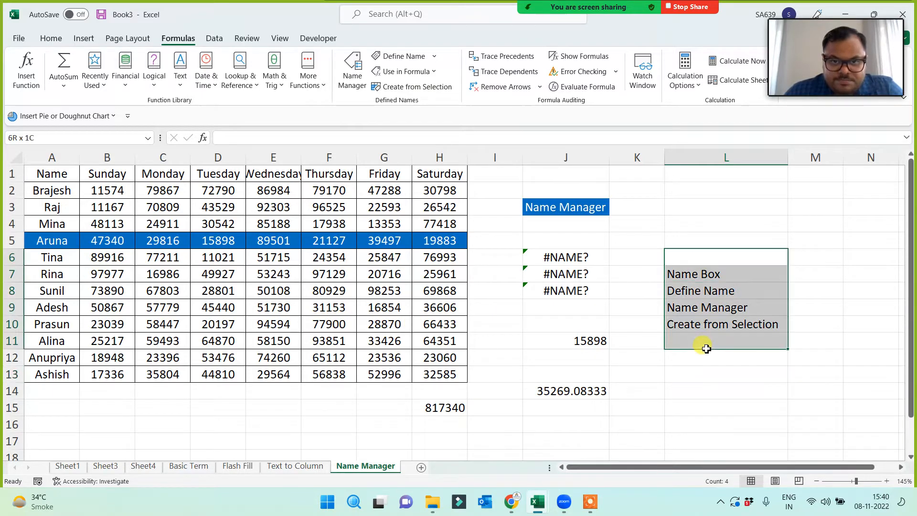
{"action": "left_click", "coordinate": [652, 390]}
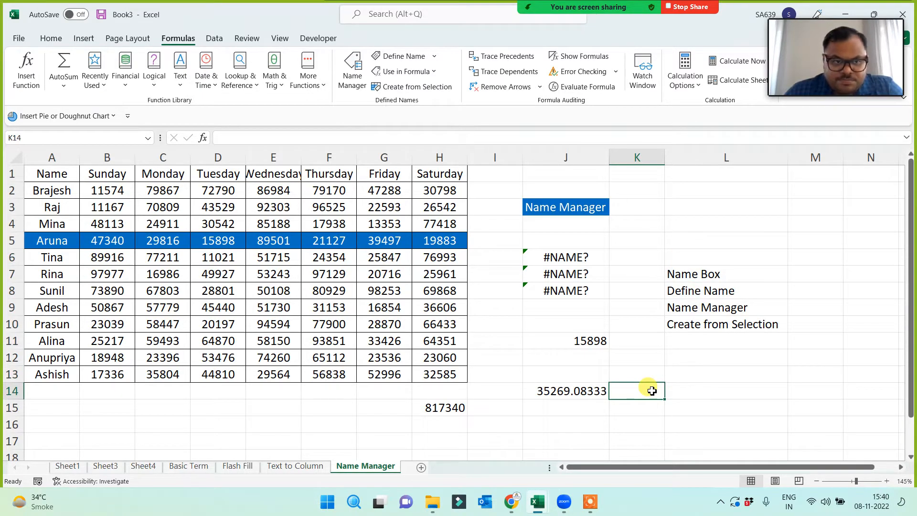
- Widen the Wednesday, Tuesday and Monday columns E, D and C
{"action": "left_click_drag", "start_coordinate": [301, 158], "coordinate": [326, 158]}
{"action": "left_click_drag", "start_coordinate": [246, 157], "coordinate": [258, 157]}
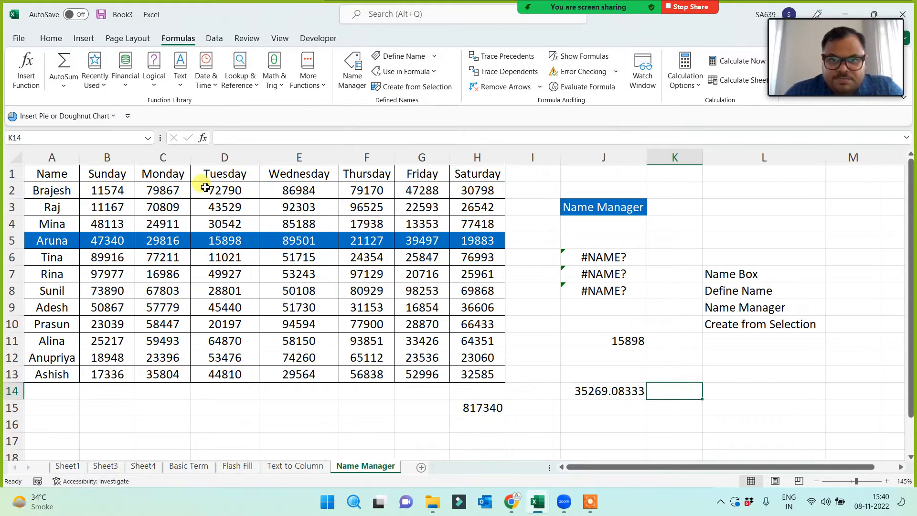
{"action": "left_click_drag", "start_coordinate": [188, 158], "coordinate": [199, 159]}
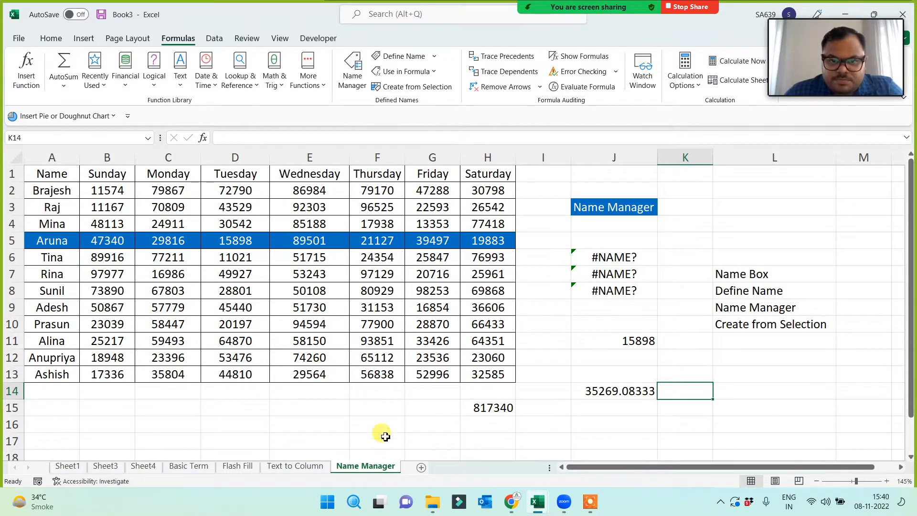
- Add a new blank worksheet, Sheet8
{"action": "left_click", "coordinate": [422, 468]}
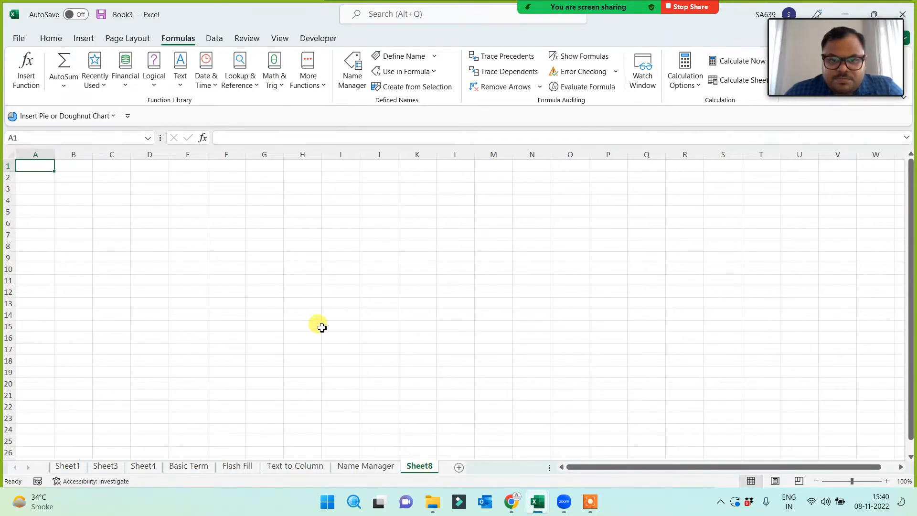
{"action": "scroll", "coordinate": [253, 323], "scroll_direction": "up", "scroll_amount": 4, "text": "ctrl"}
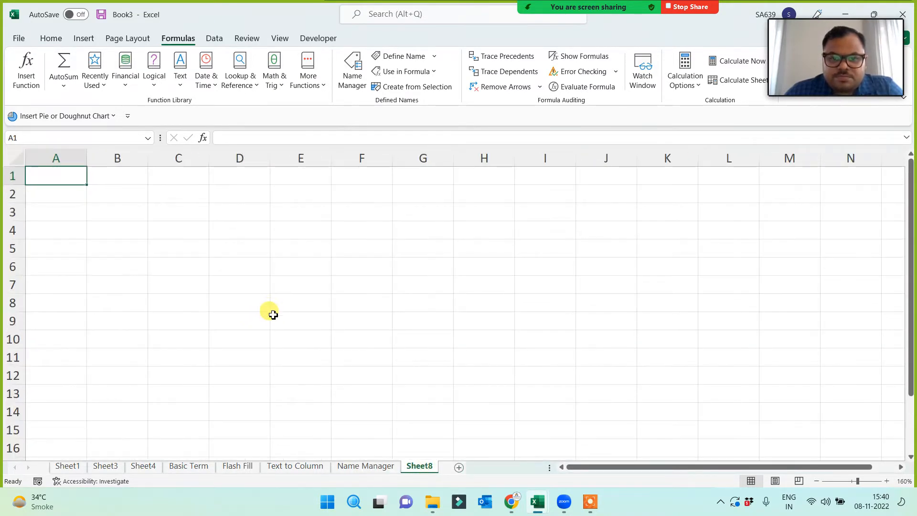
{"action": "scroll", "coordinate": [273, 315], "scroll_direction": "down", "scroll_amount": 1, "text": "ctrl"}
{"action": "scroll", "coordinate": [261, 310], "scroll_direction": "down", "scroll_amount": 1}
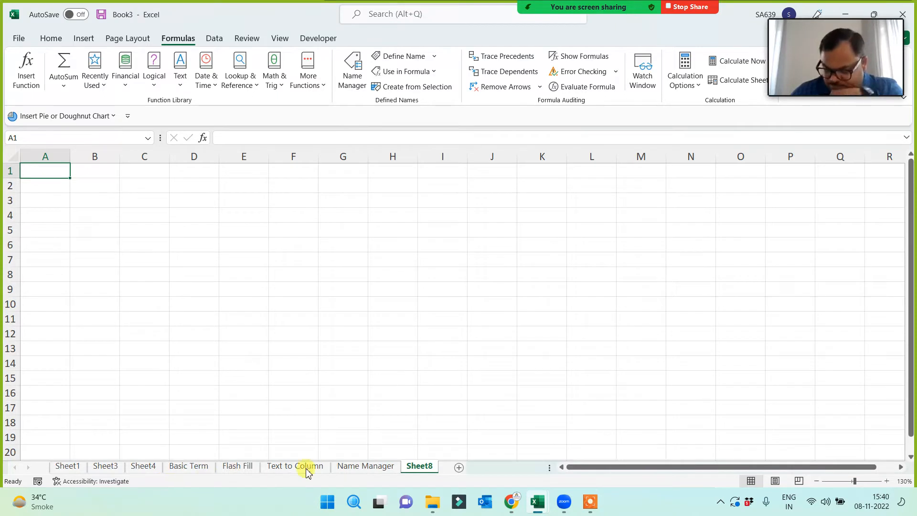
- Insert Pillars Of Advance Excel.jpg from this device onto Sheet8 and shorten its height slightly
{"action": "left_click", "coordinate": [84, 39]}
{"action": "left_click", "coordinate": [148, 76]}
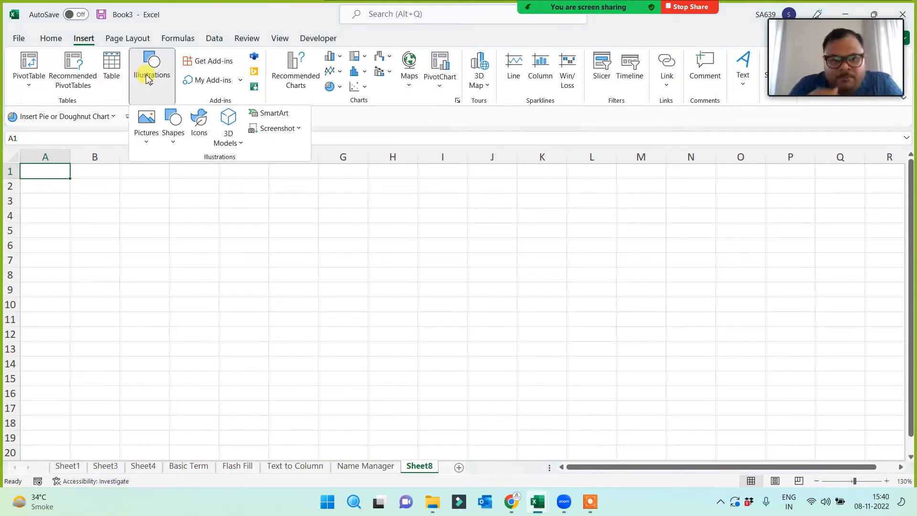
{"action": "left_click", "coordinate": [146, 122]}
{"action": "left_click", "coordinate": [176, 184]}
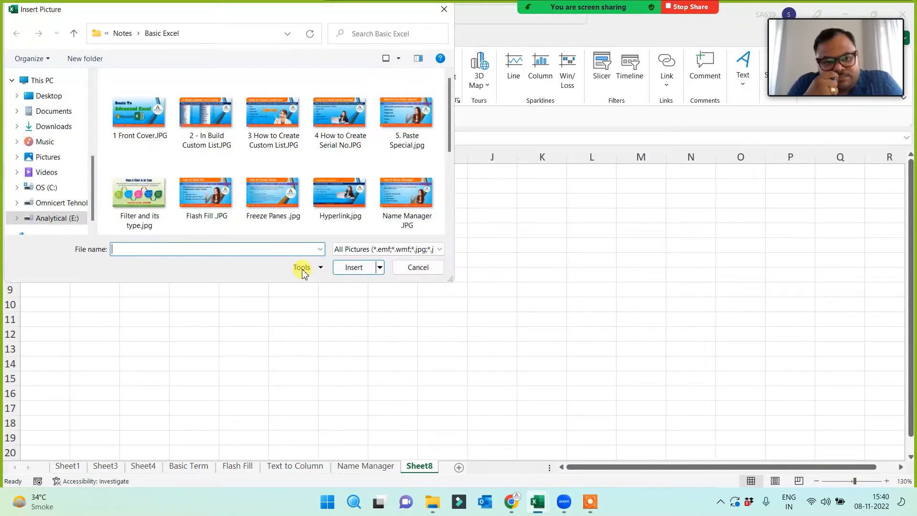
{"action": "left_click_drag", "start_coordinate": [450, 143], "coordinate": [452, 204]}
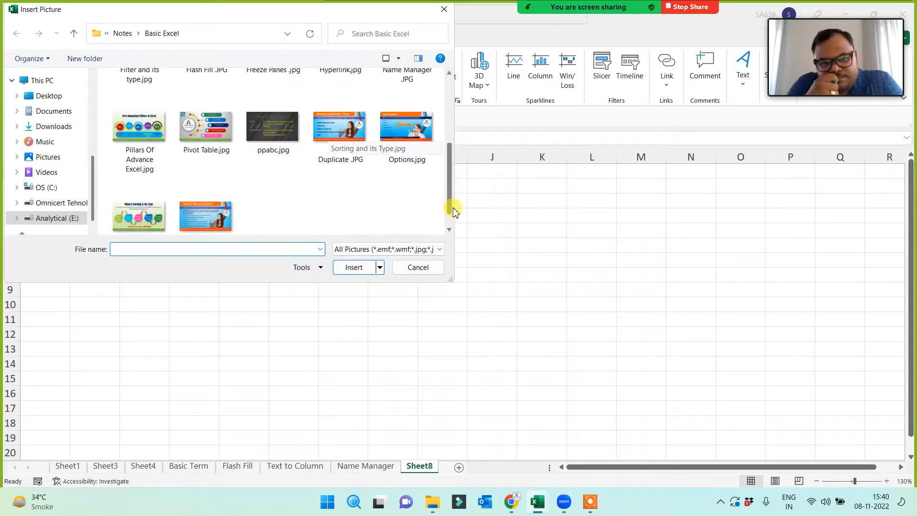
{"action": "left_click", "coordinate": [136, 131]}
{"action": "double_click", "coordinate": [137, 130]}
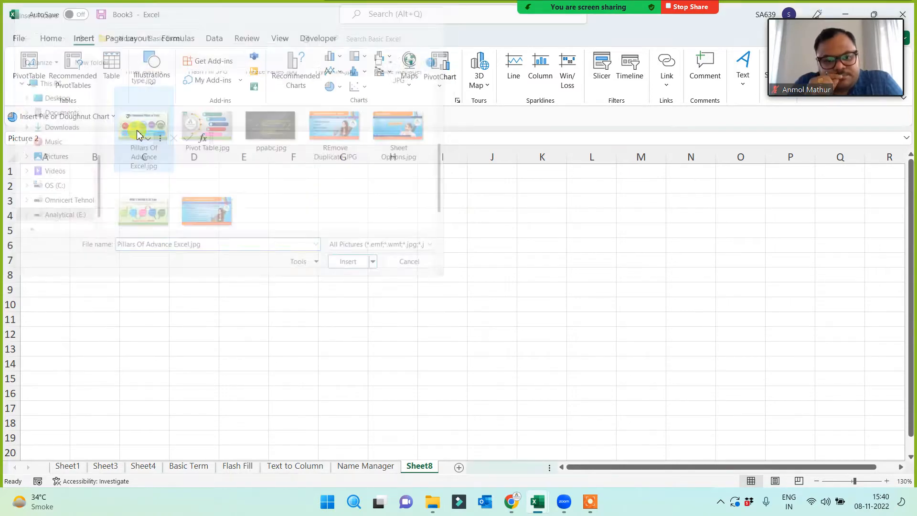
{"action": "scroll", "coordinate": [566, 361], "scroll_direction": "down", "scroll_amount": 2}
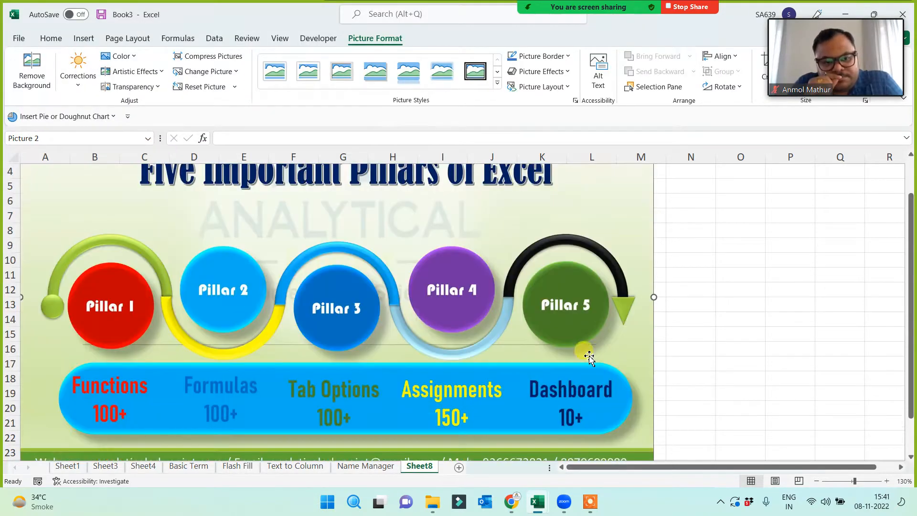
{"action": "left_click_drag", "start_coordinate": [337, 431], "coordinate": [332, 343]}
{"action": "scroll", "coordinate": [314, 373], "scroll_direction": "up", "scroll_amount": 2}
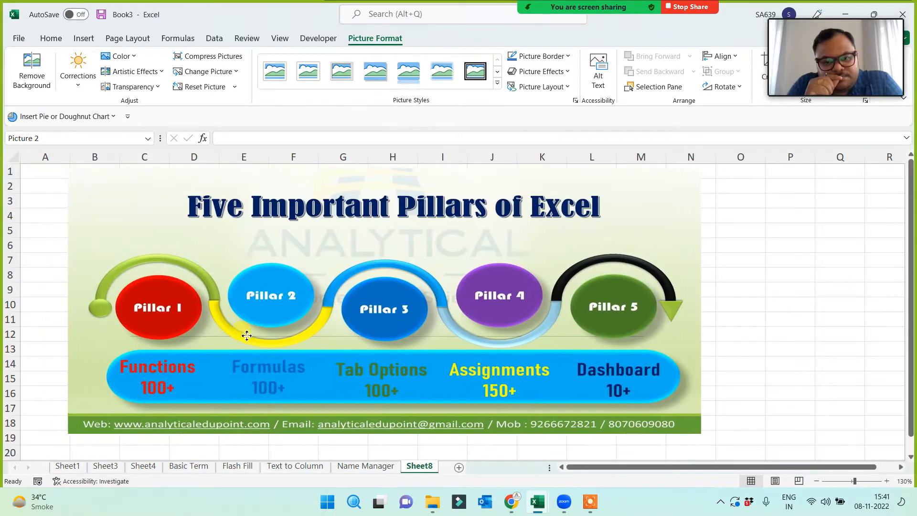
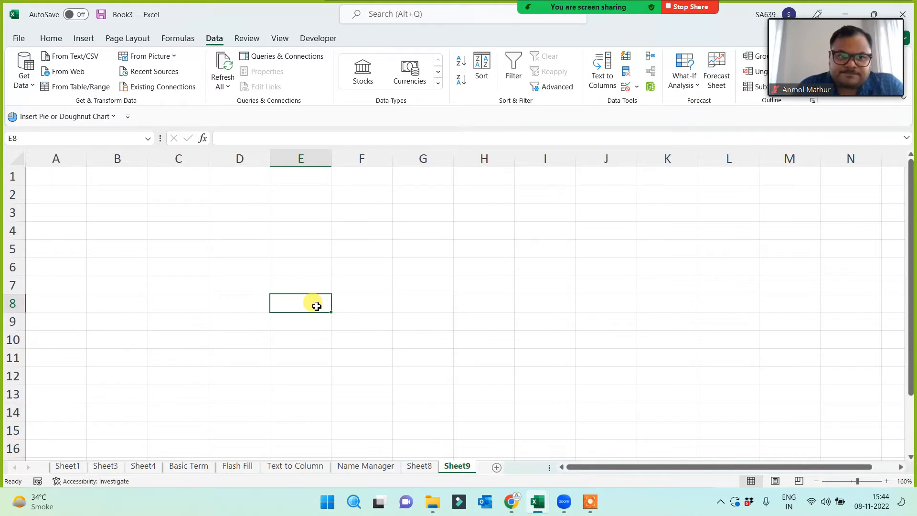
- Type the heading 'Functions' into cell I1
{"action": "left_click", "coordinate": [472, 200]}
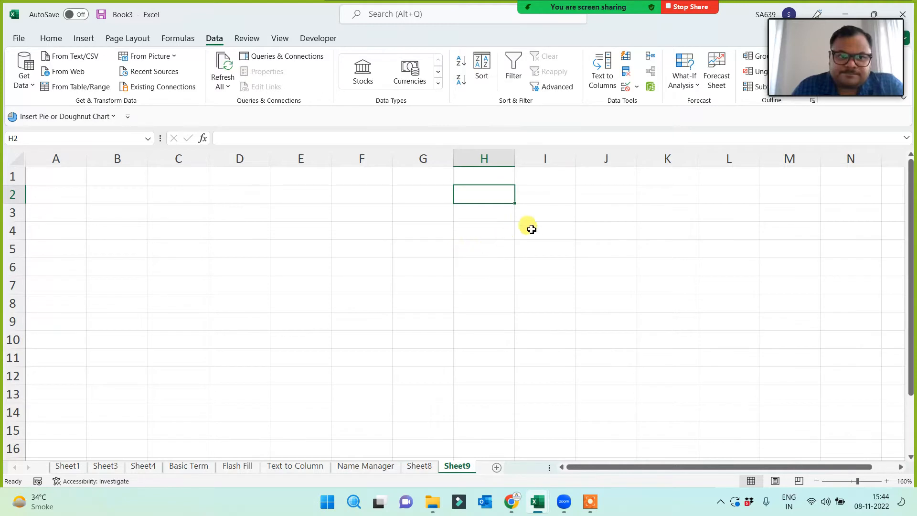
{"action": "left_click", "coordinate": [560, 176]}
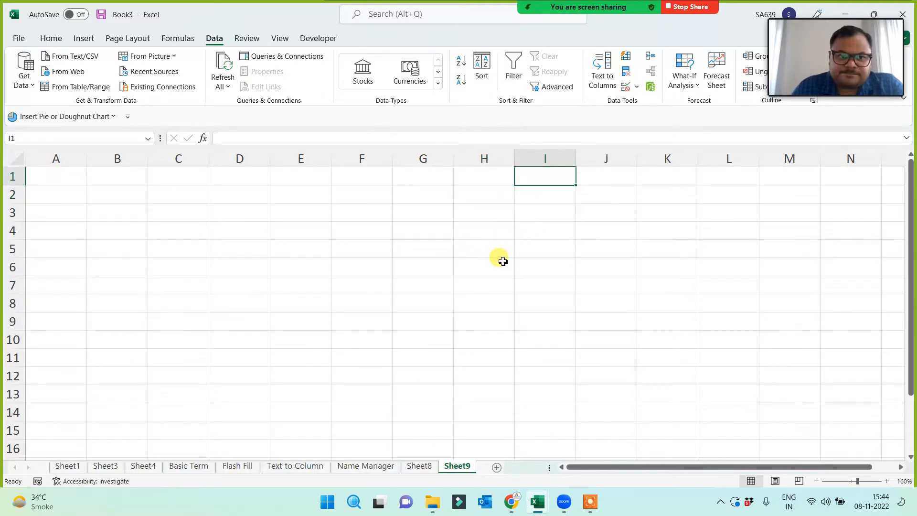
{"action": "type", "text": "Funct"}
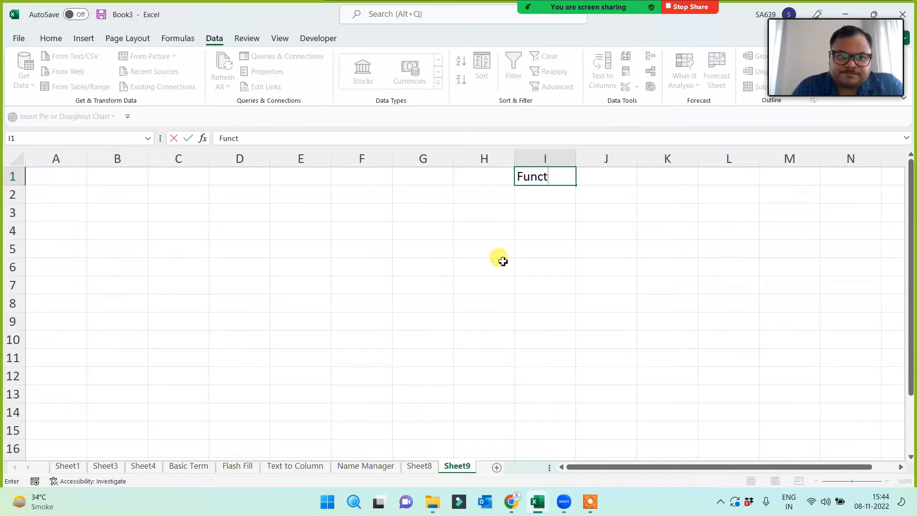
{"action": "type", "text": "ions"}
{"action": "key", "text": "Return"}
- Widen column I and centre the Functions heading
{"action": "left_click_drag", "start_coordinate": [575, 159], "coordinate": [593, 159]}
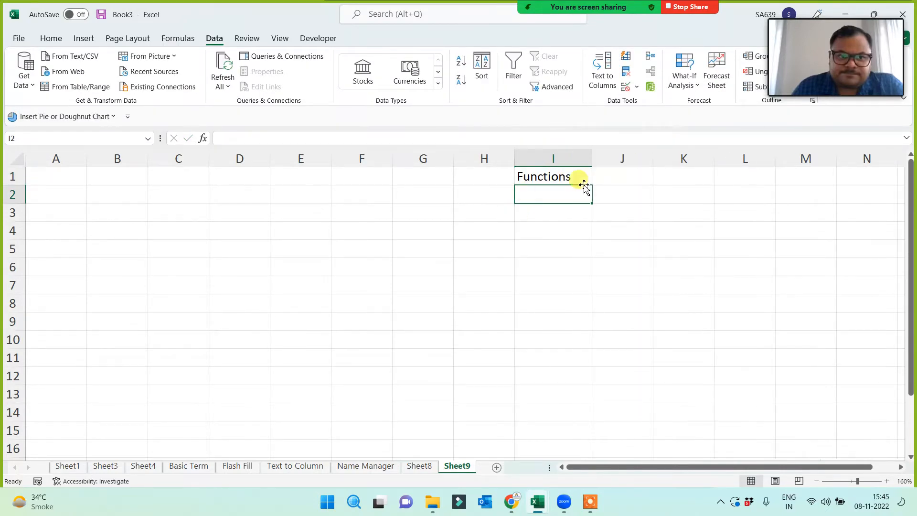
{"action": "left_click", "coordinate": [556, 177]}
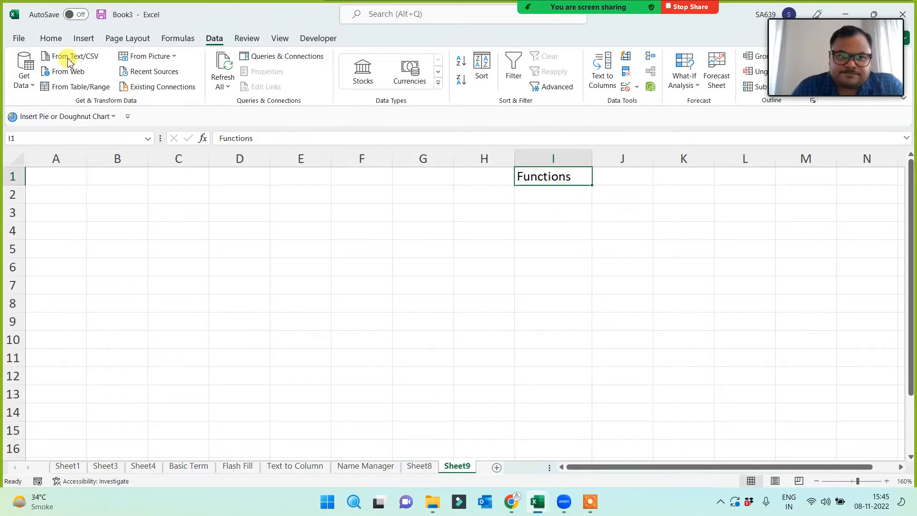
{"action": "left_click", "coordinate": [50, 37]}
{"action": "left_click", "coordinate": [266, 80]}
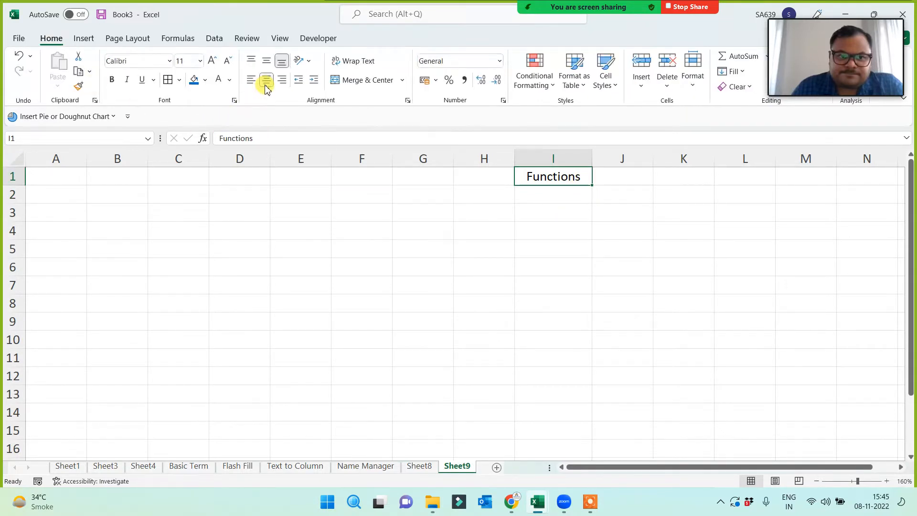
{"action": "left_click", "coordinate": [558, 226]}
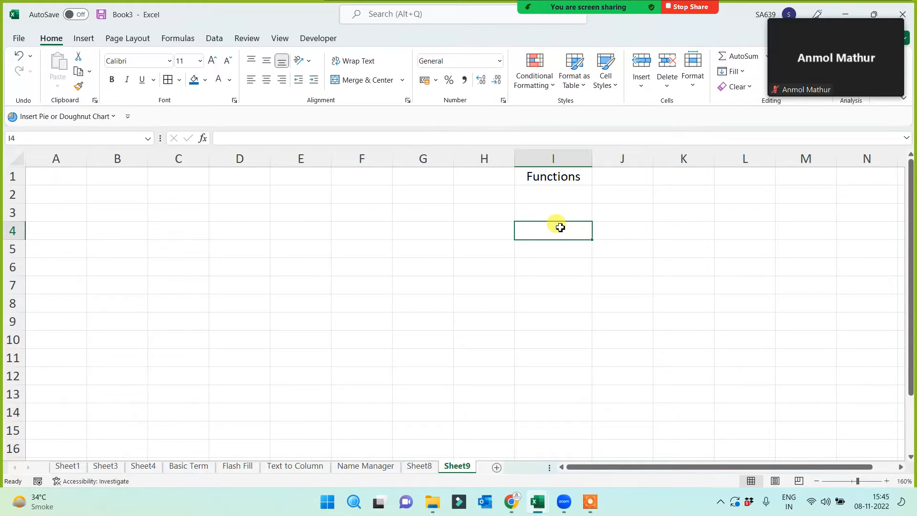
- Give the Functions heading a blue fill with bold white text
{"action": "left_click", "coordinate": [554, 175]}
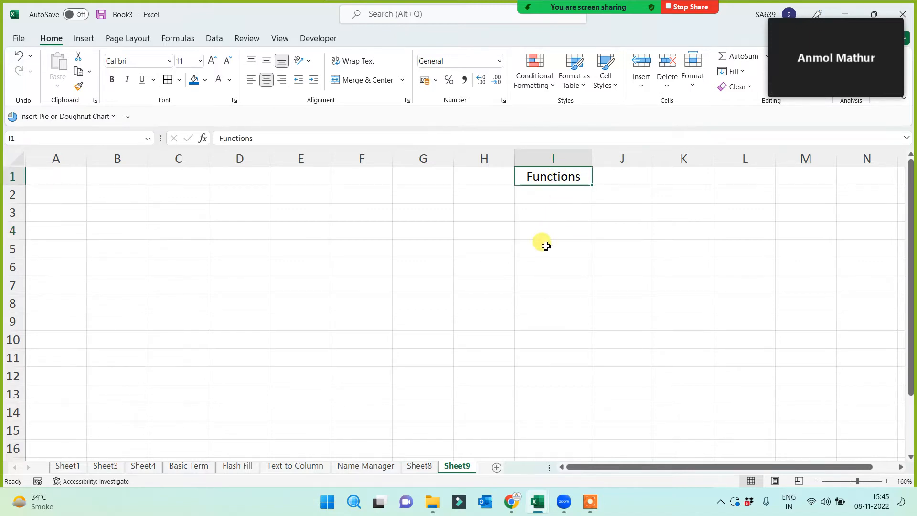
{"action": "left_click", "coordinate": [194, 79]}
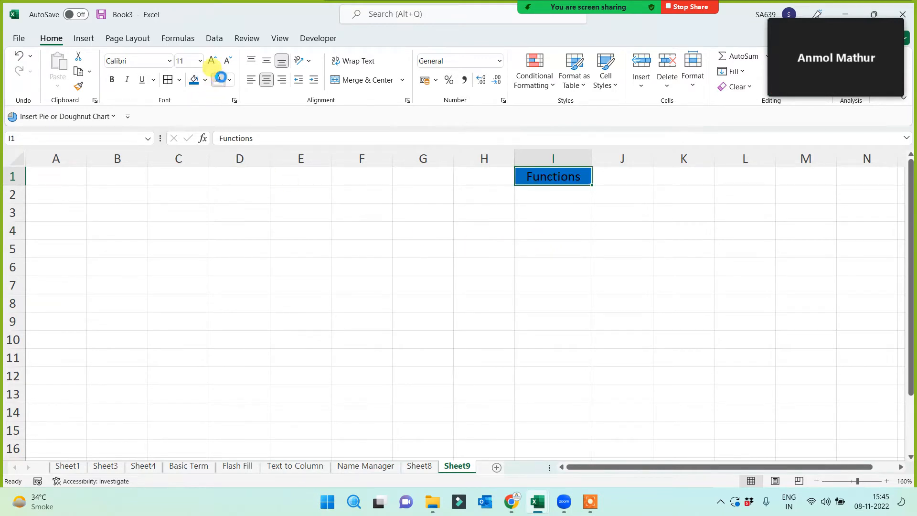
{"action": "left_click", "coordinate": [218, 79]}
{"action": "scroll", "coordinate": [473, 277], "scroll_direction": "up", "scroll_amount": 2}
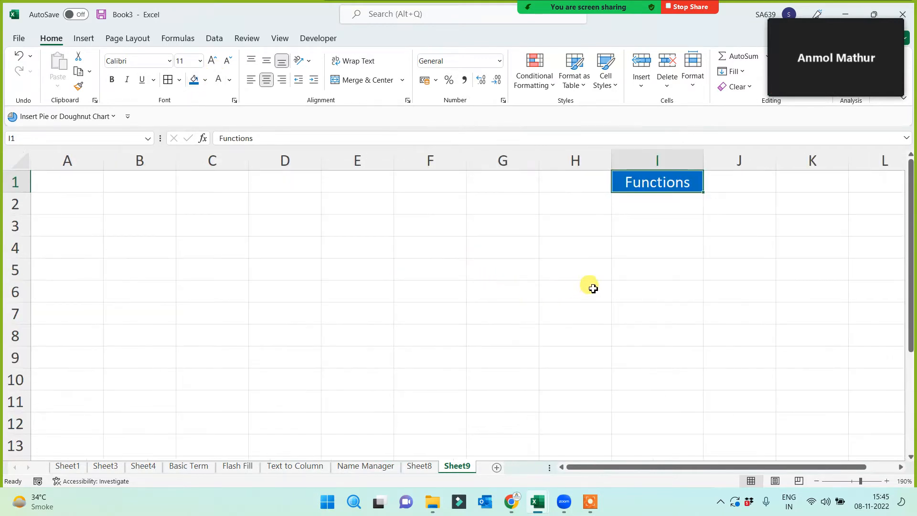
{"action": "scroll", "coordinate": [597, 292], "scroll_direction": "up", "scroll_amount": 1}
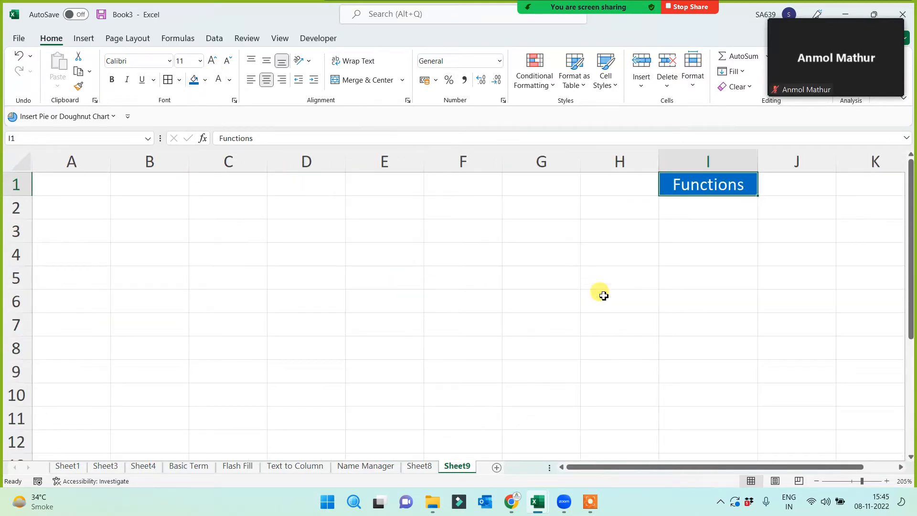
{"action": "left_click", "coordinate": [685, 239]}
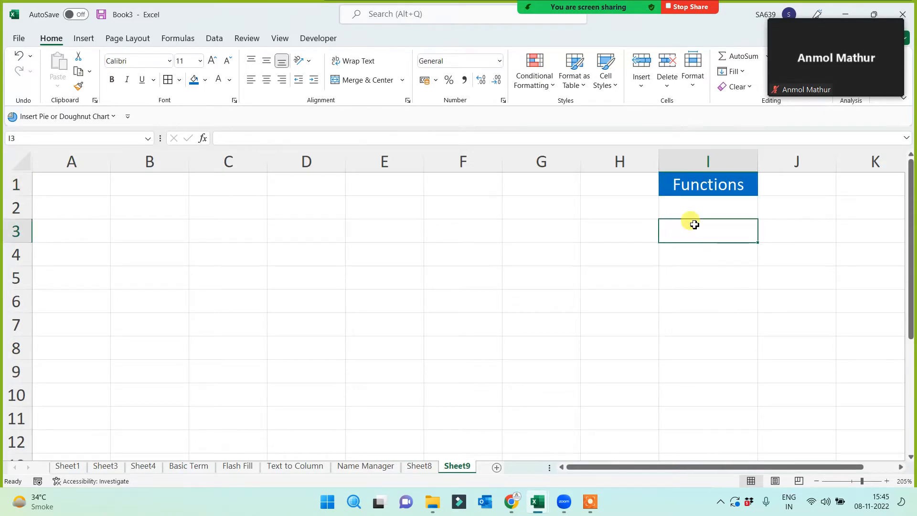
{"action": "left_click", "coordinate": [695, 191]}
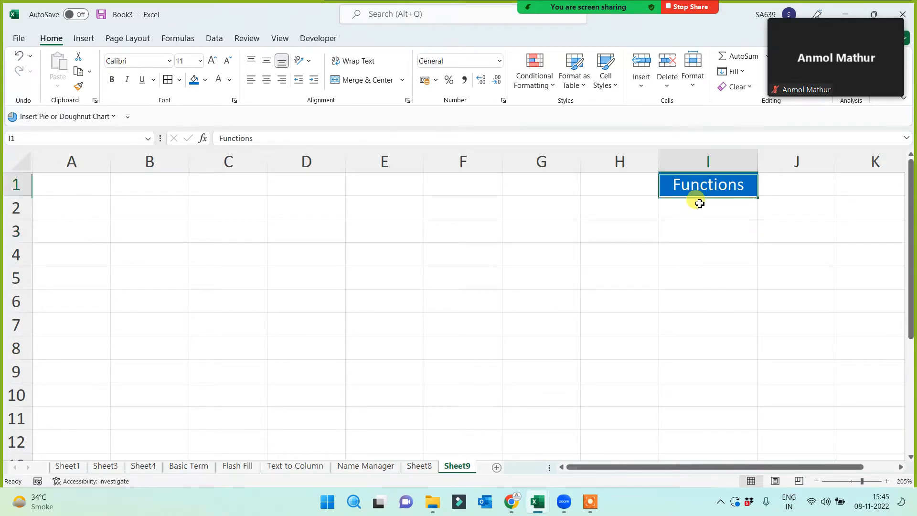
{"action": "left_click", "coordinate": [112, 80]}
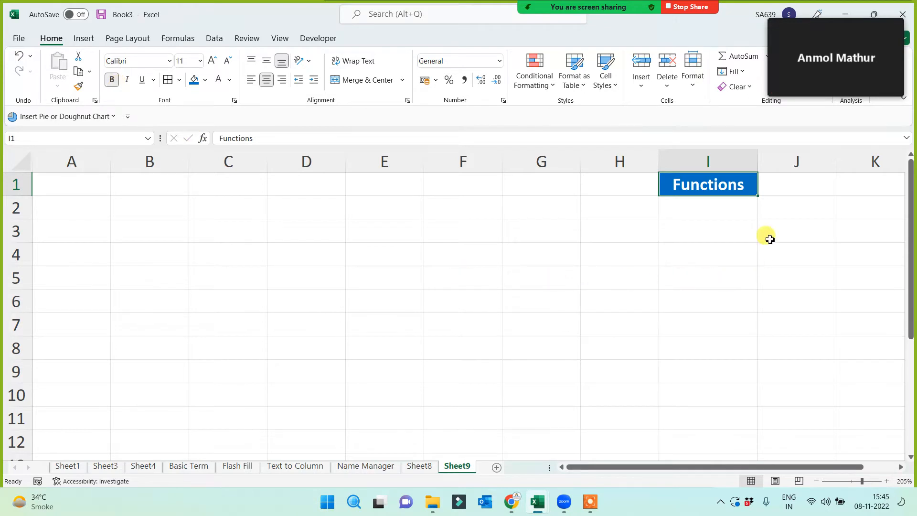
- Enter 'zero' in G1 as a test, then delete it again
{"action": "left_click", "coordinate": [522, 183]}
{"action": "type", "text": "z"}
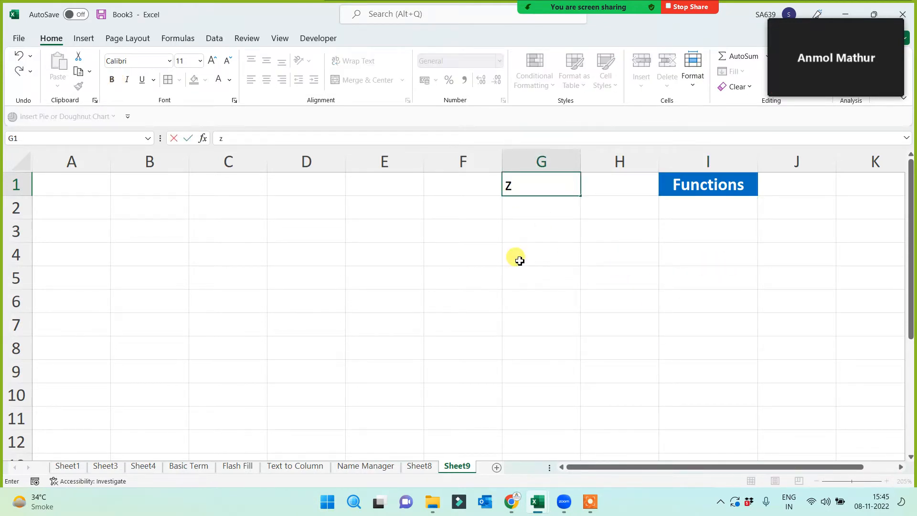
{"action": "type", "text": "ero"}
{"action": "left_click", "coordinate": [518, 259]}
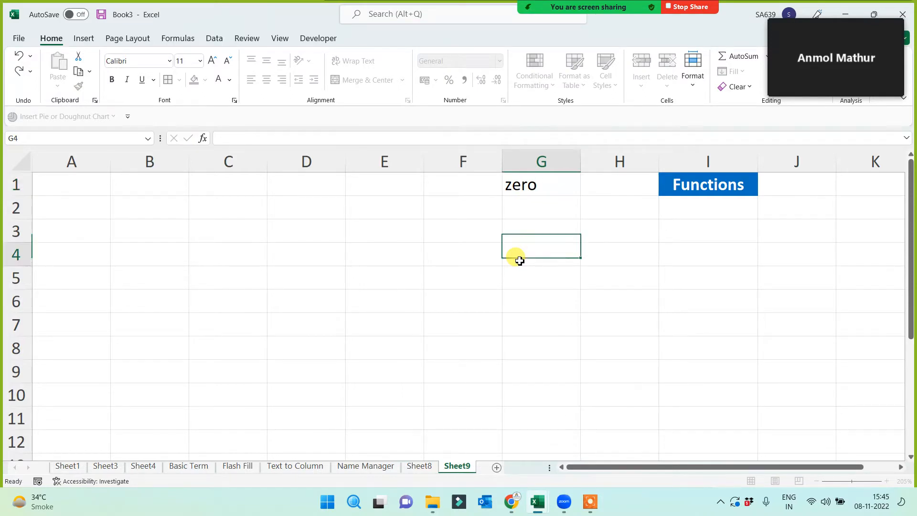
{"action": "left_click", "coordinate": [523, 189]}
{"action": "key", "text": "Delete"}
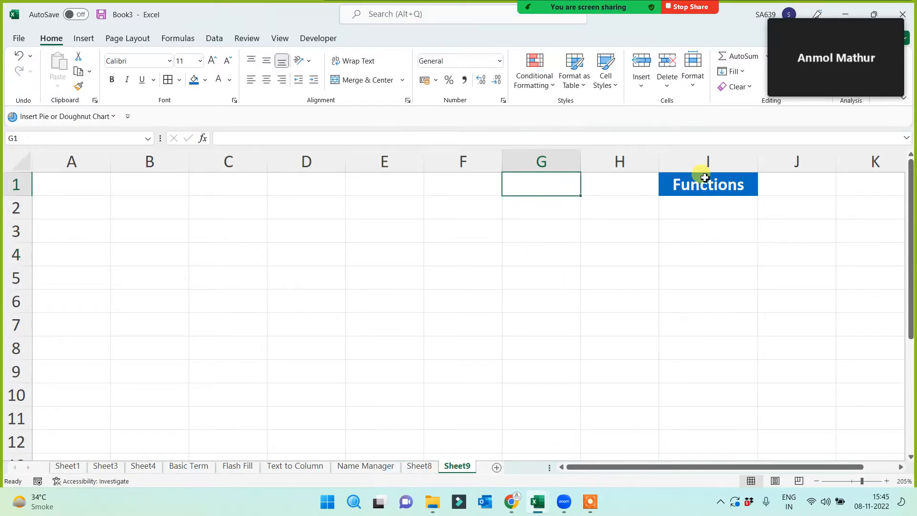
{"action": "left_click", "coordinate": [702, 185]}
{"action": "left_click", "coordinate": [702, 239]}
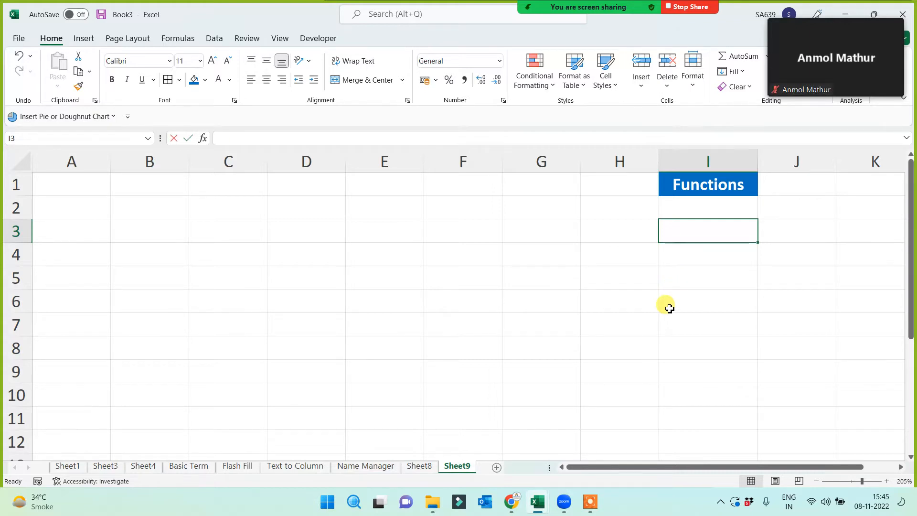
- Enter 'Without Ref Fun' in I3 and 'With Ref Fun..' in I4
{"action": "type", "text": "Without "}
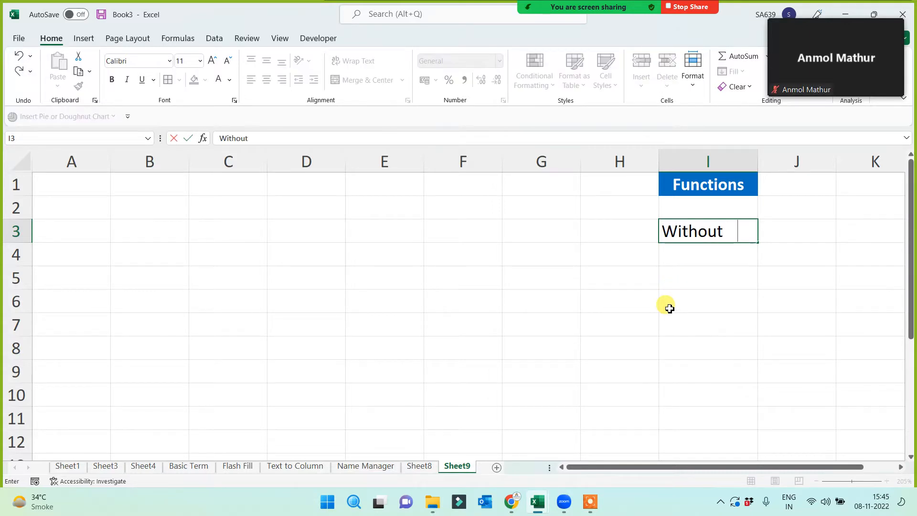
{"action": "type", "text": "Ref Fun"}
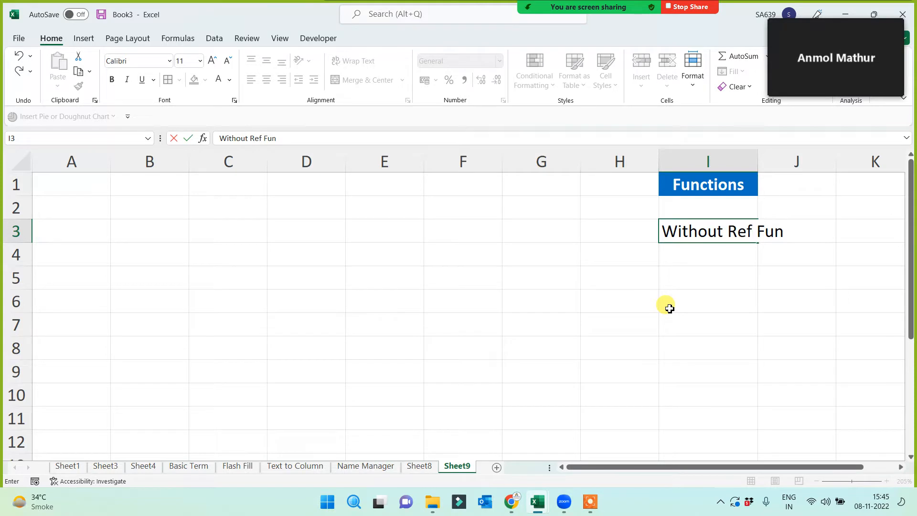
{"action": "key", "text": "Return"}
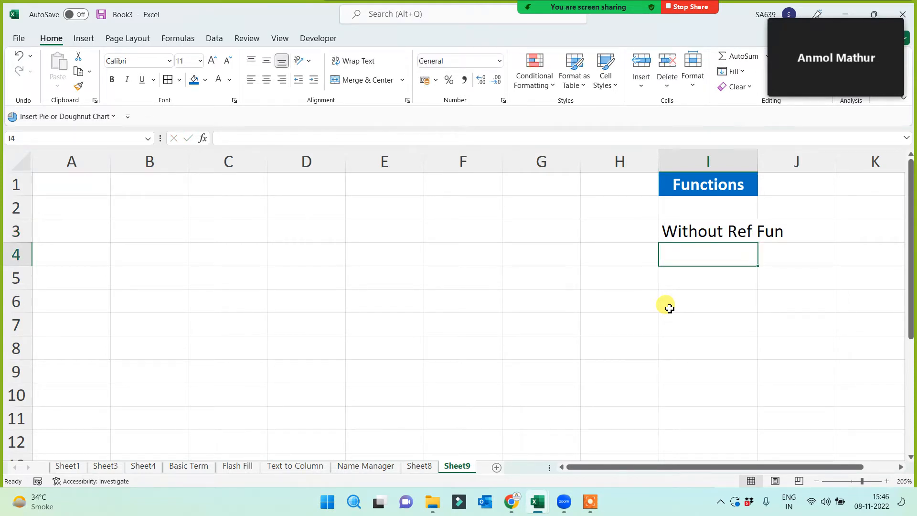
{"action": "type", "text": "With Ref"}
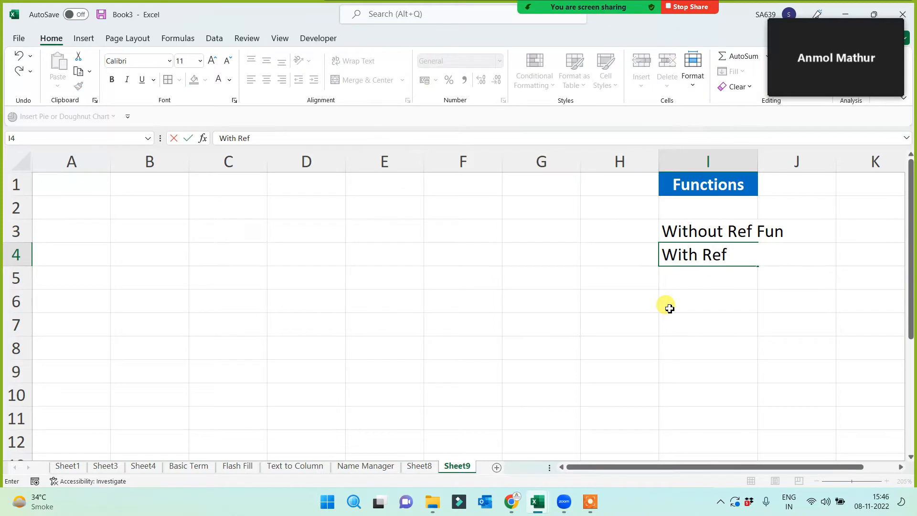
{"action": "type", "text": " Fun"}
{"action": "key", "text": "BackSpace"}
{"action": "type", "text": "un.."}
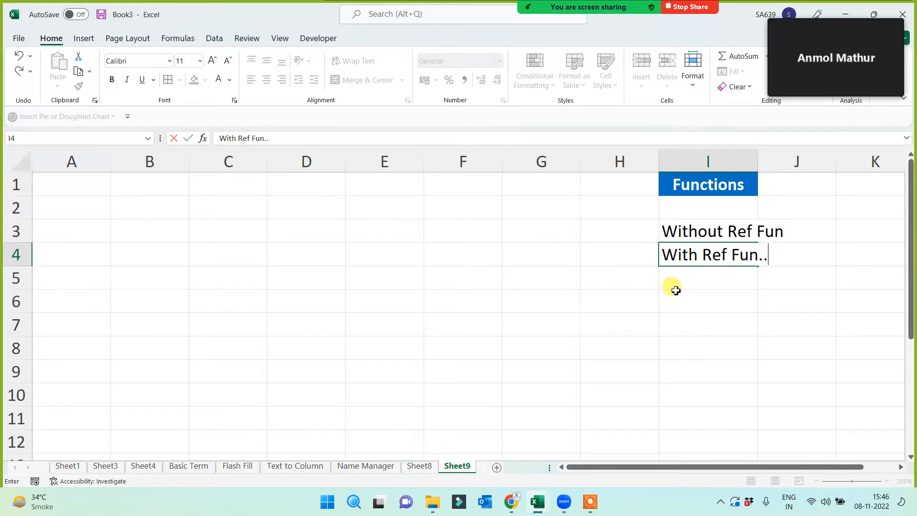
{"action": "left_click", "coordinate": [707, 227]}
- Append '..' to the I3 label and AutoFit column I
{"action": "left_click", "coordinate": [292, 139]}
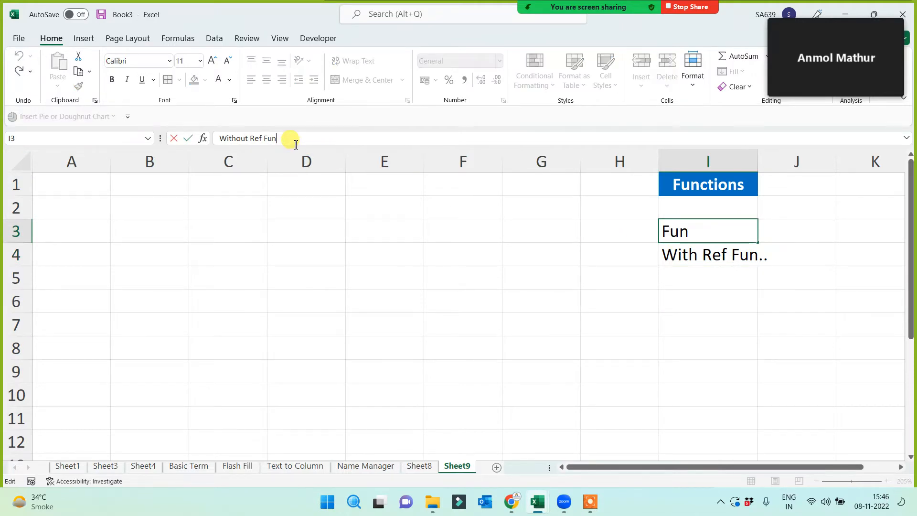
{"action": "type", "text": ".."}
{"action": "left_click", "coordinate": [369, 251]}
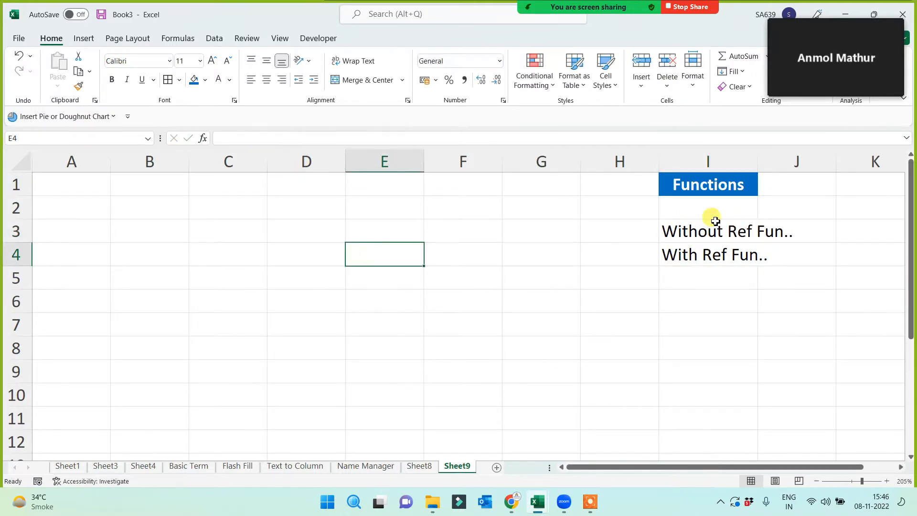
{"action": "double_click", "coordinate": [761, 153]}
{"action": "left_click", "coordinate": [604, 282]}
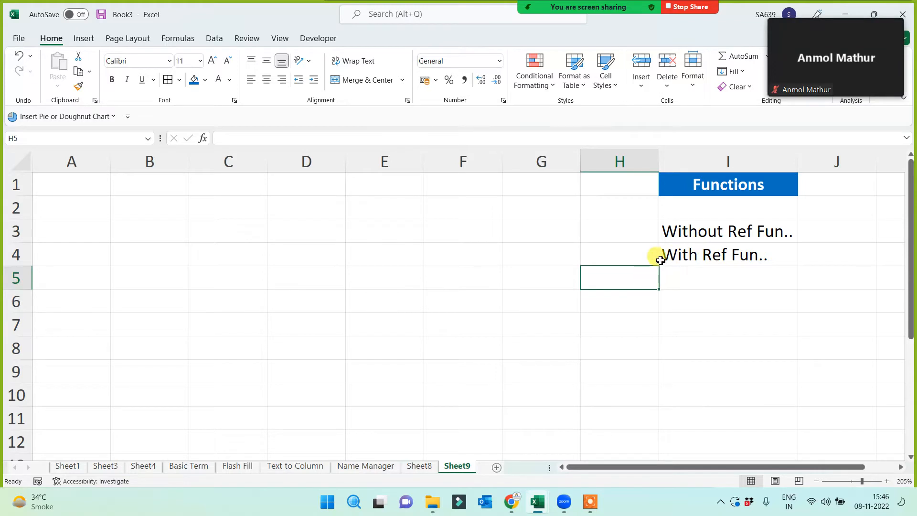
- Enter 1% in H3 beside the Without Ref Fun.. label
{"action": "left_click", "coordinate": [704, 233]}
{"action": "left_click", "coordinate": [710, 182]}
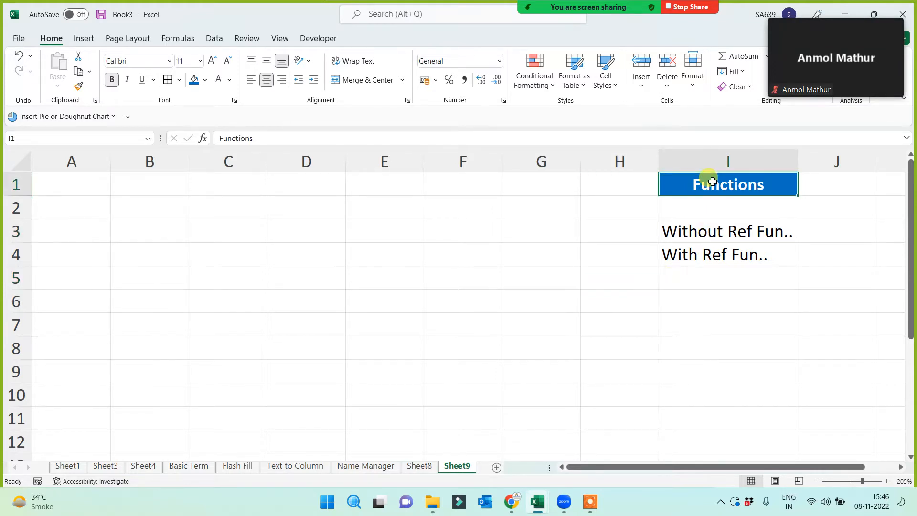
{"action": "left_click", "coordinate": [713, 225]}
{"action": "left_click", "coordinate": [716, 270]}
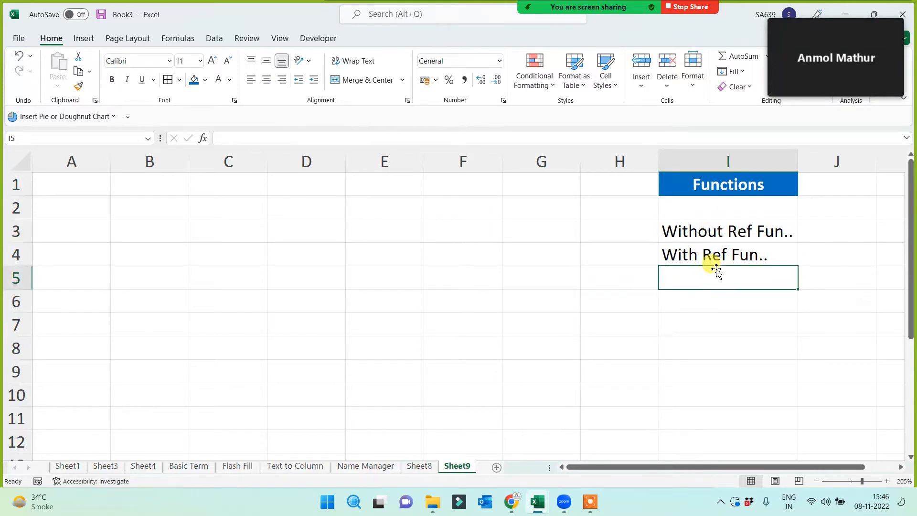
{"action": "left_click", "coordinate": [714, 231]}
{"action": "left_click", "coordinate": [706, 258]}
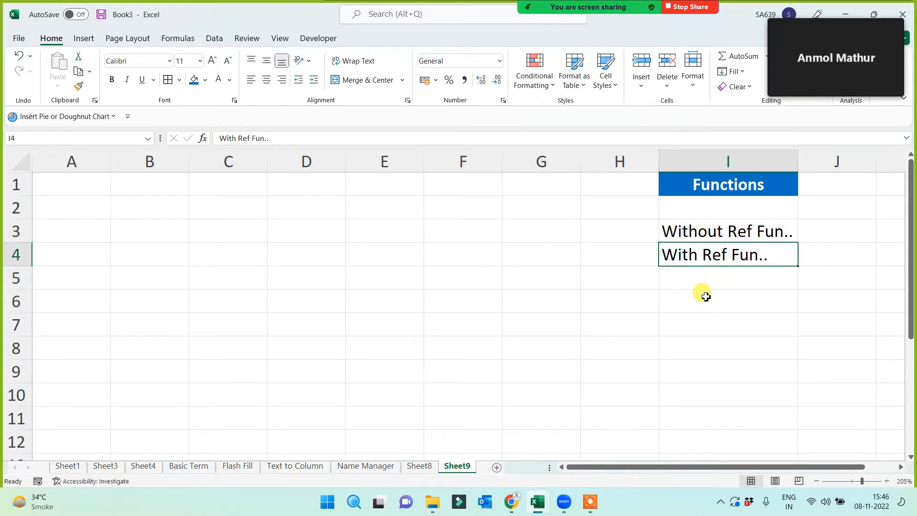
{"action": "left_click", "coordinate": [599, 229]}
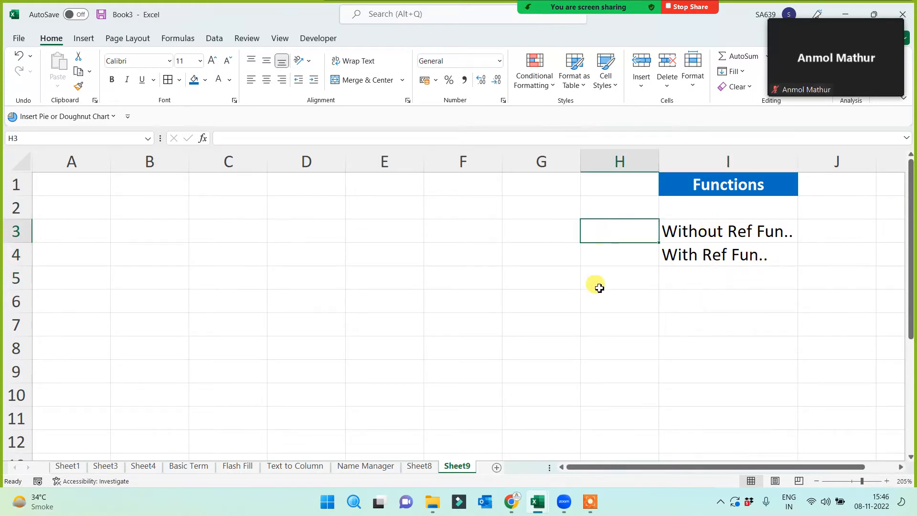
{"action": "type", "text": "1%"}
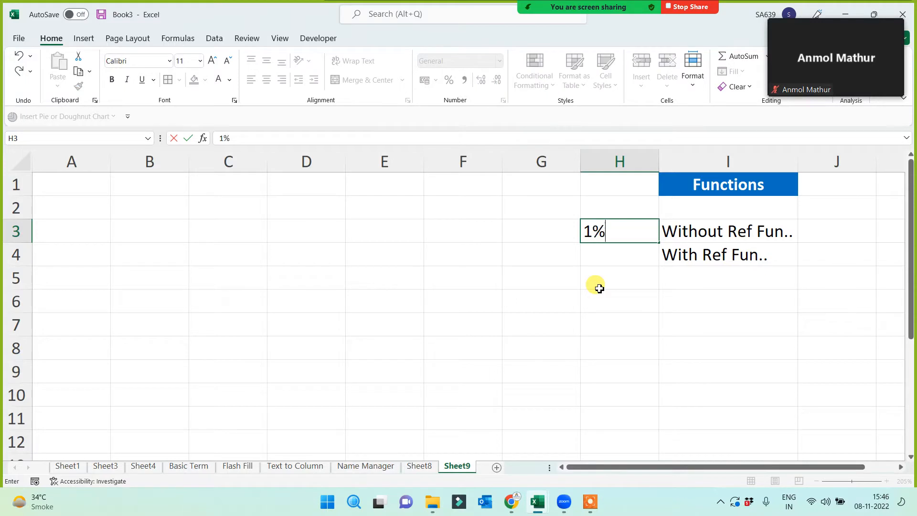
{"action": "left_click", "coordinate": [599, 288]}
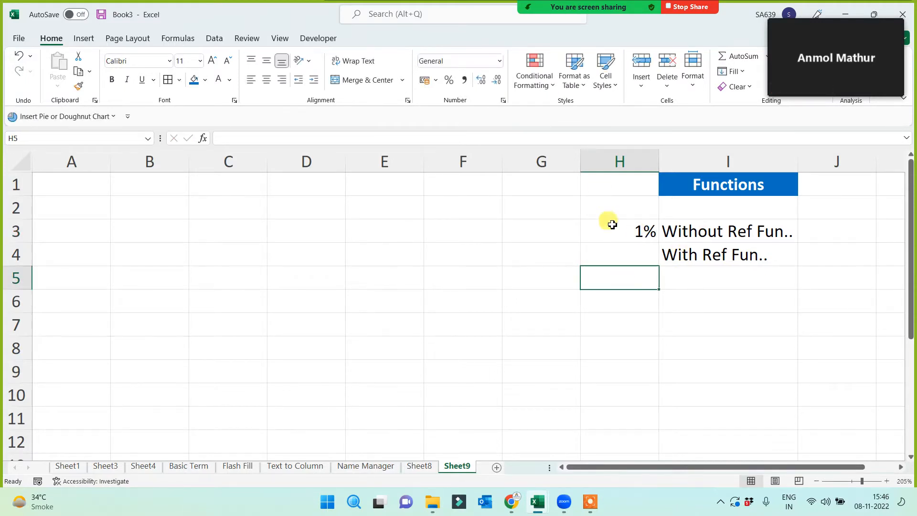
- Centre-align column H and enter 99% in H4
{"action": "left_click_drag", "start_coordinate": [619, 161], "coordinate": [562, 178]}
{"action": "left_click", "coordinate": [266, 79]}
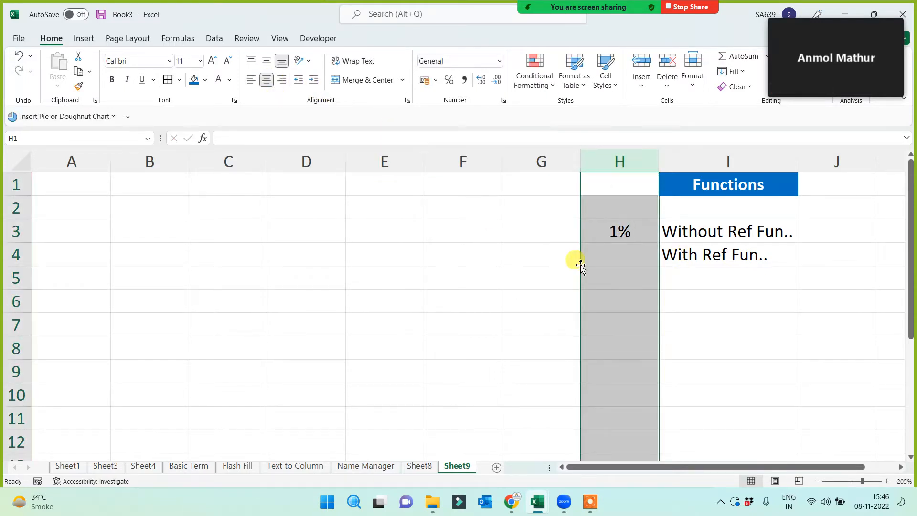
{"action": "left_click", "coordinate": [600, 252]}
{"action": "type", "text": "99"}
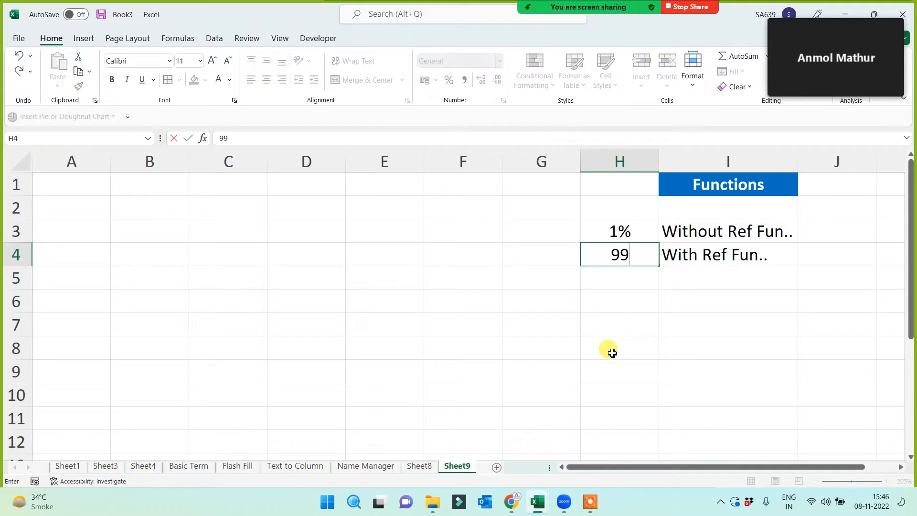
{"action": "type", "text": "%"}
{"action": "left_click", "coordinate": [613, 353]}
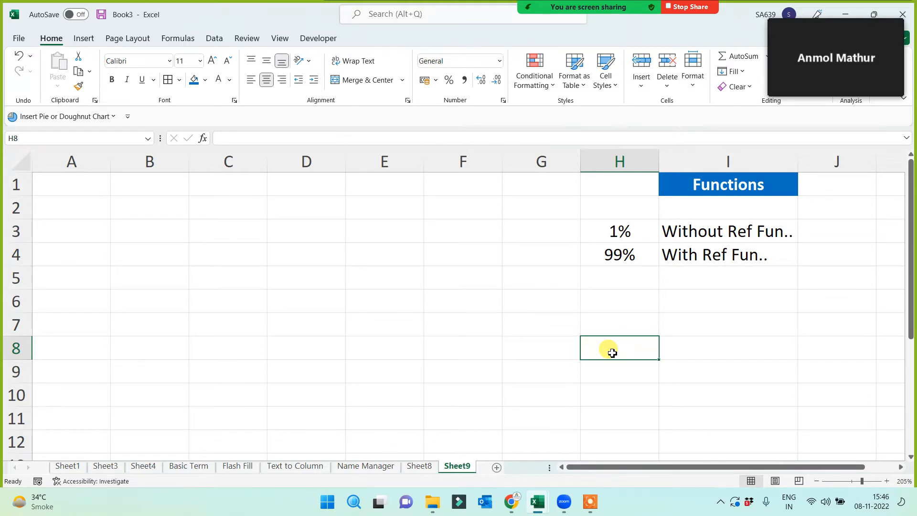
- Copy the Without Ref Fun.. label from I3 into B1 and widen column B
{"action": "left_click", "coordinate": [702, 234]}
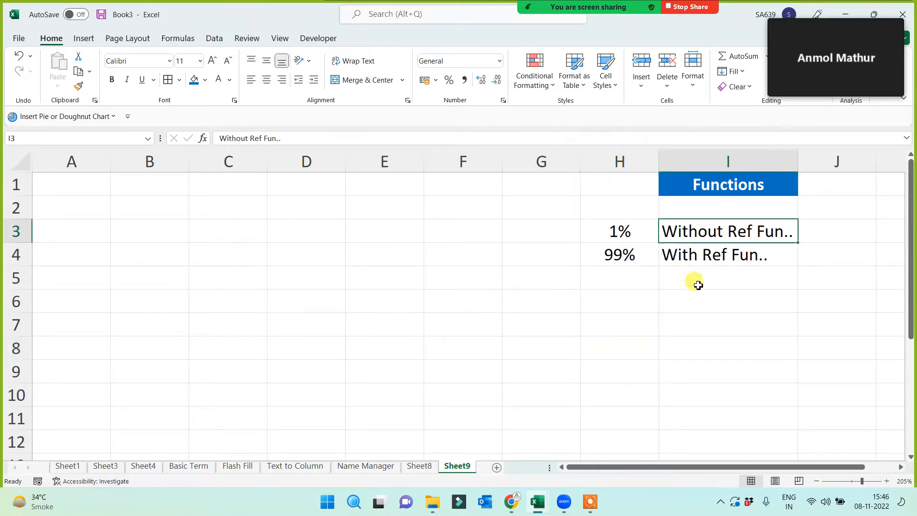
{"action": "key", "text": "ctrl+c"}
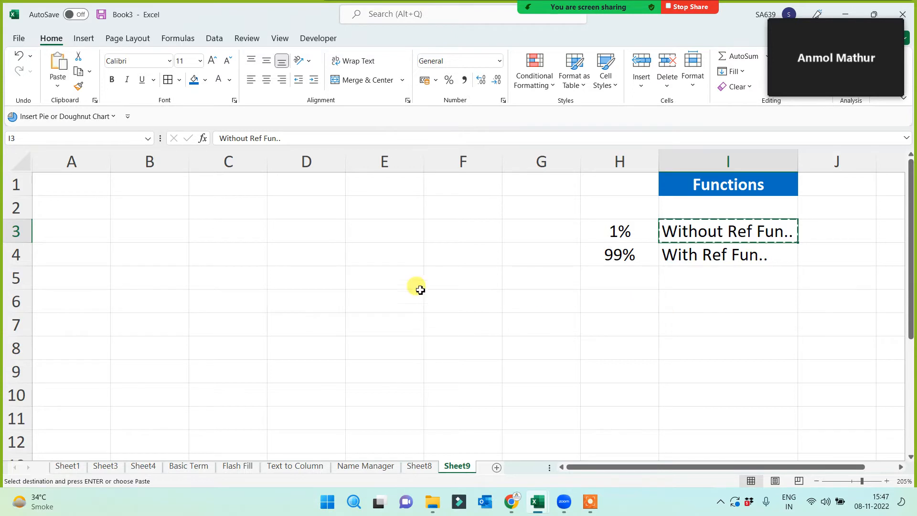
{"action": "left_click", "coordinate": [140, 185]}
{"action": "key", "text": "ctrl+v"}
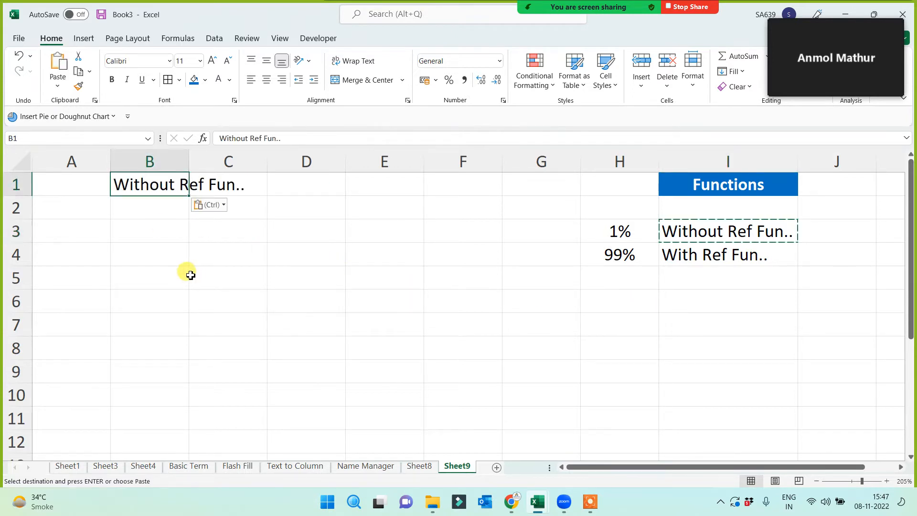
{"action": "left_click_drag", "start_coordinate": [190, 152], "coordinate": [250, 154]}
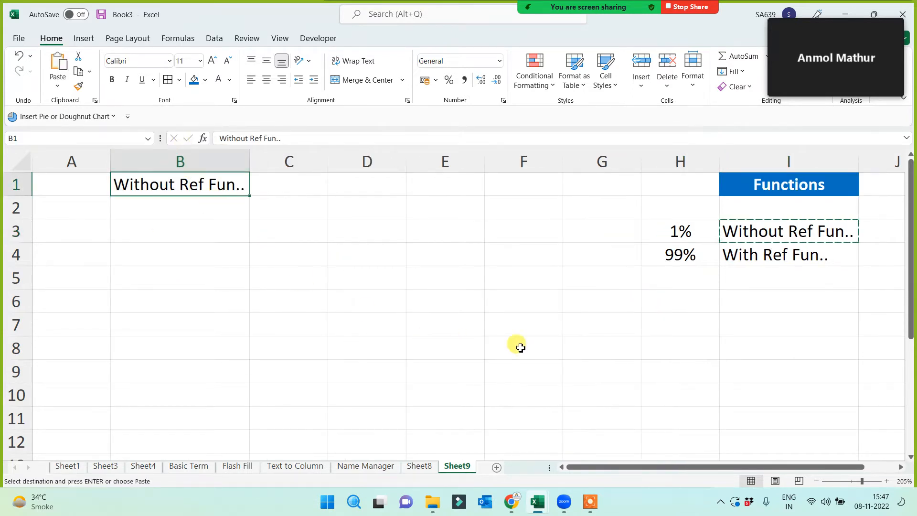
{"action": "left_click", "coordinate": [722, 329]}
- Type the word 'formula' into cell G7
{"action": "left_click", "coordinate": [557, 340]}
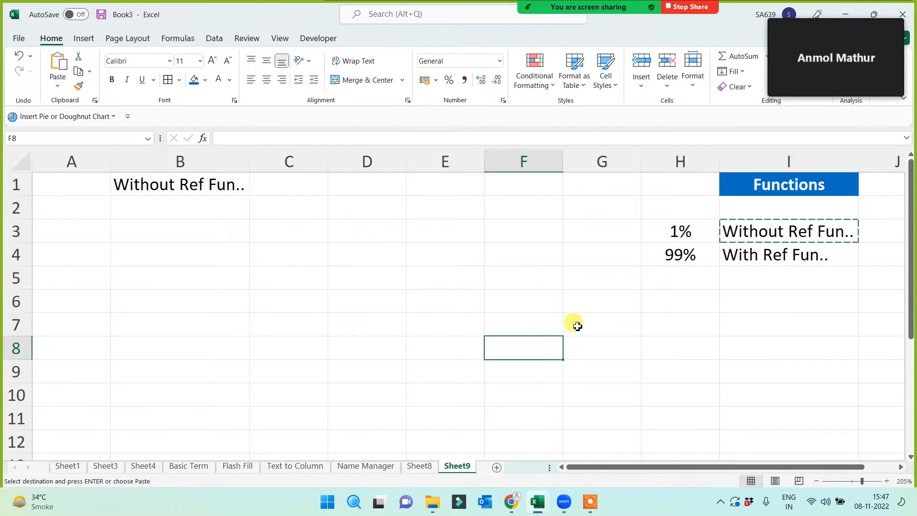
{"action": "left_click", "coordinate": [576, 324]}
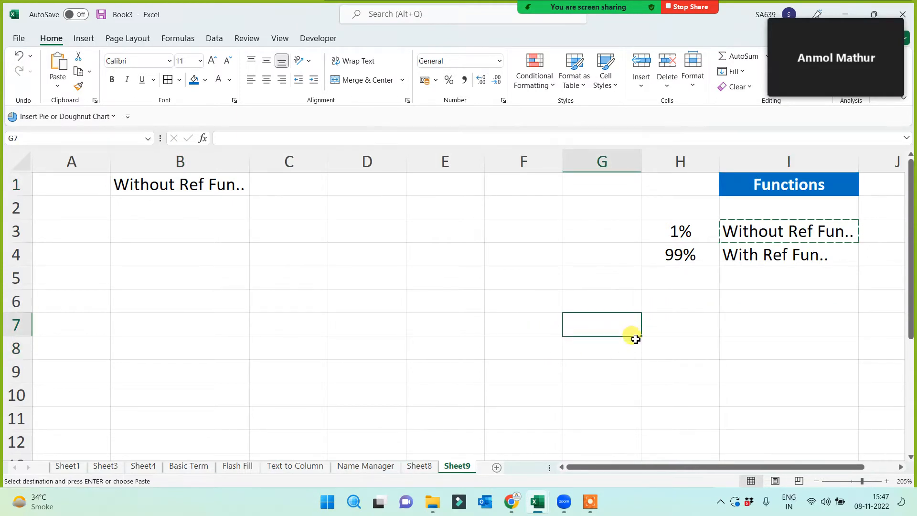
{"action": "type", "text": "formul"}
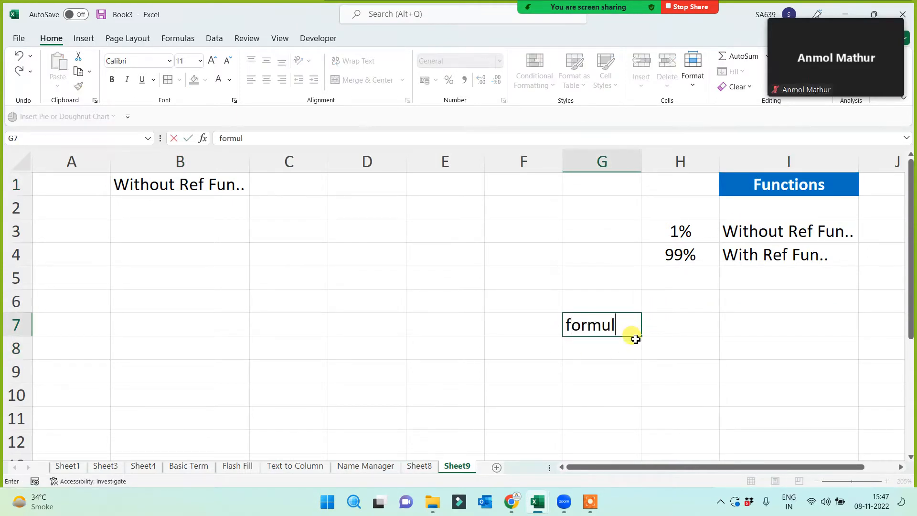
{"action": "type", "text": "a"}
{"action": "key", "text": "Return"}
{"action": "left_click", "coordinate": [600, 322]}
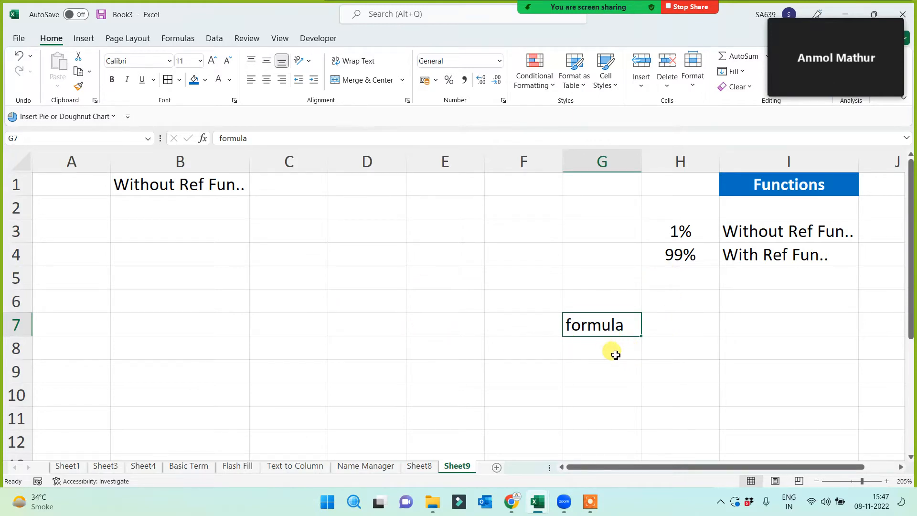
{"action": "key", "text": "Delete"}
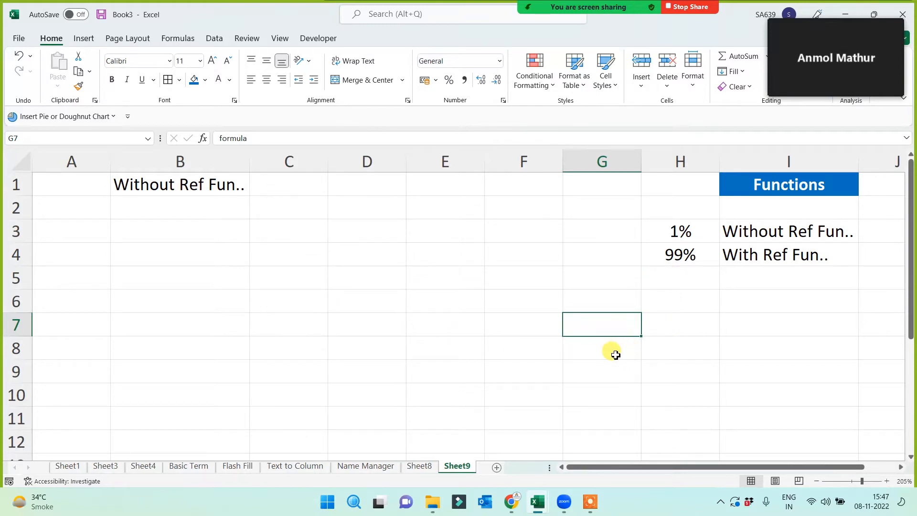
{"action": "left_click", "coordinate": [741, 186]}
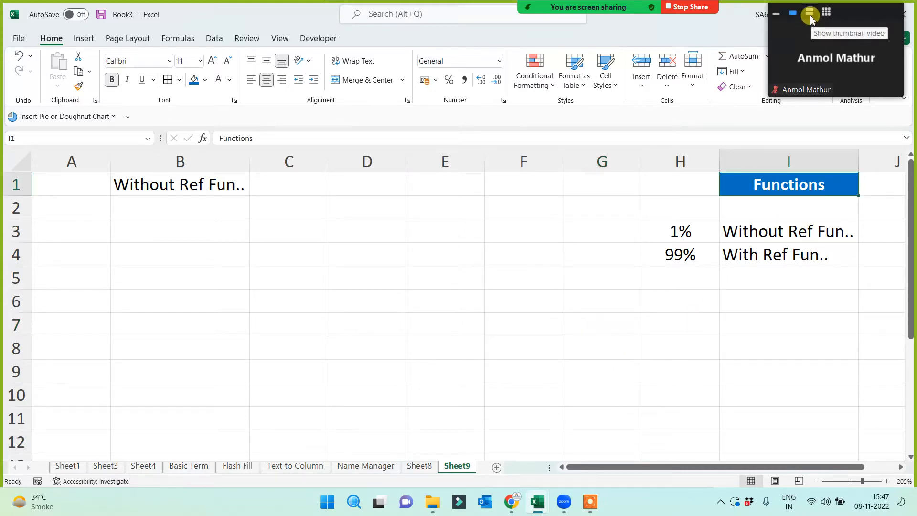
{"action": "left_click", "coordinate": [810, 17]}
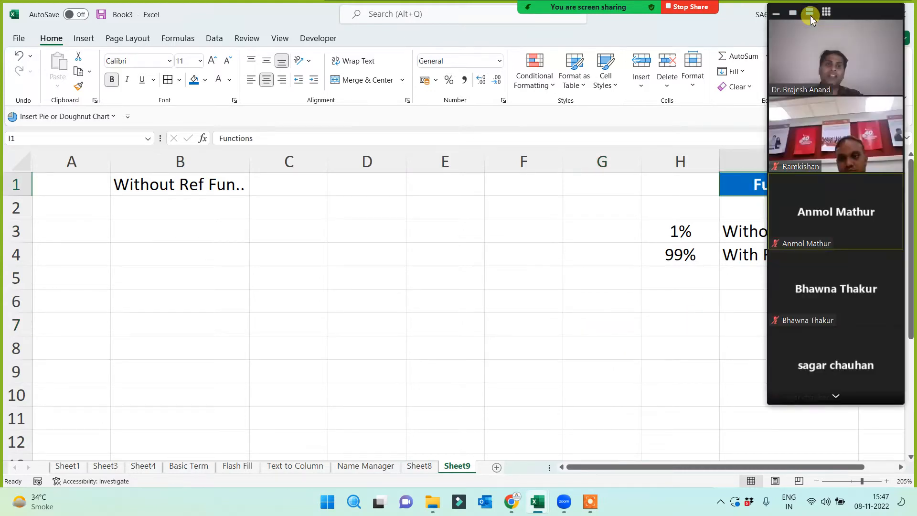
{"action": "left_click", "coordinate": [838, 397]}
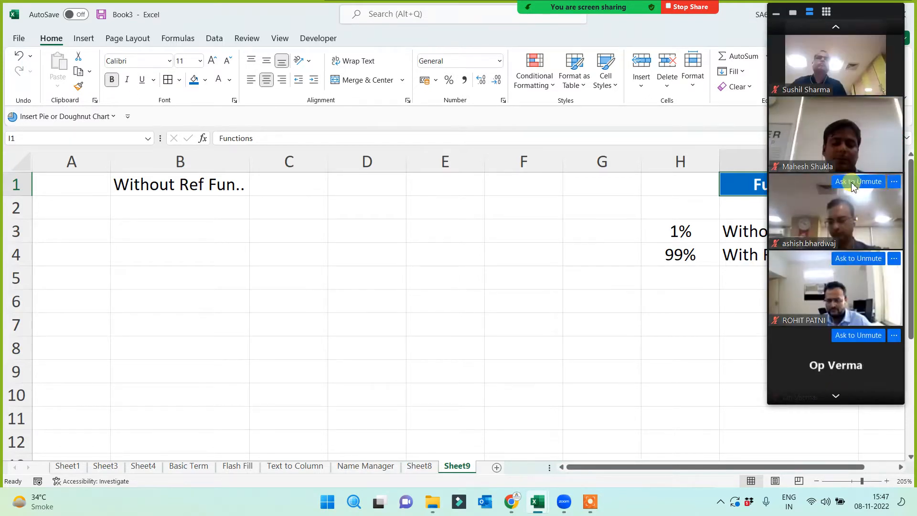
{"action": "left_click", "coordinate": [837, 26]}
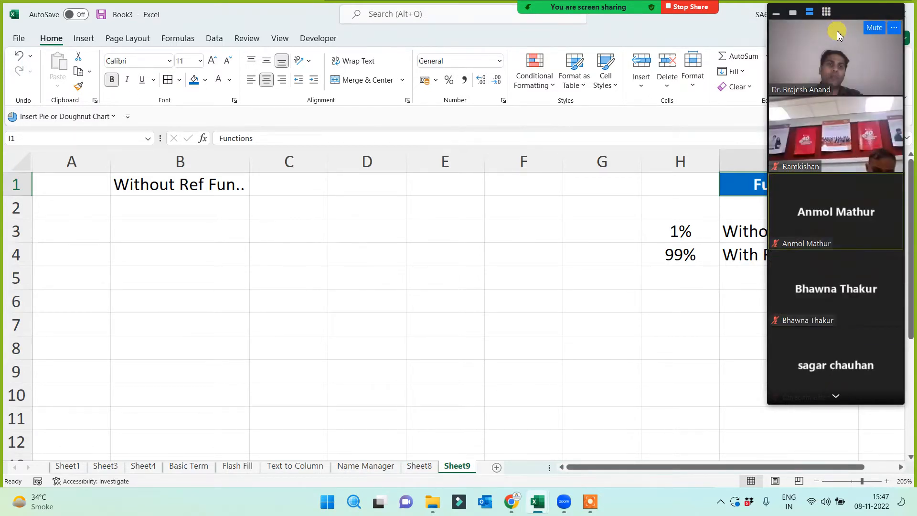
{"action": "left_click", "coordinate": [793, 12]}
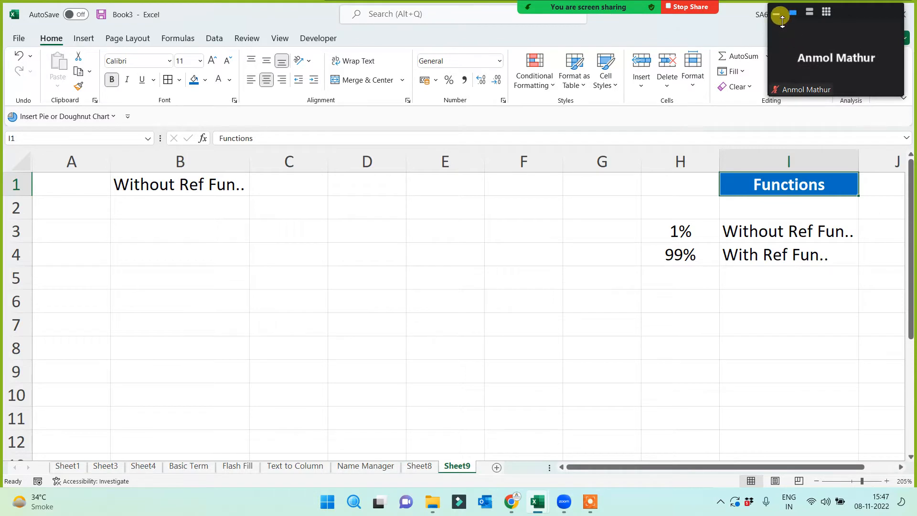
{"action": "left_click", "coordinate": [356, 316]}
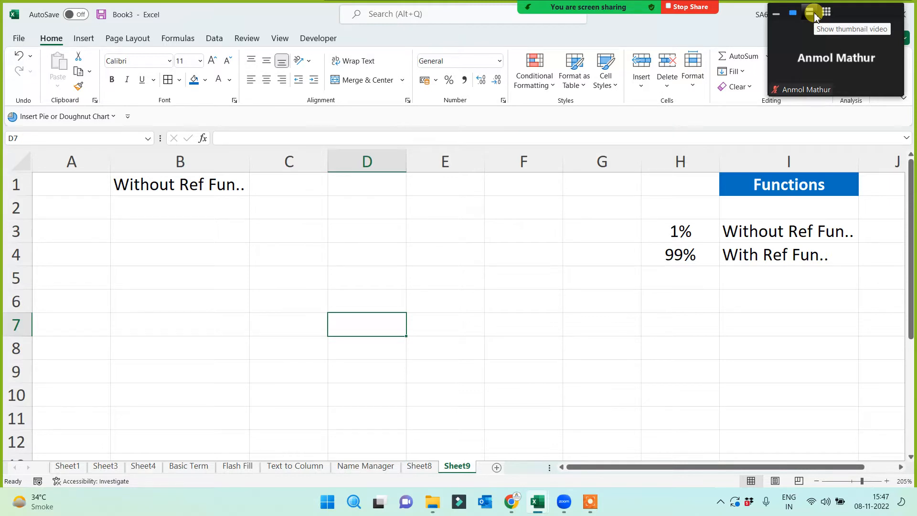
- Check the B1 label and the 1% and 99% values in H3:H4
{"action": "left_click", "coordinate": [114, 276]}
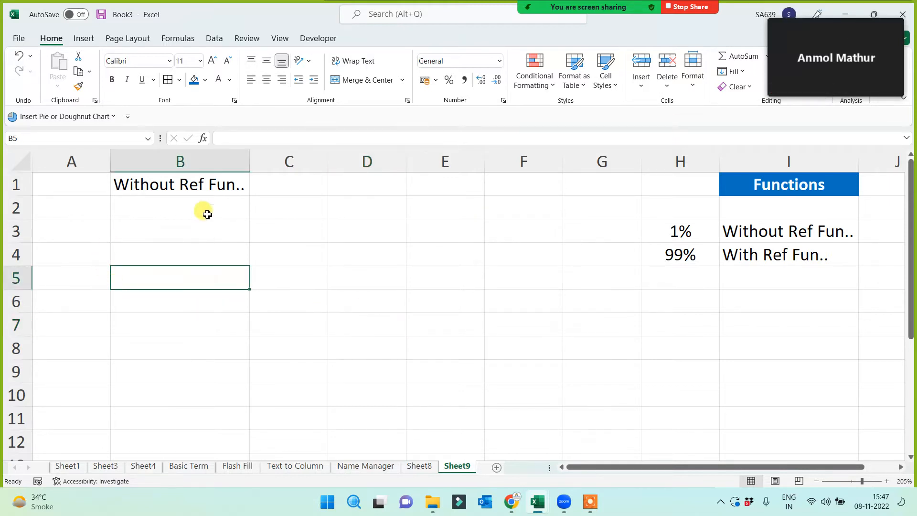
{"action": "left_click", "coordinate": [180, 181]}
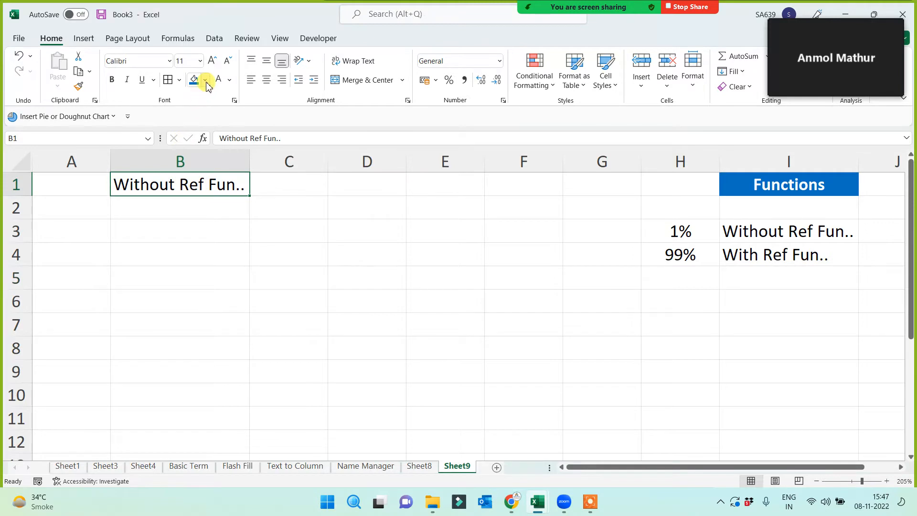
{"action": "left_click", "coordinate": [690, 237]}
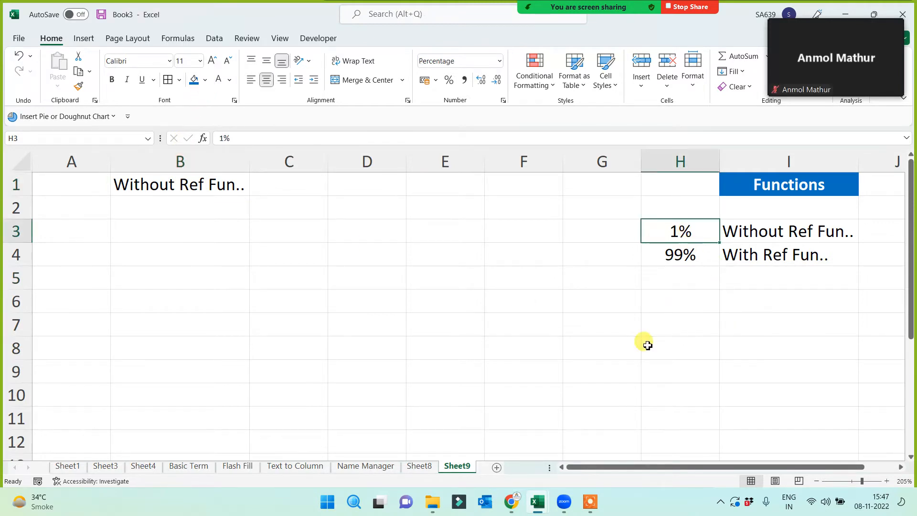
{"action": "left_click", "coordinate": [671, 252]}
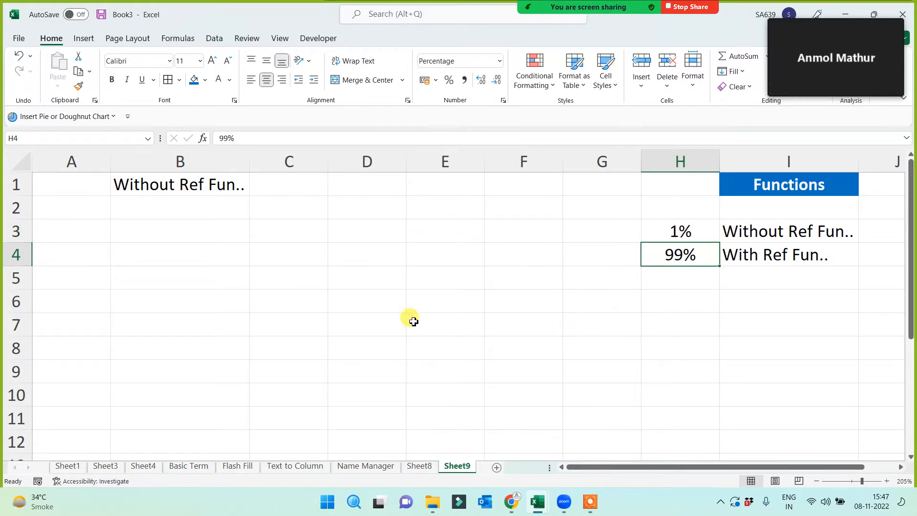
- Give B1 a blue fill with white text and widen column B slightly
{"action": "left_click", "coordinate": [163, 191]}
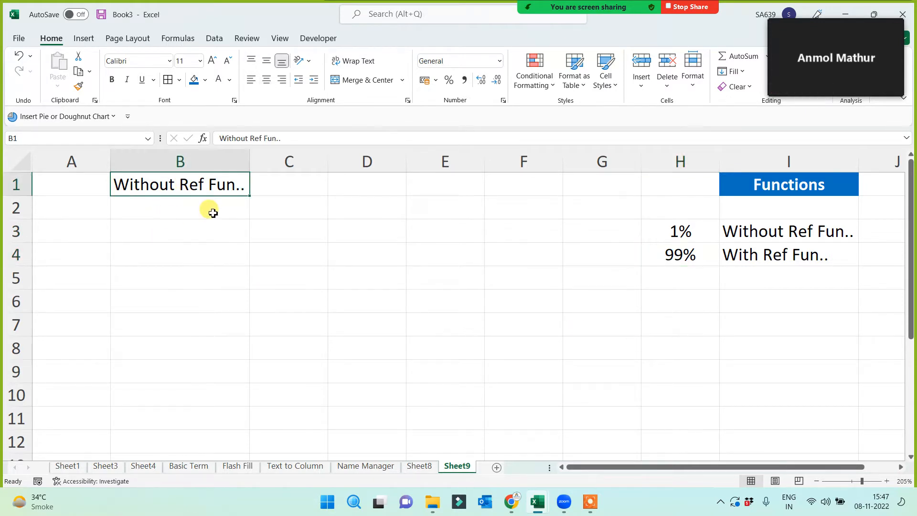
{"action": "left_click", "coordinate": [194, 79]}
{"action": "left_click", "coordinate": [219, 80]}
{"action": "left_click_drag", "start_coordinate": [253, 163], "coordinate": [260, 163]}
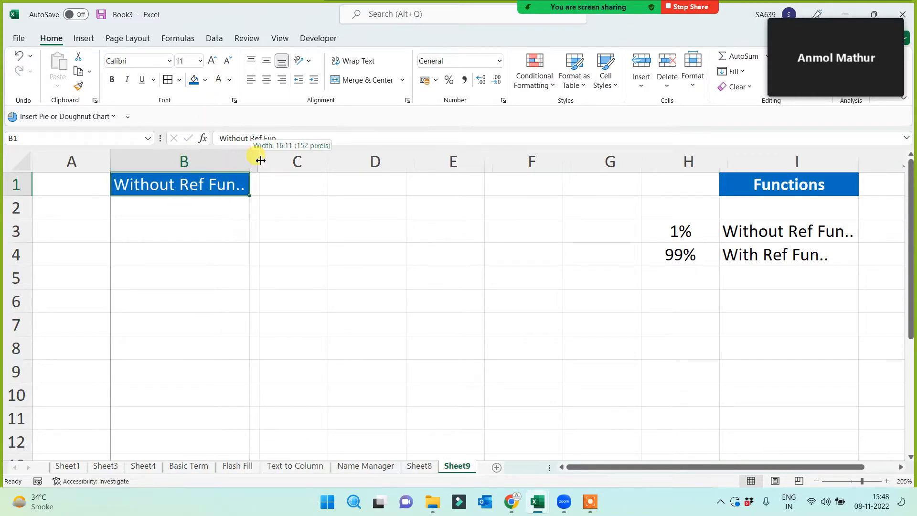
- Enter Today, Now and PI in cells A3 to A5
{"action": "left_click", "coordinate": [82, 228]}
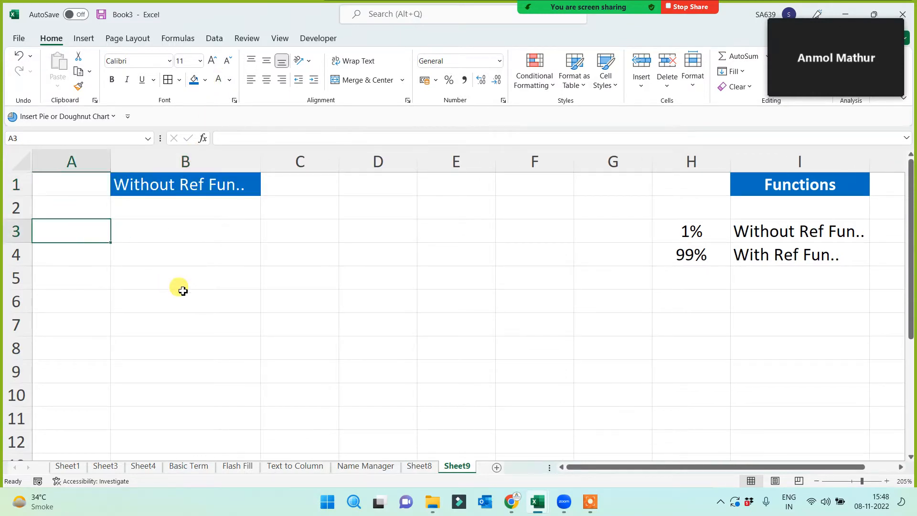
{"action": "type", "text": "Today"}
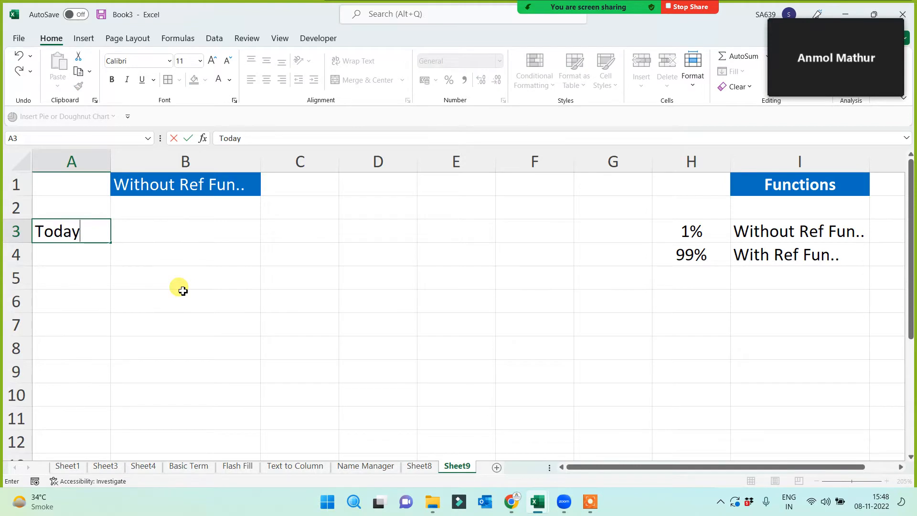
{"action": "key", "text": "Return"}
{"action": "type", "text": "Now"}
{"action": "key", "text": "Return"}
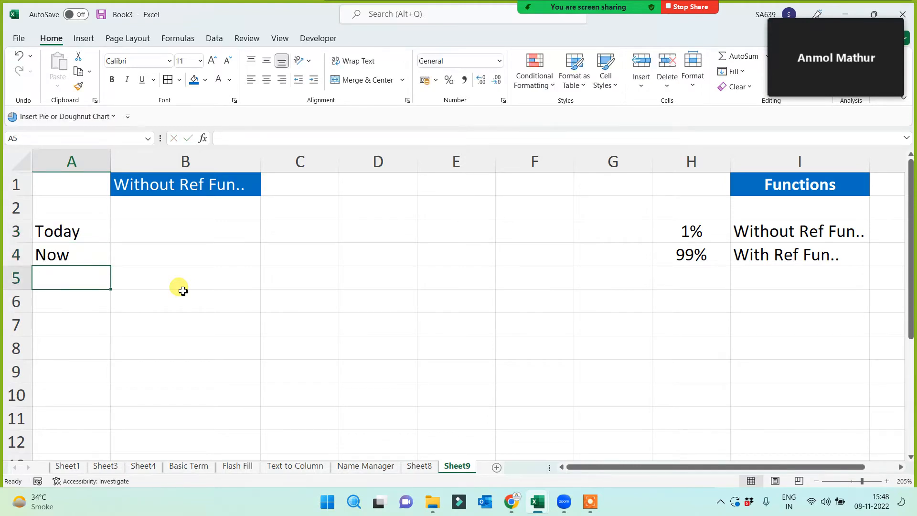
{"action": "type", "text": "PI"}
{"action": "key", "text": "Return"}
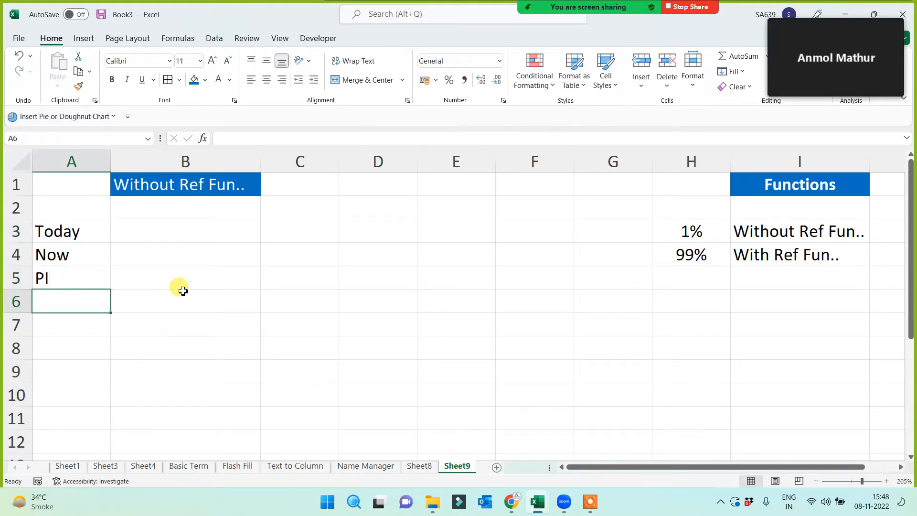
- Enter Row, Column and Rand in A6:A8, then select A3:A8
{"action": "type", "text": "P"}
{"action": "key", "text": "BackSpace"}
{"action": "key", "text": "BackSpace"}
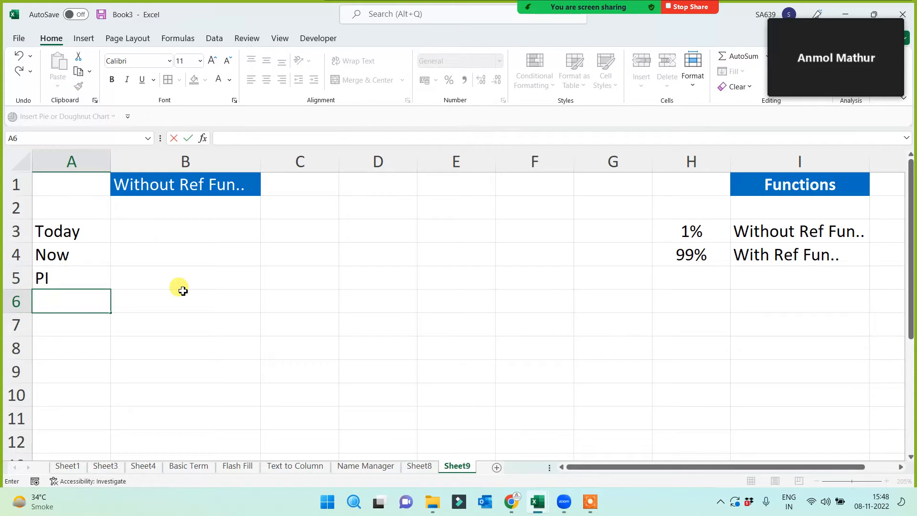
{"action": "type", "text": "Row"}
{"action": "key", "text": "Return"}
{"action": "type", "text": "Colu"}
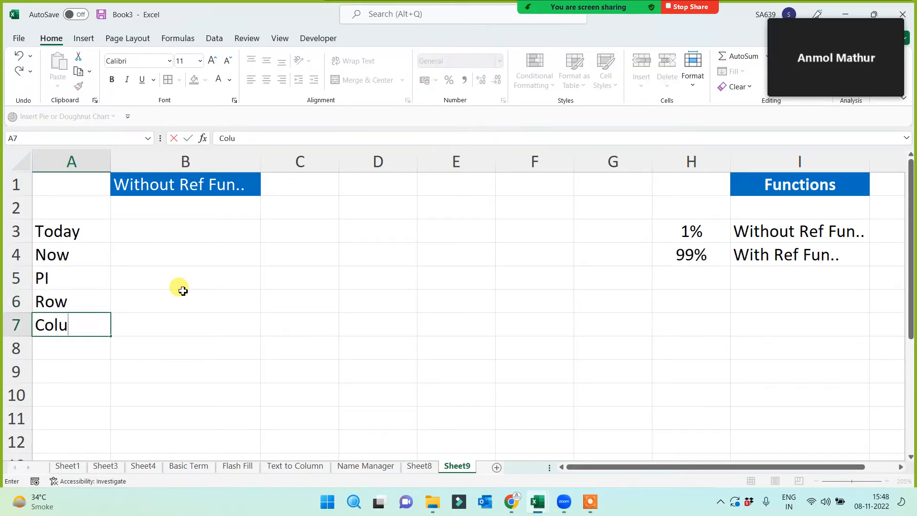
{"action": "type", "text": "mn"}
{"action": "key", "text": "Return"}
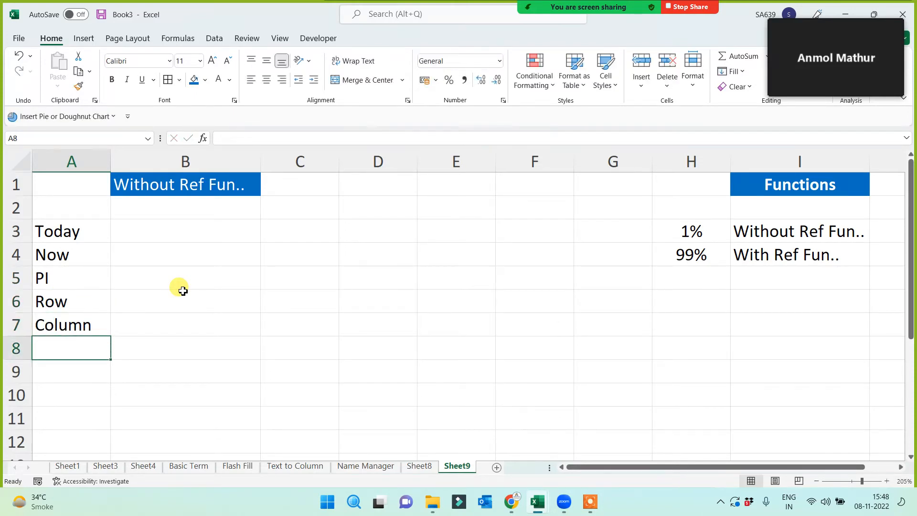
{"action": "type", "text": "Rand"}
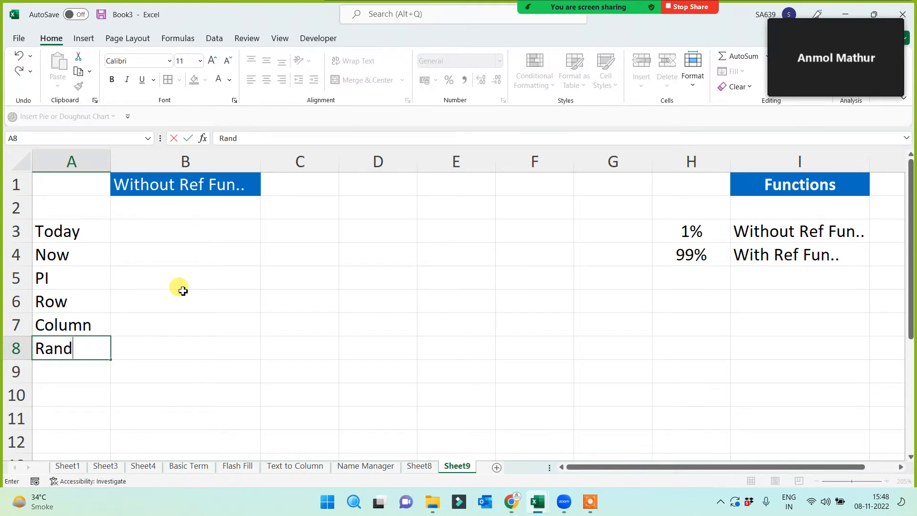
{"action": "left_click_drag", "start_coordinate": [183, 290], "coordinate": [189, 313]}
{"action": "left_click", "coordinate": [201, 369]}
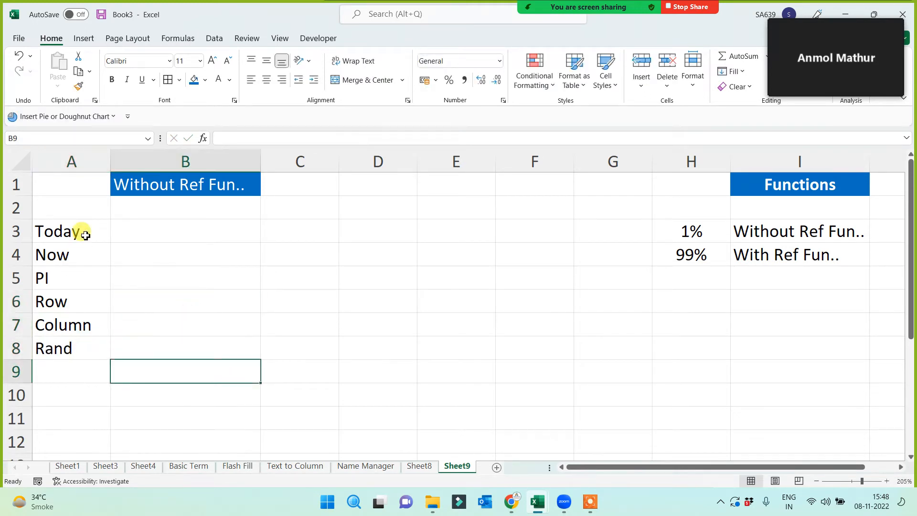
{"action": "left_click_drag", "start_coordinate": [85, 235], "coordinate": [78, 346]}
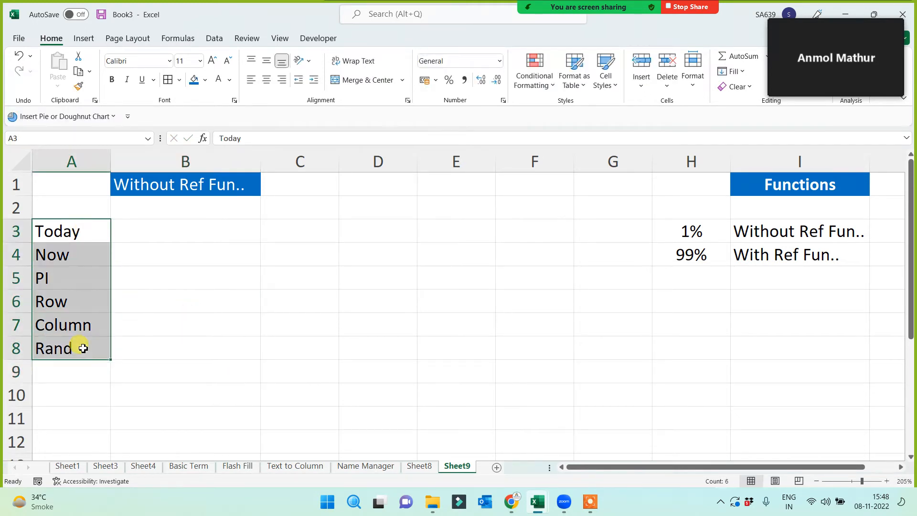
- Fill A3:A8 with red and make the function names bold
{"action": "left_click", "coordinate": [205, 81]}
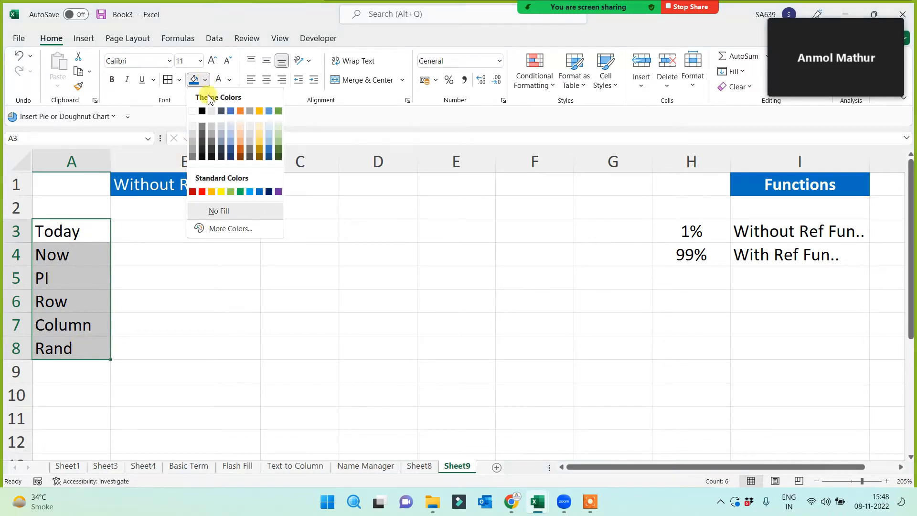
{"action": "left_click", "coordinate": [203, 192]}
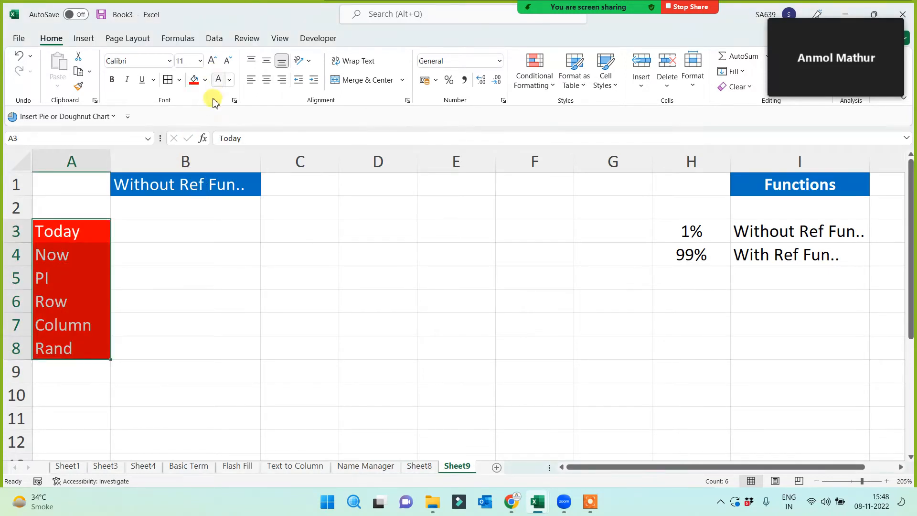
{"action": "left_click", "coordinate": [111, 79]}
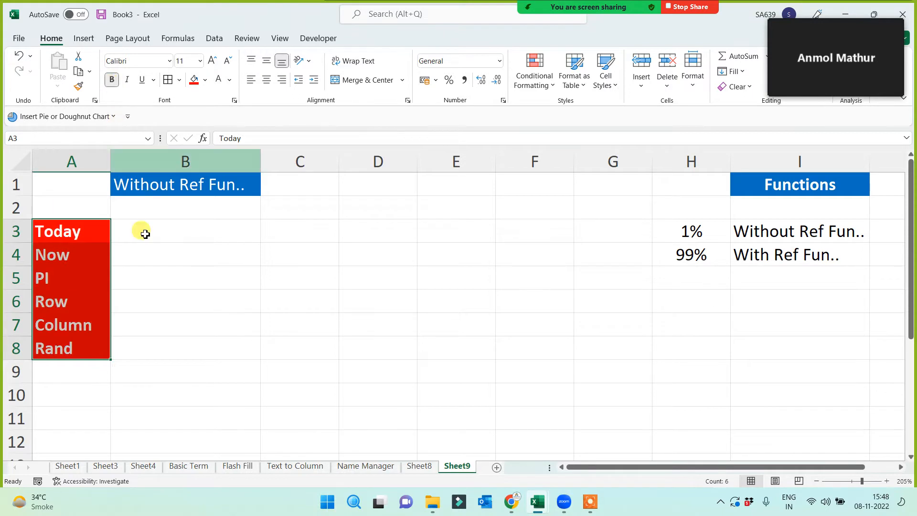
{"action": "left_click", "coordinate": [170, 309]}
{"action": "left_click_drag", "start_coordinate": [75, 229], "coordinate": [77, 350]}
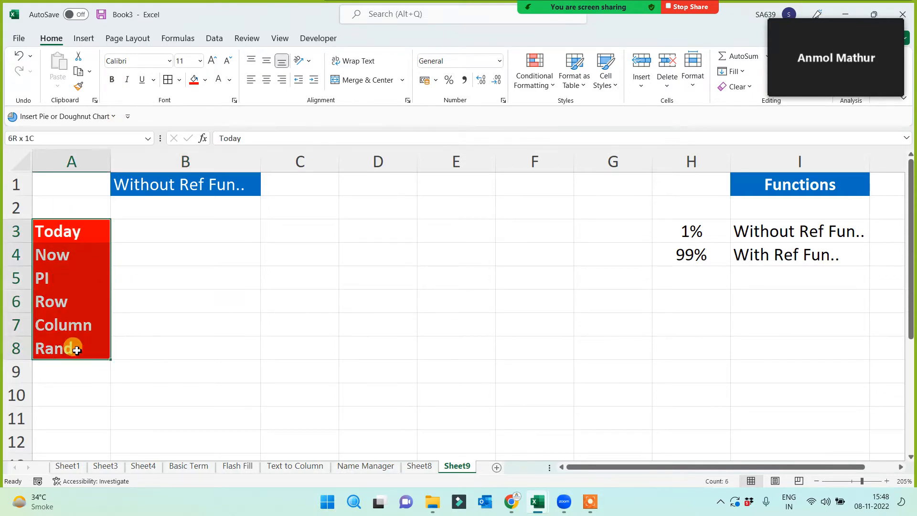
{"action": "left_click", "coordinate": [155, 233]}
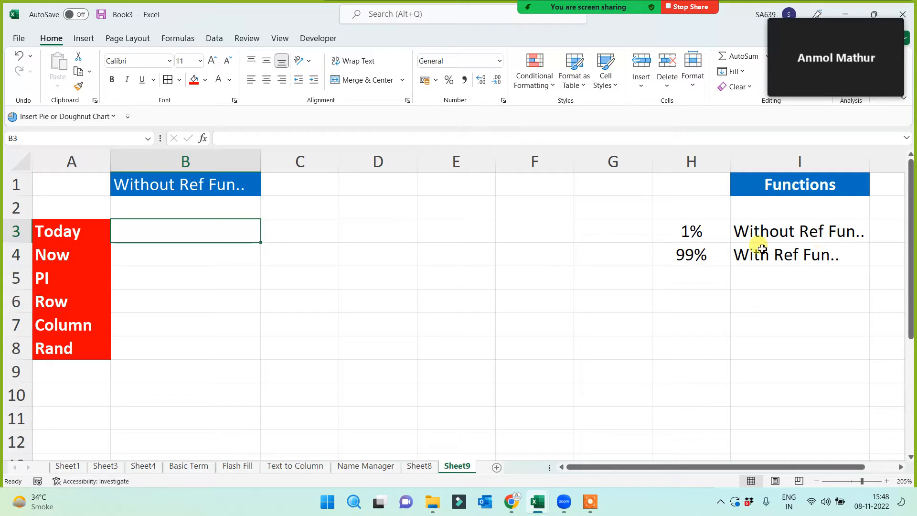
- Start a =sum formula in G9, then cancel it
{"action": "left_click", "coordinate": [679, 332]}
{"action": "left_click", "coordinate": [585, 363]}
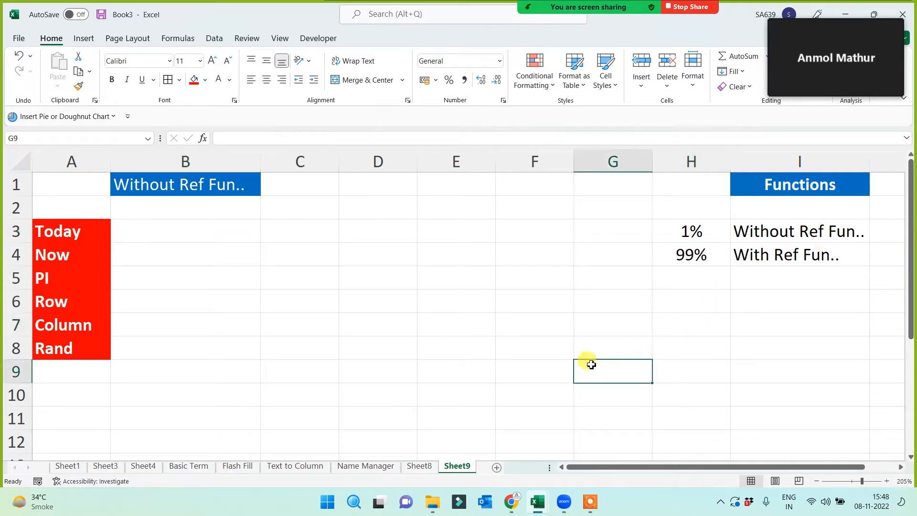
{"action": "type", "text": "="}
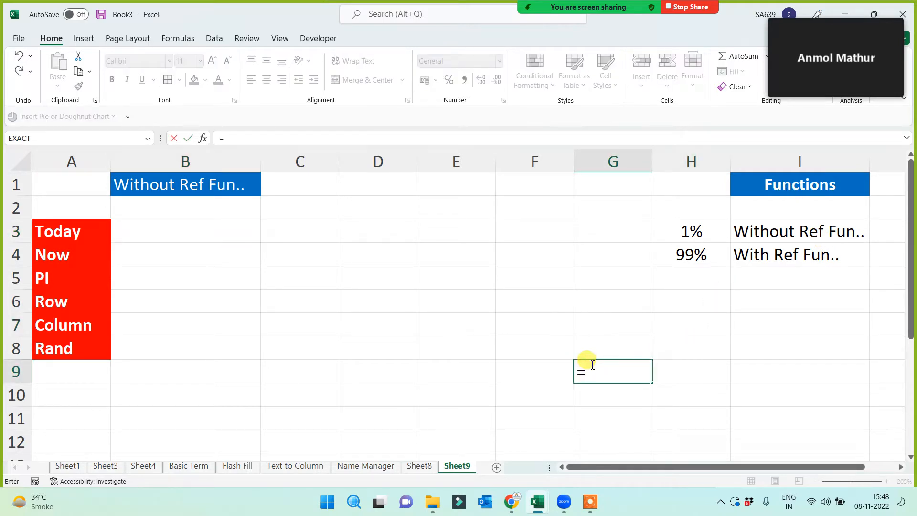
{"action": "type", "text": "sum"}
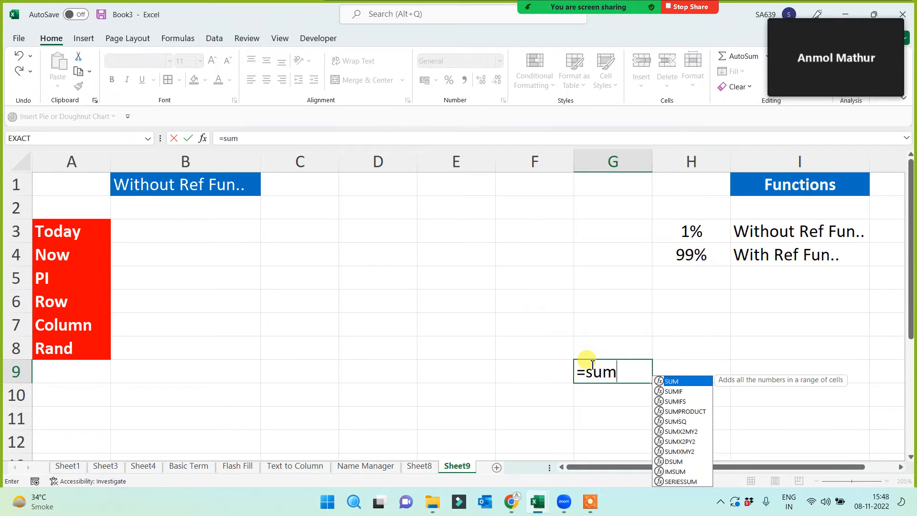
{"action": "key", "text": "Escape"}
- Enter =Today() in B3 to show the date 08-11-2022
{"action": "left_click", "coordinate": [165, 234]}
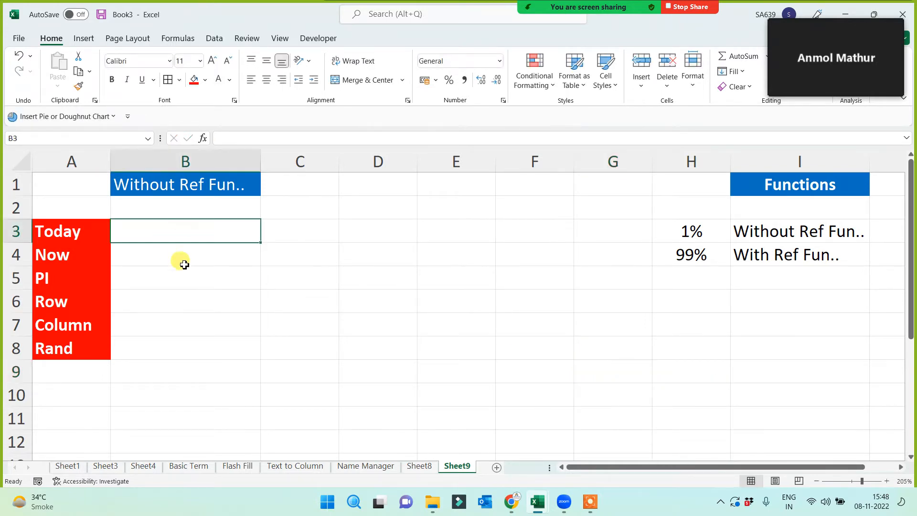
{"action": "type", "text": "="}
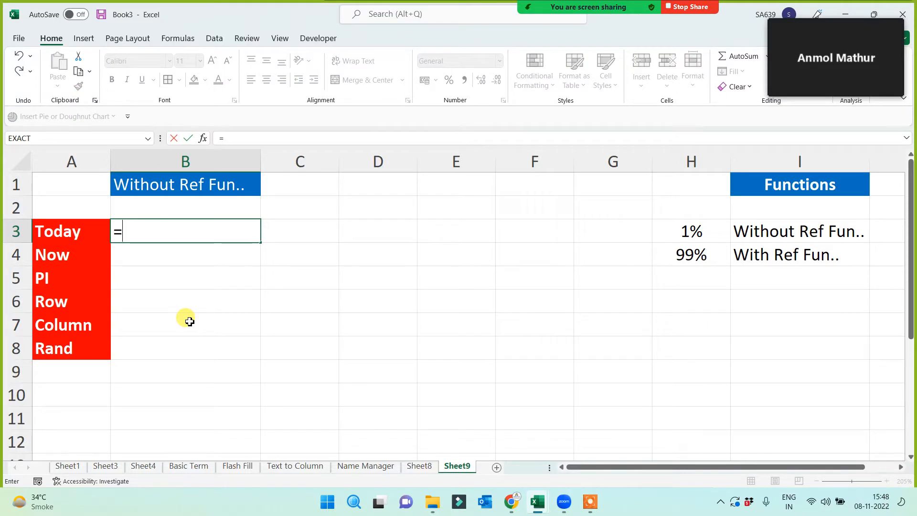
{"action": "type", "text": "Today"}
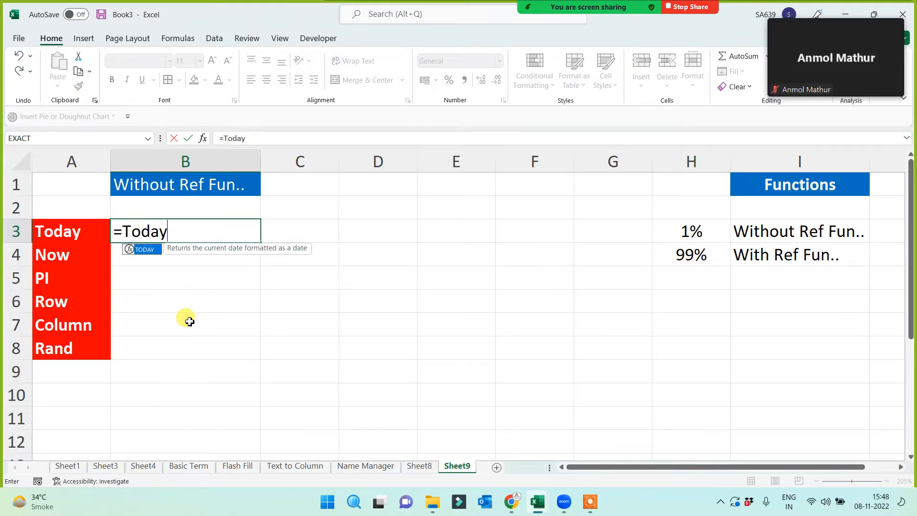
{"action": "type", "text": "()"}
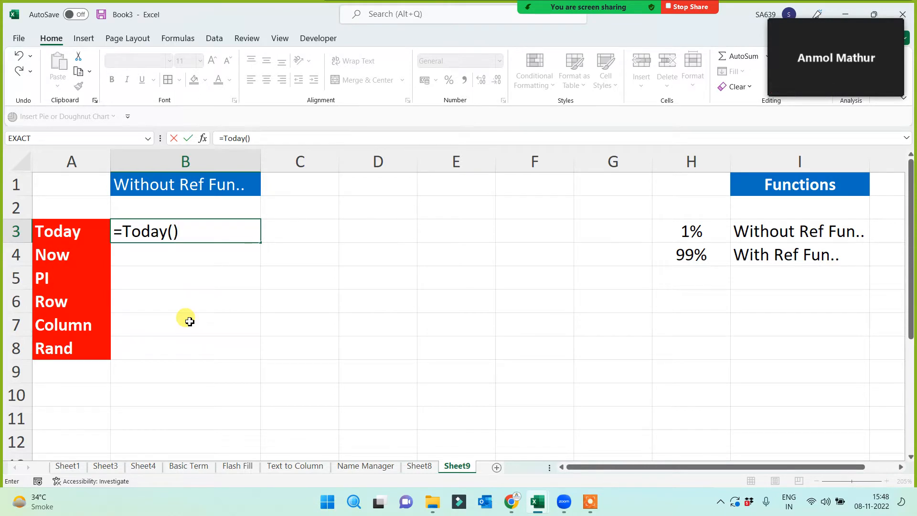
{"action": "key", "text": "Return"}
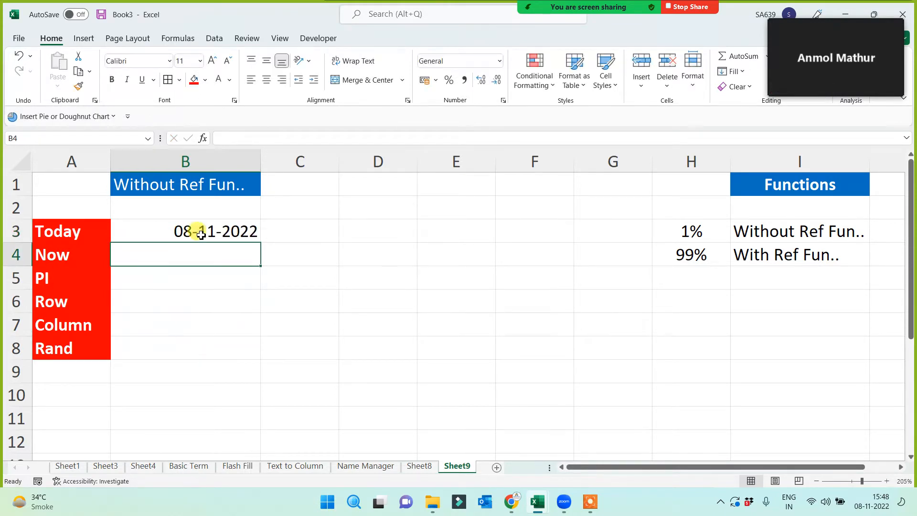
{"action": "left_click", "coordinate": [192, 231]}
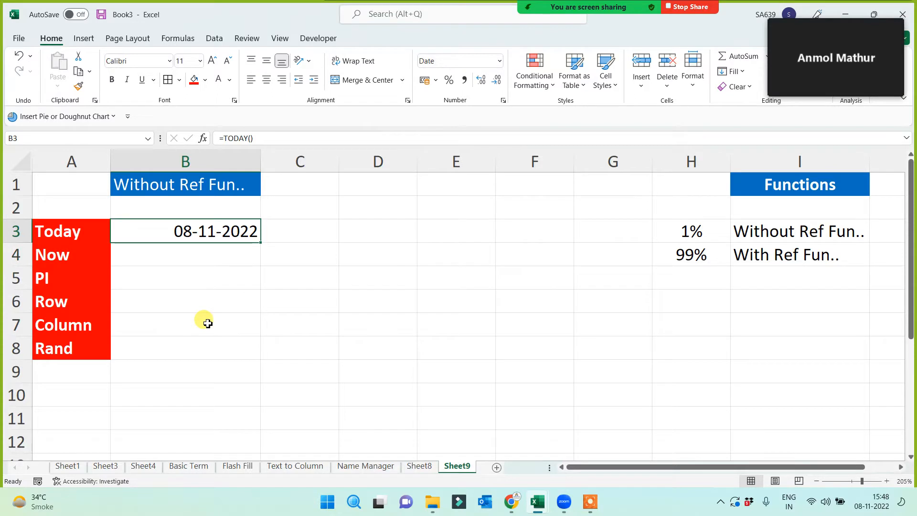
- Widen column C and type 'Current Date' in C3
{"action": "left_click_drag", "start_coordinate": [339, 162], "coordinate": [373, 161]}
{"action": "left_click", "coordinate": [334, 224]}
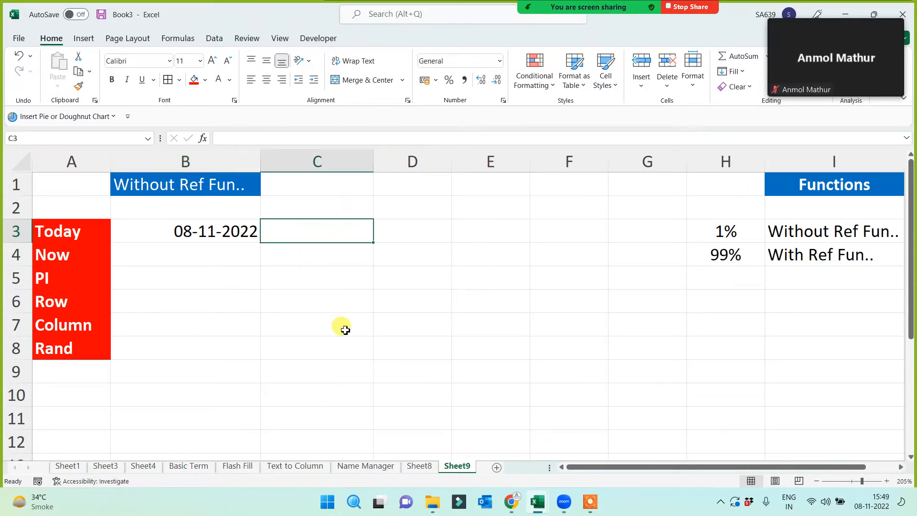
{"action": "type", "text": "Curren"}
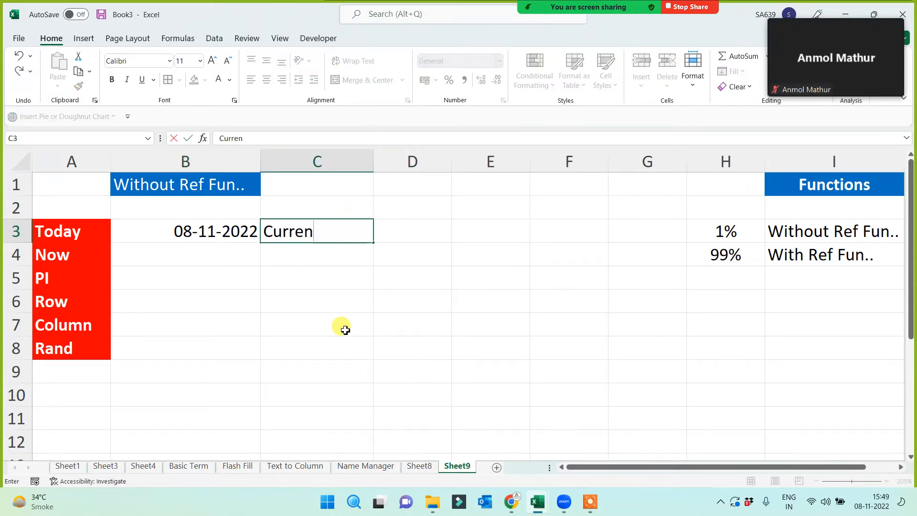
{"action": "type", "text": "t Date"}
{"action": "left_click", "coordinate": [345, 329]}
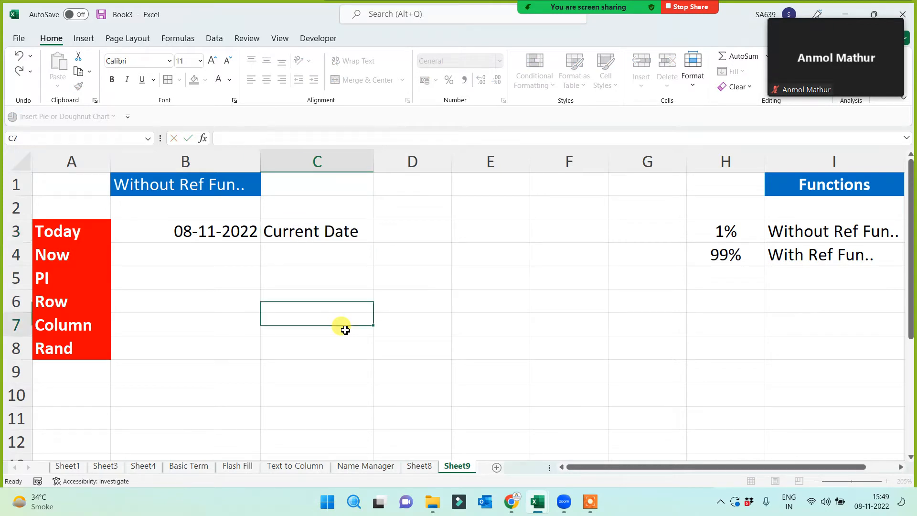
{"action": "left_click", "coordinate": [57, 264]}
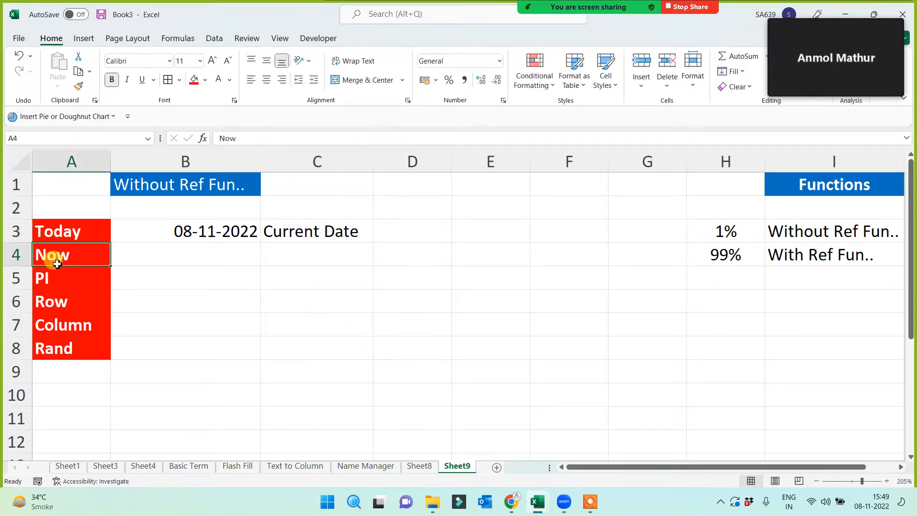
- Start typing =Now() into B4 next to the Now label
{"action": "left_click", "coordinate": [183, 260]}
{"action": "type", "text": "="}
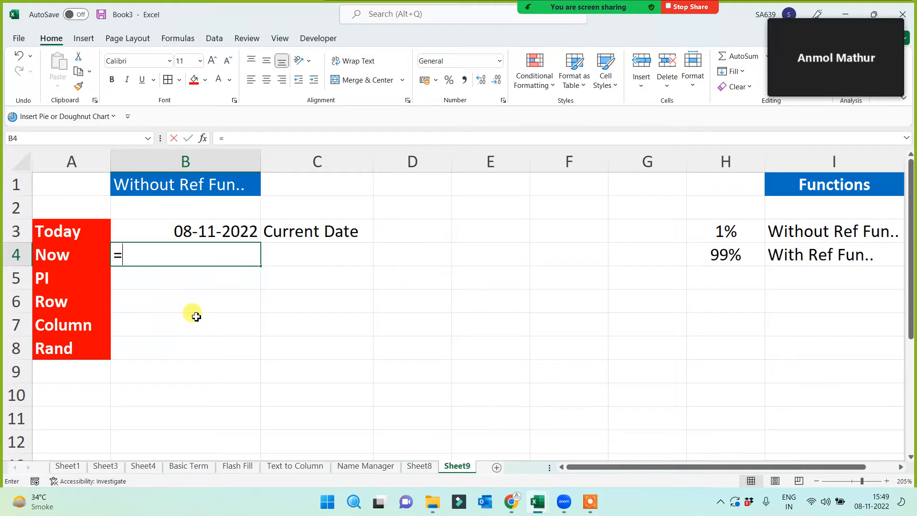
{"action": "type", "text": "Now"}
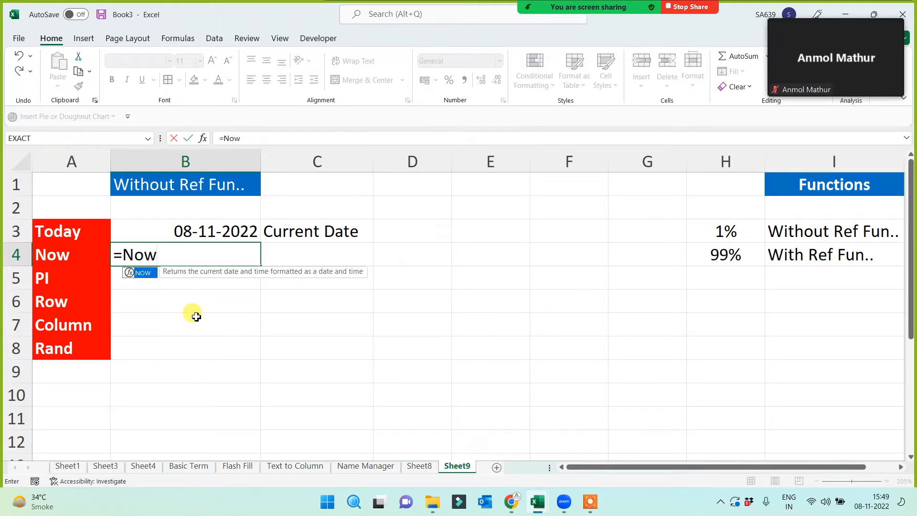
{"action": "type", "text": "("}
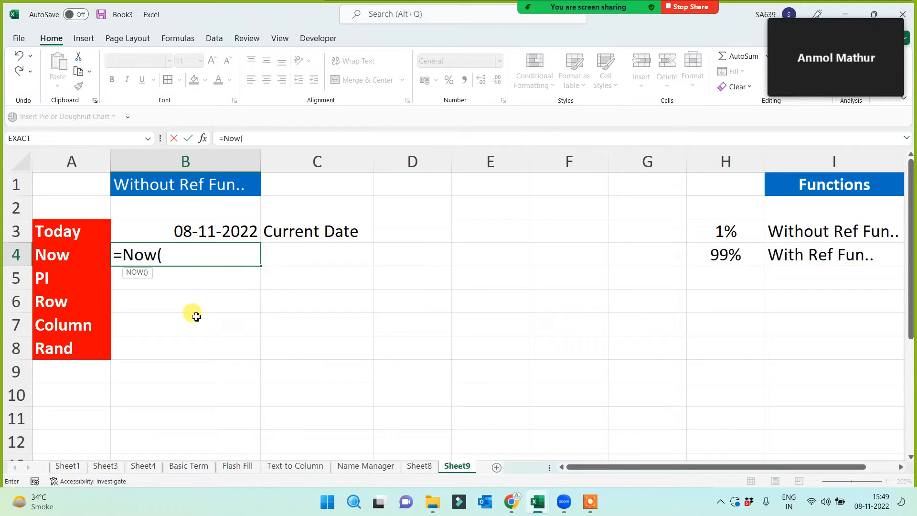
{"action": "type", "text": ")"}
{"action": "key", "text": "Return"}
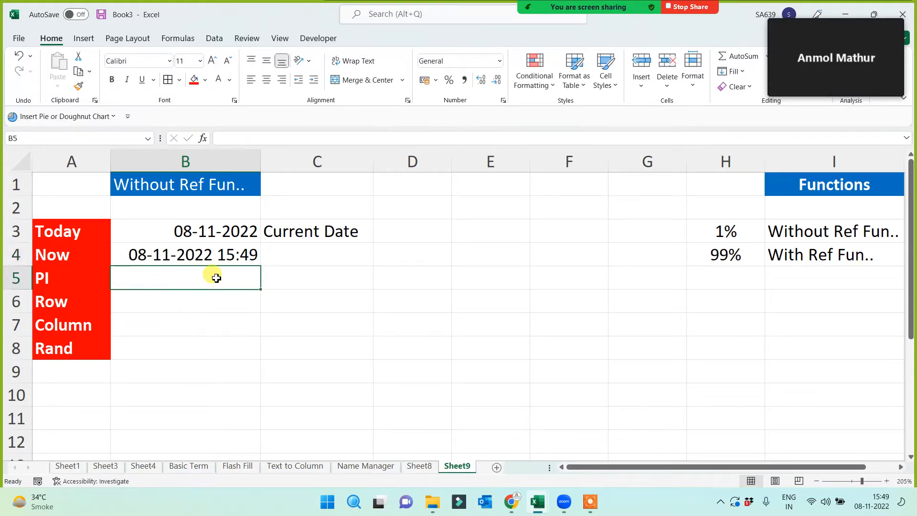
{"action": "left_click", "coordinate": [207, 259]}
{"action": "left_click", "coordinate": [312, 255]}
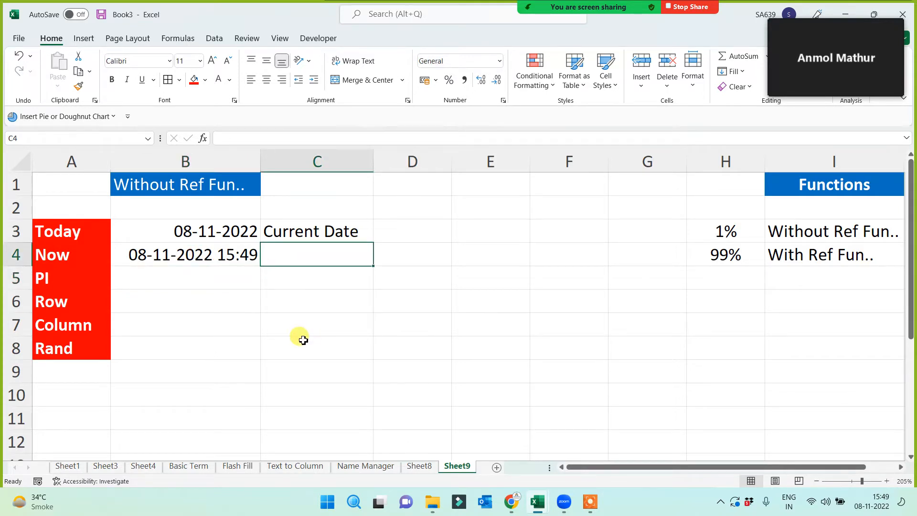
{"action": "type", "text": "Date and "}
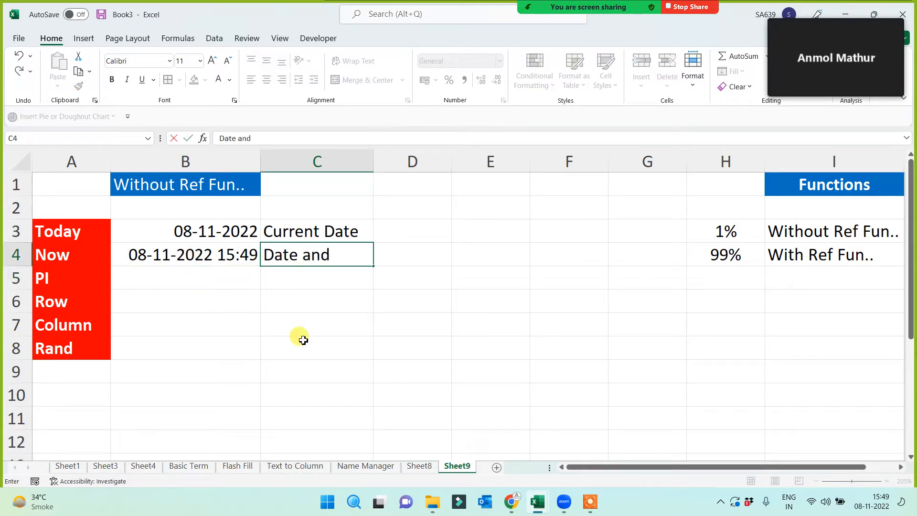
{"action": "type", "text": "Time"}
{"action": "key", "text": "Return"}
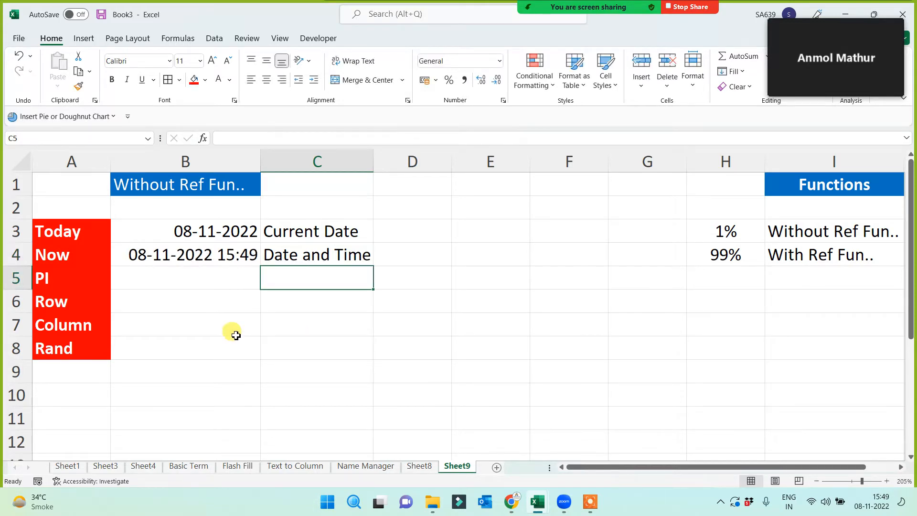
{"action": "left_click", "coordinate": [80, 286]}
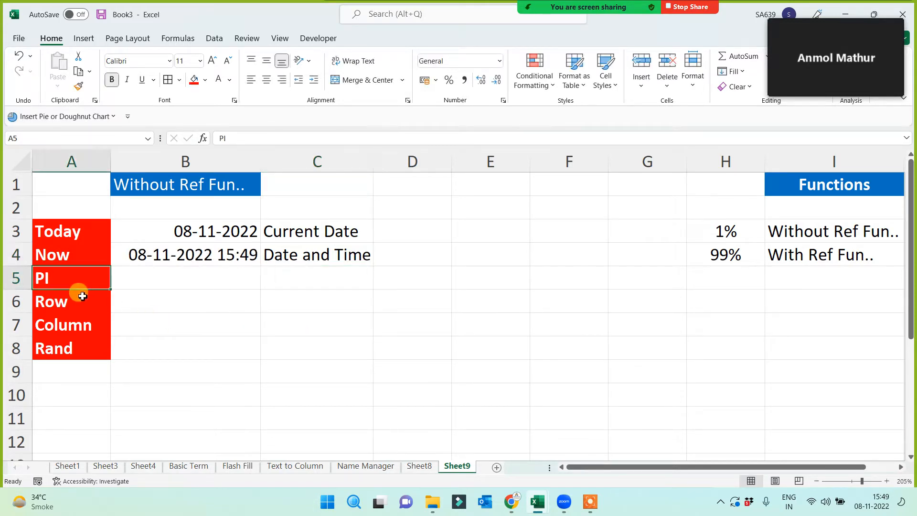
- Enter =PI() in B5 so it displays 3.141592654 beside the PI label
{"action": "left_click", "coordinate": [173, 282]}
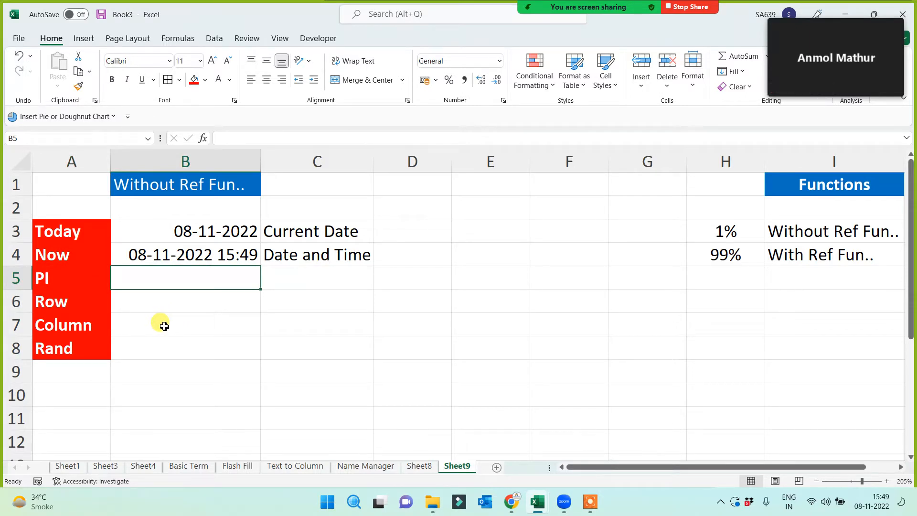
{"action": "type", "text": "=pi"}
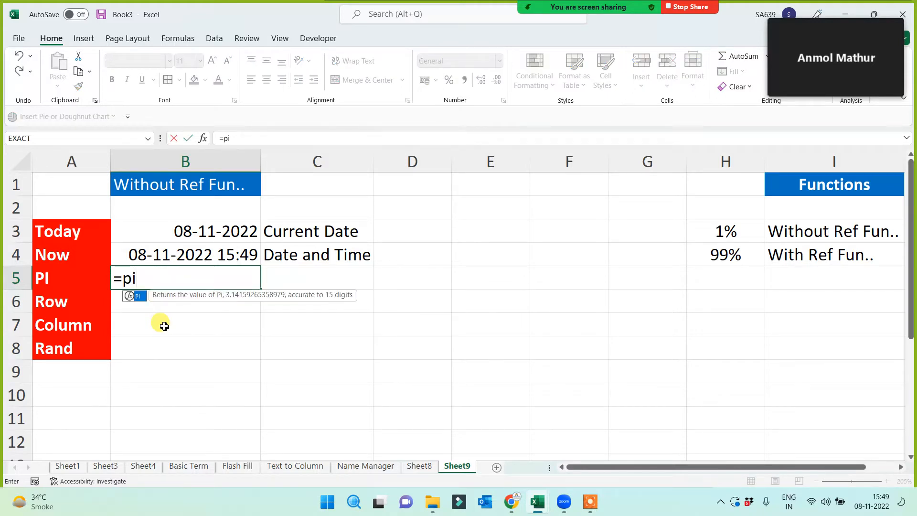
{"action": "type", "text": "()"}
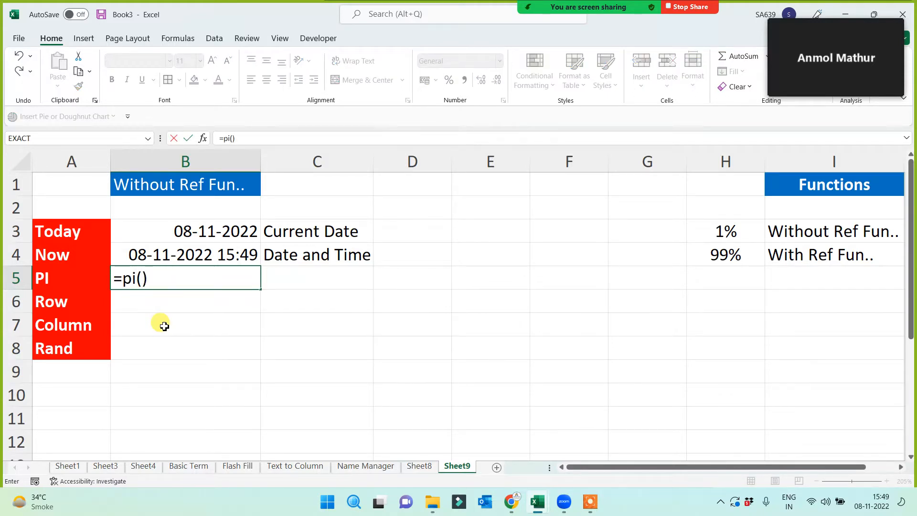
{"action": "key", "text": "Return"}
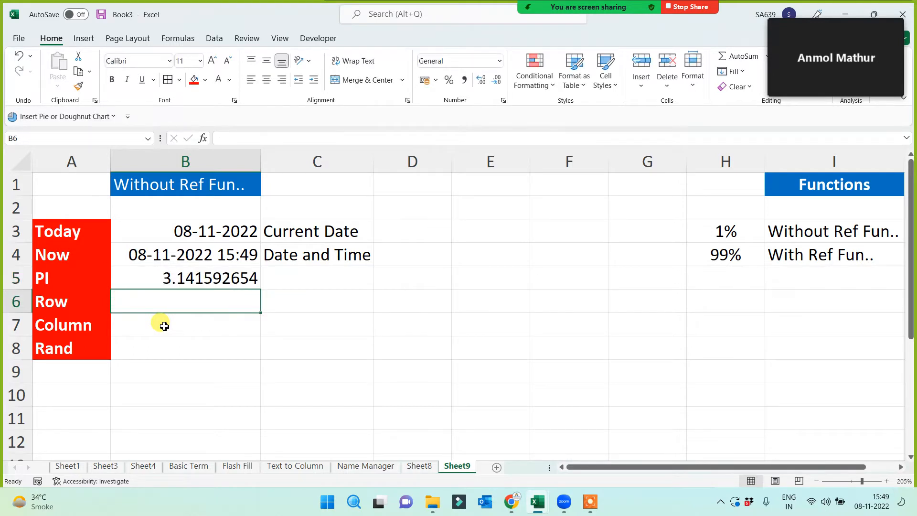
{"action": "key", "text": "Up"}
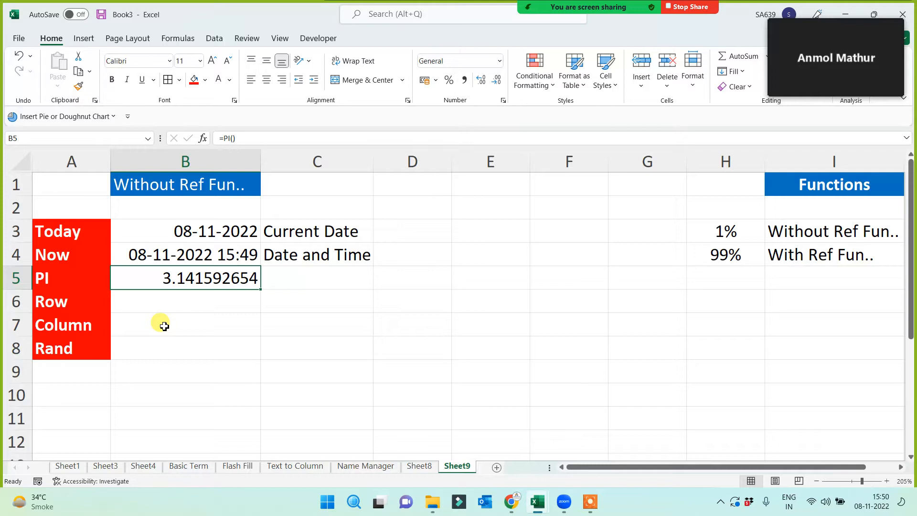
- Enter =ROW() in B6 so it returns 6
{"action": "left_click", "coordinate": [193, 388]}
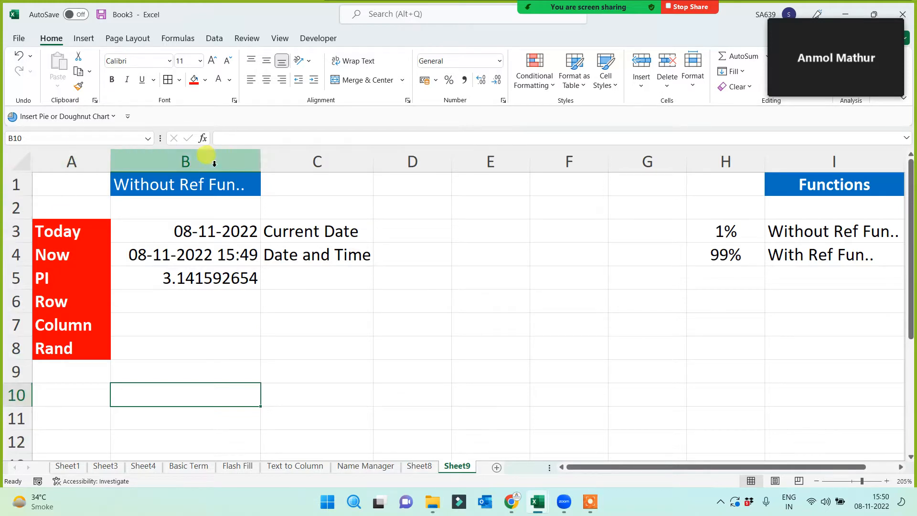
{"action": "left_click", "coordinate": [290, 352]}
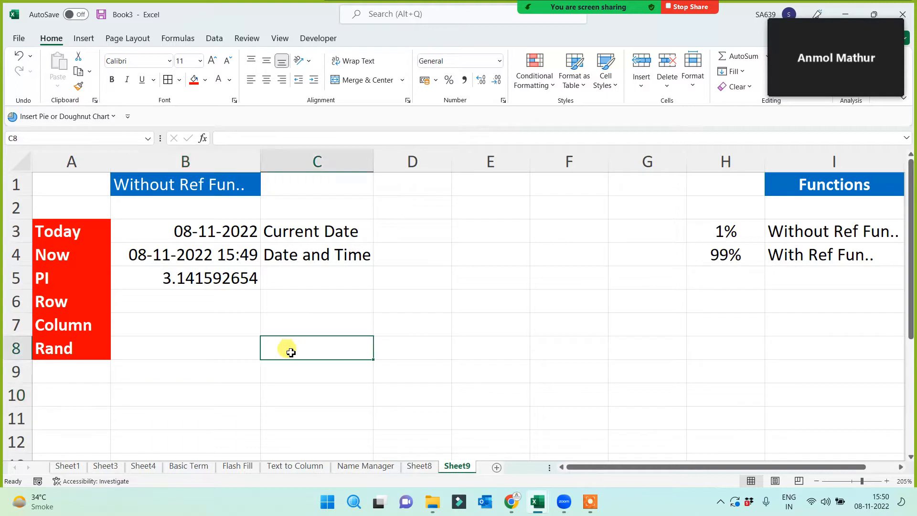
{"action": "left_click", "coordinate": [68, 302]}
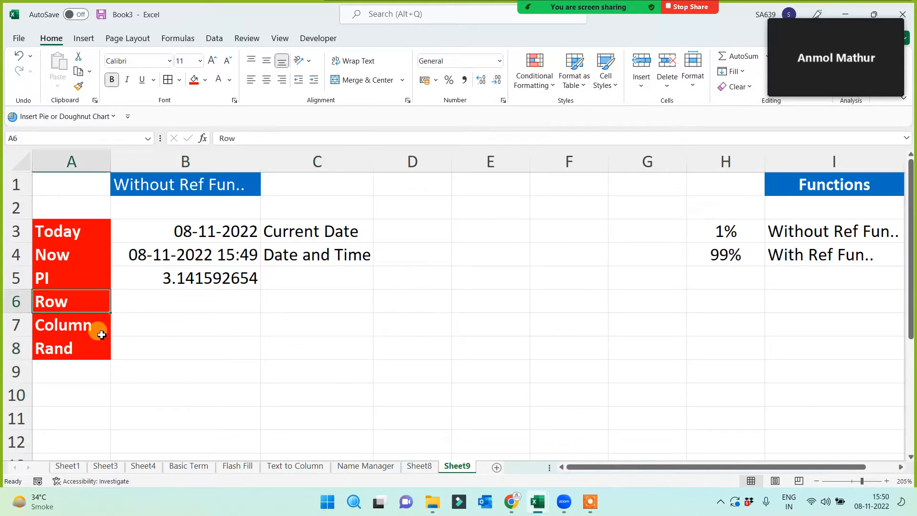
{"action": "left_click", "coordinate": [193, 300]}
{"action": "type", "text": "=row("}
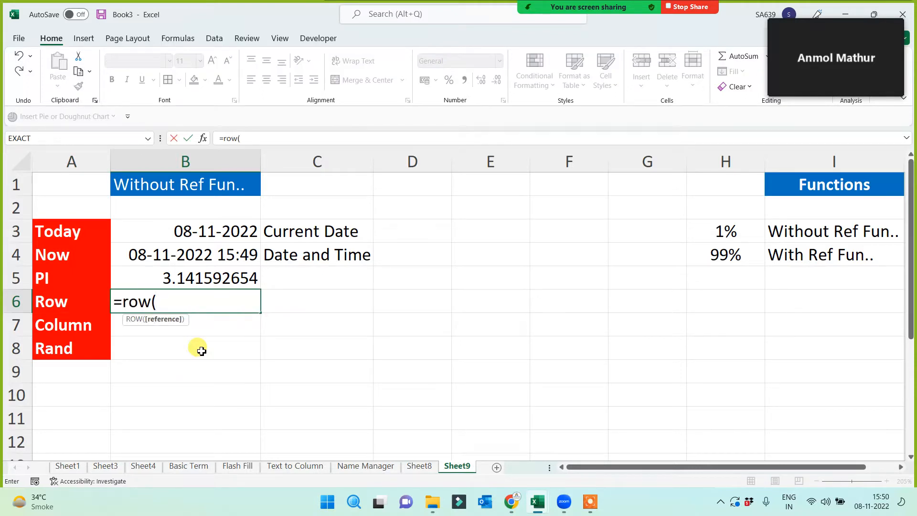
{"action": "type", "text": ")"}
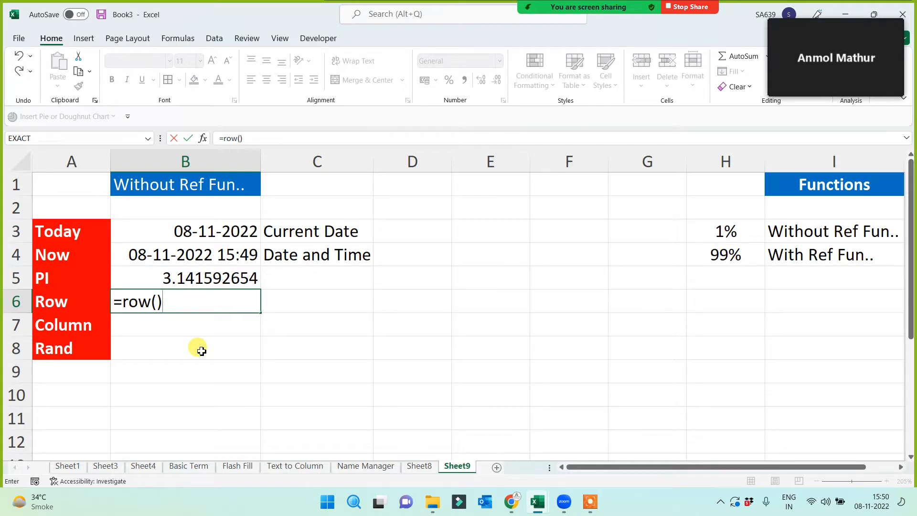
{"action": "key", "text": "Return"}
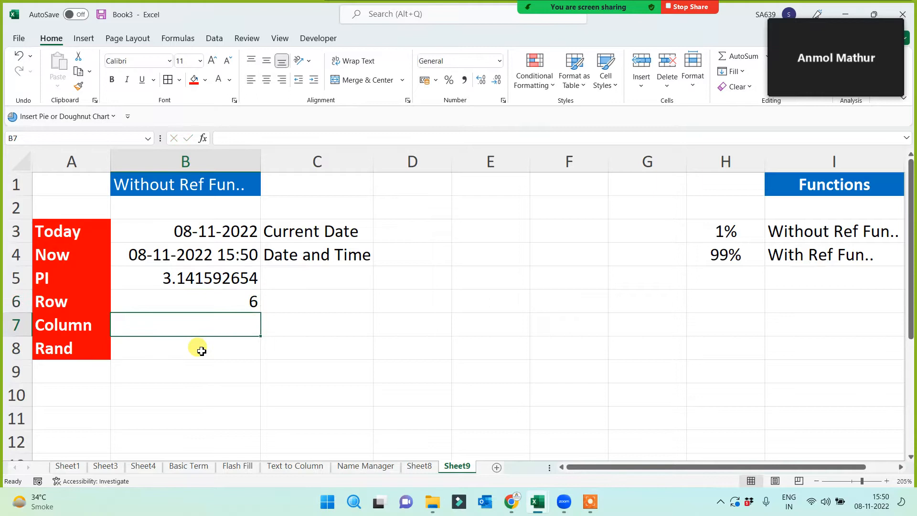
- Give cell B6 a yellow fill
{"action": "left_click", "coordinate": [195, 303]}
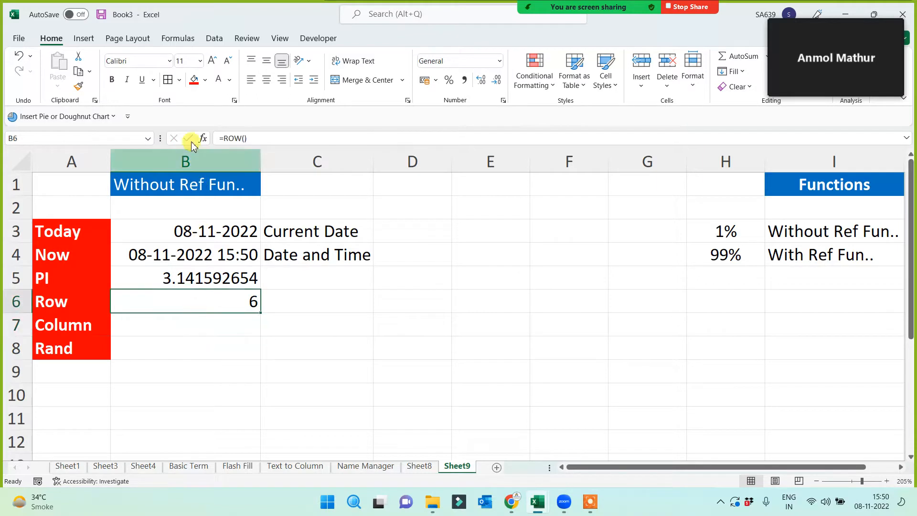
{"action": "left_click", "coordinate": [205, 80]}
{"action": "left_click", "coordinate": [221, 192]}
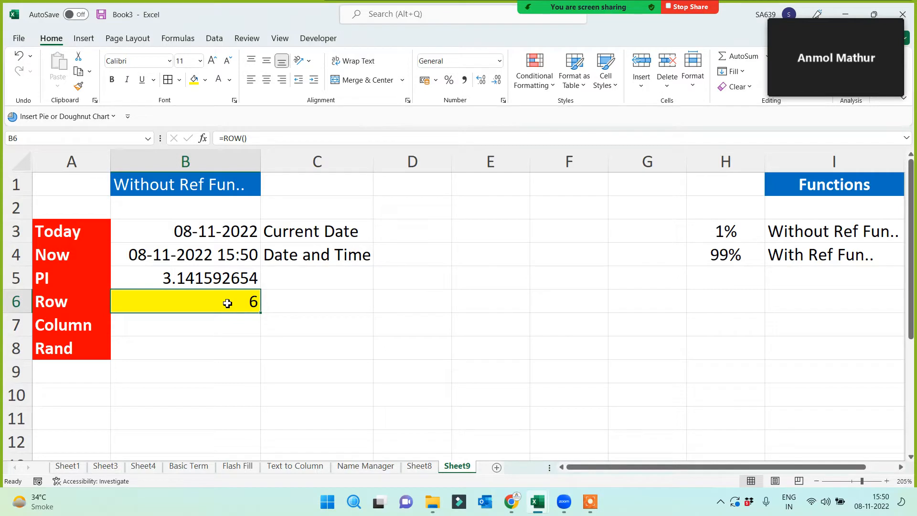
{"action": "left_click", "coordinate": [21, 301]}
{"action": "left_click", "coordinate": [231, 304]}
{"action": "left_click", "coordinate": [235, 327]}
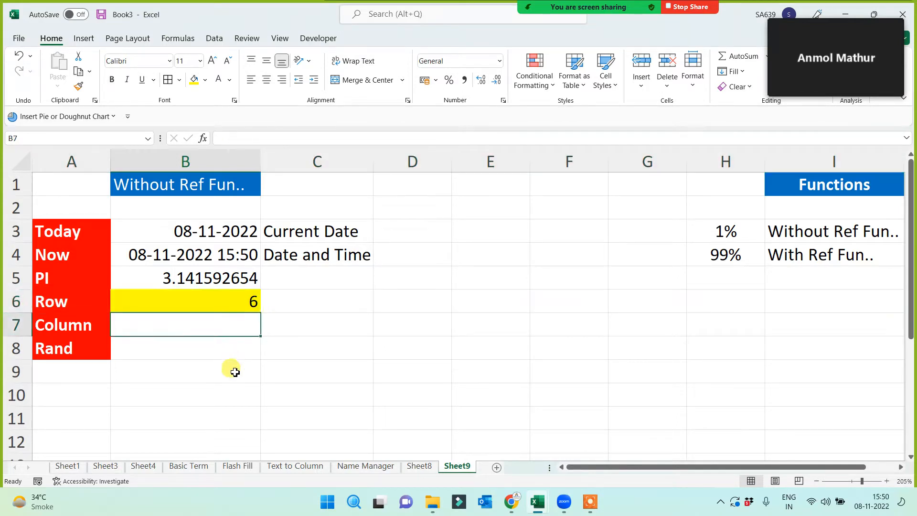
- Enter =COLUMN() in B7, returning 2, and fill the cell light green
{"action": "type", "text": "=column("}
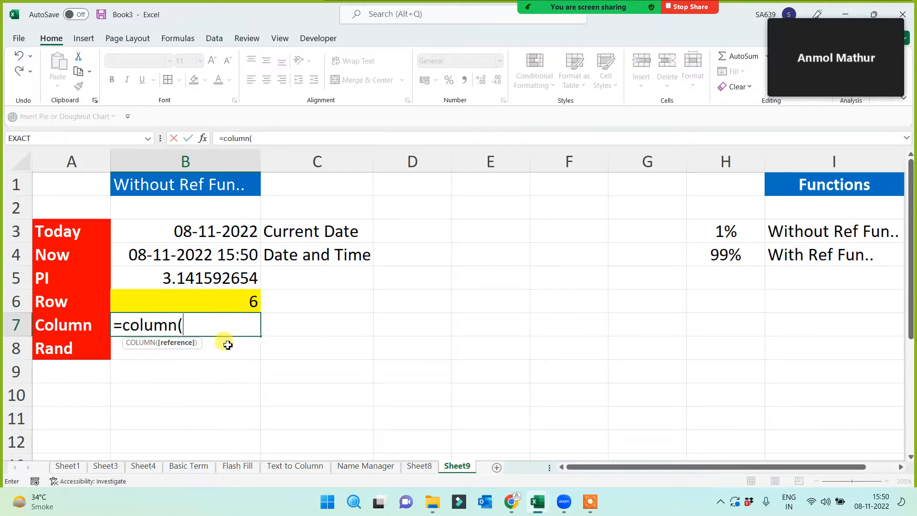
{"action": "type", "text": ")"}
{"action": "key", "text": "Return"}
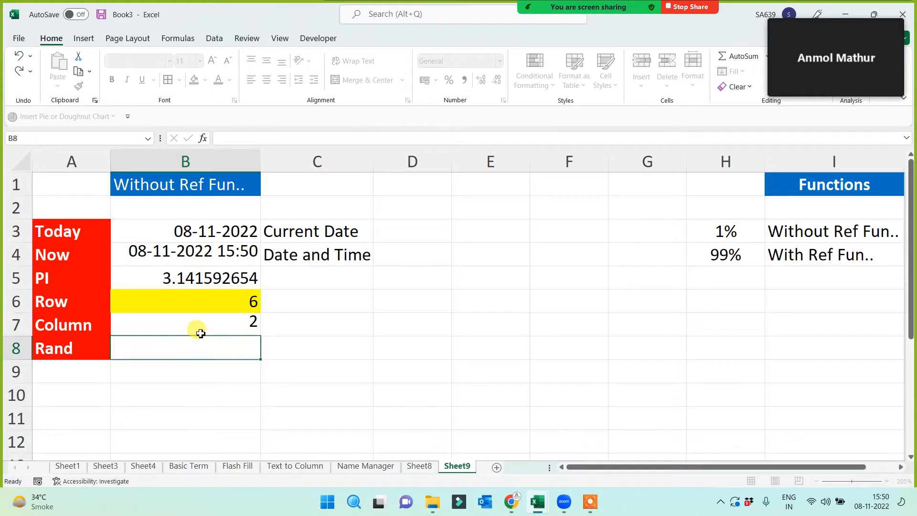
{"action": "left_click", "coordinate": [198, 332]}
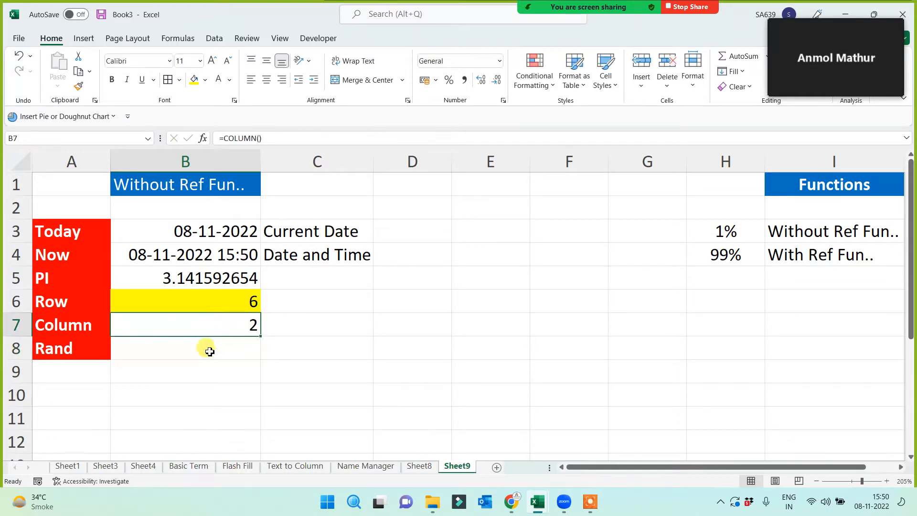
{"action": "left_click", "coordinate": [205, 80]}
{"action": "left_click", "coordinate": [230, 191]}
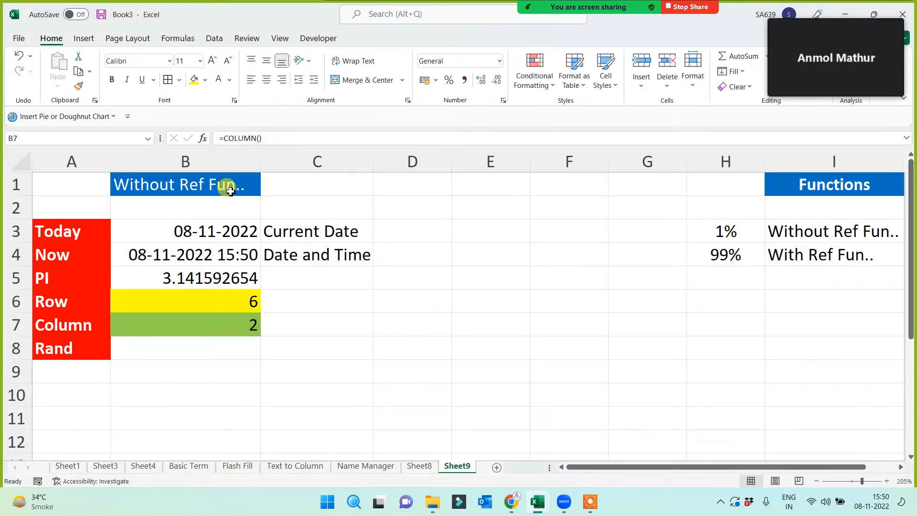
{"action": "left_click", "coordinate": [188, 366]}
{"action": "left_click", "coordinate": [177, 327]}
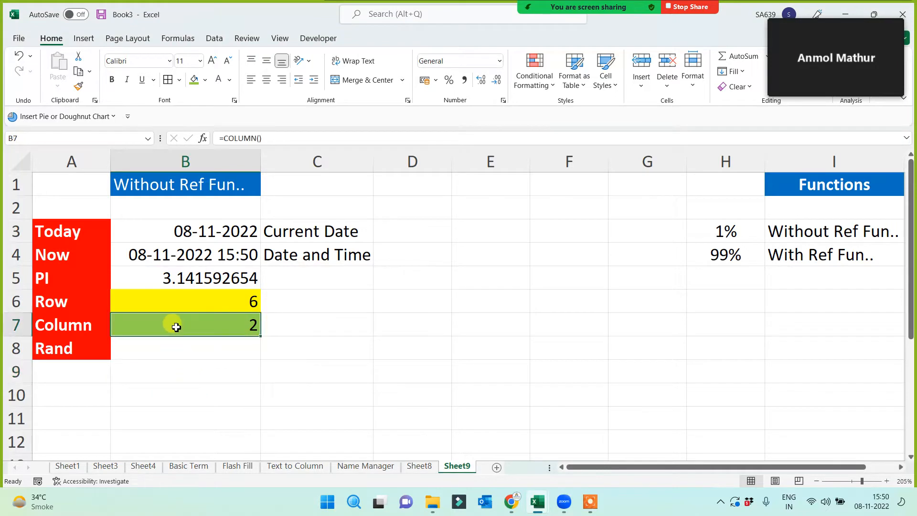
{"action": "left_click", "coordinate": [88, 324]}
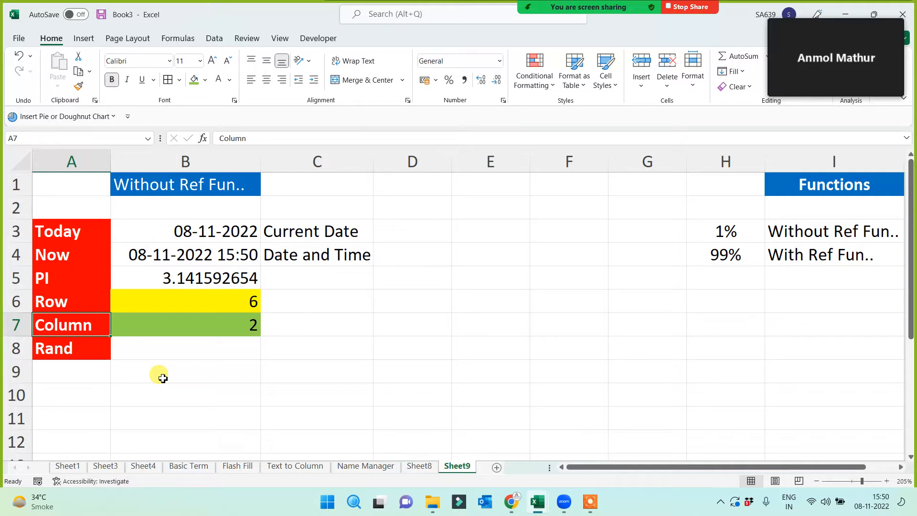
{"action": "left_click", "coordinate": [76, 303]}
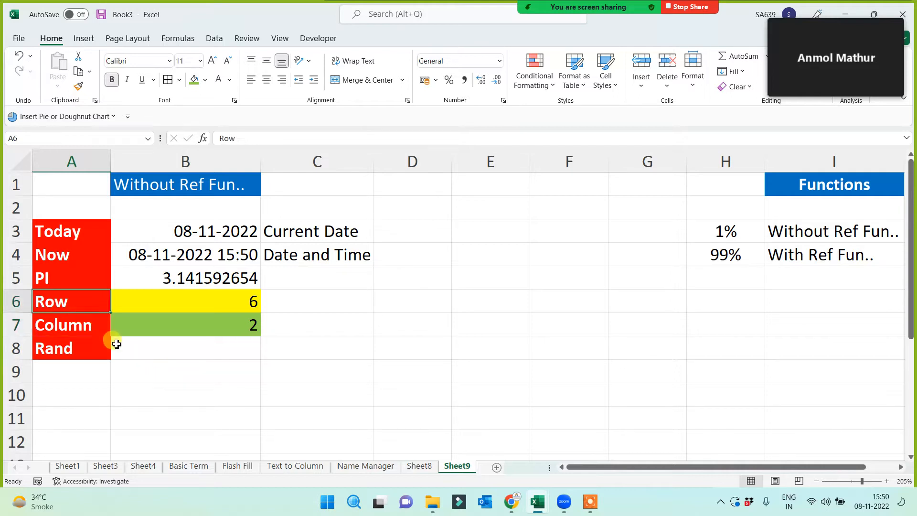
{"action": "left_click_drag", "start_coordinate": [61, 235], "coordinate": [57, 354]}
{"action": "left_click", "coordinate": [177, 364]}
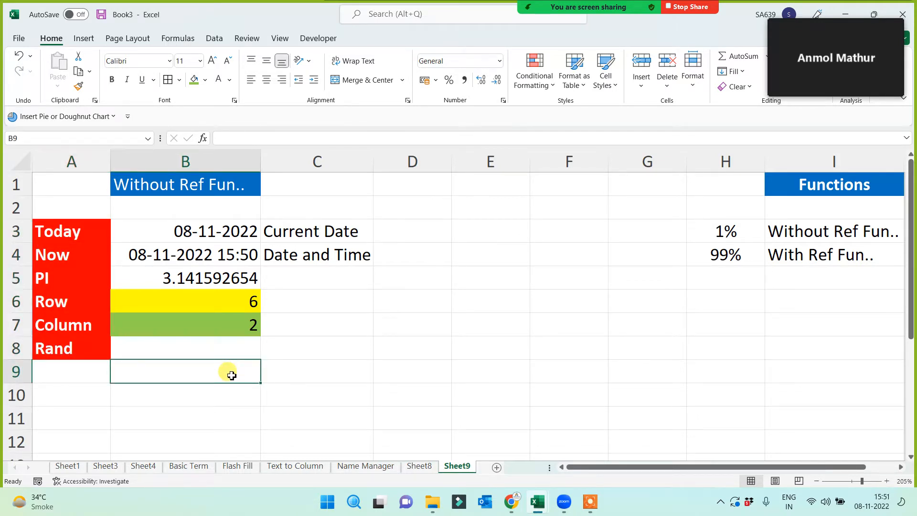
{"action": "left_click_drag", "start_coordinate": [84, 231], "coordinate": [76, 345]}
{"action": "left_click", "coordinate": [188, 319]}
{"action": "left_click", "coordinate": [201, 301]}
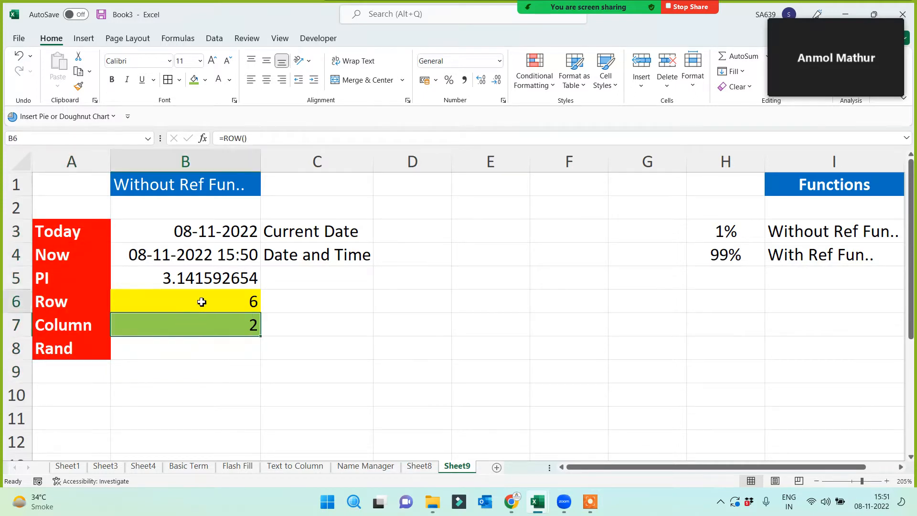
{"action": "left_click", "coordinate": [196, 353]}
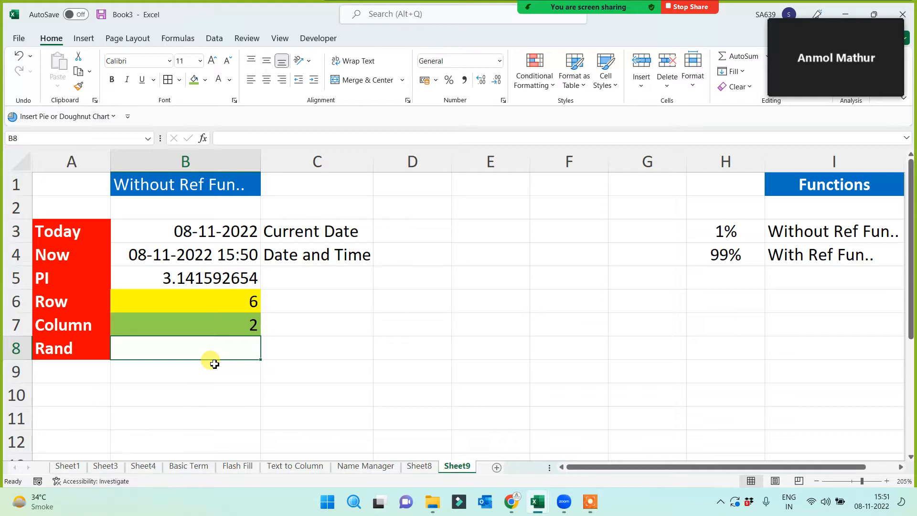
{"action": "left_click_drag", "start_coordinate": [70, 232], "coordinate": [72, 325]}
{"action": "left_click", "coordinate": [182, 351]}
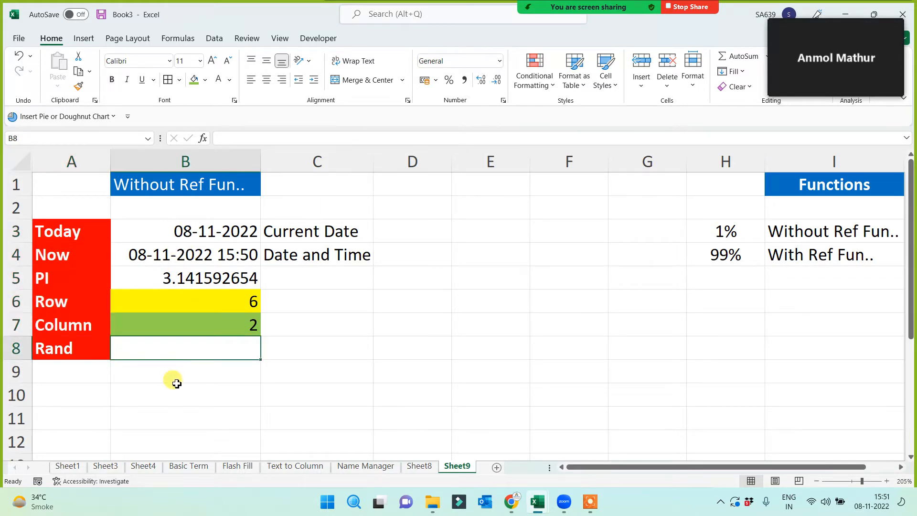
- Enter =RAND() in B8 (showing 0.8594507) and add the note '<1 and decimal' in C8
{"action": "type", "text": "=r"}
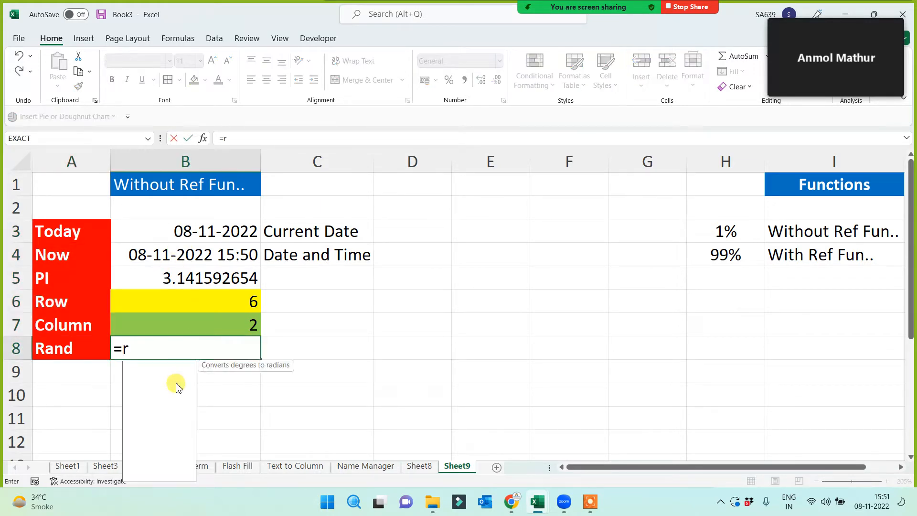
{"action": "type", "text": "and()"}
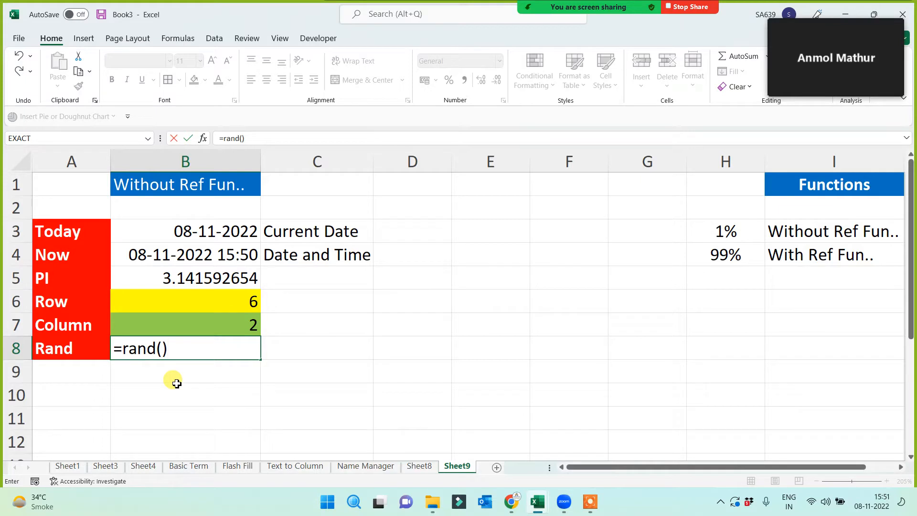
{"action": "key", "text": "Return"}
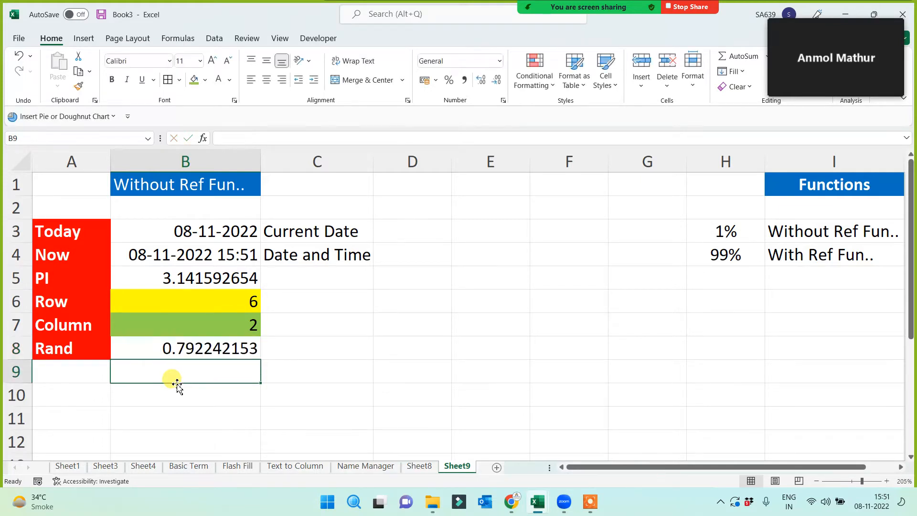
{"action": "left_click", "coordinate": [340, 345]}
{"action": "type", "text": "<1"}
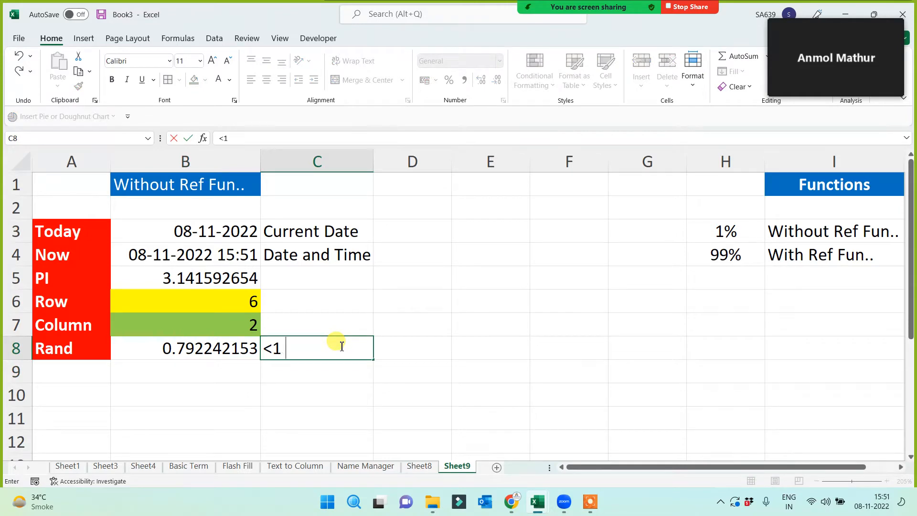
{"action": "type", "text": " and decimal"}
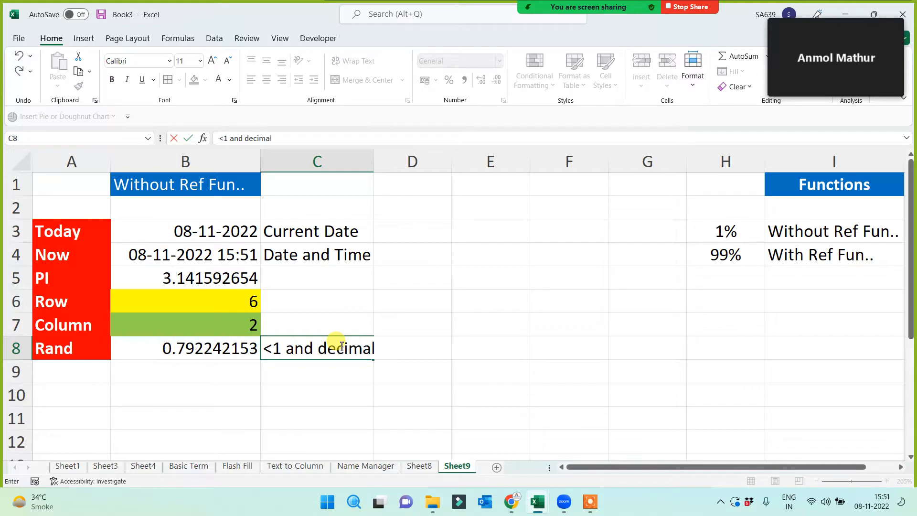
{"action": "key", "text": "Return"}
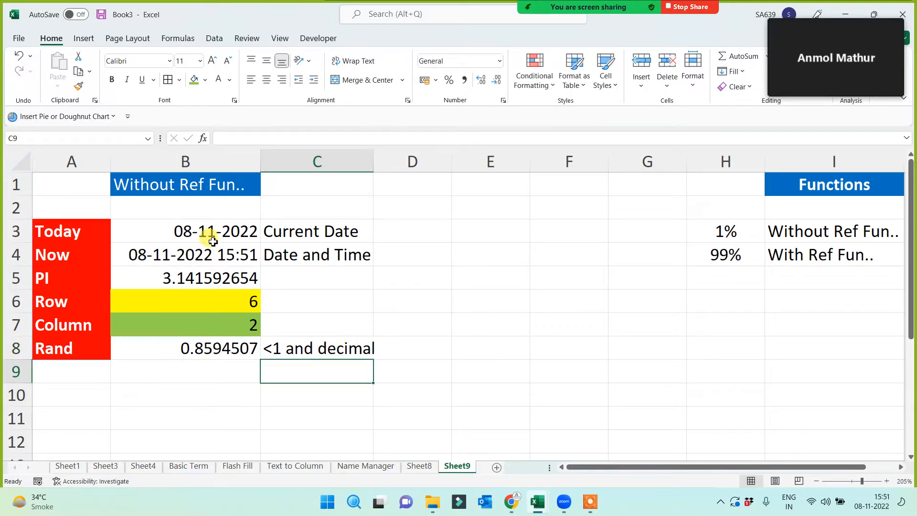
- Clear B3:B8, then re-enter =TODAY() in B3 and =NOW() in B4
{"action": "left_click_drag", "start_coordinate": [206, 233], "coordinate": [204, 338]}
{"action": "key", "text": "Delete"}
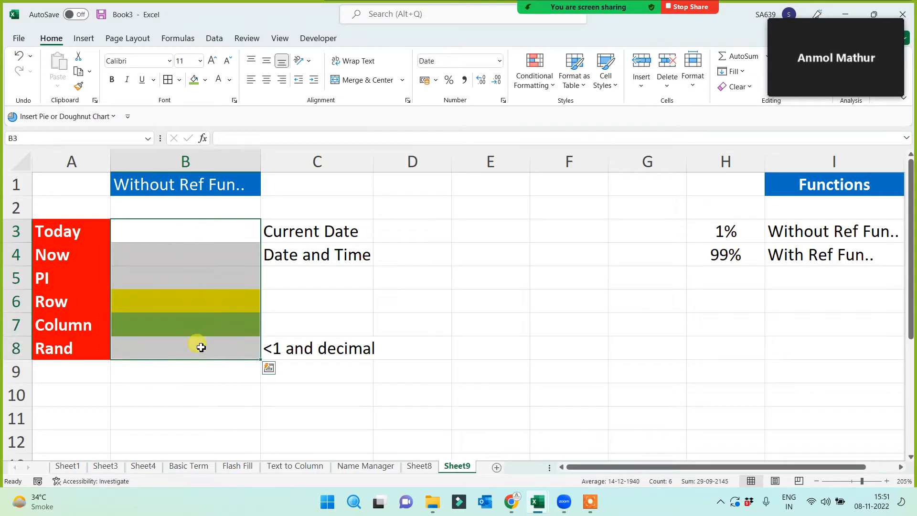
{"action": "left_click", "coordinate": [173, 362]}
{"action": "left_click", "coordinate": [185, 223]}
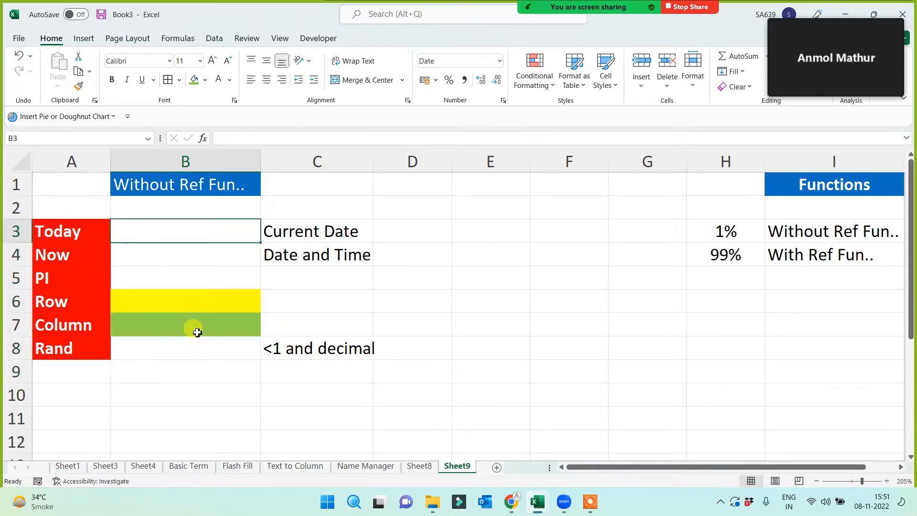
{"action": "type", "text": "=today()"}
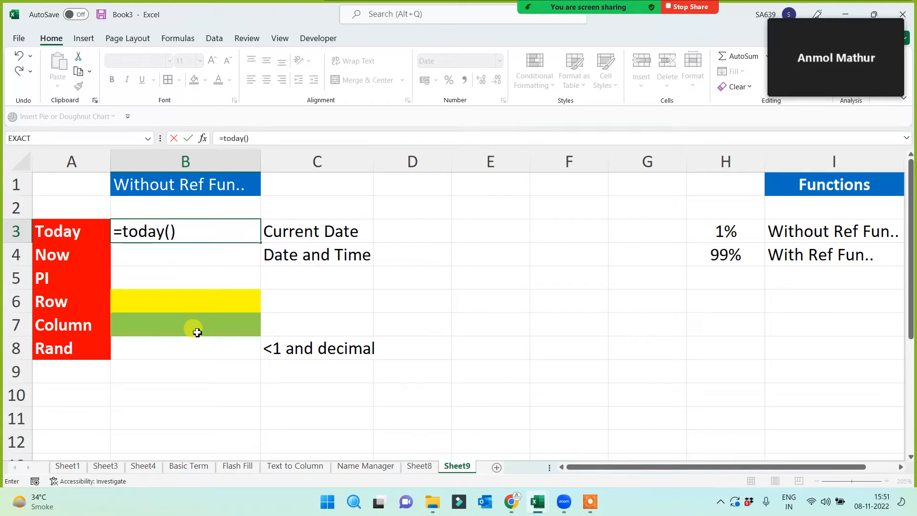
{"action": "key", "text": "Return"}
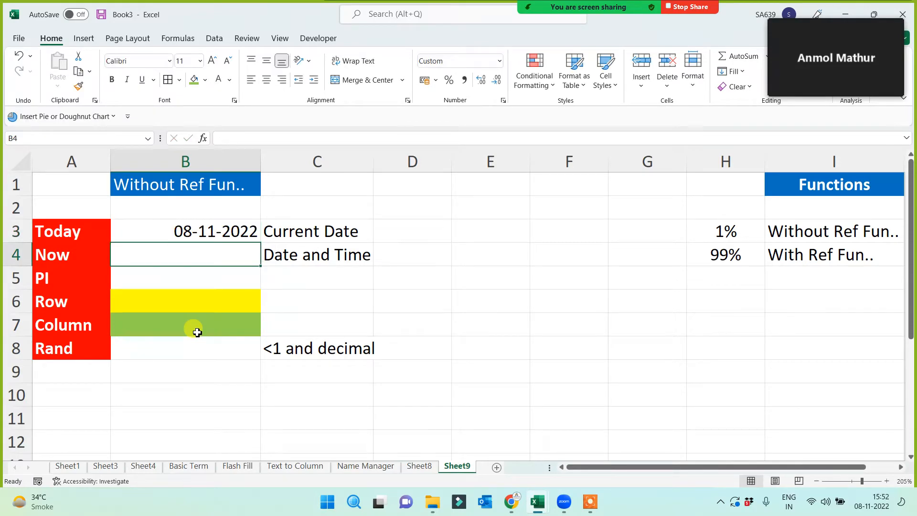
{"action": "type", "text": "=now()"}
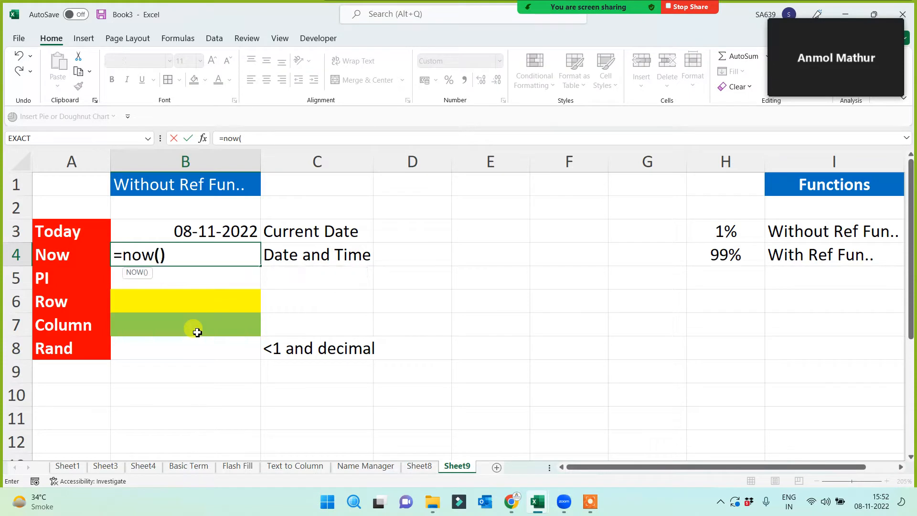
{"action": "key", "text": "Return"}
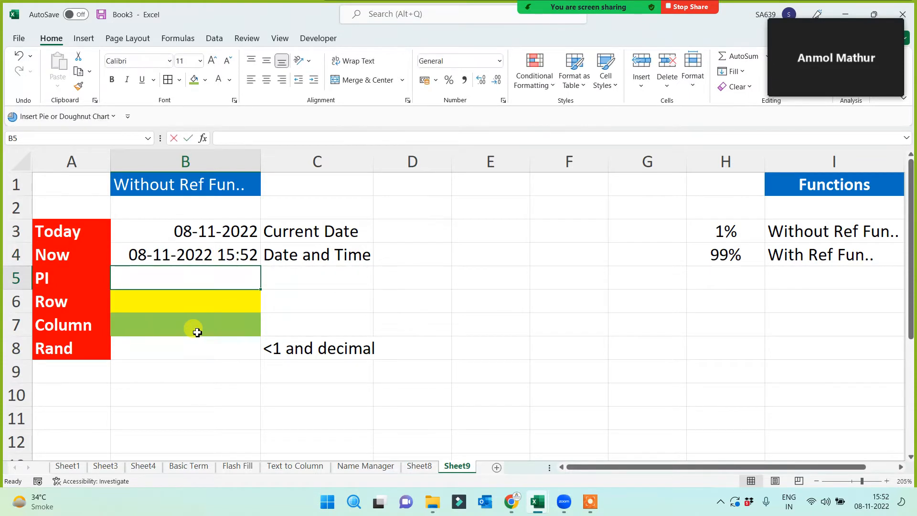
- Re-enter =PI(), =ROW() and =COLUMN() in B5, B6 and B7
{"action": "type", "text": "=pi()"}
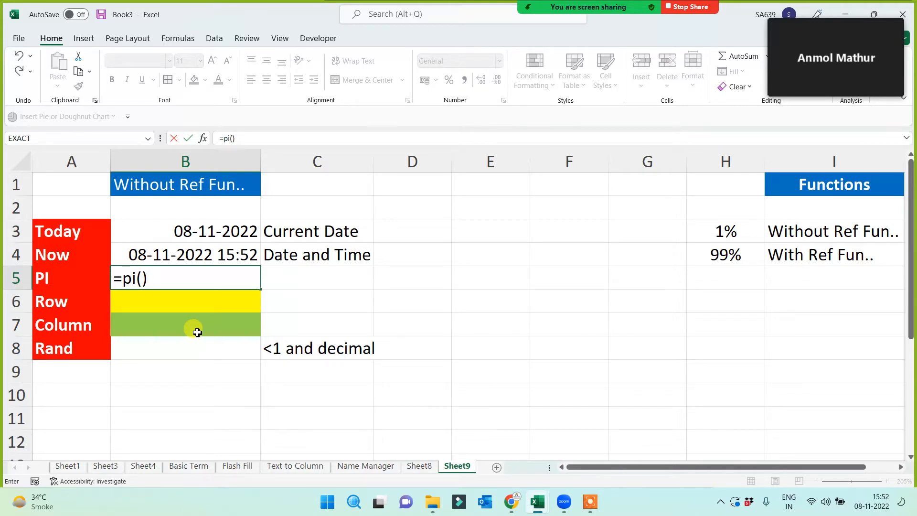
{"action": "key", "text": "Return"}
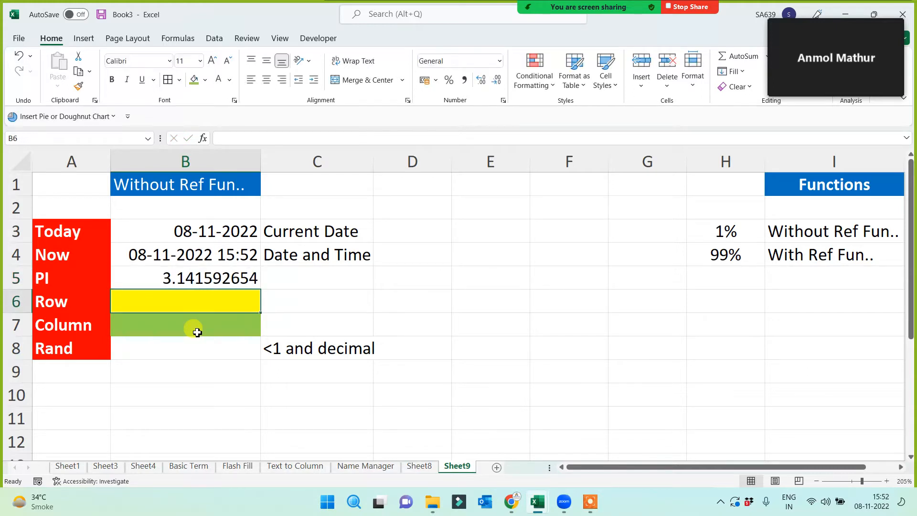
{"action": "type", "text": "=row()"}
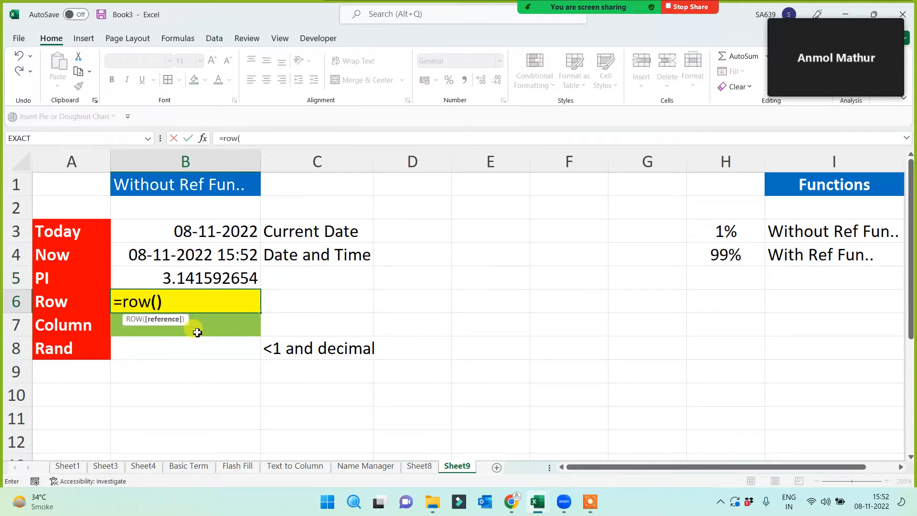
{"action": "key", "text": "Return"}
{"action": "type", "text": "="}
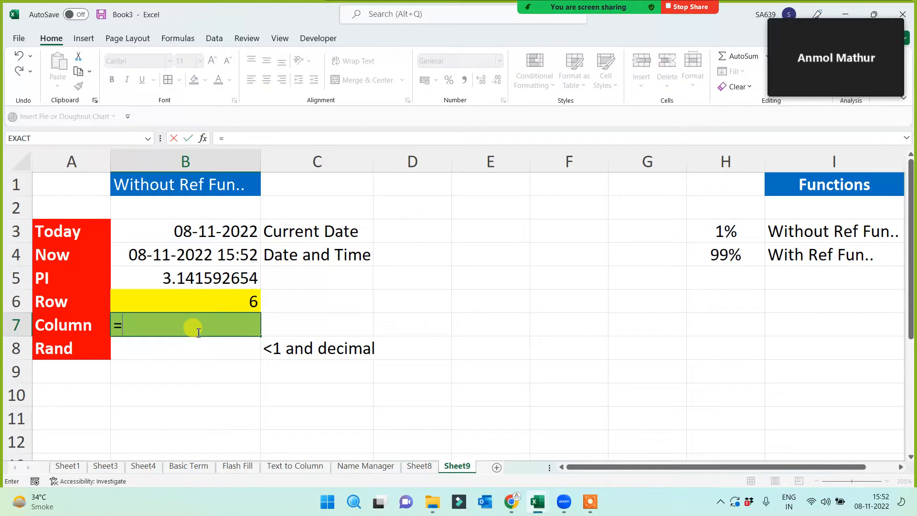
{"action": "type", "text": "colou"}
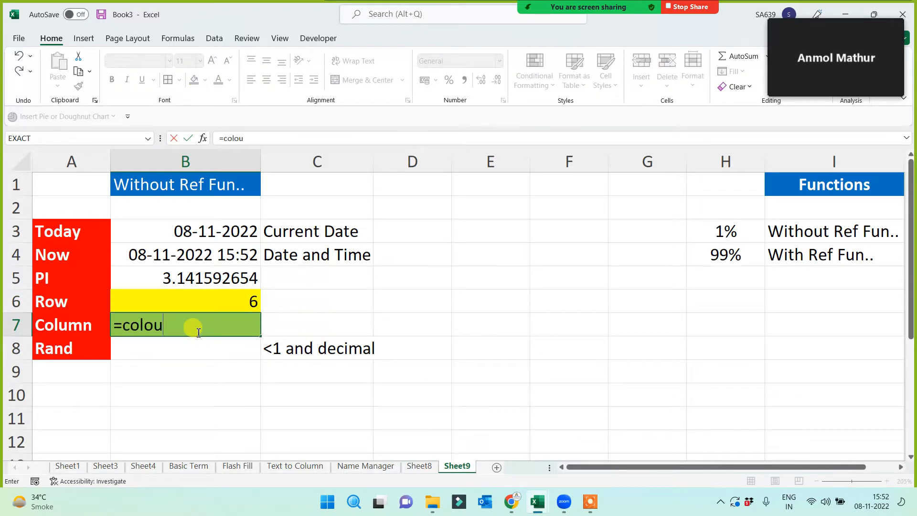
{"action": "key", "text": "BackSpace"}
{"action": "key", "text": "BackSpace"}
{"action": "key", "text": "BackSpace"}
{"action": "type", "text": "lum"}
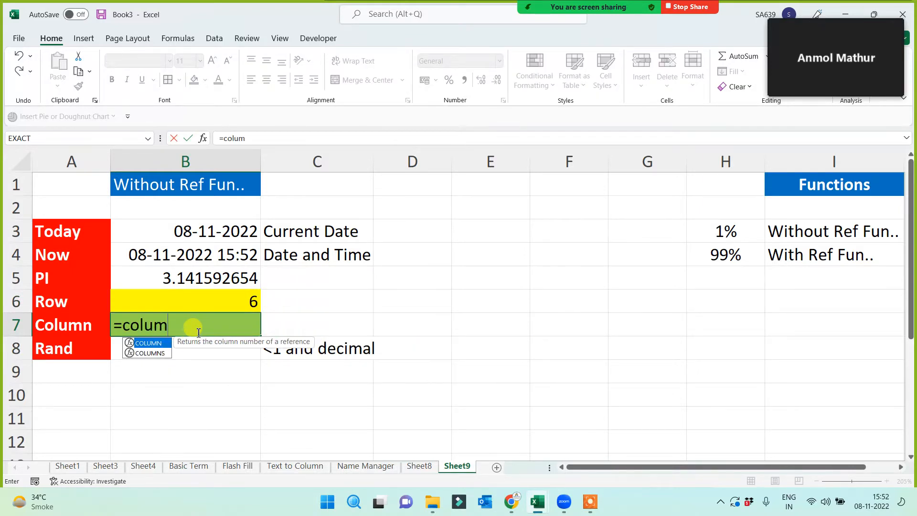
{"action": "type", "text": "n()"}
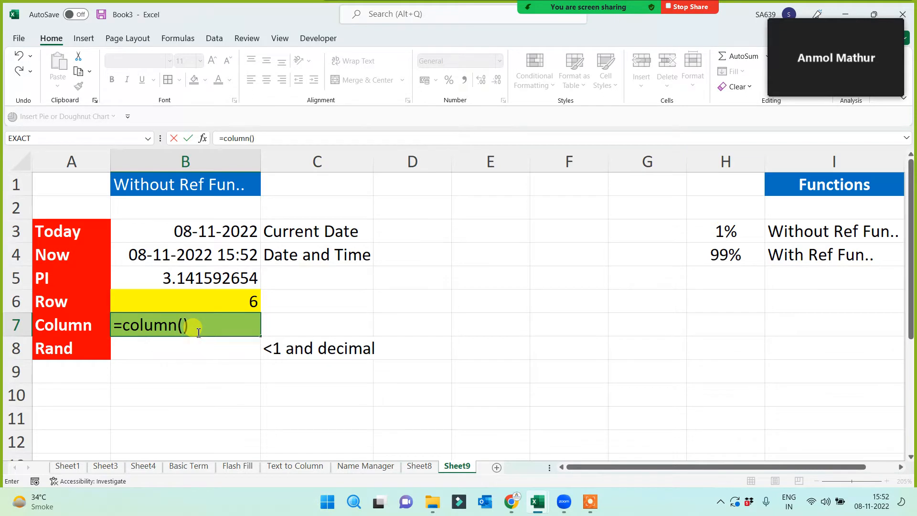
{"action": "key", "text": "Return"}
- Re-enter =RAND() in B8, which recalculates to 0.061524844
{"action": "type", "text": "=rand()"}
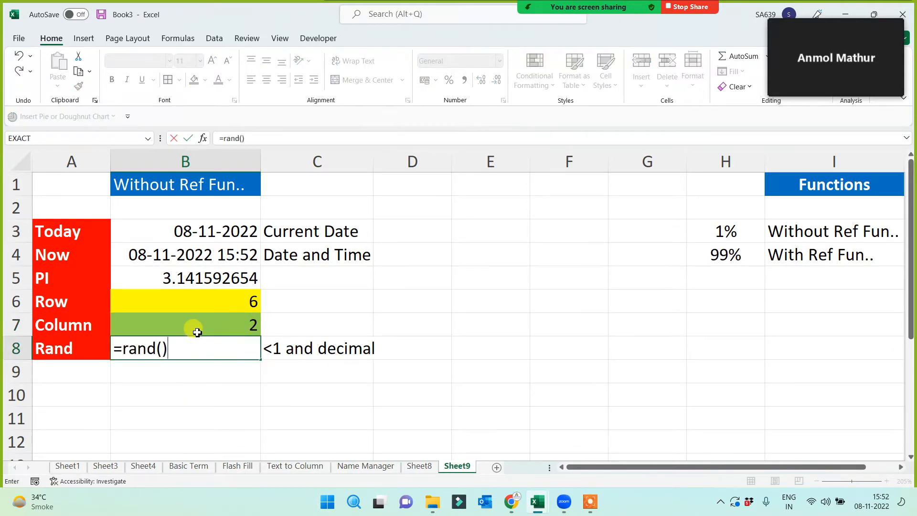
{"action": "key", "text": "Return"}
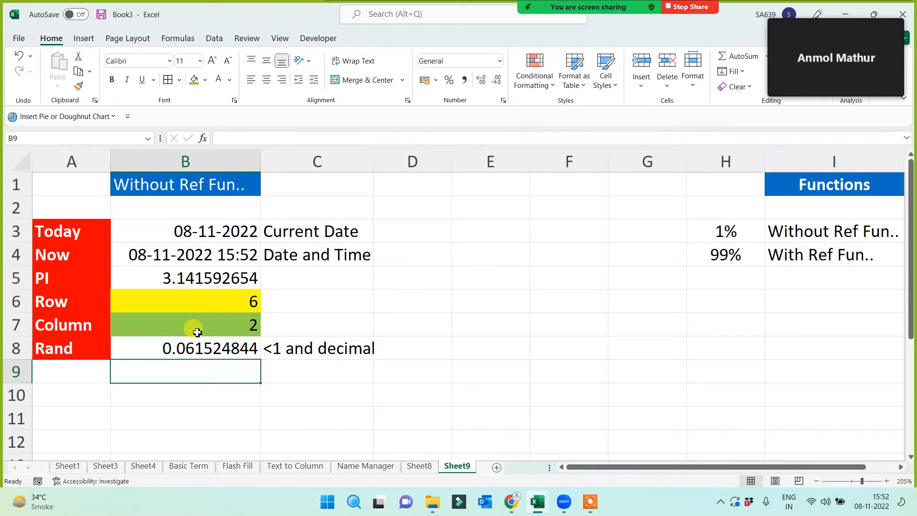
{"action": "mouse_move", "coordinate": [812, 62]}
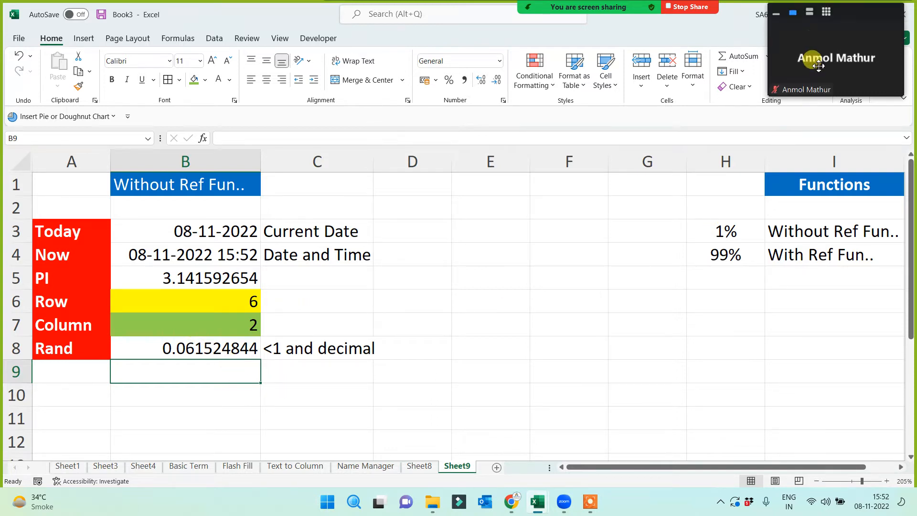
{"action": "left_click", "coordinate": [186, 347]}
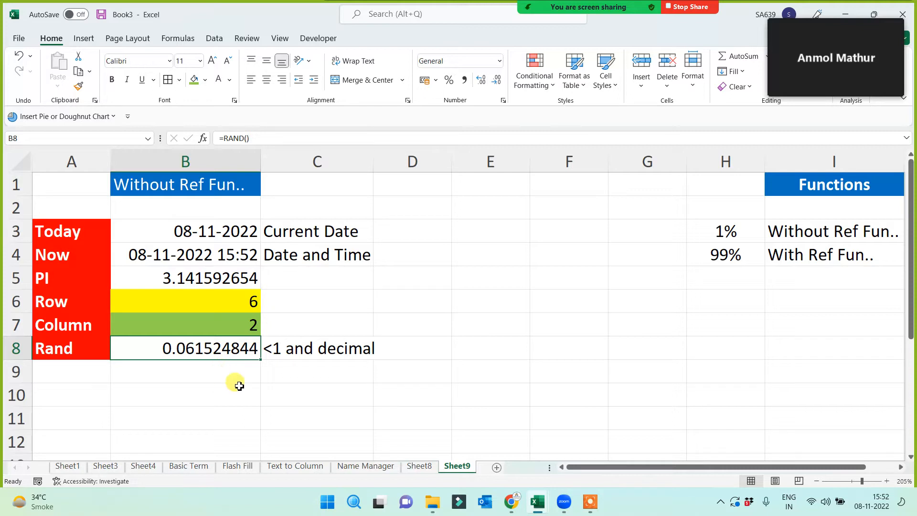
{"action": "left_click", "coordinate": [320, 351]}
{"action": "left_click", "coordinate": [167, 349]}
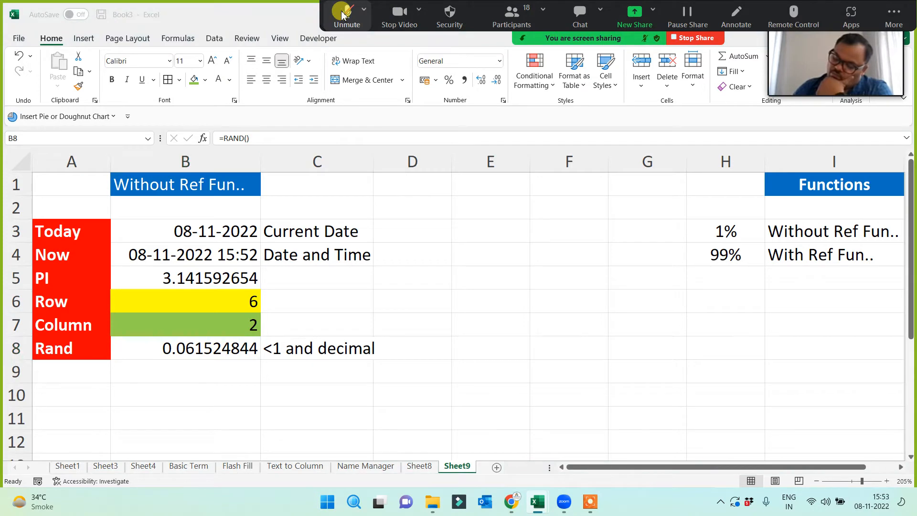
- Turn the Zoom camera off and back on, then unmute the microphone
{"action": "left_click", "coordinate": [400, 14]}
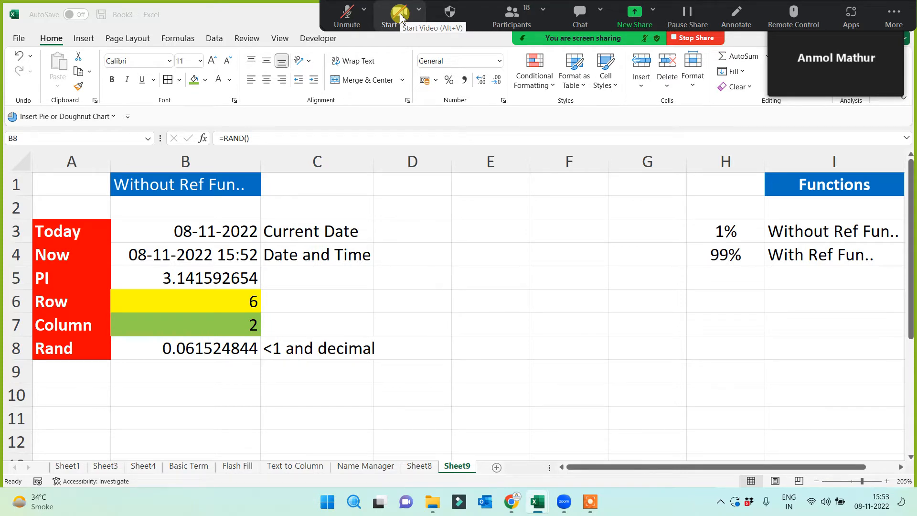
{"action": "left_click", "coordinate": [400, 14]}
{"action": "left_click", "coordinate": [345, 13]}
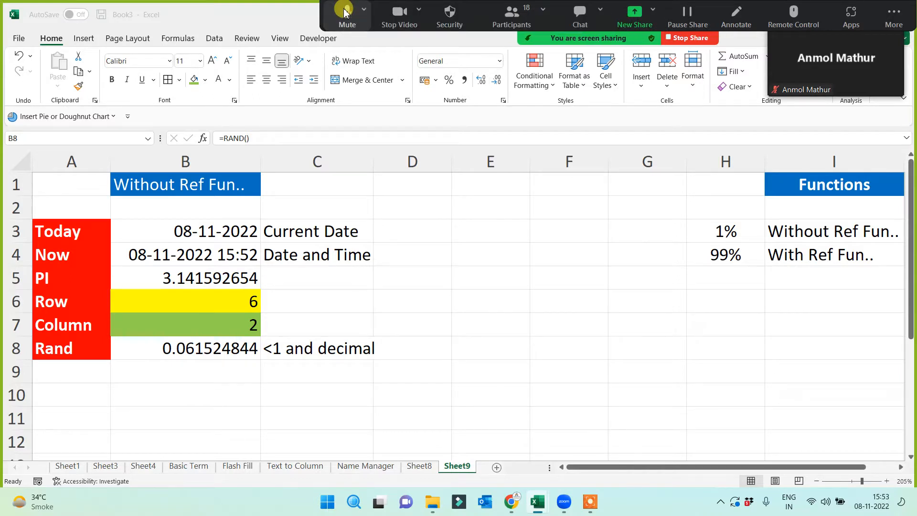
- Expand the Zoom video panel into a participant strip and refocus the Excel workbook
{"action": "mouse_move", "coordinate": [862, 5]}
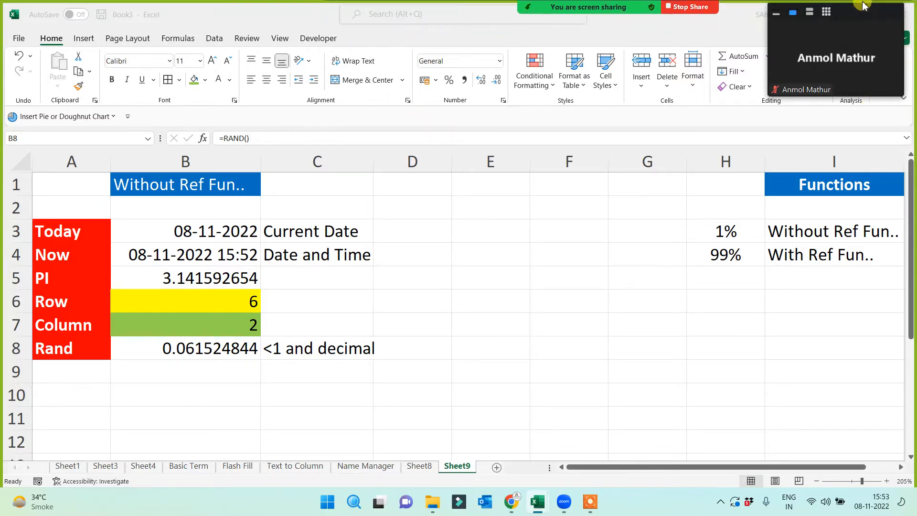
{"action": "left_click", "coordinate": [810, 12]}
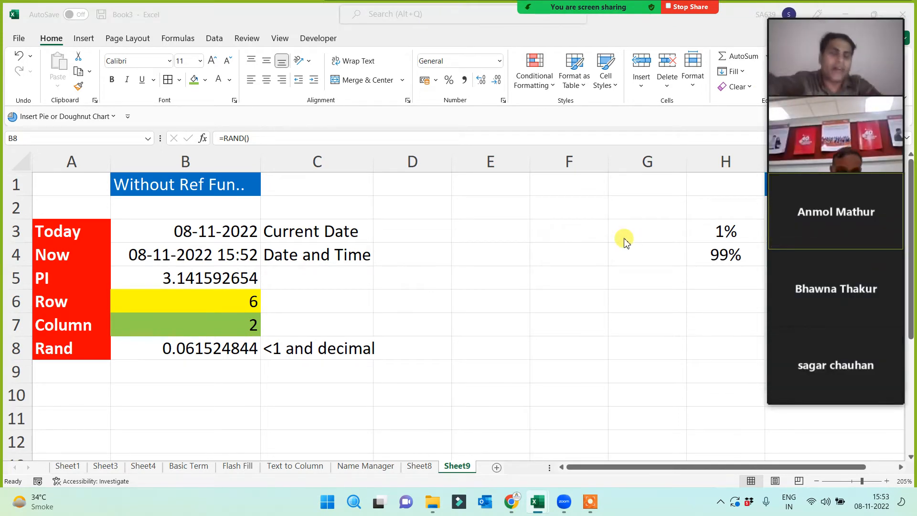
{"action": "mouse_move", "coordinate": [834, 154]}
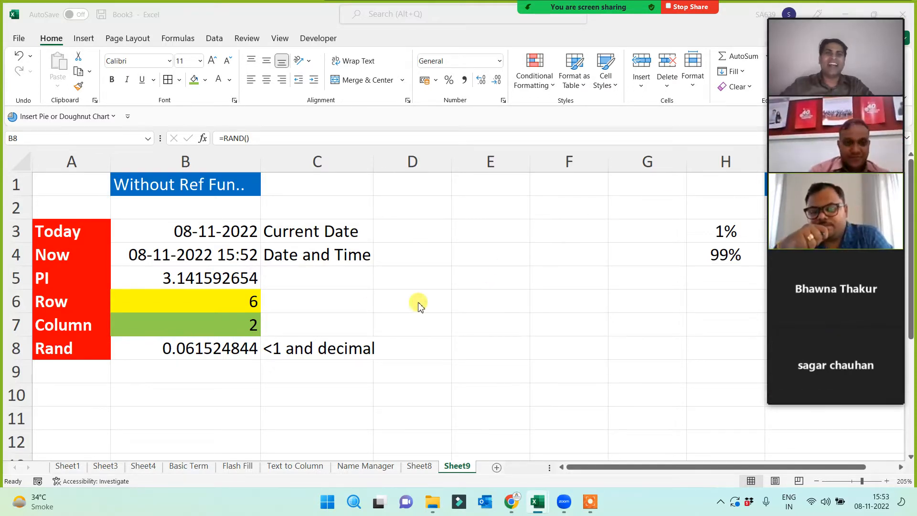
{"action": "left_click", "coordinate": [201, 233]}
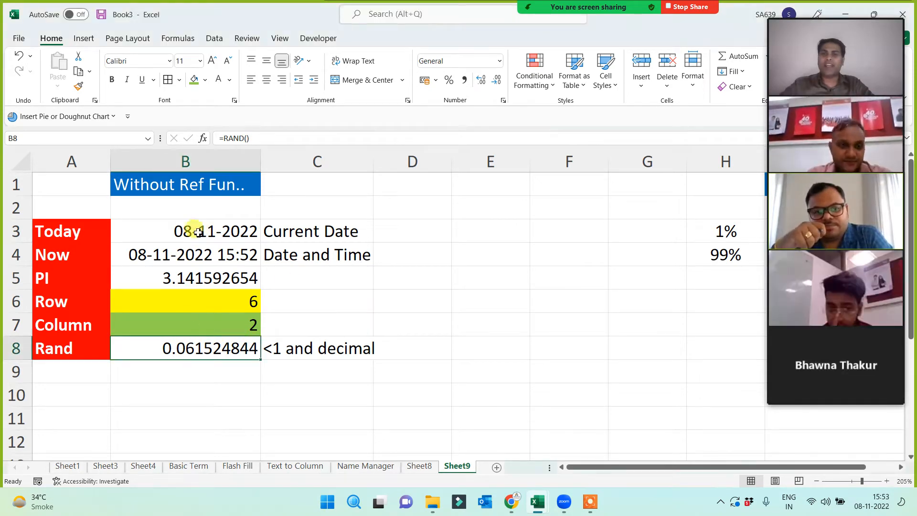
- Delete the results in B3:B8, keeping the Today–Rand labels and the B6/B7 fills
{"action": "left_click_drag", "start_coordinate": [200, 233], "coordinate": [184, 346]}
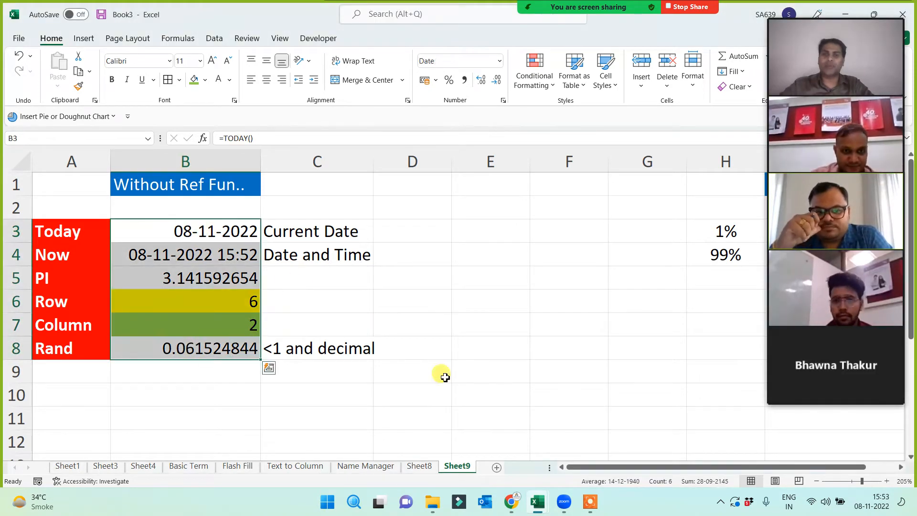
{"action": "key", "text": "Delete"}
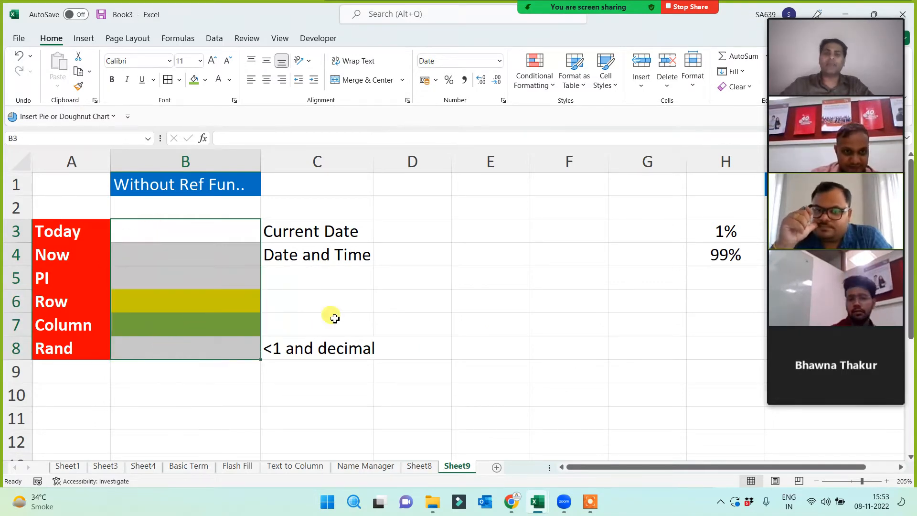
{"action": "left_click", "coordinate": [201, 233]}
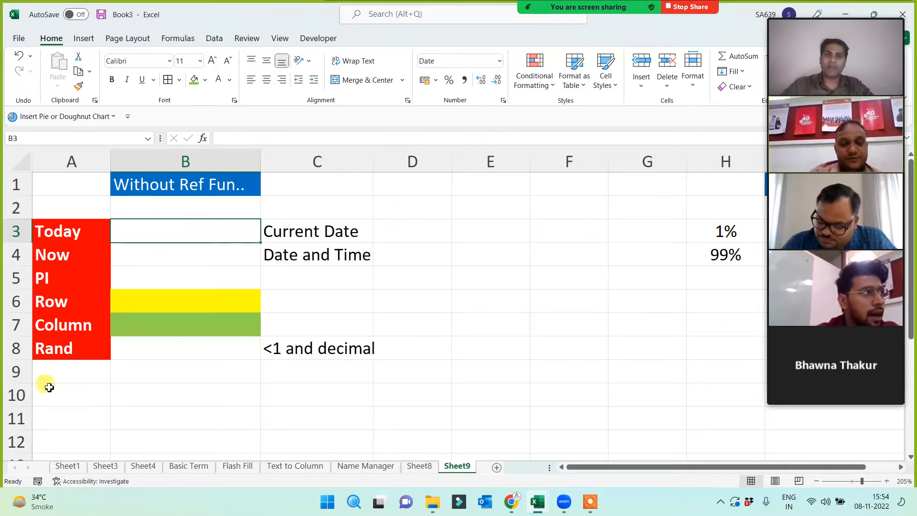
{"action": "left_click", "coordinate": [68, 348]}
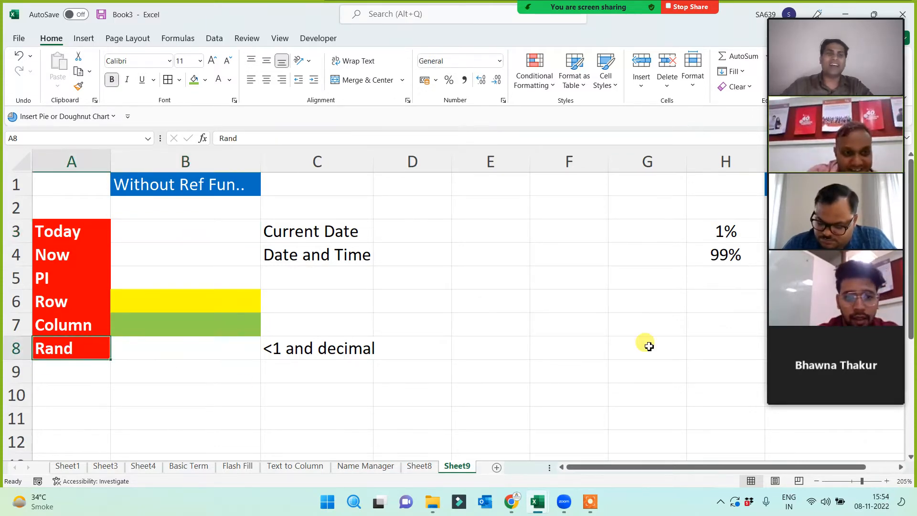
{"action": "mouse_move", "coordinate": [843, 152]}
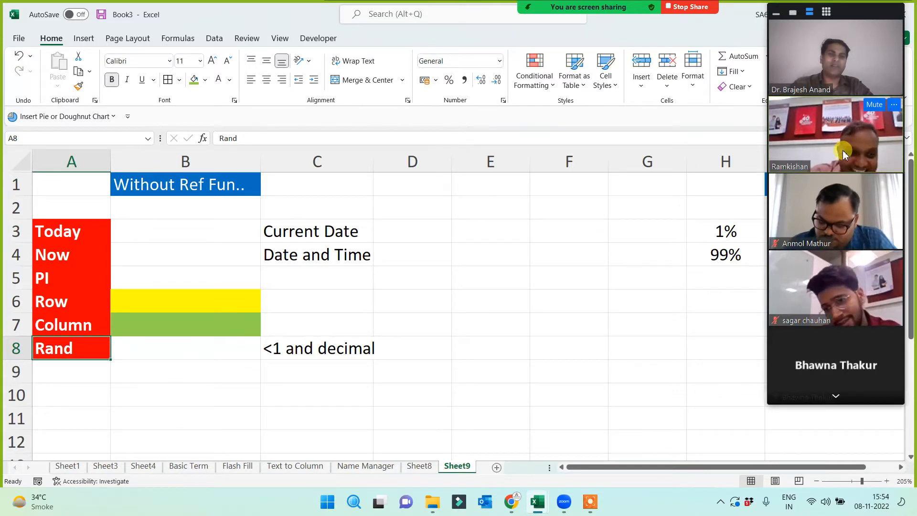
{"action": "mouse_move", "coordinate": [855, 314]}
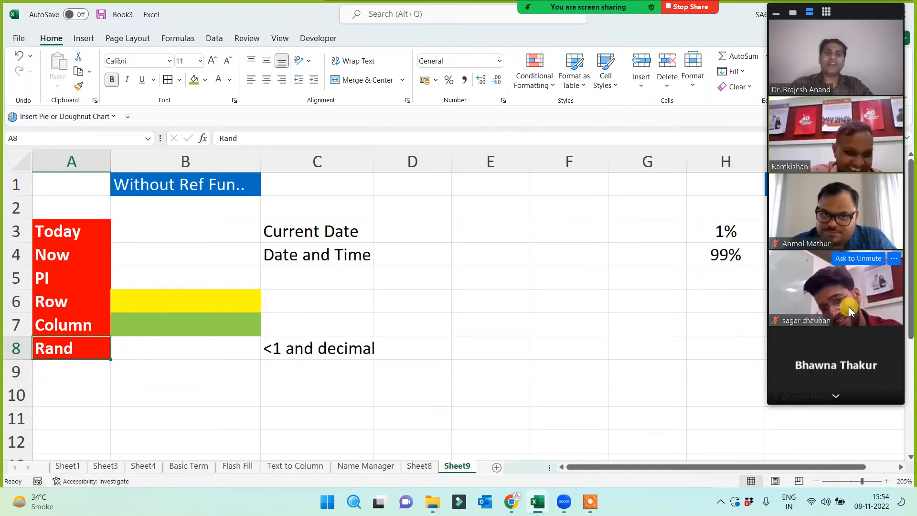
{"action": "left_click", "coordinate": [155, 224]}
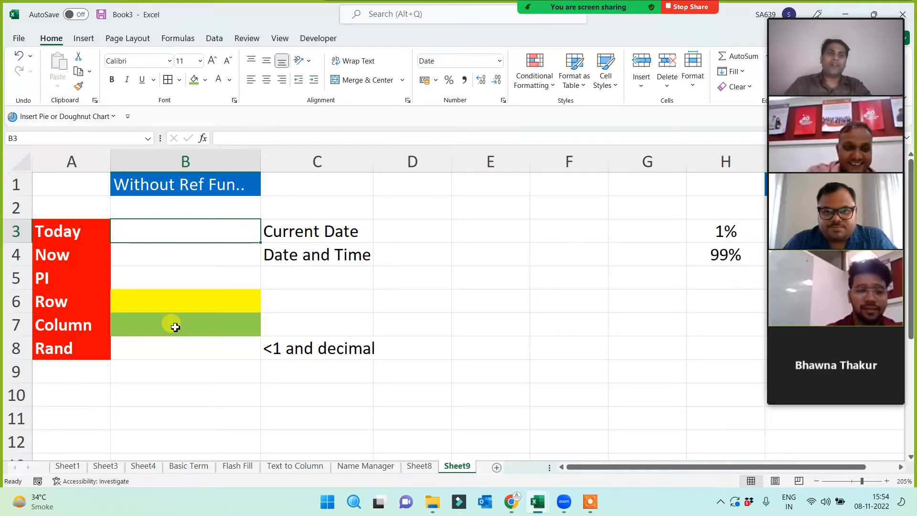
{"action": "mouse_move", "coordinate": [835, 301]}
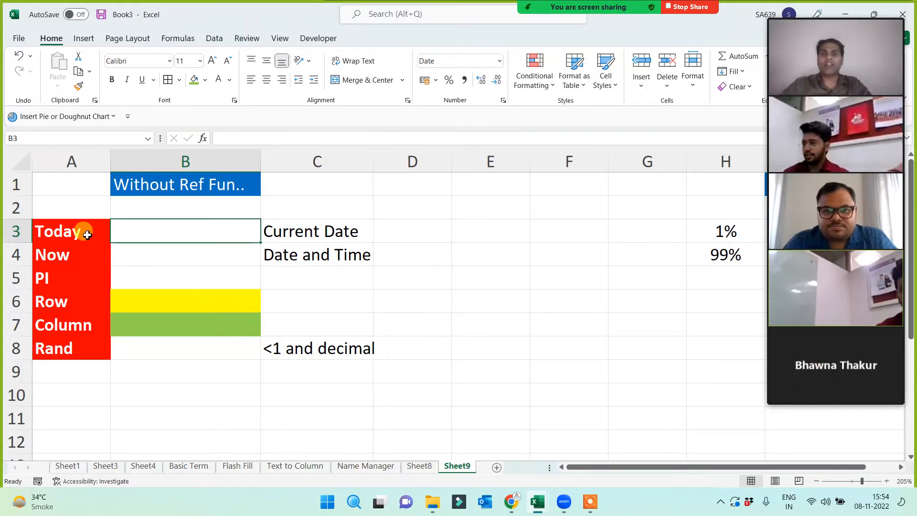
{"action": "left_click_drag", "start_coordinate": [84, 229], "coordinate": [68, 348]}
{"action": "left_click", "coordinate": [183, 240]}
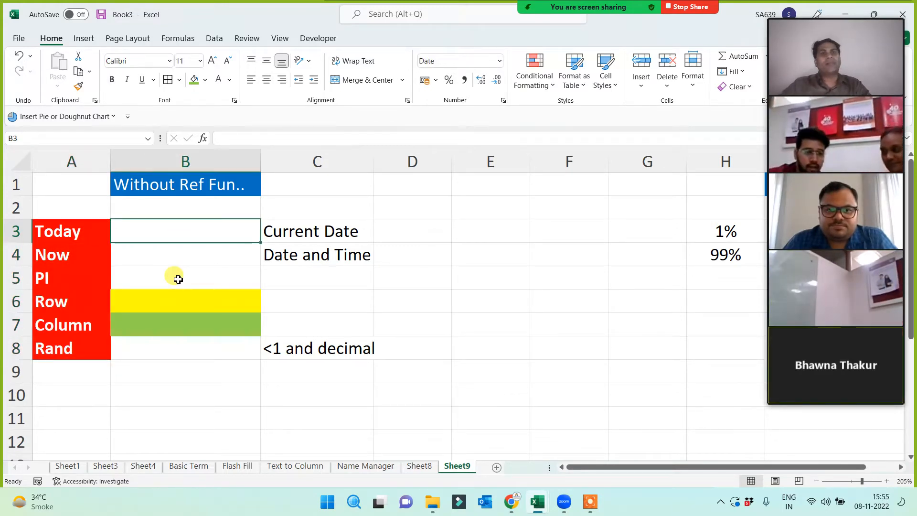
- Enter =TODAY(), =NOW(), =PI() and =ROW() in B3 through B6
{"action": "type", "text": "="}
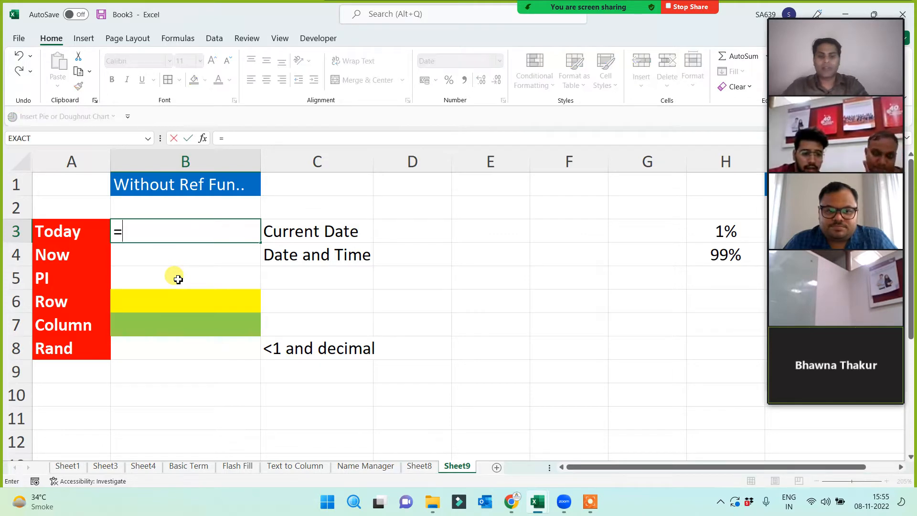
{"action": "type", "text": "today()"}
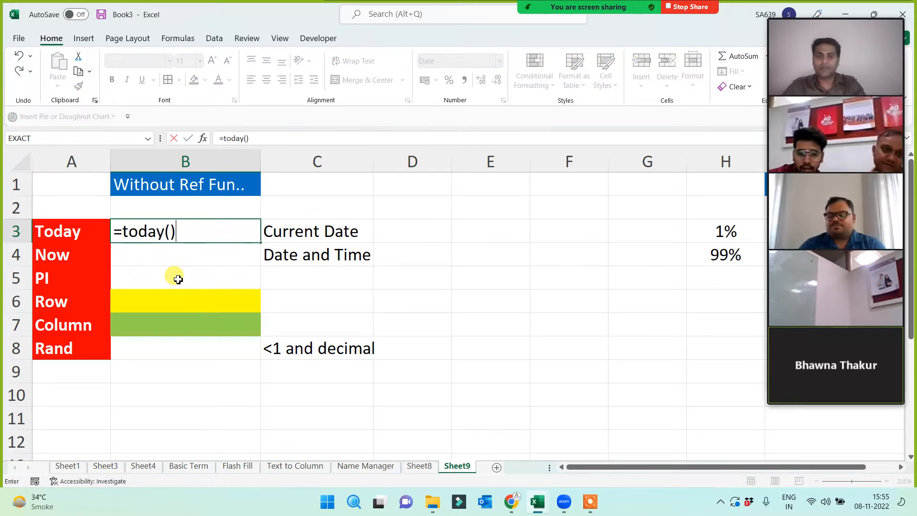
{"action": "key", "text": "Return"}
{"action": "type", "text": "="}
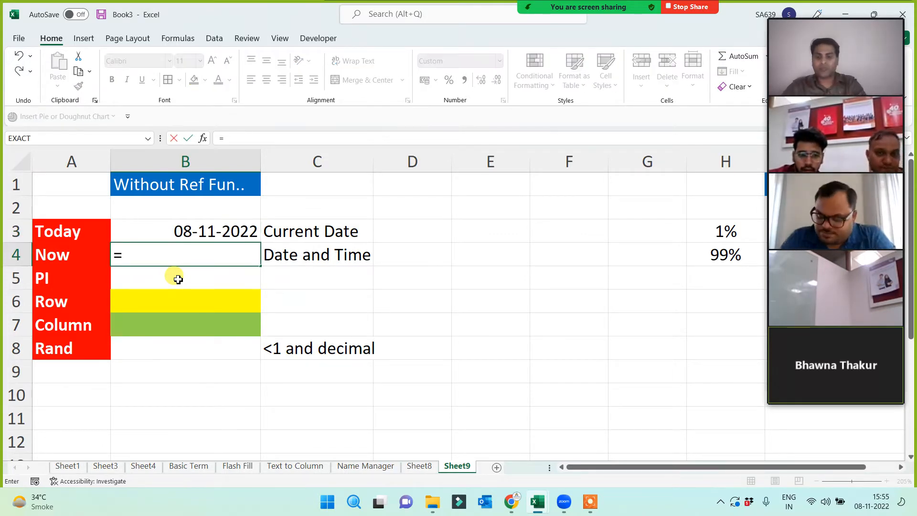
{"action": "type", "text": "now()"}
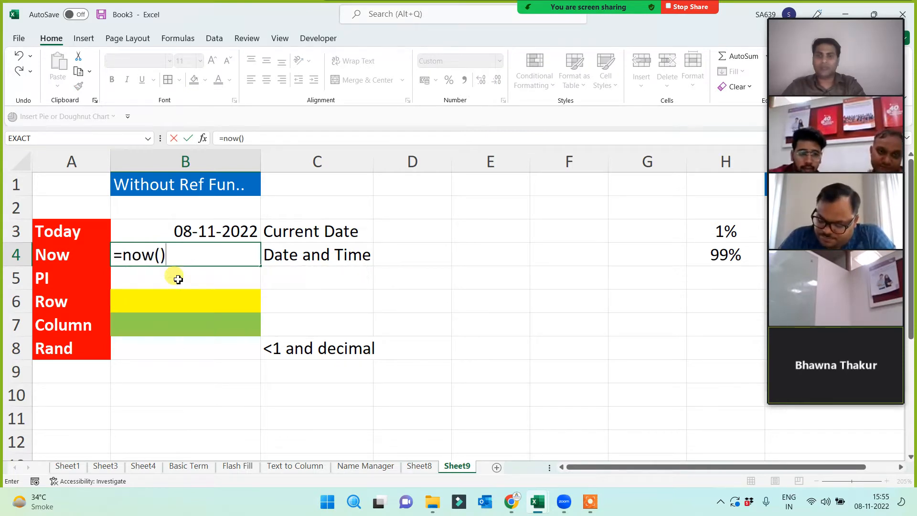
{"action": "key", "text": "Return"}
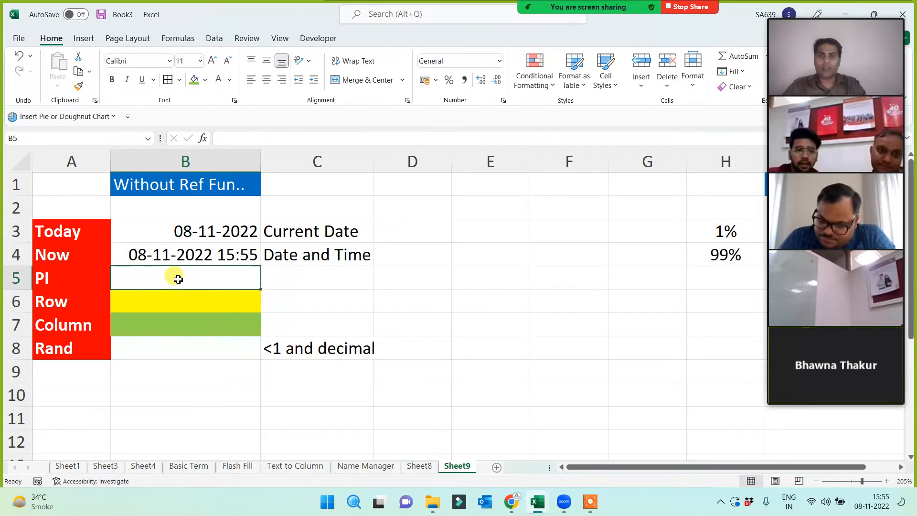
{"action": "type", "text": "="}
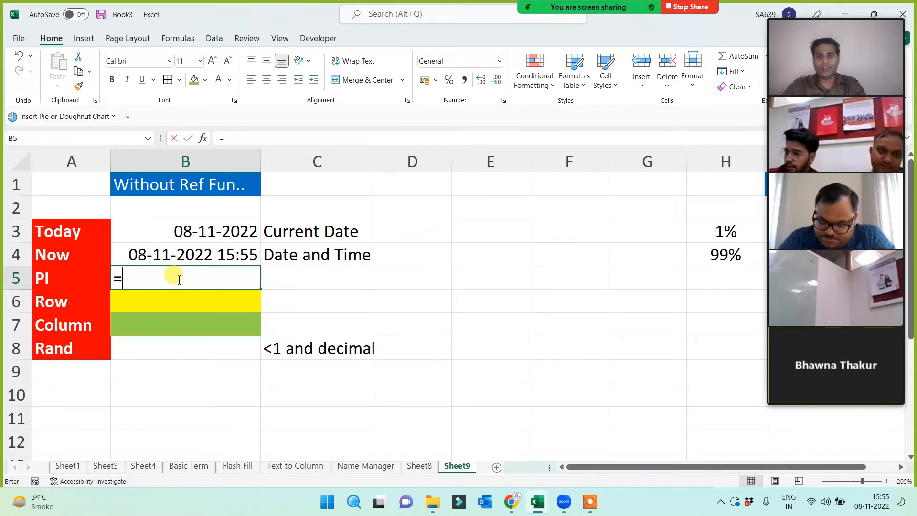
{"action": "type", "text": "pi()"}
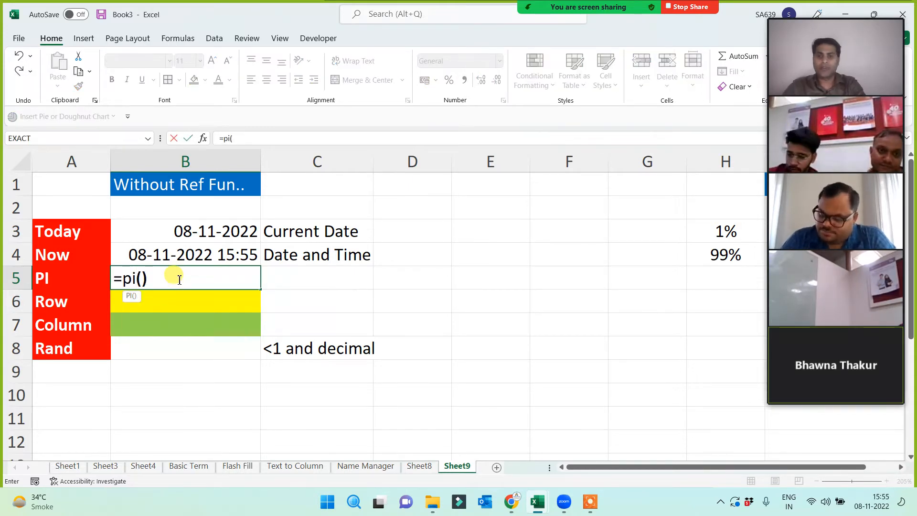
{"action": "key", "text": "Return"}
{"action": "type", "text": "="}
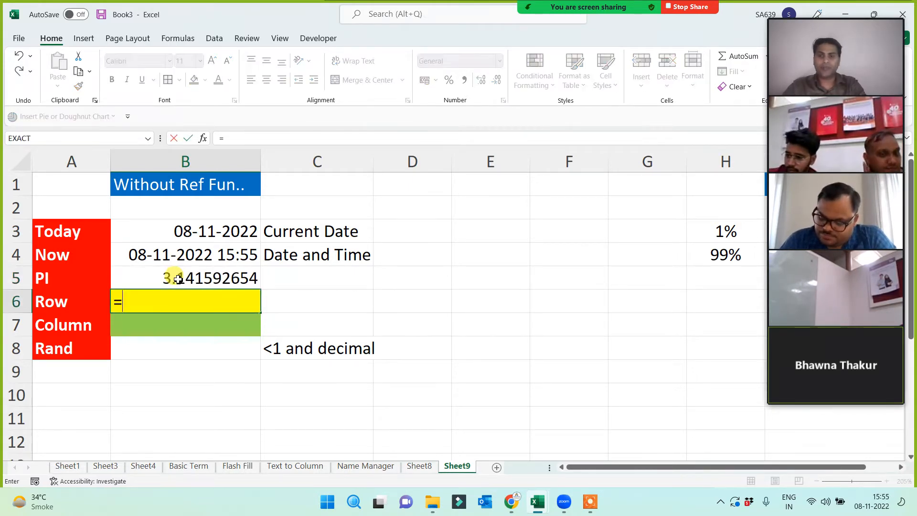
{"action": "type", "text": "row()"}
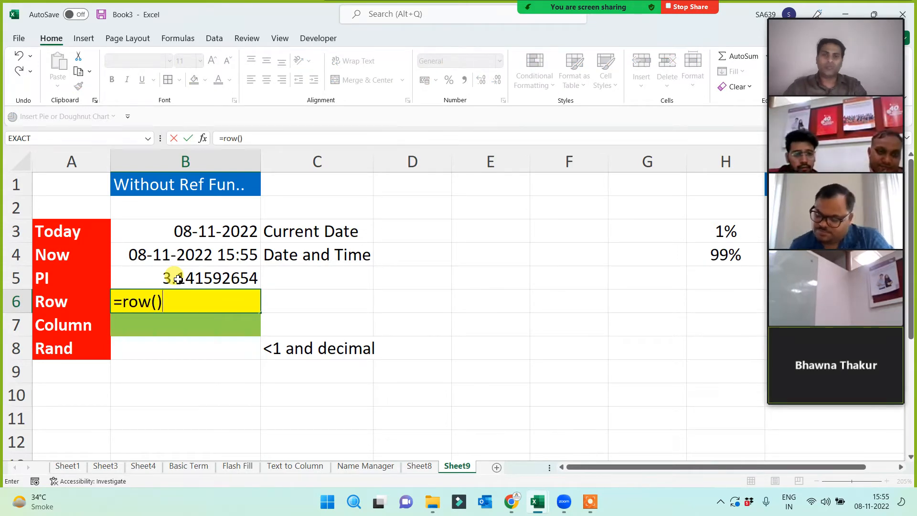
{"action": "key", "text": "Return"}
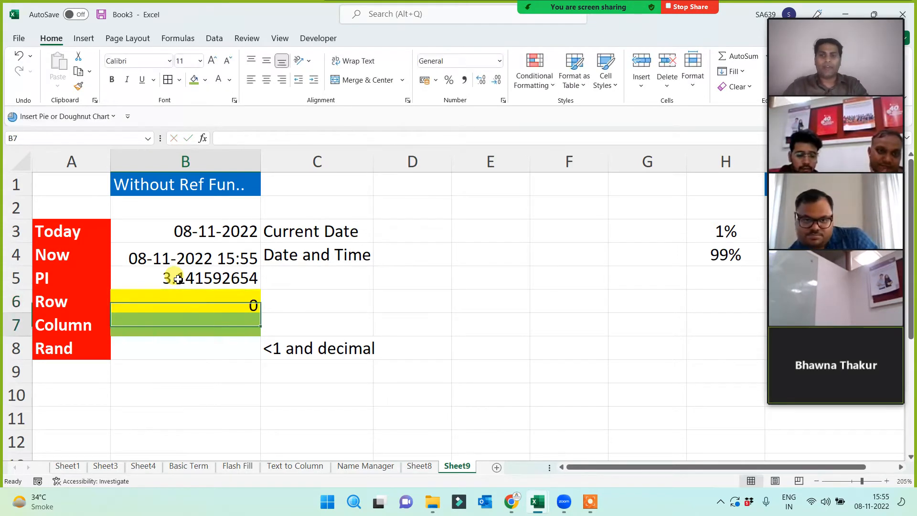
- Enter =COLUMN() in B7 so it returns 2
{"action": "left_click", "coordinate": [16, 301]}
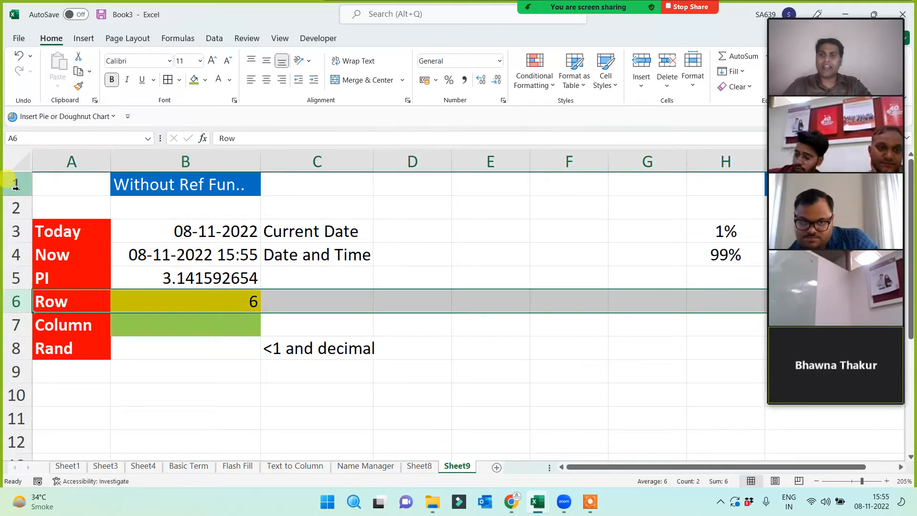
{"action": "left_click", "coordinate": [17, 302]}
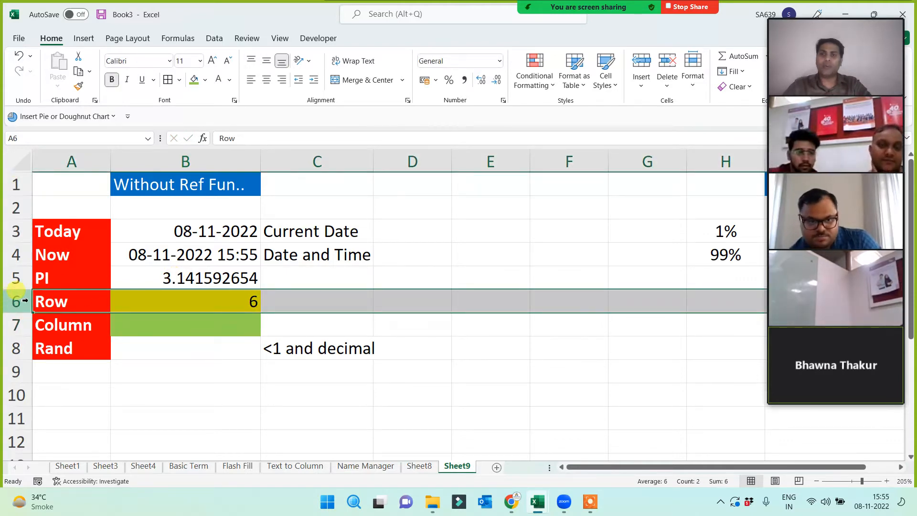
{"action": "left_click", "coordinate": [243, 304]}
{"action": "left_click", "coordinate": [238, 317]}
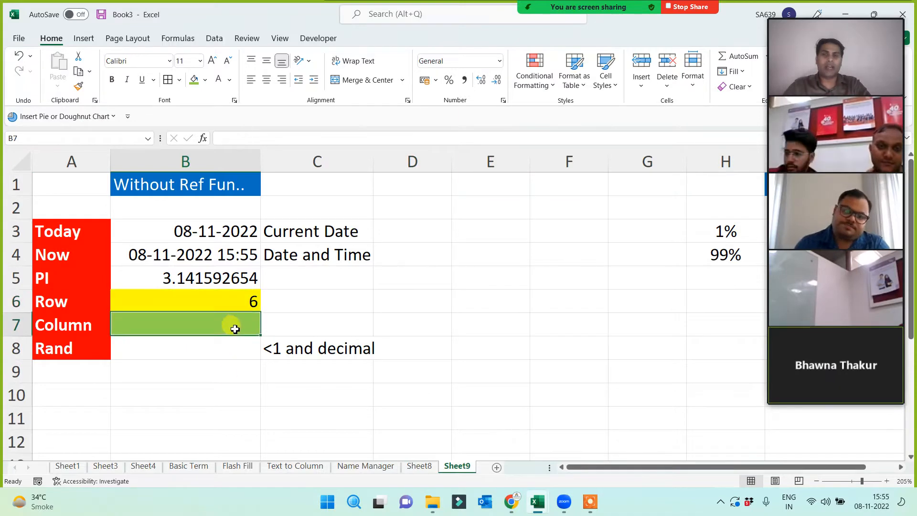
{"action": "type", "text": "=column()"}
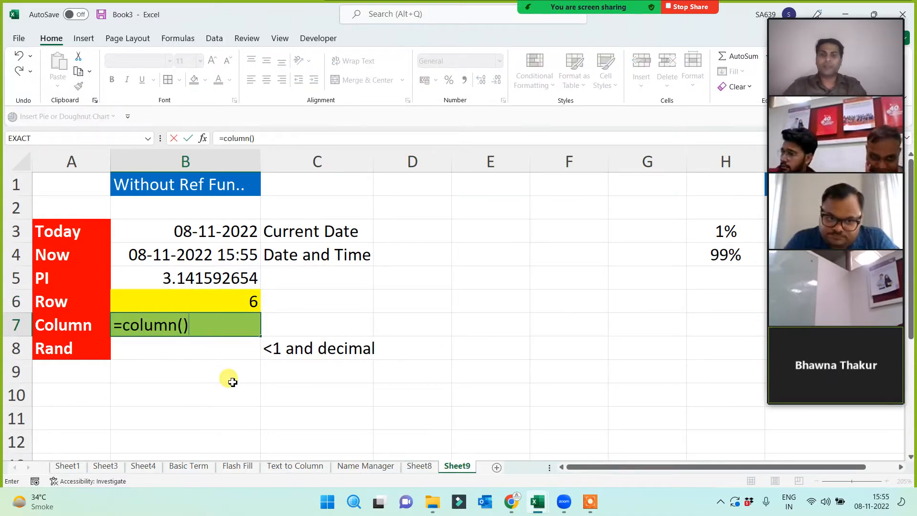
{"action": "key", "text": "Return"}
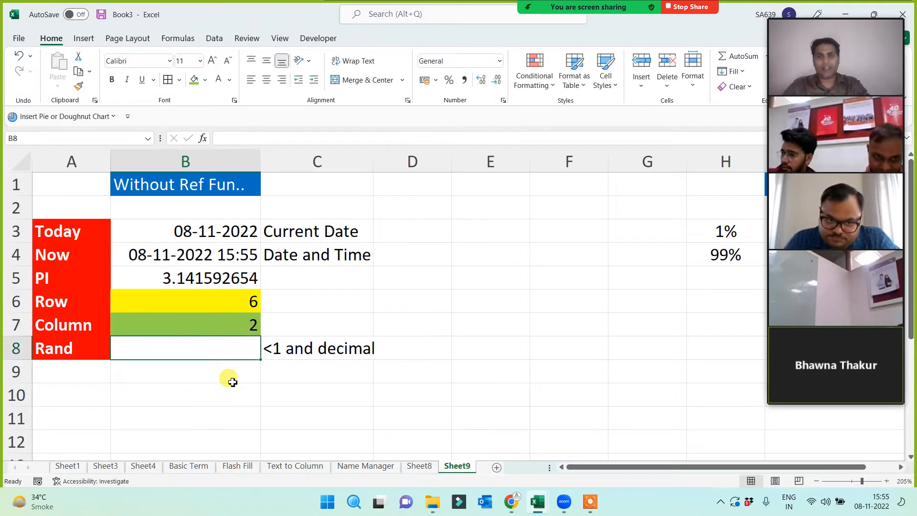
{"action": "left_click", "coordinate": [76, 161]}
- Put a =COLUMN() formula in E8 so it returns 5
{"action": "left_click", "coordinate": [131, 167]}
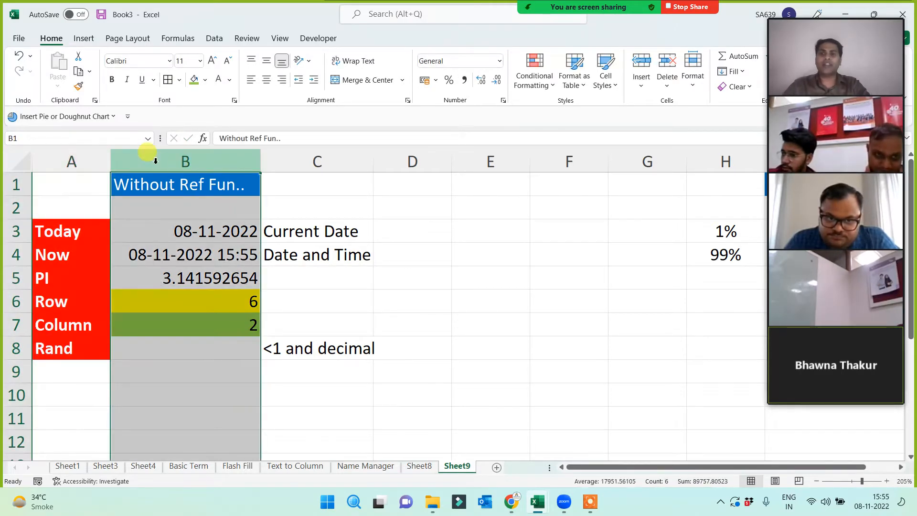
{"action": "left_click", "coordinate": [483, 346]}
{"action": "type", "text": "="}
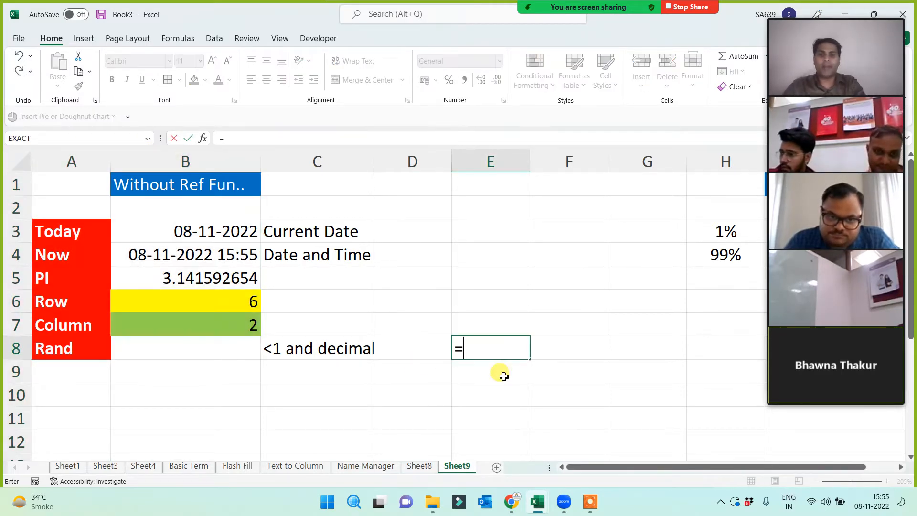
{"action": "type", "text": "colukn"}
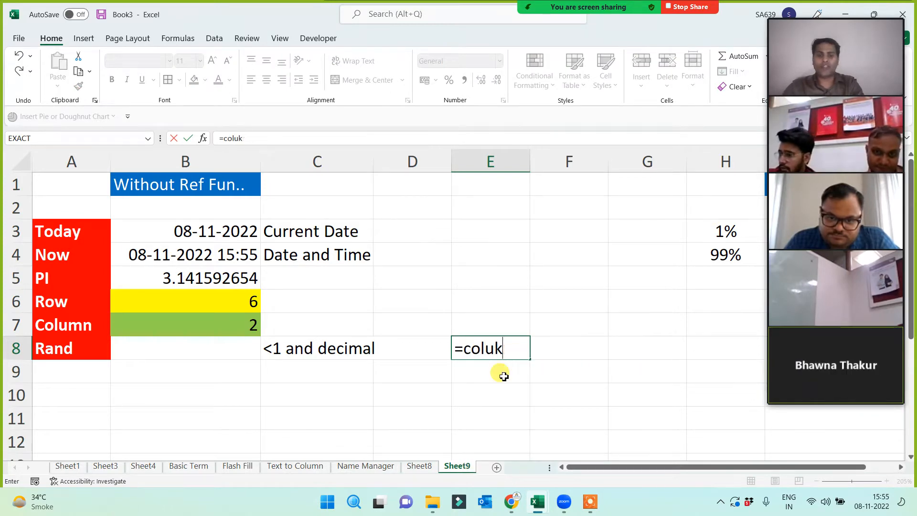
{"action": "key", "text": "BackSpace"}
{"action": "key", "text": "Tab"}
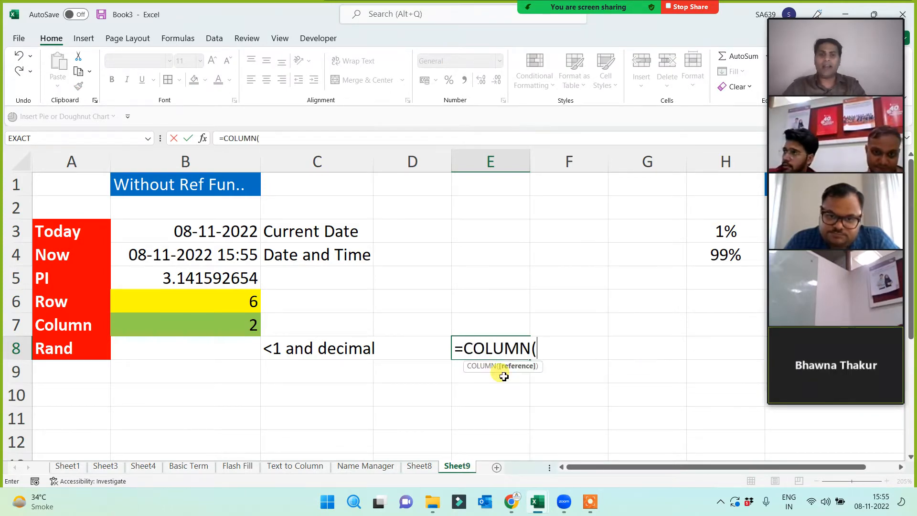
{"action": "type", "text": ")"}
{"action": "key", "text": "Return"}
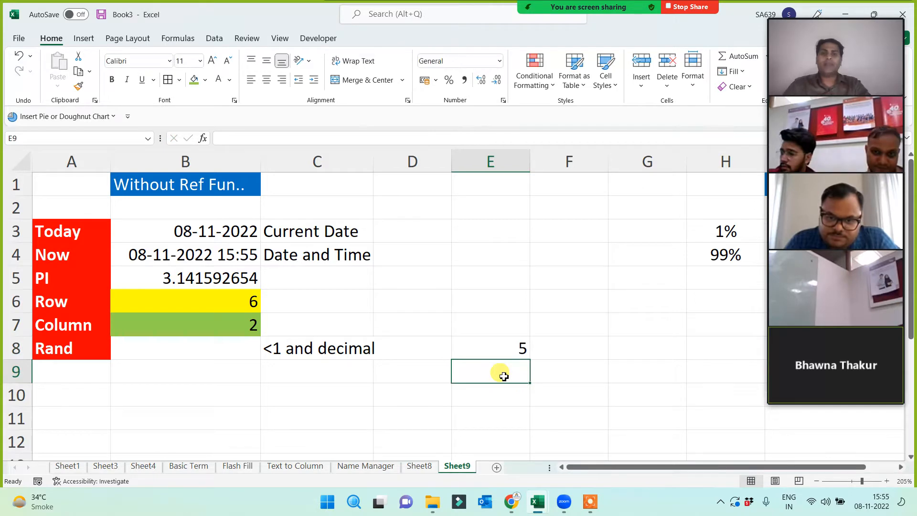
- Enter =RAND() in B8 so it returns a random decimal such as 0.079172708
{"action": "left_click", "coordinate": [503, 348]}
{"action": "left_click", "coordinate": [193, 349]}
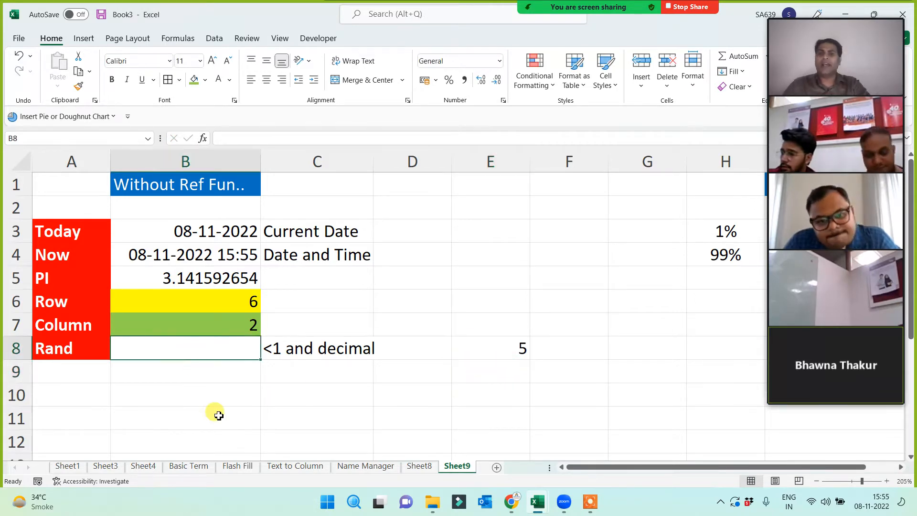
{"action": "type", "text": "=rand("}
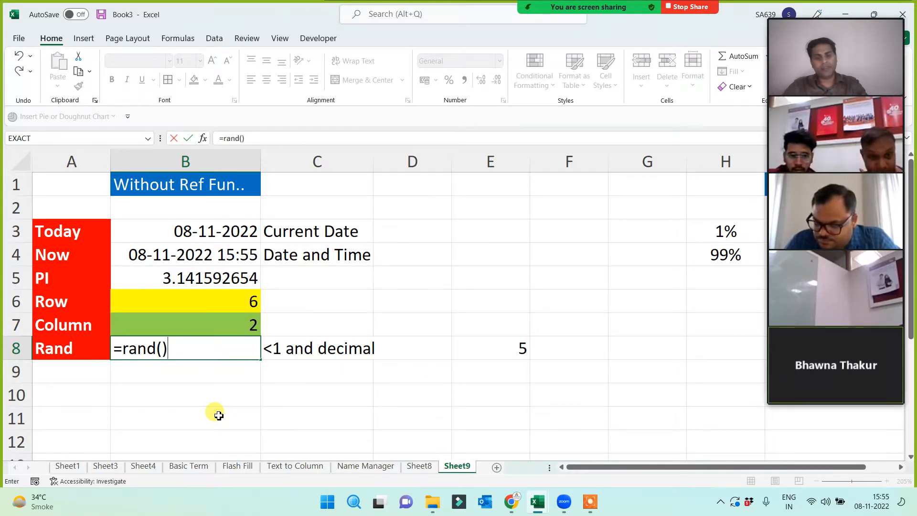
{"action": "key", "text": "Return"}
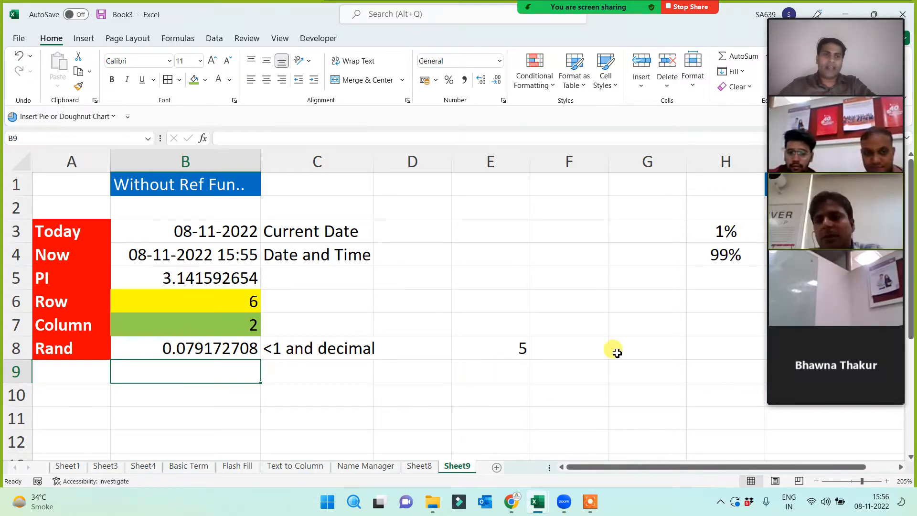
{"action": "mouse_move", "coordinate": [854, 240]}
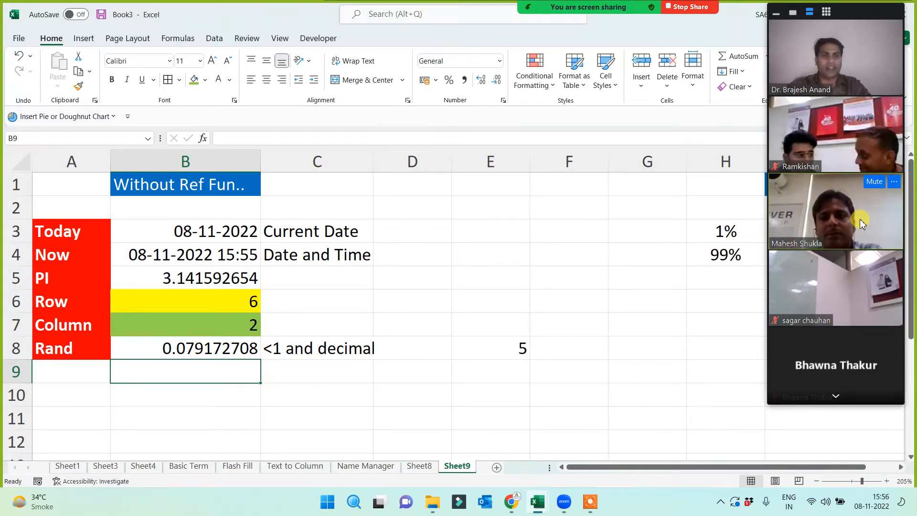
- Type the label Randbetween in A10 and autofit column A to fit it
{"action": "left_click", "coordinate": [66, 353]}
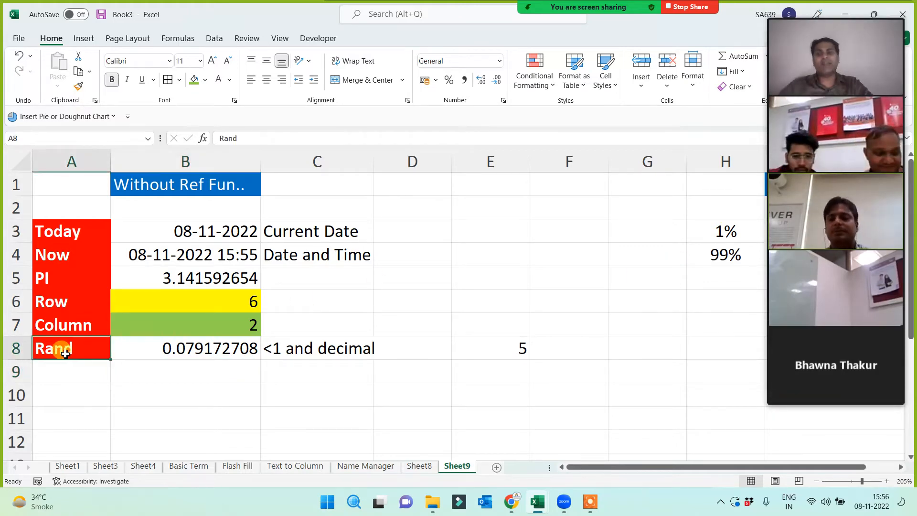
{"action": "left_click_drag", "start_coordinate": [58, 231], "coordinate": [62, 354]}
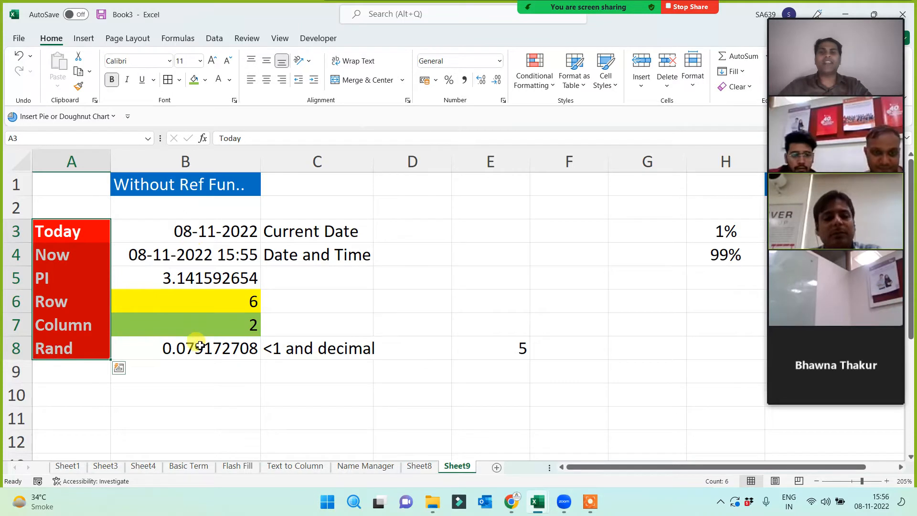
{"action": "scroll", "coordinate": [196, 345], "scroll_direction": "down", "scroll_amount": 1}
{"action": "left_click", "coordinate": [76, 332]}
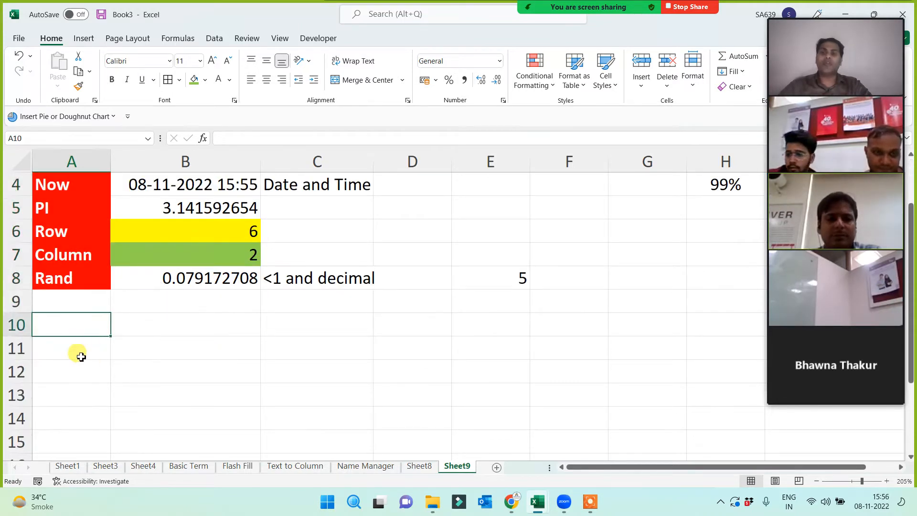
{"action": "type", "text": "Randbetween"}
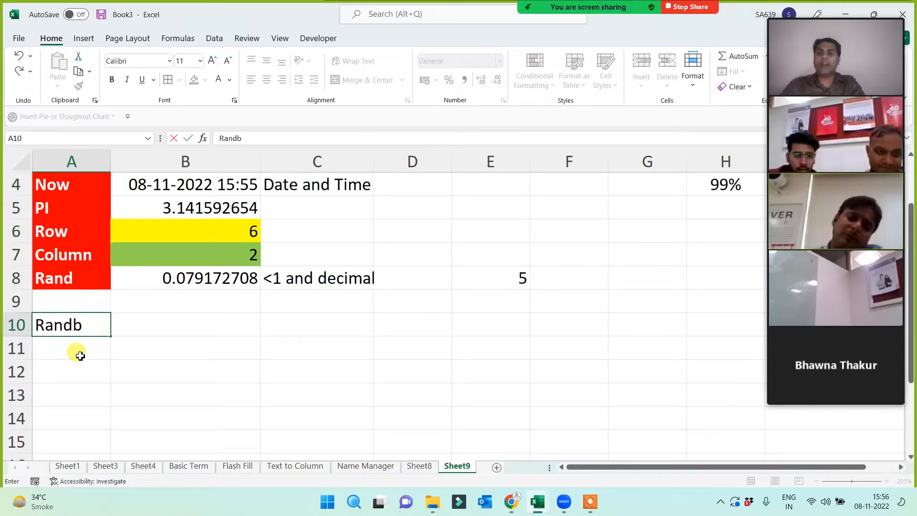
{"action": "left_click", "coordinate": [93, 372]}
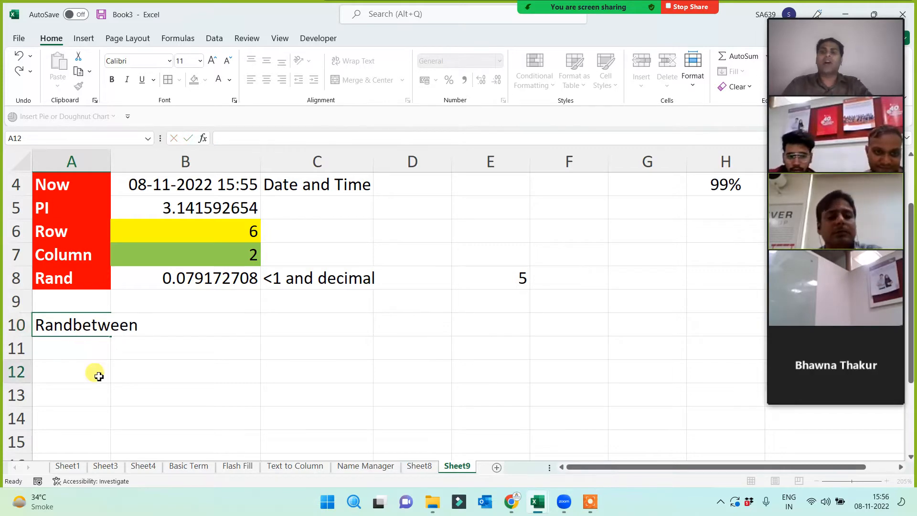
{"action": "double_click", "coordinate": [110, 170]}
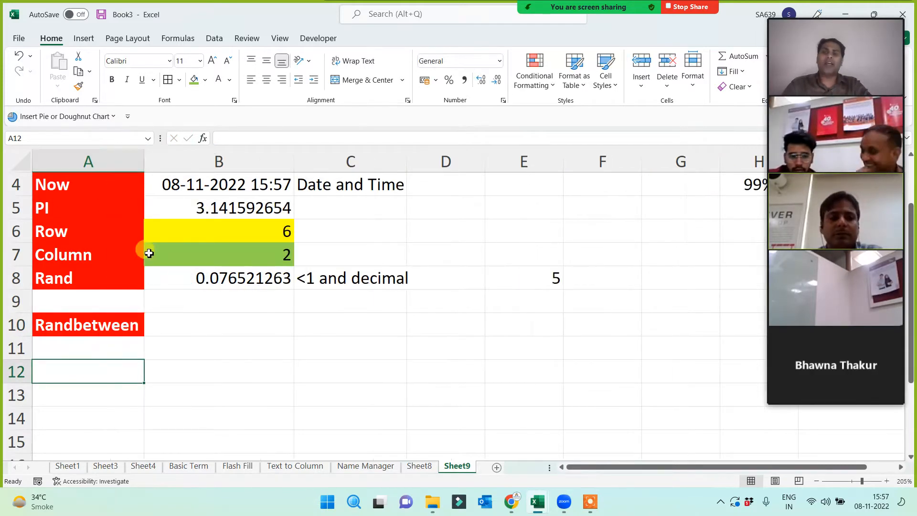
- Insert blank rows above the Randbetween label and Clear All on rows 9–11
{"action": "left_click", "coordinate": [105, 331]}
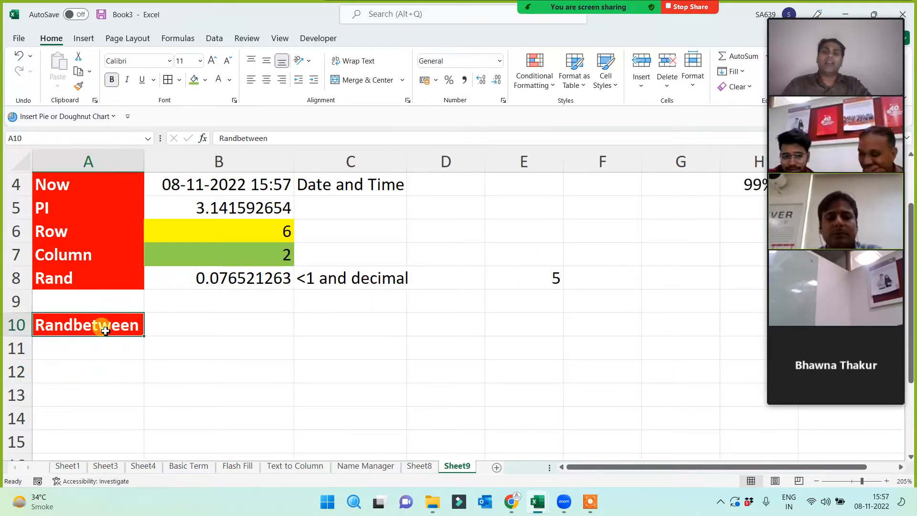
{"action": "left_click", "coordinate": [19, 302]}
{"action": "key", "text": "ctrl+plus"}
{"action": "key", "text": "ctrl+plus"}
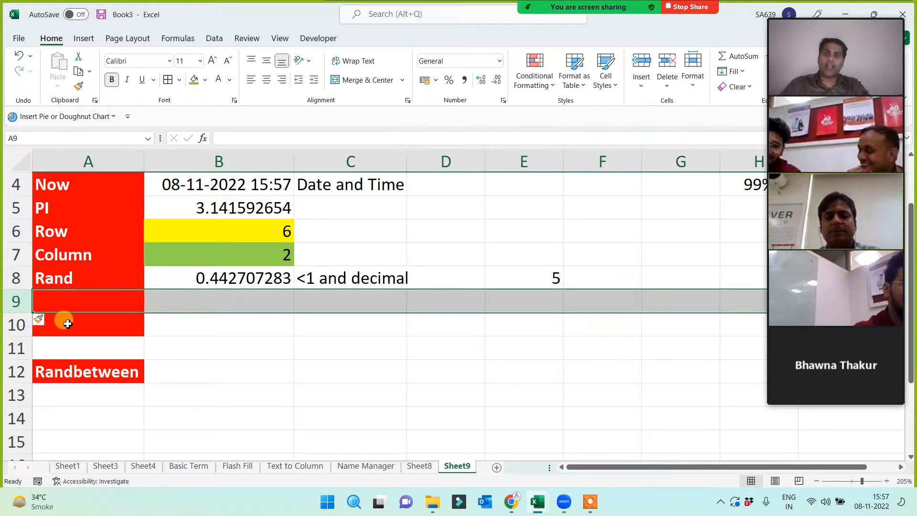
{"action": "scroll", "coordinate": [78, 279], "scroll_direction": "up", "scroll_amount": 1}
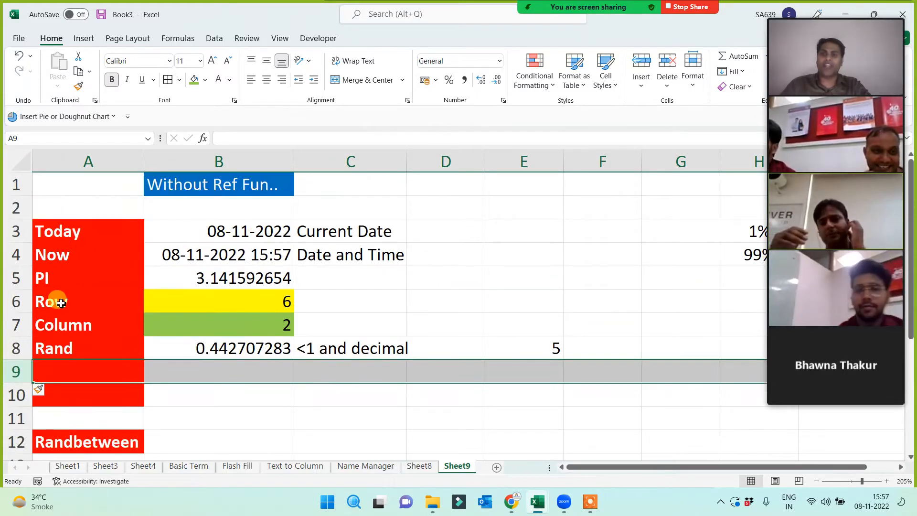
{"action": "left_click_drag", "start_coordinate": [16, 372], "coordinate": [16, 413]}
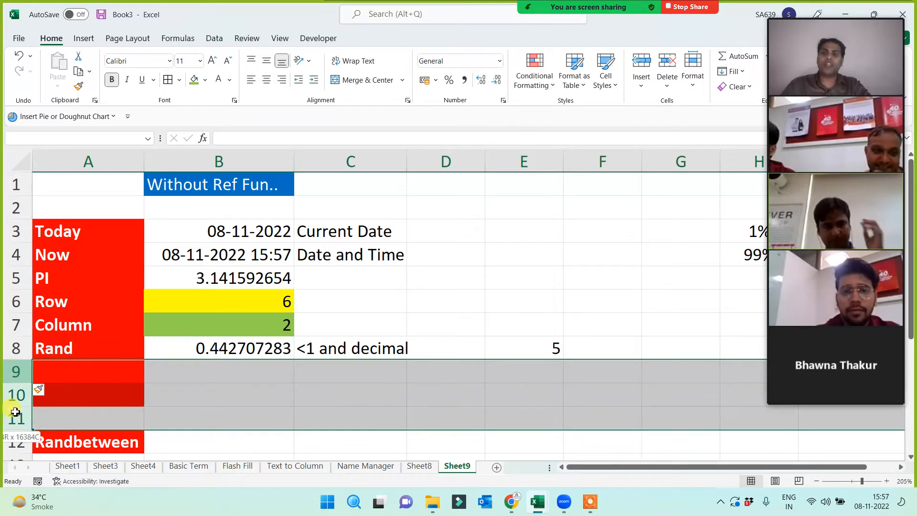
{"action": "left_click", "coordinate": [731, 87]}
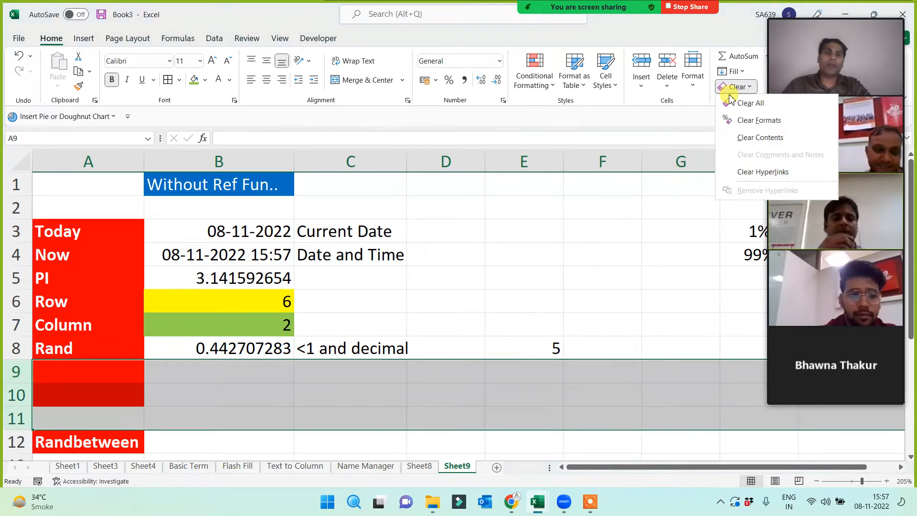
{"action": "left_click", "coordinate": [738, 100]}
{"action": "left_click", "coordinate": [235, 410]}
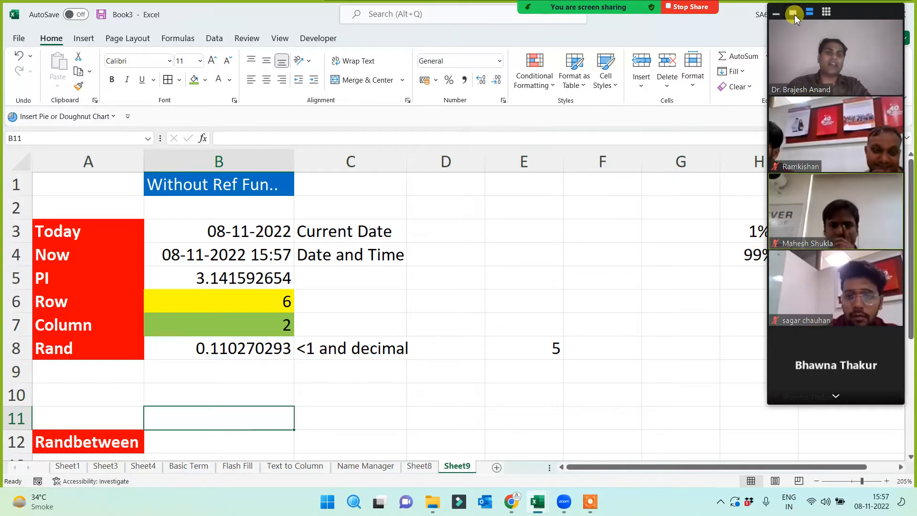
{"action": "left_click", "coordinate": [794, 14]}
- Copy the With Ref Fun.. text from I4 into B10 and give it a green fill
{"action": "left_click", "coordinate": [840, 253]}
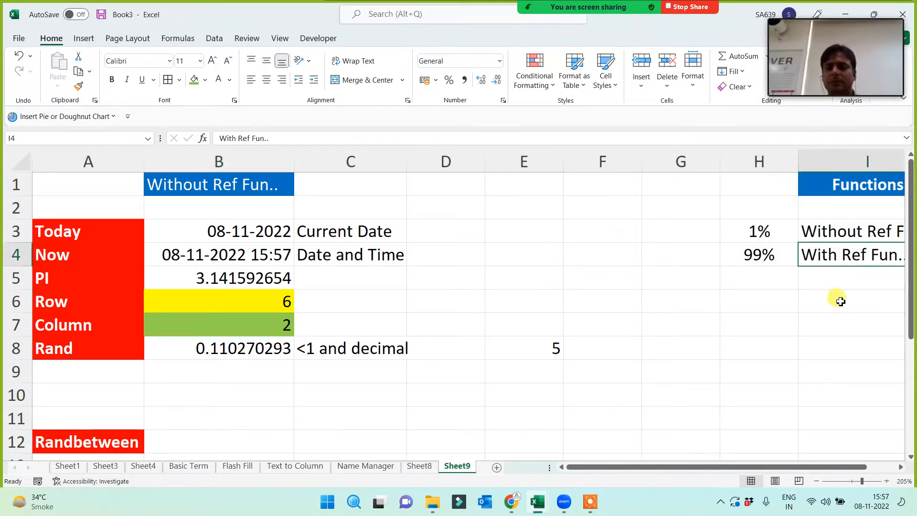
{"action": "key", "text": "ctrl+c"}
{"action": "left_click", "coordinate": [177, 392]}
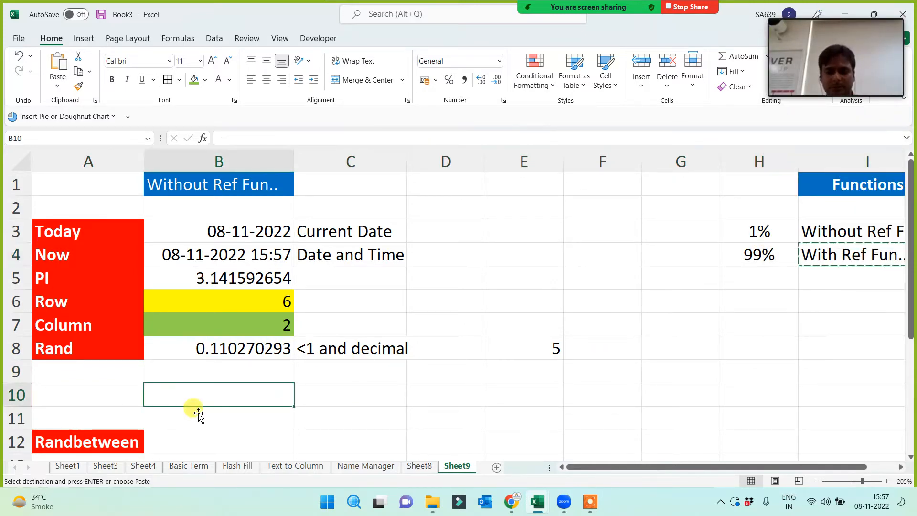
{"action": "key", "text": "ctrl+v"}
{"action": "scroll", "coordinate": [292, 418], "scroll_direction": "down", "scroll_amount": 1}
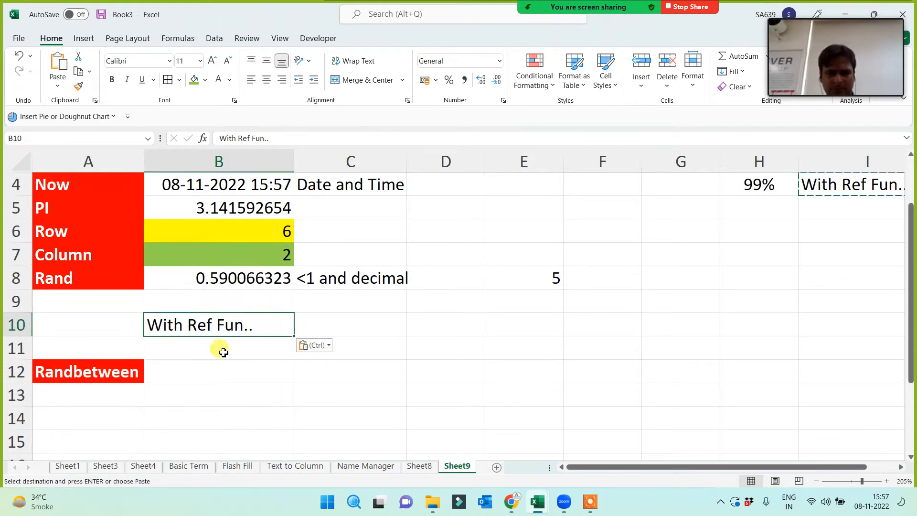
{"action": "left_click", "coordinate": [193, 81]}
- Start a RANDBETWEEN formula in B12, dismiss the formula error, and cancel the entry
{"action": "left_click", "coordinate": [207, 371]}
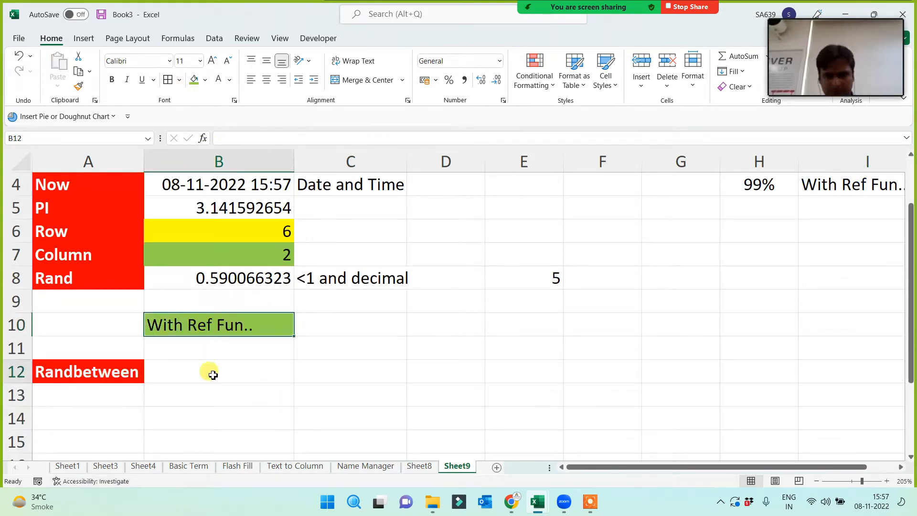
{"action": "type", "text": "=rand"}
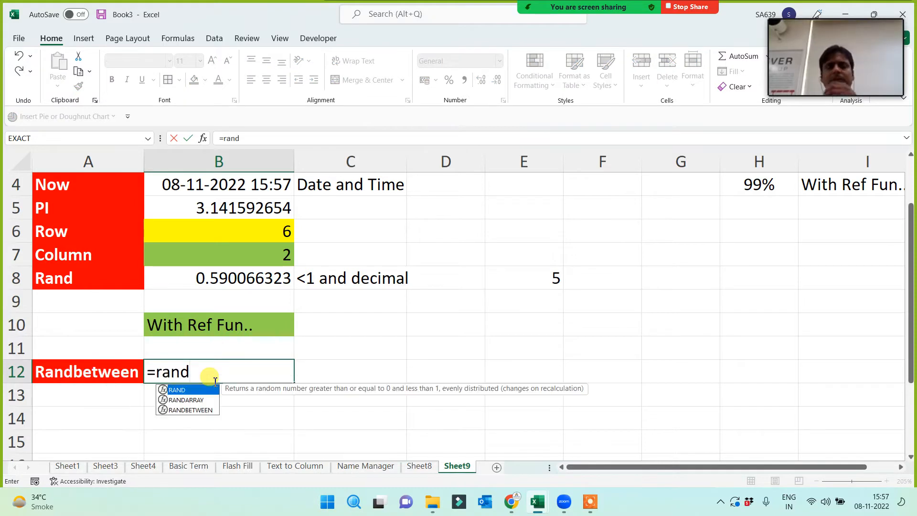
{"action": "key", "text": "Down"}
{"action": "key", "text": "Down"}
{"action": "key", "text": "Tab"}
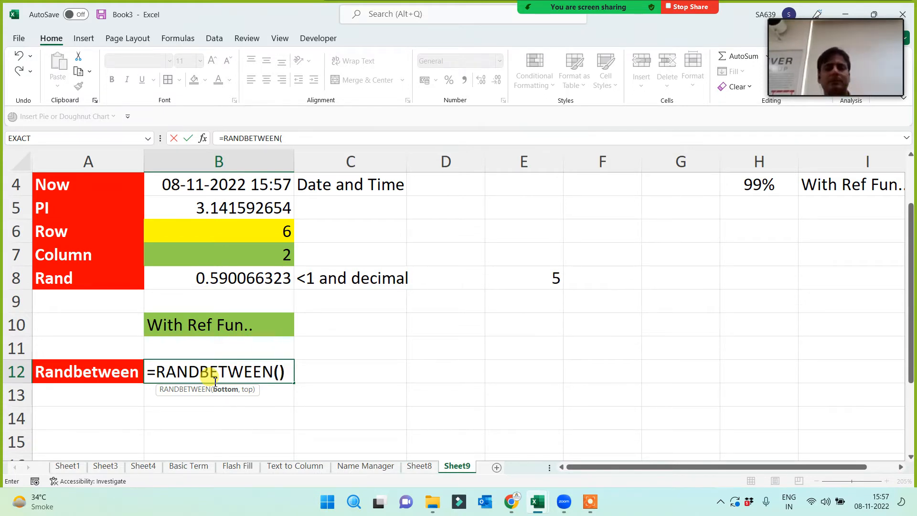
{"action": "key", "text": "Return"}
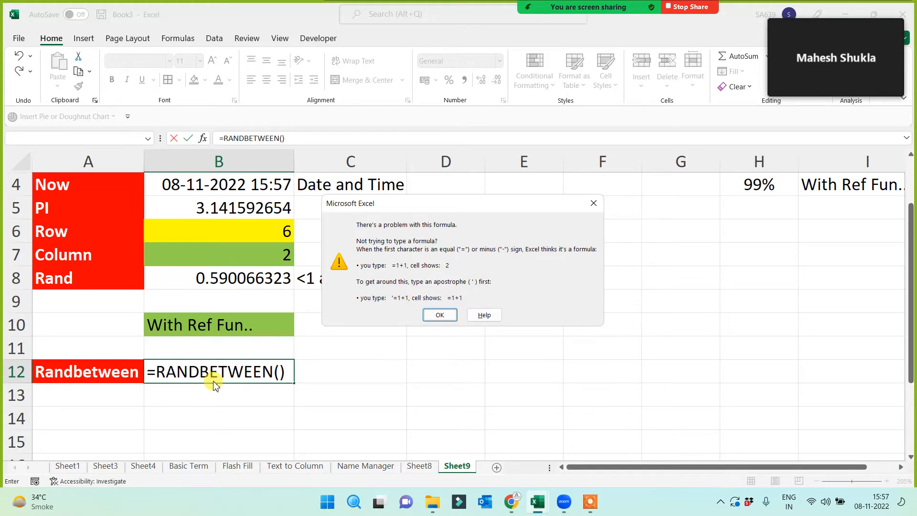
{"action": "left_click", "coordinate": [594, 208]}
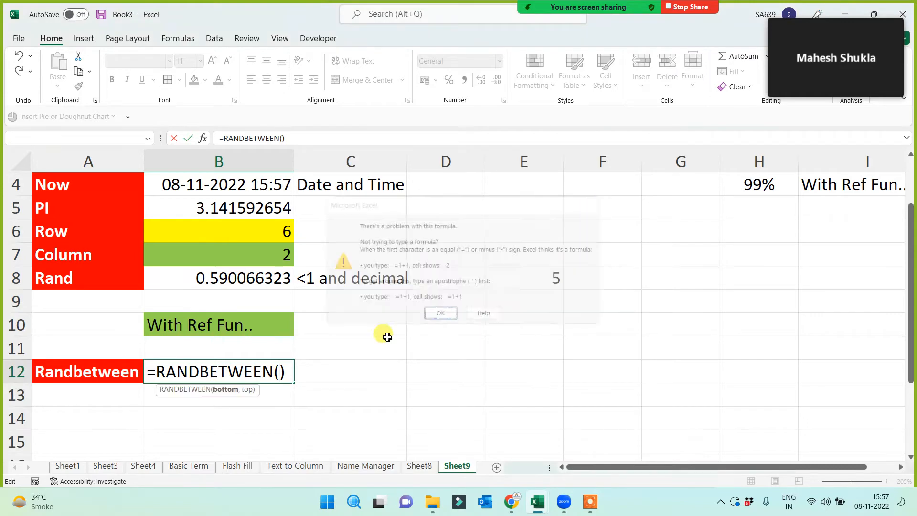
{"action": "key", "text": "Escape"}
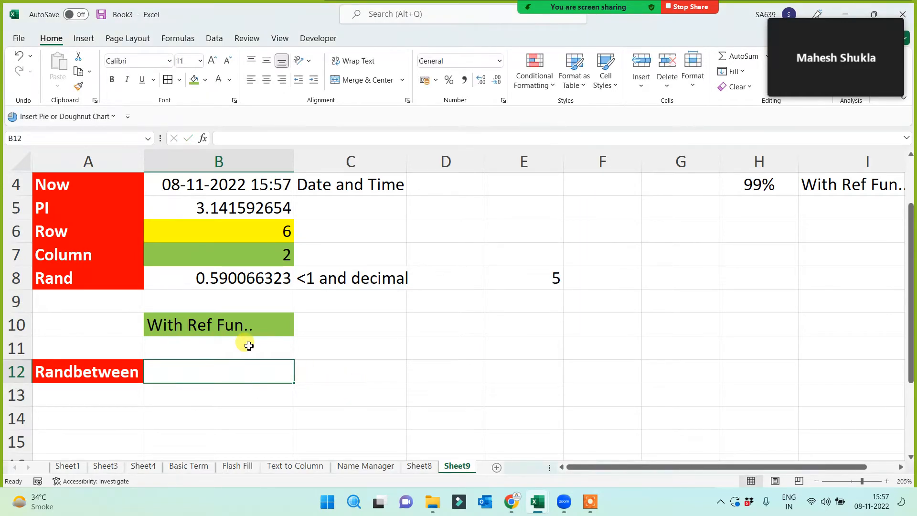
- Enter =RANDBETWEEN(1000,5000) in B12, returning 4374 beside the Randbetween label
{"action": "scroll", "coordinate": [172, 274], "scroll_direction": "up", "scroll_amount": 1}
{"action": "left_click_drag", "start_coordinate": [92, 230], "coordinate": [78, 352]}
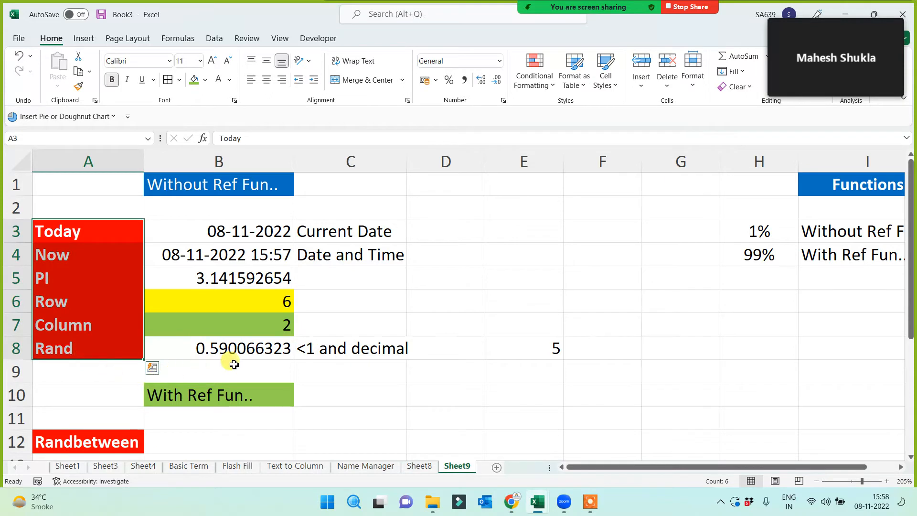
{"action": "scroll", "coordinate": [287, 368], "scroll_direction": "down", "scroll_amount": 2}
{"action": "left_click", "coordinate": [92, 301]}
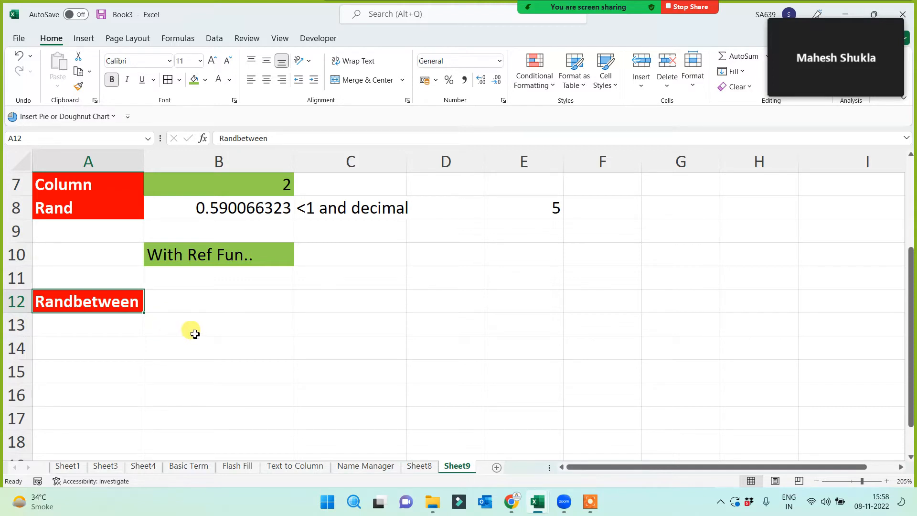
{"action": "left_click", "coordinate": [229, 300]}
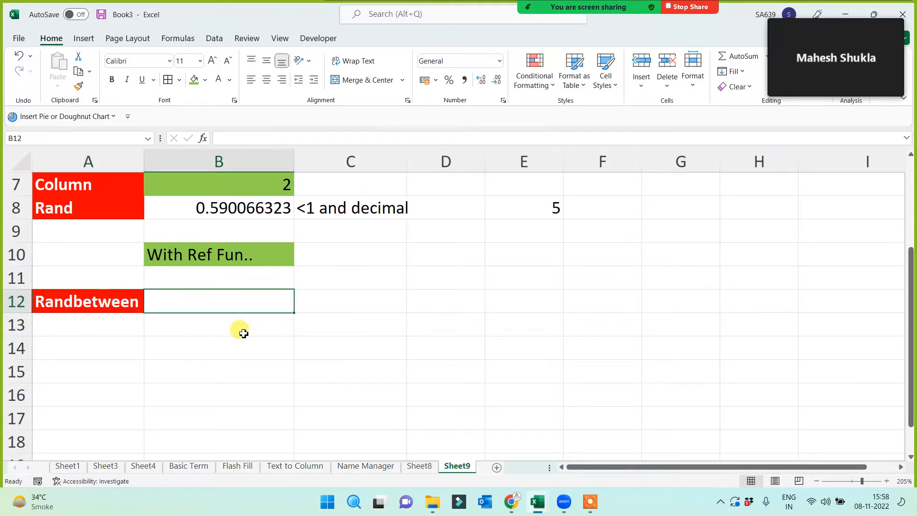
{"action": "type", "text": "=rand"}
{"action": "key", "text": "Down"}
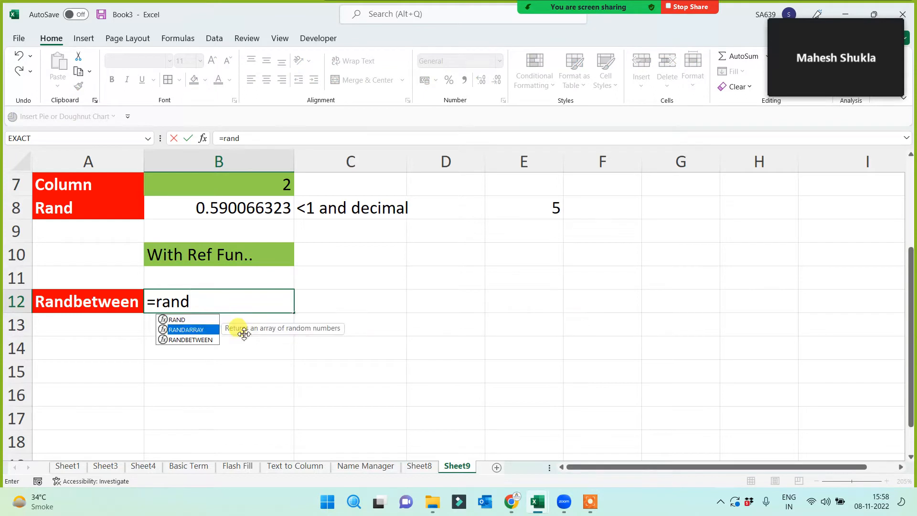
{"action": "key", "text": "Down"}
{"action": "key", "text": "Tab"}
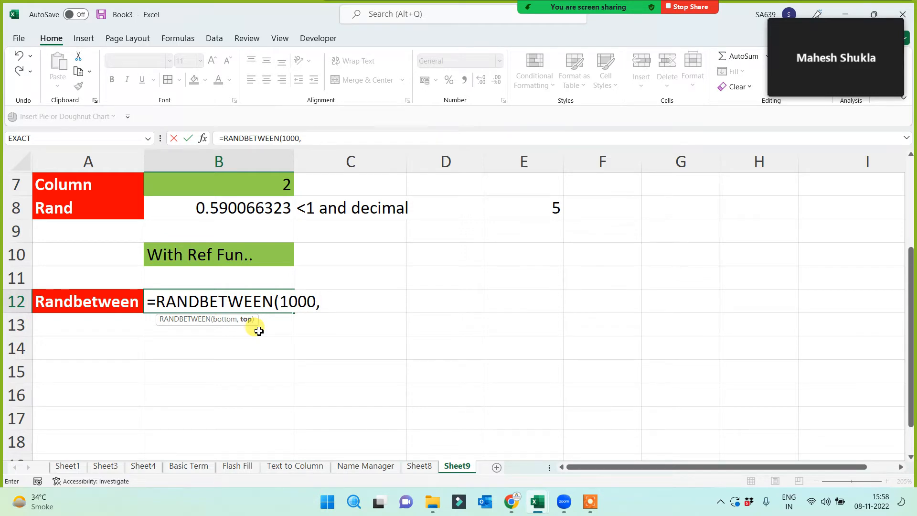
{"action": "type", "text": "000"}
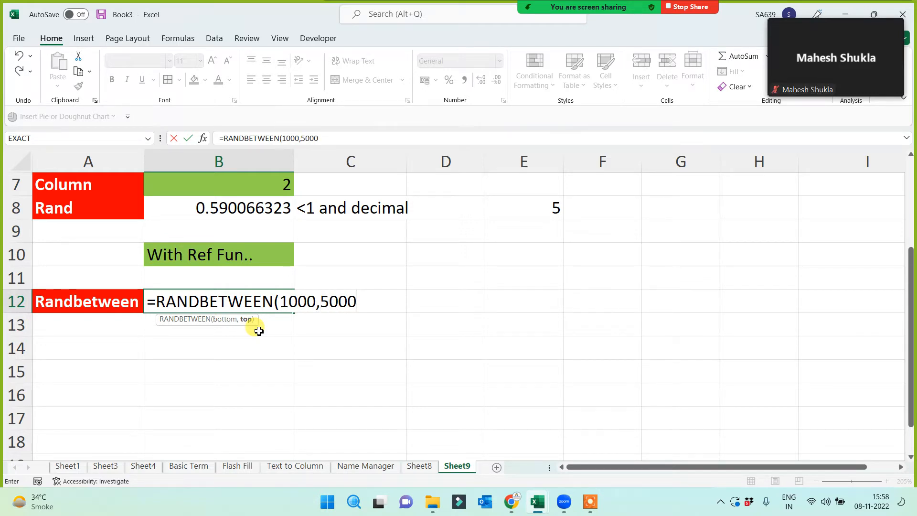
{"action": "type", "text": ")"}
{"action": "key", "text": "Return"}
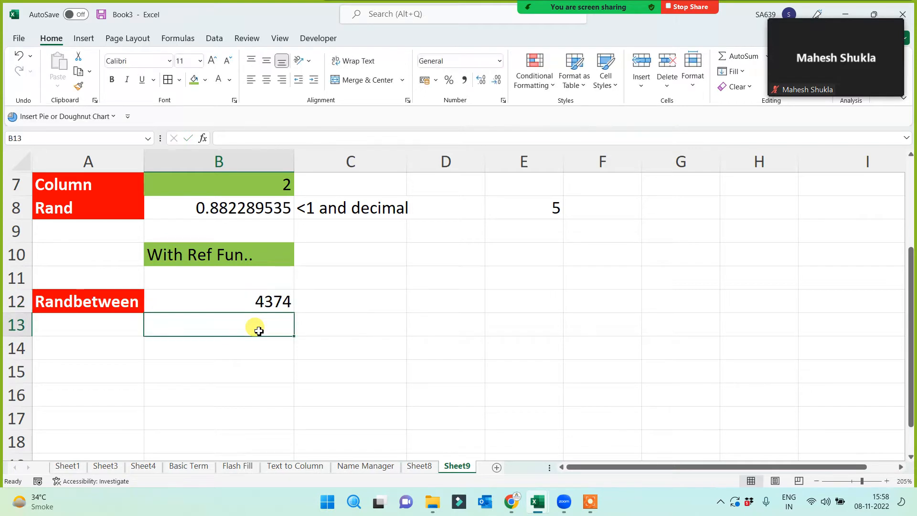
{"action": "left_click", "coordinate": [254, 308]}
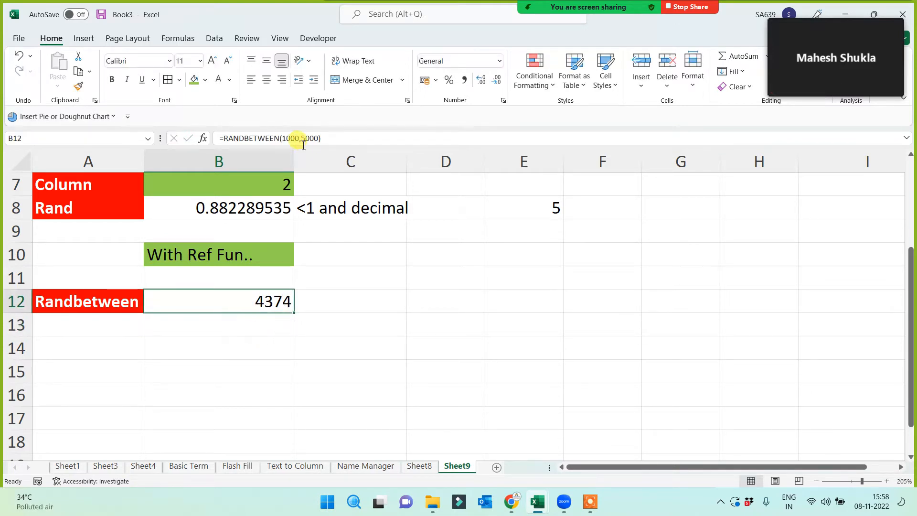
{"action": "left_click", "coordinate": [428, 348]}
{"action": "type", "text": "sdf"}
{"action": "left_click", "coordinate": [372, 400]}
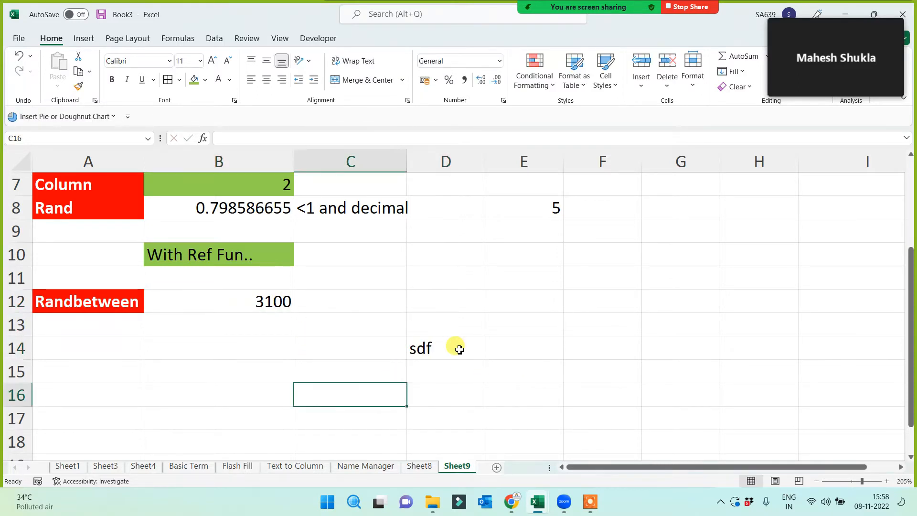
{"action": "type", "text": "sdf"}
{"action": "left_click", "coordinate": [475, 325]}
{"action": "type", "text": "sdf"}
{"action": "left_click", "coordinate": [453, 305]}
{"action": "left_click", "coordinate": [342, 352]}
{"action": "type", "text": "sdf"}
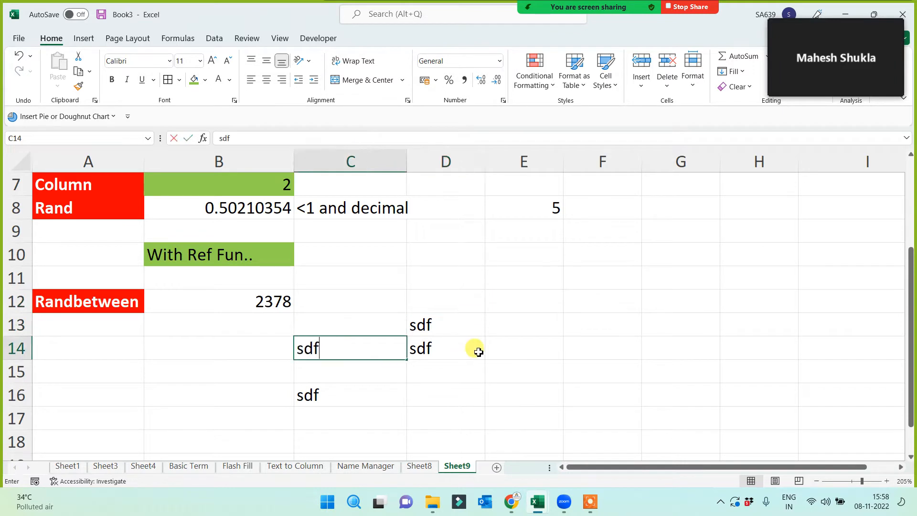
{"action": "left_click", "coordinate": [478, 352]}
{"action": "left_click", "coordinate": [401, 372]}
{"action": "type", "text": "sdf"}
{"action": "left_click", "coordinate": [468, 387]}
{"action": "left_click", "coordinate": [313, 321]}
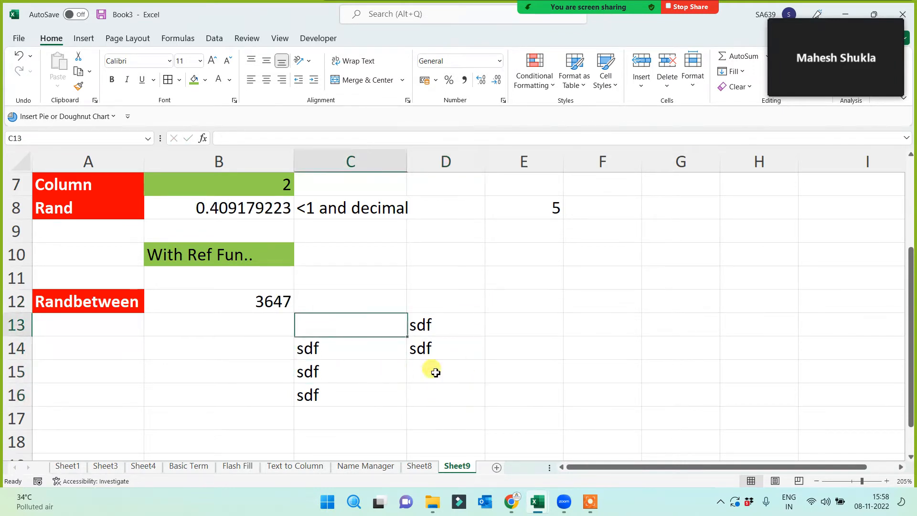
{"action": "left_click_drag", "start_coordinate": [435, 373], "coordinate": [469, 382]}
{"action": "key", "text": "Delete"}
{"action": "left_click", "coordinate": [242, 305]}
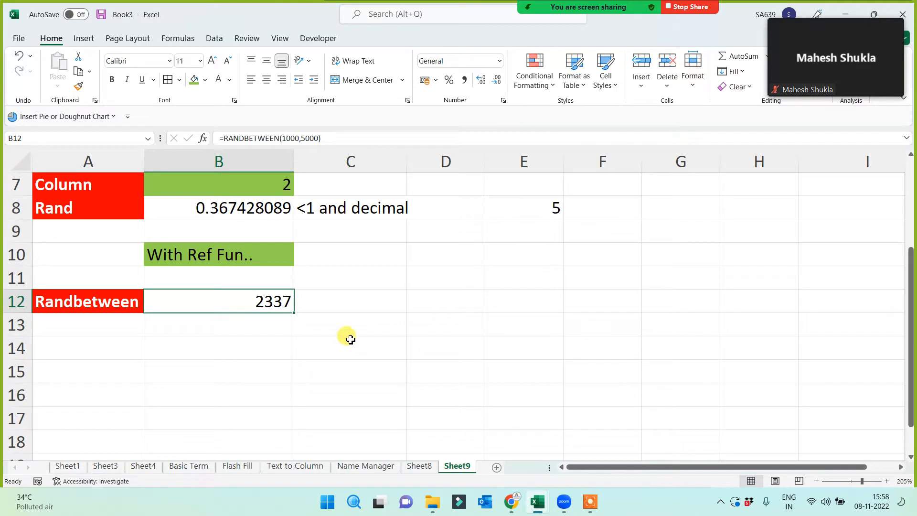
{"action": "left_click", "coordinate": [438, 321]}
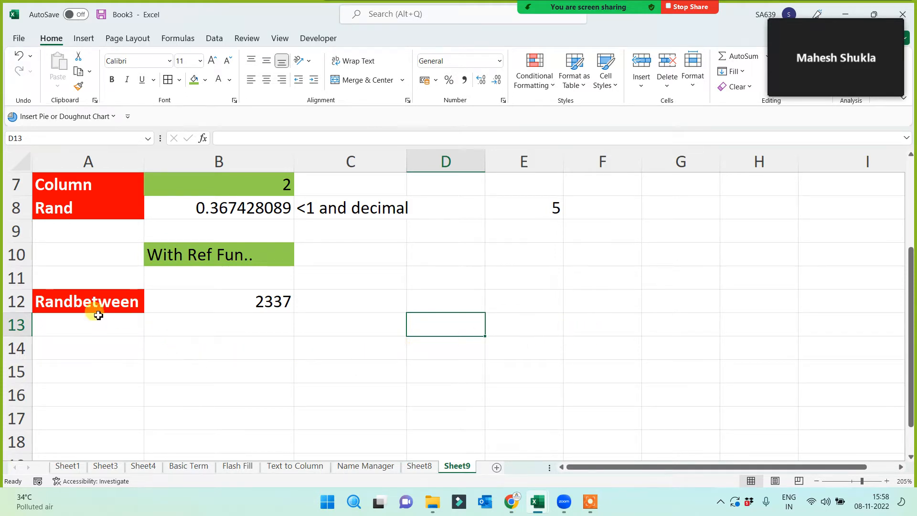
{"action": "left_click", "coordinate": [573, 277]}
{"action": "left_click", "coordinate": [524, 278]}
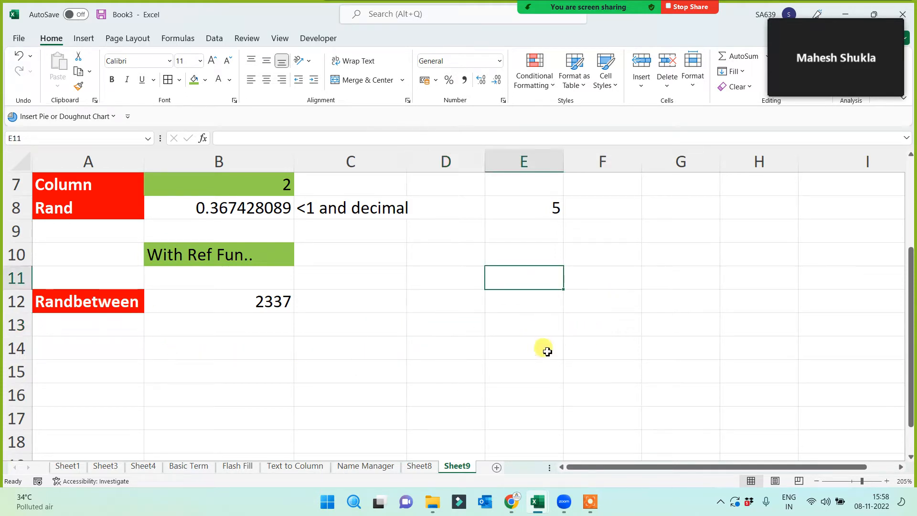
{"action": "type", "text": "OT"}
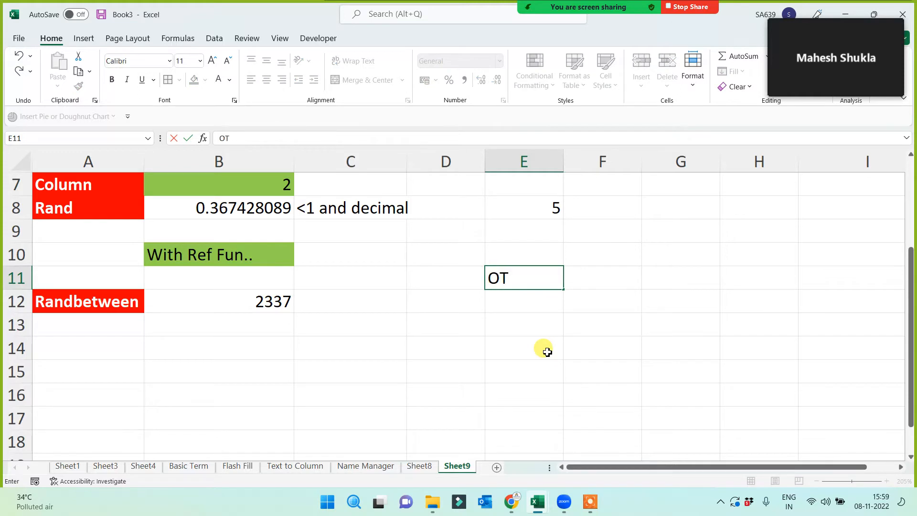
{"action": "type", "text": "P"}
{"action": "left_click", "coordinate": [547, 352]}
{"action": "left_click", "coordinate": [524, 270]}
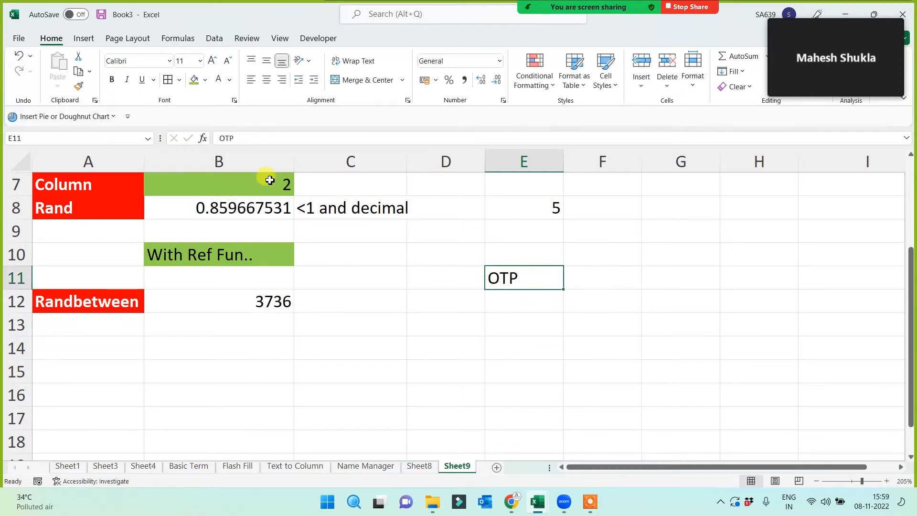
{"action": "left_click", "coordinate": [266, 80]}
{"action": "left_click", "coordinate": [193, 80]}
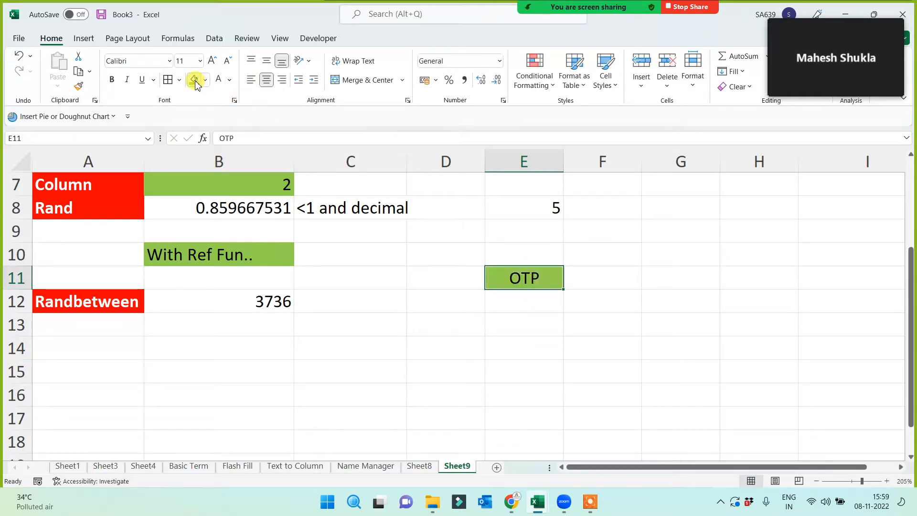
{"action": "left_click", "coordinate": [246, 300]}
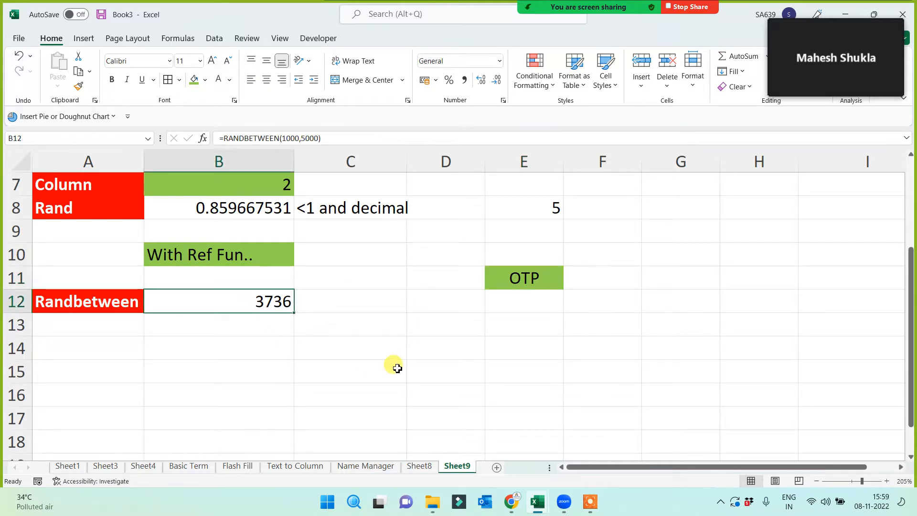
{"action": "left_click", "coordinate": [449, 330]}
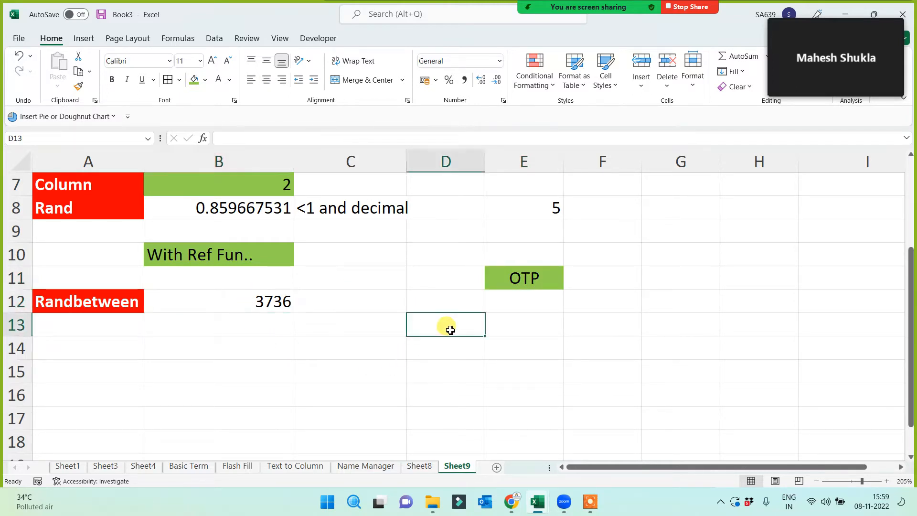
{"action": "type", "text": "1000"}
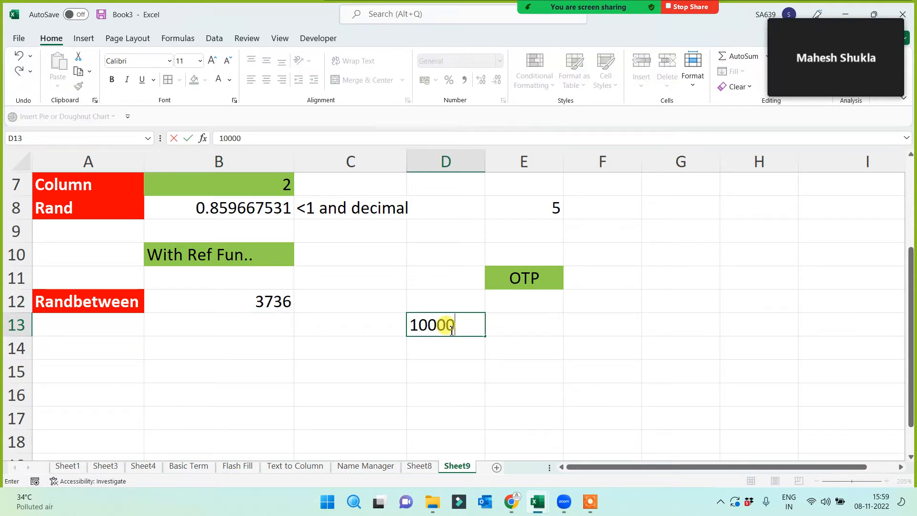
{"action": "type", "text": "0"}
{"action": "key", "text": "Return"}
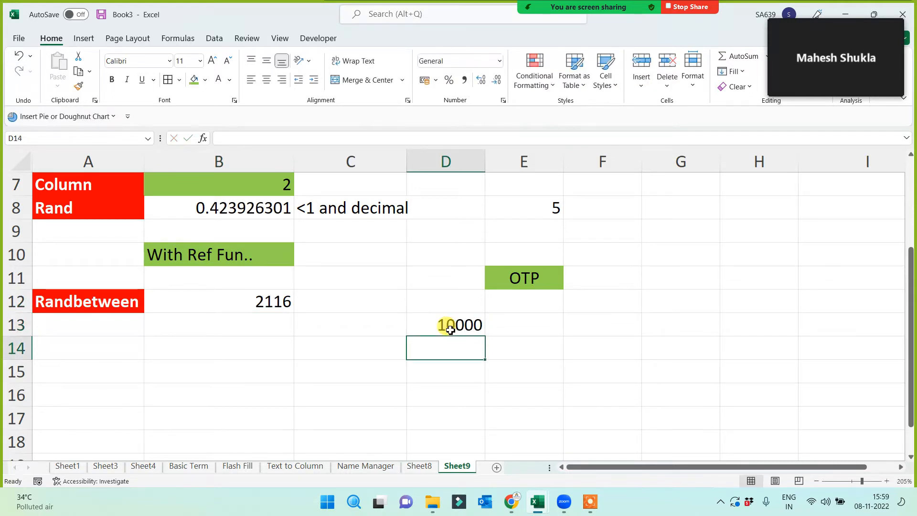
{"action": "left_click", "coordinate": [450, 330]}
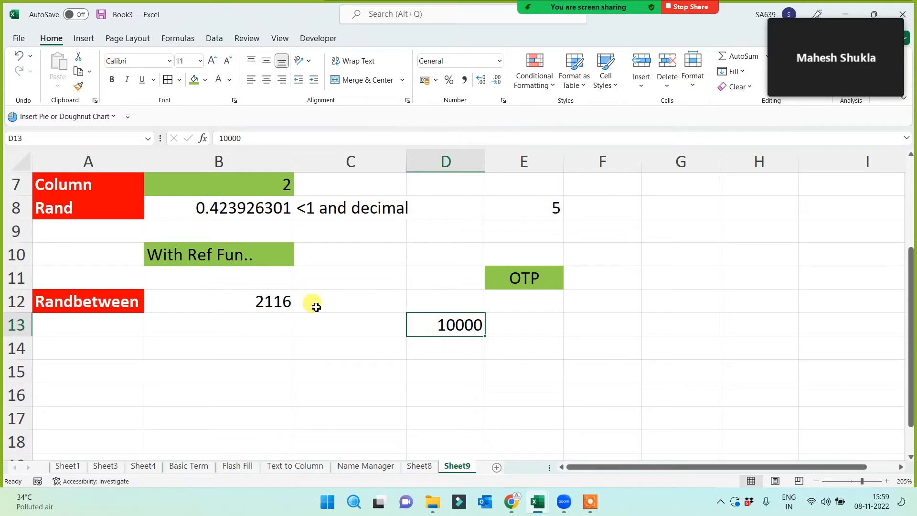
{"action": "left_click", "coordinate": [255, 307]}
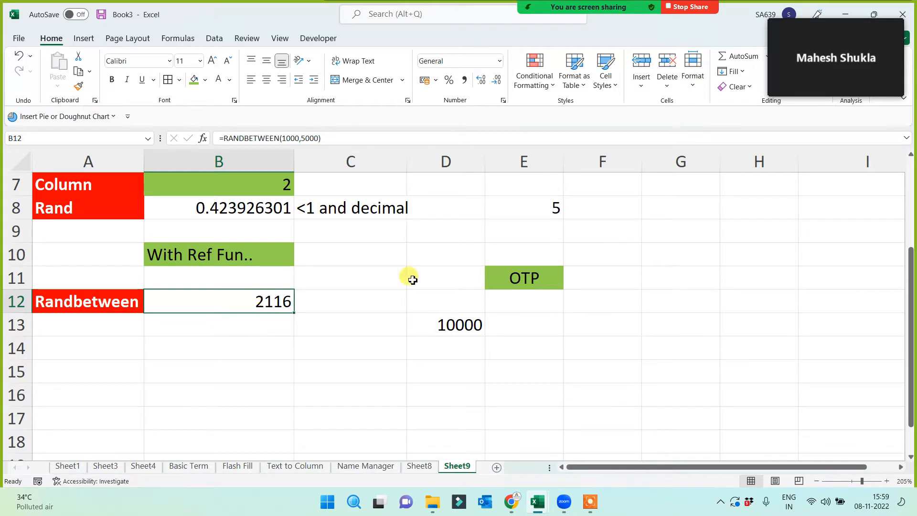
{"action": "left_click", "coordinate": [461, 324]}
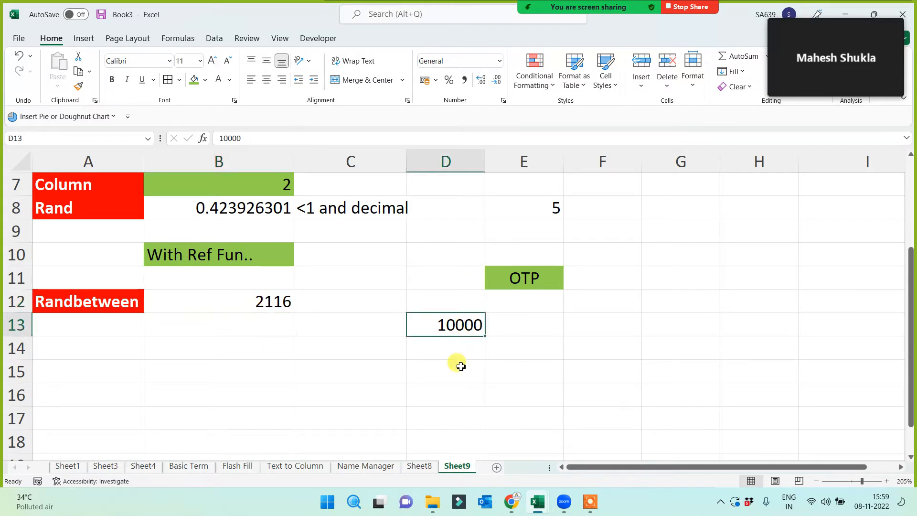
{"action": "left_click", "coordinate": [529, 276]}
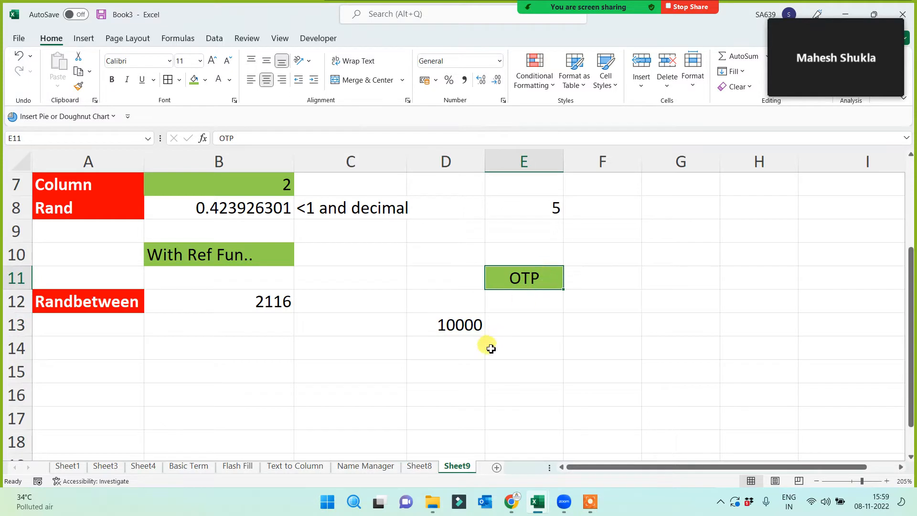
{"action": "left_click", "coordinate": [462, 356]}
{"action": "type", "text": "5000"}
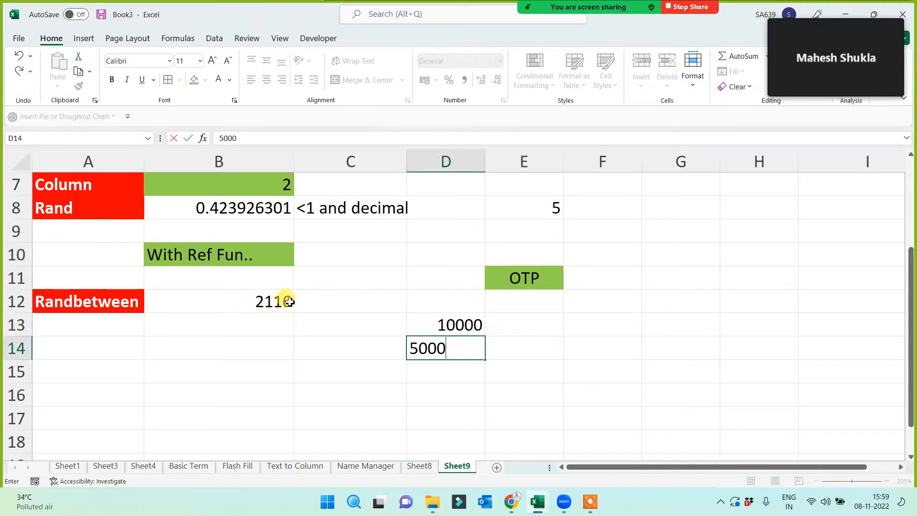
{"action": "left_click", "coordinate": [273, 379]}
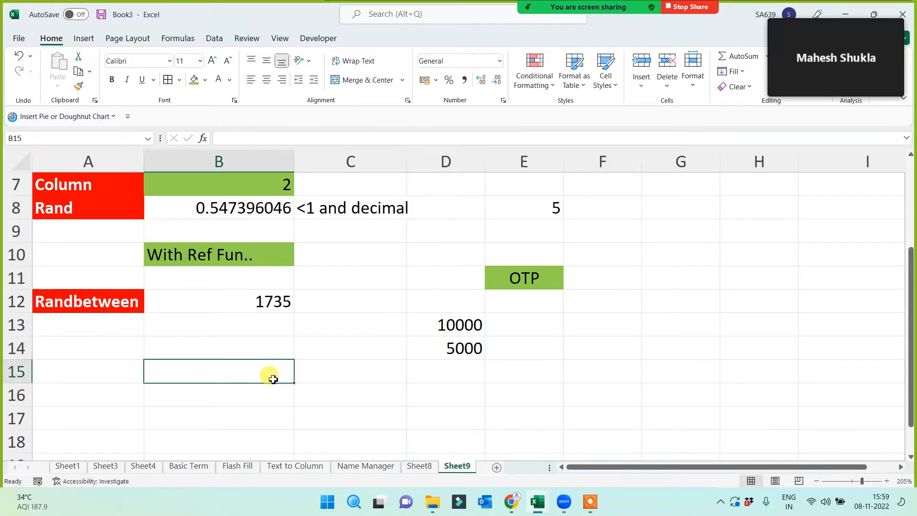
{"action": "left_click", "coordinate": [266, 300]}
{"action": "left_click", "coordinate": [437, 370]}
{"action": "type", "text": "6"}
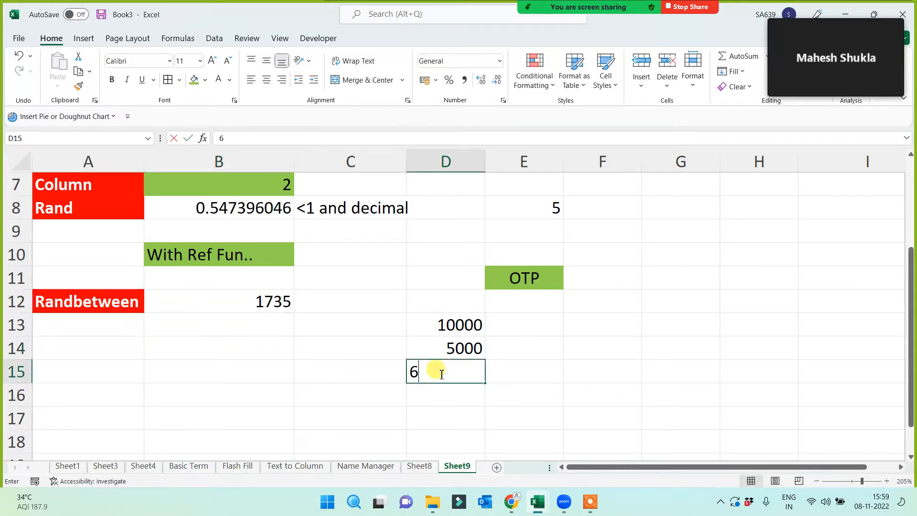
{"action": "type", "text": "566"}
{"action": "key", "text": "Return"}
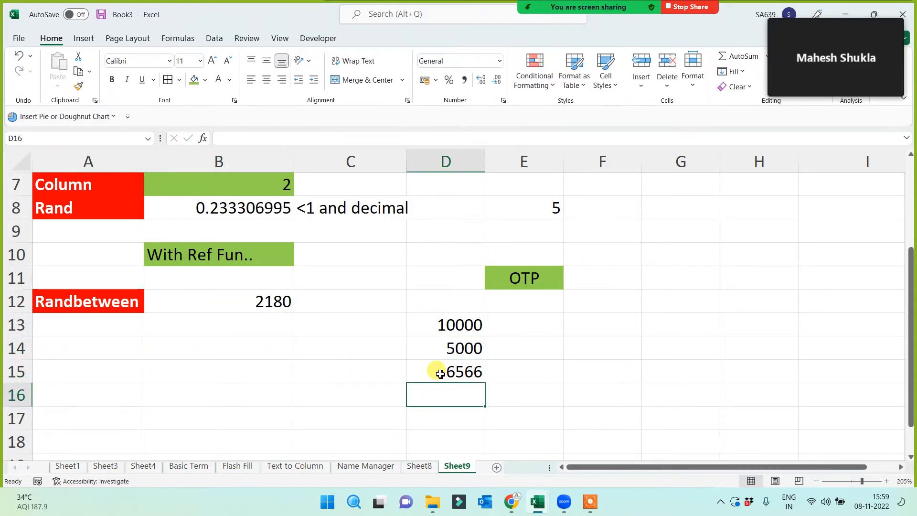
{"action": "left_click", "coordinate": [463, 364]}
{"action": "key", "text": "Delete"}
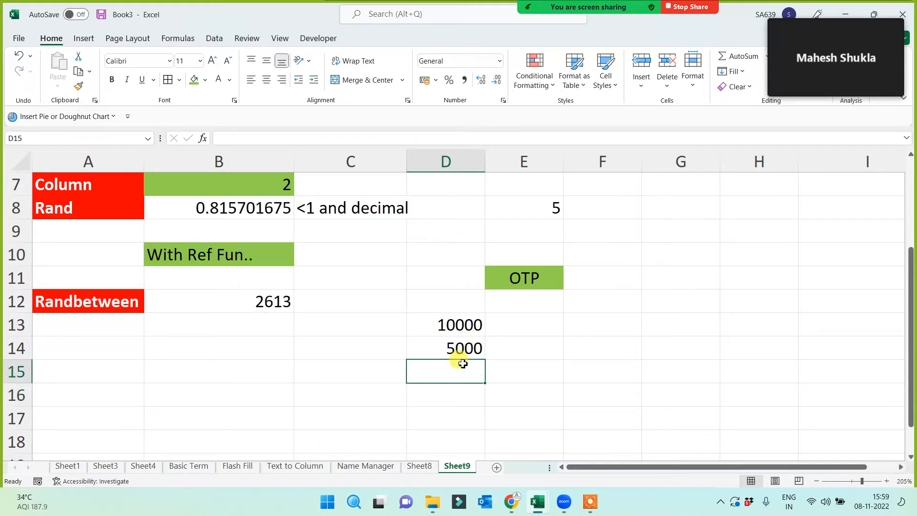
{"action": "left_click", "coordinate": [196, 305]}
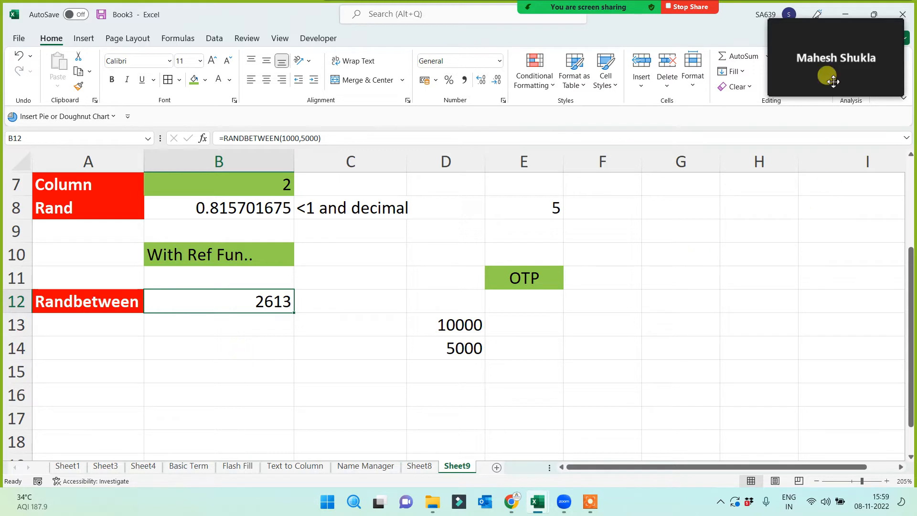
{"action": "left_click", "coordinate": [810, 13]}
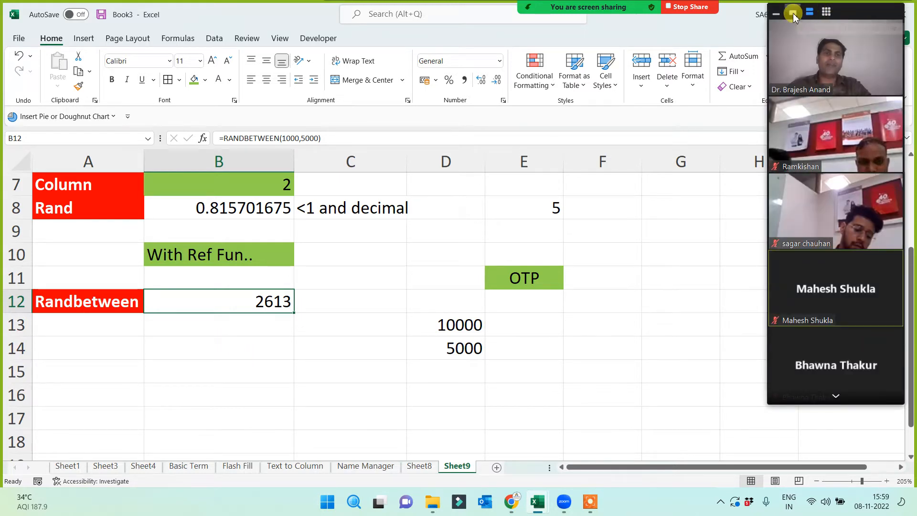
{"action": "left_click", "coordinate": [810, 13]}
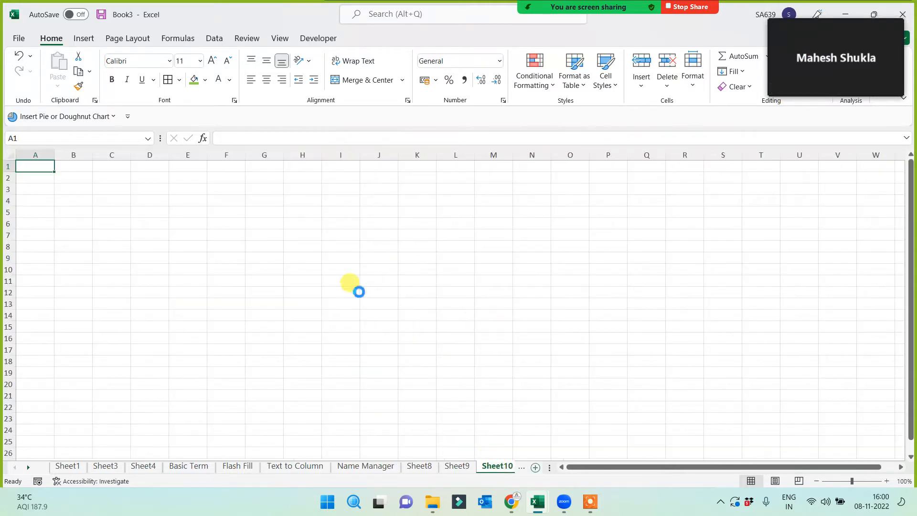
- Apply All Borders to the range A1:P19 on Sheet10
{"action": "left_click_drag", "start_coordinate": [39, 169], "coordinate": [779, 431]}
{"action": "left_click", "coordinate": [168, 80]}
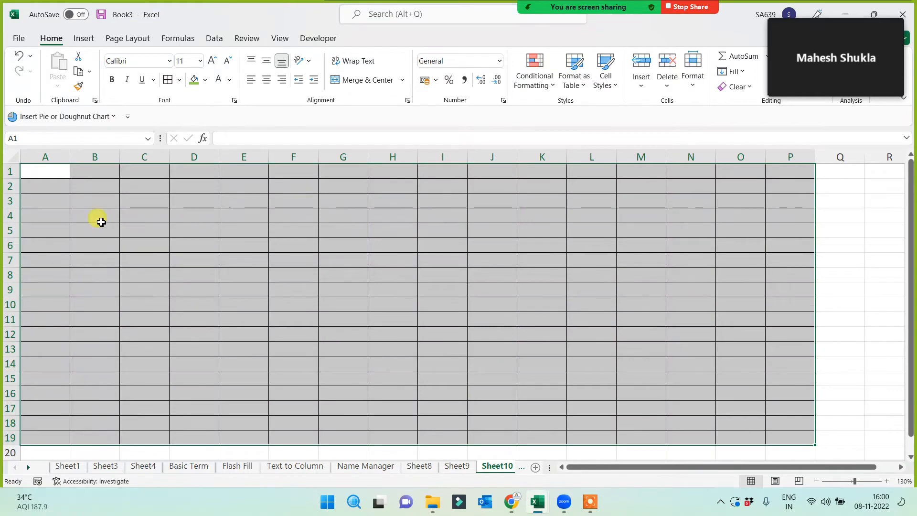
{"action": "left_click", "coordinate": [44, 170]}
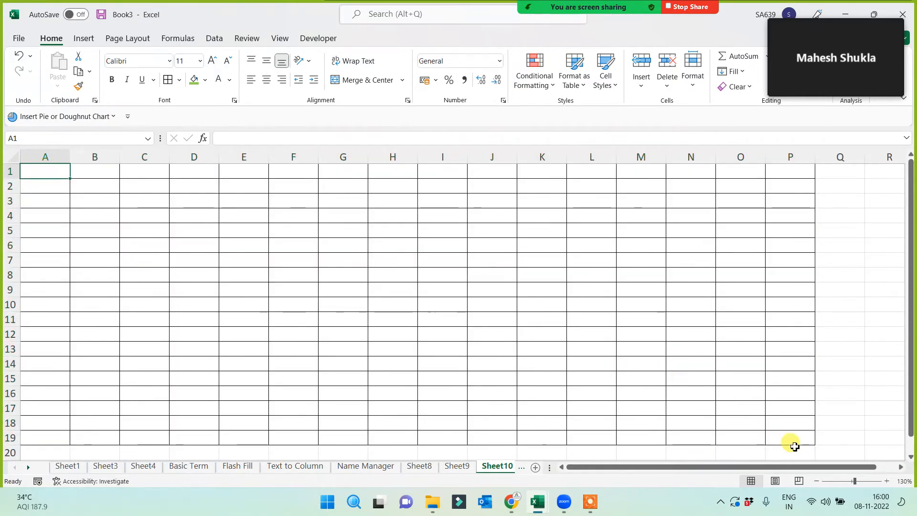
{"action": "left_click", "coordinate": [794, 442]}
{"action": "left_click", "coordinate": [53, 172]}
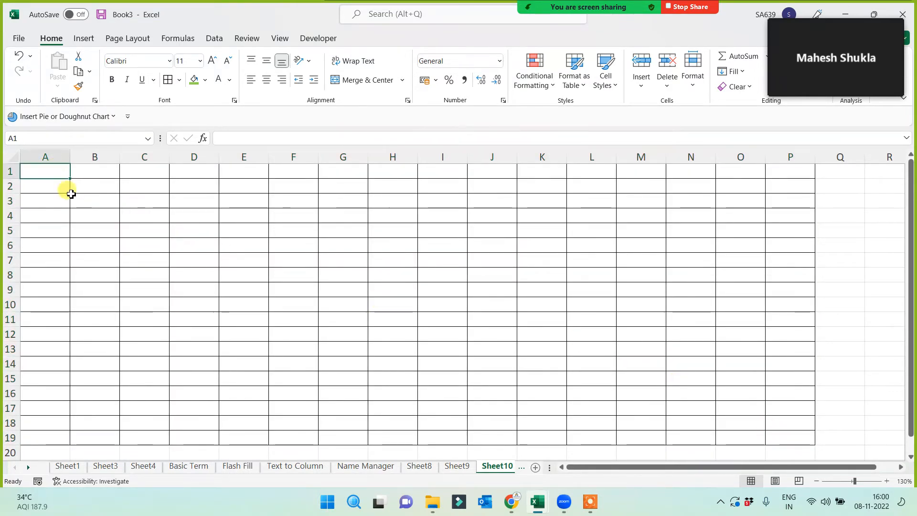
{"action": "type", "text": "234332"}
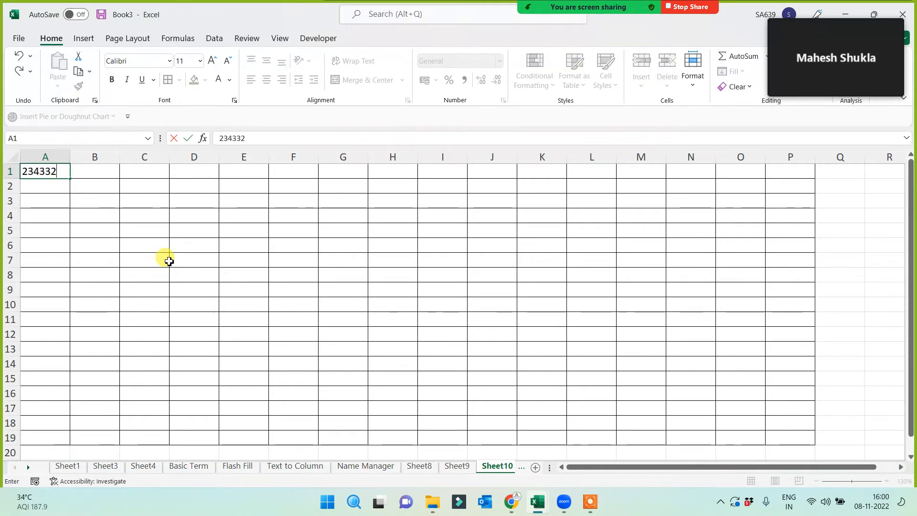
{"action": "key", "text": "Return"}
{"action": "type", "text": "234343"}
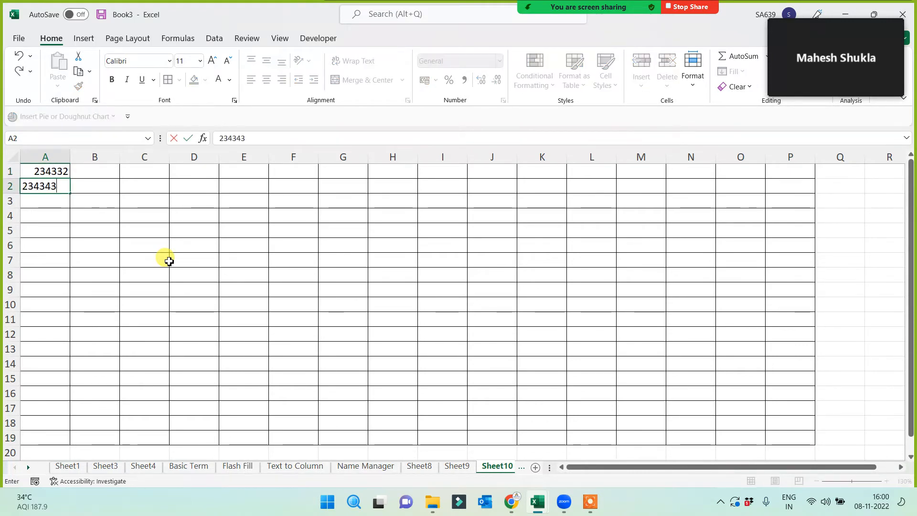
{"action": "key", "text": "Return"}
{"action": "type", "text": "643564"}
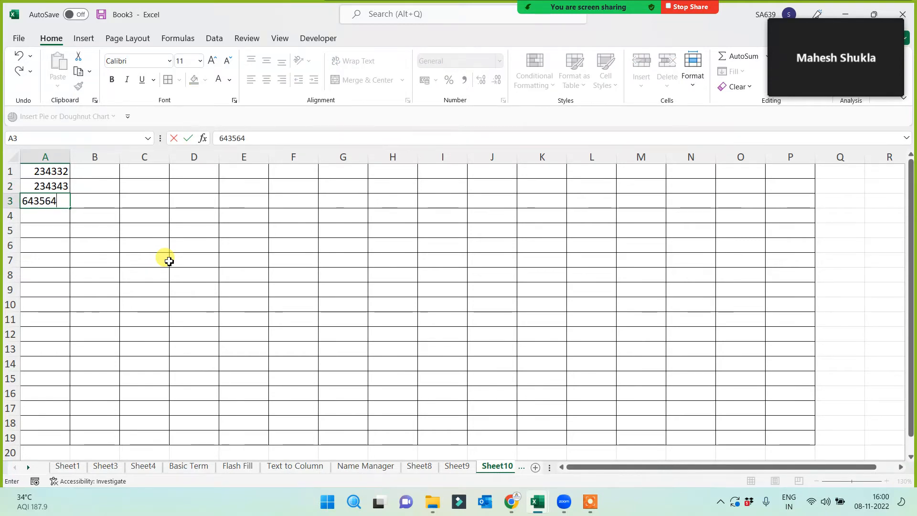
{"action": "key", "text": "Return"}
{"action": "type", "text": "8876665"}
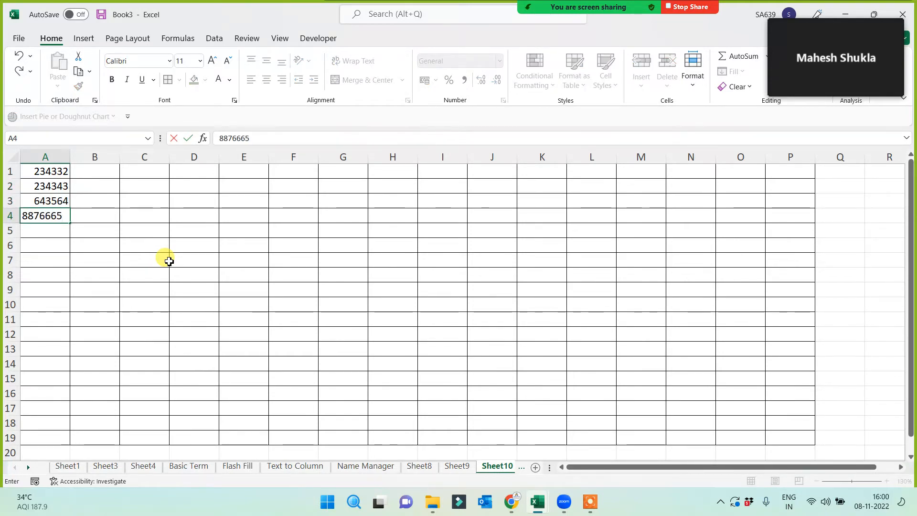
{"action": "key", "text": "BackSpace"}
{"action": "key", "text": "Return"}
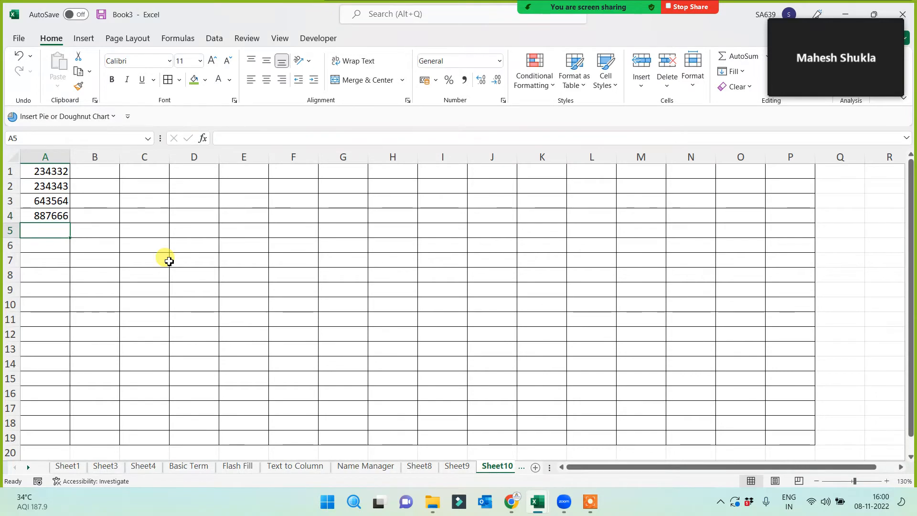
{"action": "type", "text": "234333"}
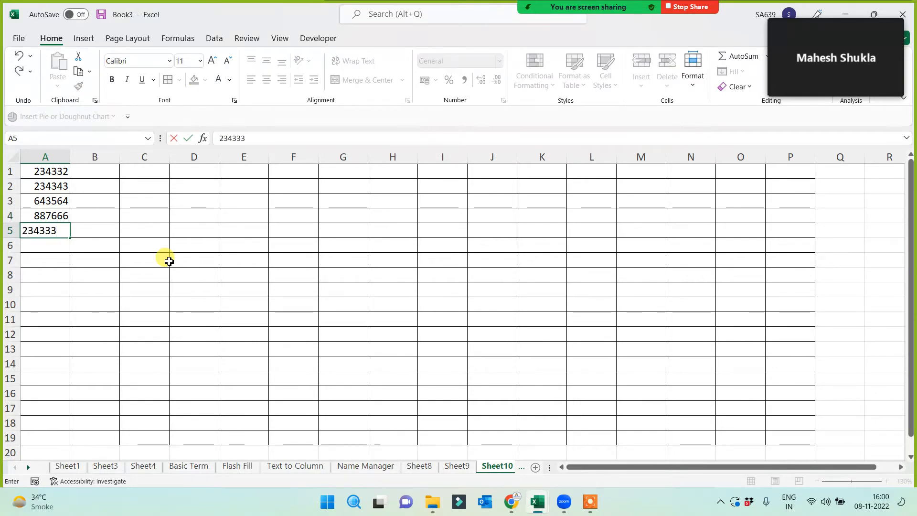
{"action": "key", "text": "Return"}
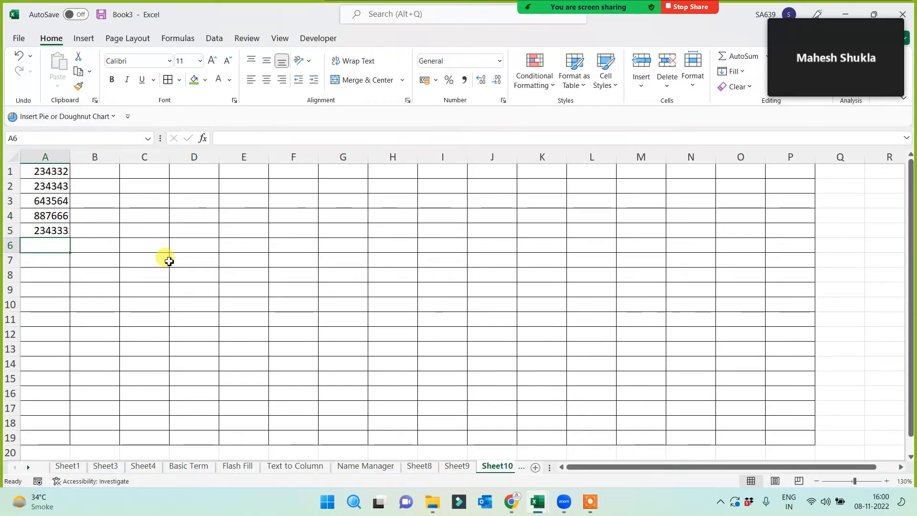
{"action": "left_click_drag", "start_coordinate": [61, 168], "coordinate": [779, 439]}
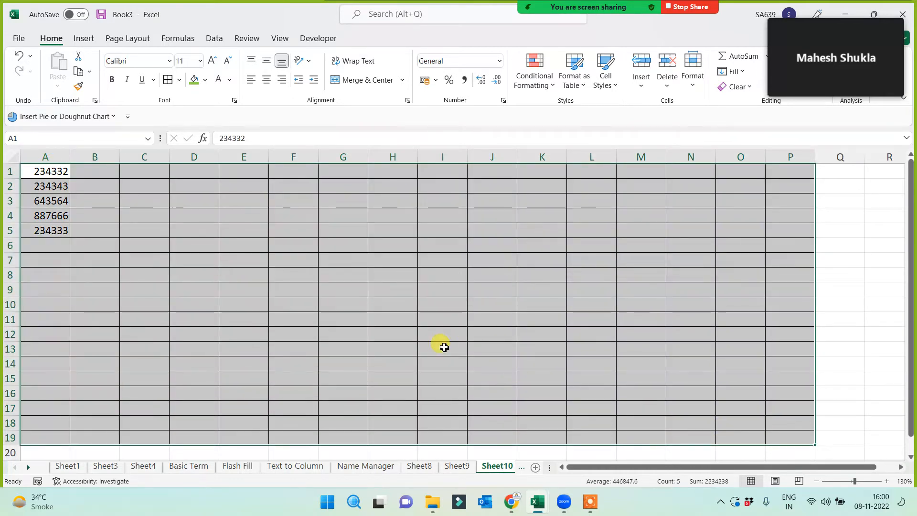
{"action": "key", "text": "Delete"}
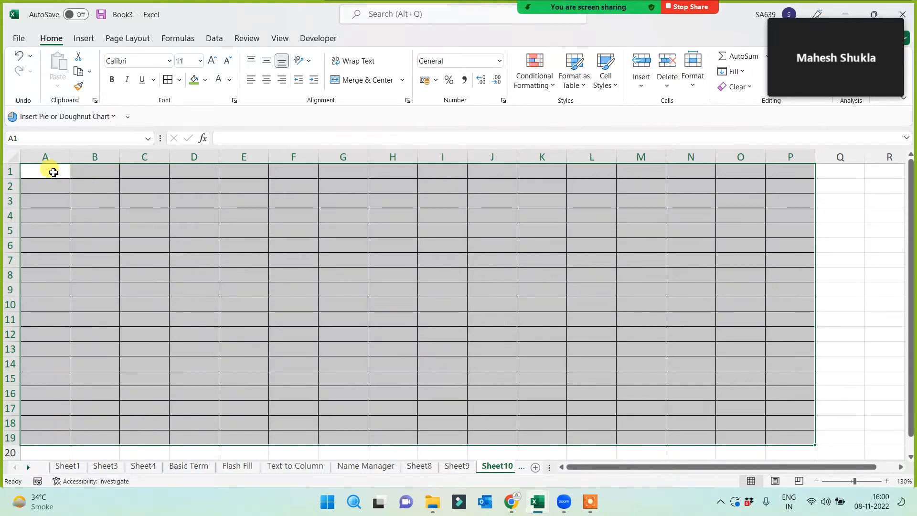
- Enter =RANDBETWEEN(100000,1000000) in cell A1
{"action": "left_click_drag", "start_coordinate": [53, 170], "coordinate": [782, 440]}
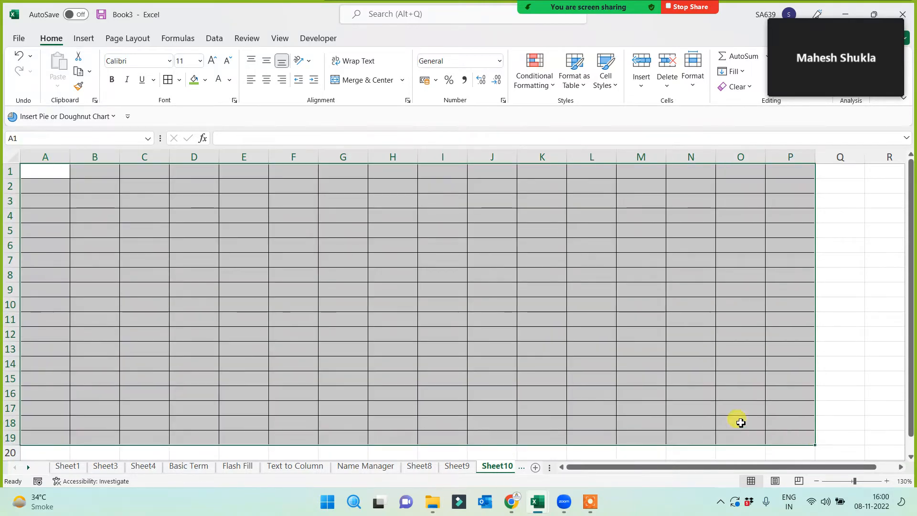
{"action": "left_click", "coordinate": [42, 167]}
{"action": "type", "text": "=rand"}
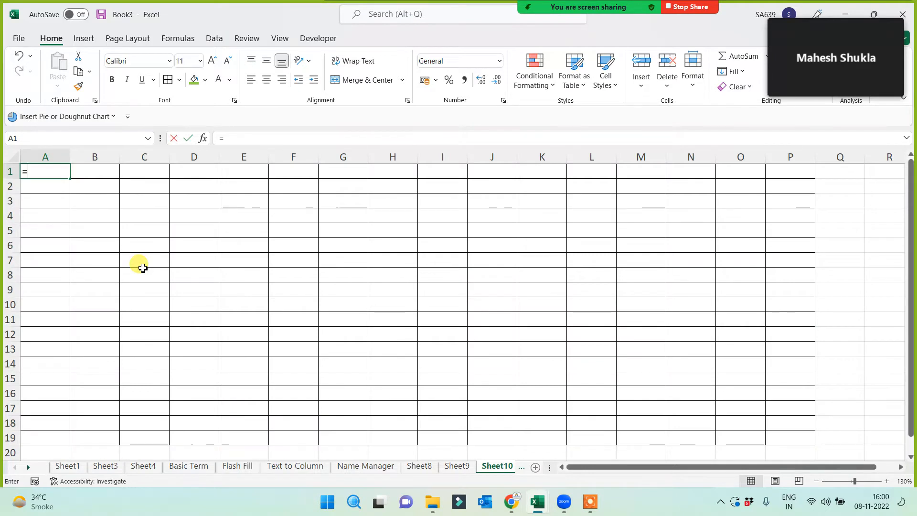
{"action": "key", "text": "Down"}
{"action": "key", "text": "Down"}
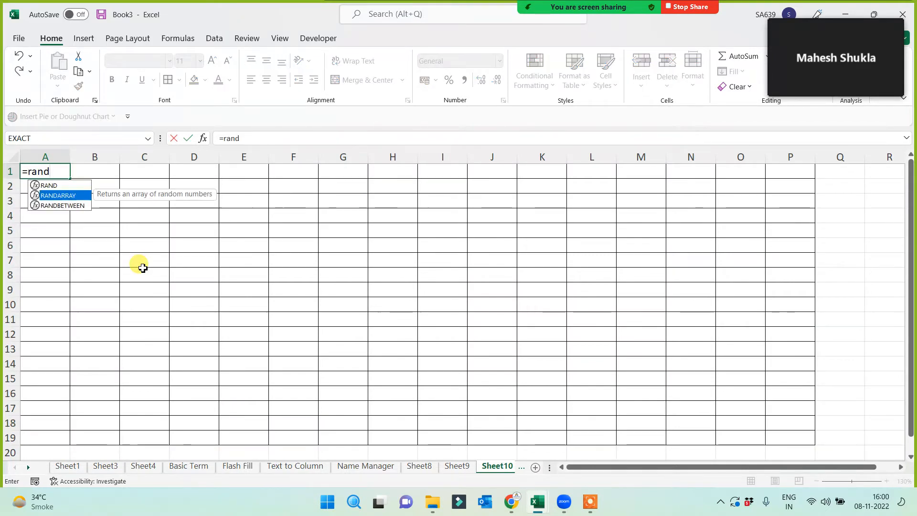
{"action": "key", "text": "Tab"}
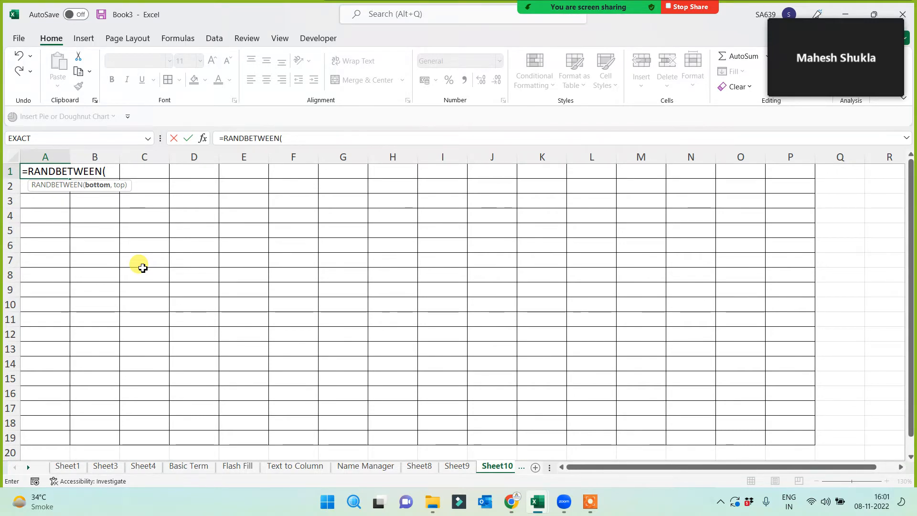
{"action": "type", "text": "100"}
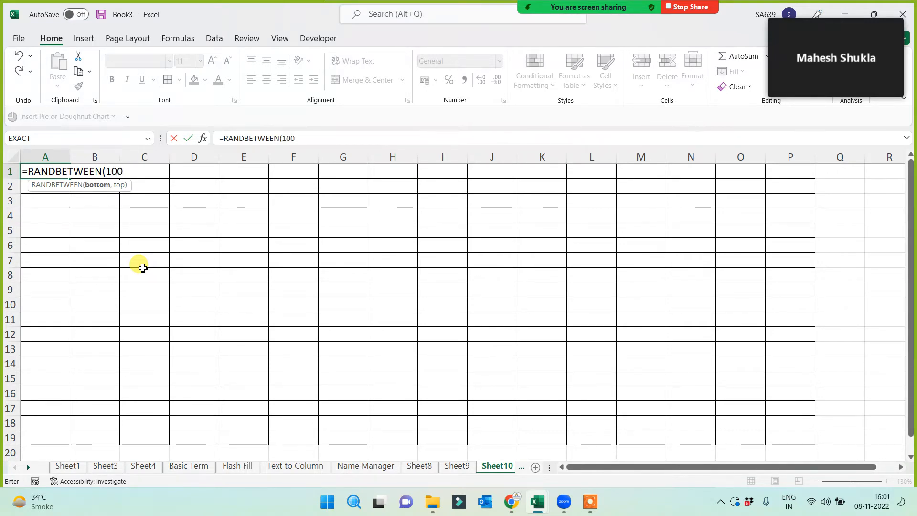
{"action": "type", "text": "000"}
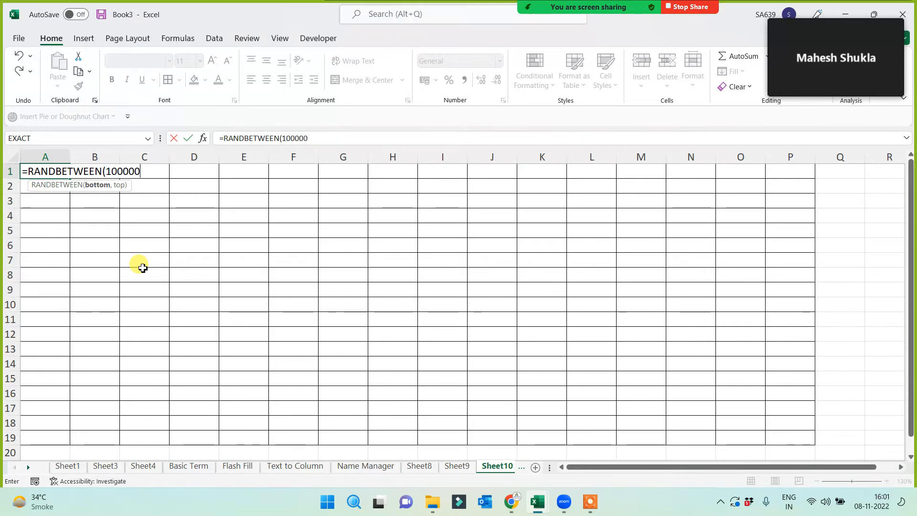
{"action": "type", "text": ",1"}
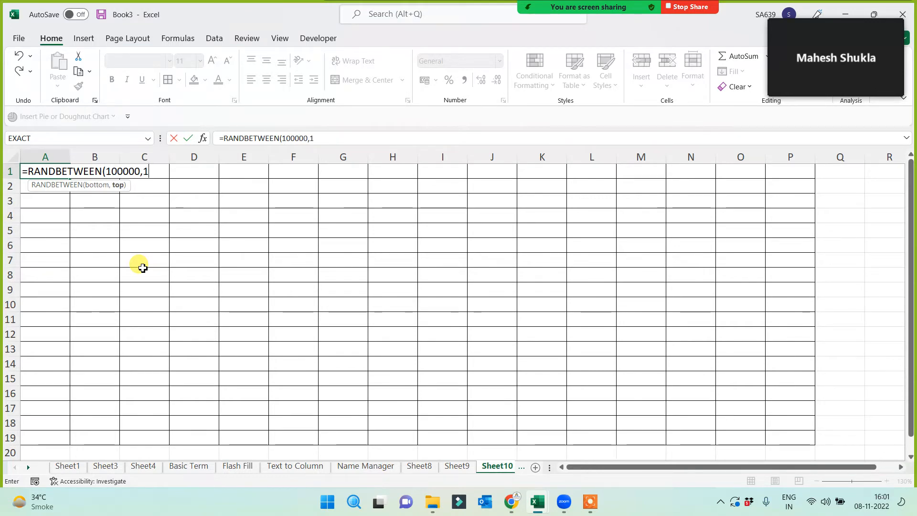
{"action": "type", "text": "000000"}
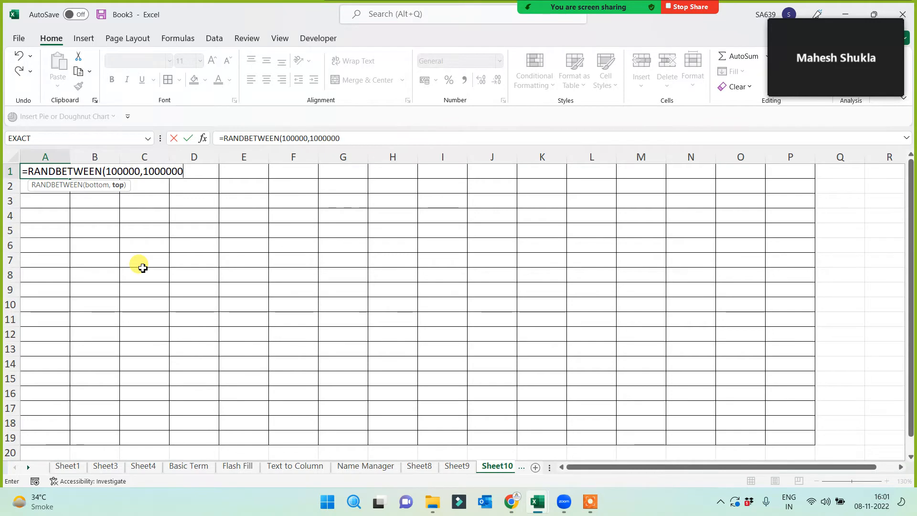
{"action": "type", "text": ")"}
{"action": "key", "text": "Return"}
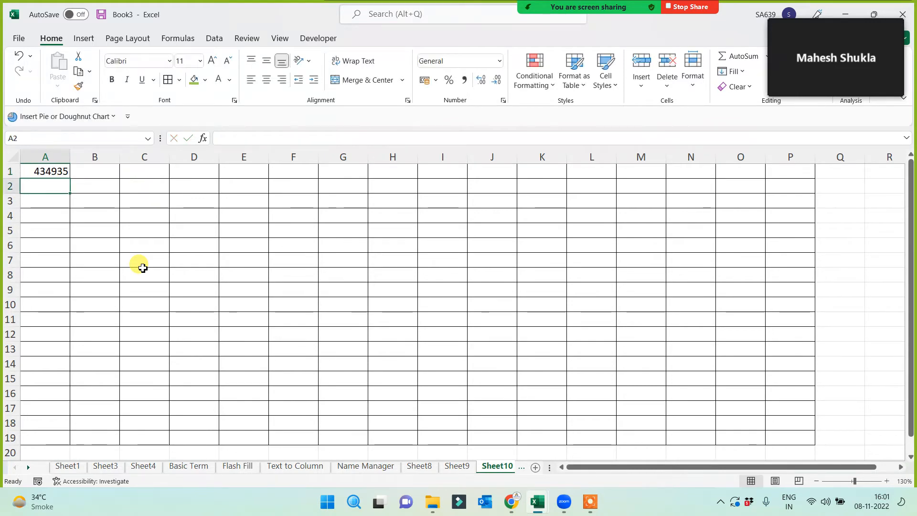
- Fill the A1 formula across to column P and down to row 19
{"action": "left_click", "coordinate": [41, 171]}
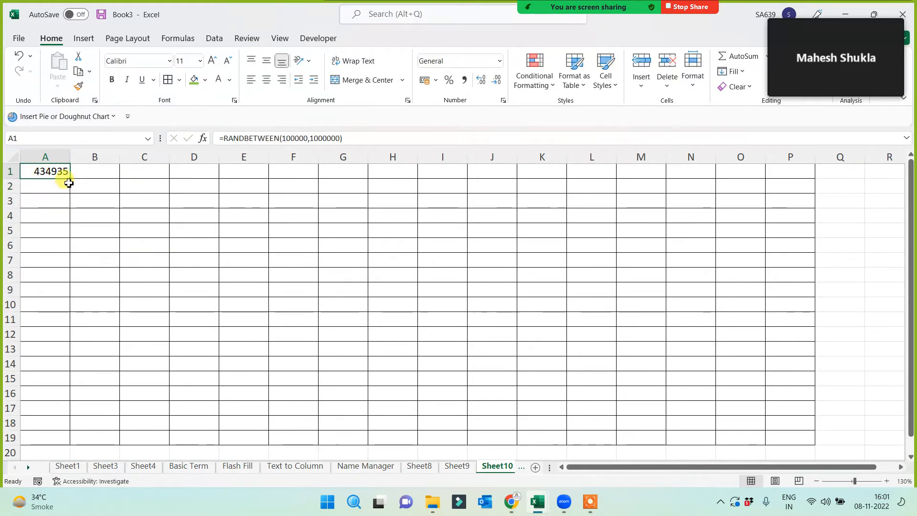
{"action": "left_click_drag", "start_coordinate": [69, 181], "coordinate": [801, 186]}
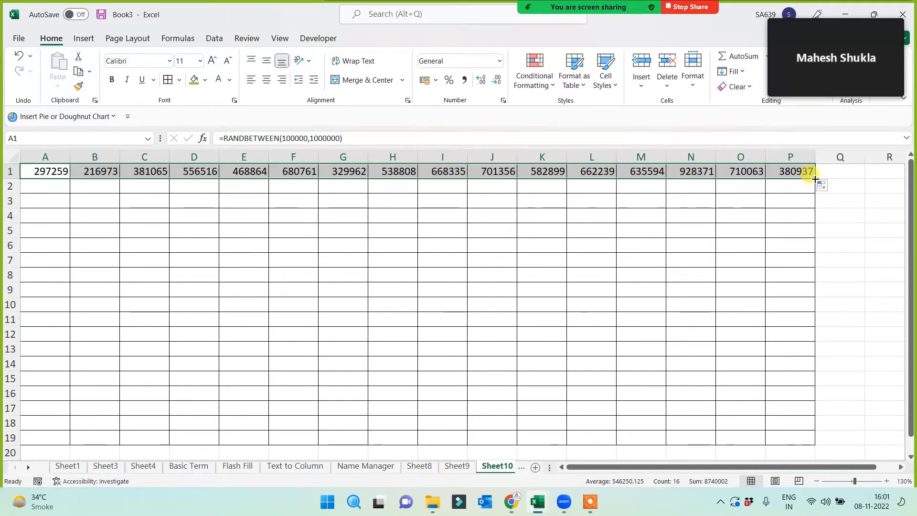
{"action": "mouse_move", "coordinate": [814, 179]}
{"action": "left_mouse_down"}
{"action": "mouse_move", "coordinate": [798, 433]}
{"action": "mouse_move", "coordinate": [663, 391]}
{"action": "left_mouse_up"}
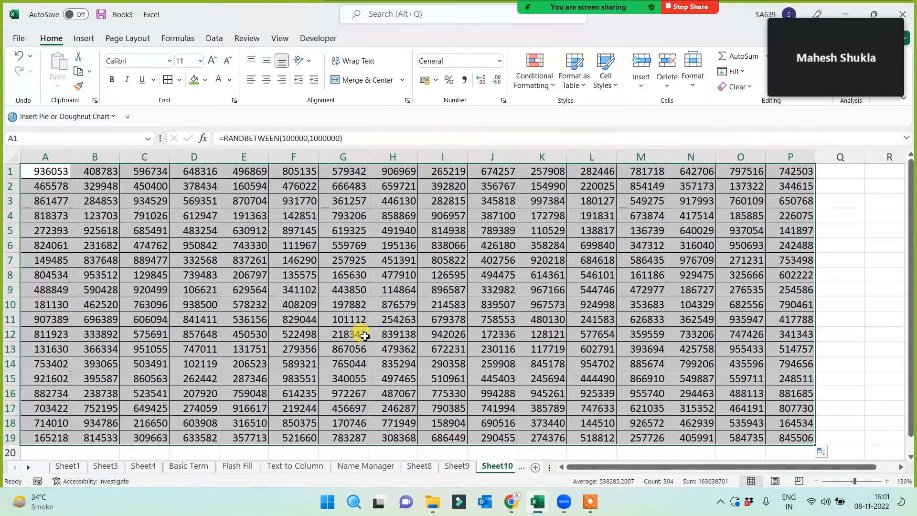
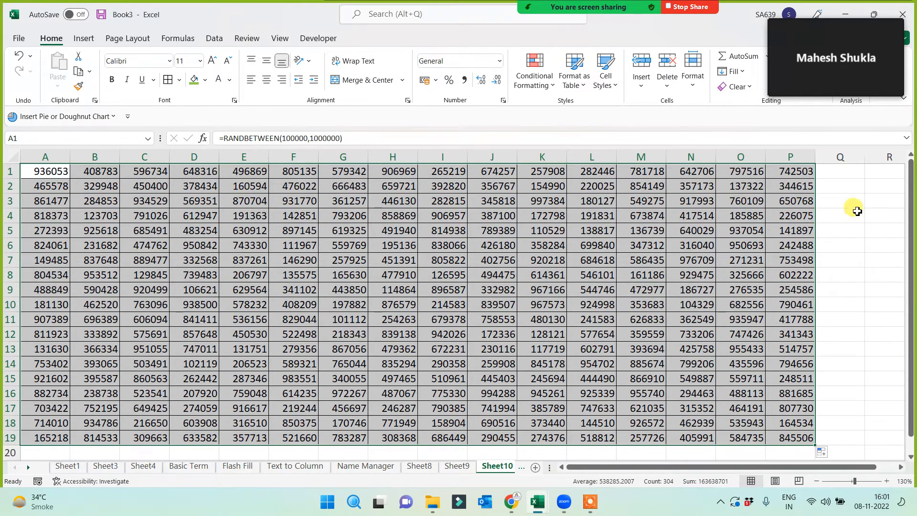
- Centre-align the random numbers in A1:P19 on Sheet10, then move to Sheet9
{"action": "left_click", "coordinate": [851, 204]}
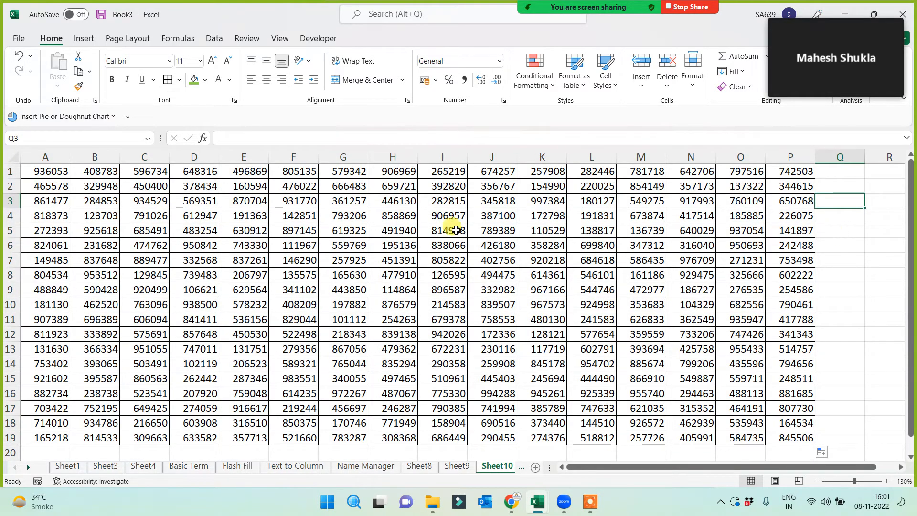
{"action": "left_click", "coordinate": [47, 172]}
{"action": "left_click_drag", "start_coordinate": [106, 200], "coordinate": [802, 438]}
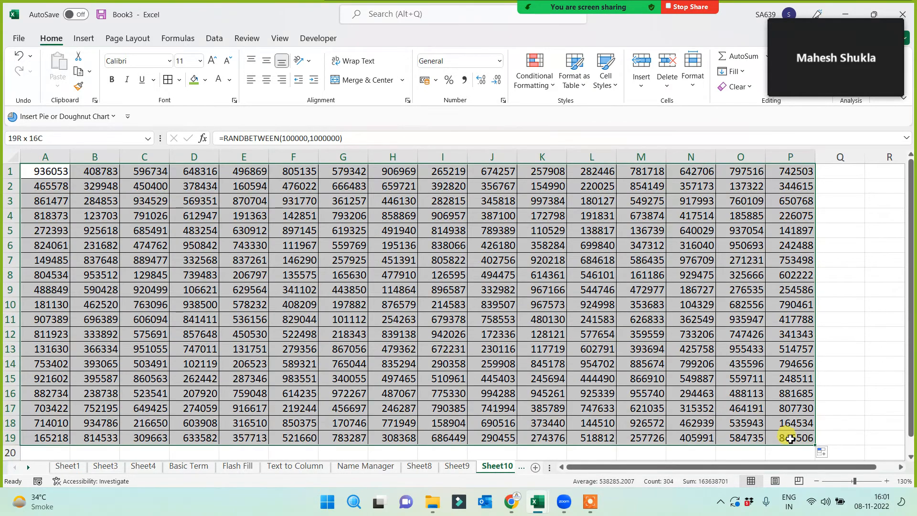
{"action": "left_click", "coordinate": [267, 83]}
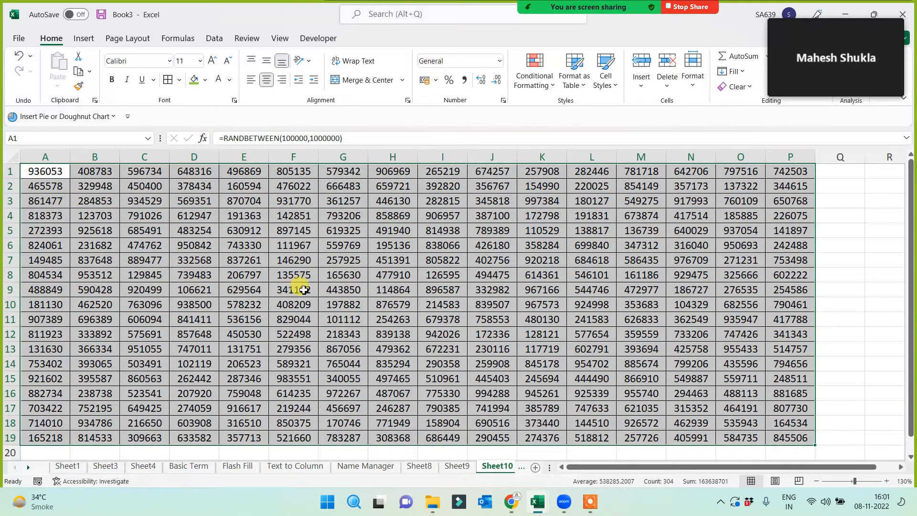
{"action": "left_click", "coordinate": [461, 465]}
- Type 'sdf' test entries on Sheet9 to trigger recalculation, then delete them
{"action": "left_click", "coordinate": [108, 311]}
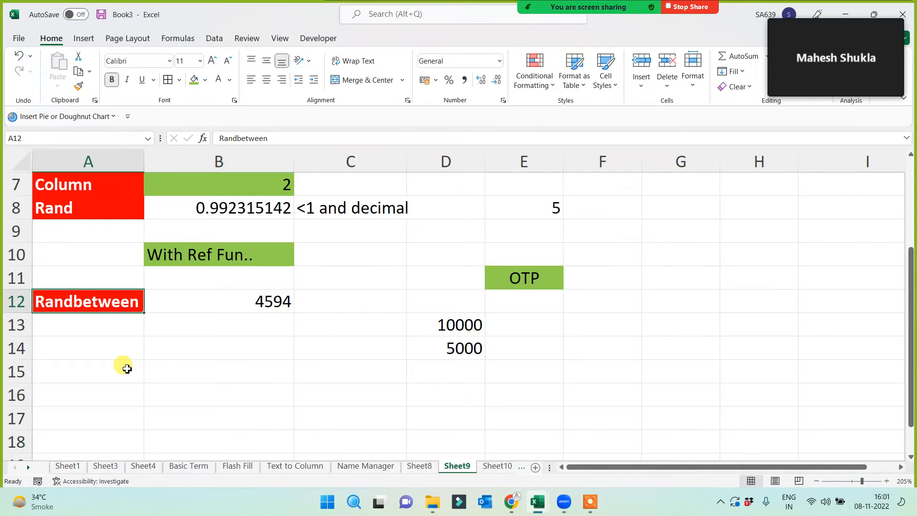
{"action": "left_click", "coordinate": [367, 397]}
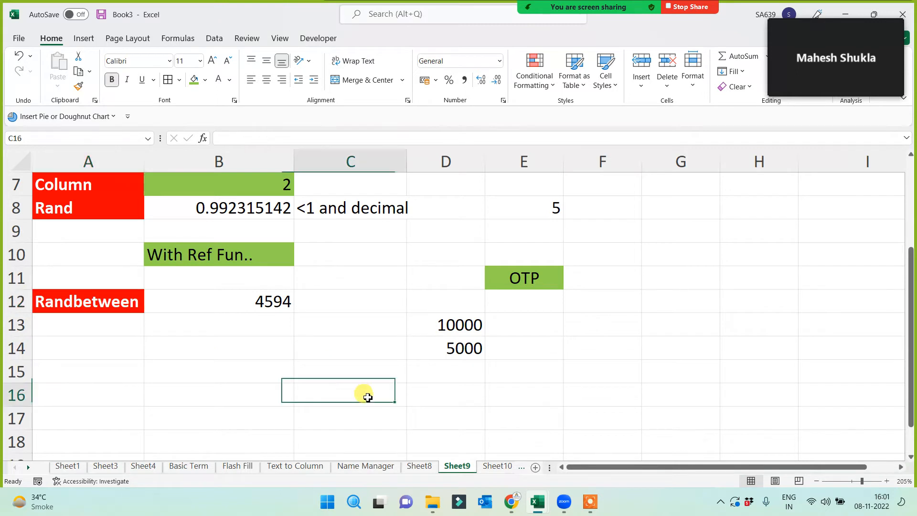
{"action": "left_click", "coordinate": [450, 411]}
{"action": "left_click", "coordinate": [513, 399]}
{"action": "type", "text": "sdf"}
{"action": "left_click", "coordinate": [568, 373]}
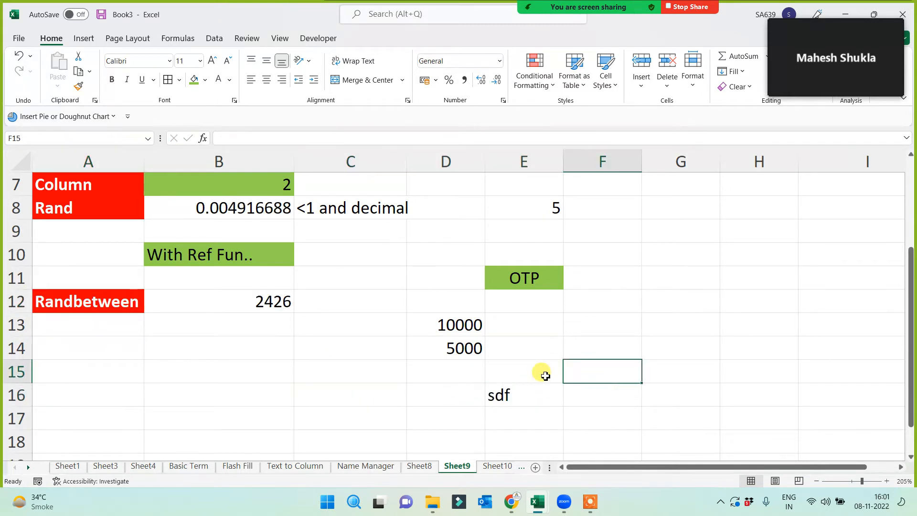
{"action": "type", "text": "sdf"}
{"action": "left_click", "coordinate": [436, 400]}
{"action": "left_click_drag", "start_coordinate": [454, 374], "coordinate": [581, 389]}
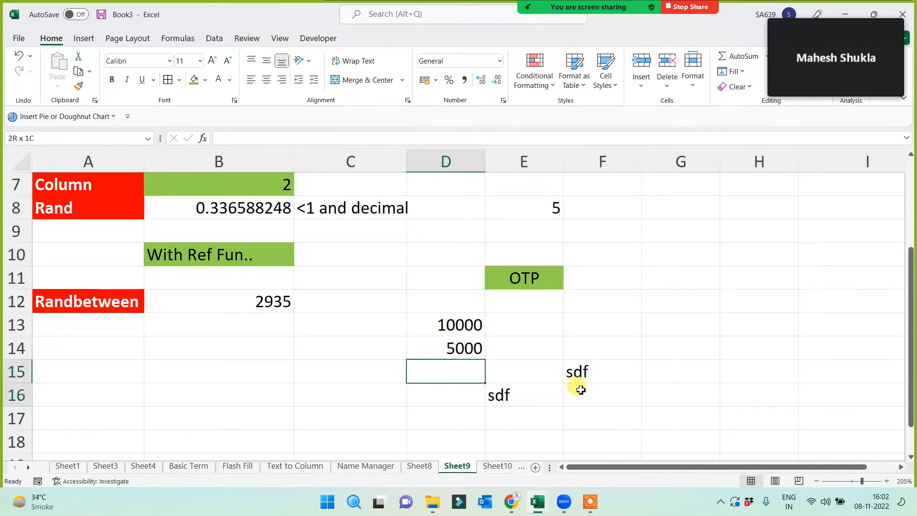
{"action": "key", "text": "Delete"}
- On Sheet10, enter 'sdf' test text in column Q and clear Q5:Q13 again
{"action": "left_click", "coordinate": [521, 467]}
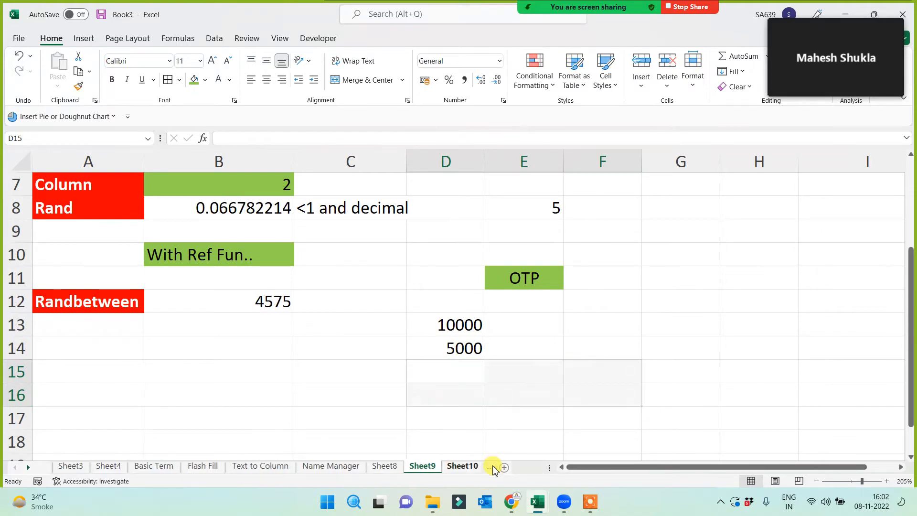
{"action": "left_click", "coordinate": [470, 467]}
{"action": "left_click", "coordinate": [842, 246]}
{"action": "type", "text": "sdf"}
{"action": "left_click", "coordinate": [853, 322]}
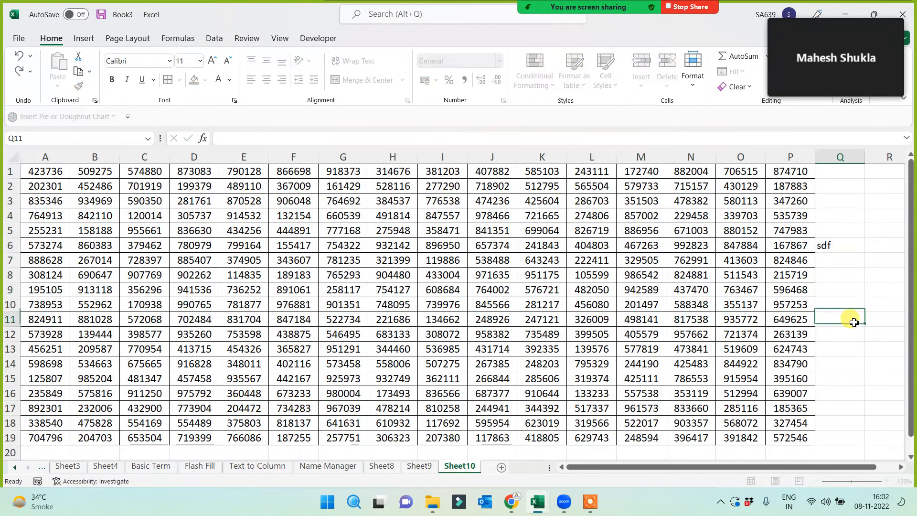
{"action": "type", "text": "sdf"}
{"action": "key", "text": "Return"}
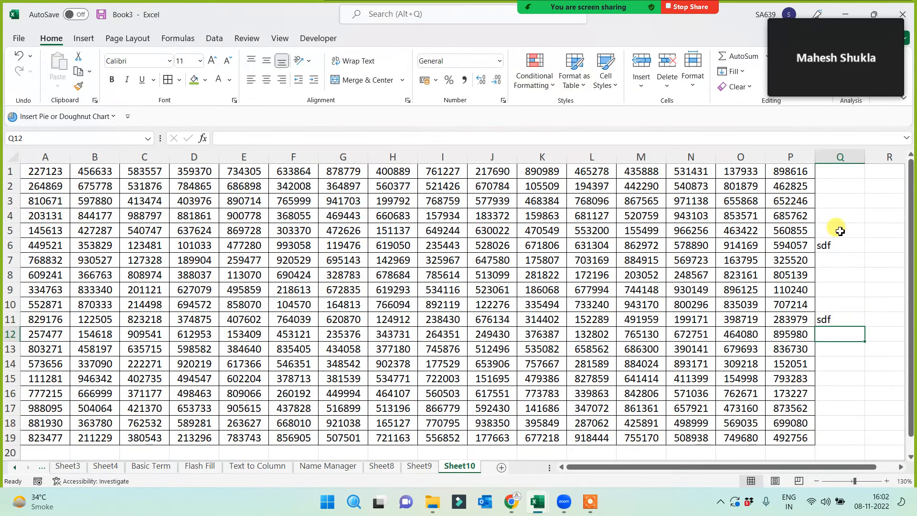
{"action": "left_click_drag", "start_coordinate": [841, 231], "coordinate": [844, 357]}
{"action": "key", "text": "Delete"}
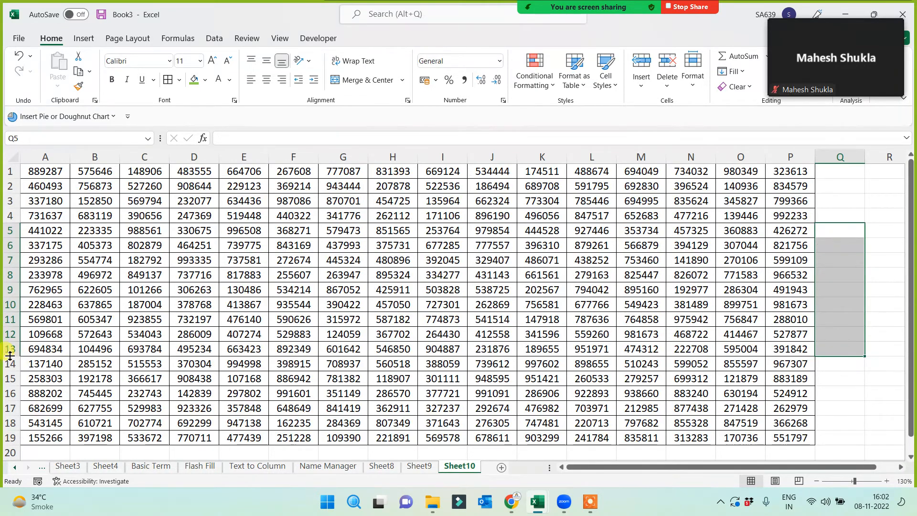
- Clear the contents of rows 13 to 19 and columns I through Q
{"action": "left_click_drag", "start_coordinate": [9, 348], "coordinate": [8, 438]}
{"action": "key", "text": "Delete"}
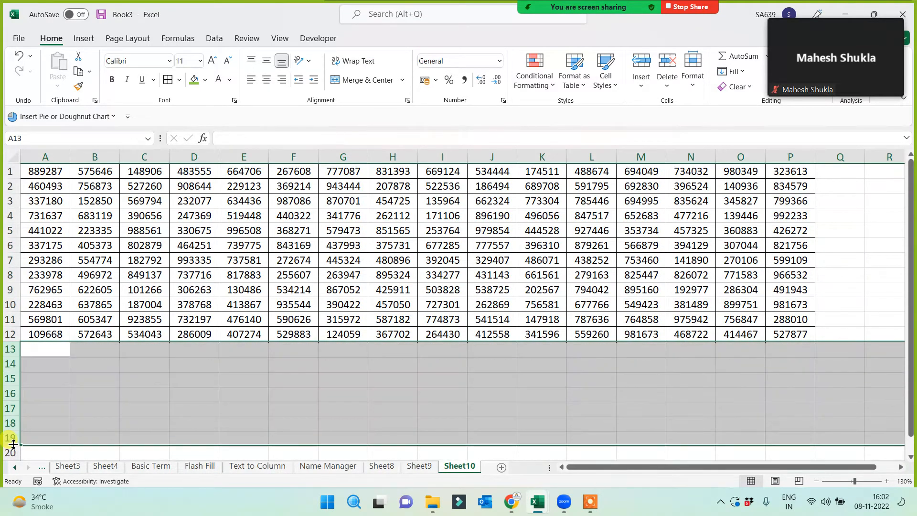
{"action": "left_click_drag", "start_coordinate": [443, 156], "coordinate": [819, 178]}
{"action": "key", "text": "Delete"}
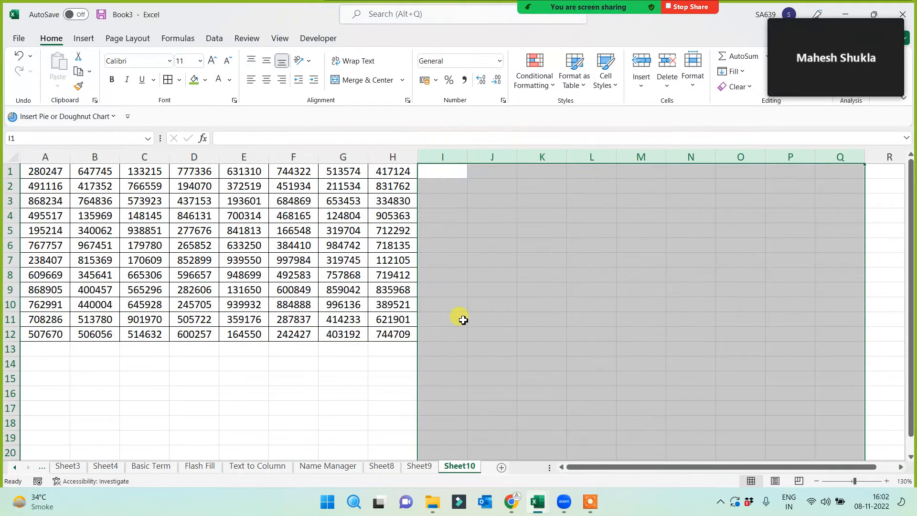
- Fill cell H4, holding a RANDBETWEEN formula, with green
{"action": "scroll", "coordinate": [465, 318], "scroll_direction": "up", "scroll_amount": 3, "text": "ctrl"}
{"action": "scroll", "coordinate": [467, 318], "scroll_direction": "up", "scroll_amount": 1, "text": "ctrl"}
{"action": "left_click_drag", "start_coordinate": [668, 467], "coordinate": [549, 477]}
{"action": "left_click", "coordinate": [667, 290]}
{"action": "left_click", "coordinate": [691, 254]}
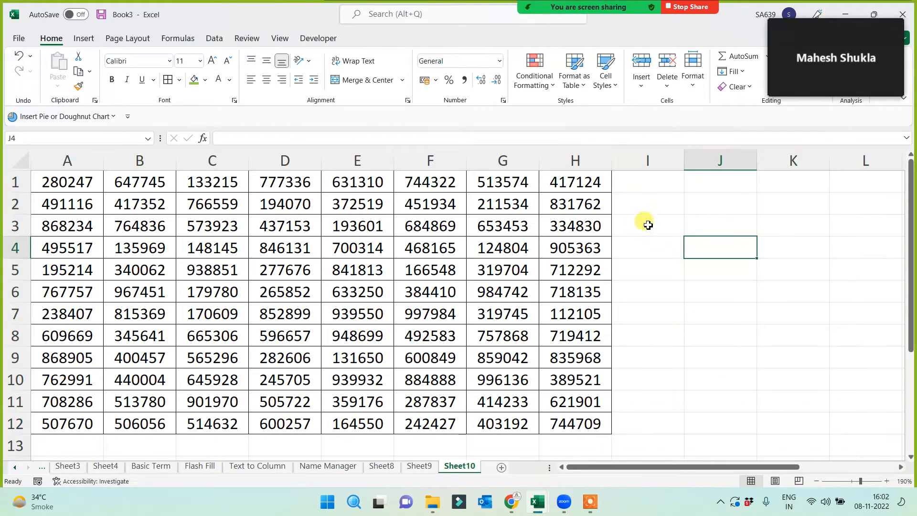
{"action": "left_click", "coordinate": [575, 245]}
{"action": "left_click", "coordinate": [193, 81]}
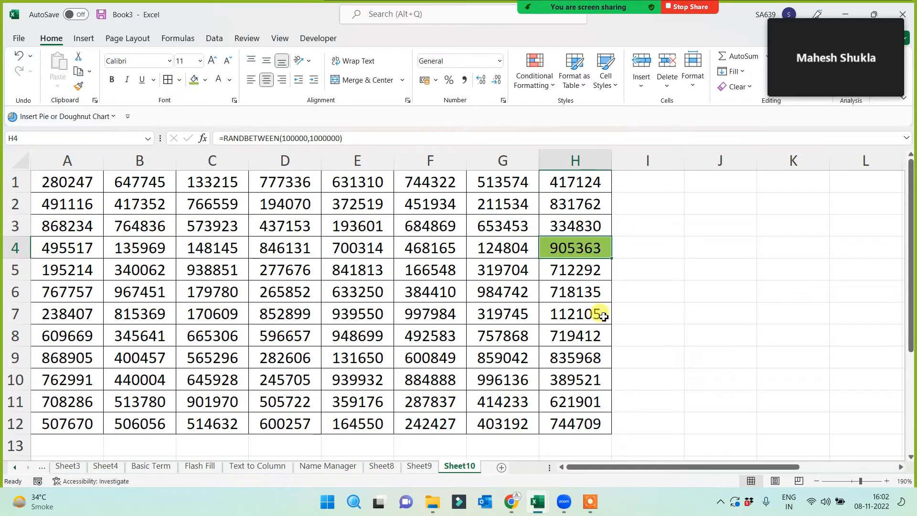
- Type 'sdf' test entries in columns J and K to show H4 recalculating
{"action": "left_click", "coordinate": [688, 274]}
{"action": "left_click", "coordinate": [559, 244]}
{"action": "left_click", "coordinate": [715, 268]}
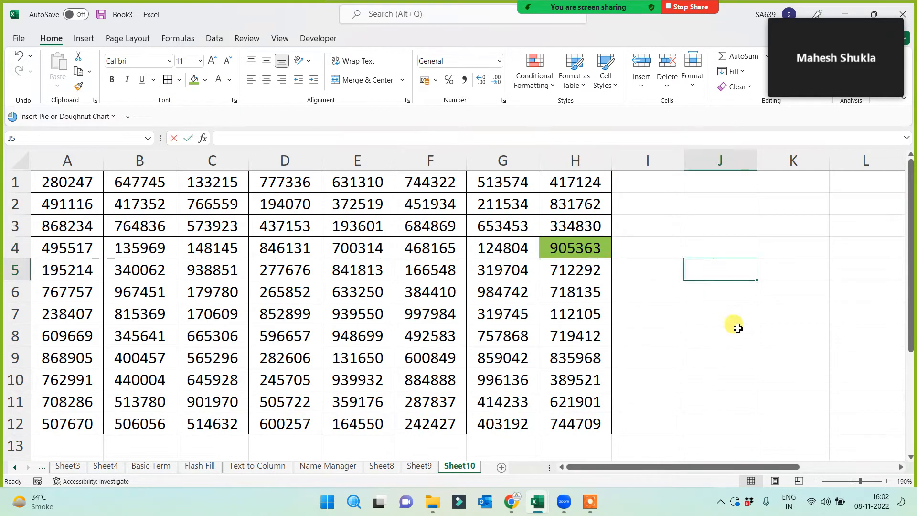
{"action": "type", "text": "sdf"}
{"action": "left_click", "coordinate": [734, 336]}
{"action": "type", "text": "sdfs"}
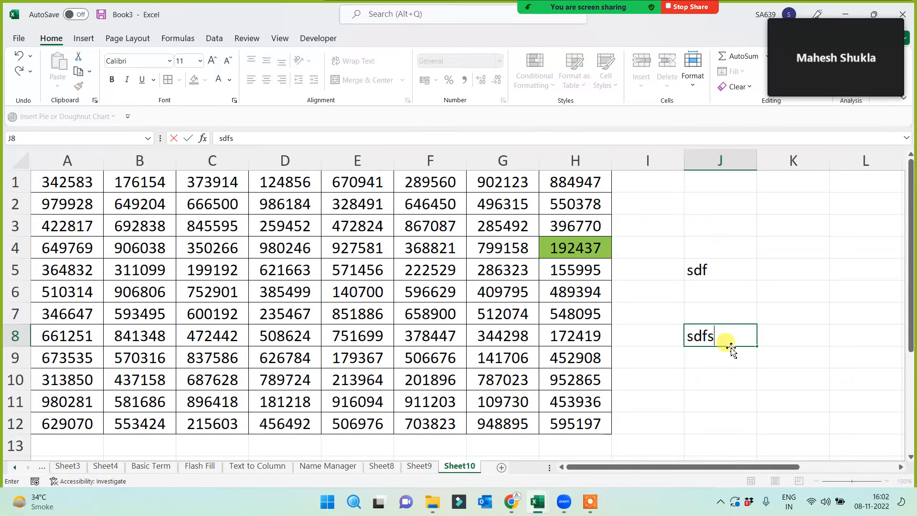
{"action": "left_click", "coordinate": [717, 371]}
{"action": "type", "text": "sdfs"}
{"action": "left_click", "coordinate": [759, 313]}
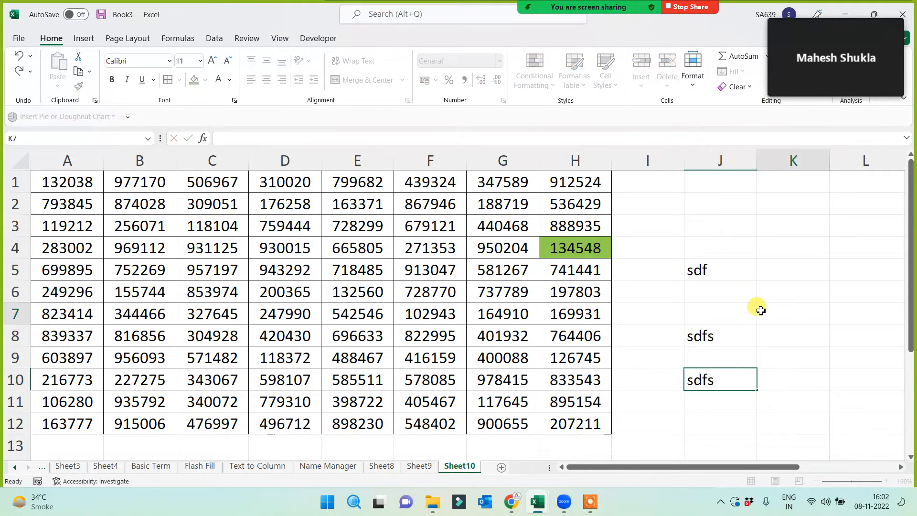
{"action": "type", "text": "sdf"}
{"action": "left_click", "coordinate": [764, 375]}
- Clear the test entries in J3:K10 and add a new blank sheet
{"action": "left_click_drag", "start_coordinate": [707, 232], "coordinate": [805, 389]}
{"action": "key", "text": "Delete"}
{"action": "left_click", "coordinate": [740, 362]}
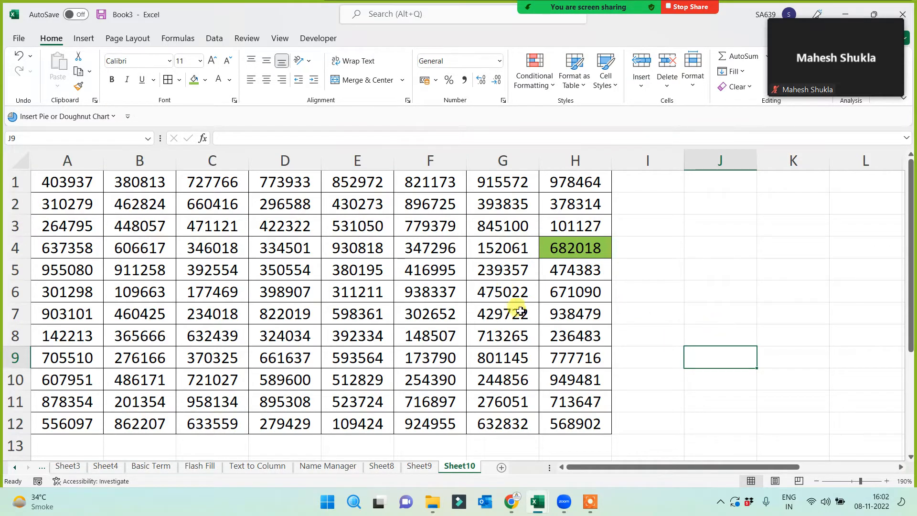
{"action": "left_click", "coordinate": [501, 467]}
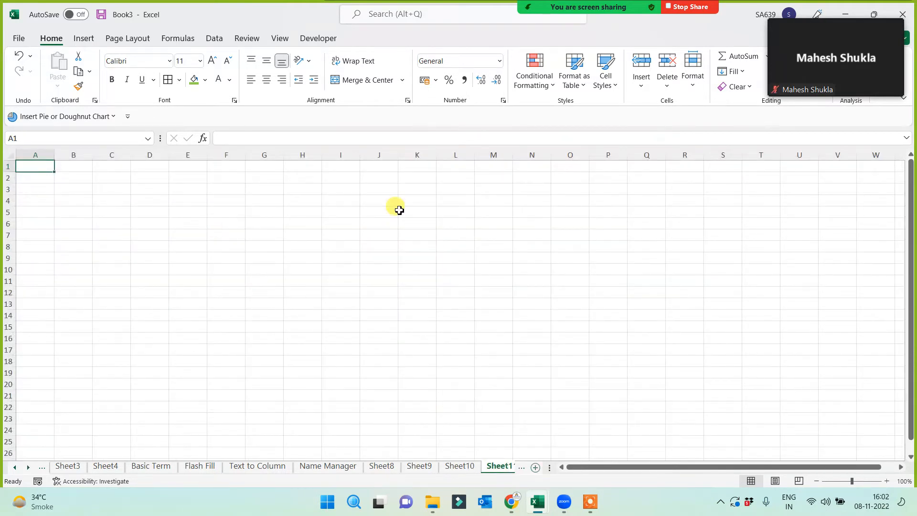
- Enter the note 'how to fix random data' in cell L1
{"action": "left_click", "coordinate": [464, 168]}
{"action": "type", "text": "how to fix"}
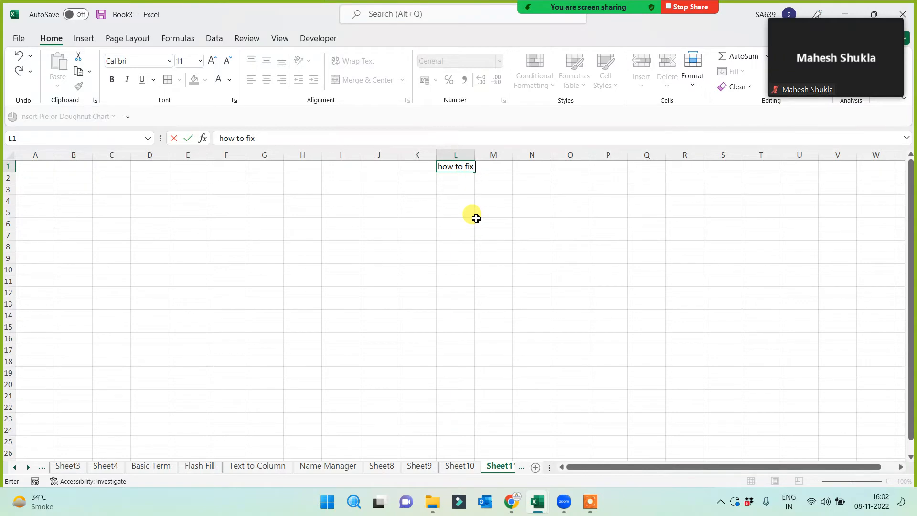
{"action": "type", "text": " random data"}
{"action": "left_click", "coordinate": [443, 223]}
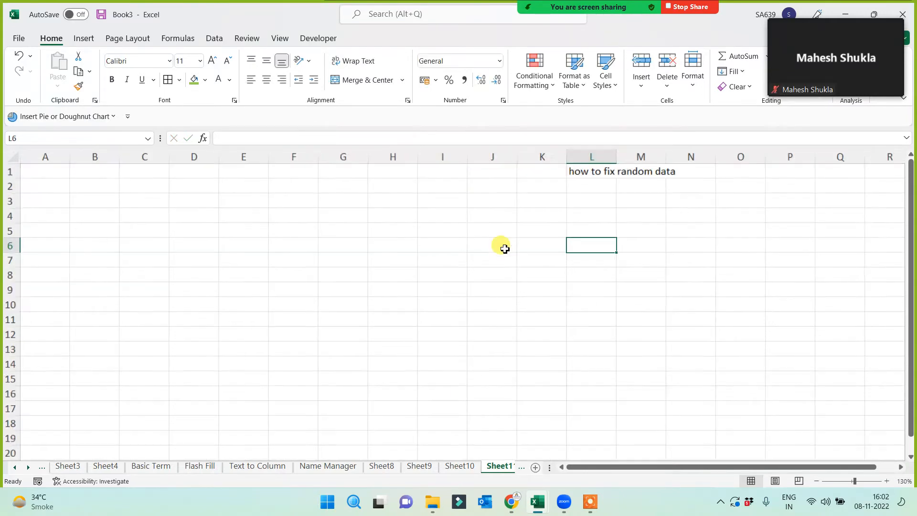
{"action": "scroll", "coordinate": [502, 246], "scroll_direction": "up", "scroll_amount": 3, "text": "ctrl"}
- Enter the heading 'paste special' in cell C1
{"action": "left_click", "coordinate": [387, 261]}
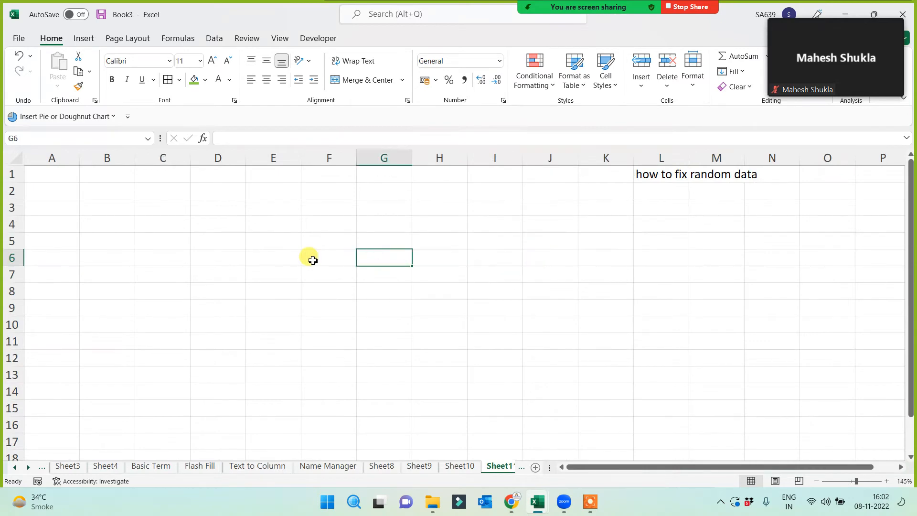
{"action": "left_click", "coordinate": [184, 180]}
{"action": "type", "text": "paste special"}
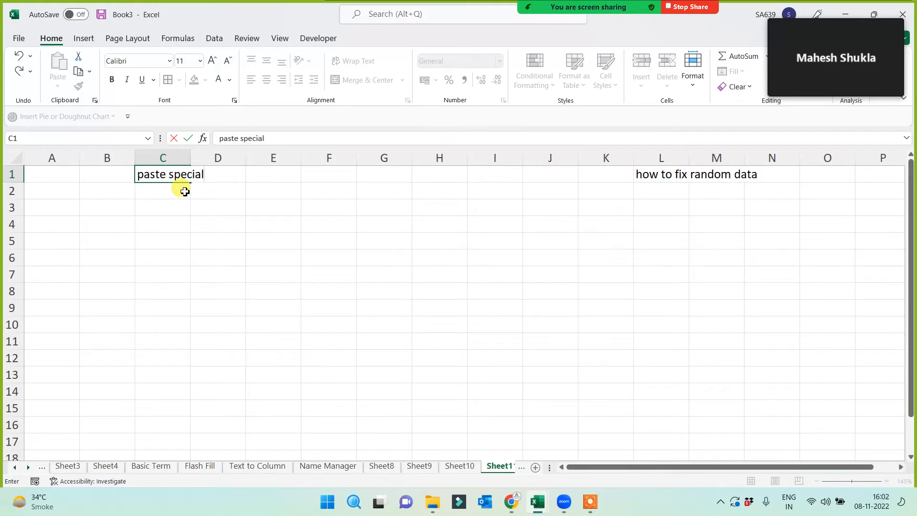
{"action": "left_click", "coordinate": [253, 256]}
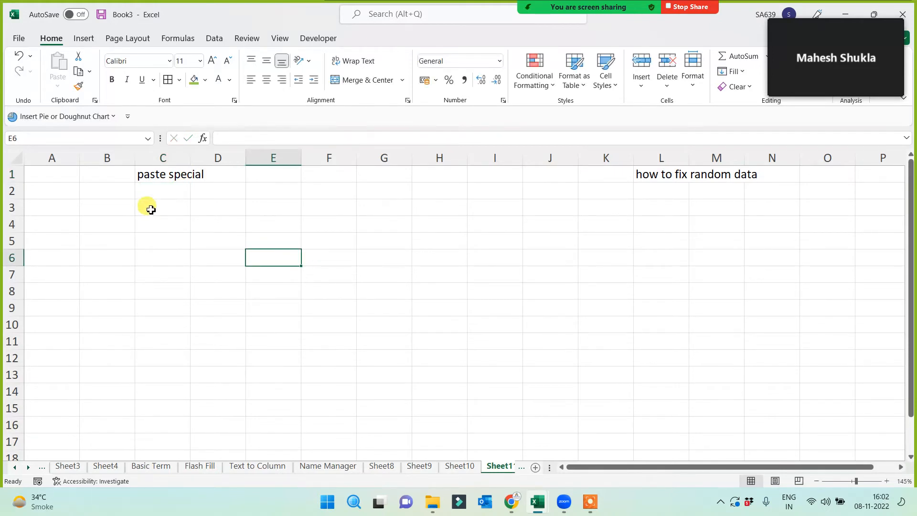
{"action": "left_click_drag", "start_coordinate": [148, 206], "coordinate": [664, 408]}
{"action": "left_click", "coordinate": [428, 328]}
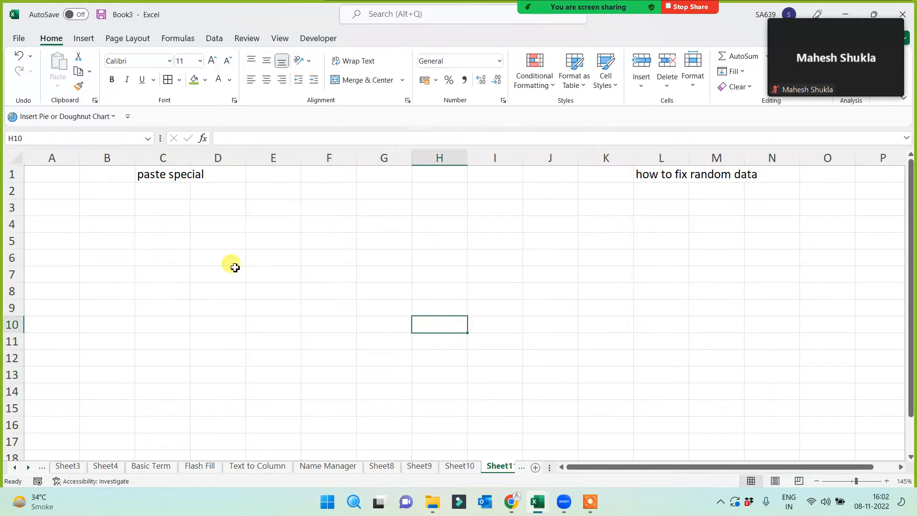
{"action": "left_click", "coordinate": [167, 212]}
{"action": "left_click", "coordinate": [244, 208]}
{"action": "left_click", "coordinate": [254, 188]}
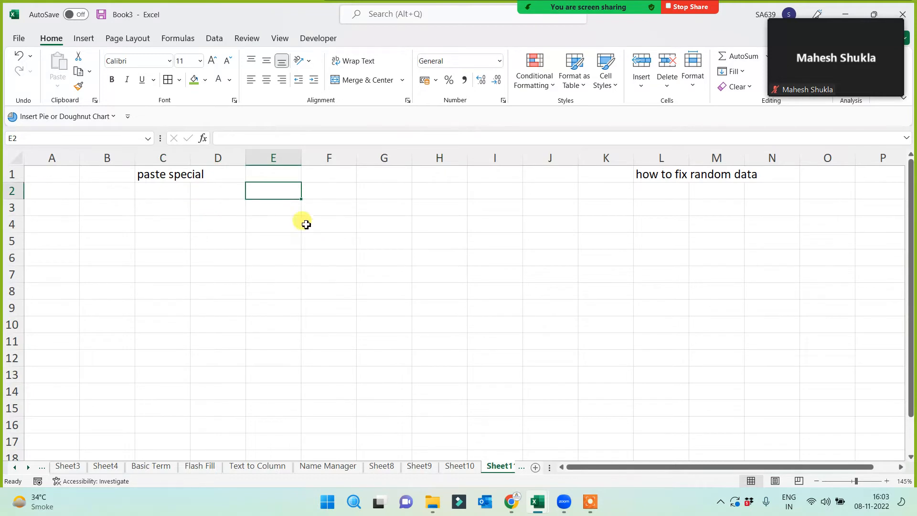
- Insert '5. Paste Special.jpg', resize it to 7 cm tall, and place it near column D
{"action": "left_click", "coordinate": [84, 39]}
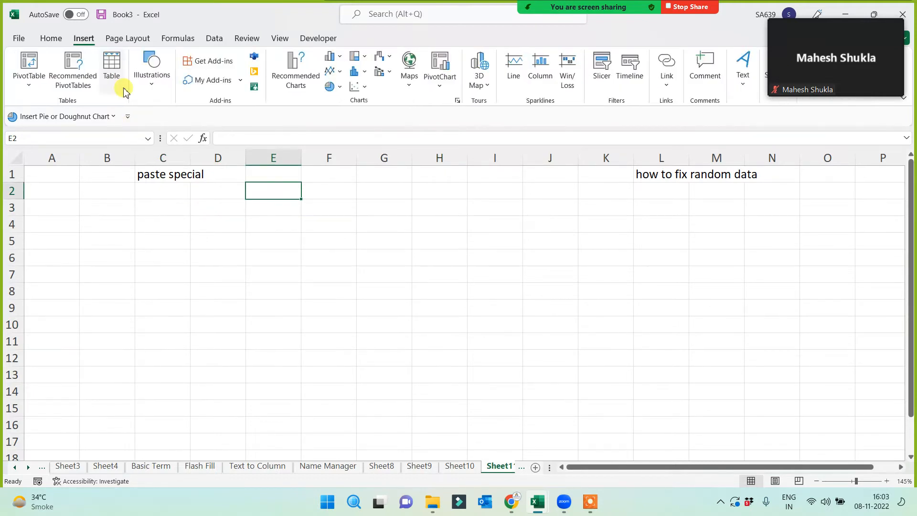
{"action": "left_click", "coordinate": [152, 74]}
{"action": "left_click", "coordinate": [154, 124]}
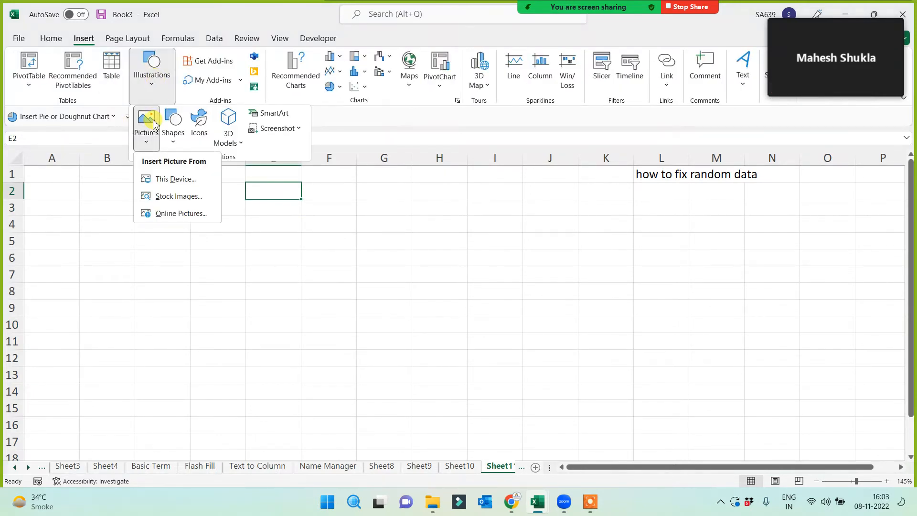
{"action": "left_click", "coordinate": [163, 179]}
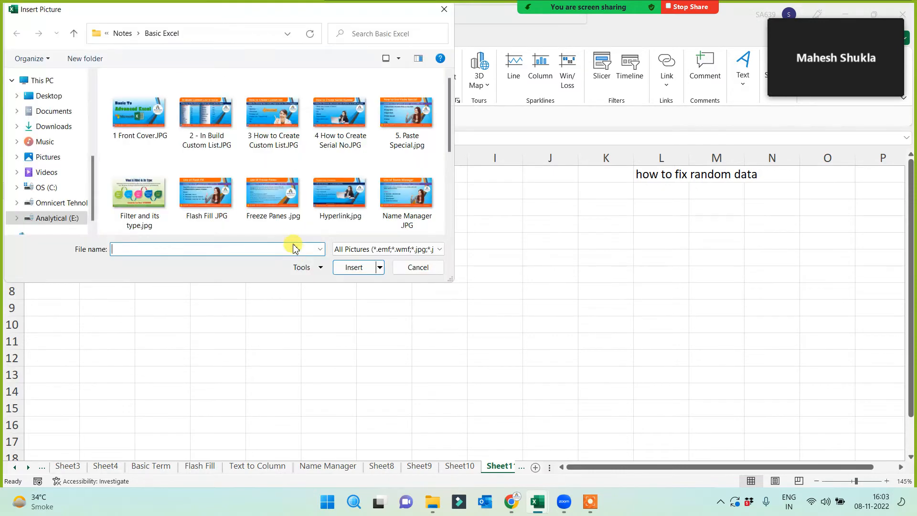
{"action": "double_click", "coordinate": [396, 113]}
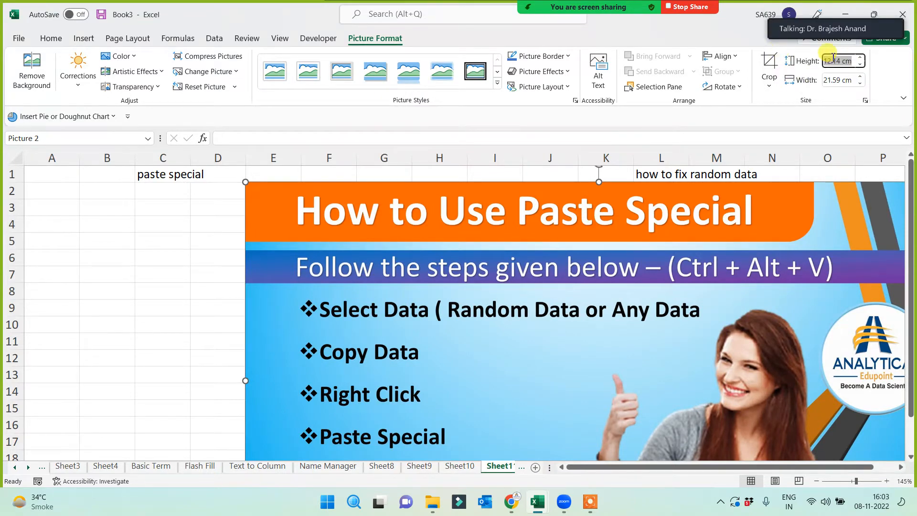
{"action": "key", "text": "Return"}
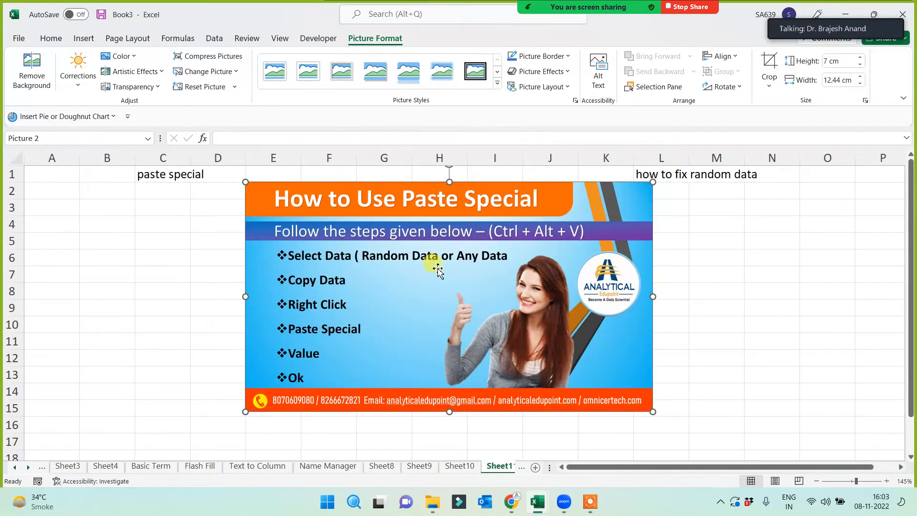
{"action": "left_click_drag", "start_coordinate": [436, 266], "coordinate": [403, 270]}
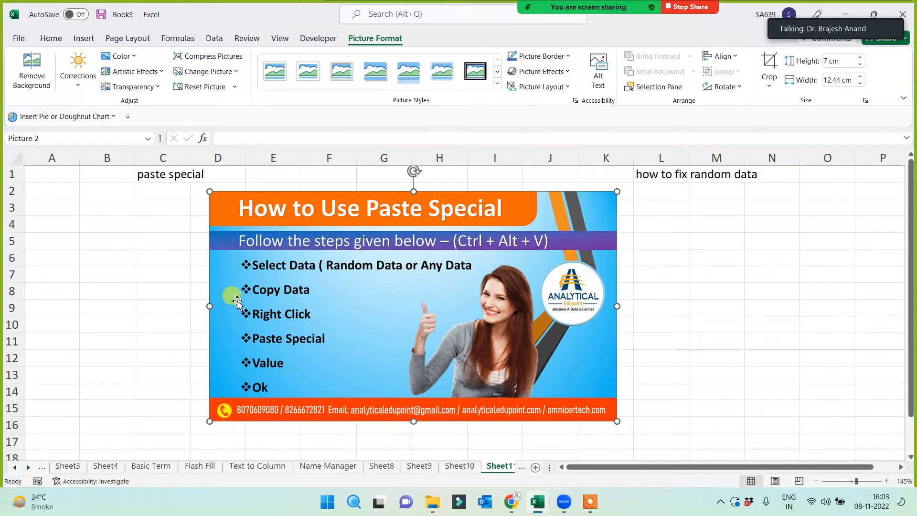
{"action": "left_click", "coordinate": [151, 350]}
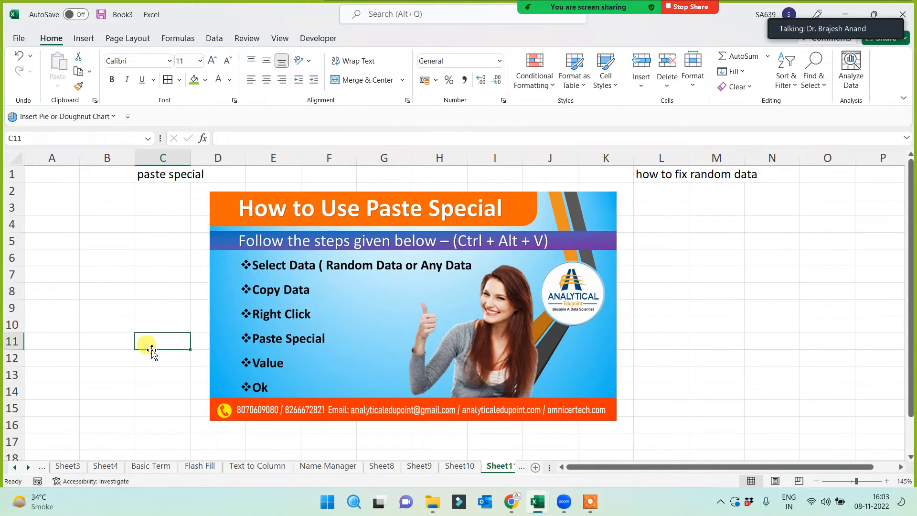
- Copy C2:C9 from Sheet10 into B3:B10 on Sheet11 and widen column B
{"action": "left_click", "coordinate": [461, 466]}
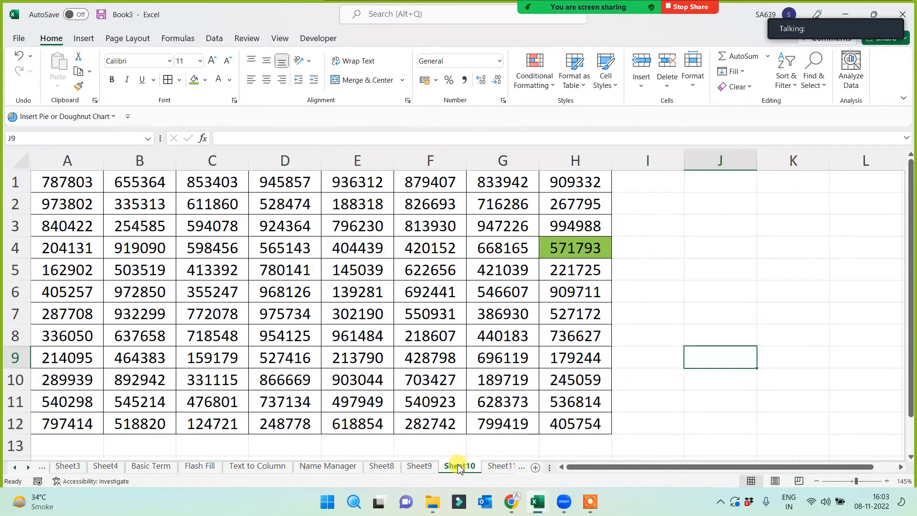
{"action": "left_click_drag", "start_coordinate": [203, 198], "coordinate": [211, 353]}
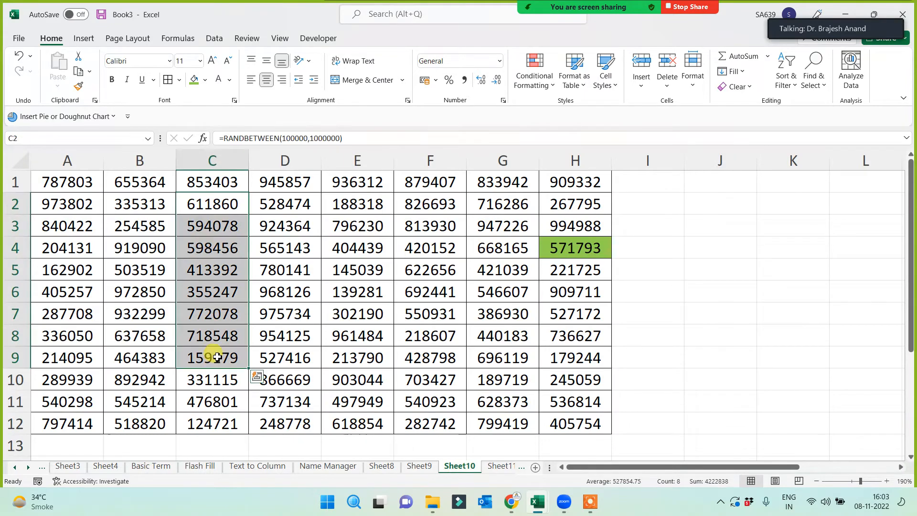
{"action": "key", "text": "ctrl+c"}
{"action": "left_click", "coordinate": [499, 466]}
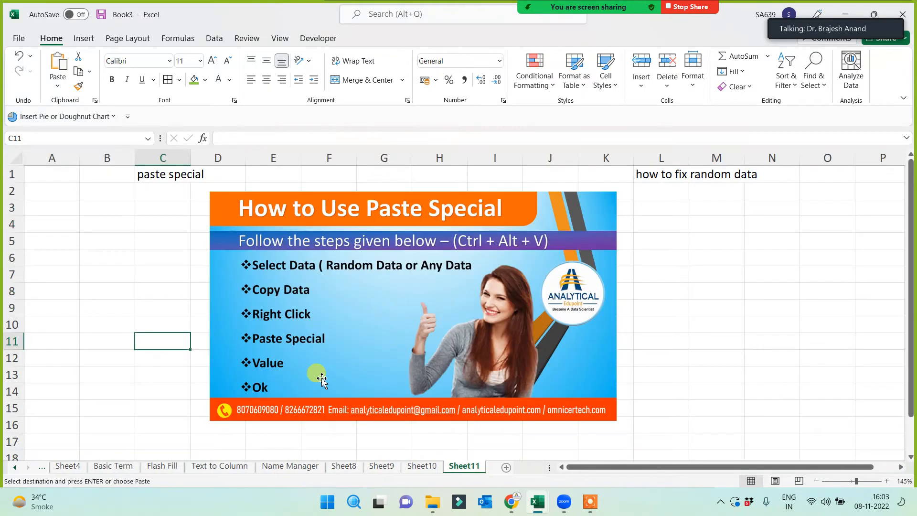
{"action": "left_click", "coordinate": [84, 212]}
{"action": "key", "text": "ctrl+v"}
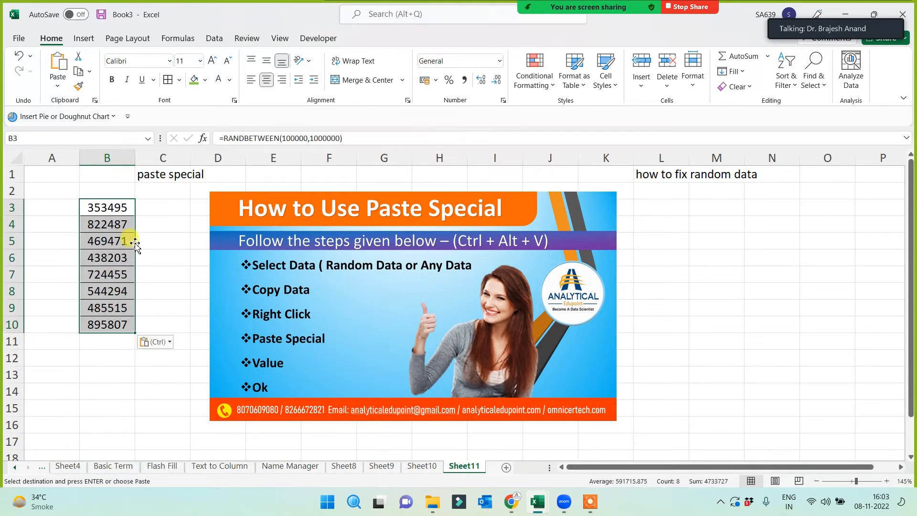
{"action": "left_click_drag", "start_coordinate": [135, 157], "coordinate": [156, 208]}
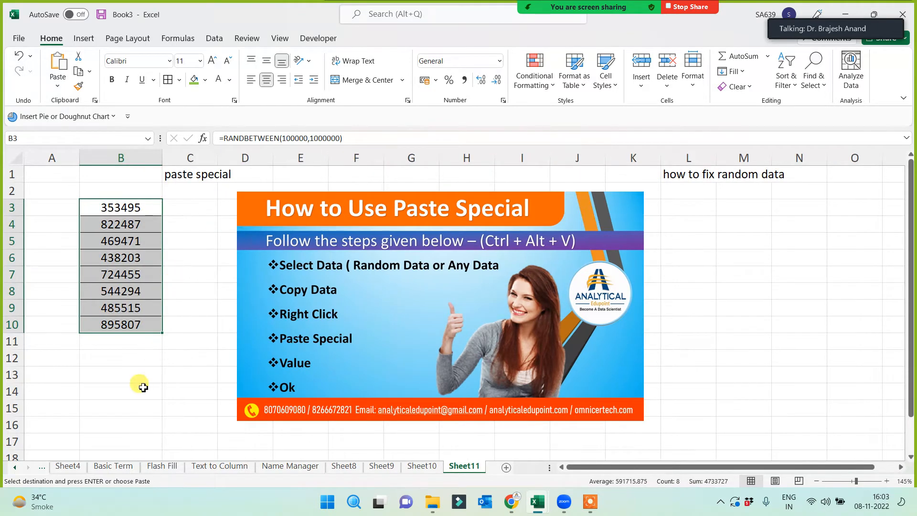
- Type 'sdf' test entries below the numbers to show them recalculating, then erase them
{"action": "left_click", "coordinate": [143, 387]}
{"action": "type", "text": "sdf"}
{"action": "left_click", "coordinate": [124, 426]}
{"action": "type", "text": "sdf"}
{"action": "left_click", "coordinate": [173, 407]}
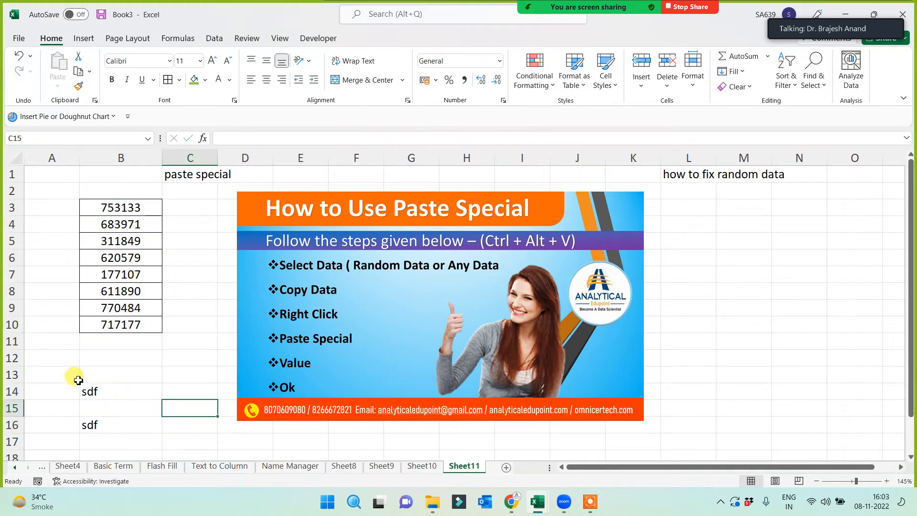
{"action": "left_click_drag", "start_coordinate": [78, 380], "coordinate": [110, 436]}
{"action": "key", "text": "Delete"}
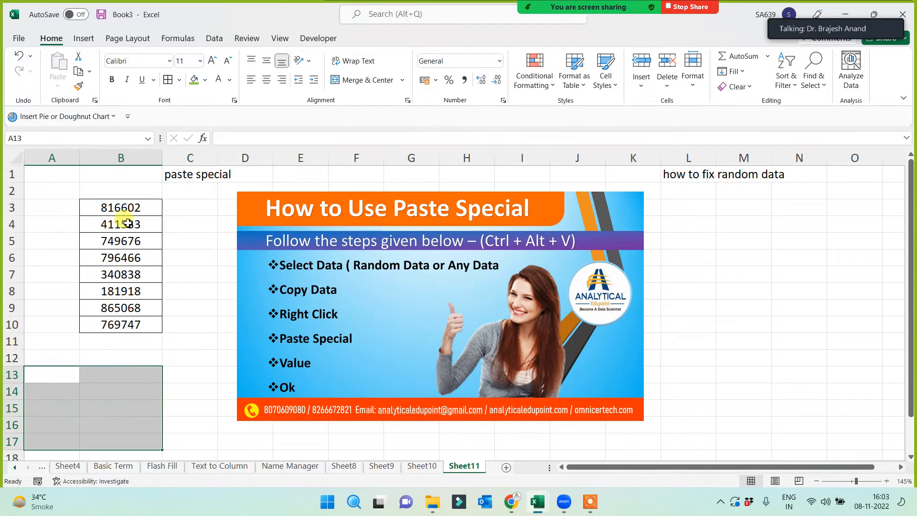
- Copy B3:B10 and paste it back in place as values only with Paste Special
{"action": "left_click_drag", "start_coordinate": [121, 209], "coordinate": [126, 331]}
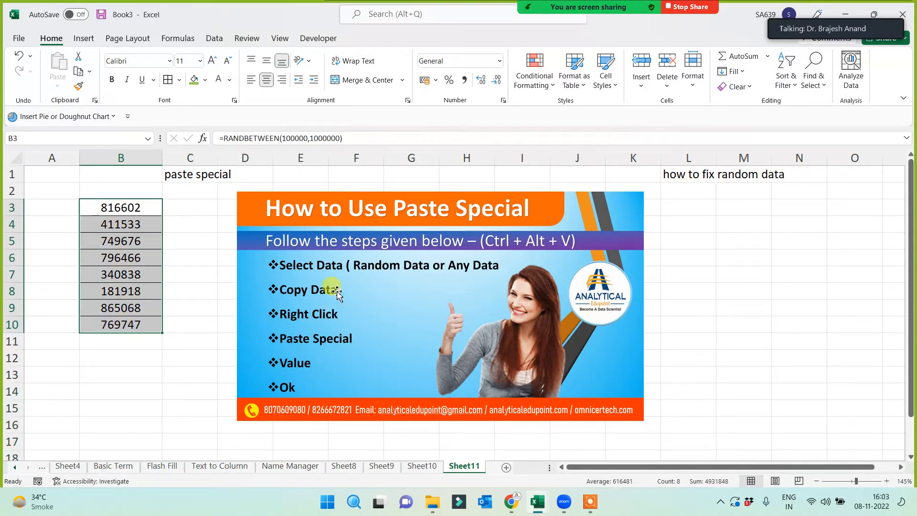
{"action": "left_click_drag", "start_coordinate": [128, 207], "coordinate": [133, 326]}
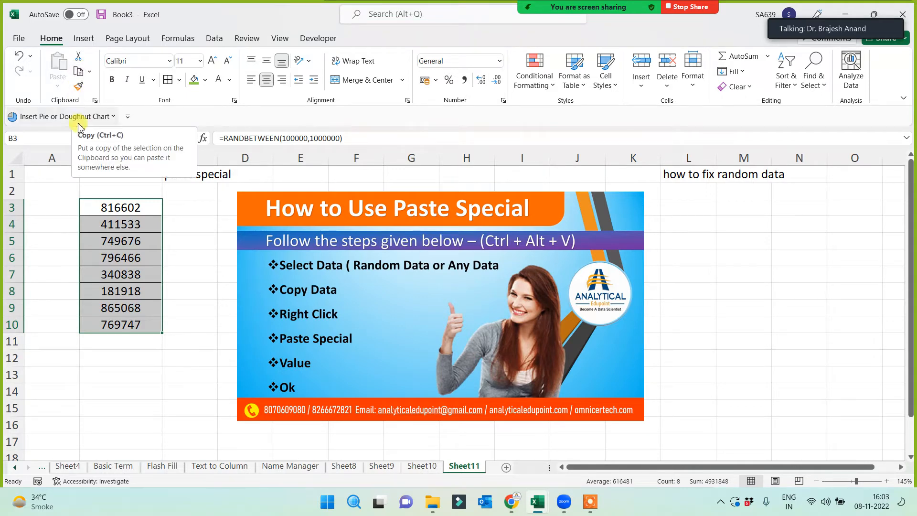
{"action": "right_click", "coordinate": [126, 226]}
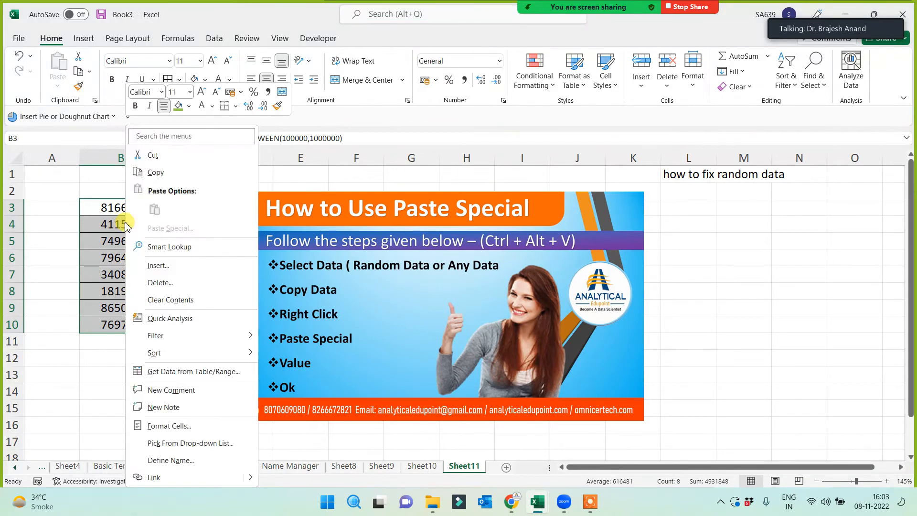
{"action": "left_click", "coordinate": [153, 172]}
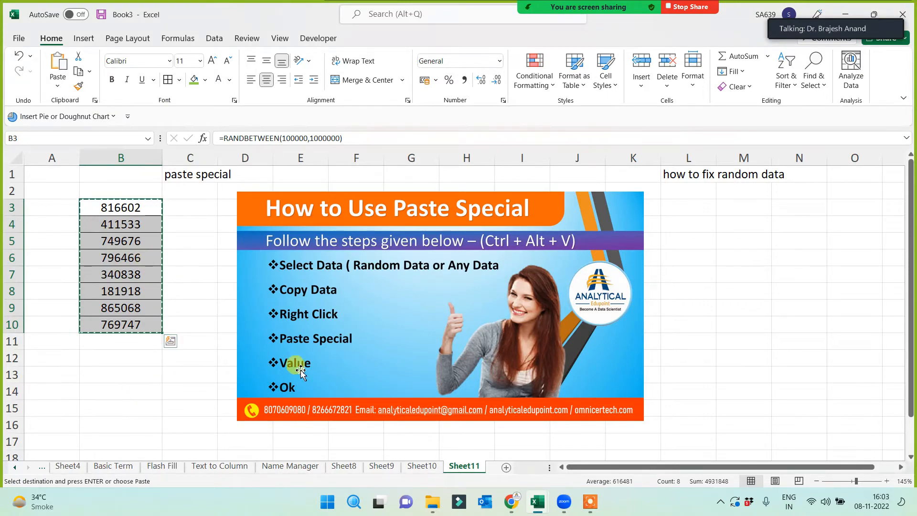
{"action": "right_click", "coordinate": [126, 213]}
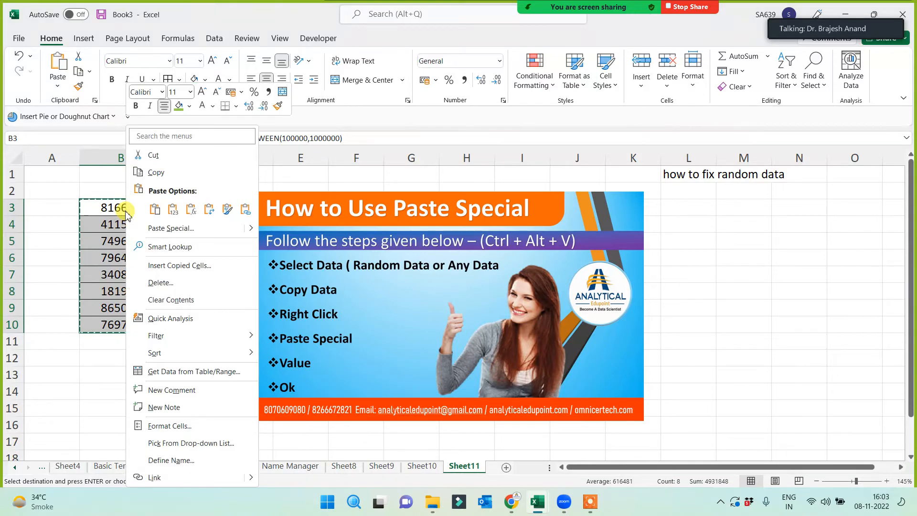
{"action": "left_click", "coordinate": [164, 230]}
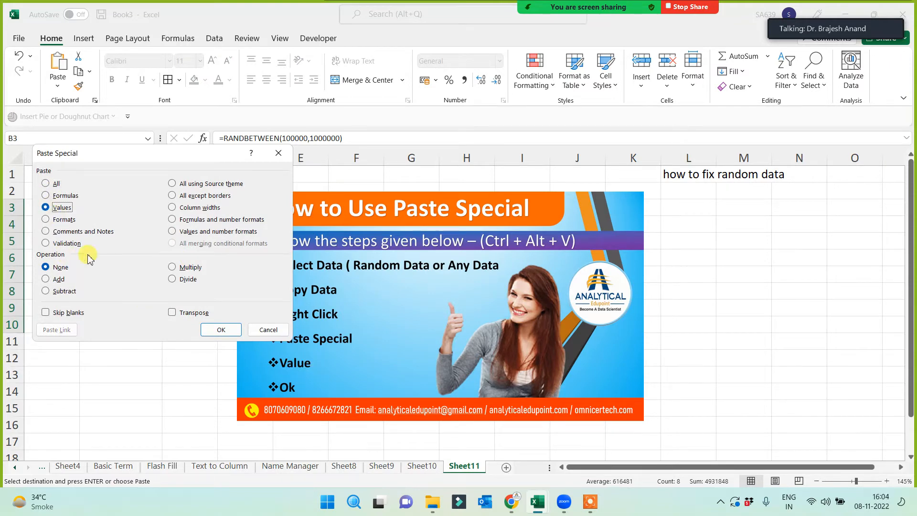
{"action": "left_click", "coordinate": [222, 329]}
- Enter test text in B13:B14 to confirm the values stay fixed, then clear B12:B15
{"action": "left_click", "coordinate": [106, 389]}
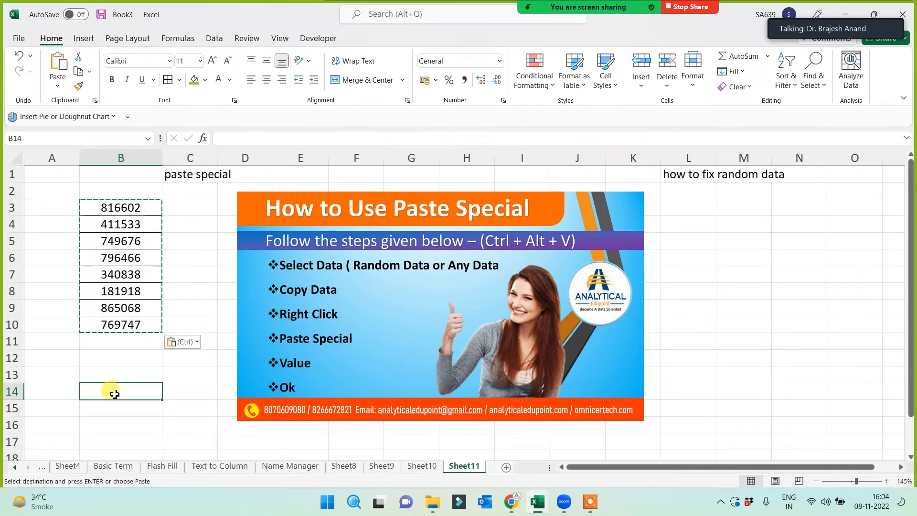
{"action": "type", "text": "sdf"}
{"action": "left_click", "coordinate": [117, 373]}
{"action": "type", "text": "sfd"}
{"action": "key", "text": "Return"}
{"action": "left_click", "coordinate": [184, 372]}
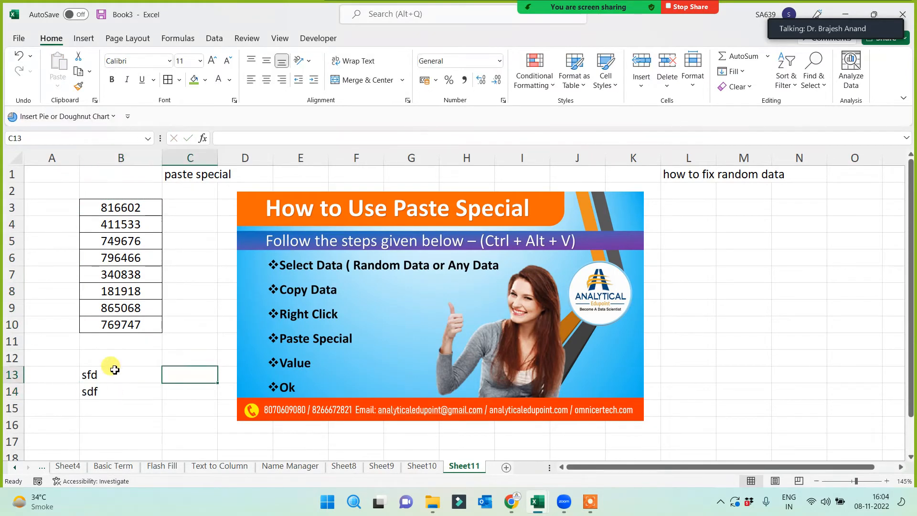
{"action": "left_click_drag", "start_coordinate": [115, 359], "coordinate": [115, 400]}
{"action": "key", "text": "Delete"}
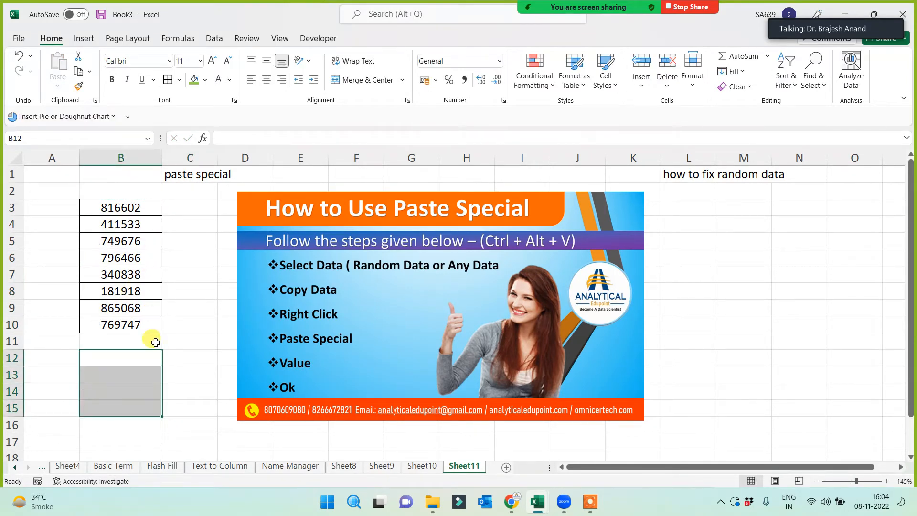
{"action": "left_click", "coordinate": [212, 372]}
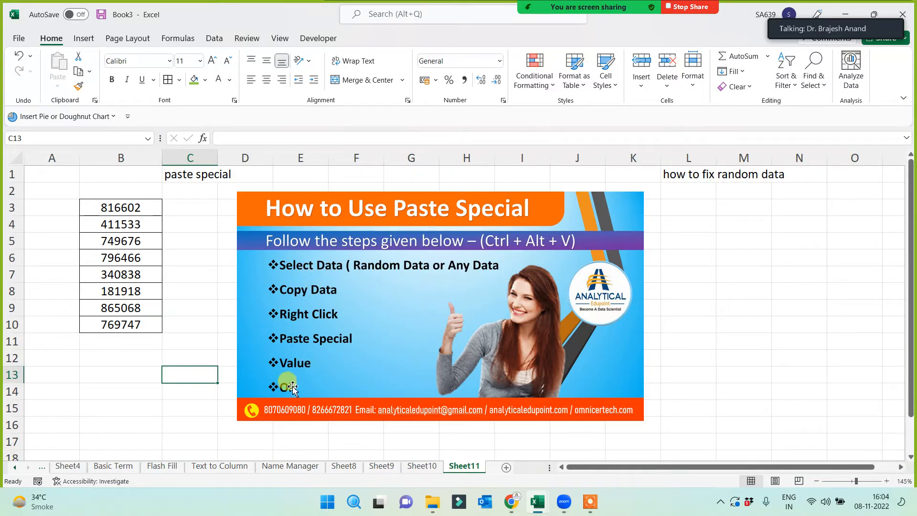
{"action": "left_click", "coordinate": [430, 470]}
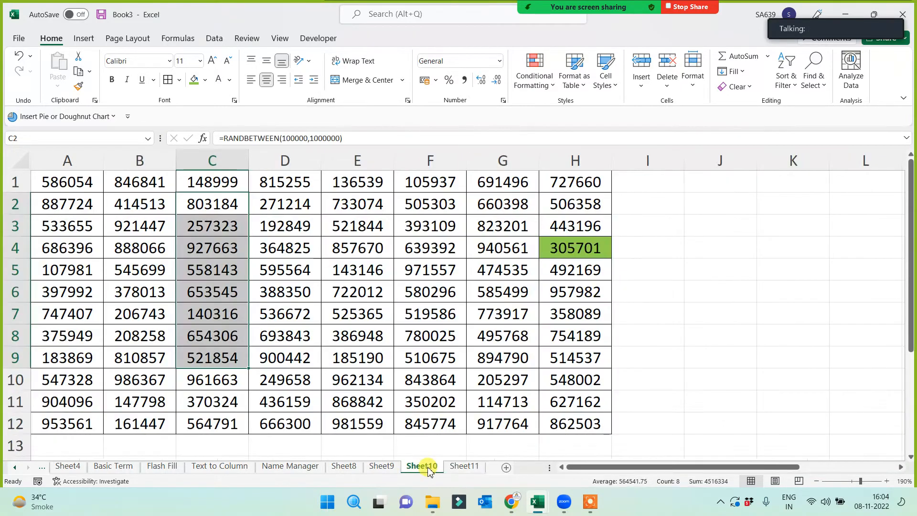
{"action": "left_click", "coordinate": [374, 288]}
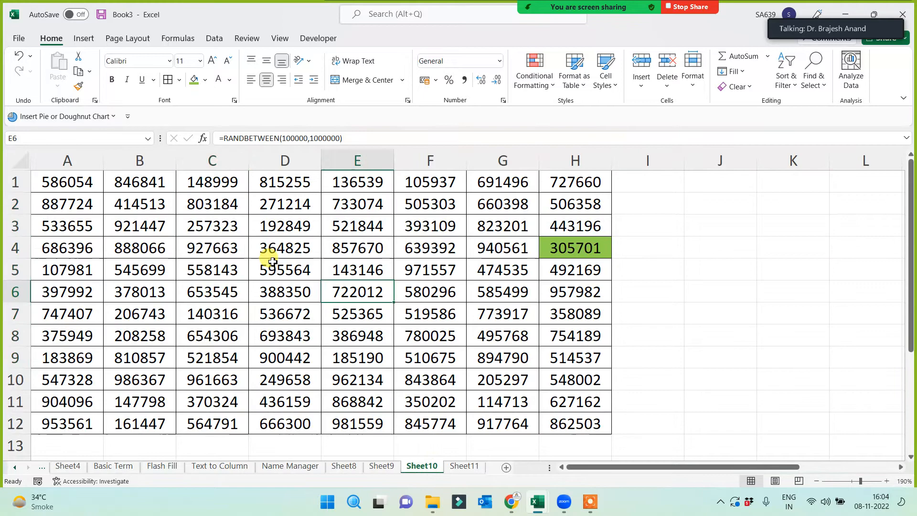
{"action": "left_click", "coordinate": [724, 221]}
{"action": "type", "text": "dsf"}
{"action": "left_click", "coordinate": [720, 309]}
{"action": "left_click_drag", "start_coordinate": [720, 203], "coordinate": [721, 268]}
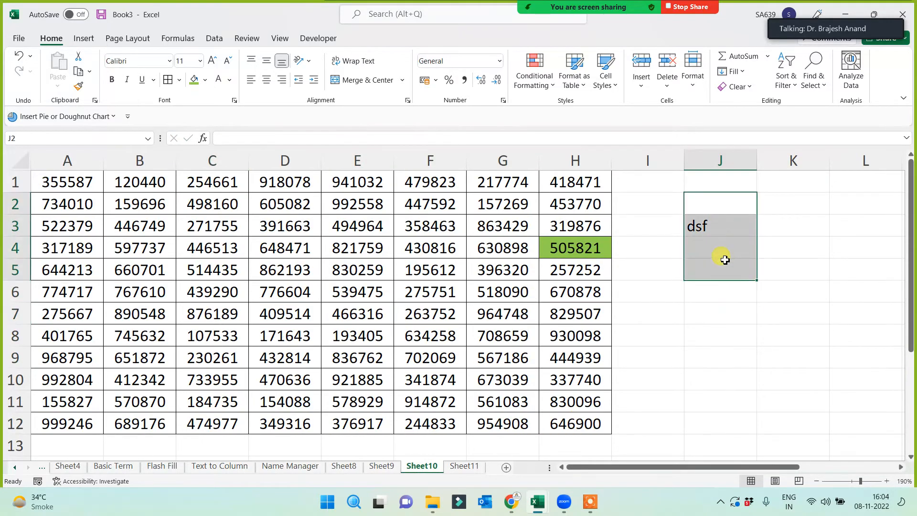
{"action": "key", "text": "Delete"}
{"action": "key", "text": "ctrl+Home"}
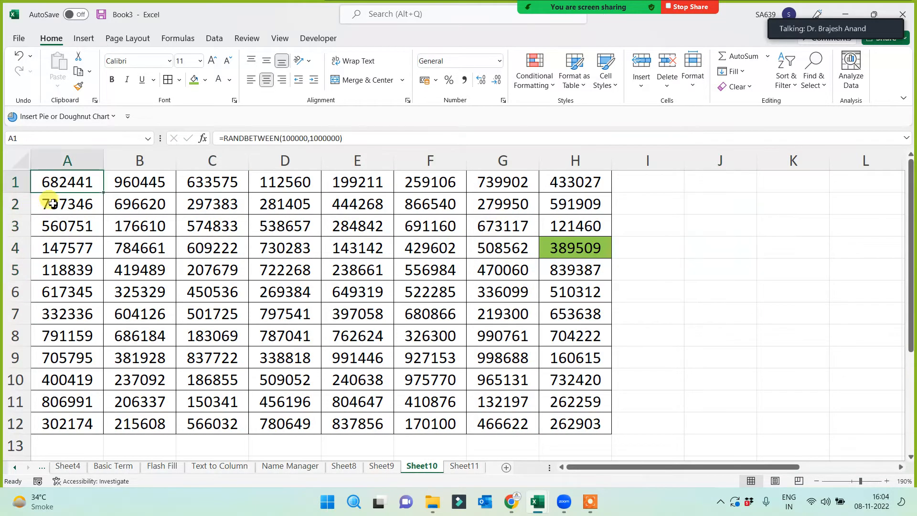
{"action": "key", "text": "ctrl+a"}
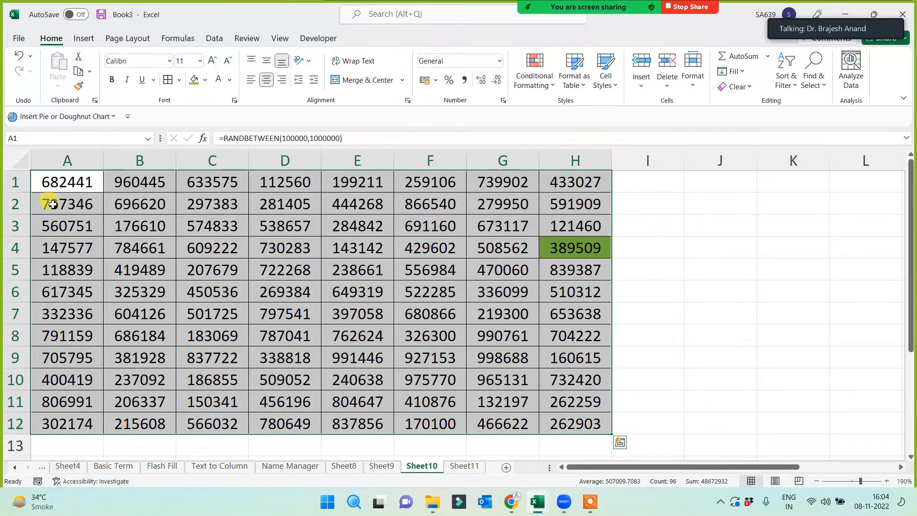
{"action": "left_click", "coordinate": [713, 277]}
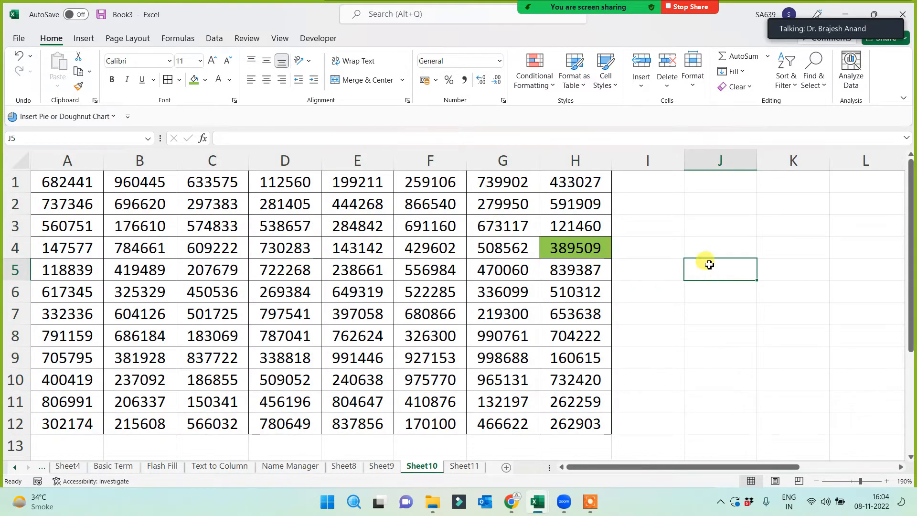
{"action": "left_click", "coordinate": [702, 233]}
{"action": "type", "text": "Ctrl + A"}
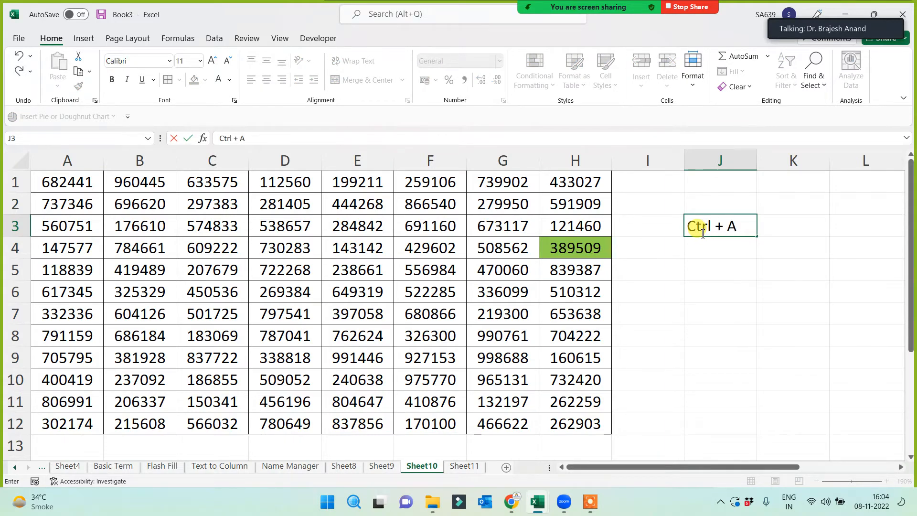
{"action": "key", "text": "Return"}
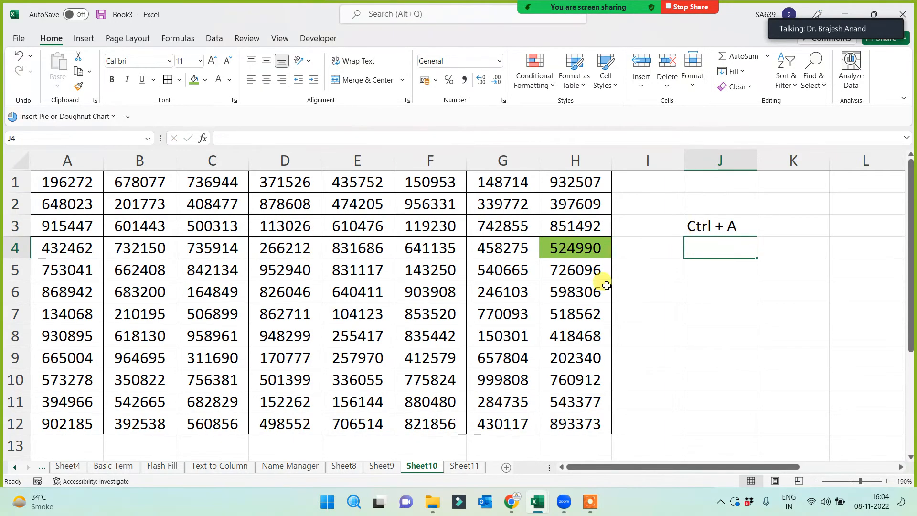
{"action": "left_click", "coordinate": [380, 320]}
{"action": "key", "text": "ctrl+a"}
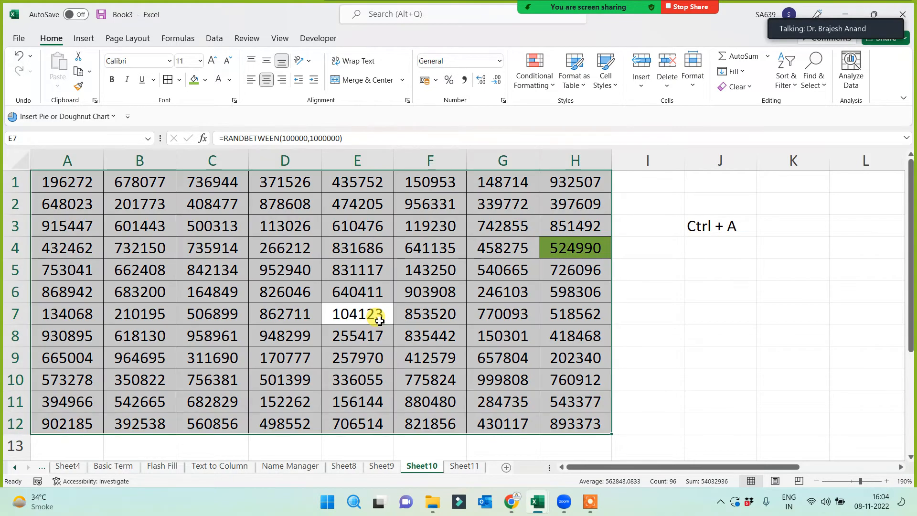
{"action": "left_click", "coordinate": [702, 293]}
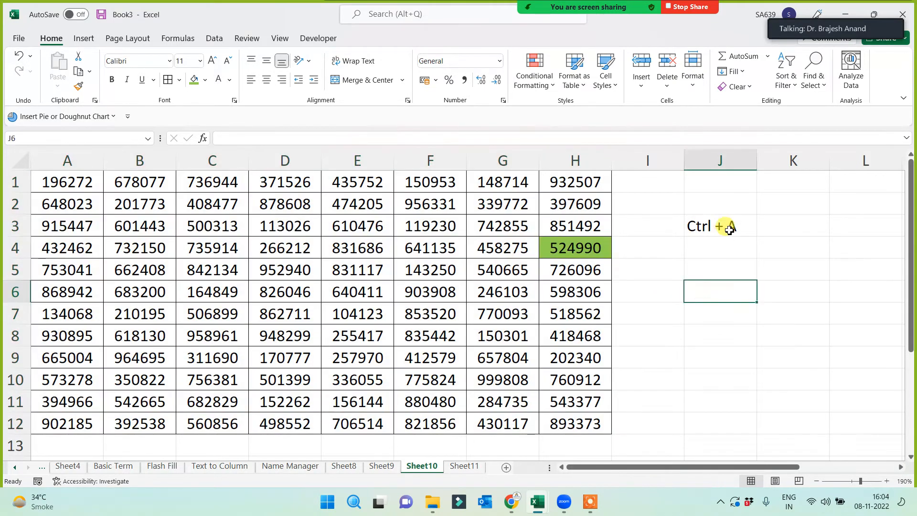
{"action": "left_click", "coordinate": [720, 226]}
{"action": "left_click", "coordinate": [67, 180]}
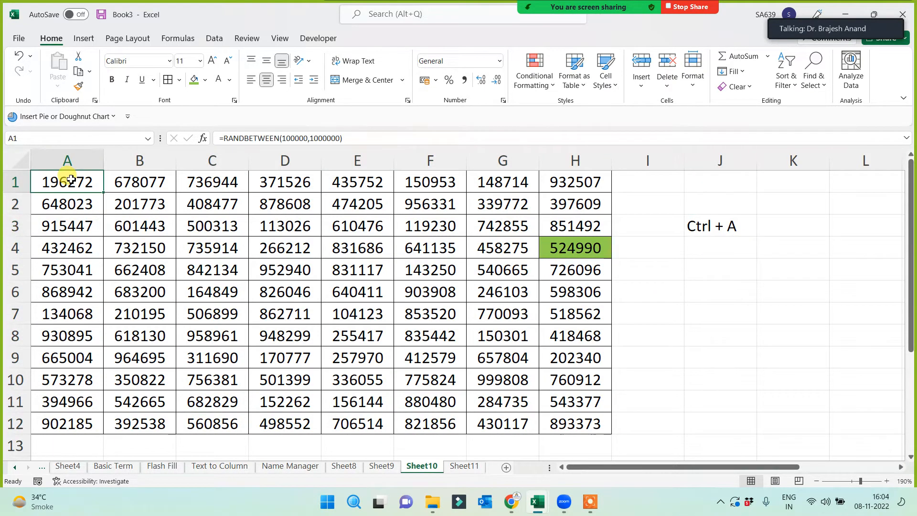
{"action": "left_click_drag", "start_coordinate": [95, 194], "coordinate": [569, 425]}
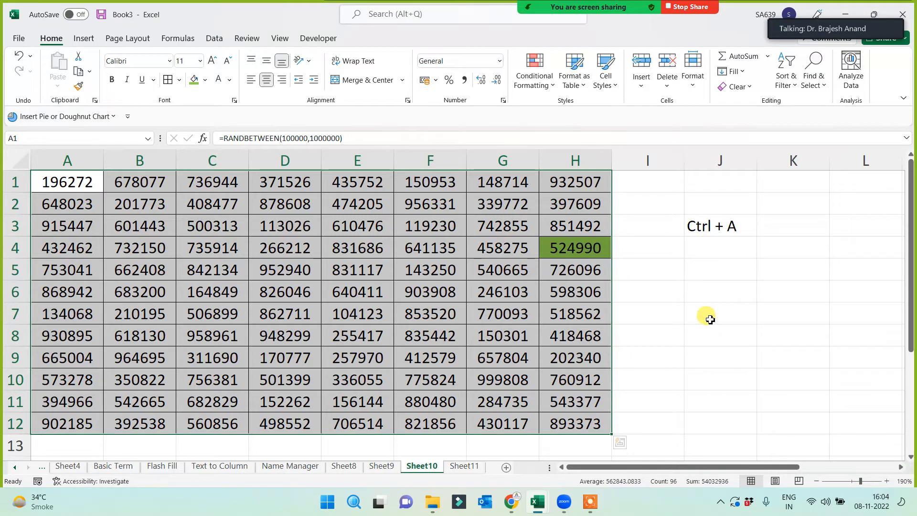
- Paste Sheet10's A1:H12 back over itself as values only, then check Sheet11 and return
{"action": "left_click", "coordinate": [79, 72]}
{"action": "right_click", "coordinate": [84, 180]}
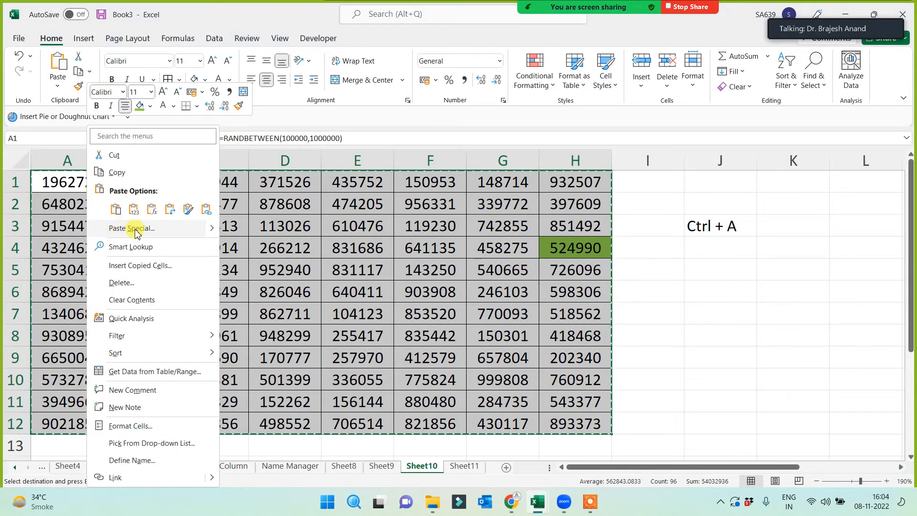
{"action": "left_click", "coordinate": [136, 229]}
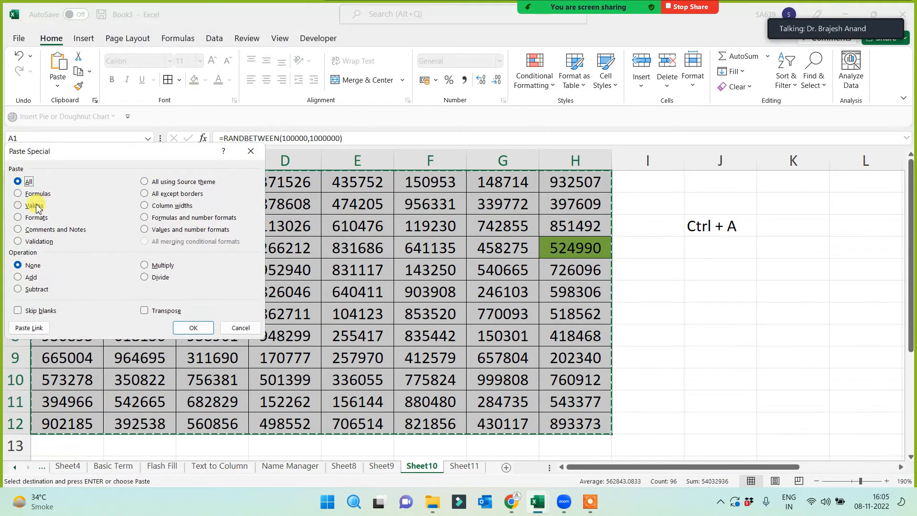
{"action": "left_click", "coordinate": [34, 206]}
{"action": "left_click", "coordinate": [197, 328]}
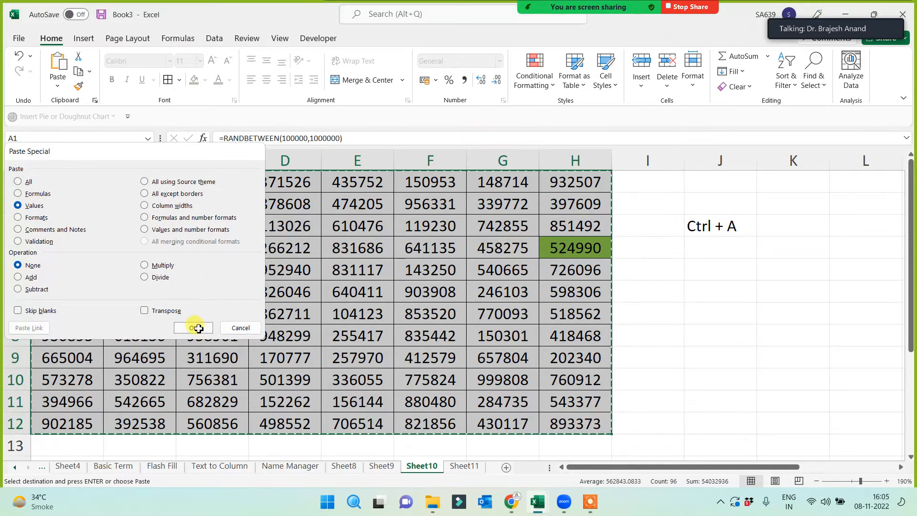
{"action": "left_click", "coordinate": [468, 471]}
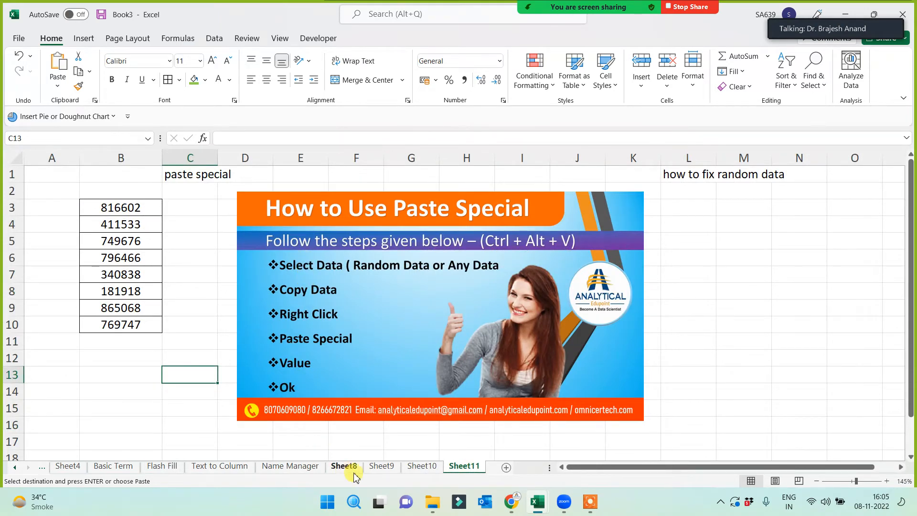
{"action": "left_click", "coordinate": [421, 467]}
{"action": "left_click", "coordinate": [643, 330]}
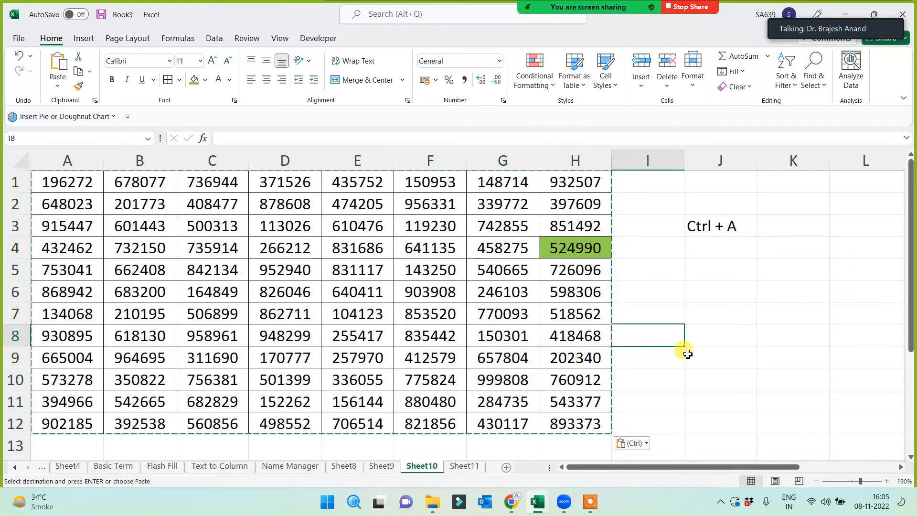
{"action": "key", "text": "Escape"}
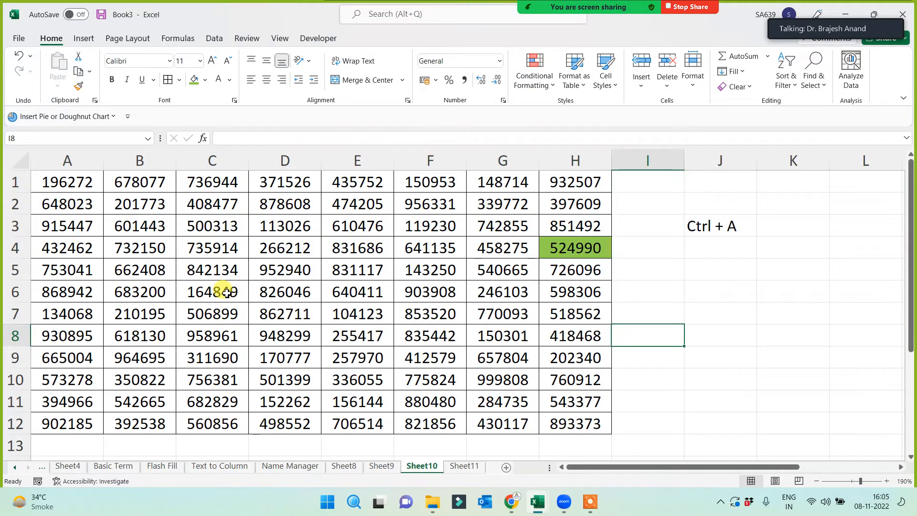
- Switch to Sheet11 and review the fixed numbers in B3:B10 beside the guide picture
{"action": "left_click", "coordinate": [464, 466]}
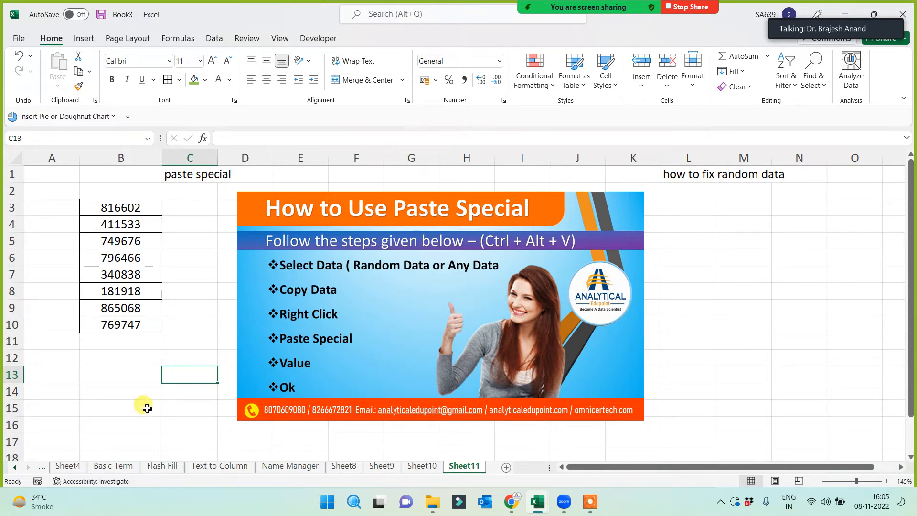
{"action": "mouse_move", "coordinate": [591, 507]}
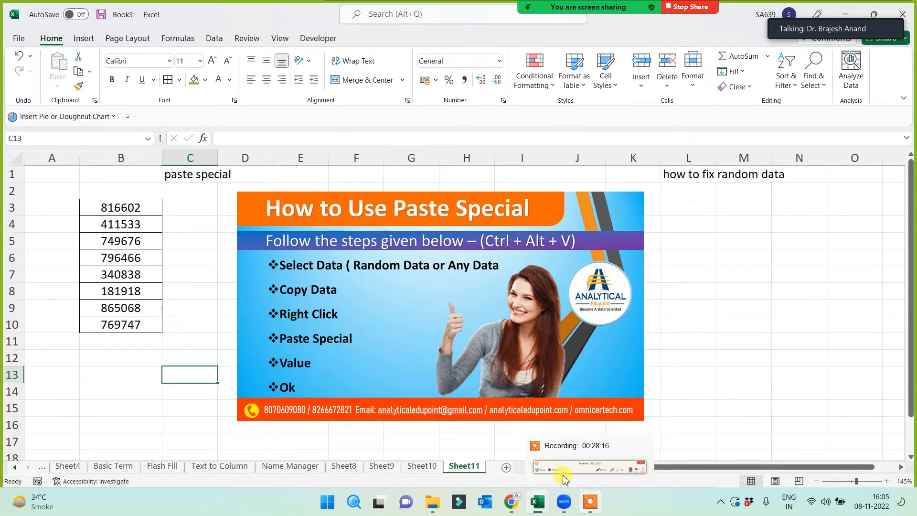
{"action": "left_click", "coordinate": [689, 376]}
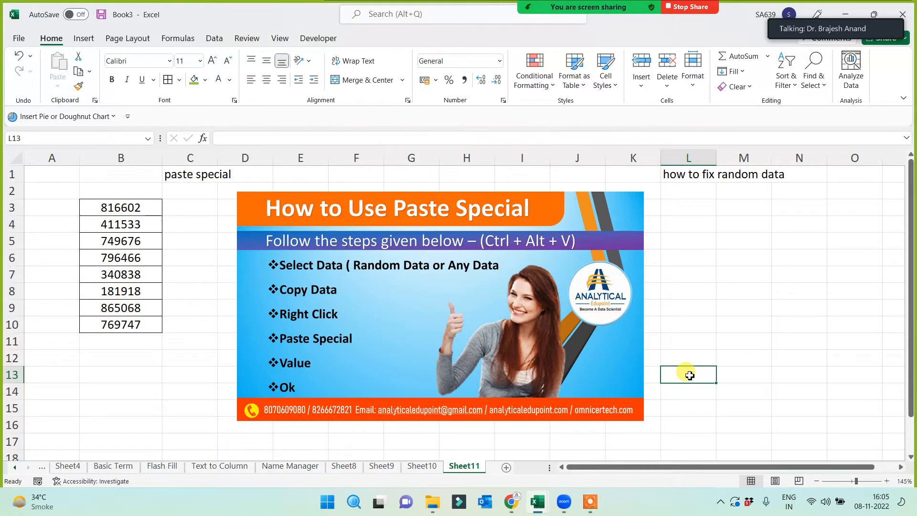
{"action": "left_click", "coordinate": [137, 361]}
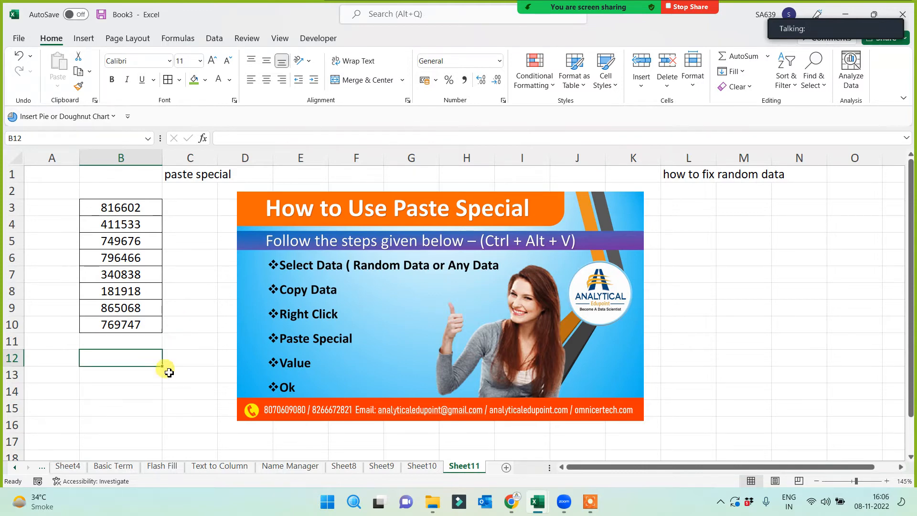
- Rename Sheet11 to 'Paste Special', browse the meeting video panel, and return to Sheet10
{"action": "double_click", "coordinate": [466, 467]}
{"action": "type", "text": "P"}
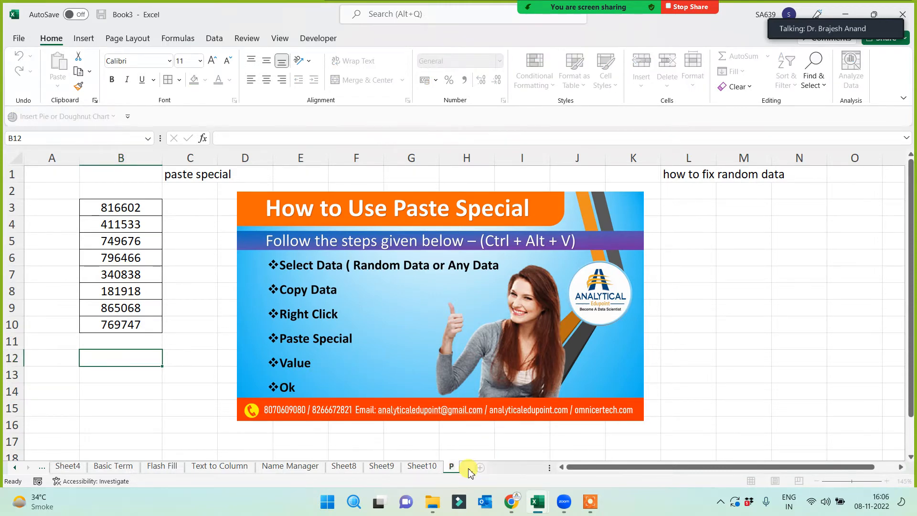
{"action": "type", "text": "aste Special"}
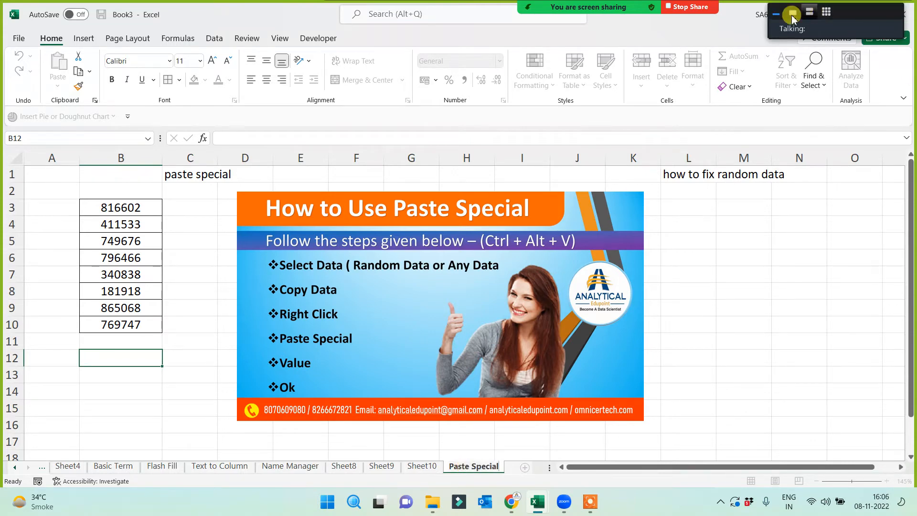
{"action": "left_click", "coordinate": [808, 13]}
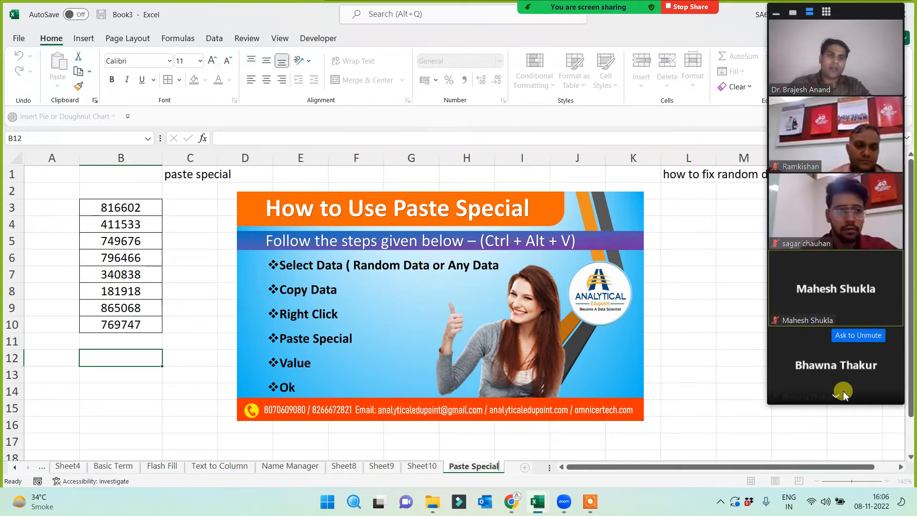
{"action": "left_click", "coordinate": [840, 397]}
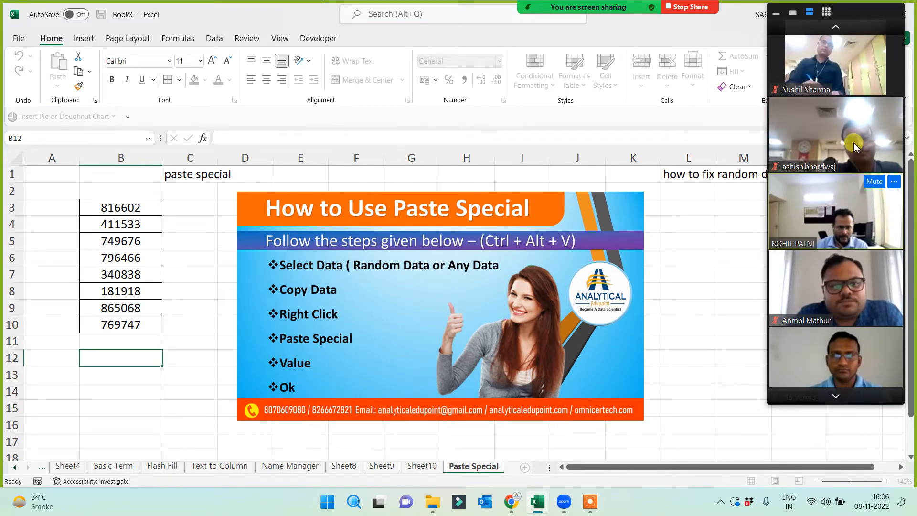
{"action": "left_click", "coordinate": [792, 12]}
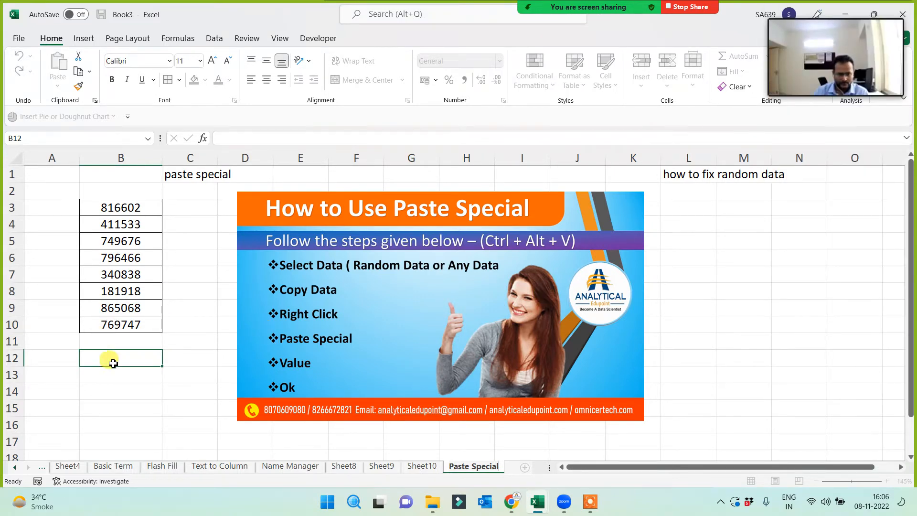
{"action": "left_click", "coordinate": [421, 466]}
- Rename Sheet9 to 'Functions'
{"action": "left_click", "coordinate": [390, 467]}
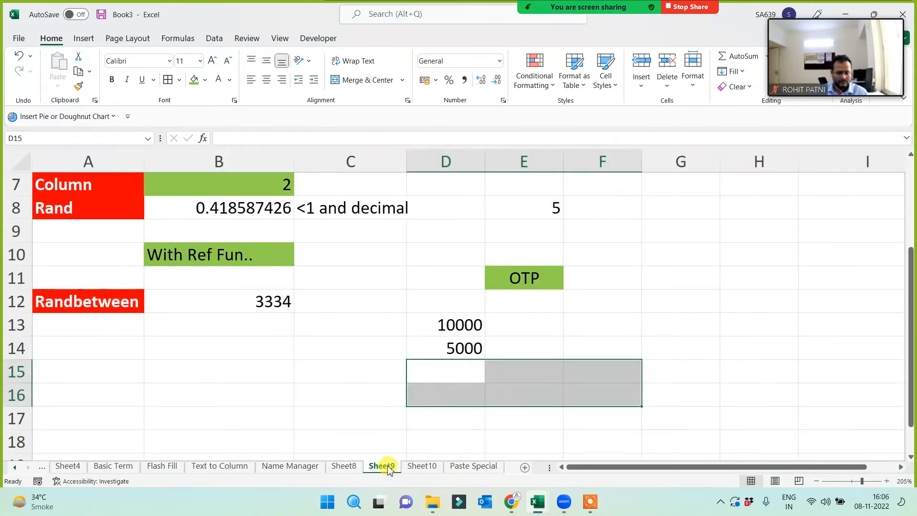
{"action": "double_click", "coordinate": [390, 466]}
{"action": "type", "text": "Functions"}
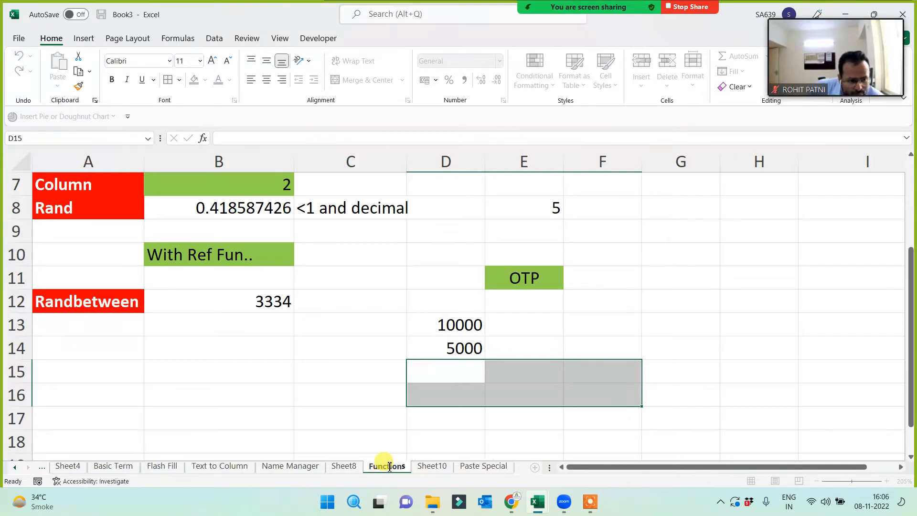
{"action": "key", "text": "Return"}
{"action": "left_click", "coordinate": [297, 400]}
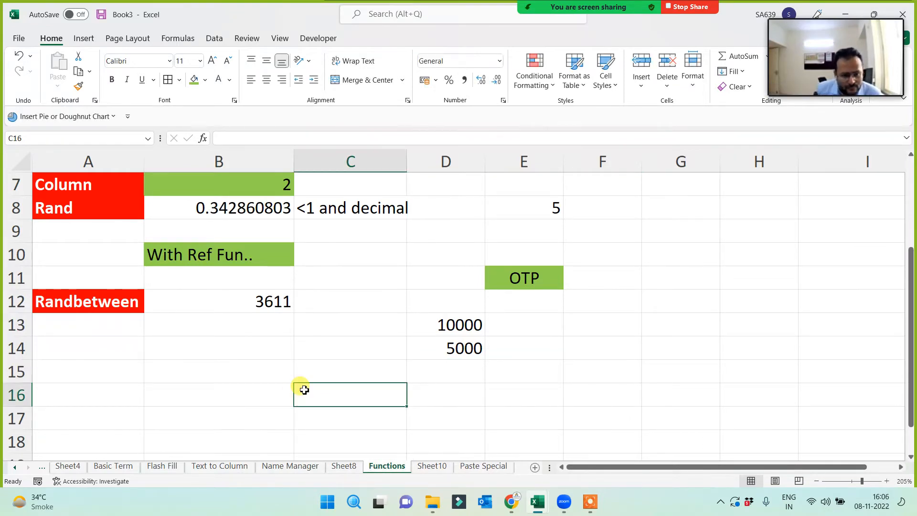
- Clear the old values from B3:B8
{"action": "scroll", "coordinate": [302, 388], "scroll_direction": "up", "scroll_amount": 2}
{"action": "scroll", "coordinate": [181, 334], "scroll_direction": "down", "scroll_amount": 1}
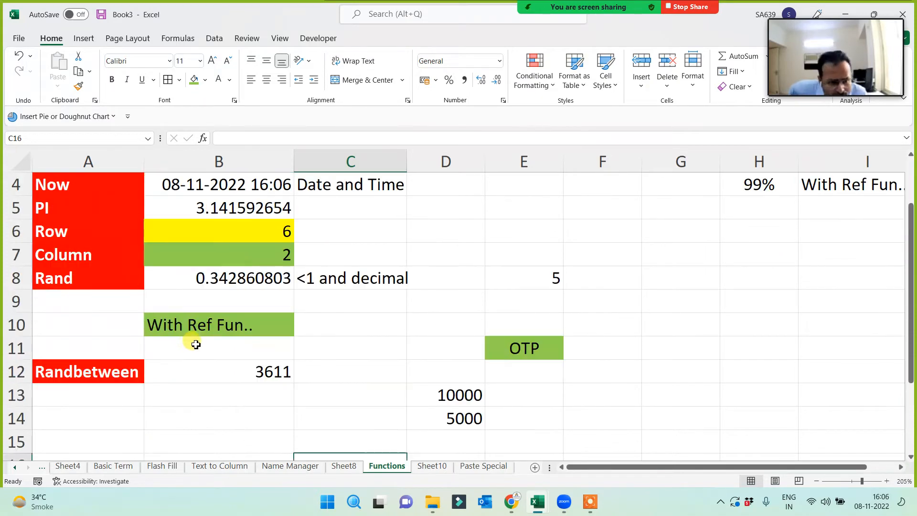
{"action": "scroll", "coordinate": [220, 347], "scroll_direction": "up", "scroll_amount": 1}
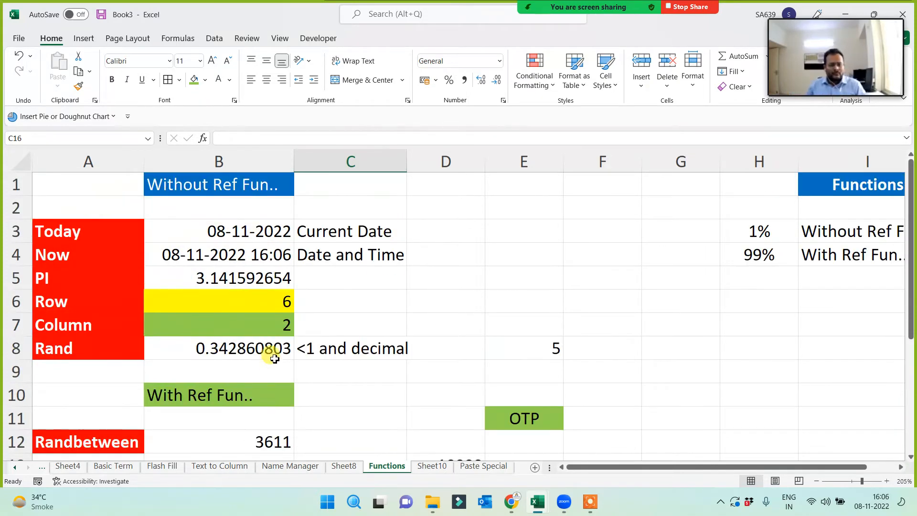
{"action": "scroll", "coordinate": [209, 348], "scroll_direction": "down", "scroll_amount": 1}
{"action": "scroll", "coordinate": [221, 321], "scroll_direction": "up", "scroll_amount": 1}
{"action": "left_click_drag", "start_coordinate": [229, 234], "coordinate": [230, 341]}
{"action": "key", "text": "Delete"}
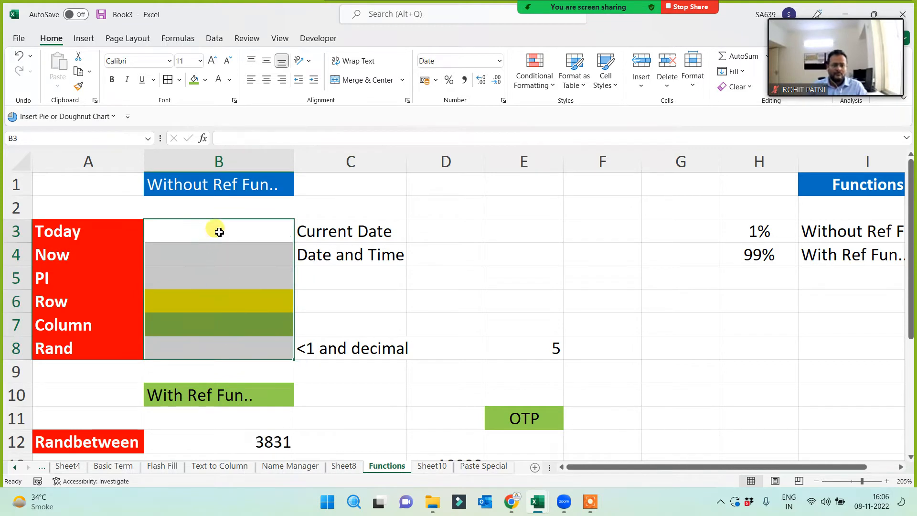
{"action": "left_click", "coordinate": [219, 232]}
{"action": "left_click", "coordinate": [46, 350]}
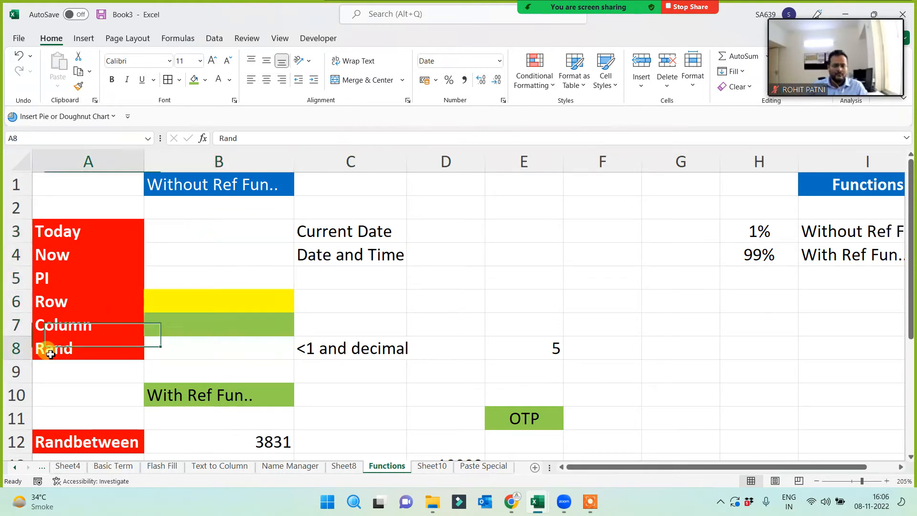
{"action": "left_click", "coordinate": [219, 185]}
- Enter =today(), =now() and =pi() in B3:B5
{"action": "left_click", "coordinate": [208, 235]}
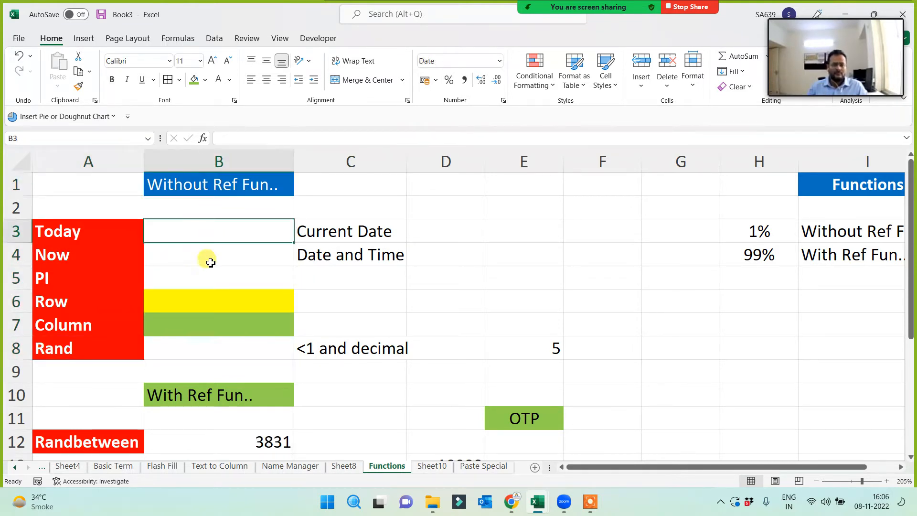
{"action": "type", "text": "=today"}
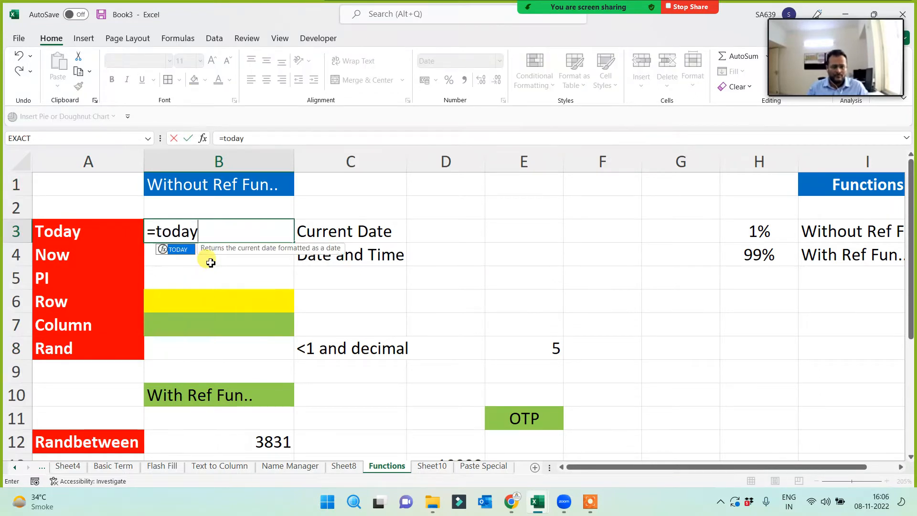
{"action": "type", "text": "()"}
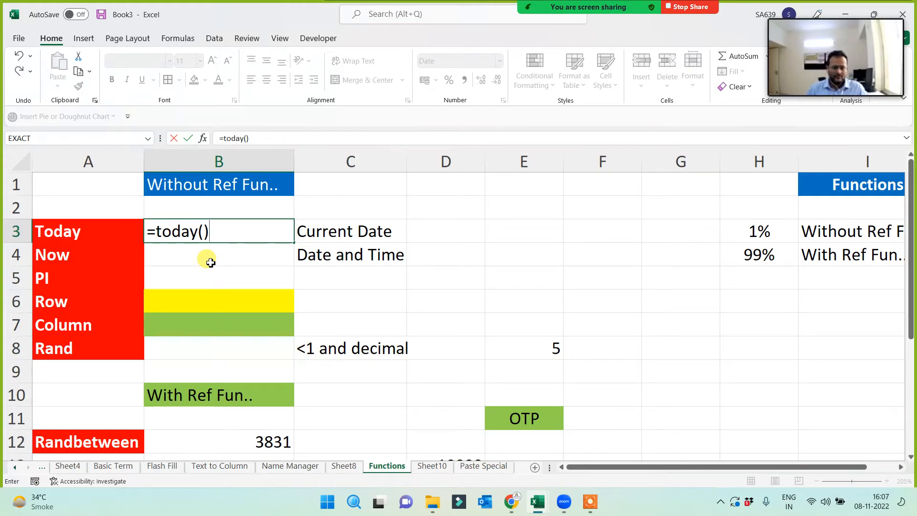
{"action": "key", "text": "Return"}
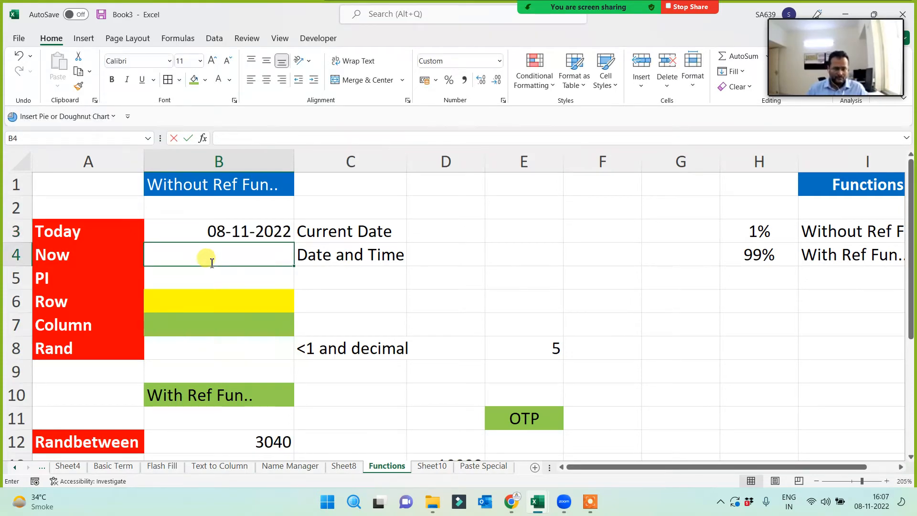
{"action": "type", "text": "=now()"}
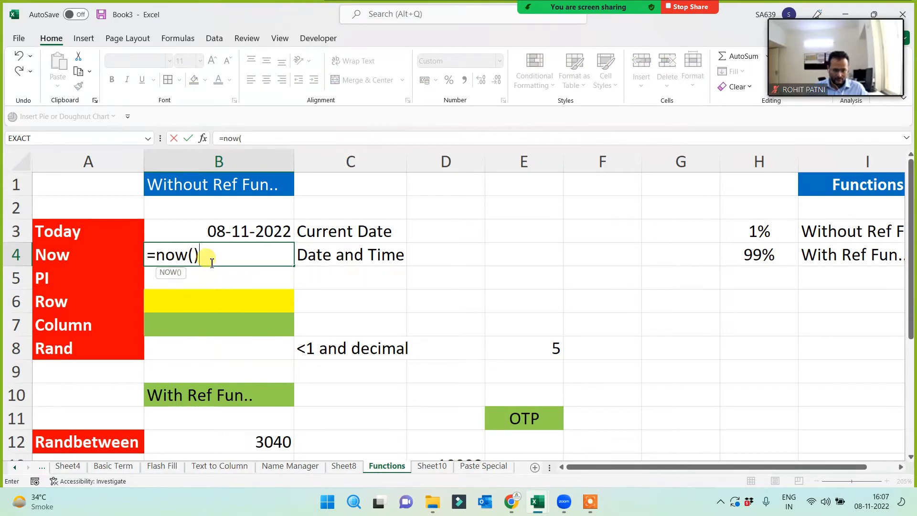
{"action": "key", "text": "Return"}
{"action": "type", "text": "=pi()"}
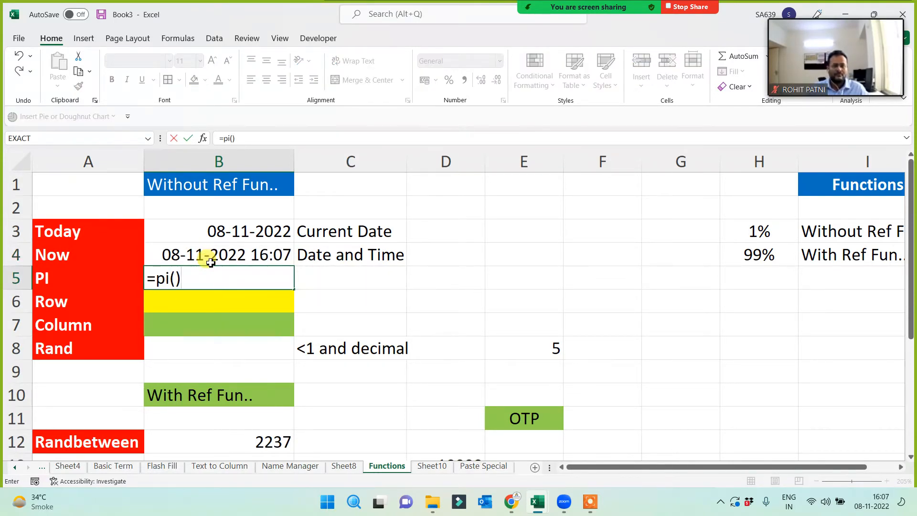
{"action": "key", "text": "Return"}
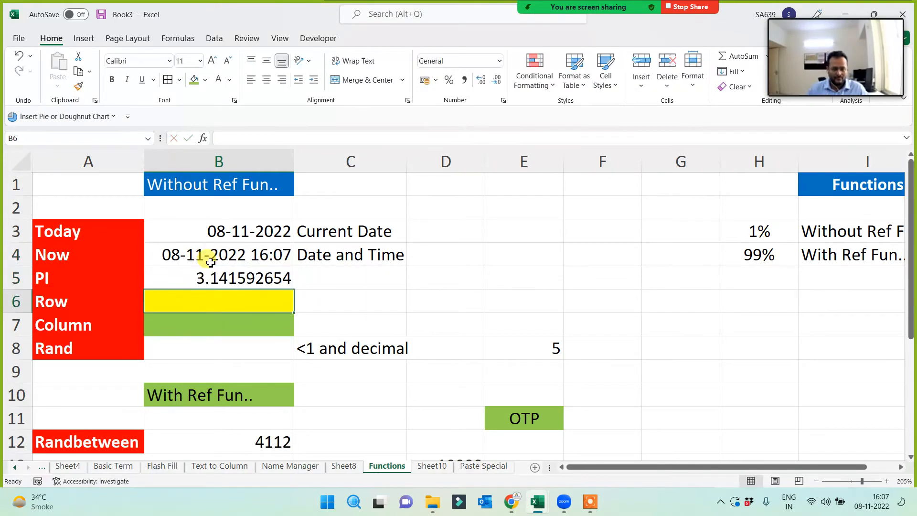
- Enter =row(), =column() and =rand() in B6:B8, giving 6, 2 and a random decimal
{"action": "type", "text": "=row"}
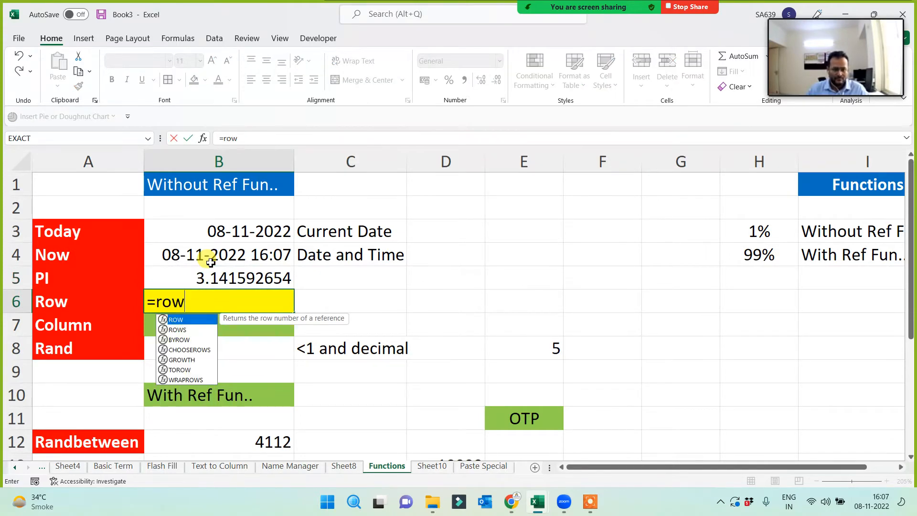
{"action": "type", "text": "()"}
{"action": "key", "text": "Return"}
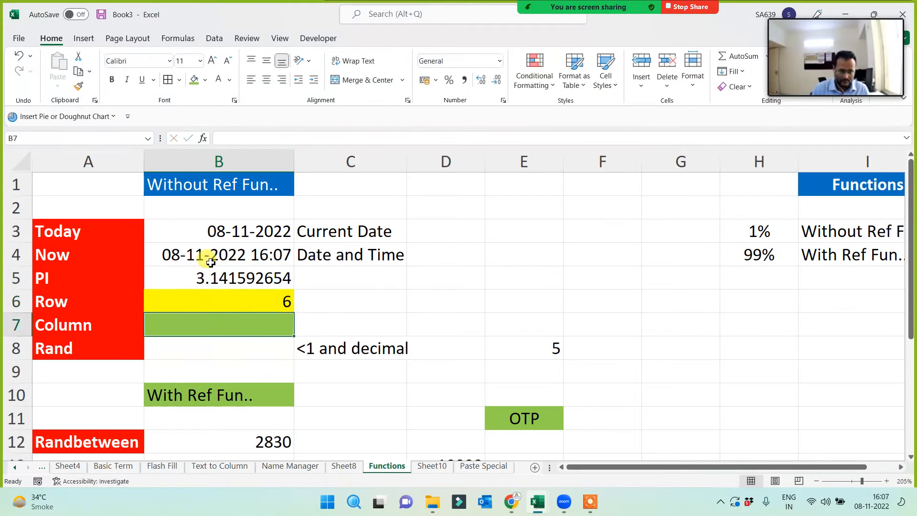
{"action": "type", "text": "=colum"}
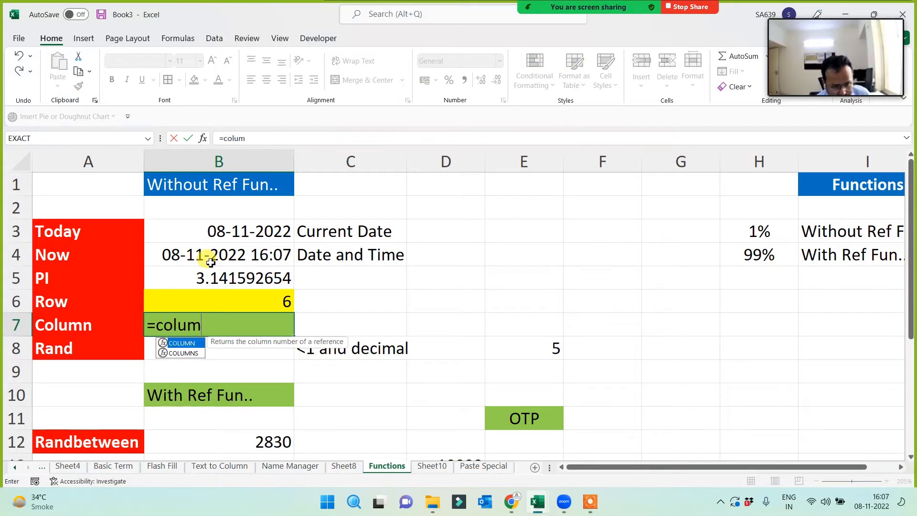
{"action": "type", "text": "n()"}
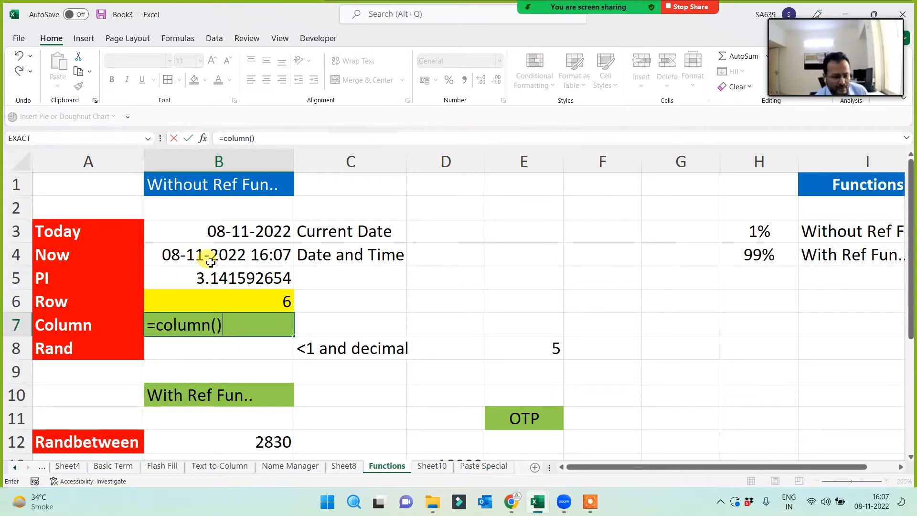
{"action": "key", "text": "Return"}
{"action": "type", "text": "="}
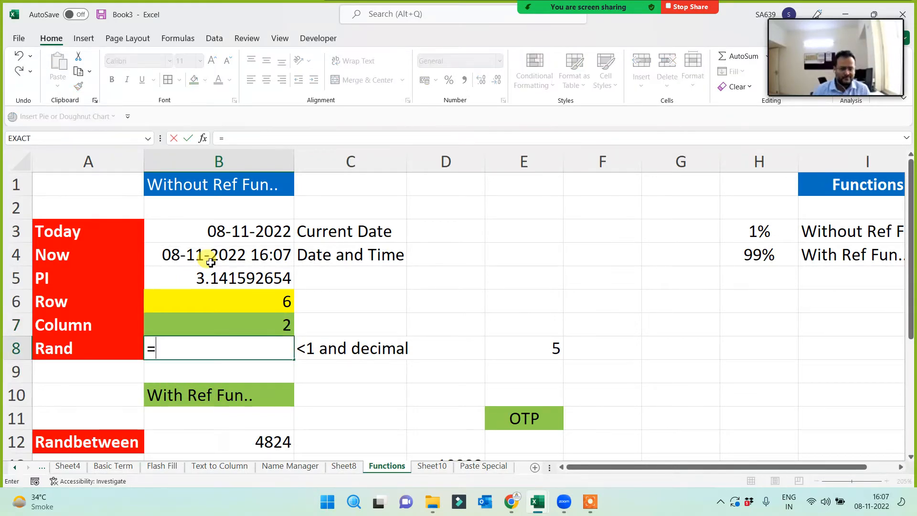
{"action": "type", "text": "rand()"}
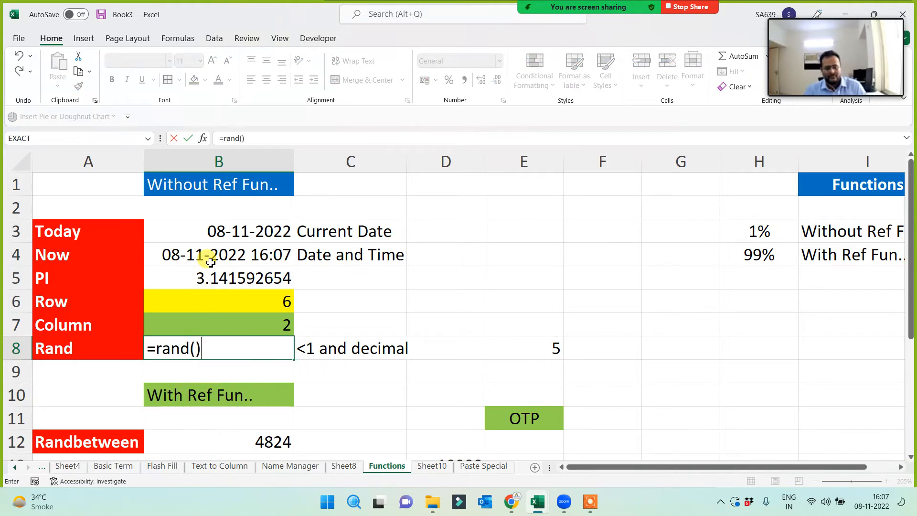
{"action": "key", "text": "Return"}
- Review the RANDBETWEEN formula in B12
{"action": "scroll", "coordinate": [229, 306], "scroll_direction": "down", "scroll_amount": 1}
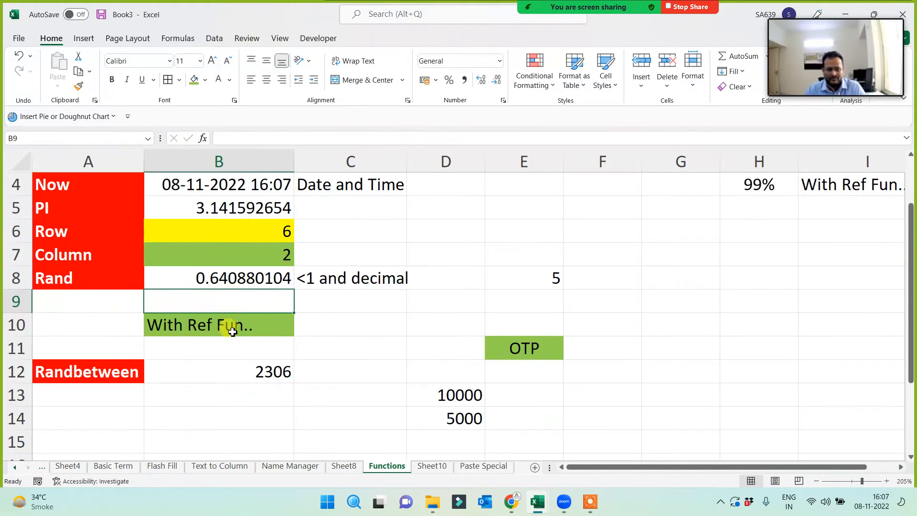
{"action": "left_click", "coordinate": [228, 373]}
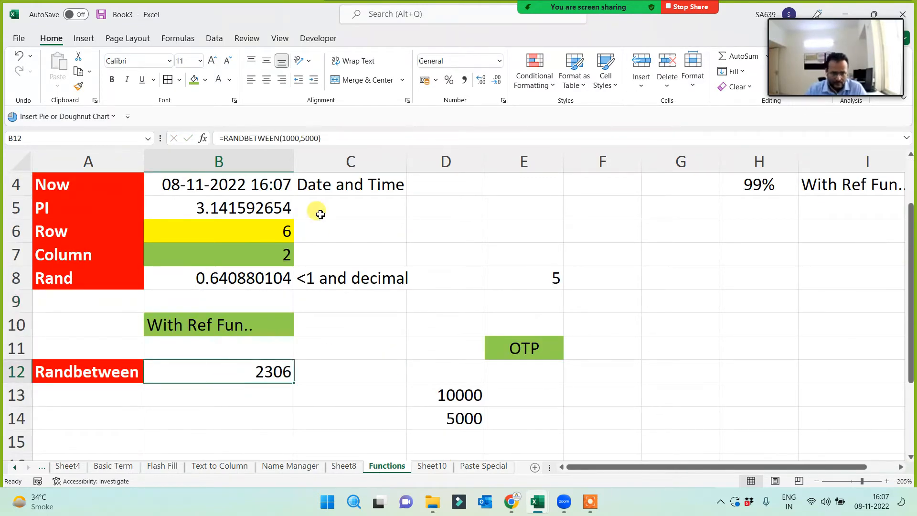
{"action": "left_click", "coordinate": [292, 138]}
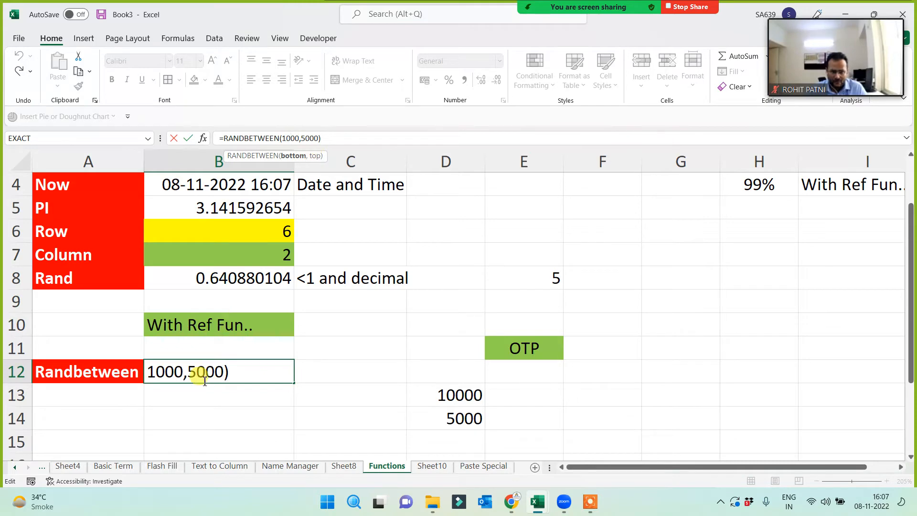
{"action": "left_click", "coordinate": [207, 416]}
- Delete the 10000 and 5000 values from column D
{"action": "scroll", "coordinate": [241, 386], "scroll_direction": "down", "scroll_amount": 2}
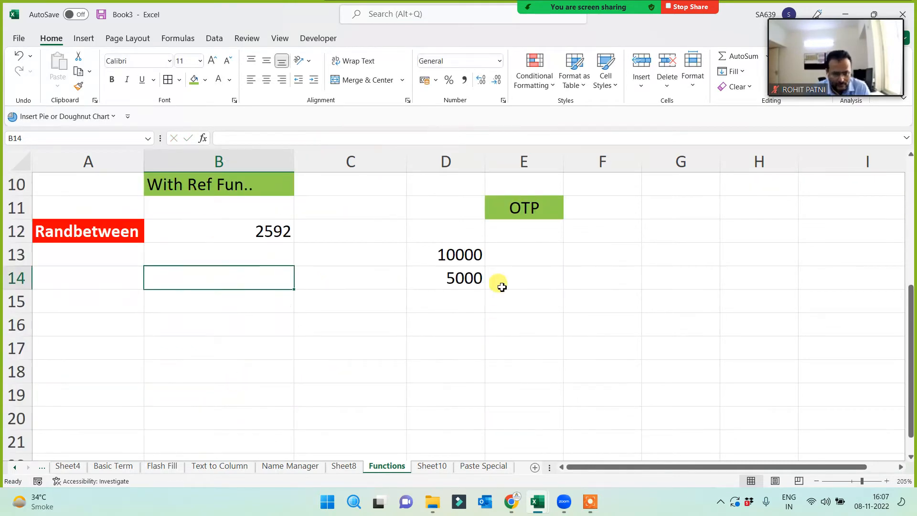
{"action": "left_click_drag", "start_coordinate": [442, 246], "coordinate": [459, 298]}
{"action": "key", "text": "Delete"}
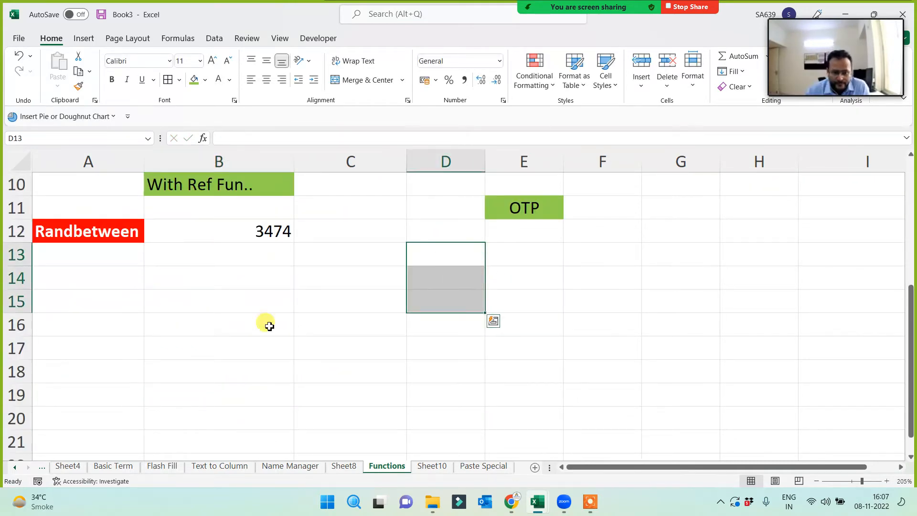
{"action": "left_click", "coordinate": [266, 322]}
- Type the labels Sum, Max, Min, Average and Proper into A15:A19
{"action": "scroll", "coordinate": [86, 266], "scroll_direction": "down", "scroll_amount": 1}
{"action": "scroll", "coordinate": [100, 241], "scroll_direction": "up", "scroll_amount": 1}
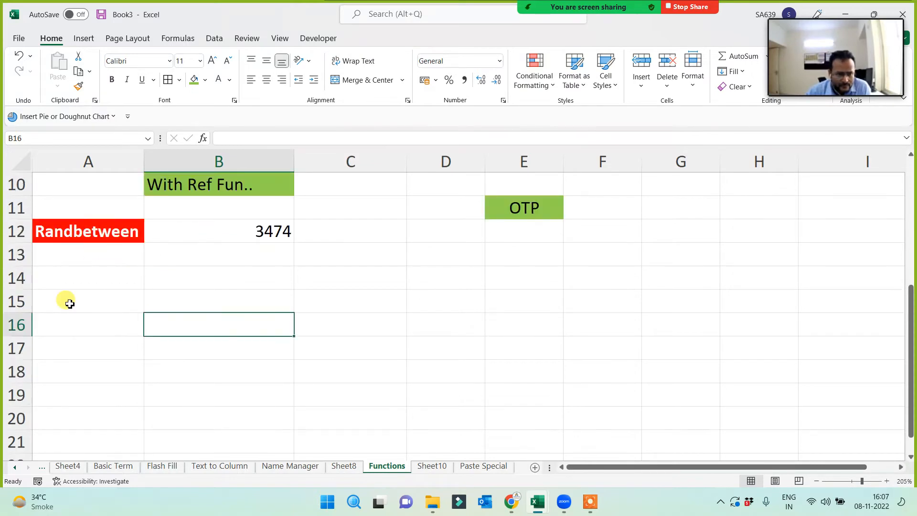
{"action": "left_click", "coordinate": [68, 301]}
{"action": "scroll", "coordinate": [88, 337], "scroll_direction": "down", "scroll_amount": 1}
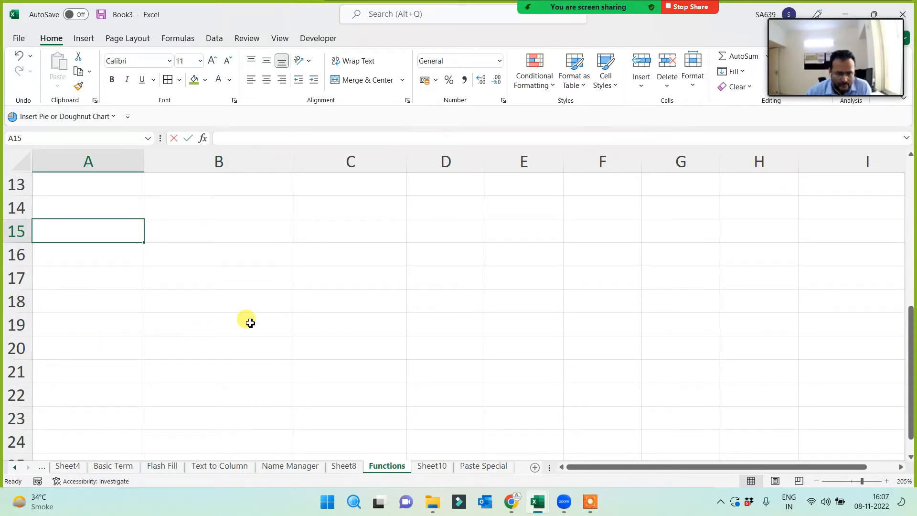
{"action": "type", "text": "Sum"}
{"action": "key", "text": "Return"}
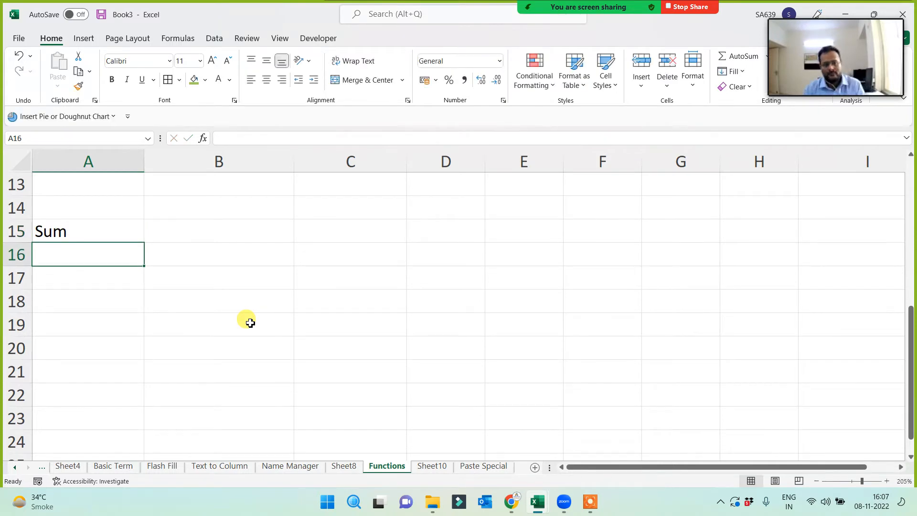
{"action": "type", "text": "Max"}
{"action": "key", "text": "Return"}
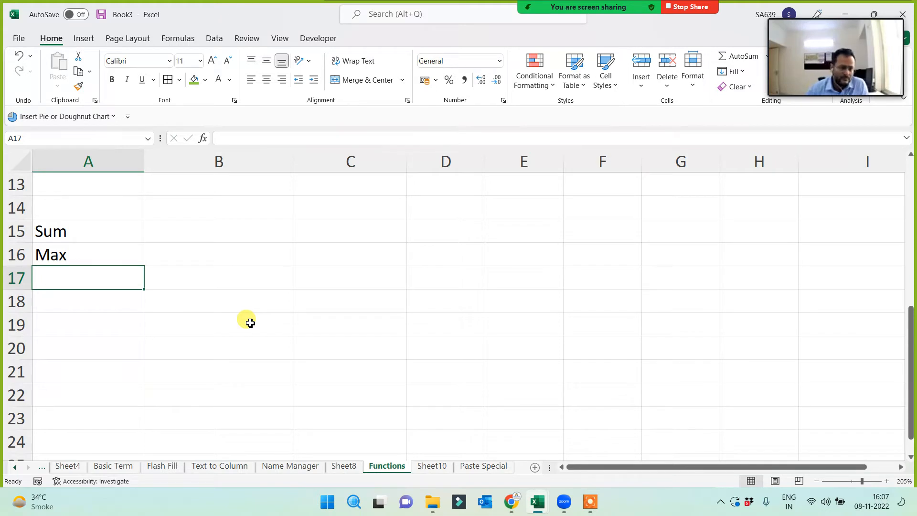
{"action": "type", "text": "Min"}
{"action": "key", "text": "Return"}
{"action": "type", "text": "Average"}
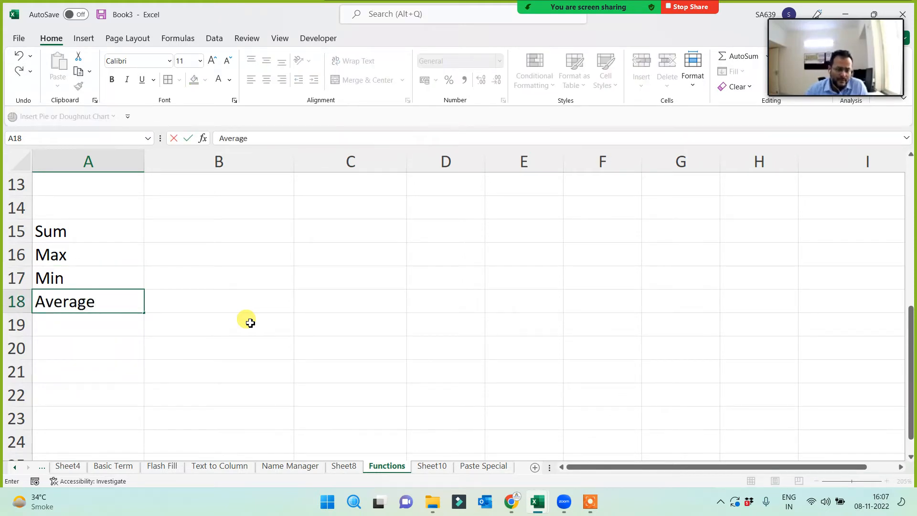
{"action": "key", "text": "Return"}
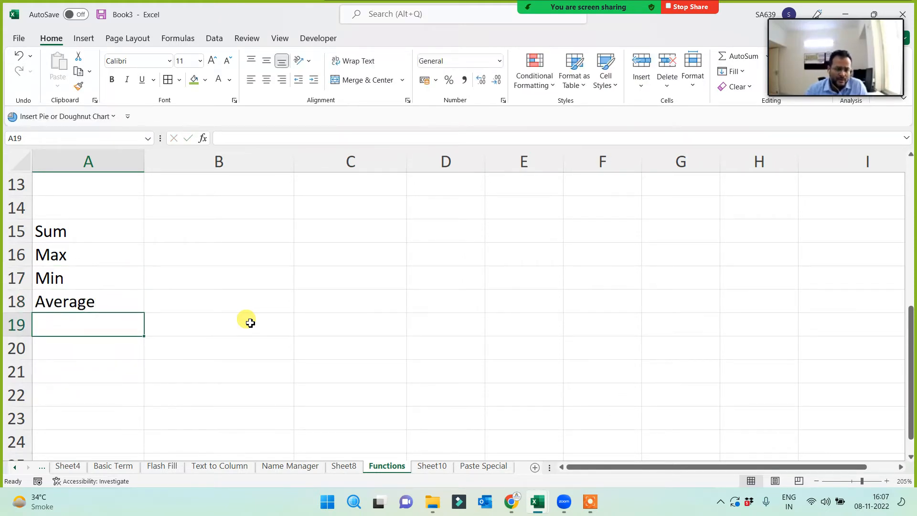
{"action": "type", "text": "Proper"}
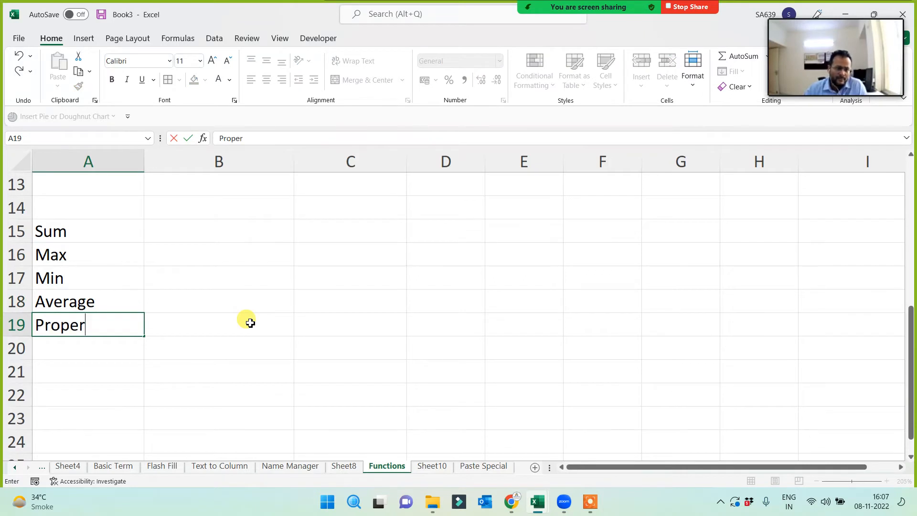
{"action": "key", "text": "Return"}
- Format the A15:A19 labels bold with white text on red fill
{"action": "left_click_drag", "start_coordinate": [95, 319], "coordinate": [93, 320]}
{"action": "left_click", "coordinate": [193, 80]}
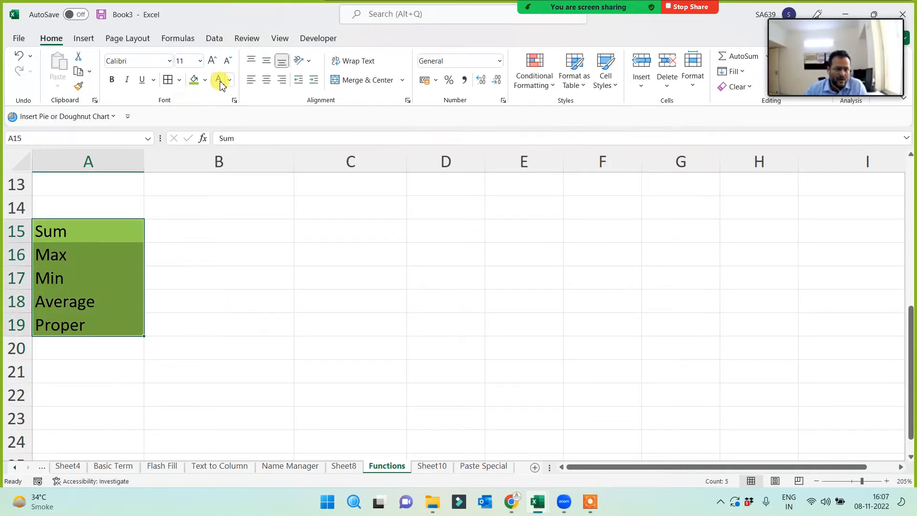
{"action": "left_click", "coordinate": [219, 80]}
{"action": "left_click", "coordinate": [205, 84]}
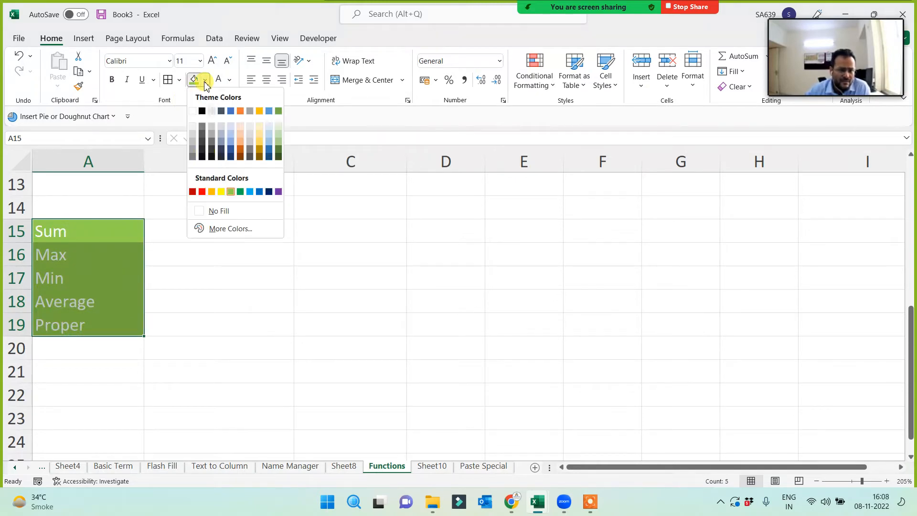
{"action": "left_click", "coordinate": [195, 191]}
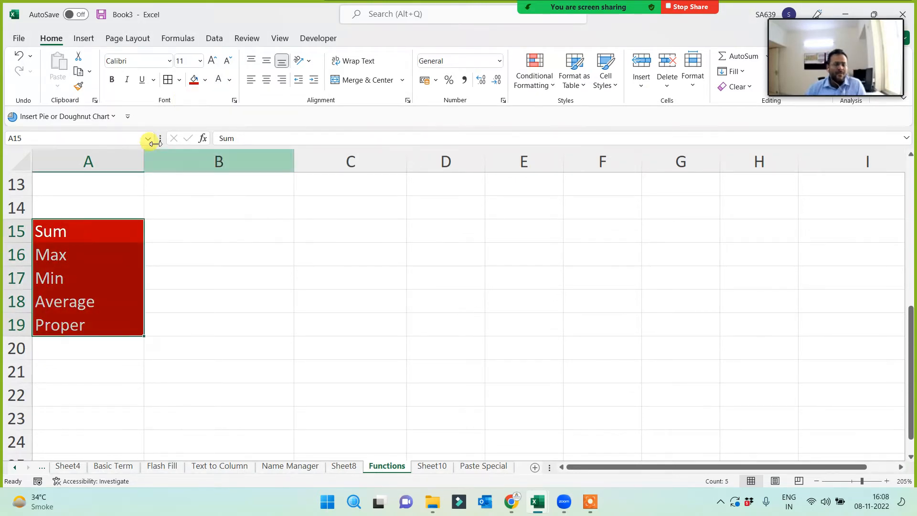
{"action": "left_click", "coordinate": [111, 79]}
{"action": "left_click", "coordinate": [295, 268]}
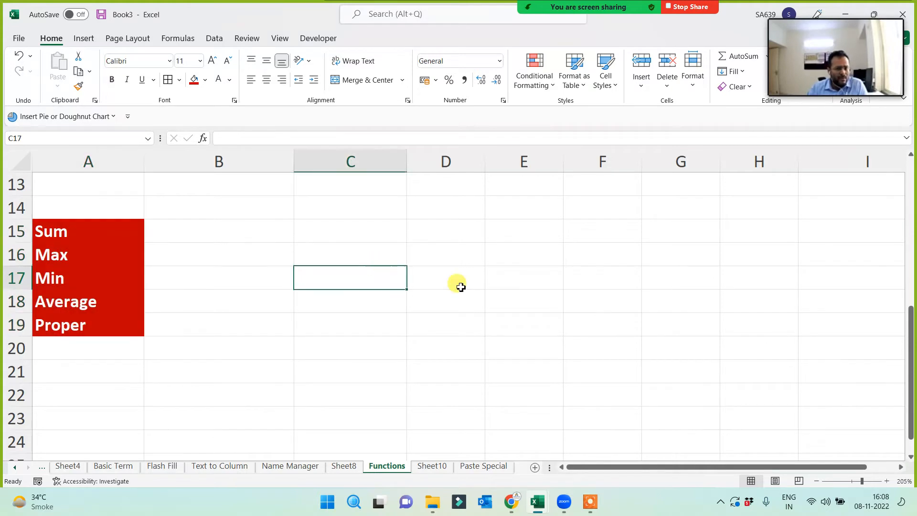
{"action": "left_click", "coordinate": [444, 235]}
{"action": "left_click", "coordinate": [208, 224]}
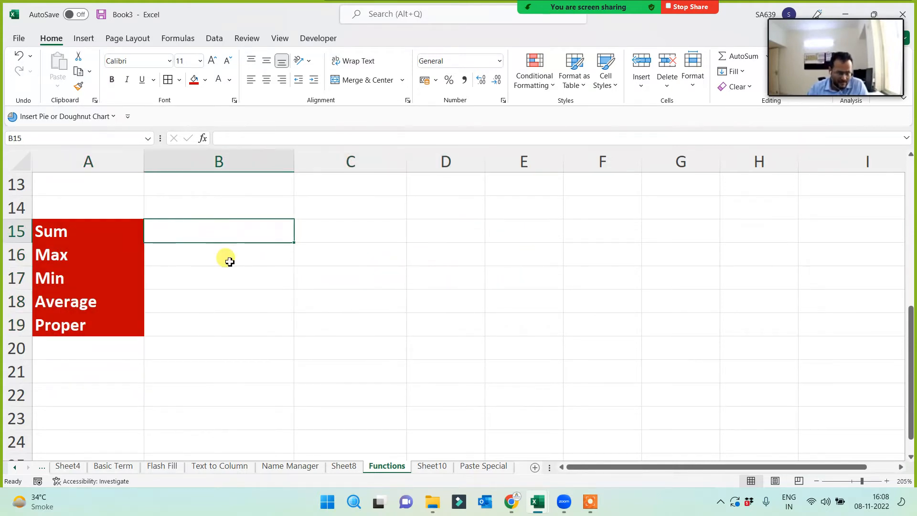
{"action": "type", "text": "=sun"}
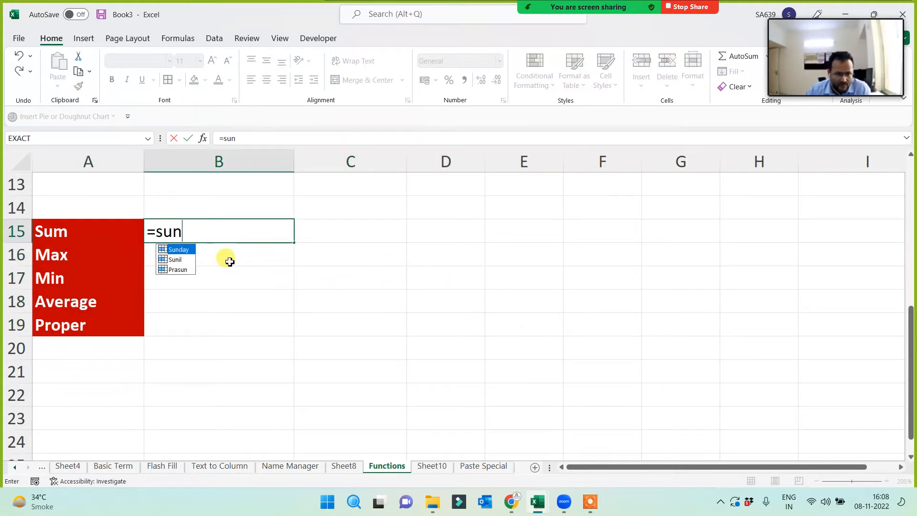
{"action": "key", "text": "BackSpace"}
{"action": "type", "text": "m("}
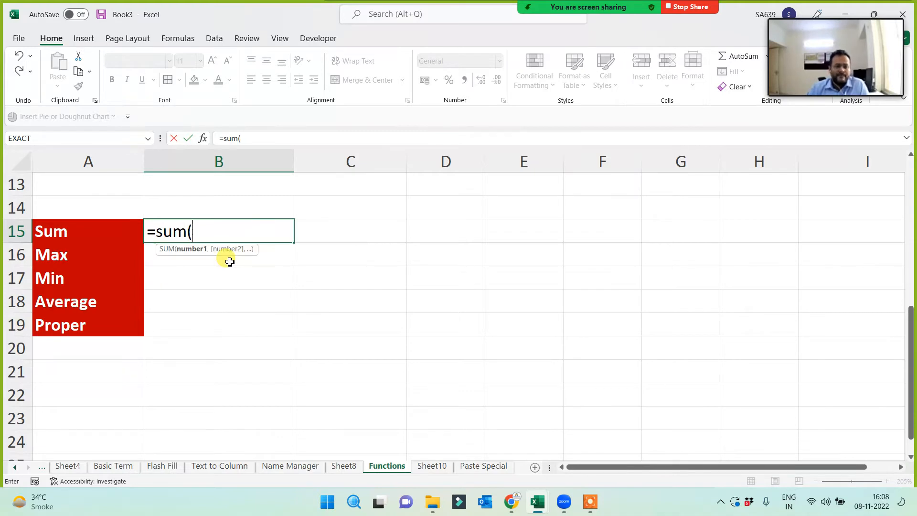
{"action": "type", "text": ")"}
{"action": "key", "text": "Return"}
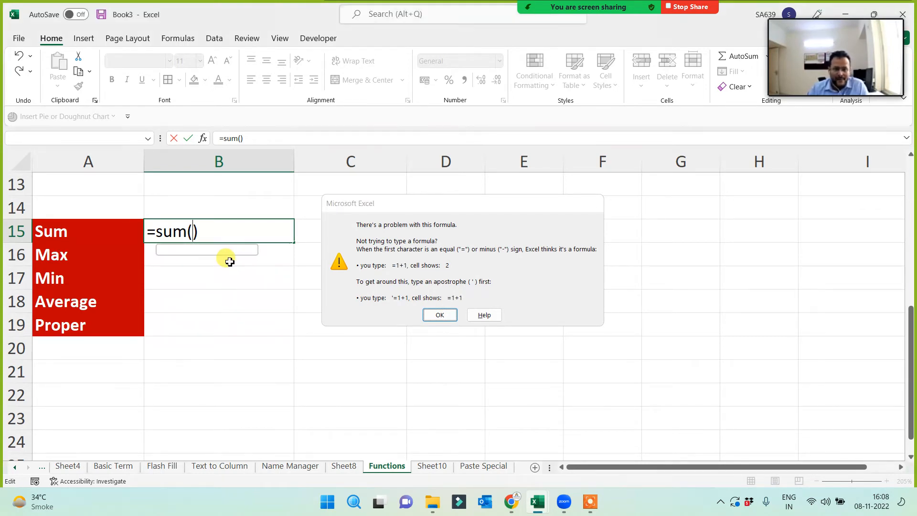
{"action": "key", "text": "Return"}
{"action": "key", "text": "Escape"}
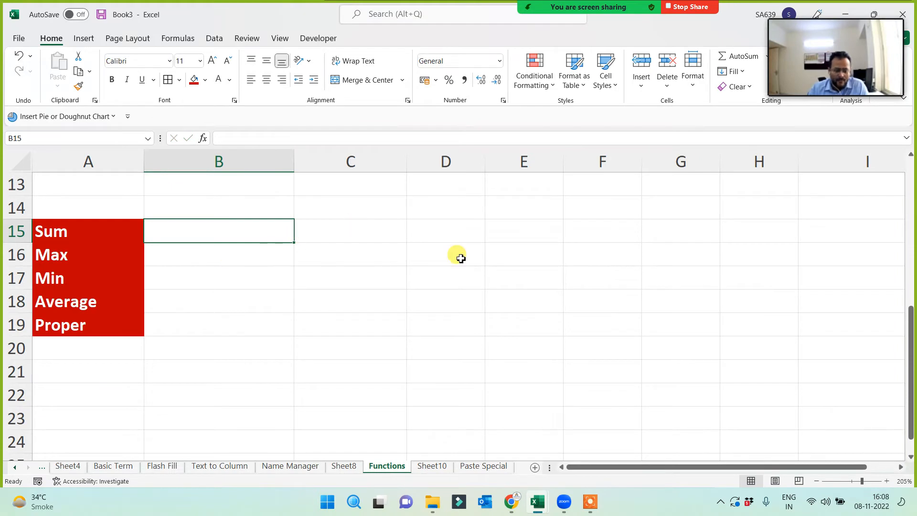
- Enter the Marks heading in E14 with marks below it
{"action": "left_click", "coordinate": [495, 210]}
{"action": "type", "text": "Marks"}
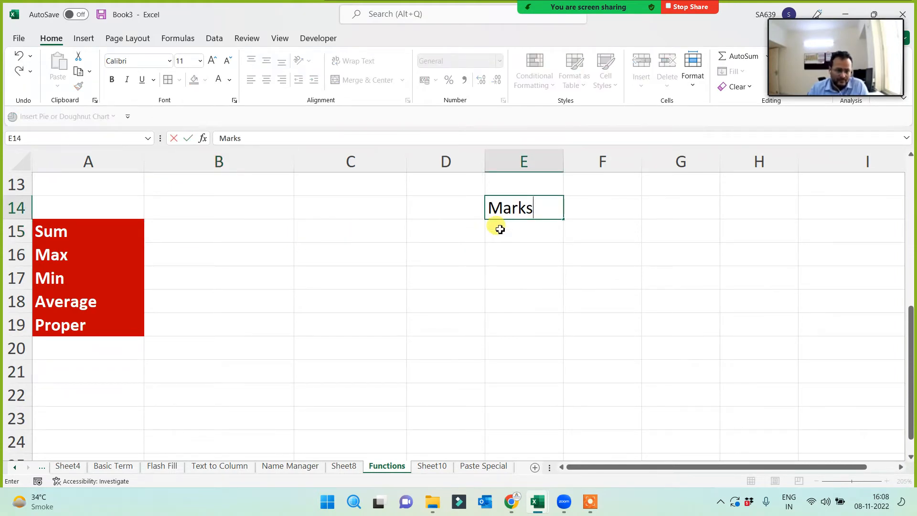
{"action": "key", "text": "Return"}
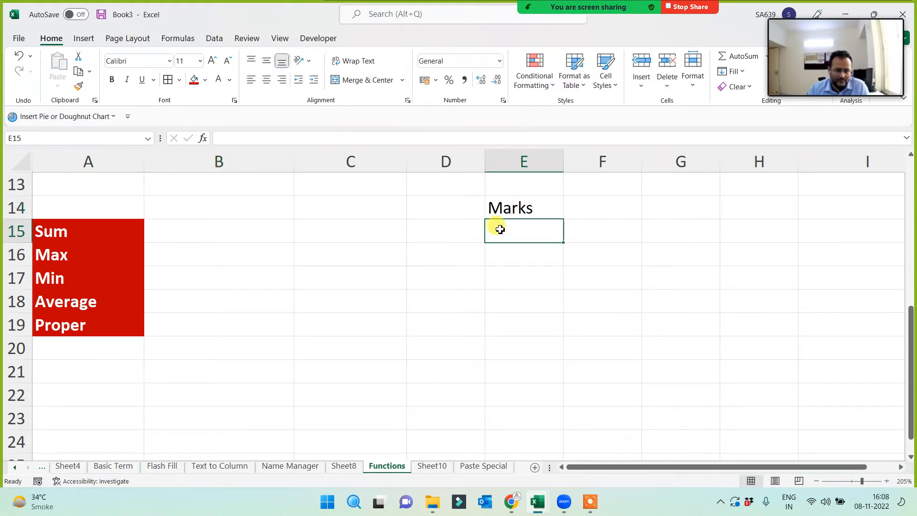
{"action": "type", "text": "32"}
{"action": "key", "text": "Return"}
{"action": "type", "text": "245"}
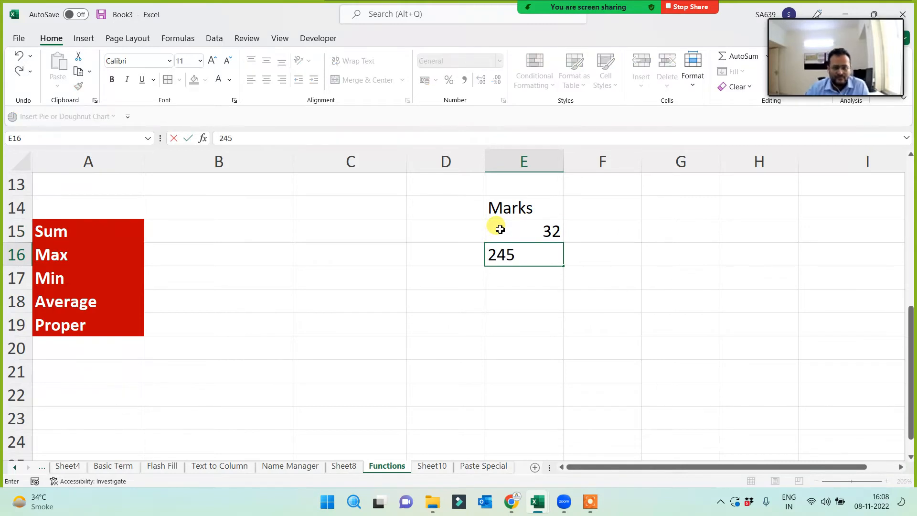
{"action": "key", "text": "Return"}
{"action": "type", "text": "63"}
{"action": "key", "text": "Return"}
{"action": "type", "text": "673"}
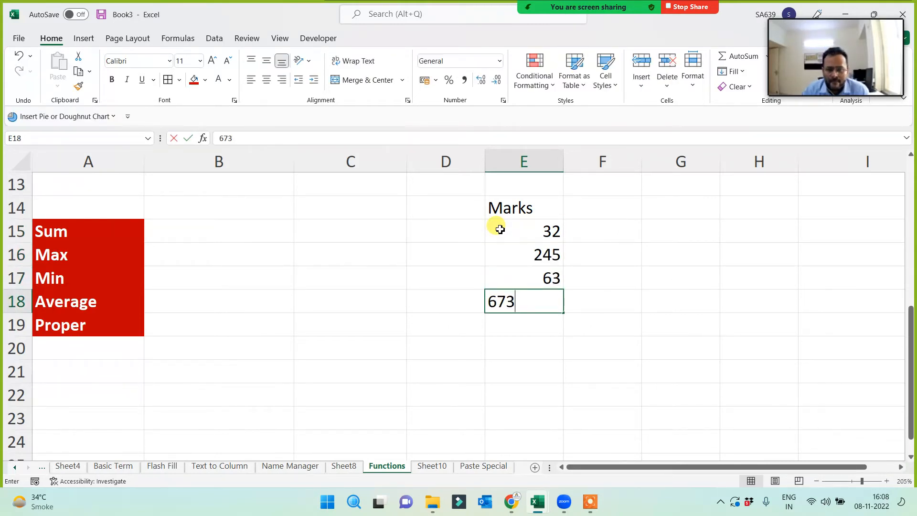
{"action": "key", "text": "Up"}
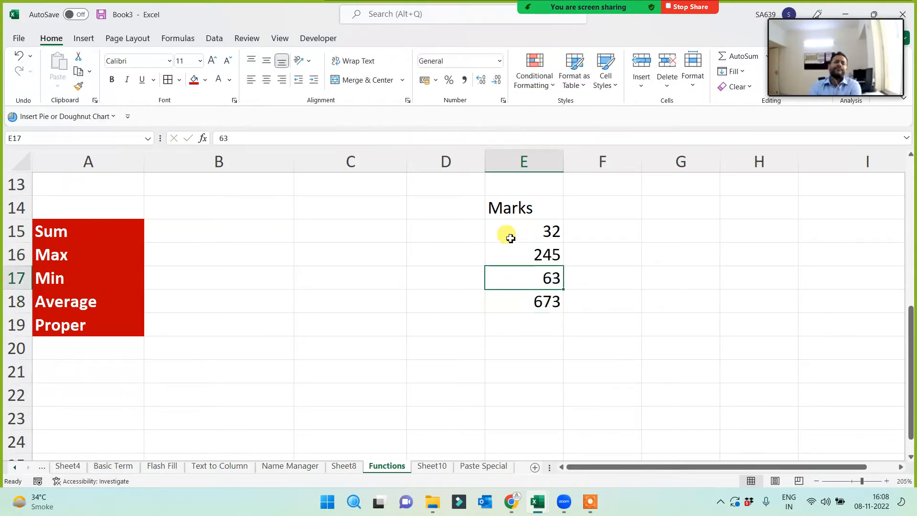
- Correct the marks to 95 and 75, then centre the Marks column
{"action": "left_click", "coordinate": [541, 250]}
{"action": "type", "text": "95"}
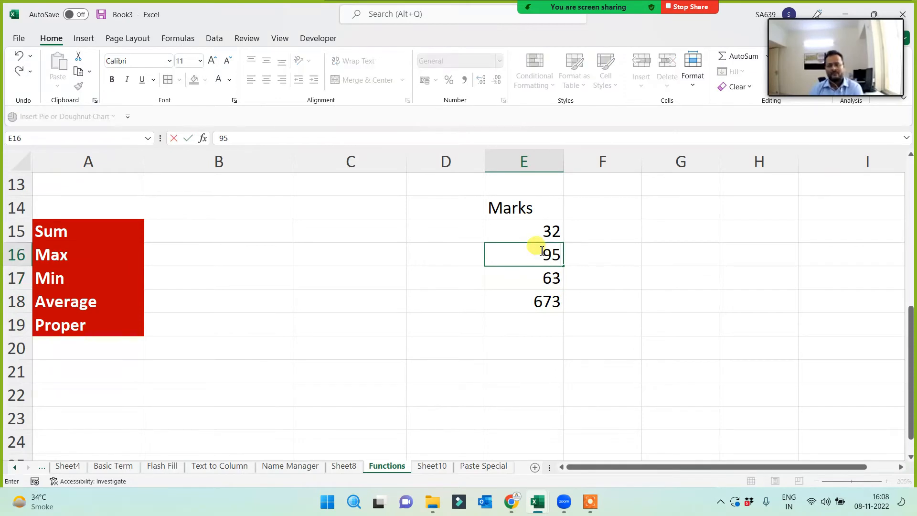
{"action": "left_click", "coordinate": [545, 306]}
{"action": "type", "text": "75"}
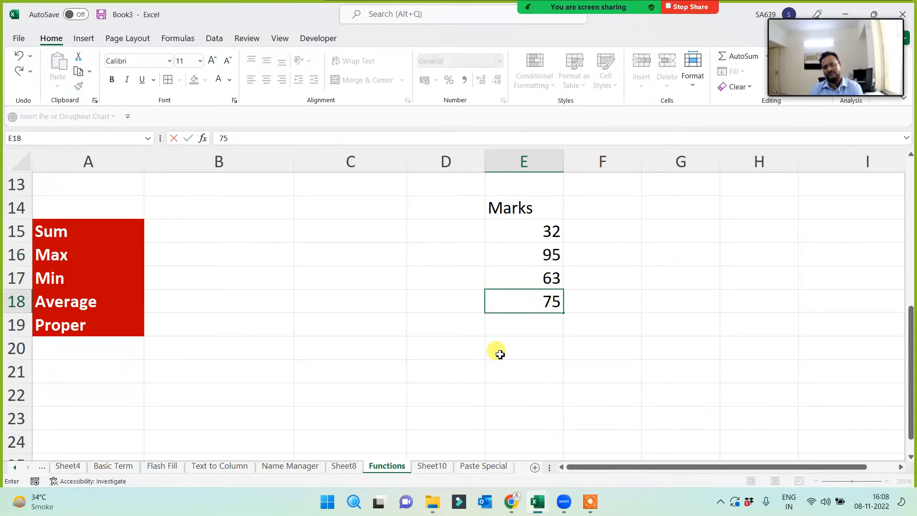
{"action": "left_click", "coordinate": [459, 370]}
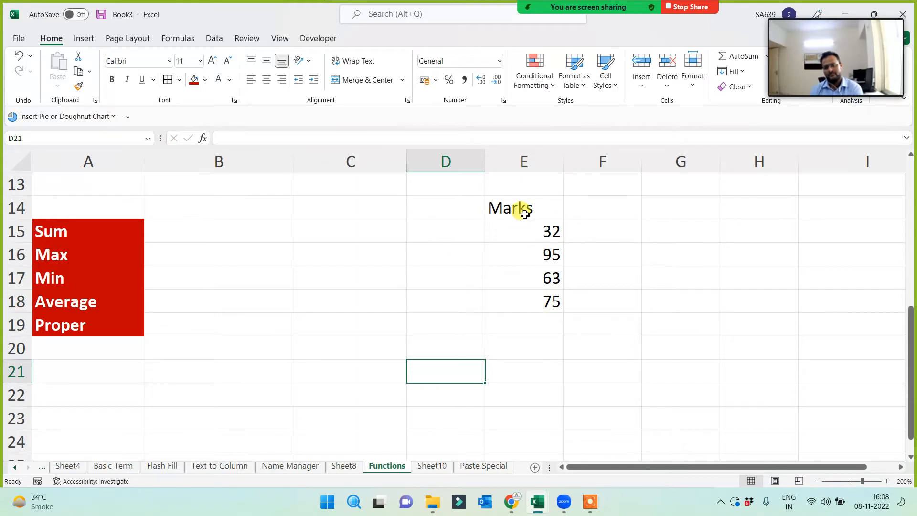
{"action": "left_click_drag", "start_coordinate": [522, 209], "coordinate": [506, 302]}
{"action": "left_click", "coordinate": [266, 80]}
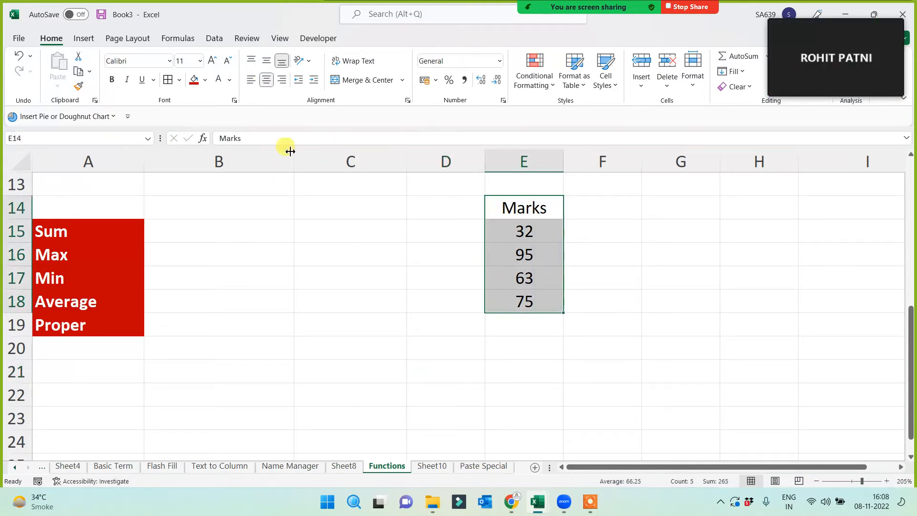
- Enter the Name heading in D14 and four student names below it
{"action": "left_click", "coordinate": [458, 207]}
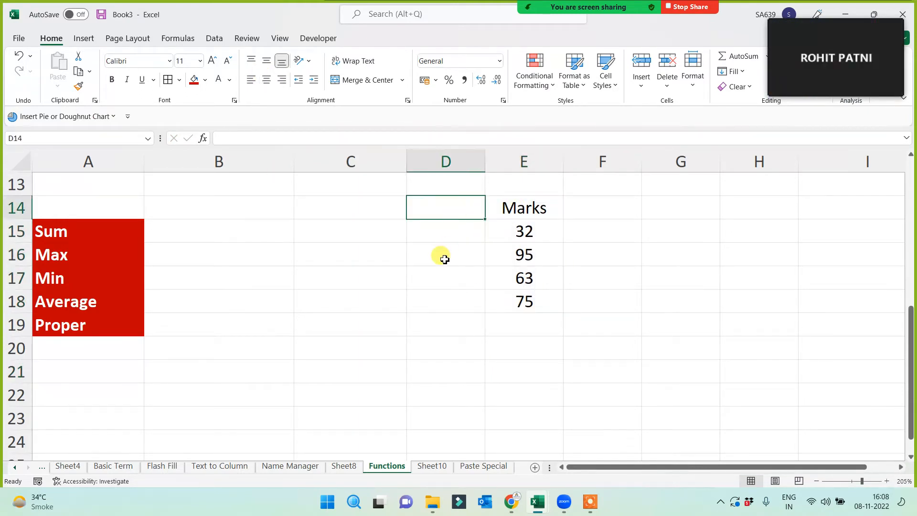
{"action": "type", "text": "Name"}
{"action": "key", "text": "Return"}
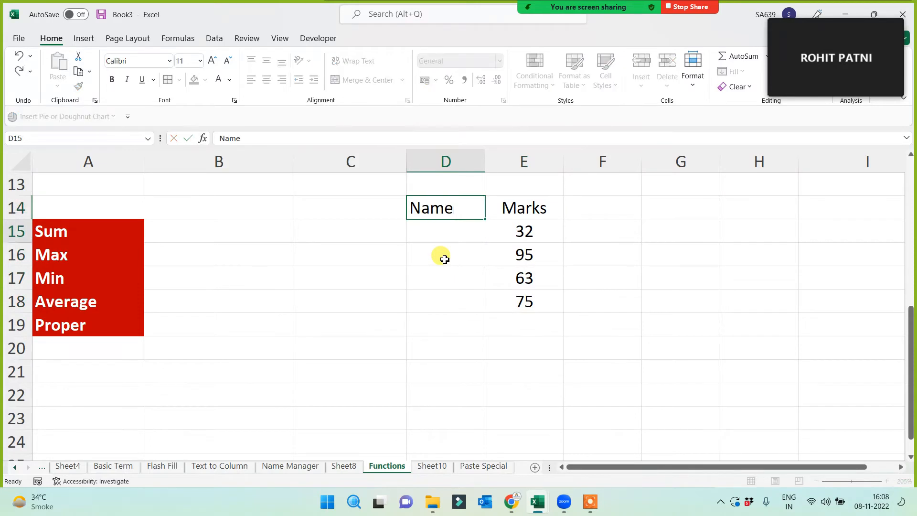
{"action": "type", "text": "Brajesh"}
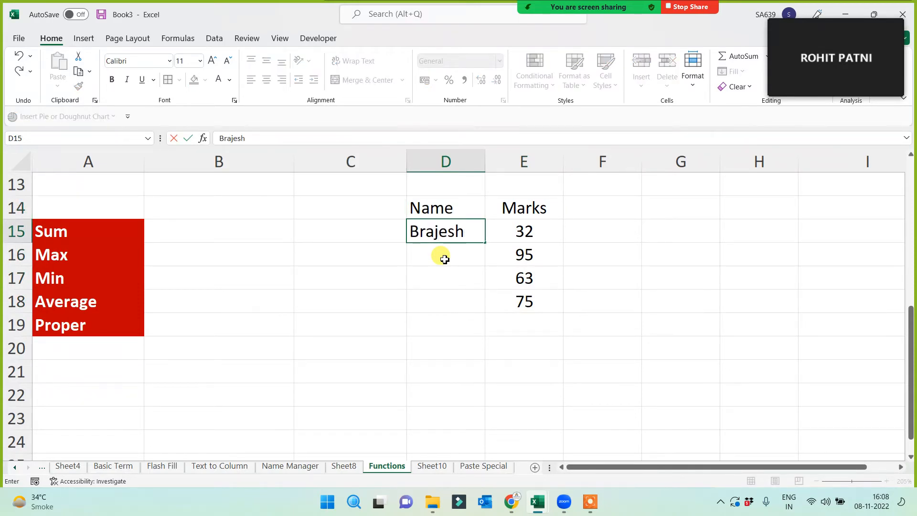
{"action": "key", "text": "Return"}
{"action": "type", "text": "Rohit"}
{"action": "key", "text": "Return"}
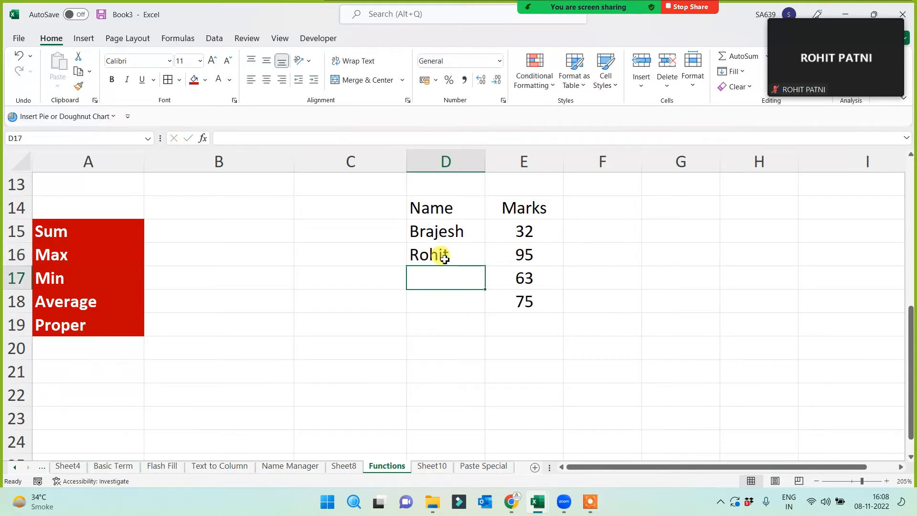
{"action": "type", "text": "Su"}
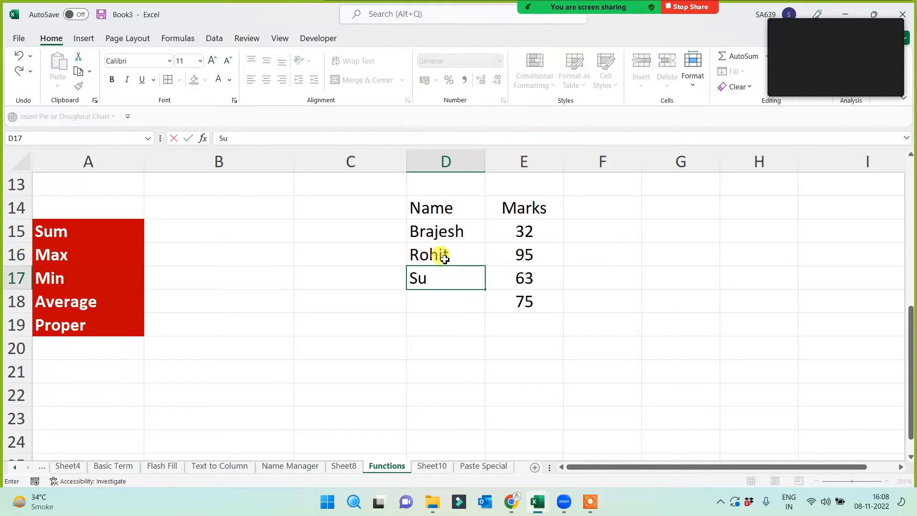
{"action": "type", "text": "ltan"}
{"action": "key", "text": "Return"}
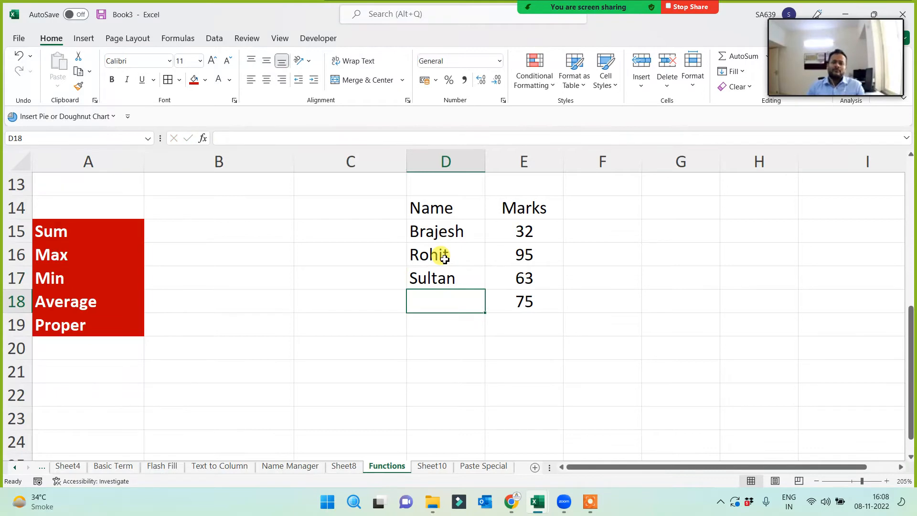
{"action": "type", "text": "Sachin"}
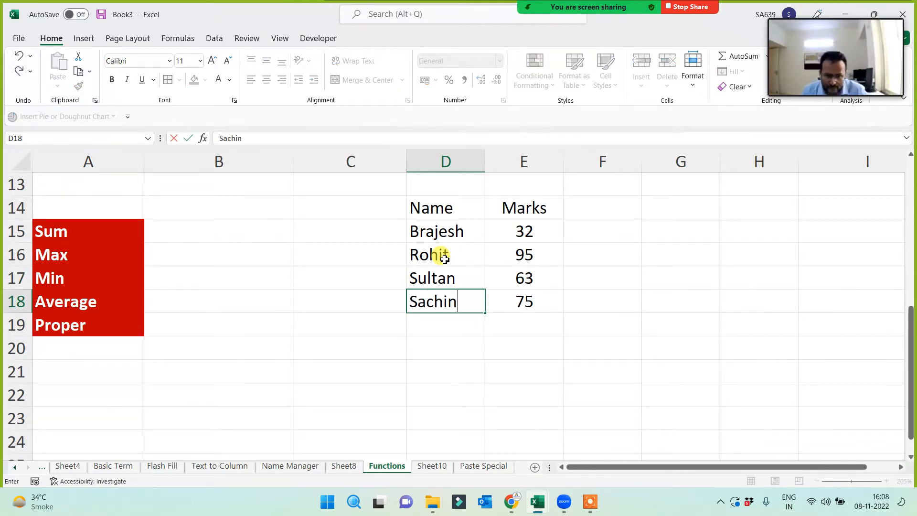
{"action": "key", "text": "Return"}
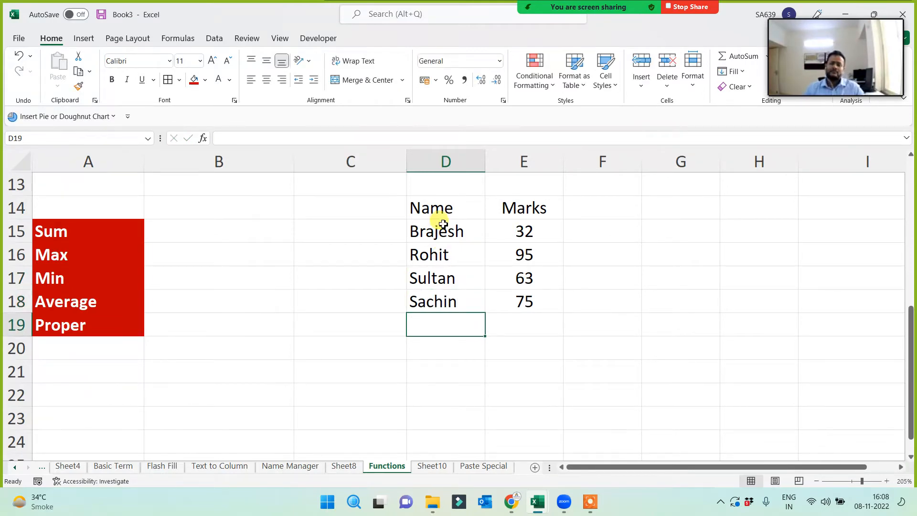
- Add all borders to D14:E18 and give the header row red fill with white text
{"action": "left_click_drag", "start_coordinate": [443, 206], "coordinate": [521, 303]}
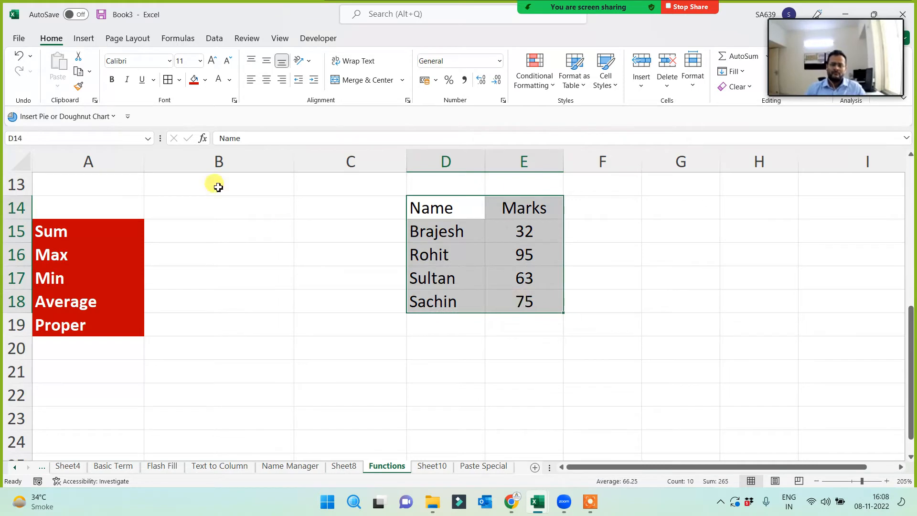
{"action": "left_click", "coordinate": [167, 80]}
{"action": "left_click_drag", "start_coordinate": [424, 206], "coordinate": [512, 206]}
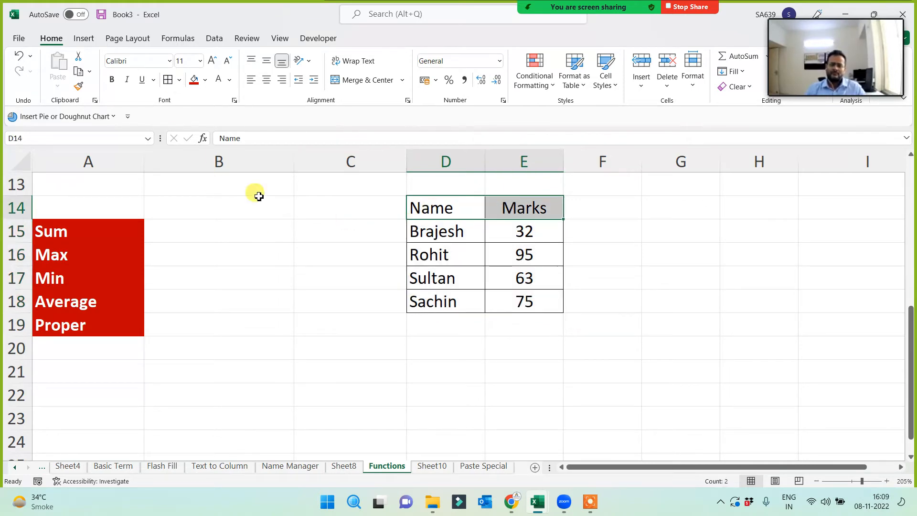
{"action": "left_click", "coordinate": [194, 80]}
{"action": "left_click", "coordinate": [219, 80]}
{"action": "left_click", "coordinate": [304, 279]}
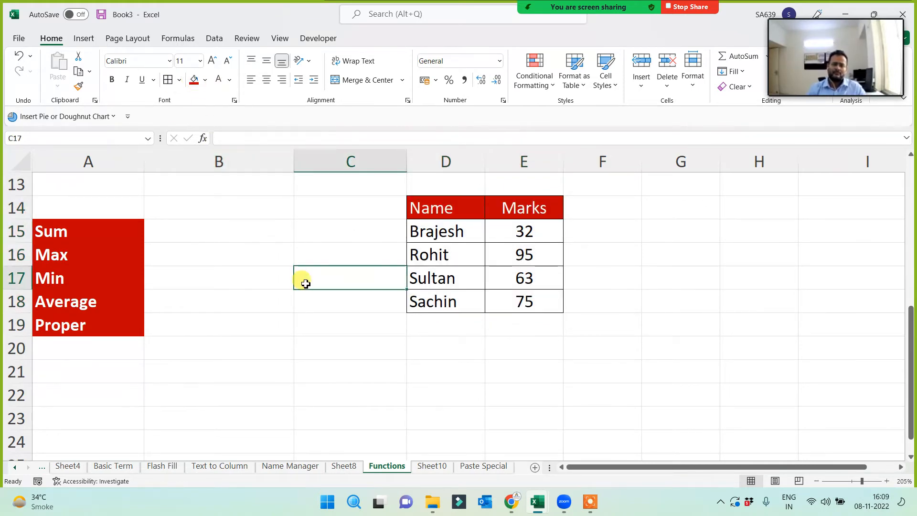
{"action": "left_click_drag", "start_coordinate": [91, 230], "coordinate": [96, 317]}
{"action": "left_click", "coordinate": [537, 239]}
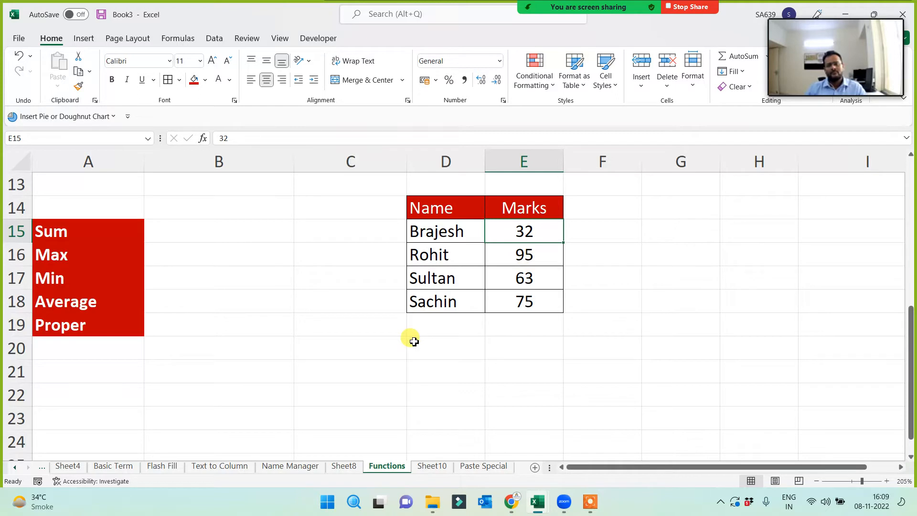
{"action": "left_click", "coordinate": [83, 237]}
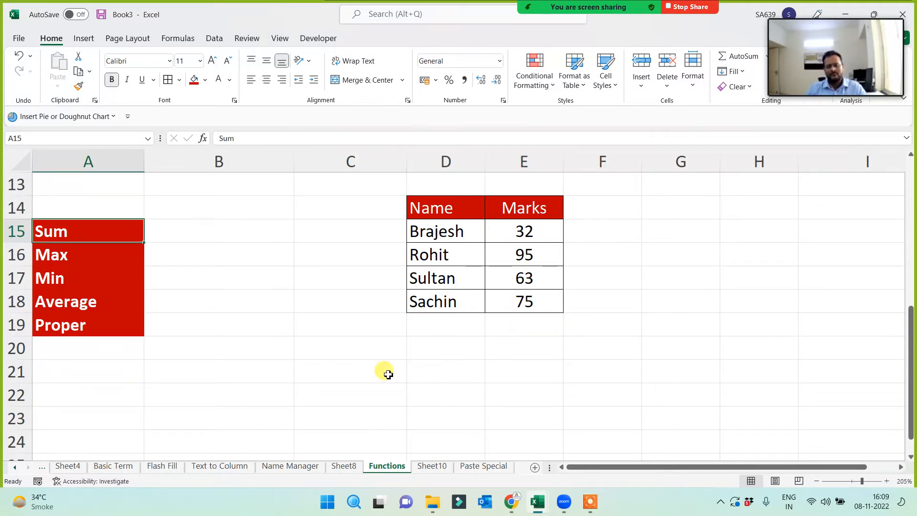
{"action": "left_click", "coordinate": [186, 240]}
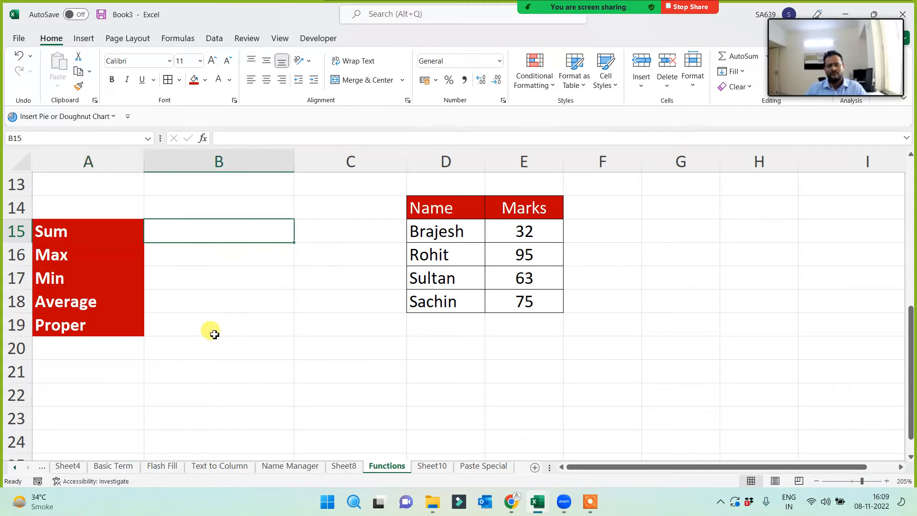
{"action": "type", "text": "=sum("}
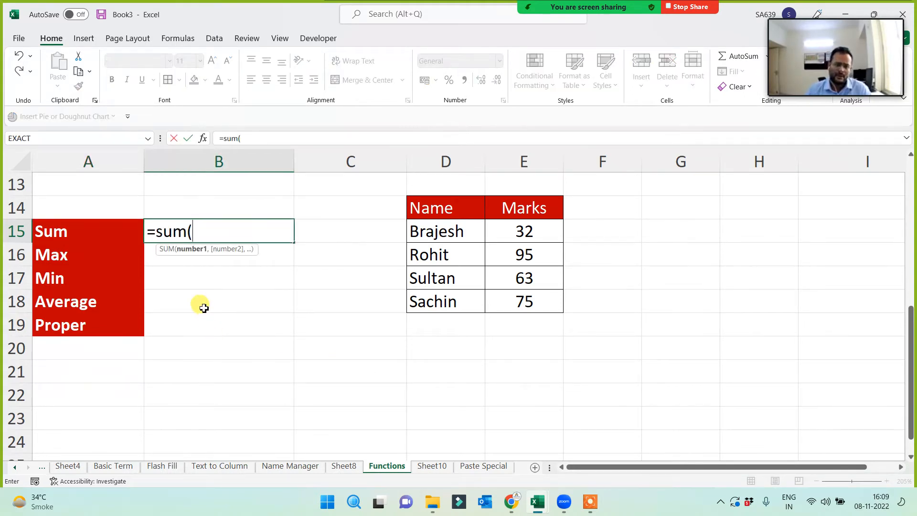
{"action": "left_click", "coordinate": [544, 228]}
{"action": "type", "text": ","}
{"action": "left_click", "coordinate": [536, 251]}
{"action": "type", "text": ","}
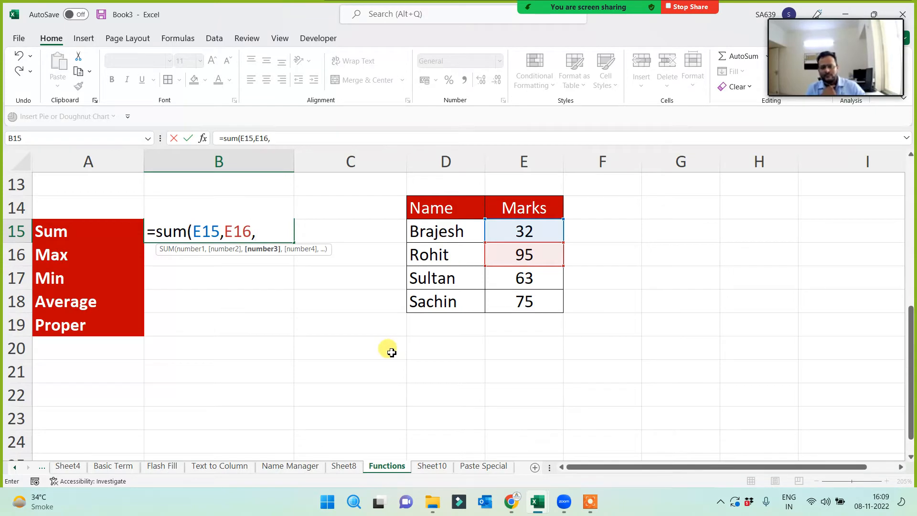
{"action": "key", "text": "Escape"}
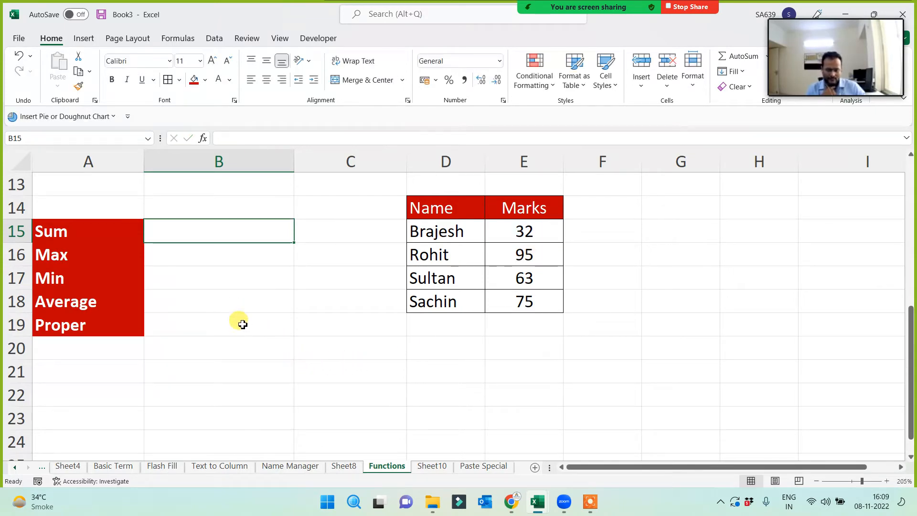
{"action": "type", "text": "=sum"}
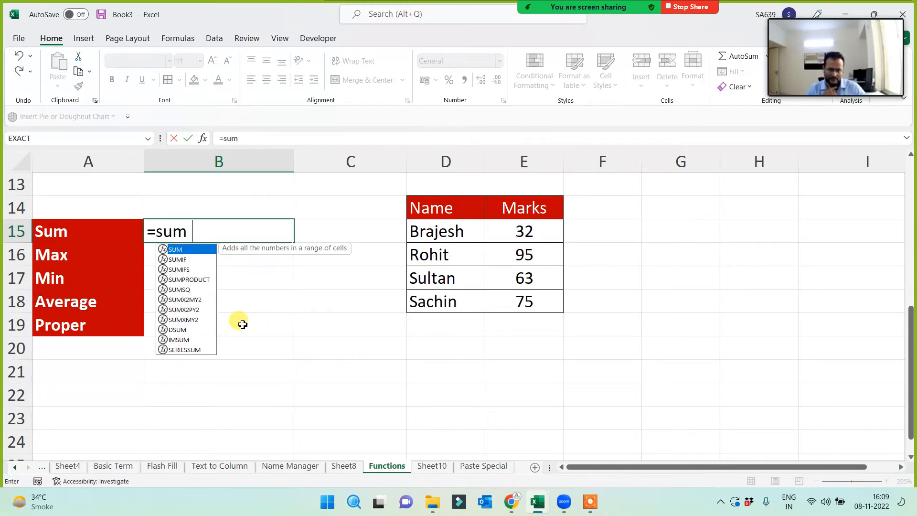
{"action": "type", "text": "("}
{"action": "left_click_drag", "start_coordinate": [457, 211], "coordinate": [522, 300]}
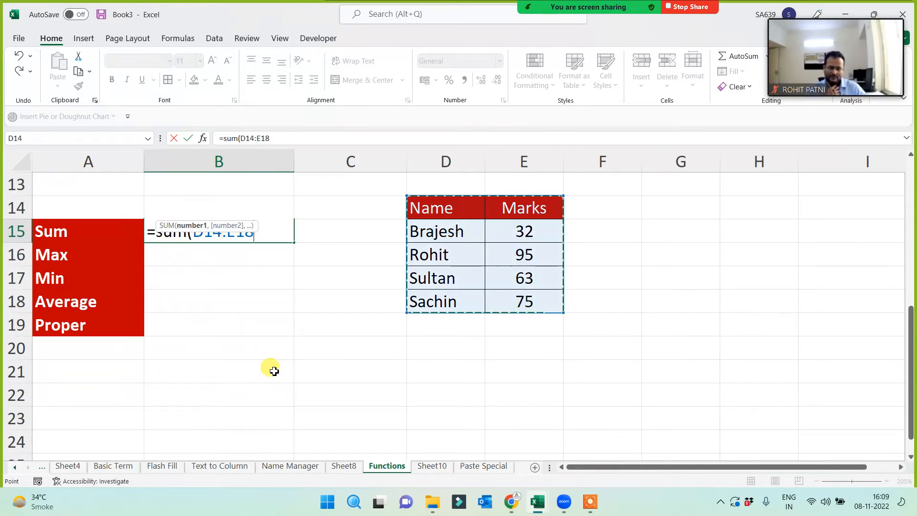
{"action": "type", "text": ")"}
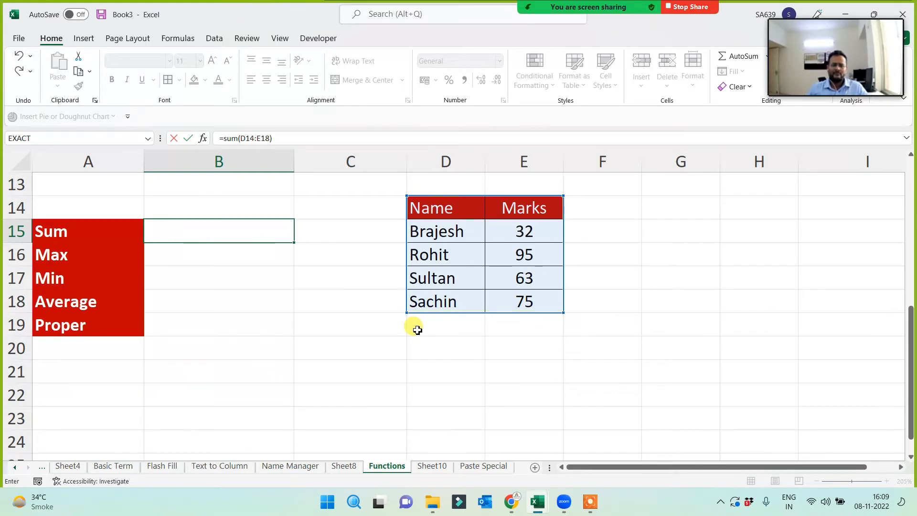
{"action": "key", "text": "Return"}
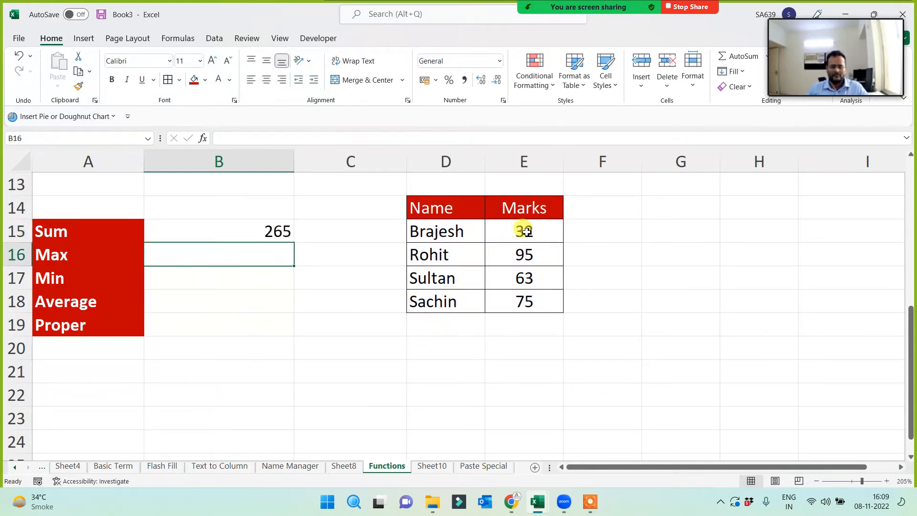
{"action": "left_click_drag", "start_coordinate": [525, 231], "coordinate": [522, 299]}
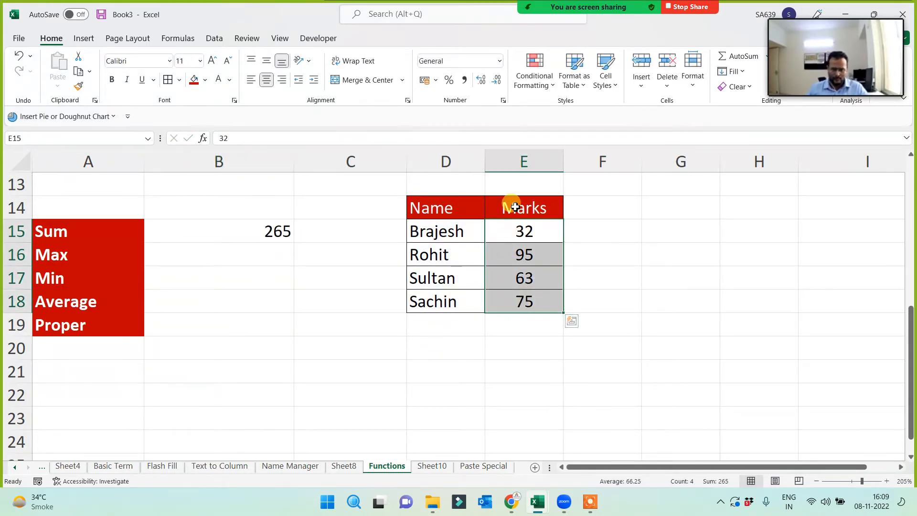
{"action": "left_click_drag", "start_coordinate": [515, 207], "coordinate": [505, 299]}
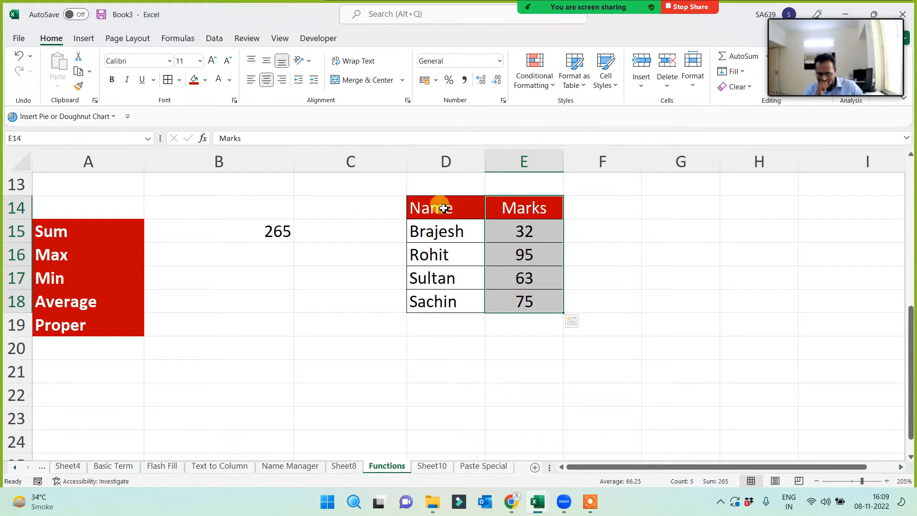
{"action": "left_click_drag", "start_coordinate": [443, 208], "coordinate": [529, 300]}
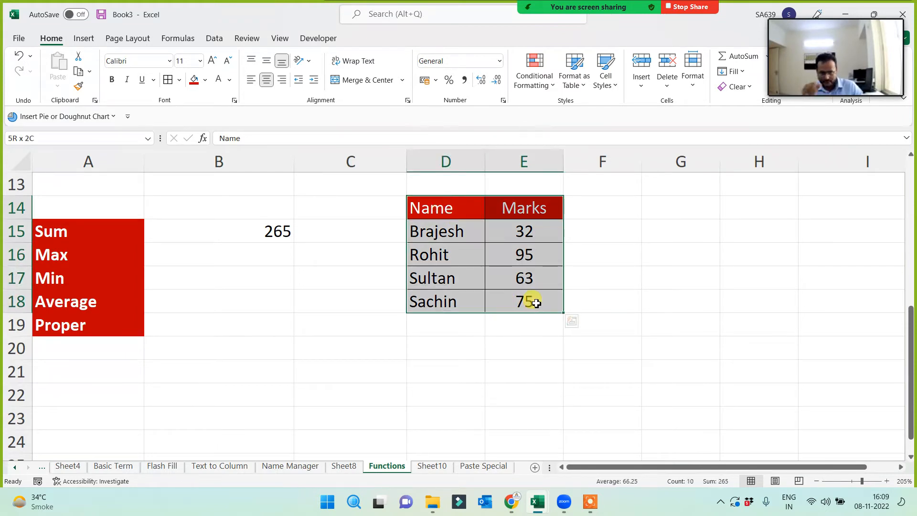
{"action": "left_click", "coordinate": [279, 260]}
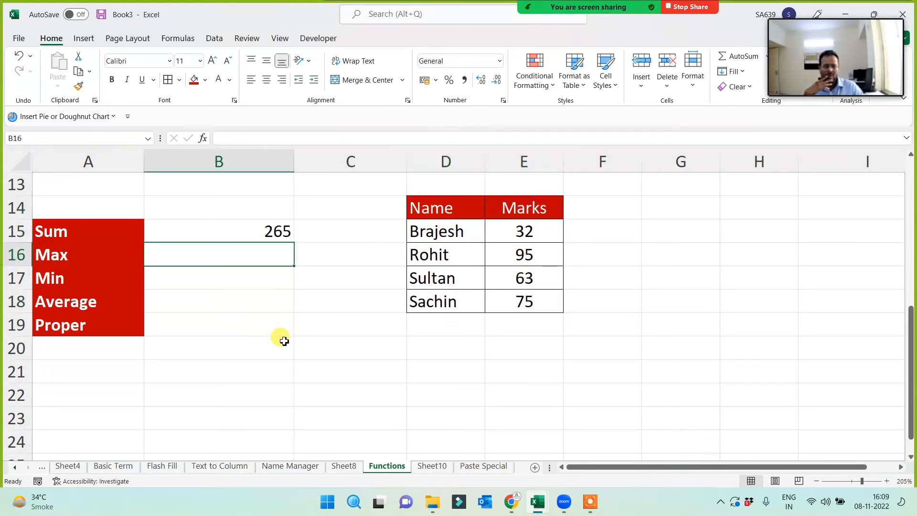
- Enter MAX, MIN and AVERAGE over D14:E18 in B16:B18, giving 95, 32 and 66.25
{"action": "type", "text": "="}
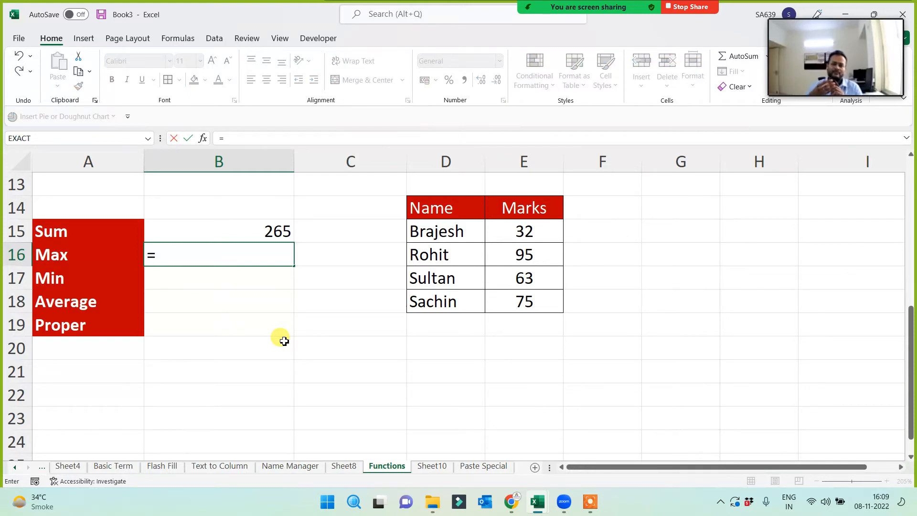
{"action": "type", "text": "max("}
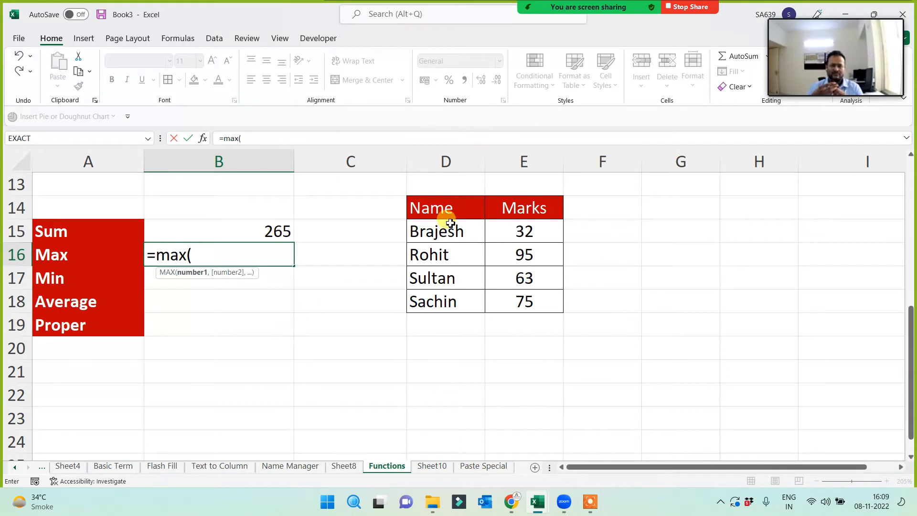
{"action": "left_click_drag", "start_coordinate": [446, 212], "coordinate": [504, 311]}
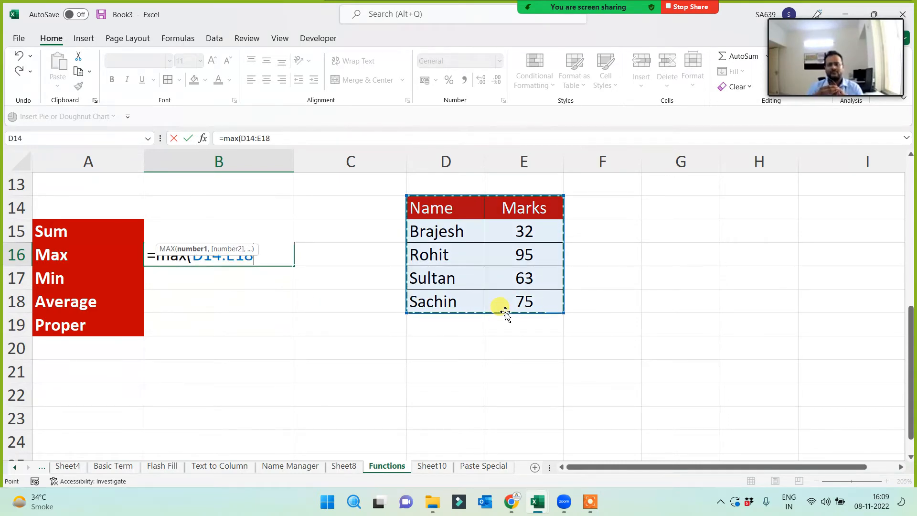
{"action": "key", "text": "Return"}
{"action": "type", "text": "=m"}
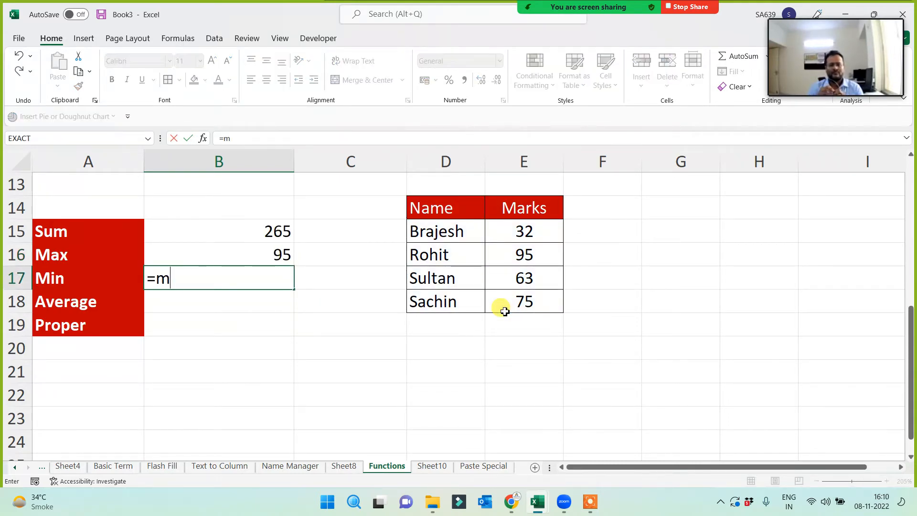
{"action": "type", "text": "in("}
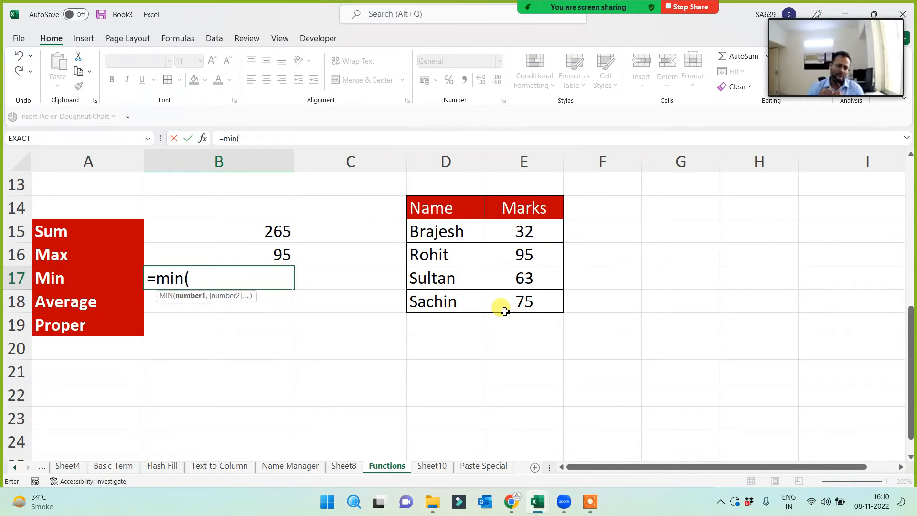
{"action": "left_click_drag", "start_coordinate": [475, 207], "coordinate": [510, 307]}
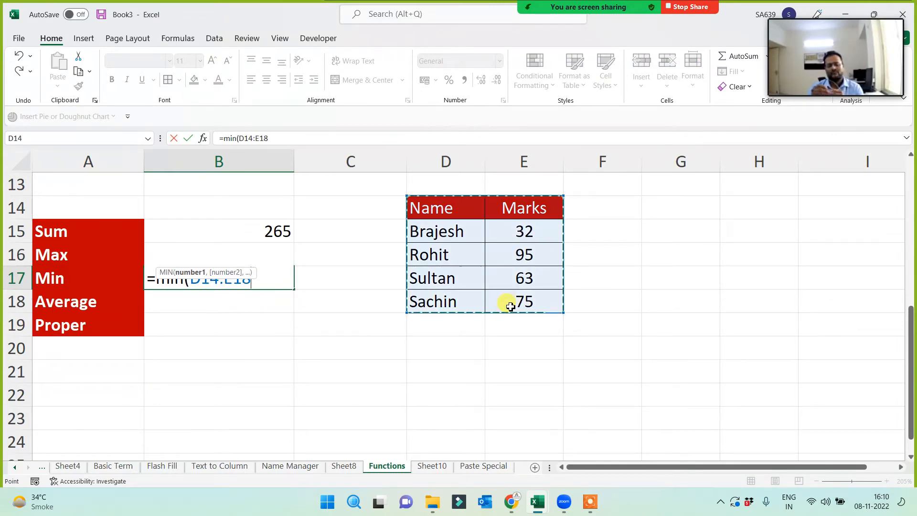
{"action": "type", "text": ")"}
{"action": "key", "text": "Return"}
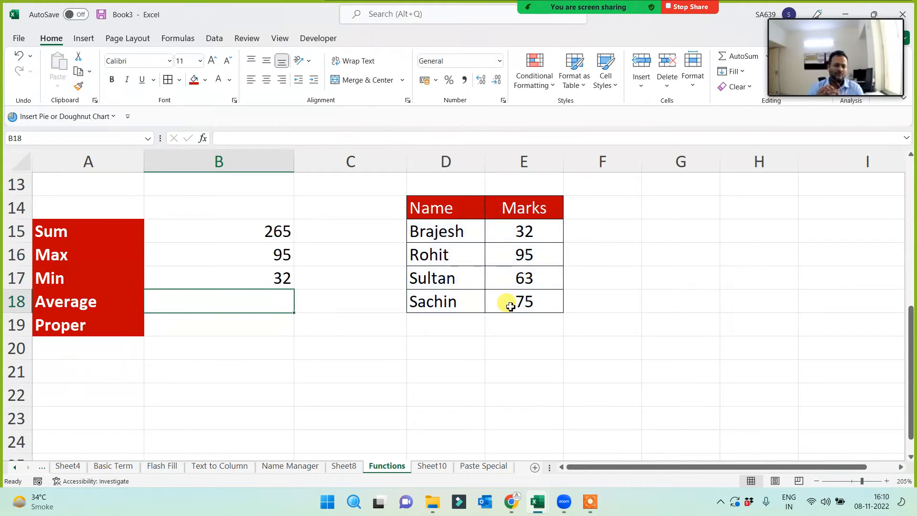
{"action": "type", "text": "=average("}
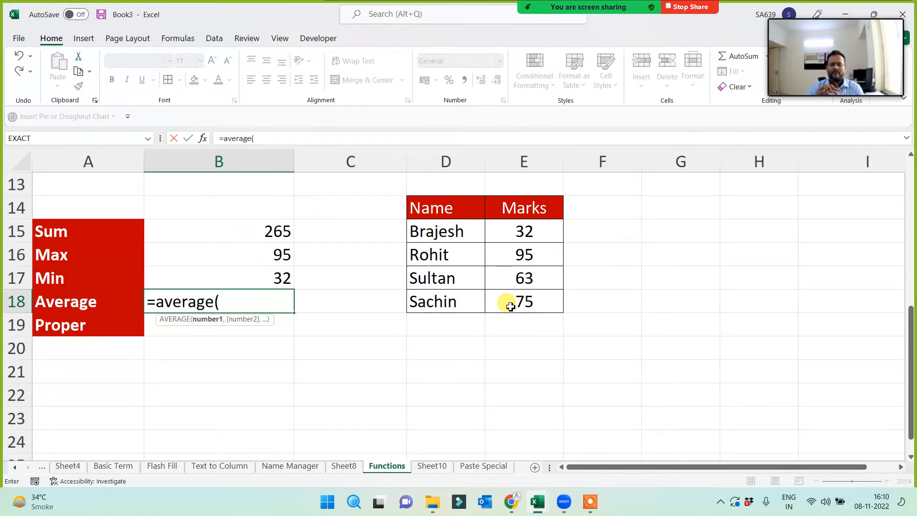
{"action": "left_click_drag", "start_coordinate": [446, 202], "coordinate": [507, 304]}
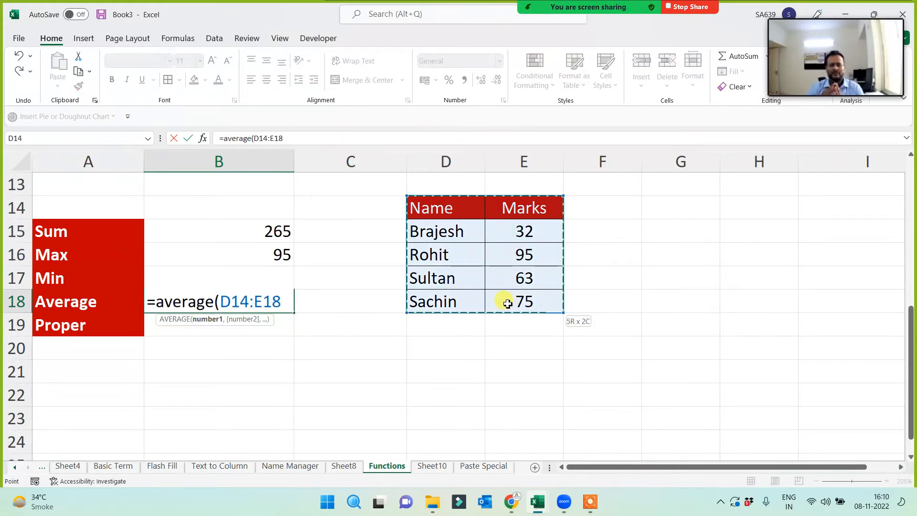
{"action": "type", "text": ")"}
{"action": "key", "text": "Return"}
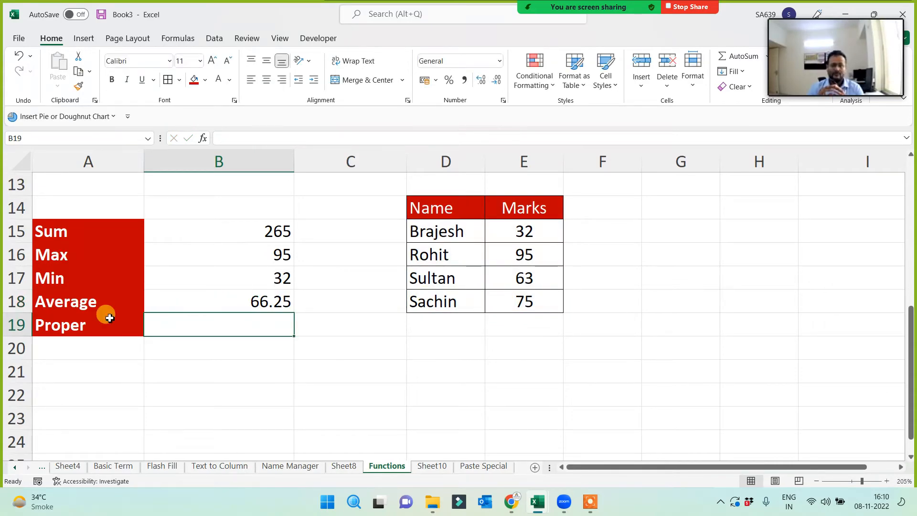
{"action": "left_click", "coordinate": [94, 325]}
- Relabel A19 as Product and enter =PRODUCT(D14:E18) in B19, giving 14364000
{"action": "type", "text": "Pro"}
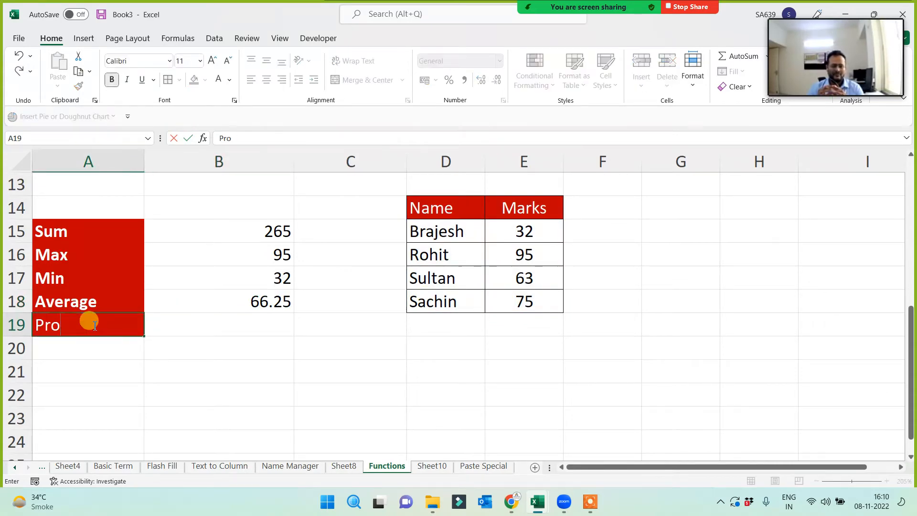
{"action": "type", "text": "duct"}
{"action": "left_click", "coordinate": [186, 389]}
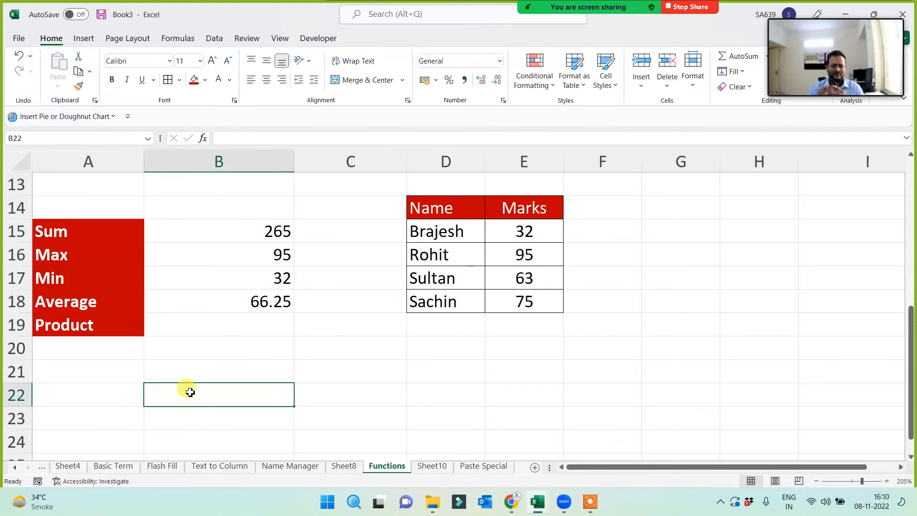
{"action": "left_click", "coordinate": [207, 327]}
{"action": "type", "text": "="}
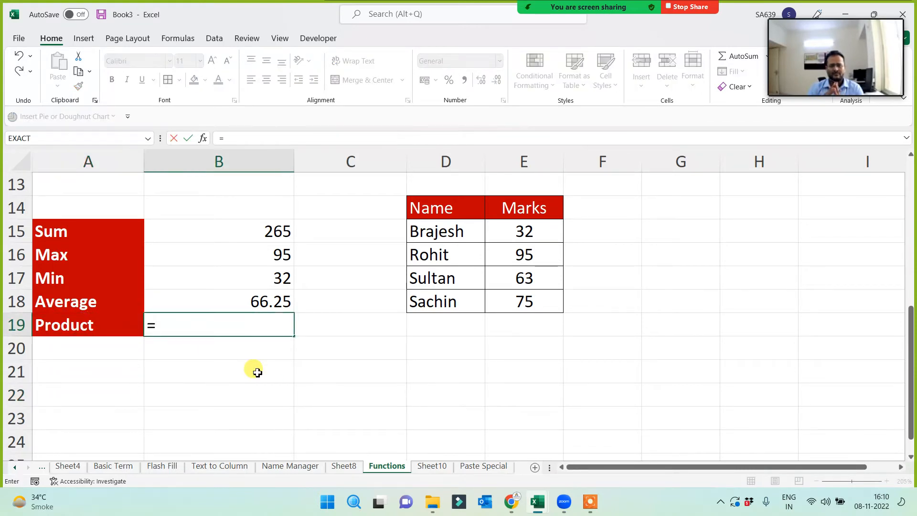
{"action": "type", "text": "prod"}
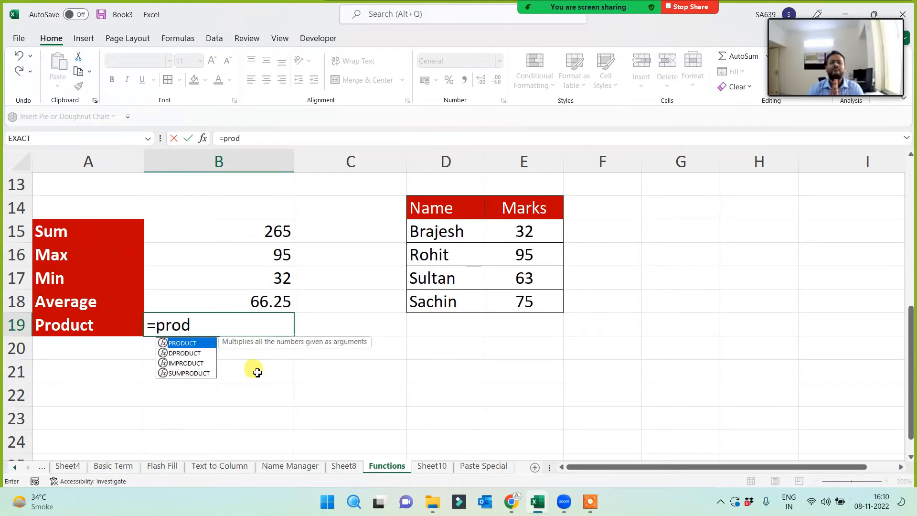
{"action": "type", "text": "uct("}
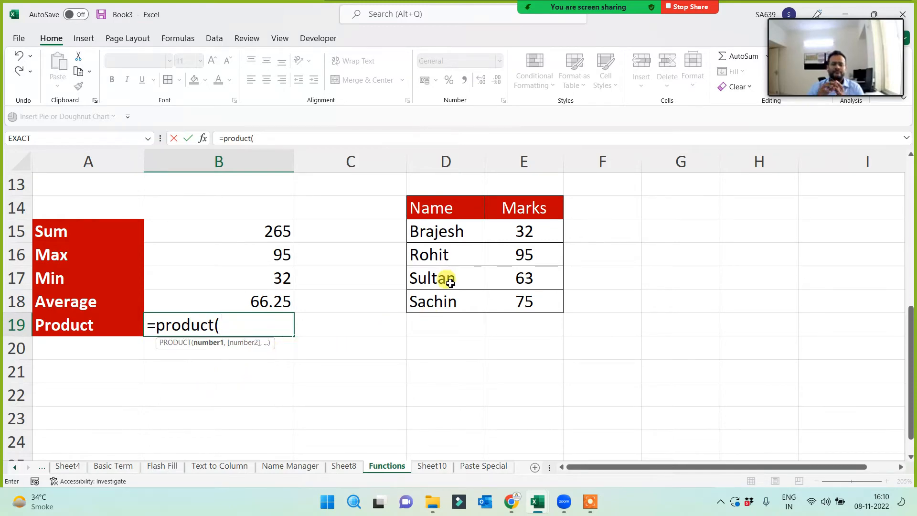
{"action": "left_click_drag", "start_coordinate": [440, 208], "coordinate": [517, 311]}
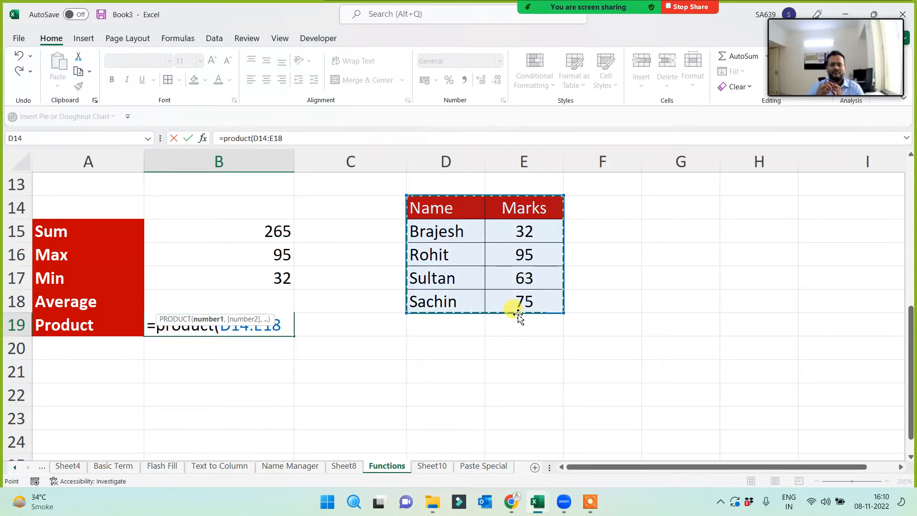
{"action": "type", "text": ")"}
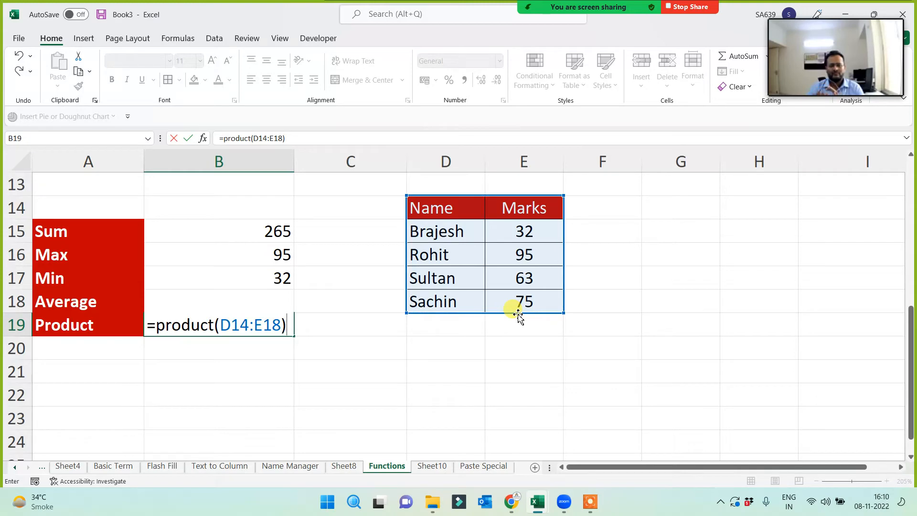
{"action": "key", "text": "Return"}
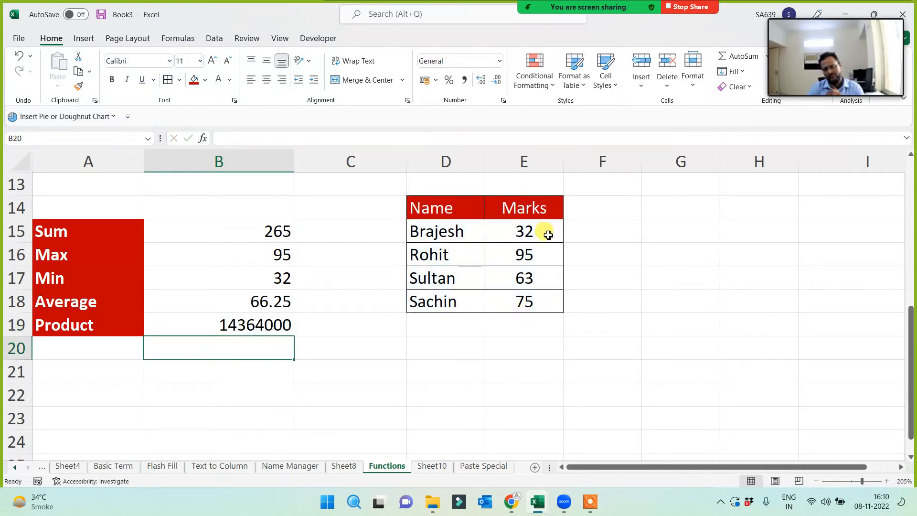
{"action": "left_click", "coordinate": [532, 253]}
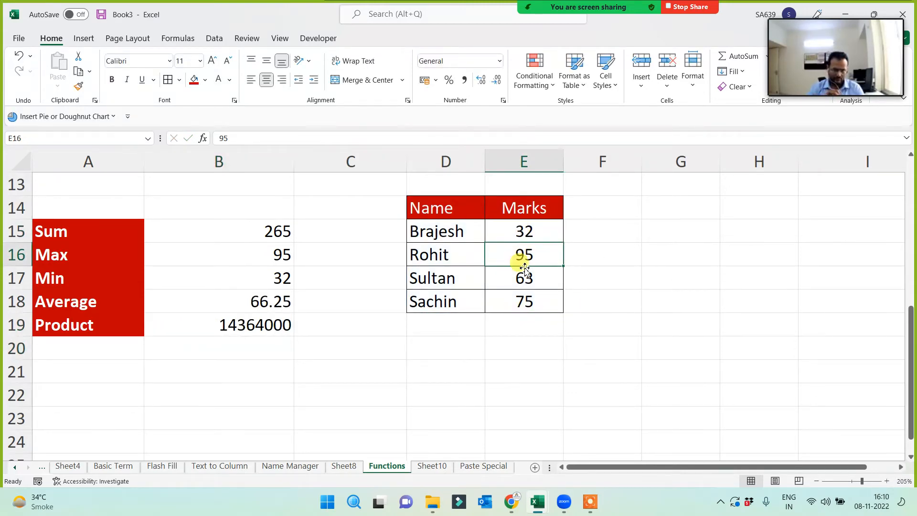
- Multiply the four marks by hand in G19 (=E15*E16*E17*E18) and compare it with PRODUCT in B19
{"action": "left_click", "coordinate": [523, 276]}
{"action": "left_click", "coordinate": [520, 300]}
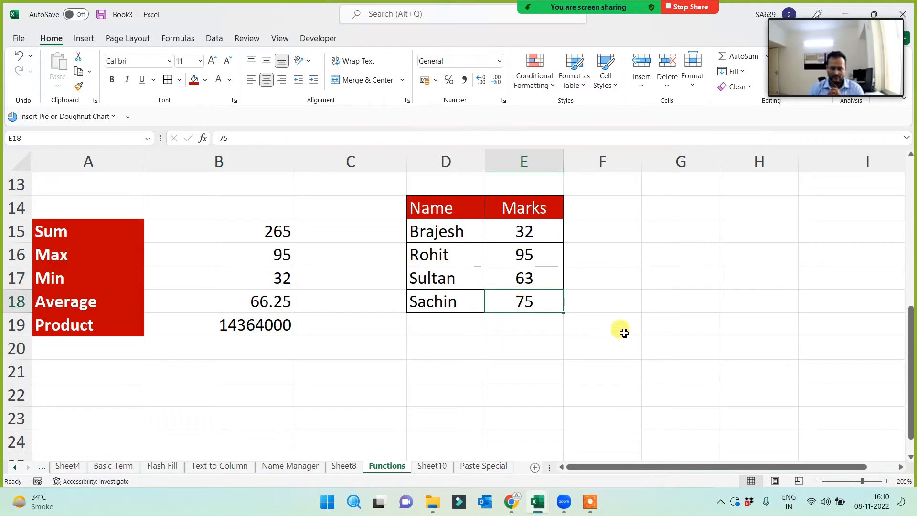
{"action": "left_click", "coordinate": [671, 324]}
{"action": "type", "text": "="}
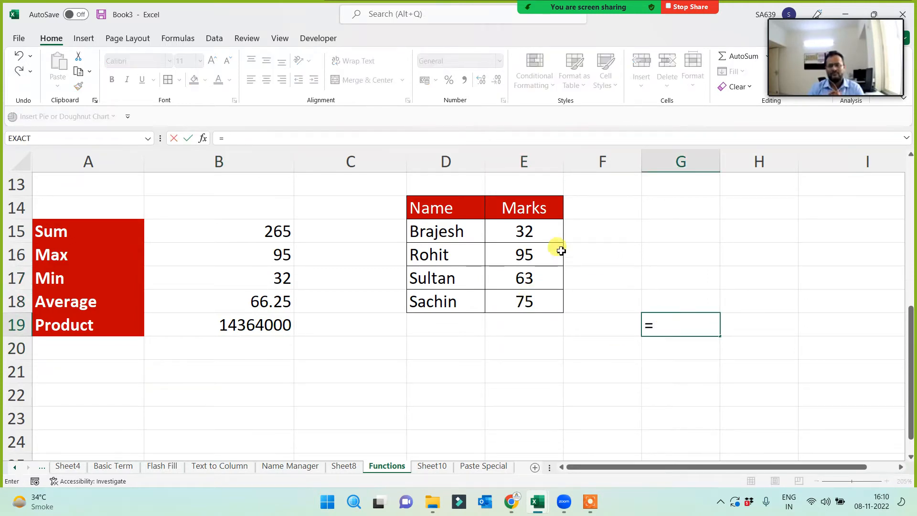
{"action": "left_click", "coordinate": [541, 233]}
{"action": "type", "text": "*"}
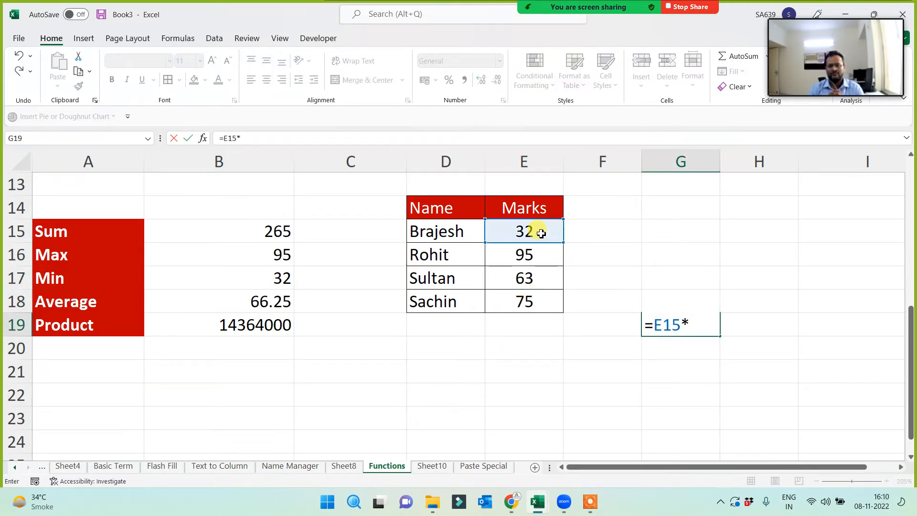
{"action": "left_click", "coordinate": [541, 256]}
{"action": "type", "text": "*"}
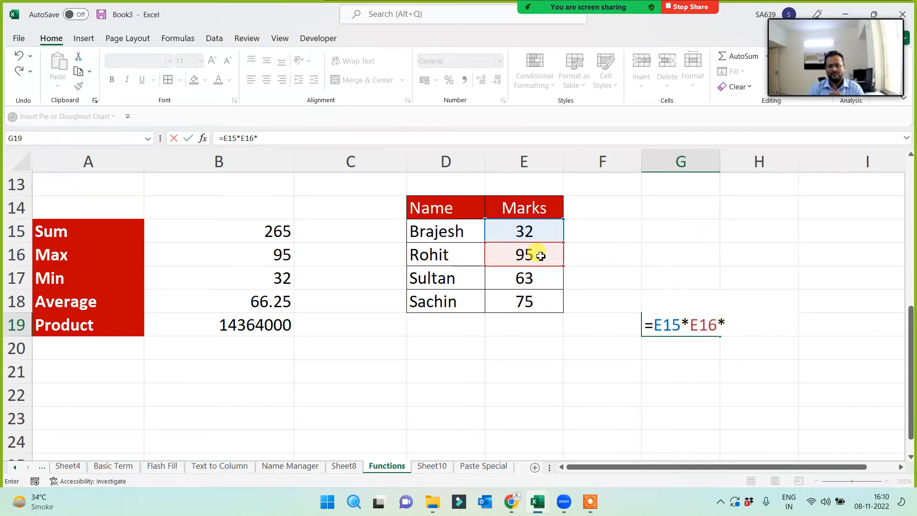
{"action": "left_click", "coordinate": [534, 284]}
{"action": "type", "text": "*"}
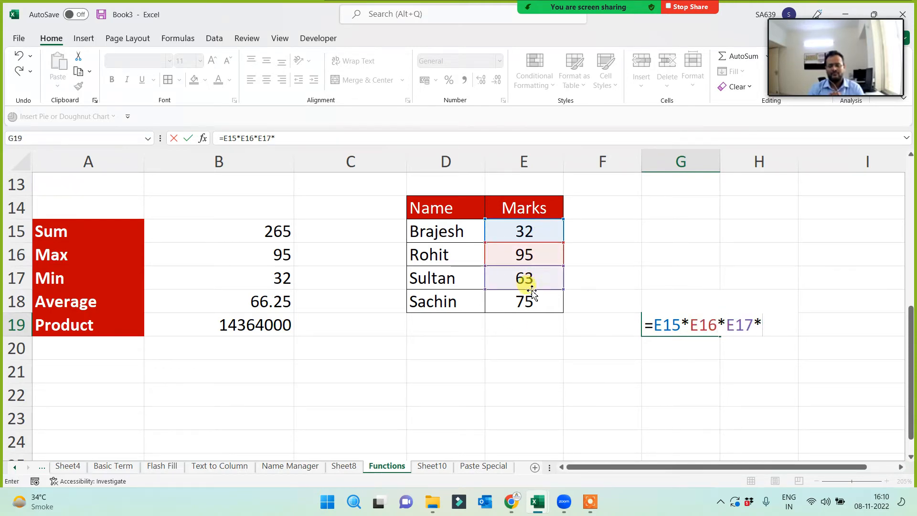
{"action": "left_click", "coordinate": [531, 301]}
{"action": "key", "text": "Return"}
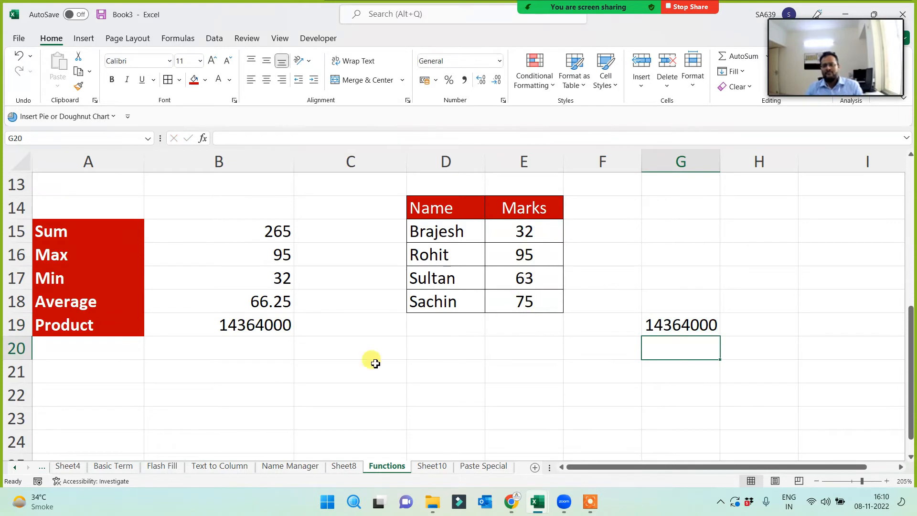
{"action": "left_click", "coordinate": [239, 326]}
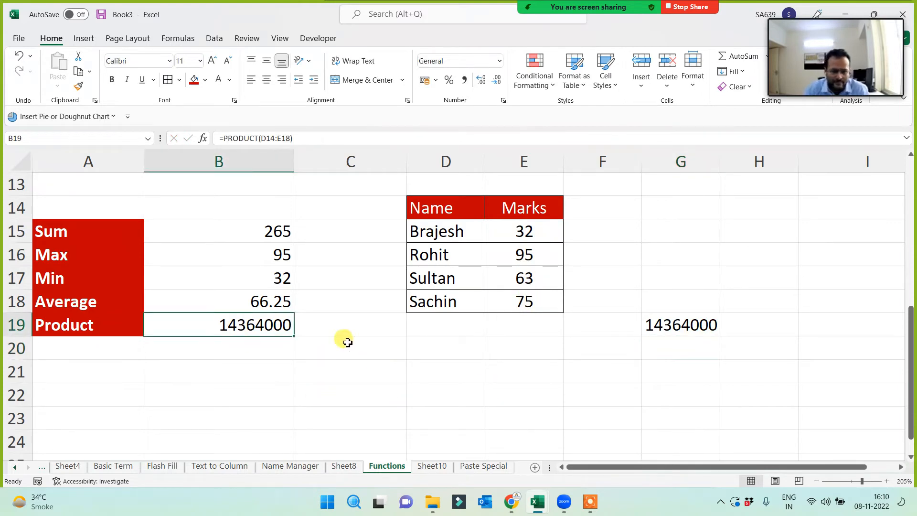
- Total the four marks in G15 with =E15+E16+E17+E18, giving 265
{"action": "left_click", "coordinate": [60, 235]}
{"action": "left_click", "coordinate": [683, 234]}
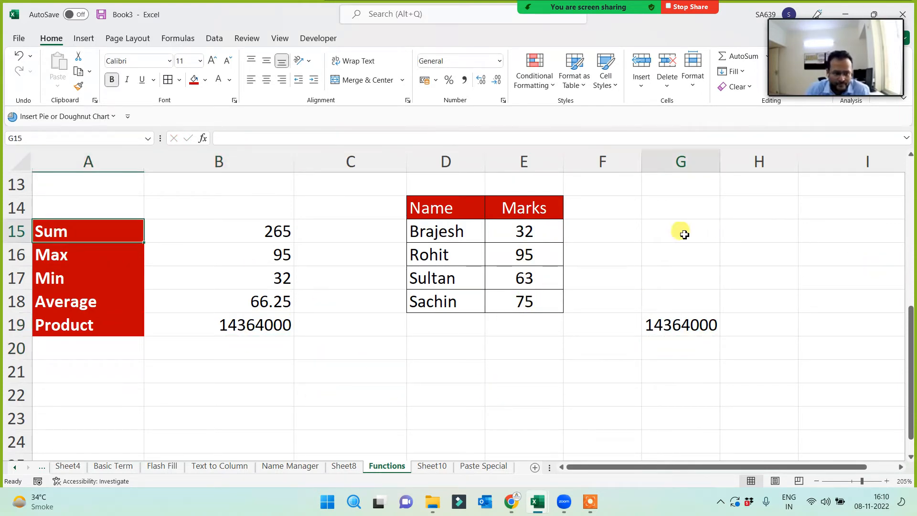
{"action": "type", "text": "="}
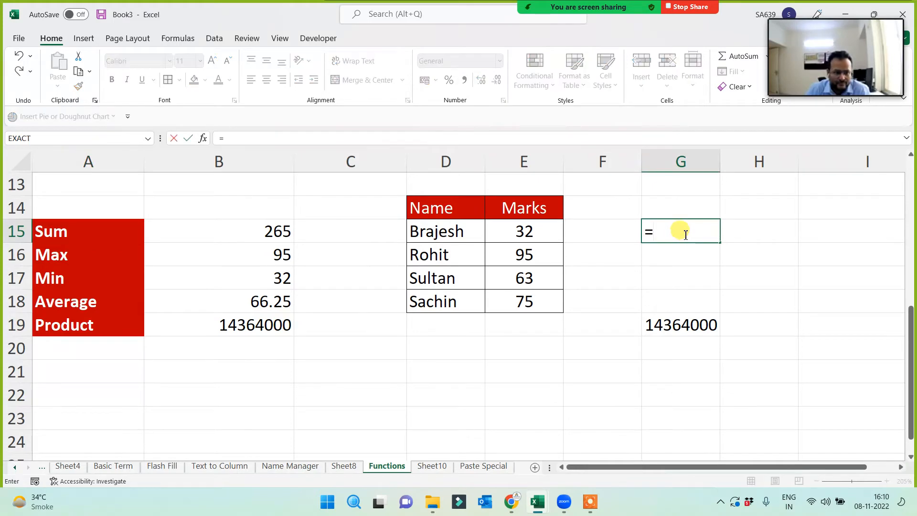
{"action": "left_click", "coordinate": [524, 230]}
{"action": "type", "text": "+"}
{"action": "left_click", "coordinate": [540, 249]}
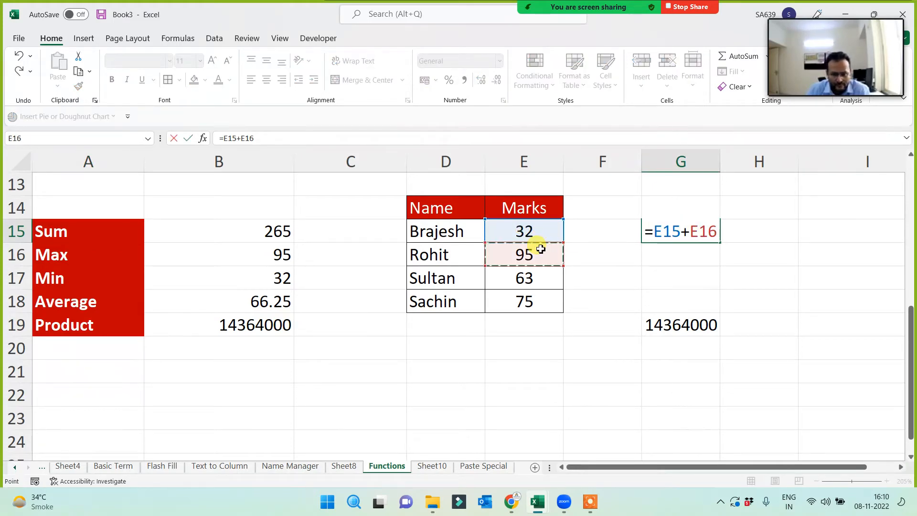
{"action": "type", "text": "+"}
{"action": "left_click", "coordinate": [524, 277]}
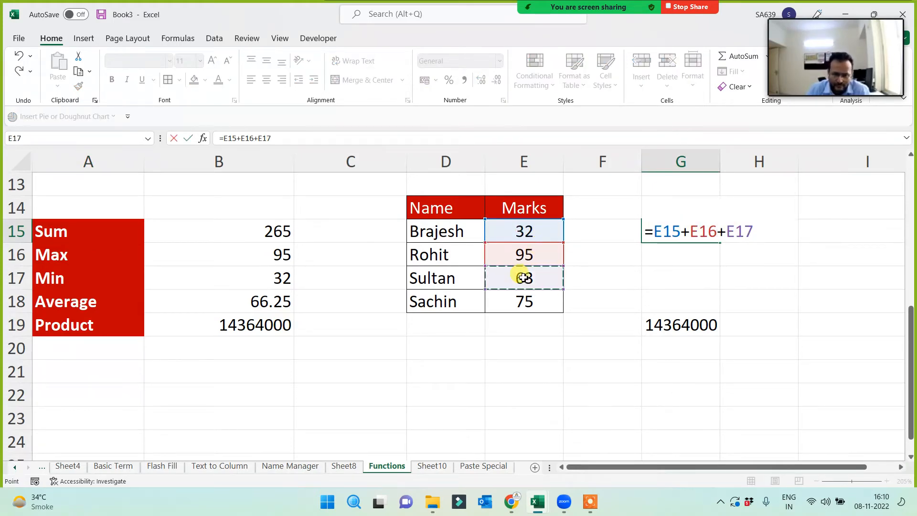
{"action": "type", "text": "+"}
{"action": "left_click", "coordinate": [519, 301]}
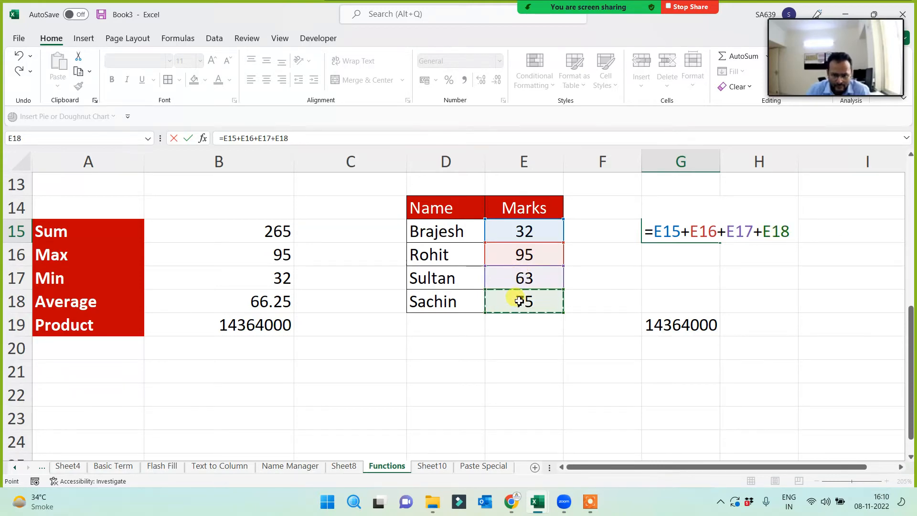
{"action": "key", "text": "Return"}
- Compare G15's 265 and its addition formula with the SUM formula in B15
{"action": "left_click", "coordinate": [664, 228]}
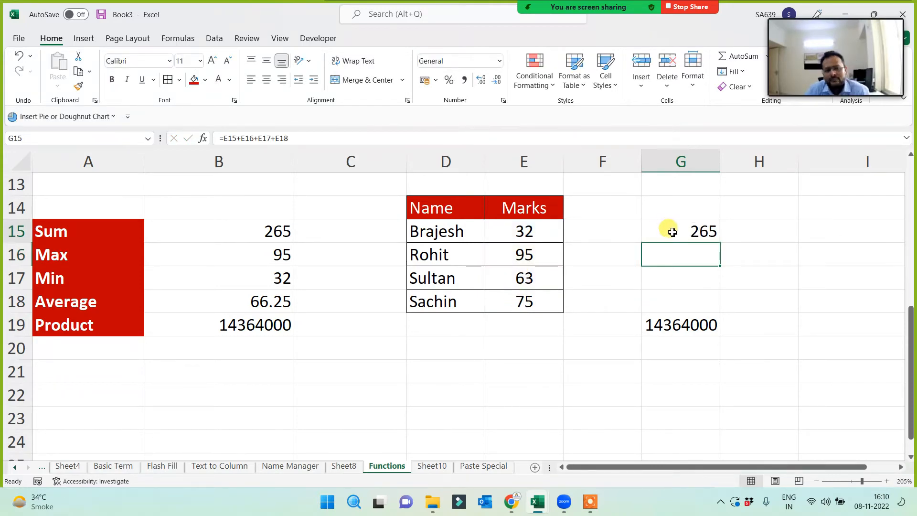
{"action": "left_click_drag", "start_coordinate": [524, 229], "coordinate": [521, 299]}
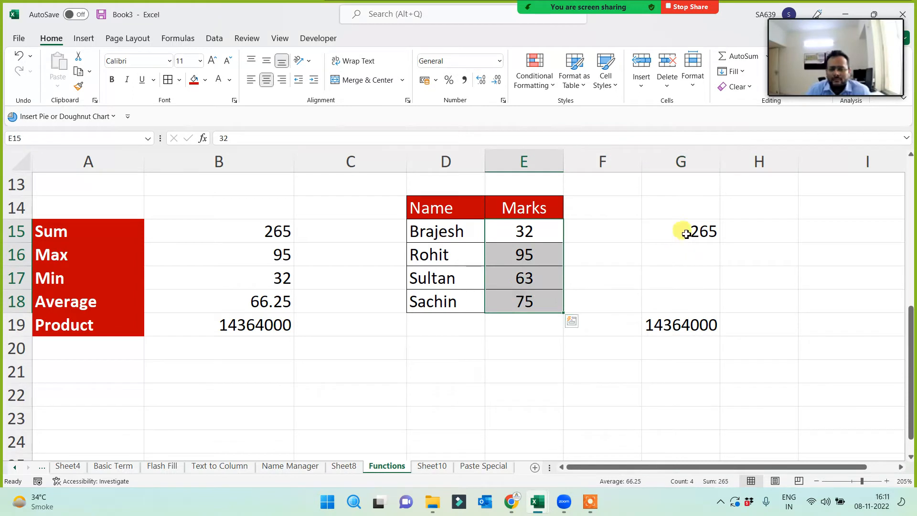
{"action": "left_click", "coordinate": [682, 230]}
{"action": "left_click", "coordinate": [258, 232]}
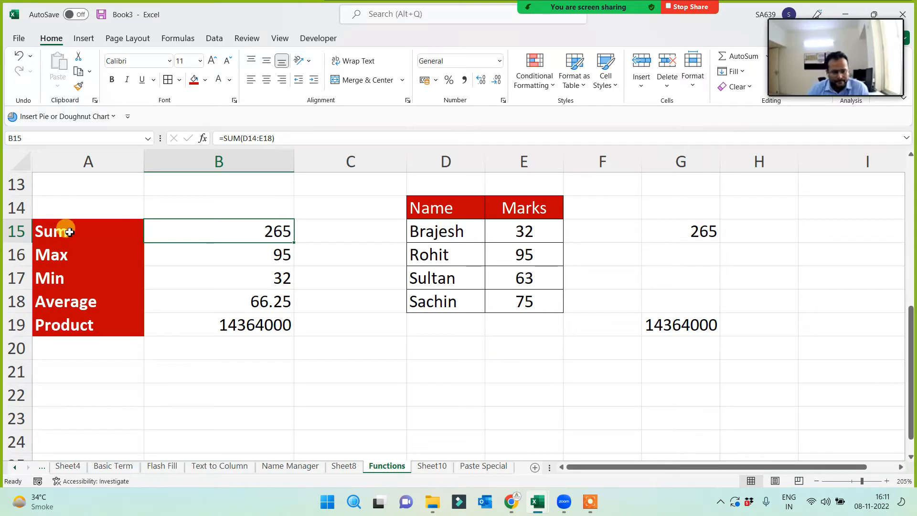
{"action": "left_click_drag", "start_coordinate": [66, 231], "coordinate": [69, 327]}
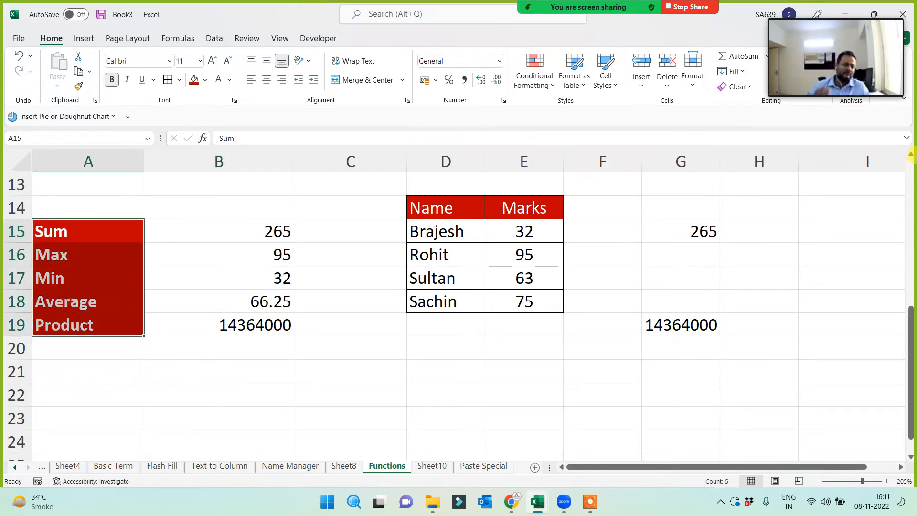
{"action": "mouse_move", "coordinate": [845, 46]}
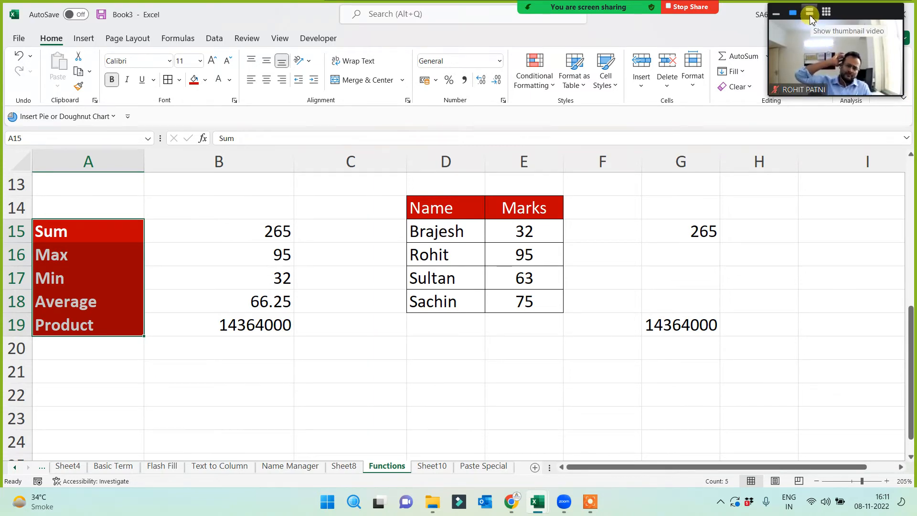
{"action": "left_click", "coordinate": [810, 13]}
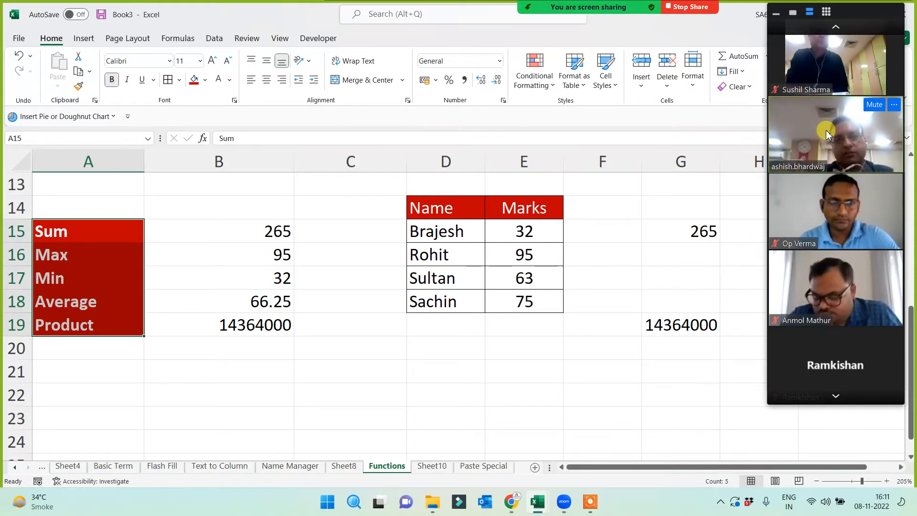
{"action": "left_click", "coordinate": [835, 28]}
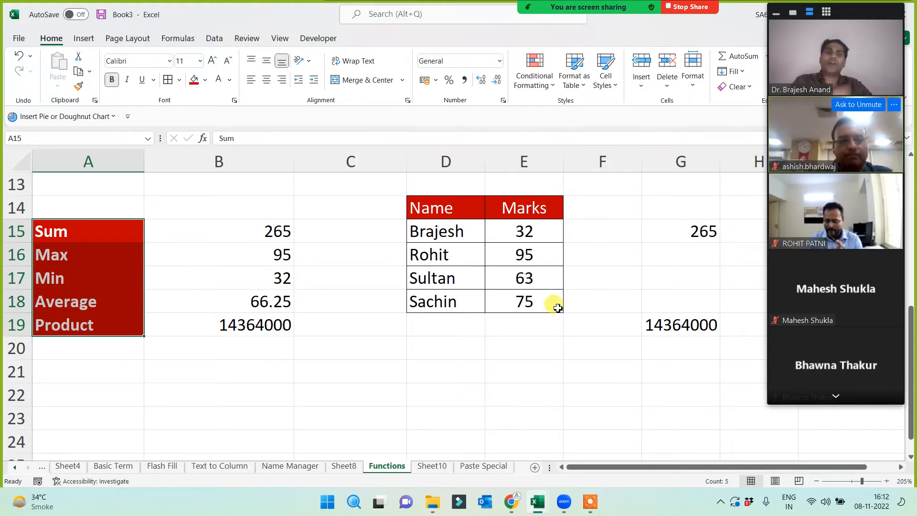
{"action": "left_click", "coordinate": [303, 388]}
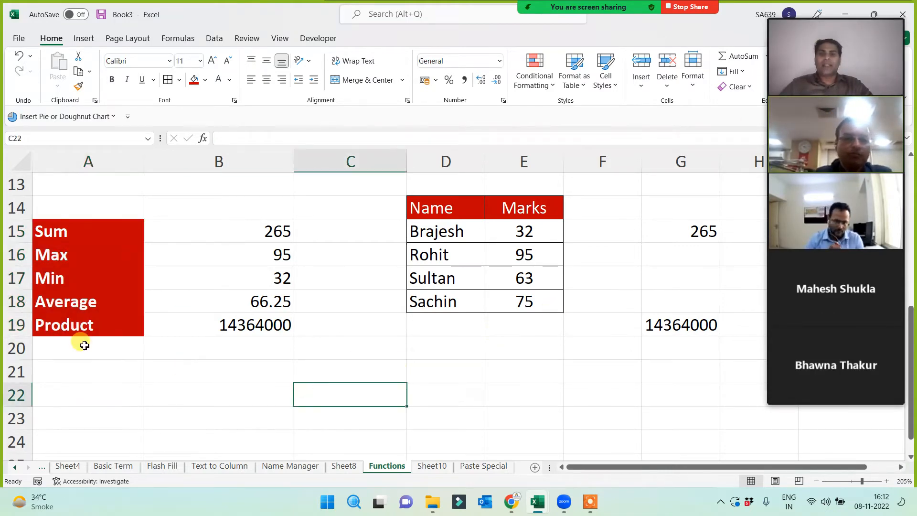
- Clear the second name in D16 and review the result values and labels
{"action": "left_click", "coordinate": [418, 212]}
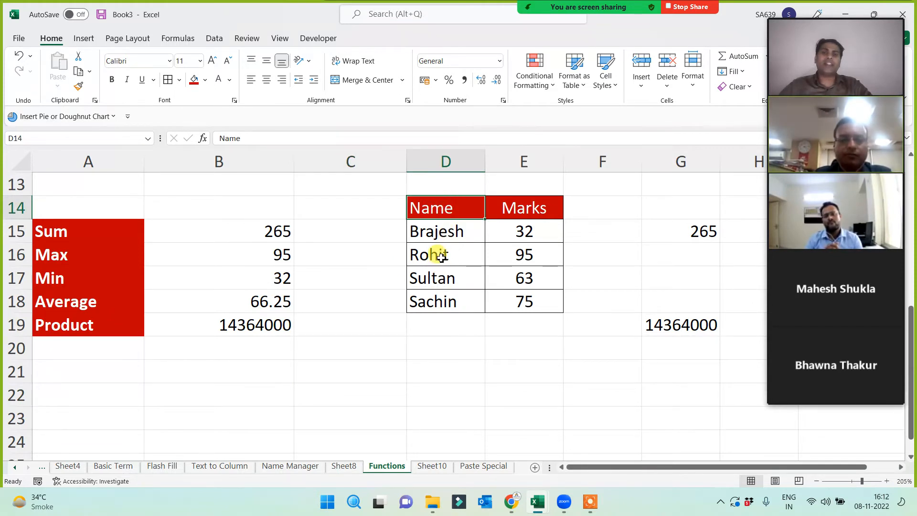
{"action": "left_click", "coordinate": [421, 255]}
{"action": "key", "text": "Delete"}
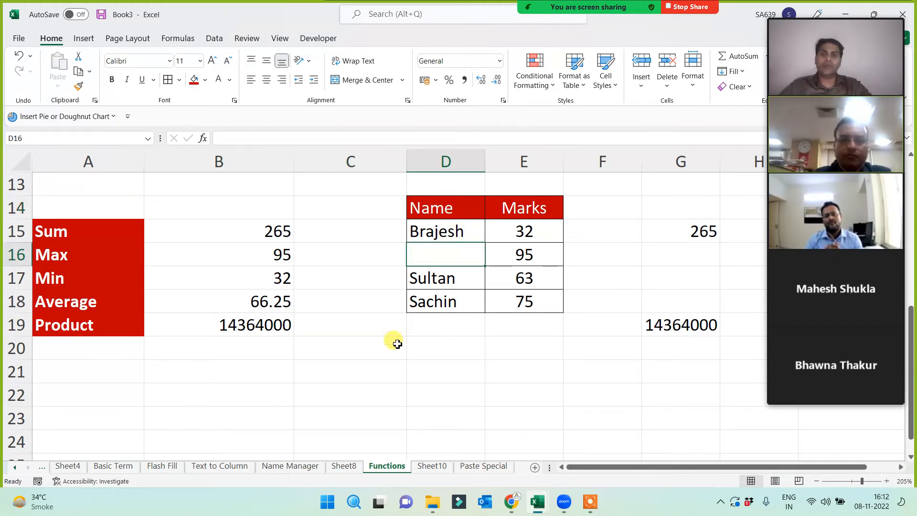
{"action": "left_click_drag", "start_coordinate": [256, 229], "coordinate": [252, 334]}
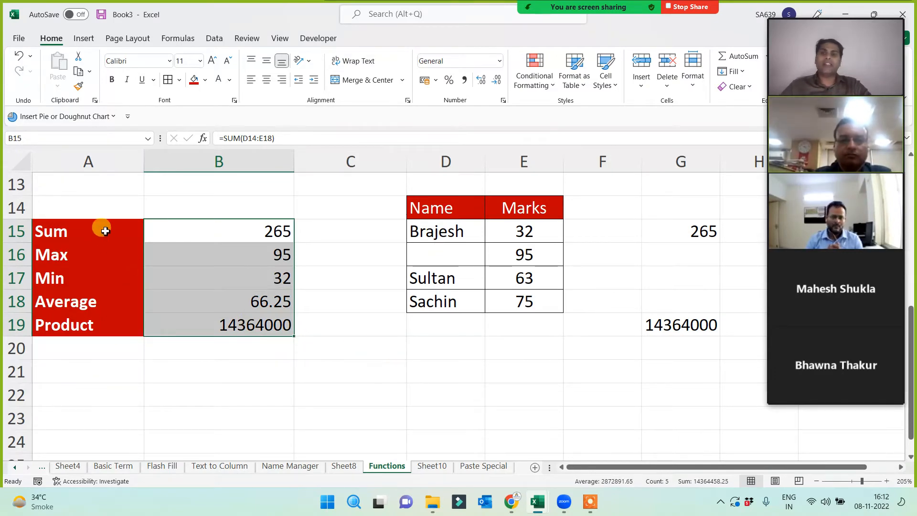
{"action": "left_click_drag", "start_coordinate": [100, 229], "coordinate": [86, 328]}
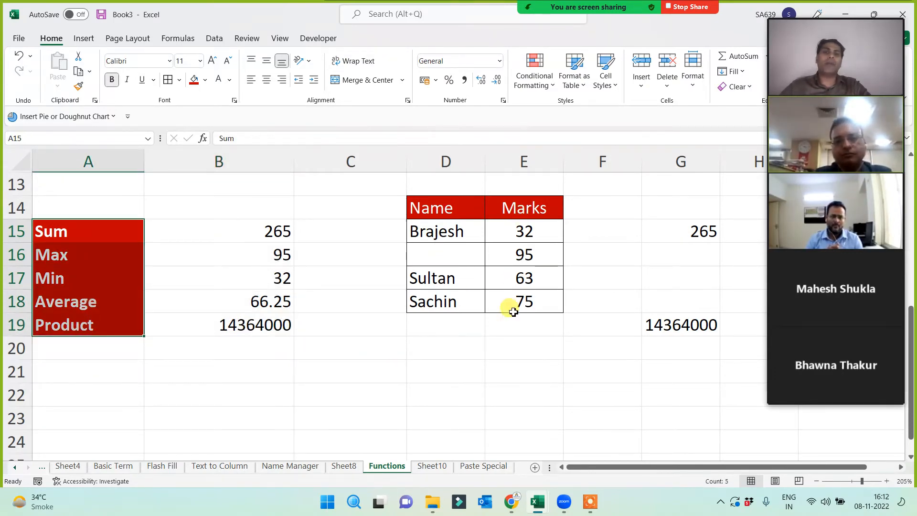
- Delete the last name in D18 and the first mark, 32, in E15
{"action": "left_click", "coordinate": [439, 304]}
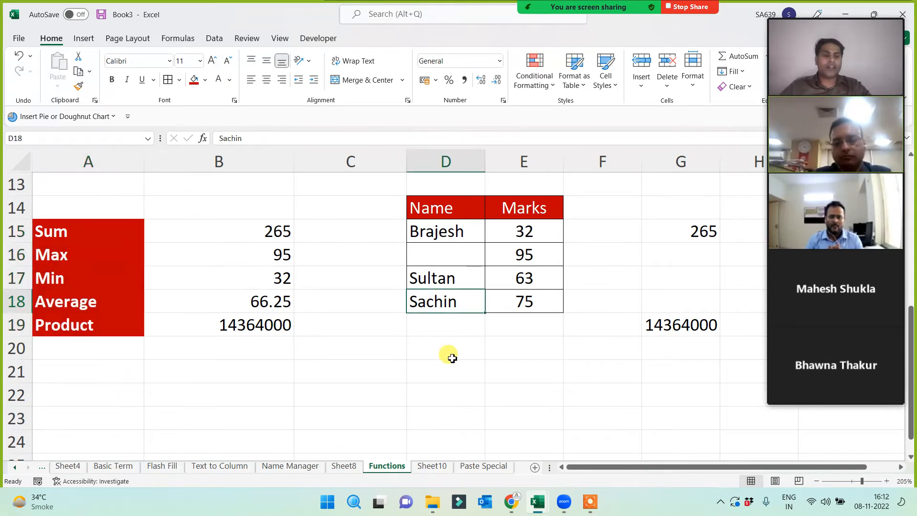
{"action": "key", "text": "Delete"}
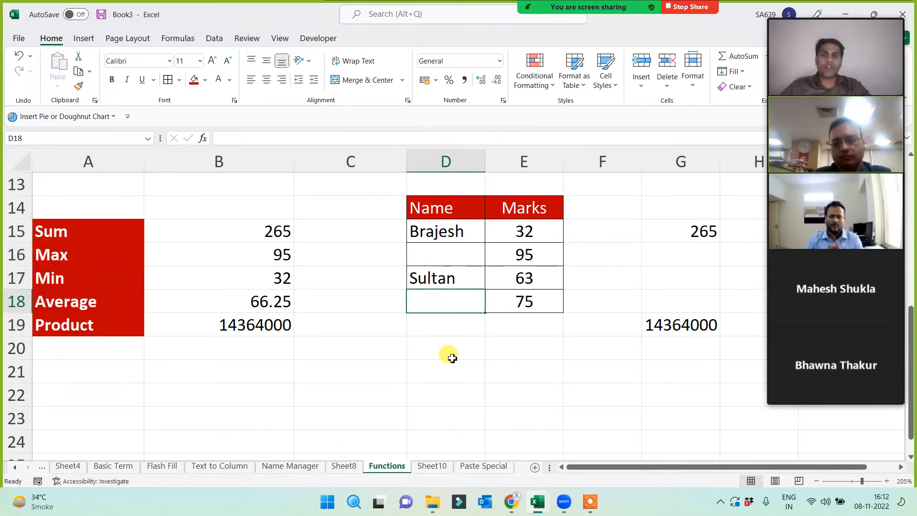
{"action": "left_click", "coordinate": [470, 210]}
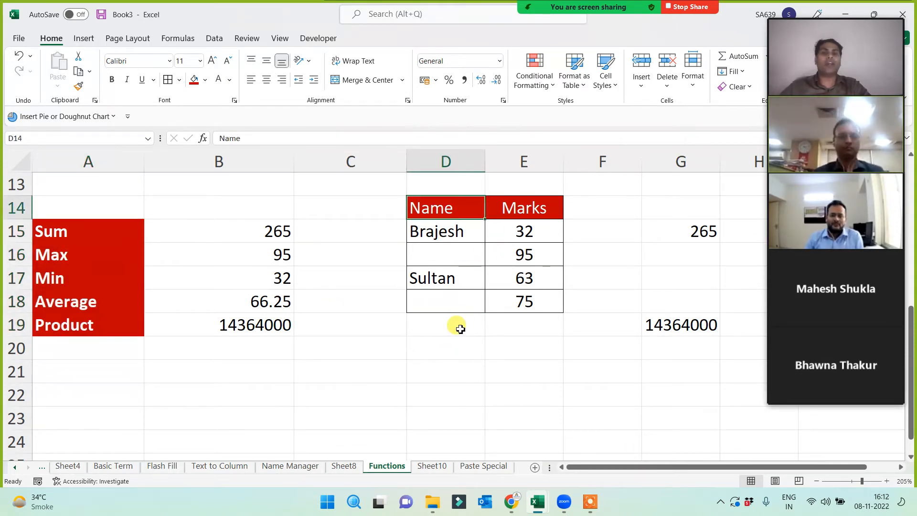
{"action": "left_click", "coordinate": [525, 236]}
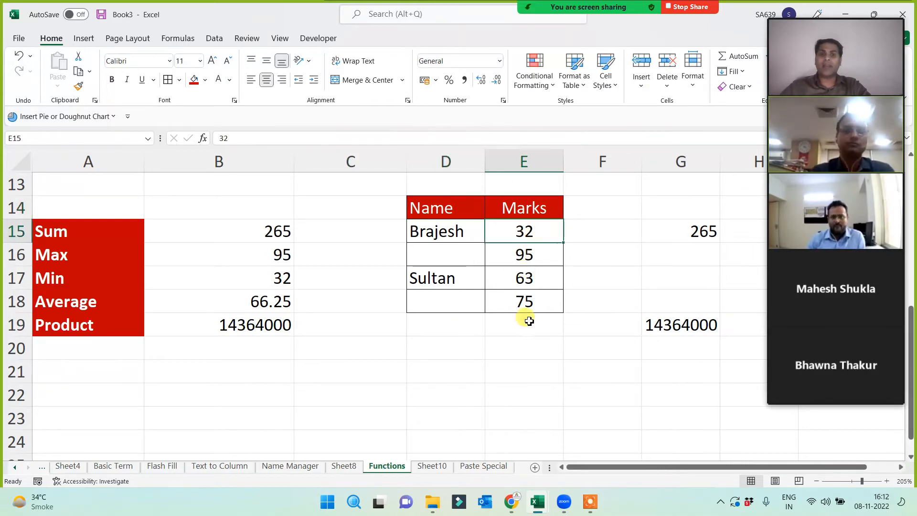
{"action": "key", "text": "Delete"}
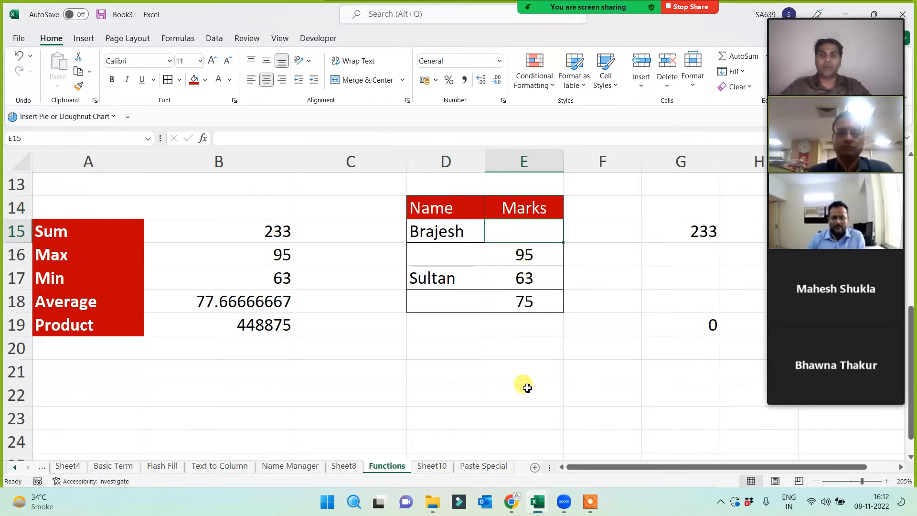
- Review the recalculated SUM, MIN, AVERAGE and PRODUCT formulas in B15:B19, then select D14:E18
{"action": "left_click_drag", "start_coordinate": [256, 231], "coordinate": [246, 317]}
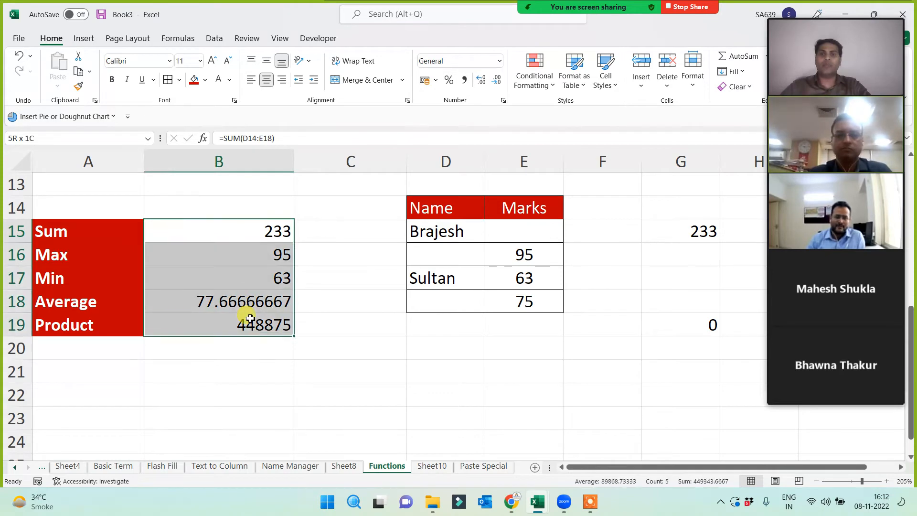
{"action": "left_click", "coordinate": [250, 233]}
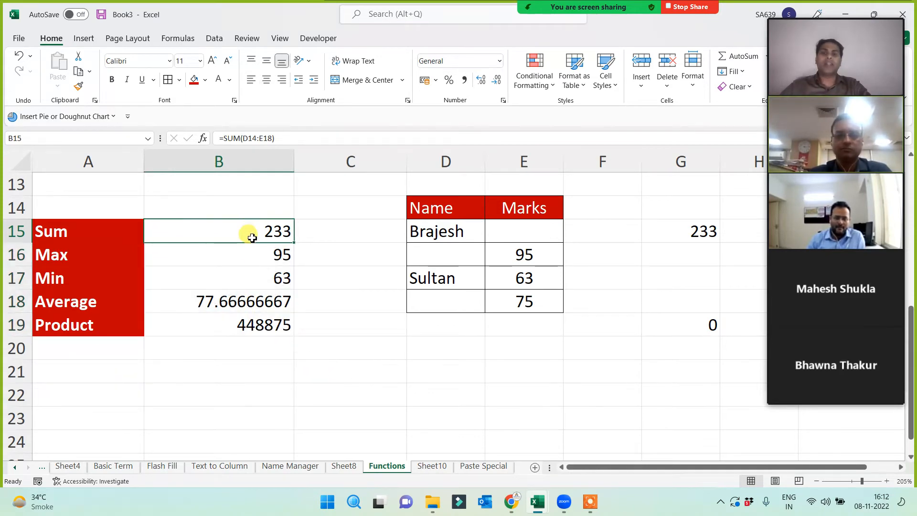
{"action": "left_click", "coordinate": [252, 284]}
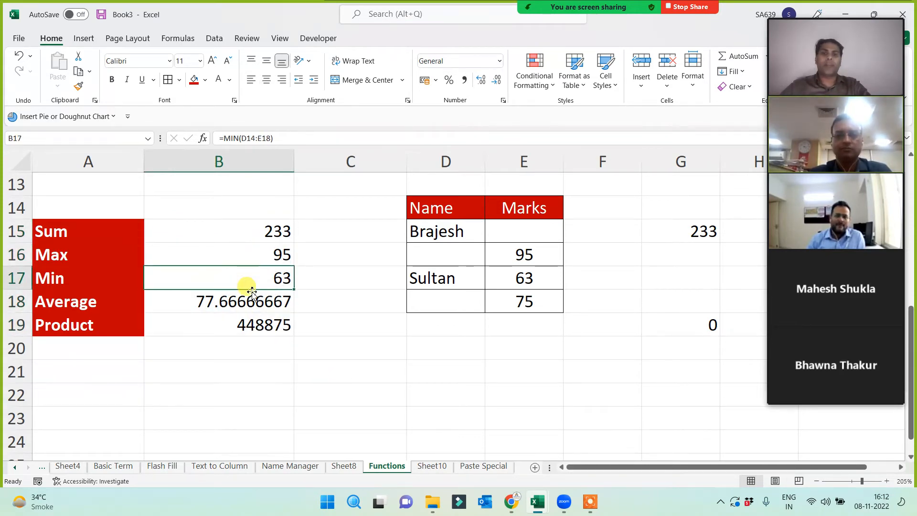
{"action": "left_click", "coordinate": [238, 304]}
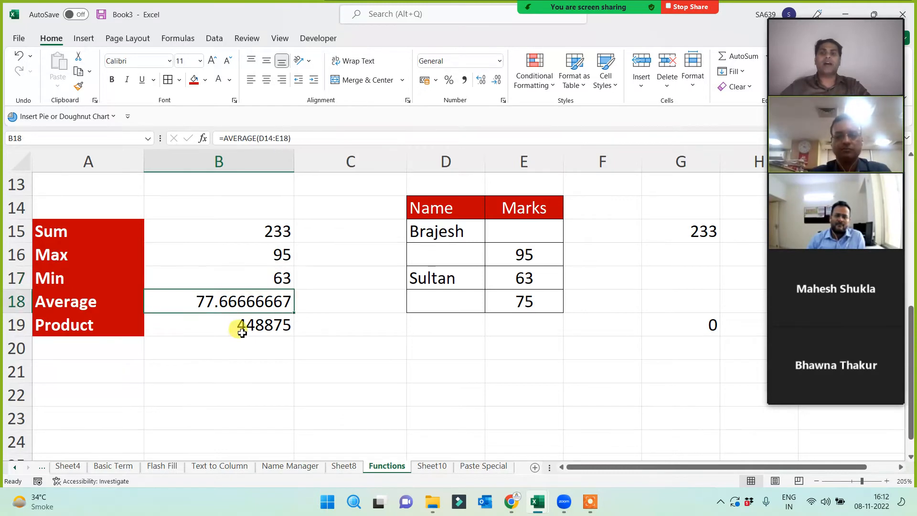
{"action": "left_click", "coordinate": [242, 333]}
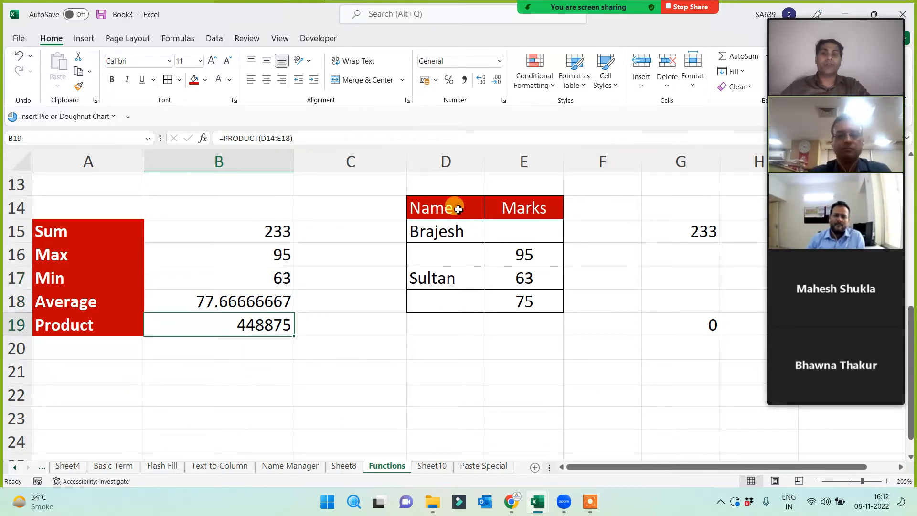
{"action": "left_click_drag", "start_coordinate": [449, 207], "coordinate": [501, 309]}
- Copy the Name/Marks table and paste the duplicate into D22:E26
{"action": "key", "text": "ctrl+c"}
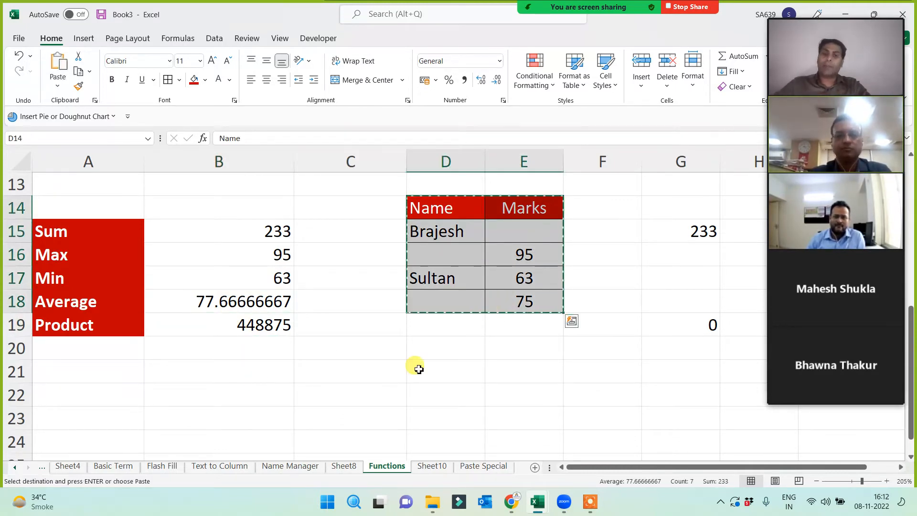
{"action": "left_click", "coordinate": [427, 403]}
{"action": "key", "text": "ctrl+v"}
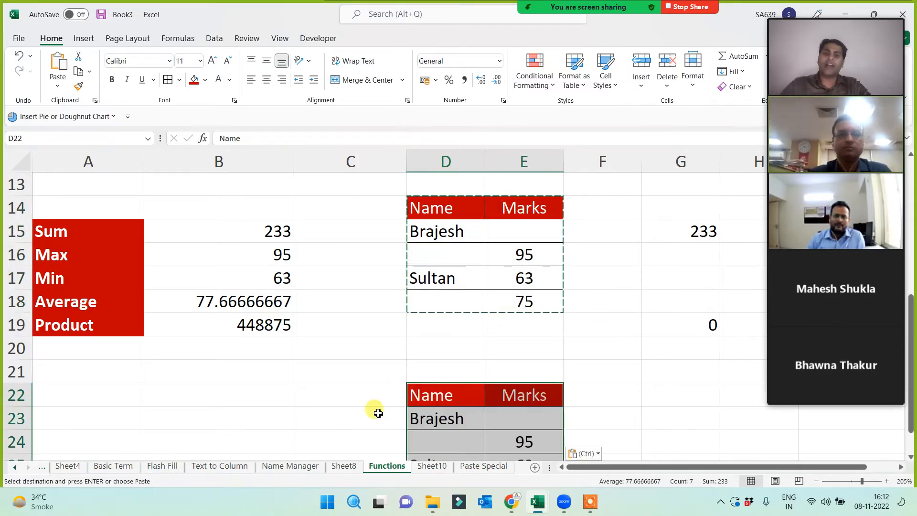
{"action": "scroll", "coordinate": [375, 410], "scroll_direction": "down", "scroll_amount": 2}
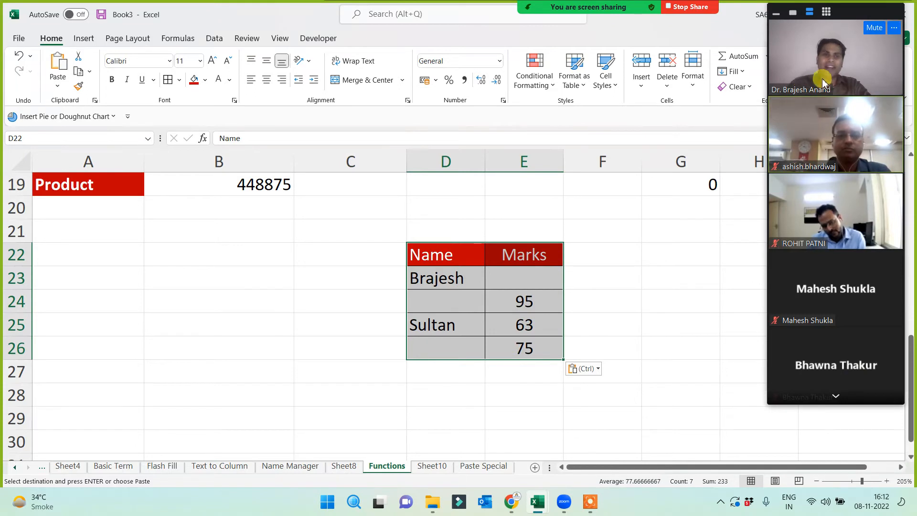
{"action": "left_click", "coordinate": [101, 263]}
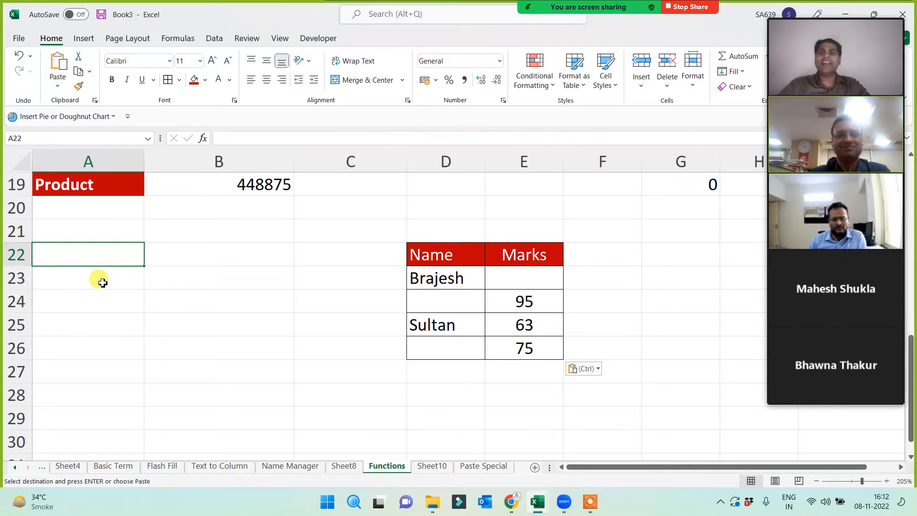
{"action": "left_click", "coordinate": [102, 282]}
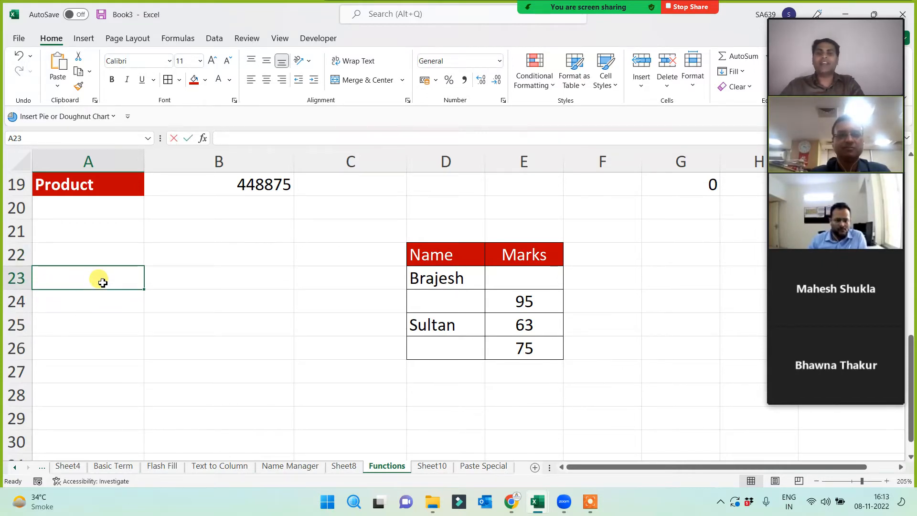
- Enter the labels count, counta, countblank, rows and columns in A23:A27
{"action": "type", "text": "count"}
{"action": "key", "text": "Return"}
{"action": "type", "text": "coun"}
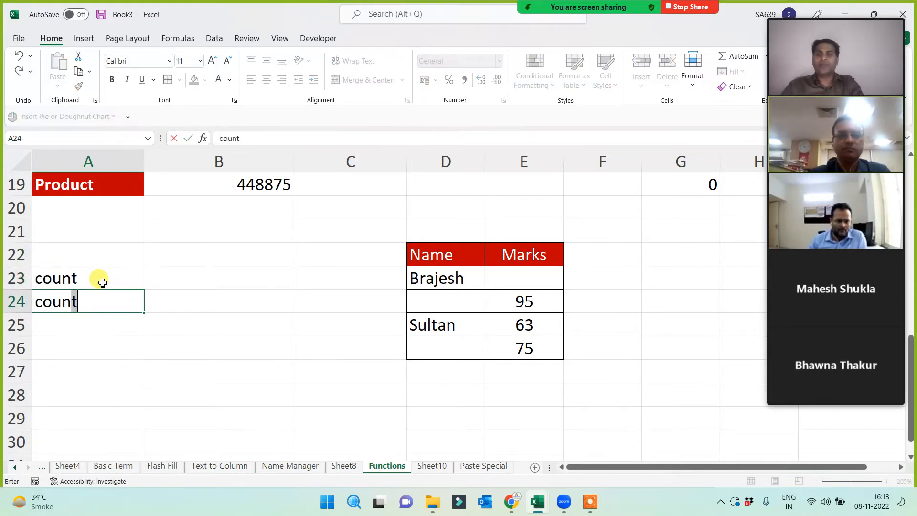
{"action": "type", "text": "ta"}
{"action": "key", "text": "Return"}
{"action": "type", "text": "cou"}
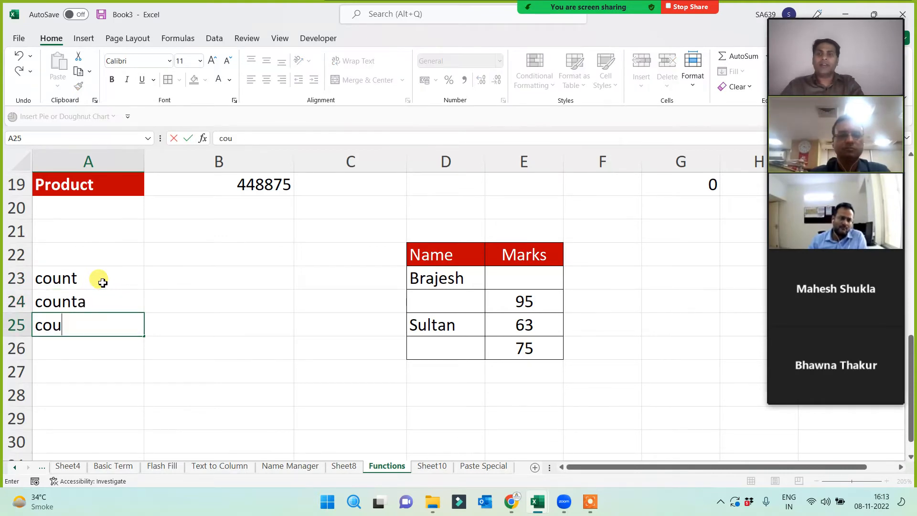
{"action": "type", "text": "ntblank"}
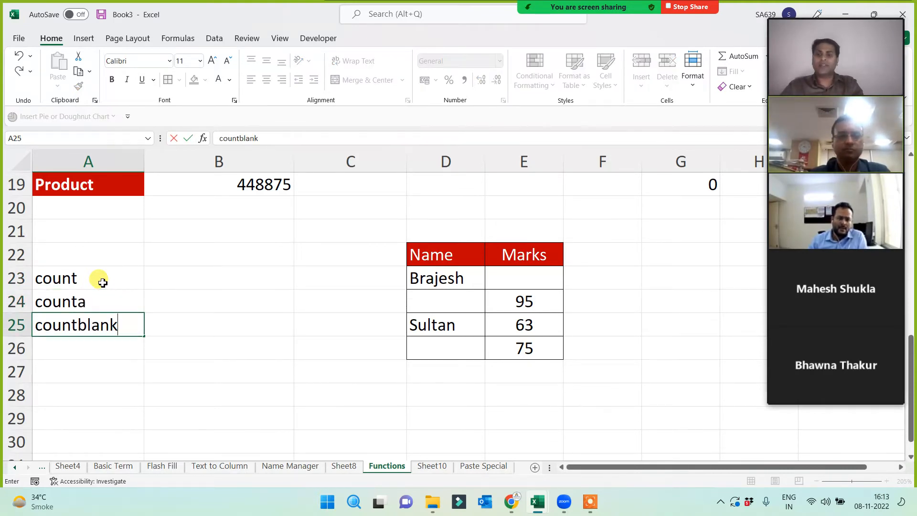
{"action": "key", "text": "Return"}
{"action": "type", "text": "rows"}
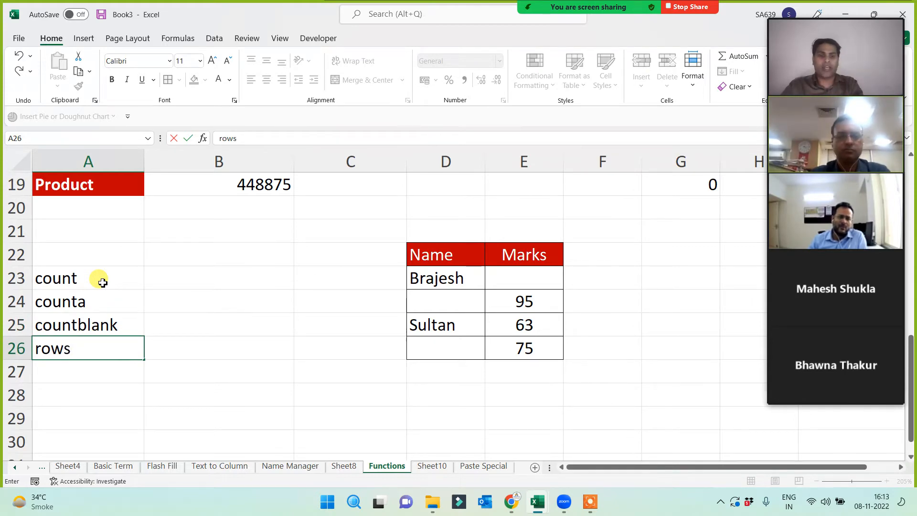
{"action": "key", "text": "Return"}
{"action": "type", "text": "columns"}
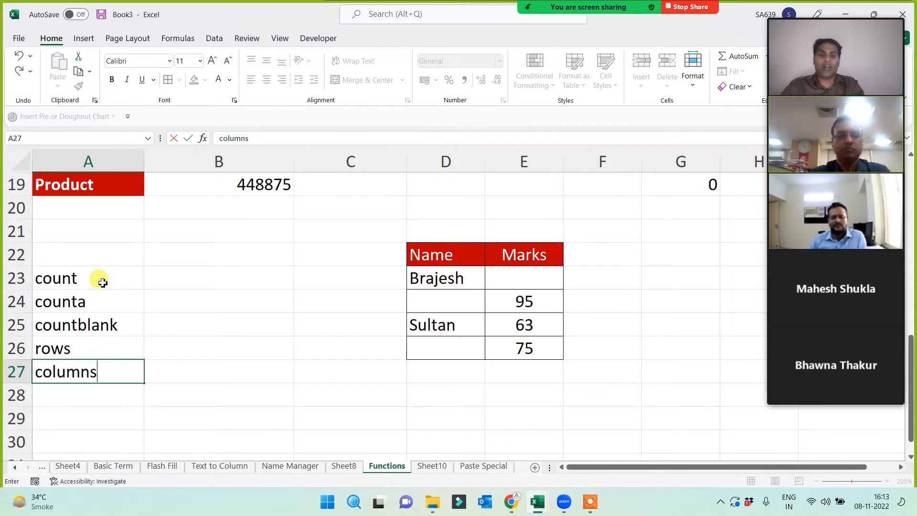
{"action": "key", "text": "Return"}
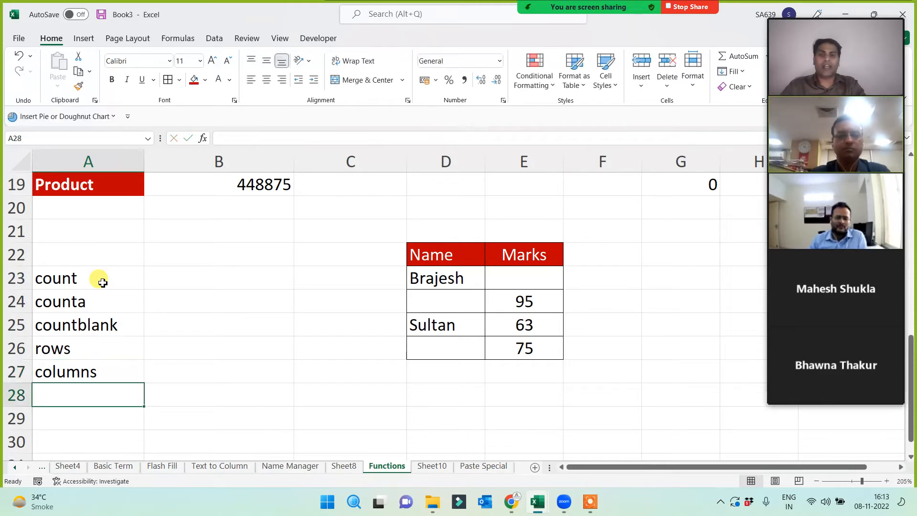
- Give the A23:A27 labels a dark navy fill with white text
{"action": "left_click_drag", "start_coordinate": [104, 280], "coordinate": [96, 370]}
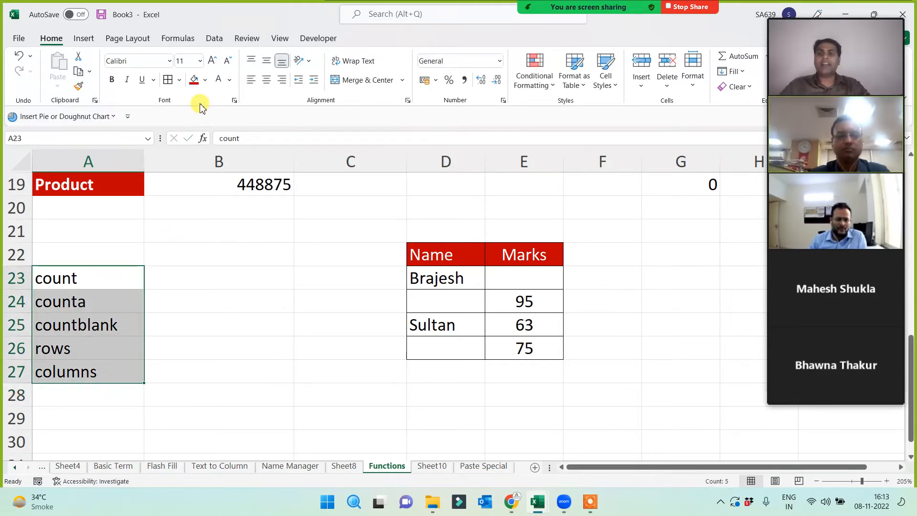
{"action": "left_click", "coordinate": [205, 80]}
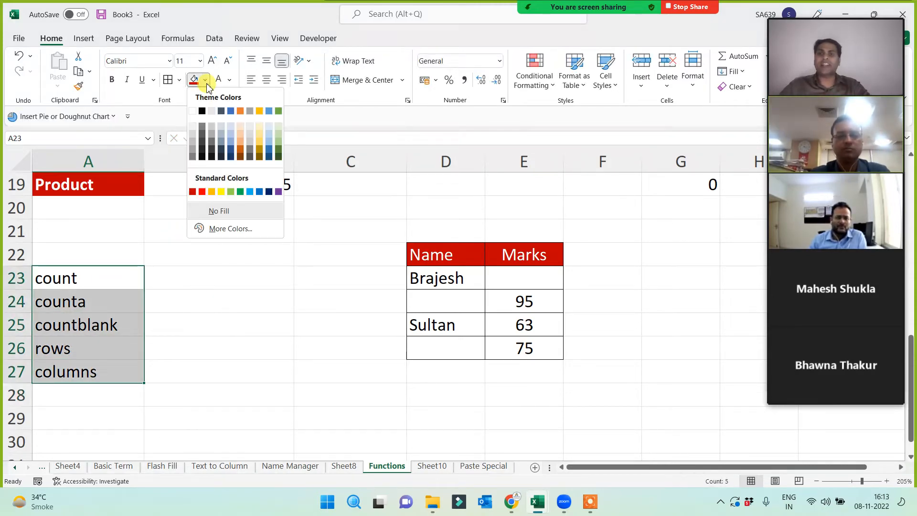
{"action": "left_click", "coordinate": [269, 191]}
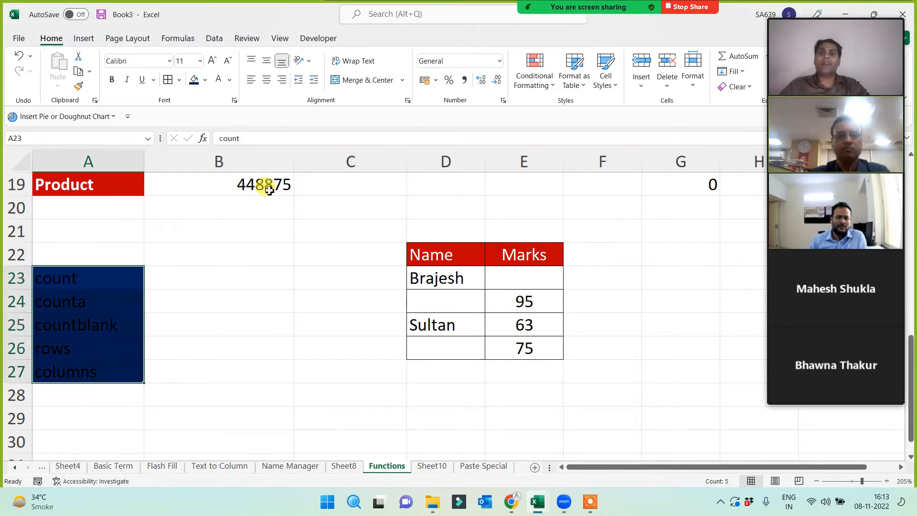
{"action": "left_click", "coordinate": [218, 79]}
{"action": "left_click", "coordinate": [213, 274]}
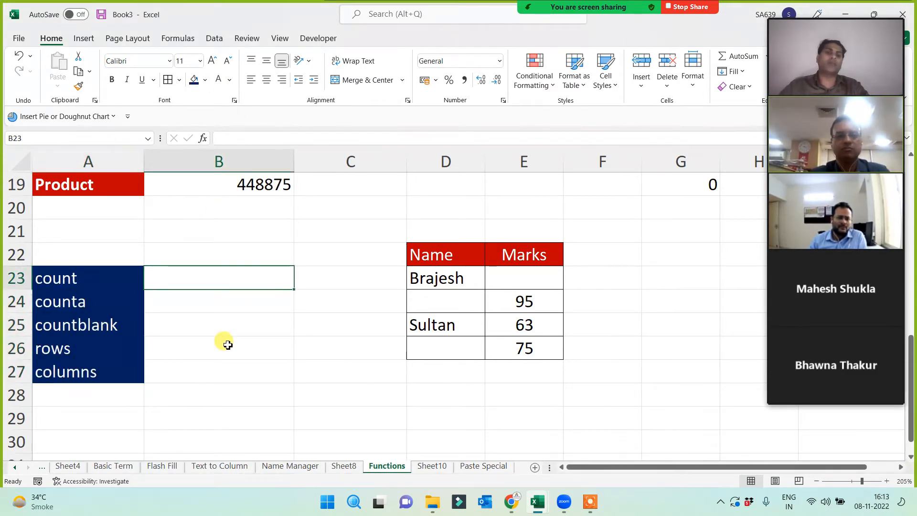
{"action": "type", "text": "=county"}
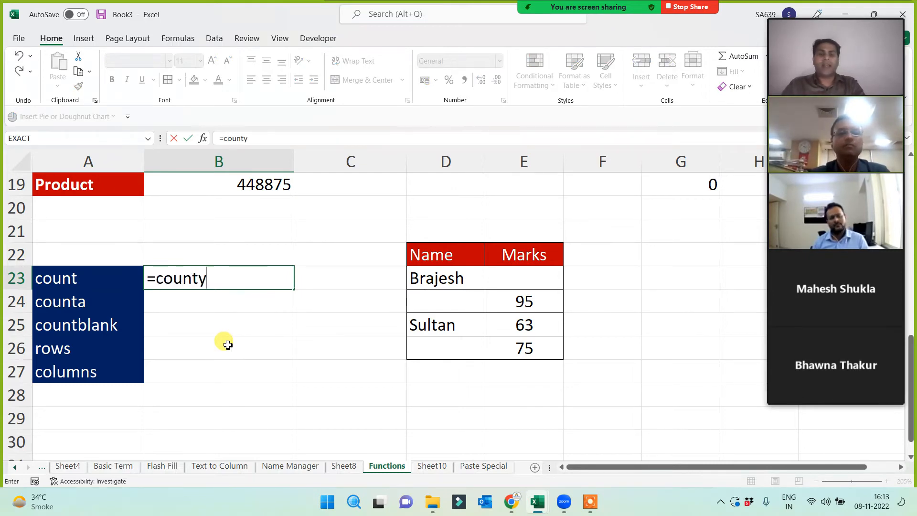
{"action": "key", "text": "BackSpace"}
{"action": "key", "text": "BackSpace"}
{"action": "key", "text": "BackSpace"}
{"action": "key", "text": "BackSpace"}
{"action": "key", "text": "BackSpace"}
{"action": "key", "text": "BackSpace"}
{"action": "key", "text": "BackSpace"}
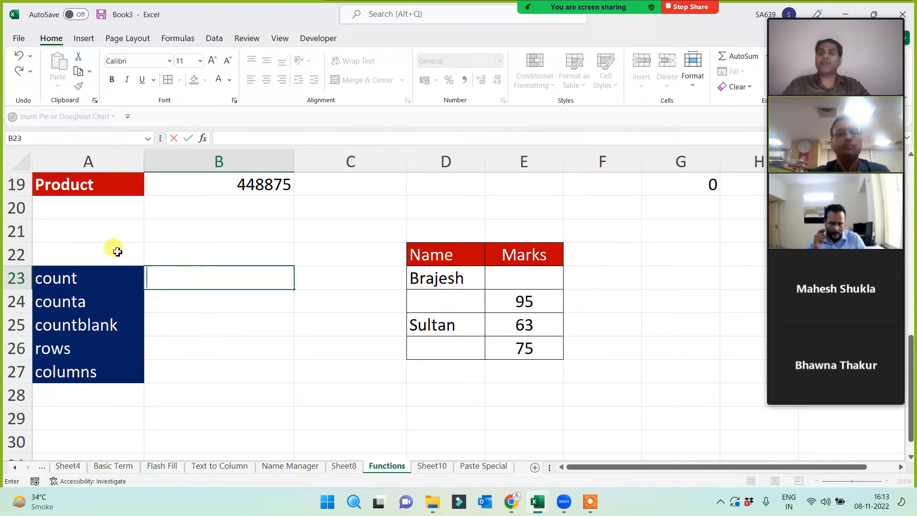
{"action": "scroll", "coordinate": [81, 210], "scroll_direction": "up", "scroll_amount": 2}
{"action": "scroll", "coordinate": [191, 309], "scroll_direction": "down", "scroll_amount": 2}
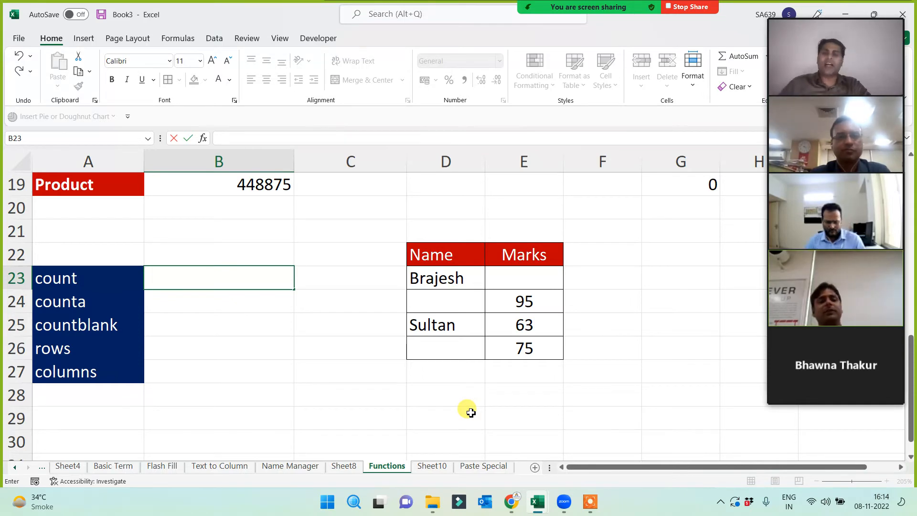
{"action": "left_click", "coordinate": [210, 285]}
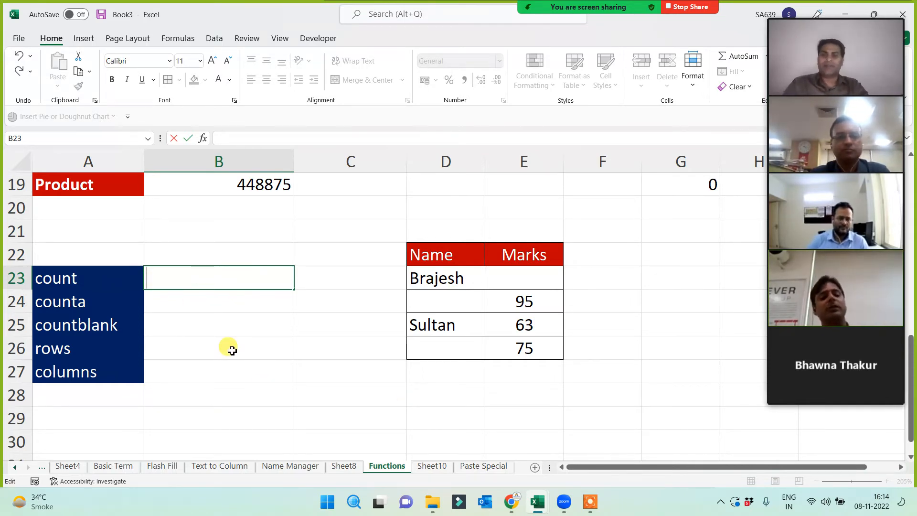
- Enter =COUNT(D22:E26) in B23, returning 3
{"action": "type", "text": "=coutn"}
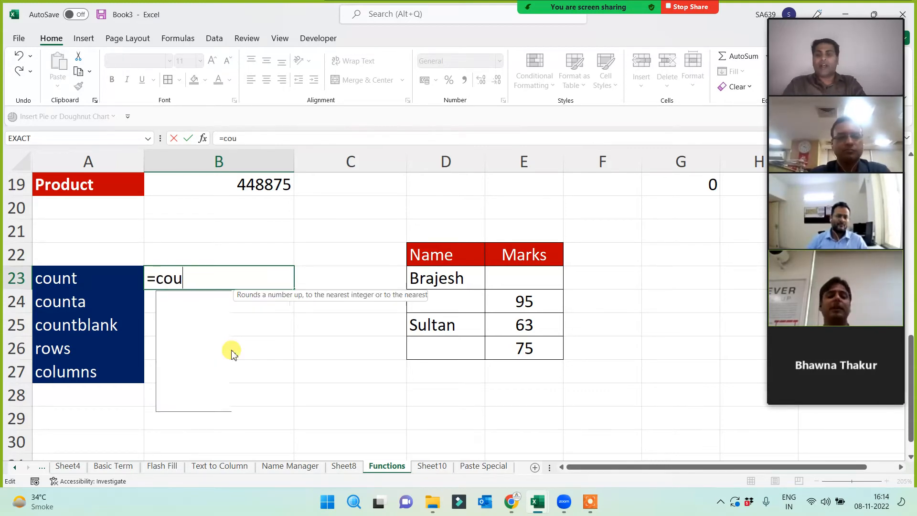
{"action": "key", "text": "BackSpace"}
{"action": "key", "text": "BackSpace"}
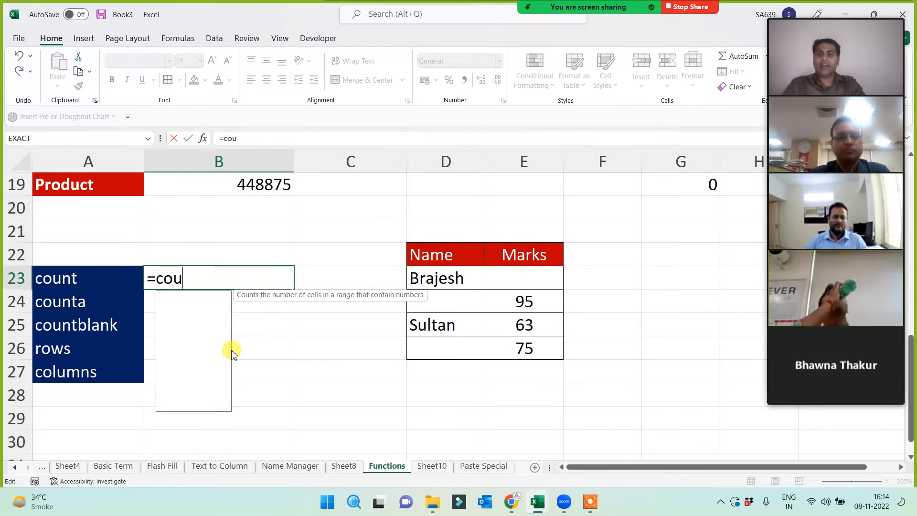
{"action": "type", "text": "nt("}
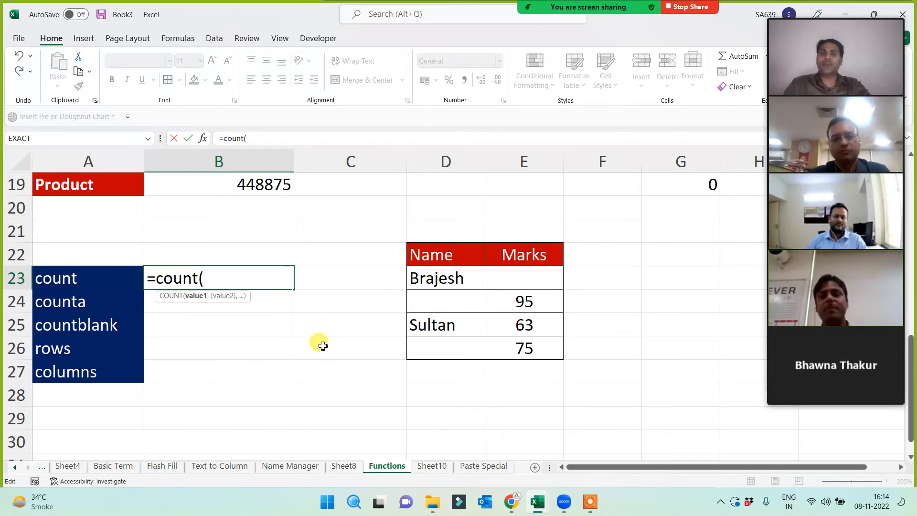
{"action": "left_click_drag", "start_coordinate": [433, 255], "coordinate": [511, 352]}
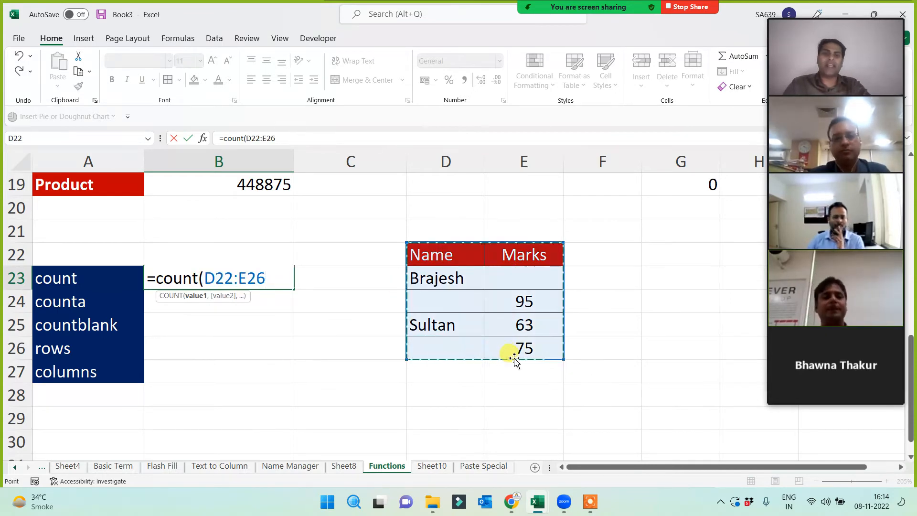
{"action": "type", "text": ")"}
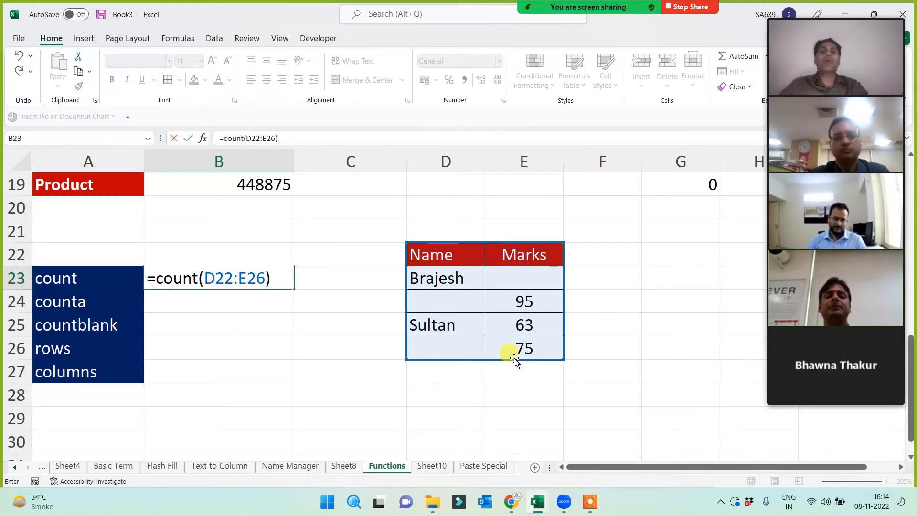
{"action": "key", "text": "Return"}
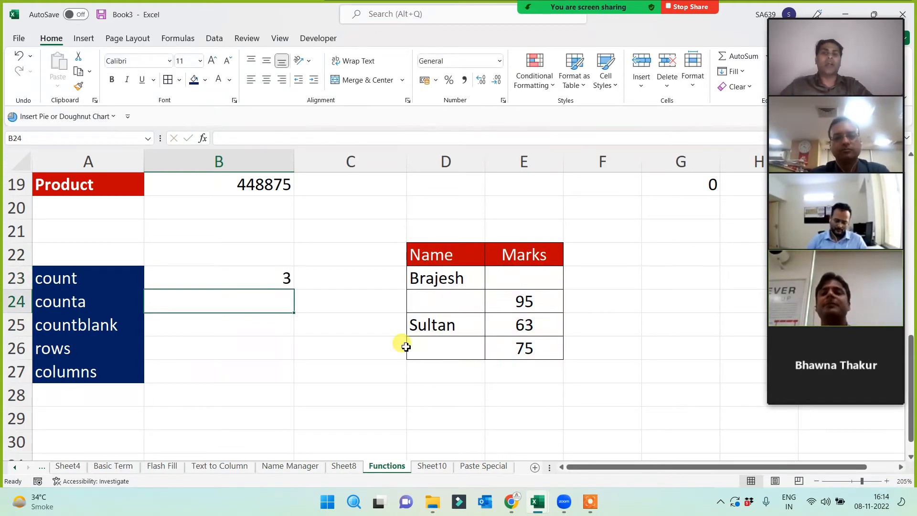
- Review the COUNT range and the three numeric marks it counts: 95, 63 and 75
{"action": "left_click", "coordinate": [262, 279]}
{"action": "double_click", "coordinate": [263, 281]}
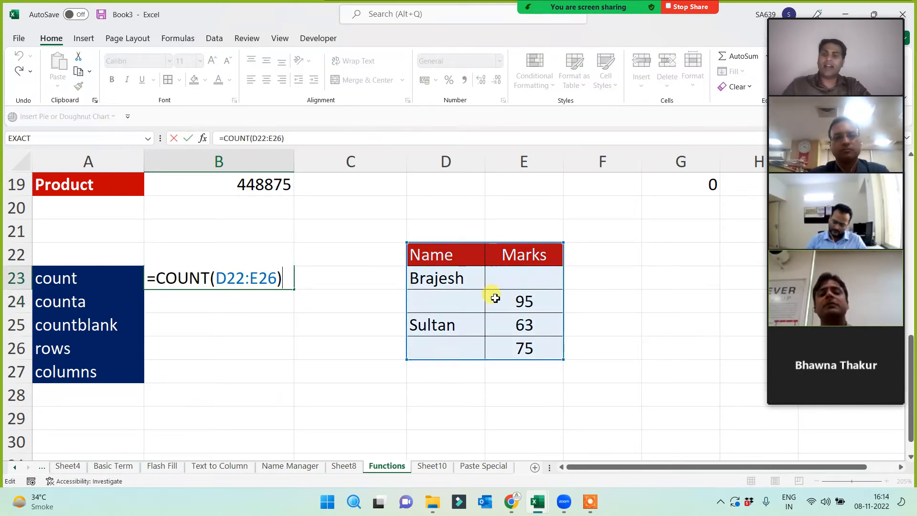
{"action": "key", "text": "Escape"}
{"action": "left_click", "coordinate": [524, 307]}
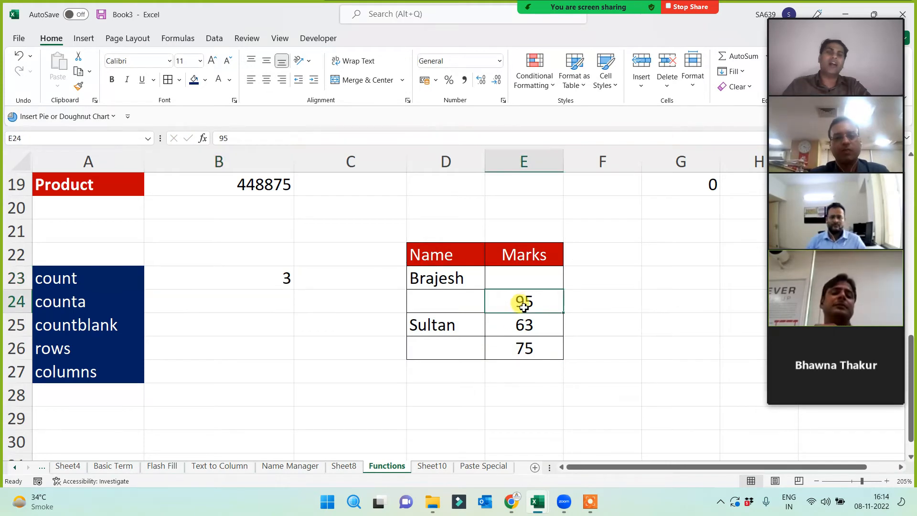
{"action": "left_click", "coordinate": [523, 332]}
{"action": "left_click", "coordinate": [522, 351]}
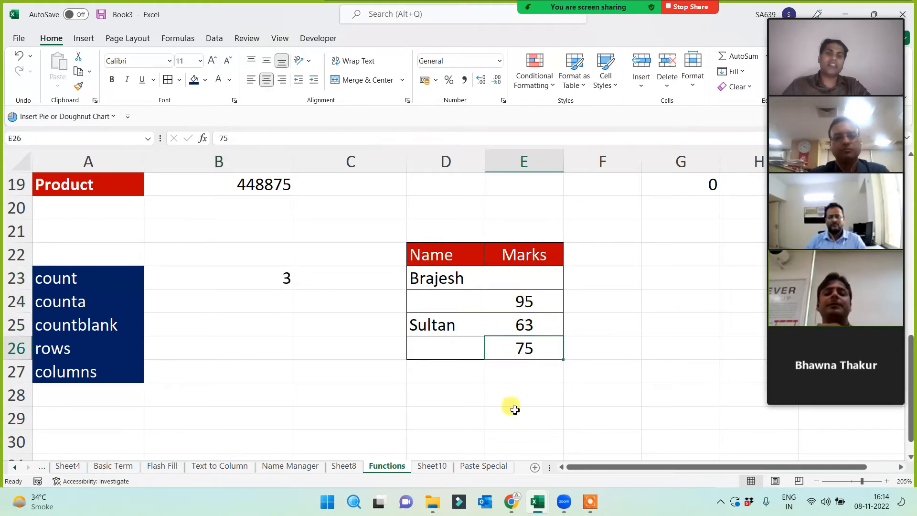
{"action": "left_click", "coordinate": [261, 280]}
{"action": "left_click", "coordinate": [246, 302]}
{"action": "type", "text": "="}
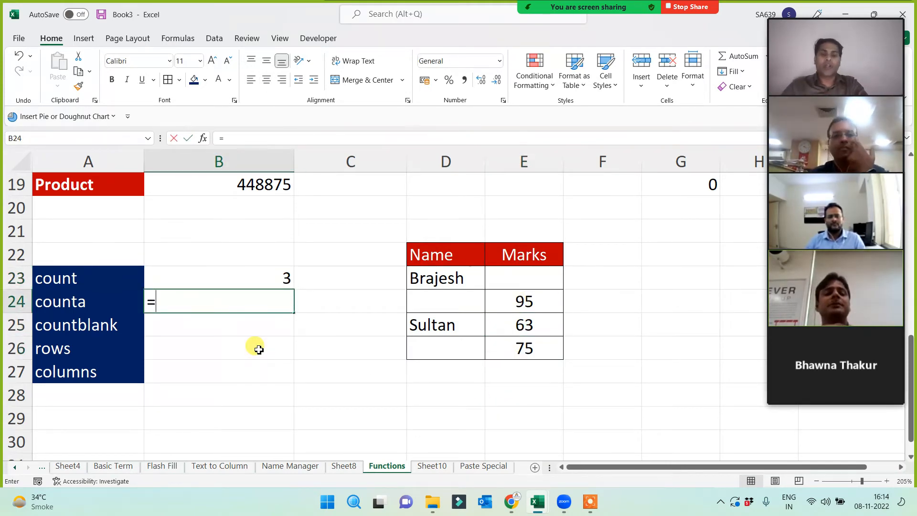
{"action": "type", "text": "coun"}
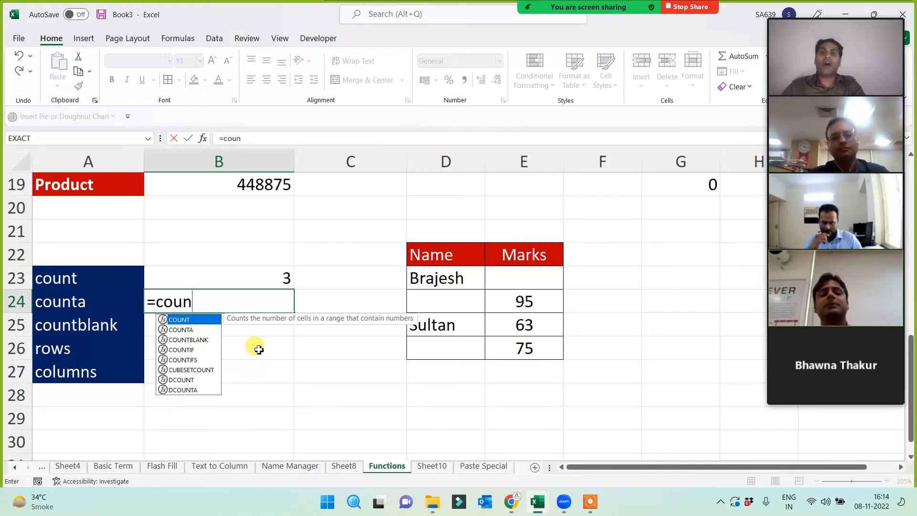
{"action": "type", "text": "ta("}
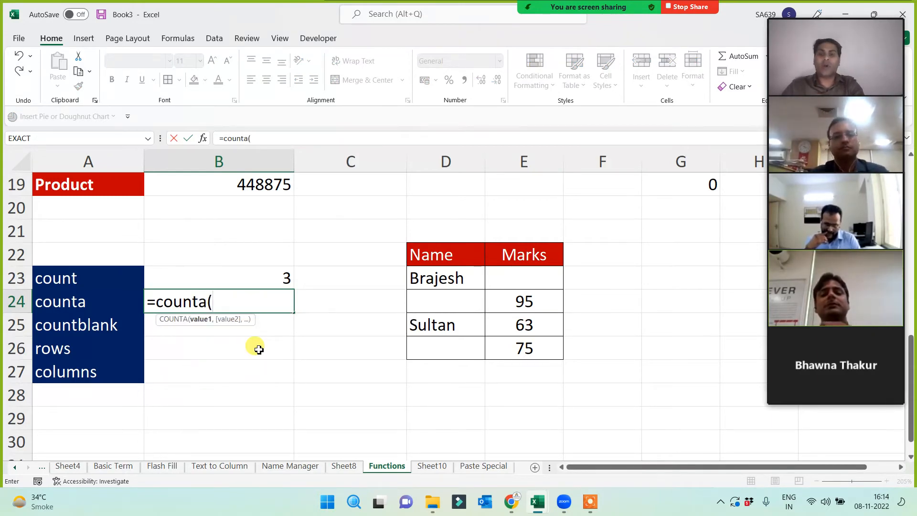
{"action": "left_click_drag", "start_coordinate": [437, 257], "coordinate": [522, 351]}
{"action": "type", "text": ")"}
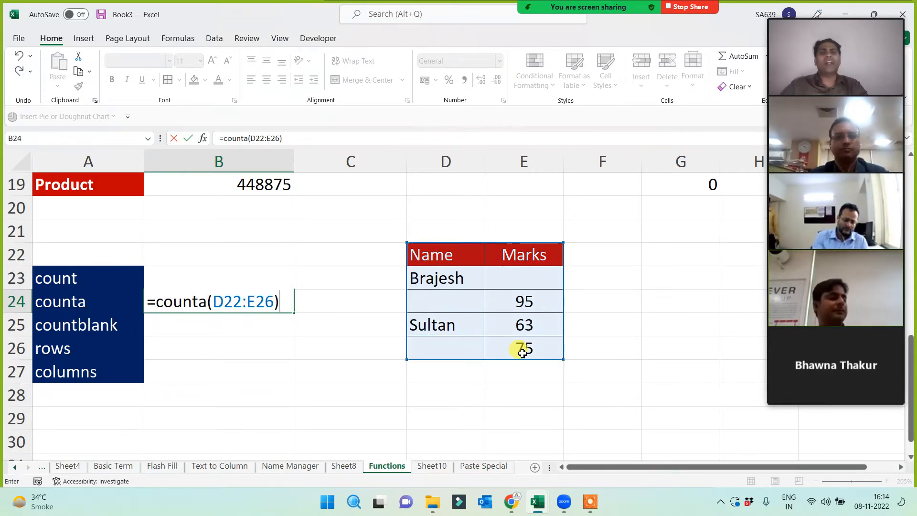
{"action": "key", "text": "Return"}
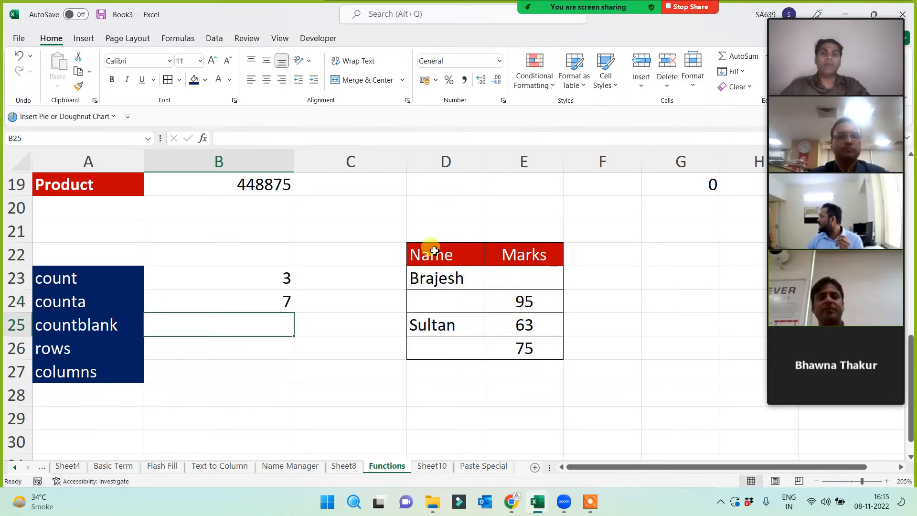
{"action": "left_click", "coordinate": [435, 276]}
{"action": "left_click", "coordinate": [438, 321]}
{"action": "left_click", "coordinate": [535, 250]}
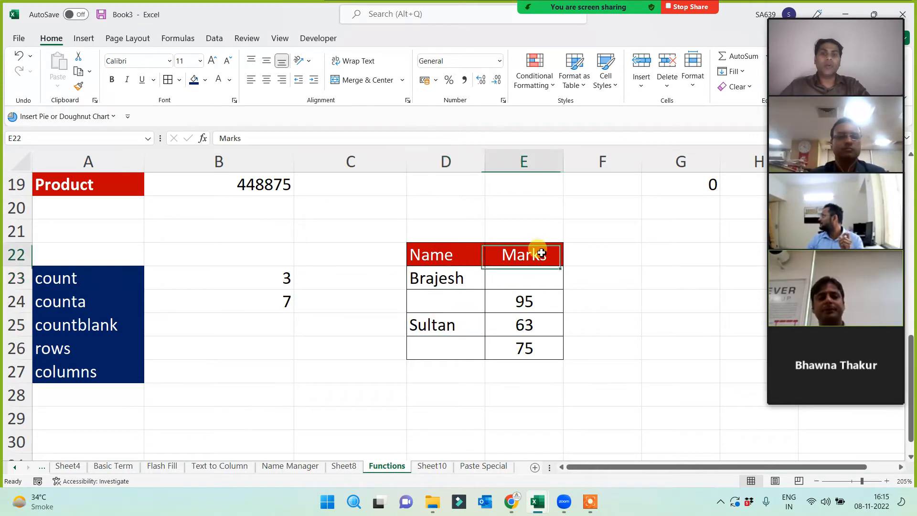
{"action": "left_click", "coordinate": [531, 327]}
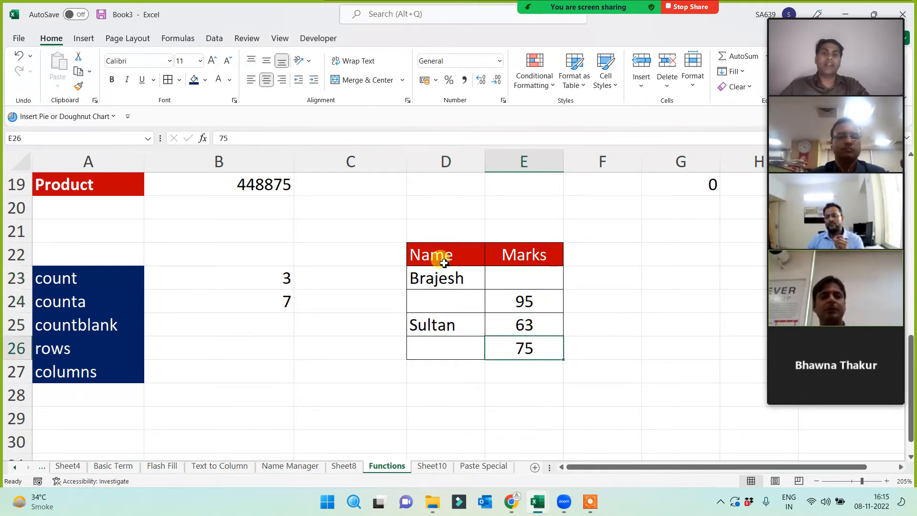
{"action": "left_click_drag", "start_coordinate": [438, 258], "coordinate": [524, 352]}
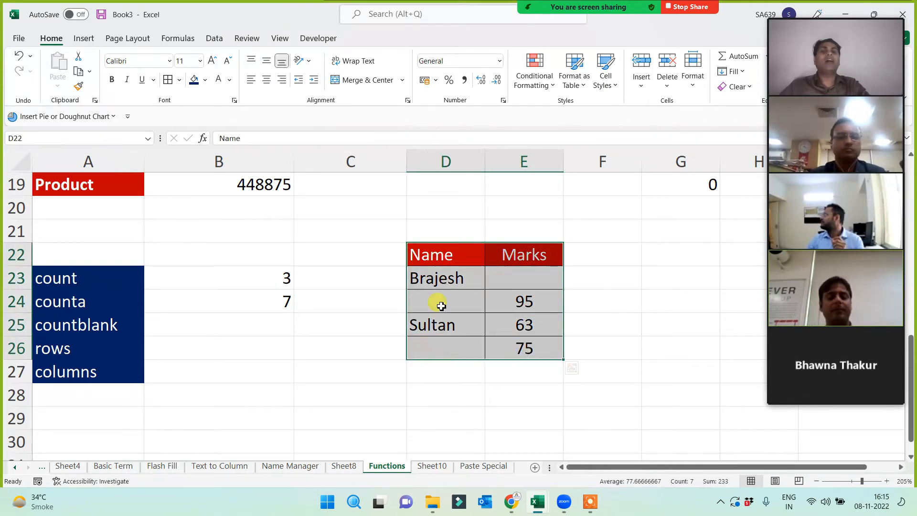
{"action": "left_click", "coordinate": [273, 300]}
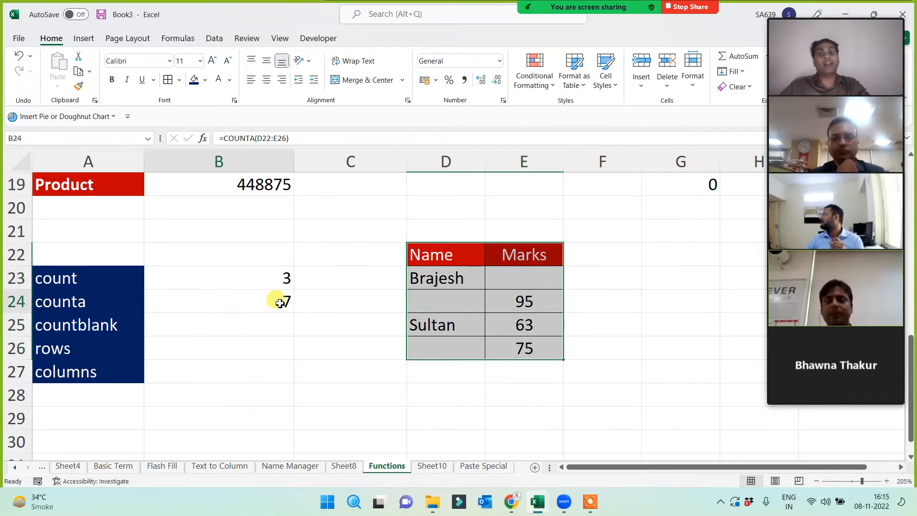
{"action": "left_click", "coordinate": [325, 274]}
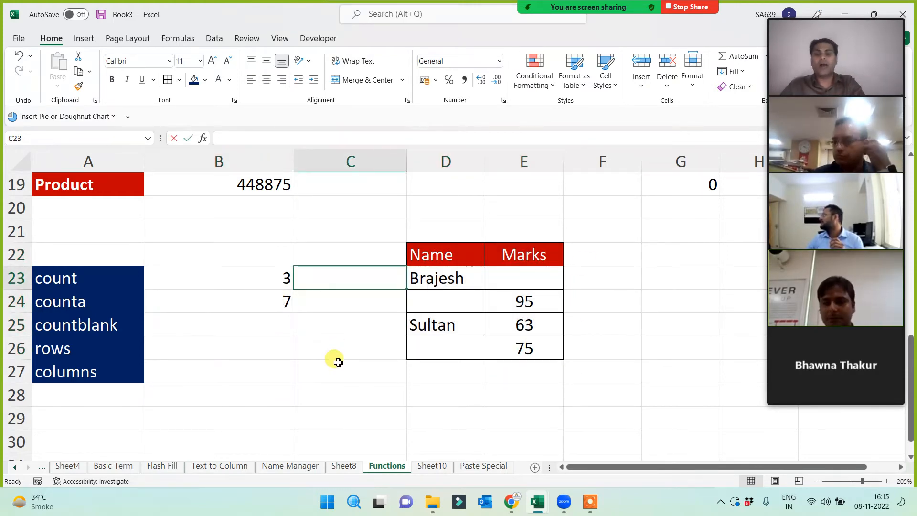
- Write 'only number' in C23 and 'all except blank' in C24, autofitting column C
{"action": "type", "text": "only number"}
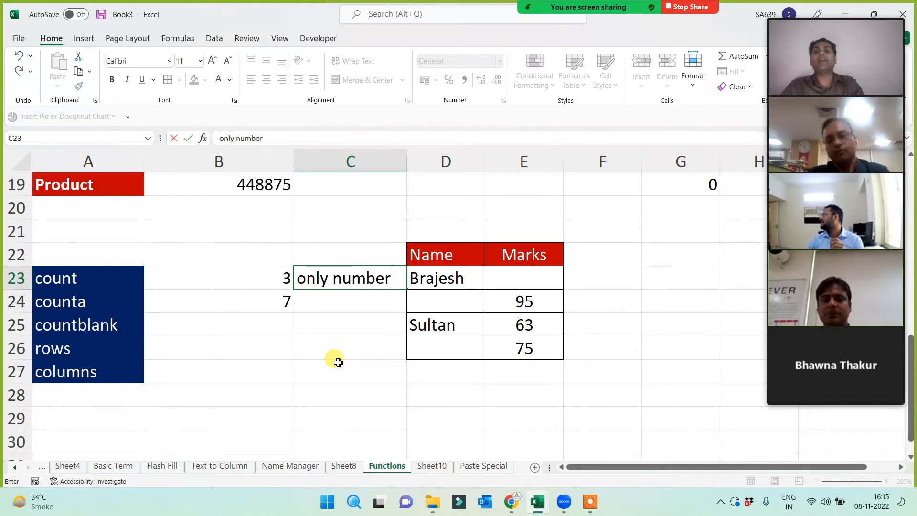
{"action": "key", "text": "Return"}
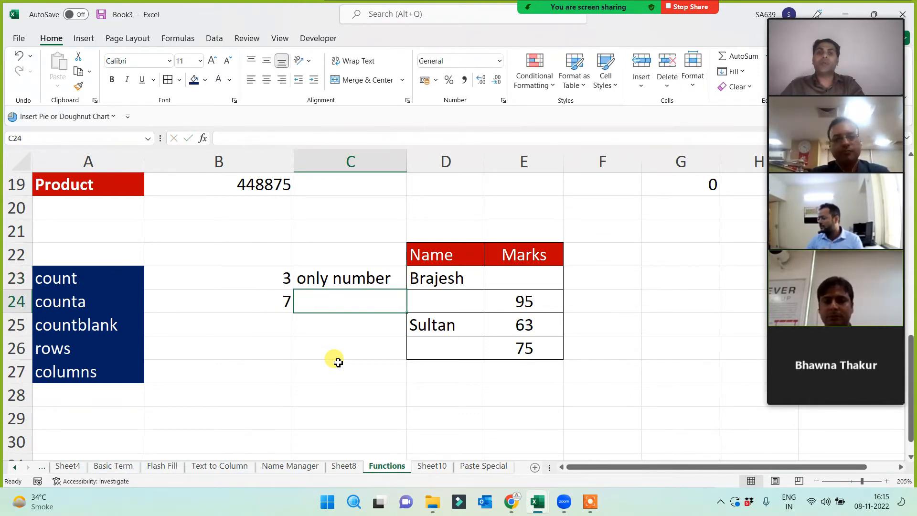
{"action": "type", "text": "all except blank"}
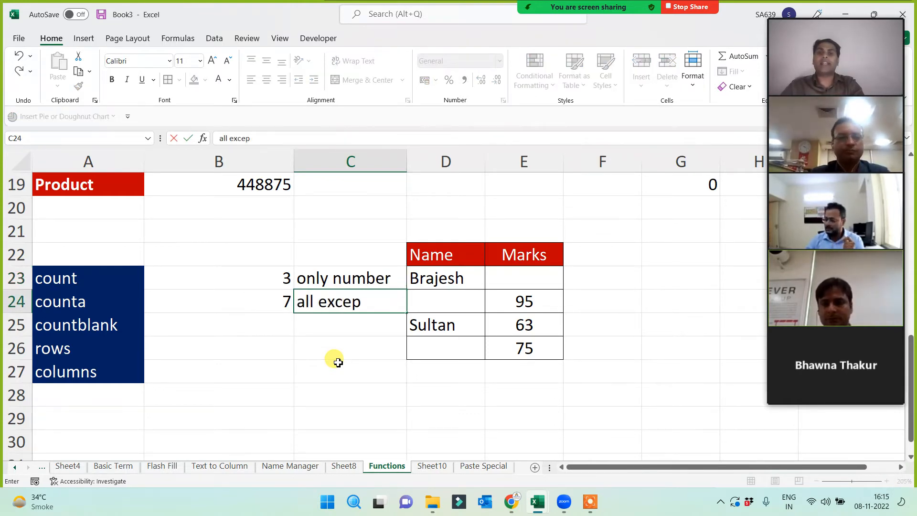
{"action": "left_click", "coordinate": [353, 386]}
{"action": "double_click", "coordinate": [407, 157]}
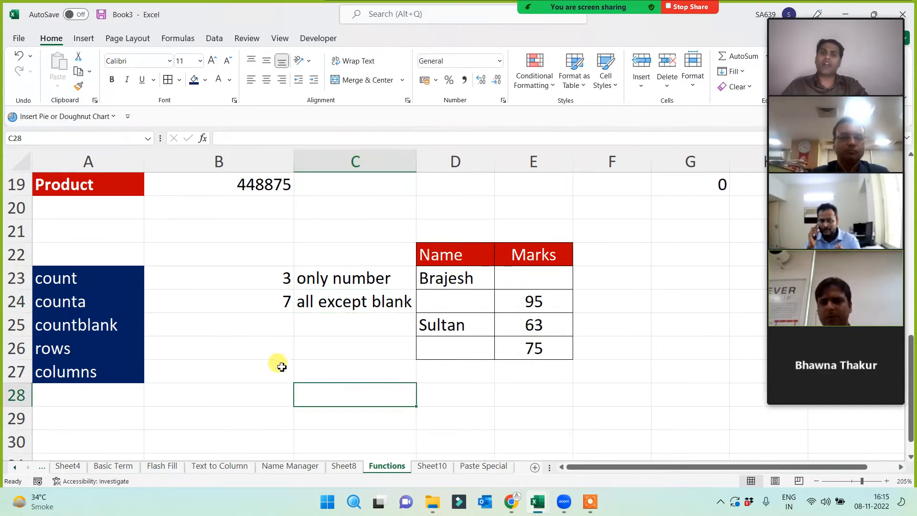
{"action": "double_click", "coordinate": [258, 329]}
- Enter =COUNTBLANK(D22:E26) in B25, returning 3
{"action": "type", "text": "=coutb"}
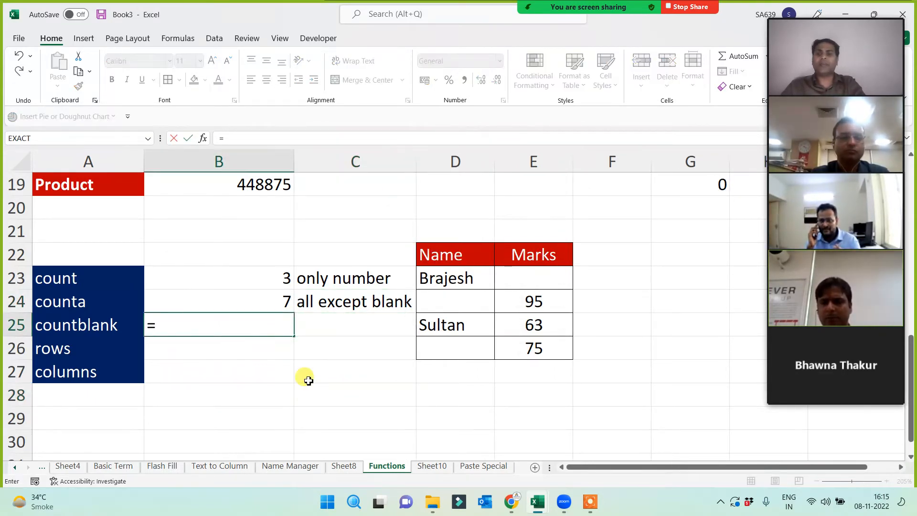
{"action": "key", "text": "BackSpace"}
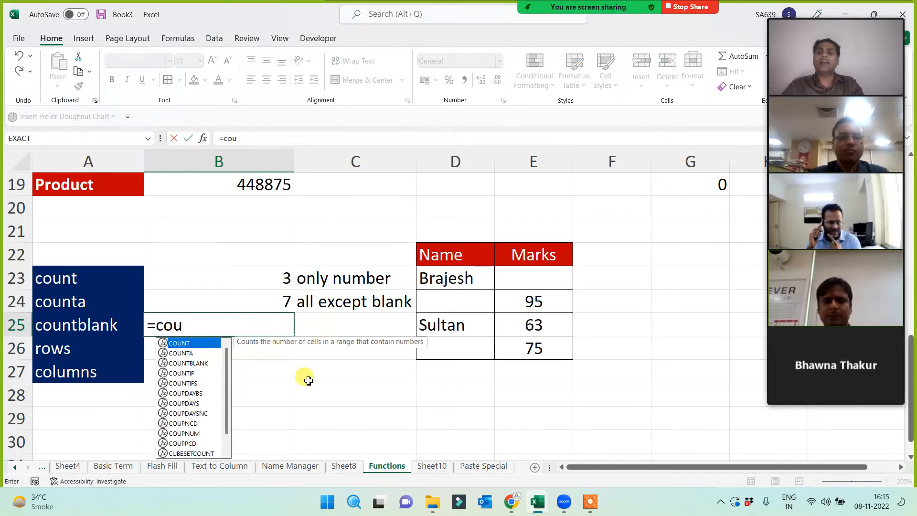
{"action": "type", "text": "ntbl"}
{"action": "key", "text": "Tab"}
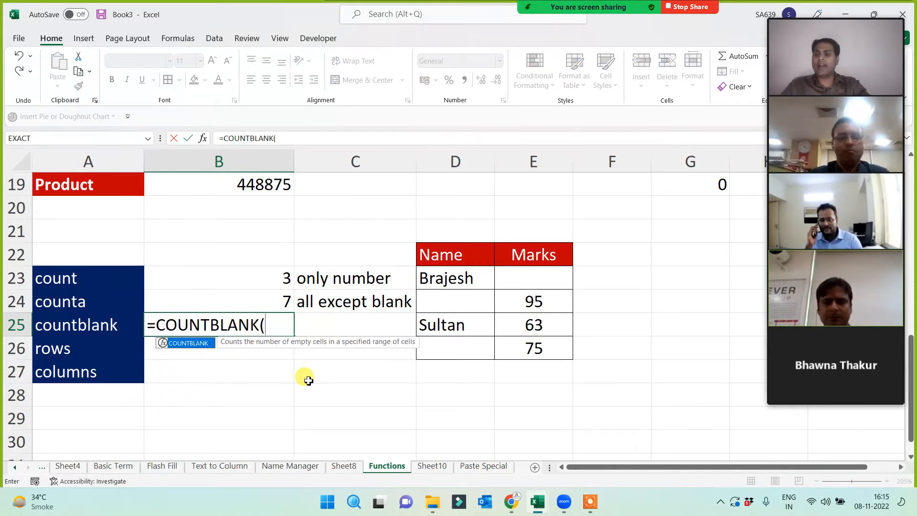
{"action": "left_click_drag", "start_coordinate": [460, 244], "coordinate": [520, 351]}
{"action": "type", "text": ")"}
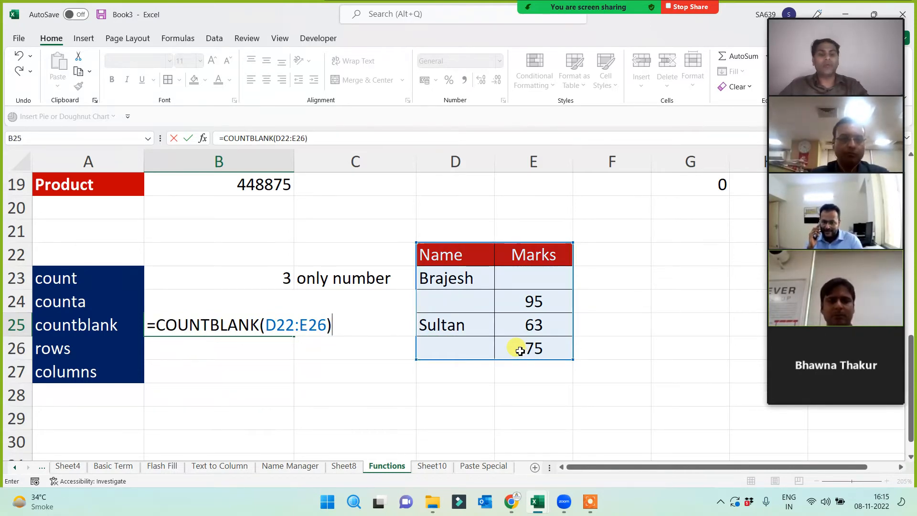
{"action": "key", "text": "Return"}
- Check the countblank result against the empty cells D24, D26 and E23
{"action": "left_click", "coordinate": [244, 323]}
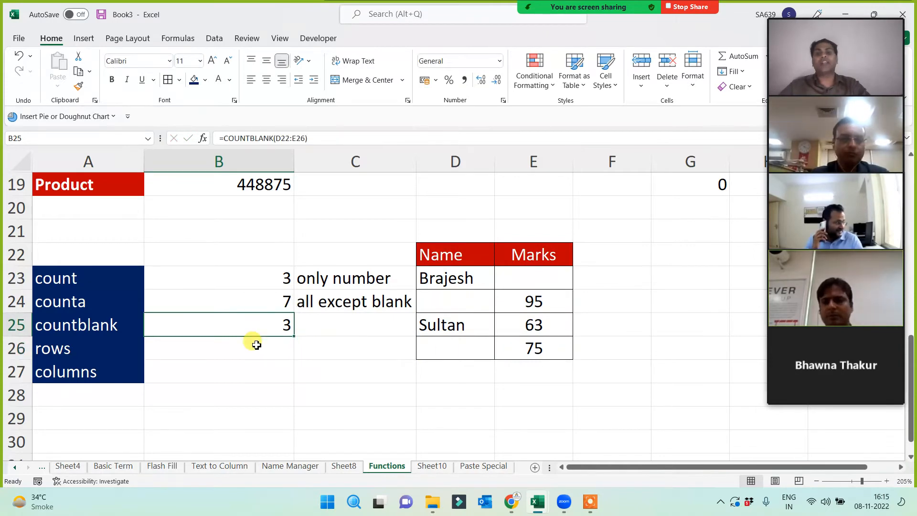
{"action": "left_click", "coordinate": [467, 300]}
{"action": "left_click", "coordinate": [457, 344]}
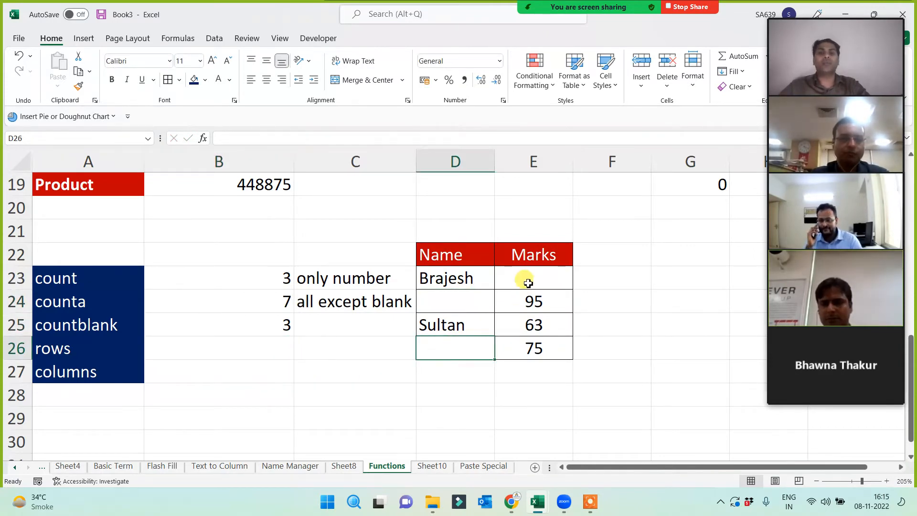
{"action": "left_click", "coordinate": [528, 281]}
{"action": "left_click", "coordinate": [250, 345]}
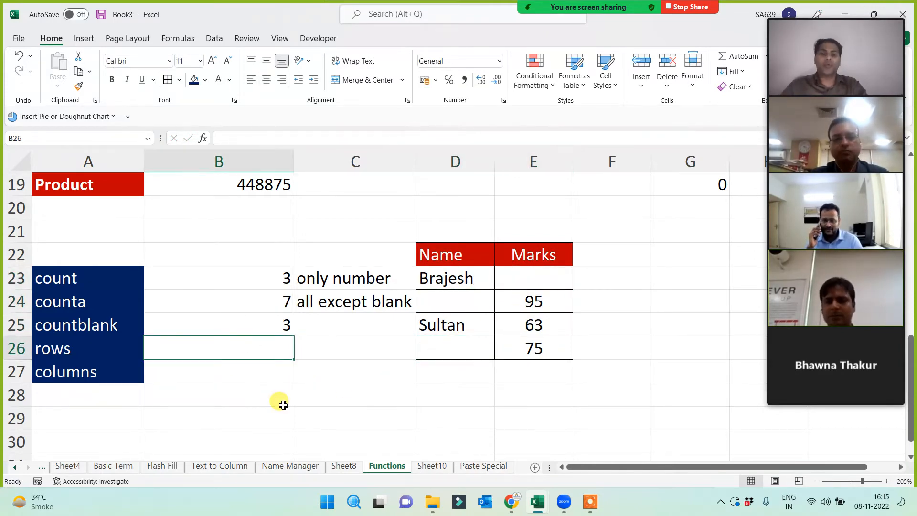
- Enter =ROWS(D22:E26) in B26 so it returns 5
{"action": "type", "text": "=row"}
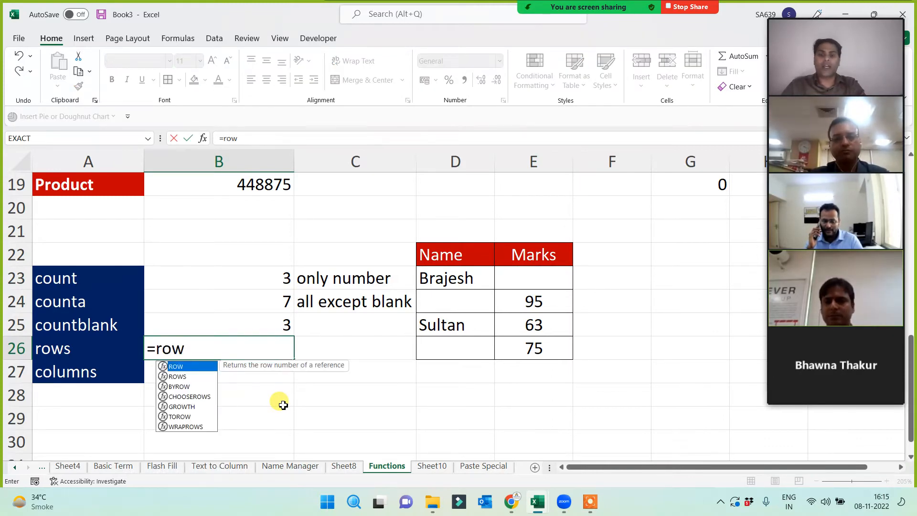
{"action": "type", "text": "s("}
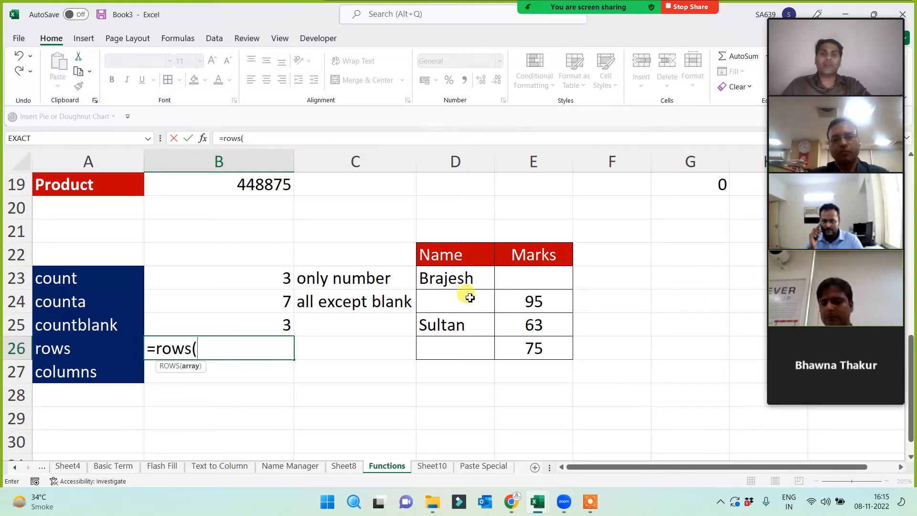
{"action": "left_click_drag", "start_coordinate": [463, 265], "coordinate": [533, 351]}
{"action": "type", "text": ")"}
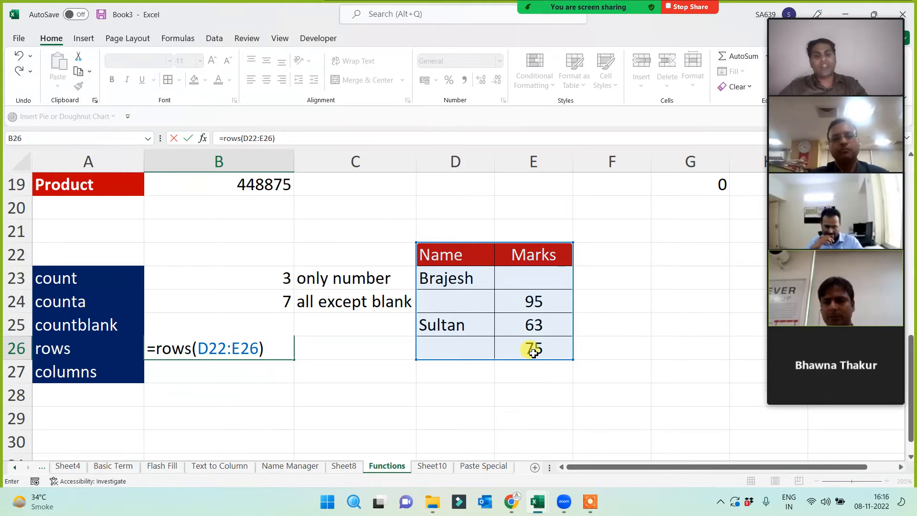
{"action": "key", "text": "Return"}
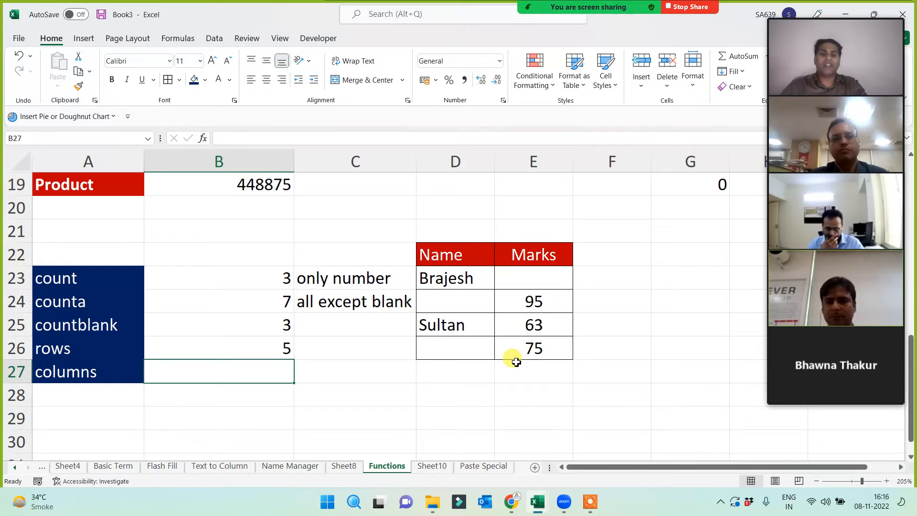
- Enter =COLUMNS(D22:E26) in B27, returning 2, and centre the B23:B27 results
{"action": "type", "text": "=column"}
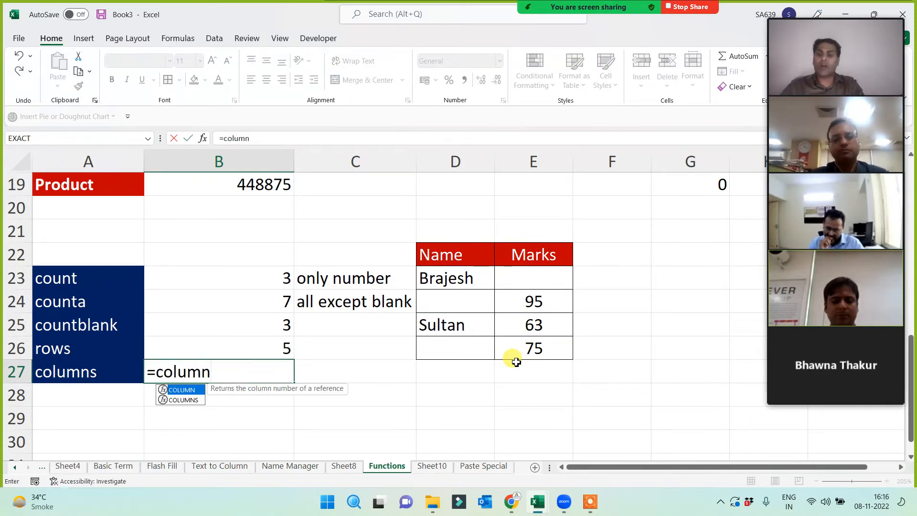
{"action": "type", "text": "s("}
{"action": "left_click_drag", "start_coordinate": [458, 258], "coordinate": [515, 344]}
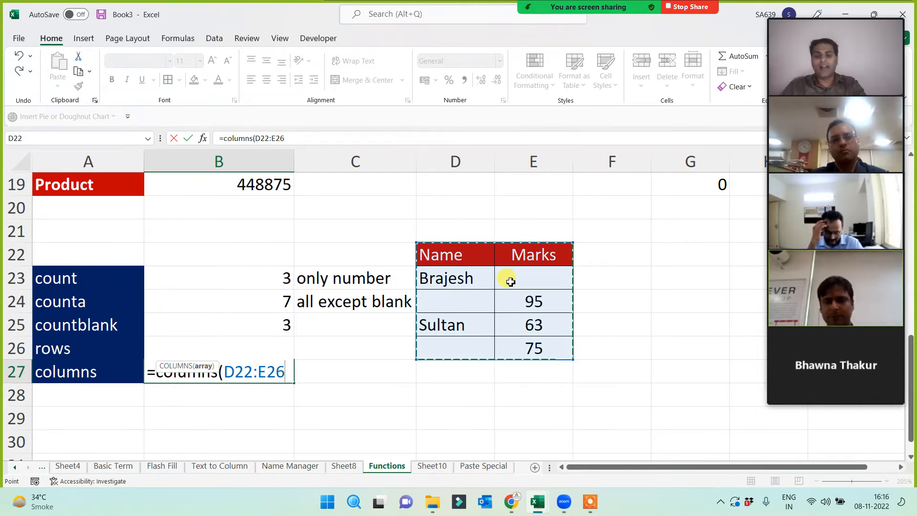
{"action": "type", "text": ")"}
{"action": "key", "text": "Return"}
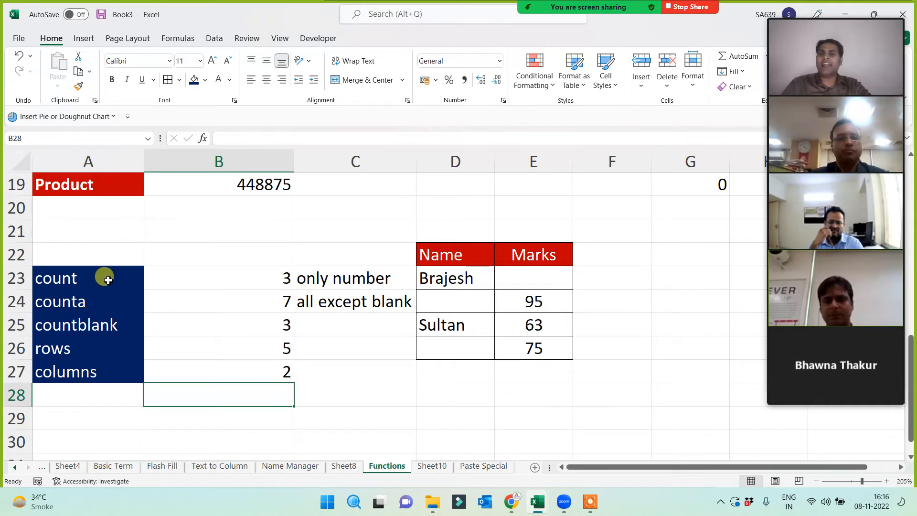
{"action": "left_click_drag", "start_coordinate": [213, 272], "coordinate": [219, 372]}
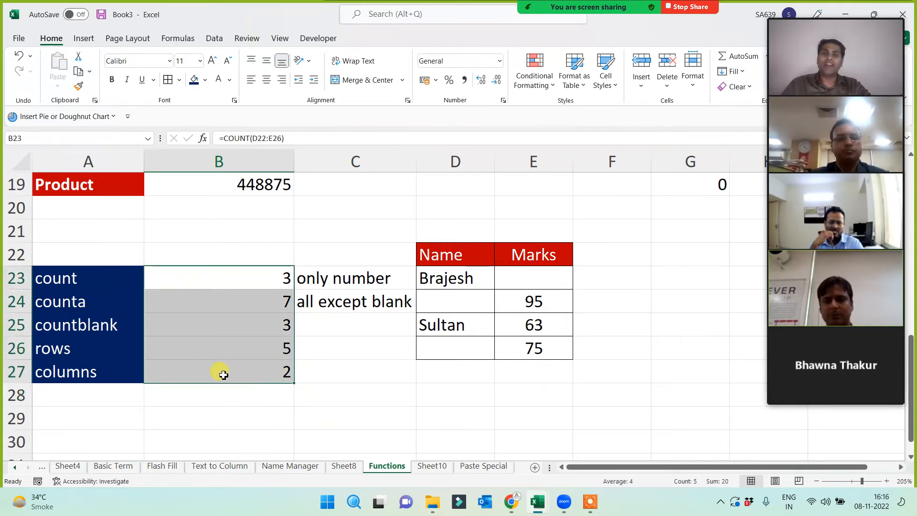
{"action": "left_click", "coordinate": [266, 82]}
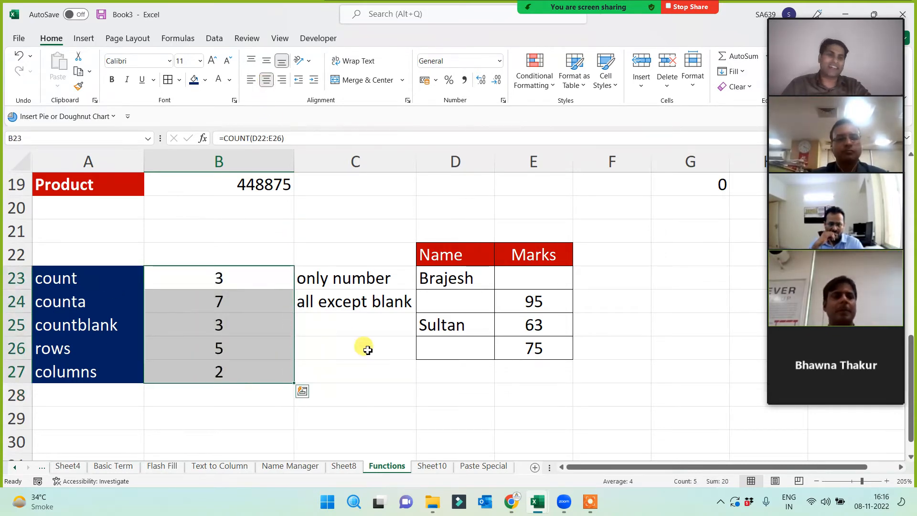
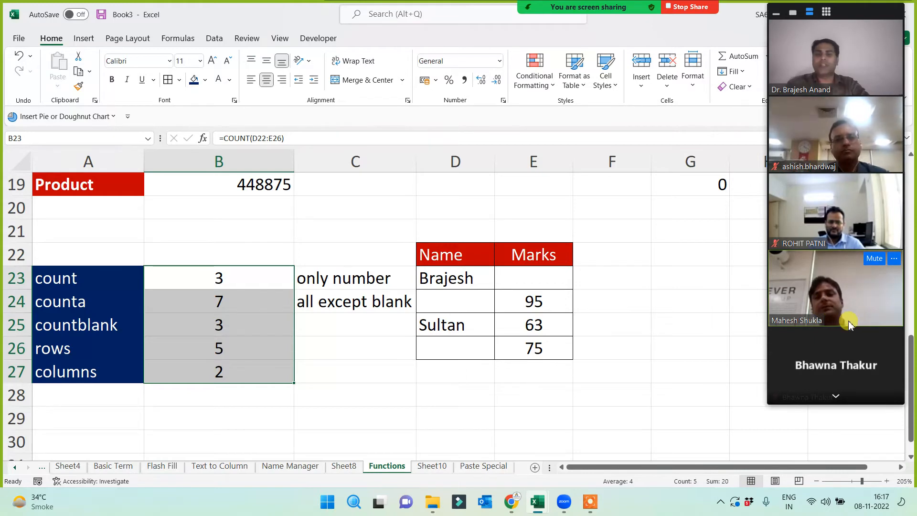
- Review the count function labels already listed in column A
{"action": "left_click", "coordinate": [835, 392]}
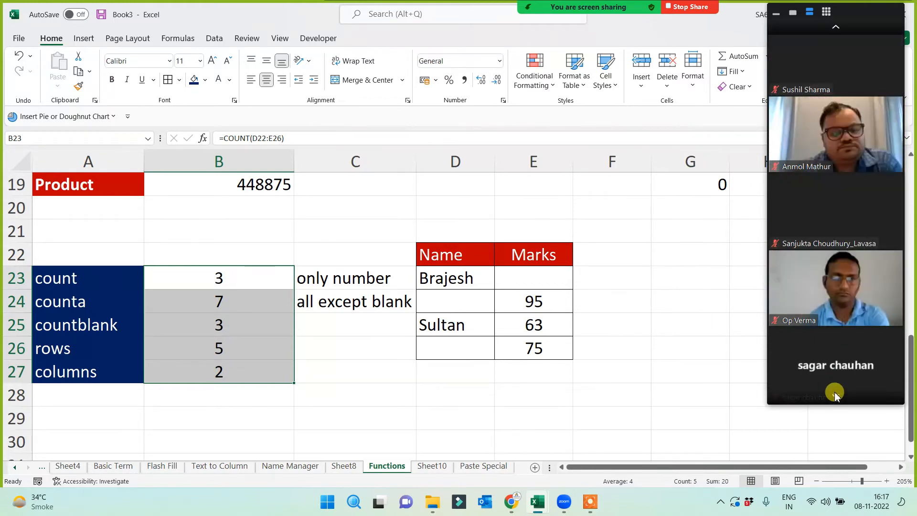
{"action": "left_click", "coordinate": [835, 398]}
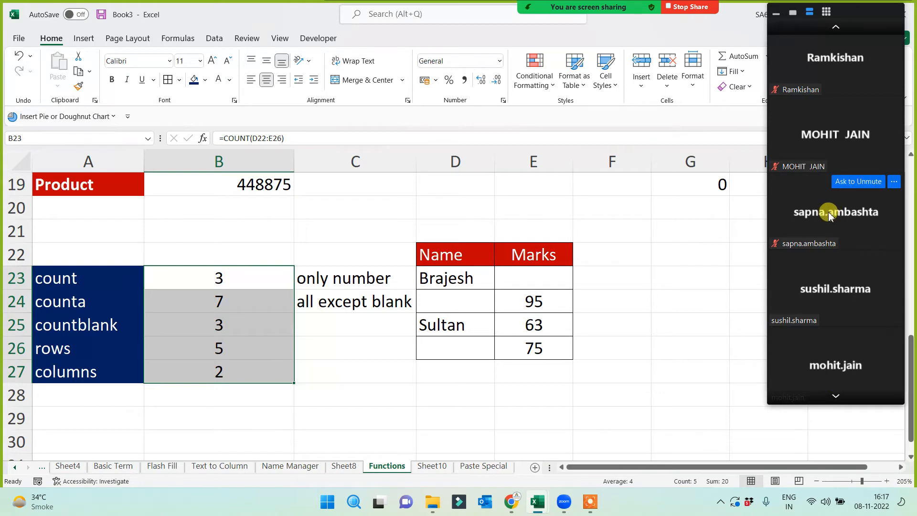
{"action": "left_click_drag", "start_coordinate": [61, 273], "coordinate": [57, 368]}
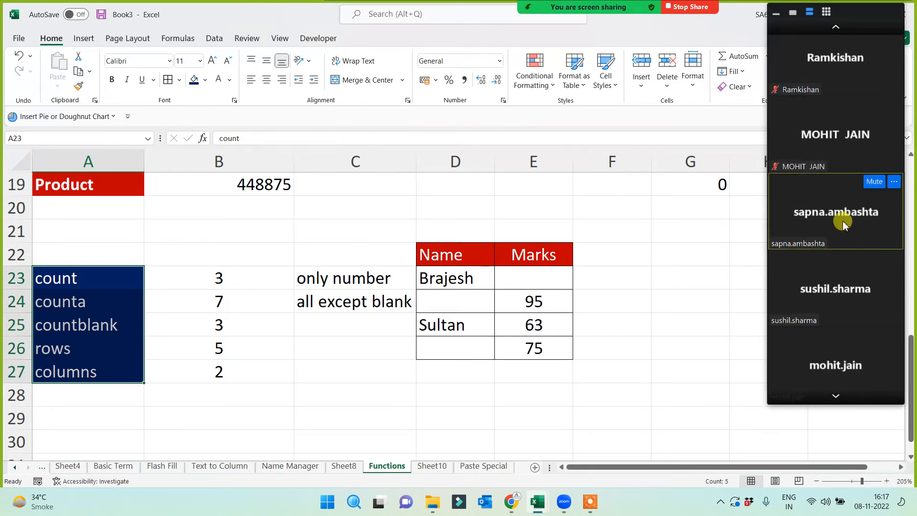
{"action": "left_click", "coordinate": [74, 277]}
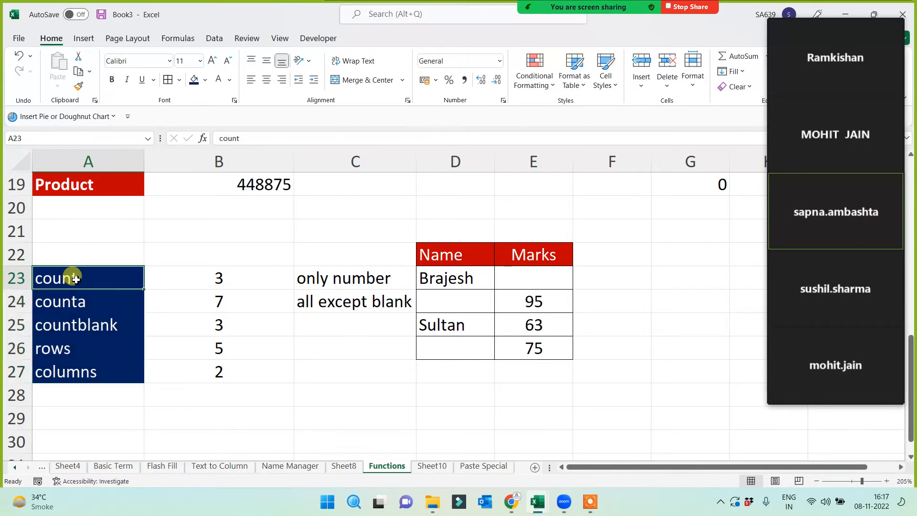
{"action": "left_click", "coordinate": [103, 368]}
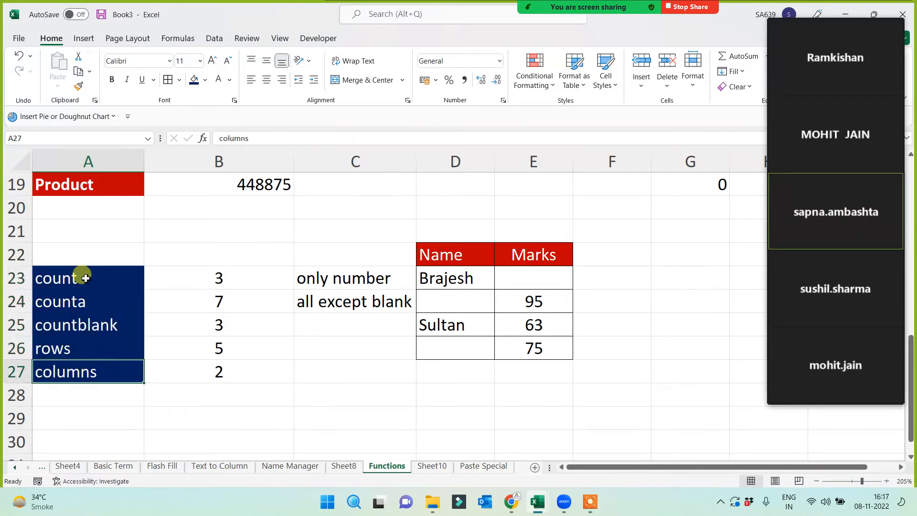
{"action": "left_click", "coordinate": [85, 275]}
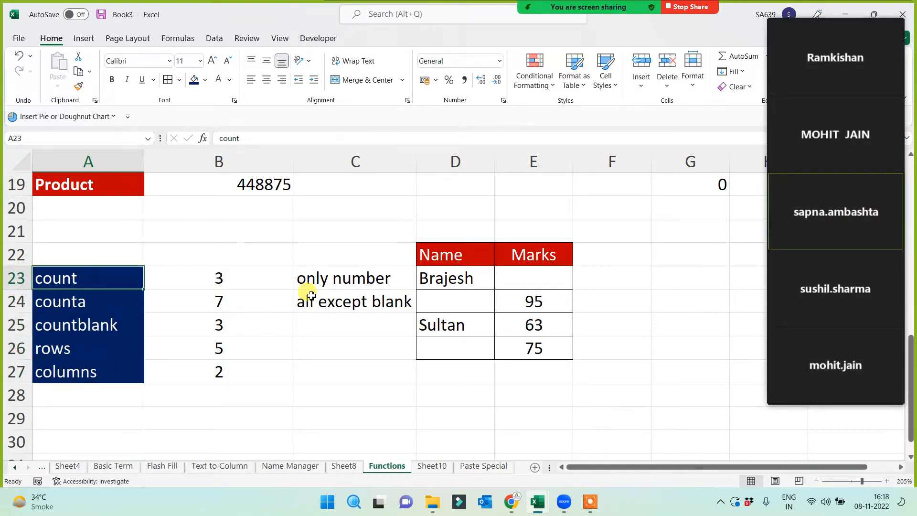
{"action": "mouse_move", "coordinate": [826, 220]}
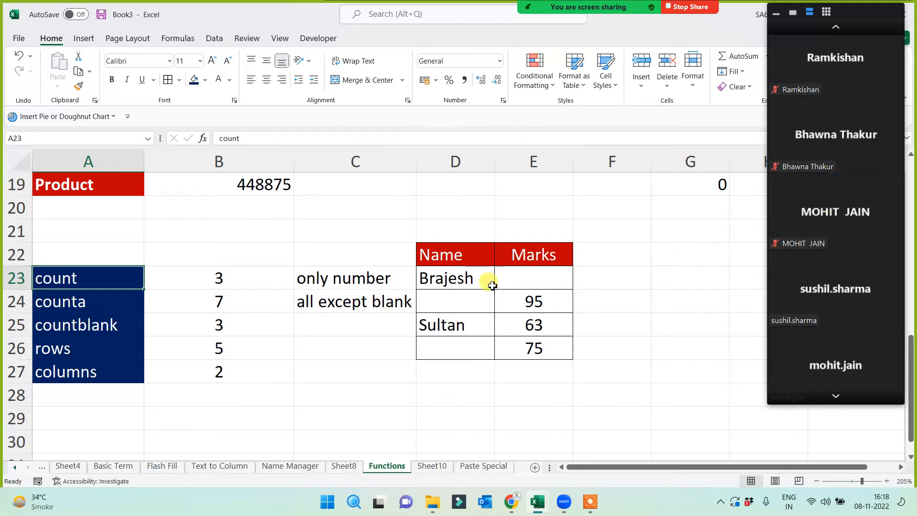
{"action": "left_click", "coordinate": [128, 242]}
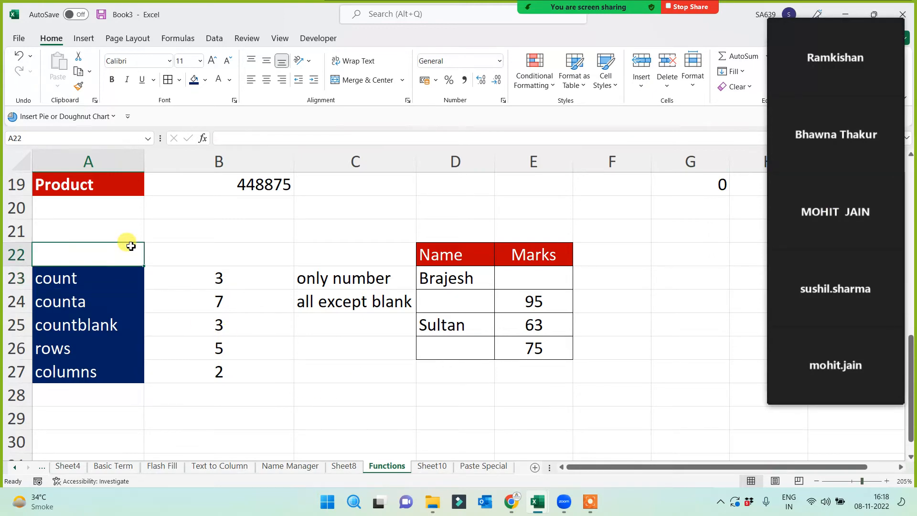
{"action": "left_click", "coordinate": [103, 163]}
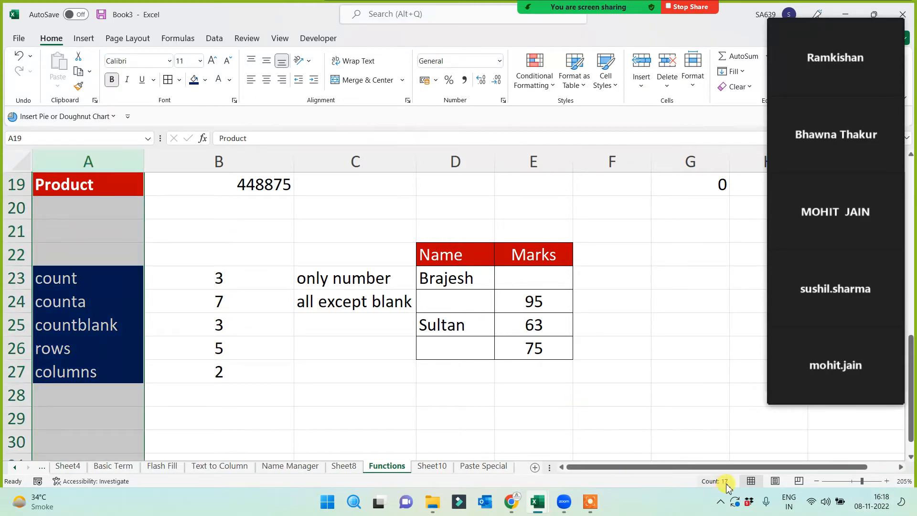
{"action": "left_click", "coordinate": [418, 387]}
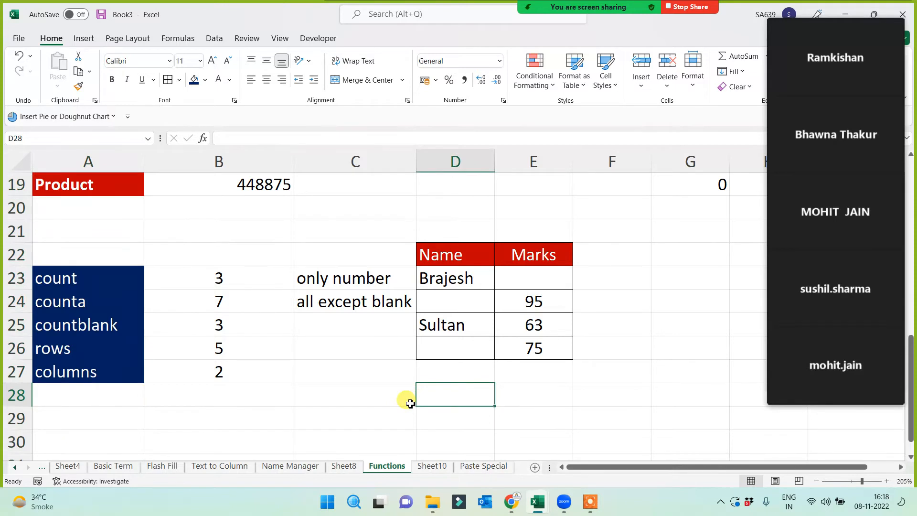
- Enter the labels upper, lower and proper in A30:A32
{"action": "scroll", "coordinate": [410, 403], "scroll_direction": "down", "scroll_amount": 2}
{"action": "left_click", "coordinate": [92, 323]}
{"action": "left_click", "coordinate": [97, 306]}
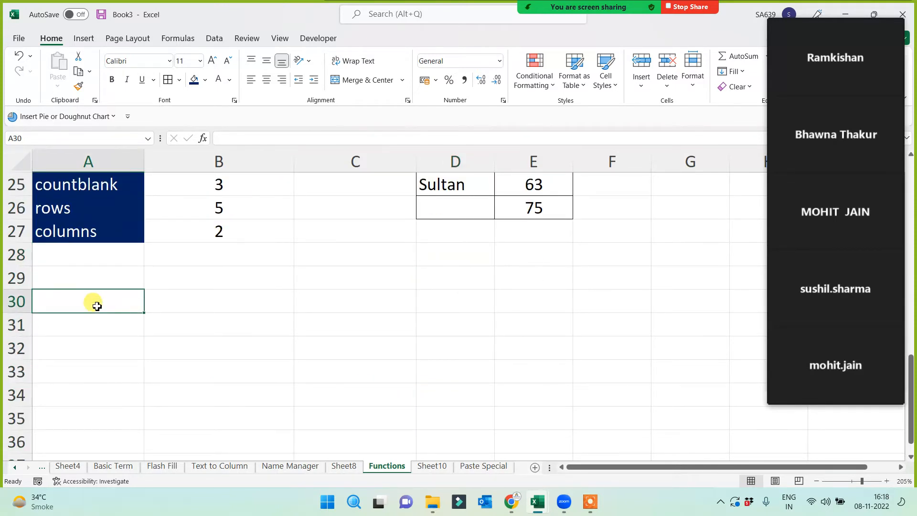
{"action": "type", "text": "upper"}
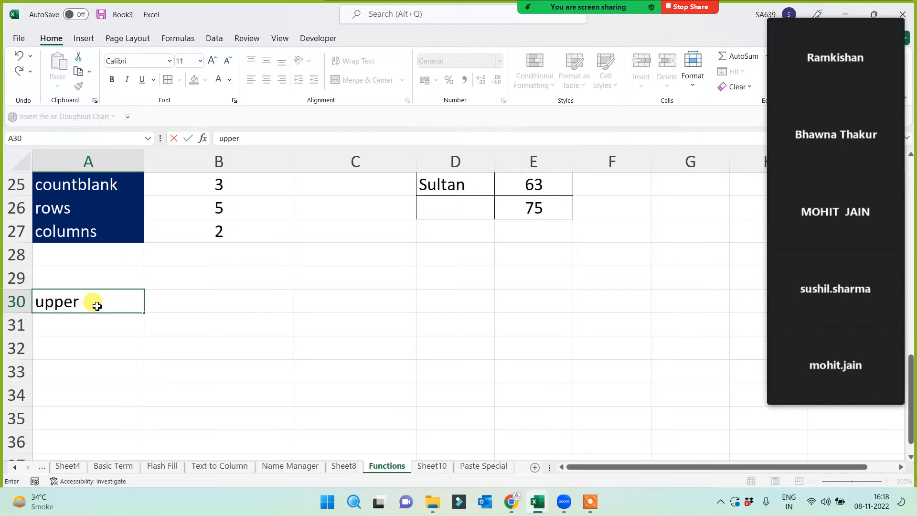
{"action": "key", "text": "Return"}
{"action": "type", "text": "lower"}
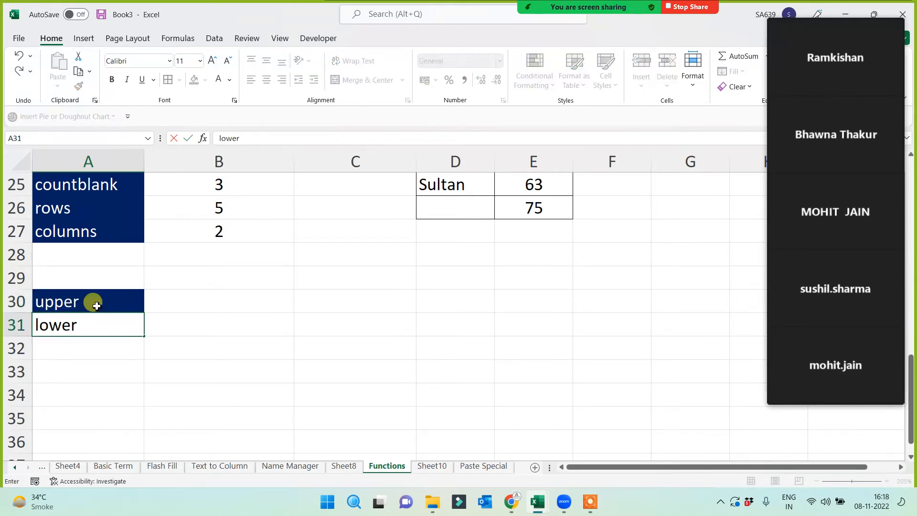
{"action": "key", "text": "Return"}
{"action": "type", "text": "pr"}
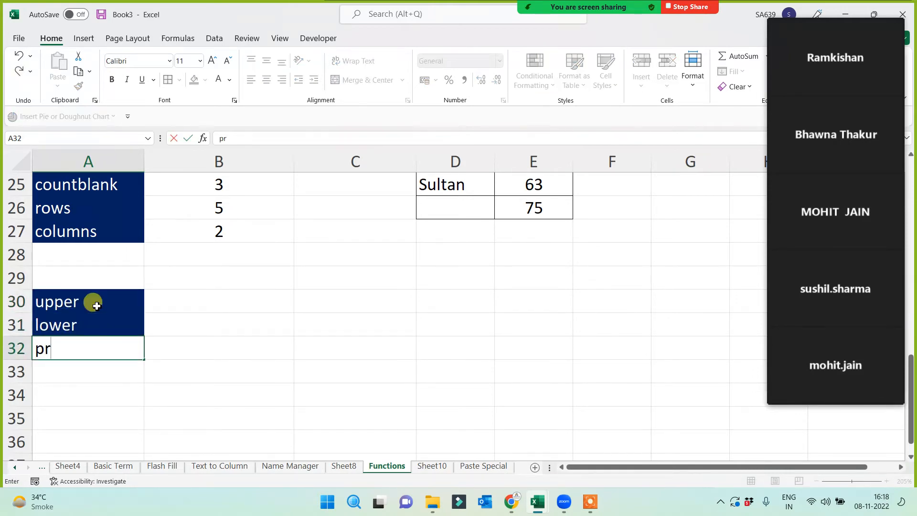
{"action": "type", "text": "oper"}
{"action": "left_click", "coordinate": [328, 339]}
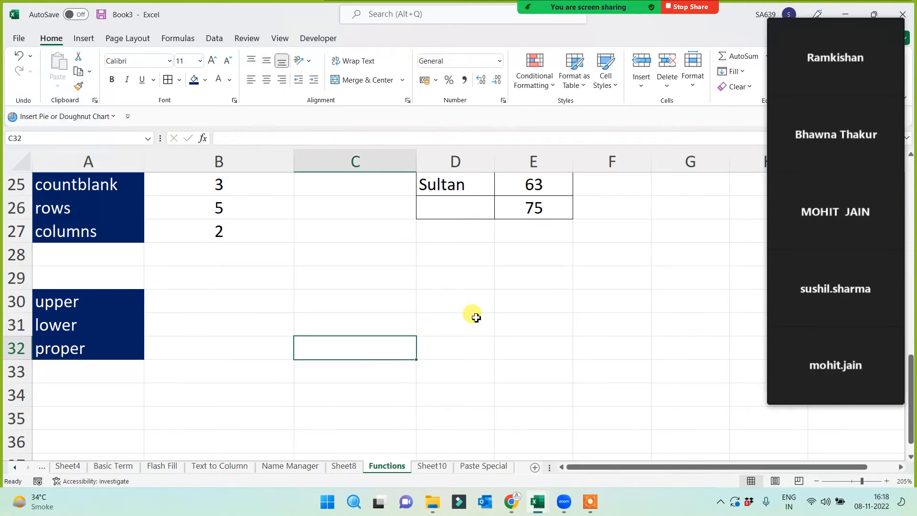
{"action": "left_click", "coordinate": [390, 303]}
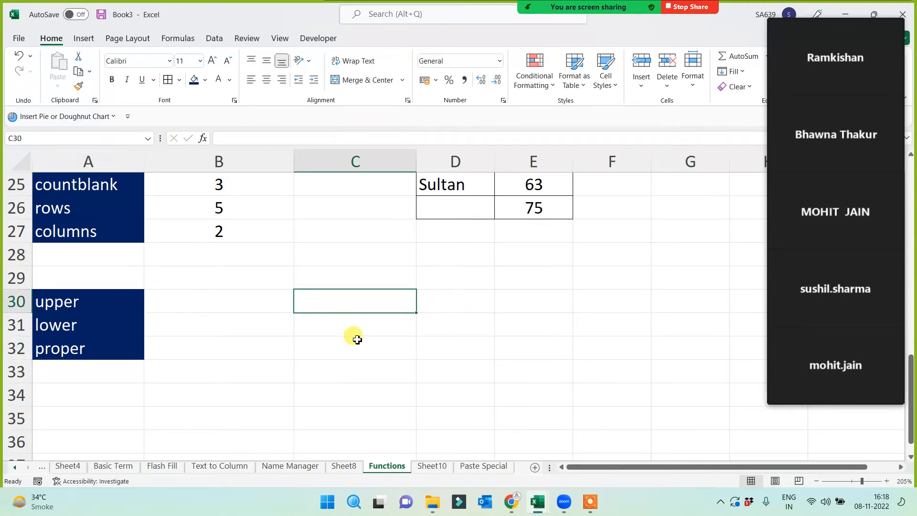
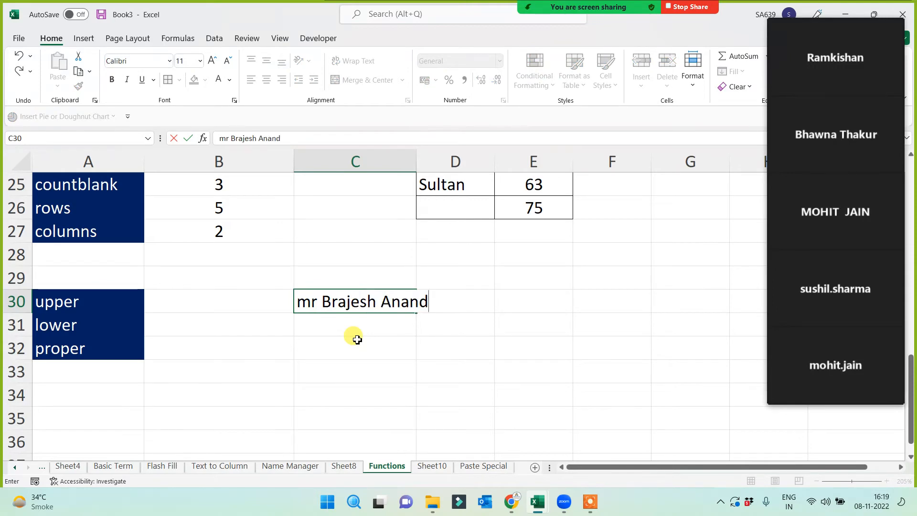
- Enter a sample name titled mr in C30 and fill it down to C34
{"action": "left_click", "coordinate": [358, 340]}
{"action": "left_click", "coordinate": [380, 300]}
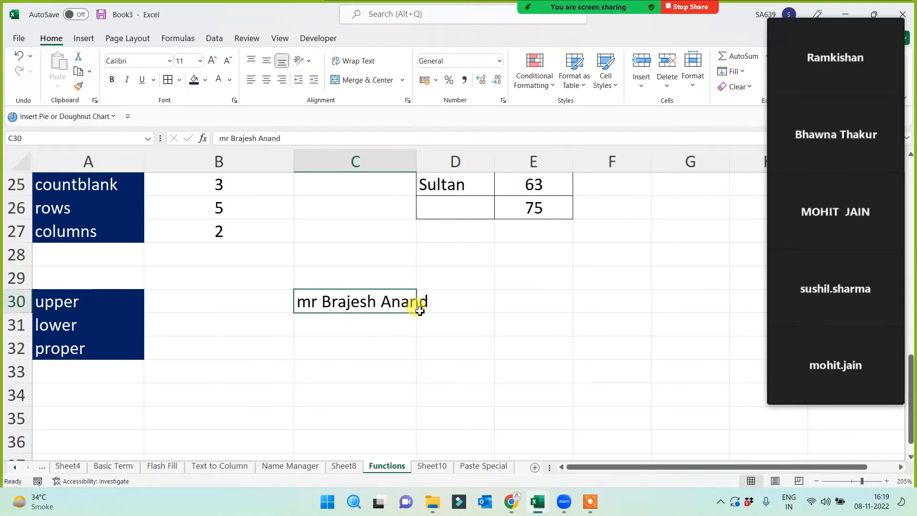
{"action": "left_click_drag", "start_coordinate": [420, 315], "coordinate": [404, 397]}
{"action": "left_click", "coordinate": [496, 366]}
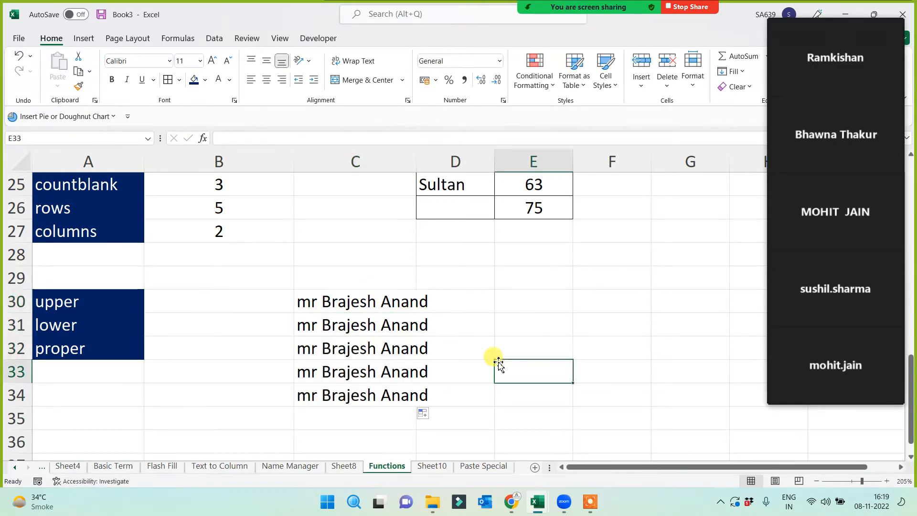
- Change the C30 title to dr and fill sample names down through C35
{"action": "double_click", "coordinate": [313, 301]}
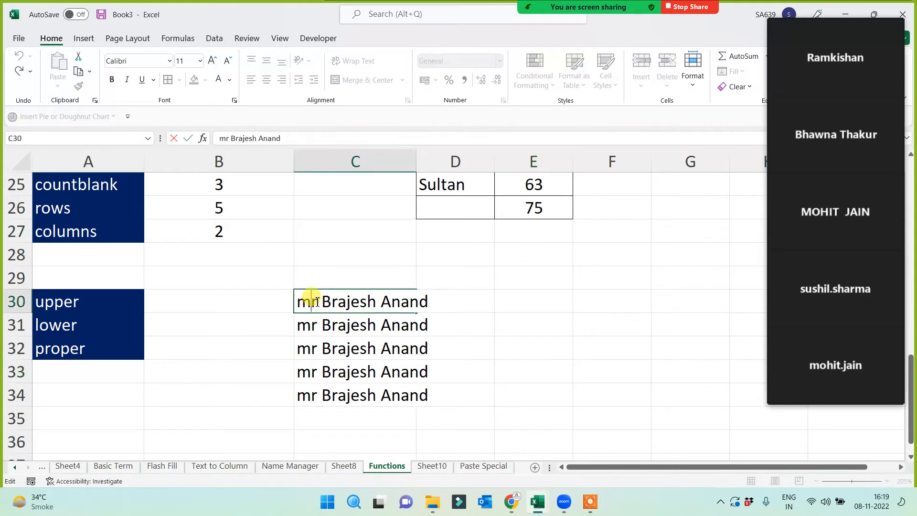
{"action": "key", "text": "BackSpace"}
{"action": "type", "text": "d"}
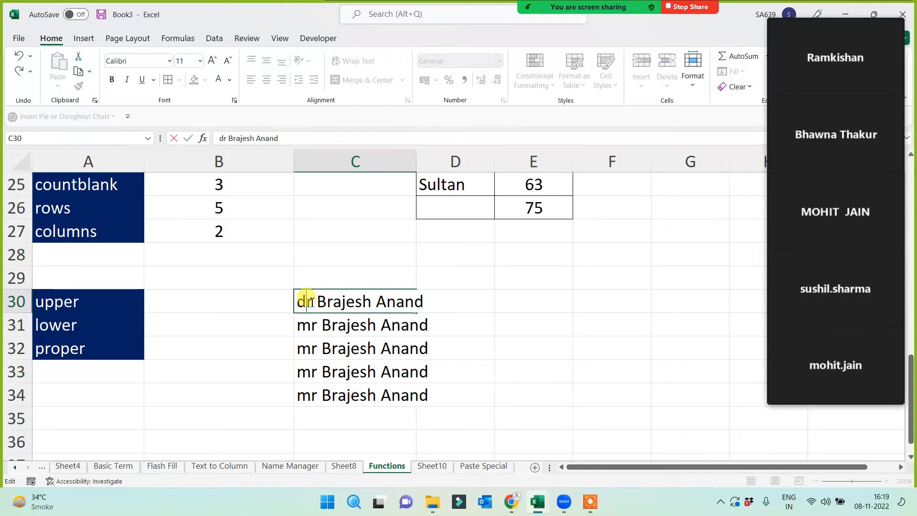
{"action": "key", "text": "Return"}
{"action": "left_click", "coordinate": [308, 300]}
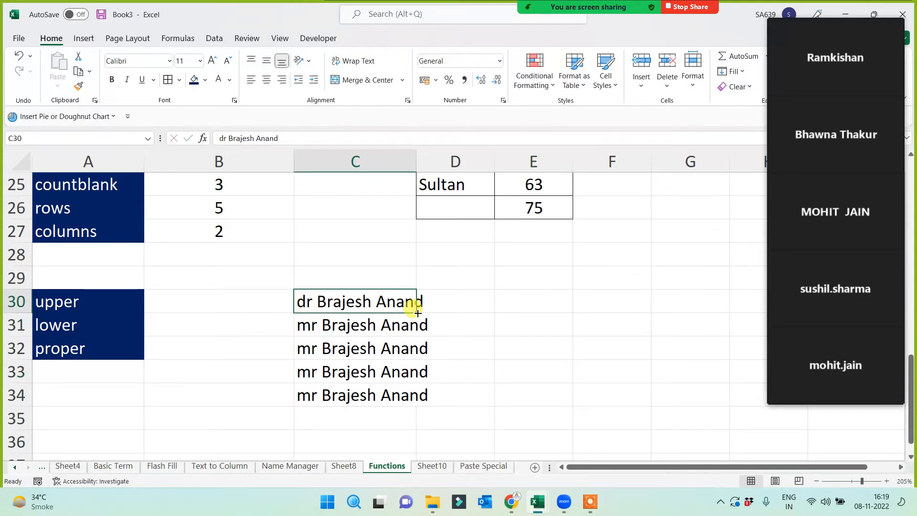
{"action": "left_click_drag", "start_coordinate": [418, 312], "coordinate": [388, 427]}
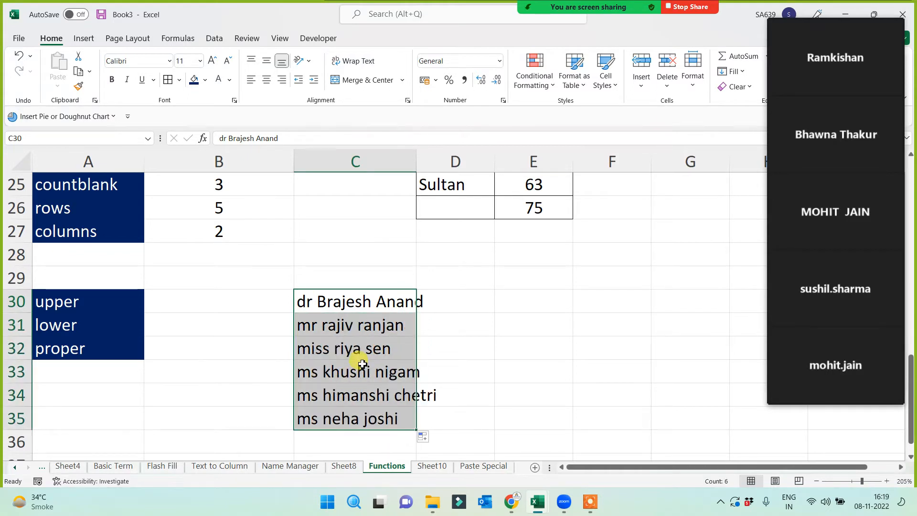
- Insert capitals N, E and H mid-word into the names in C31, C30 and C33
{"action": "double_click", "coordinate": [380, 322]}
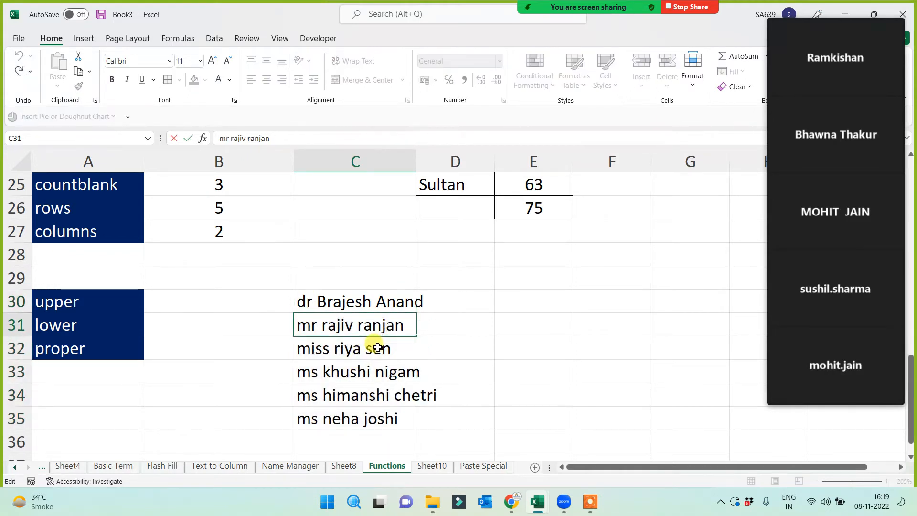
{"action": "key", "text": "BackSpace"}
{"action": "type", "text": "N"}
{"action": "key", "text": "Return"}
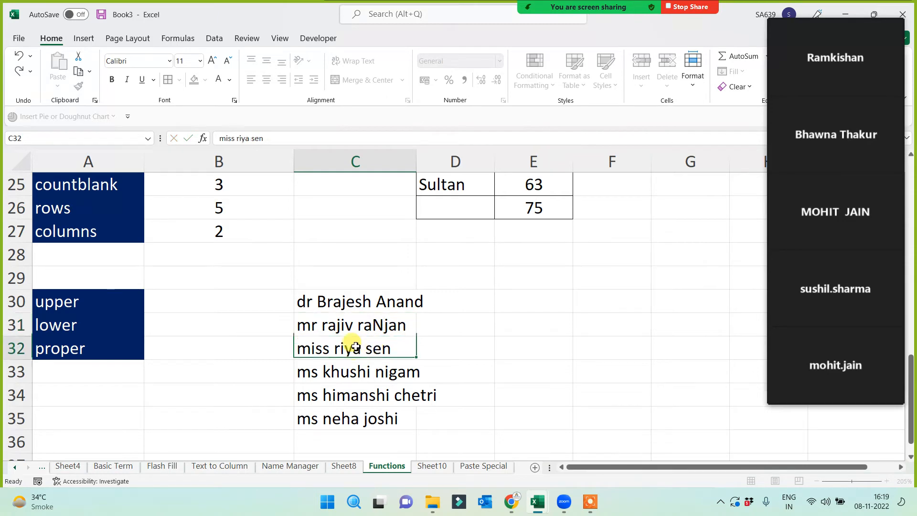
{"action": "double_click", "coordinate": [350, 299]}
{"action": "key", "text": "BackSpace"}
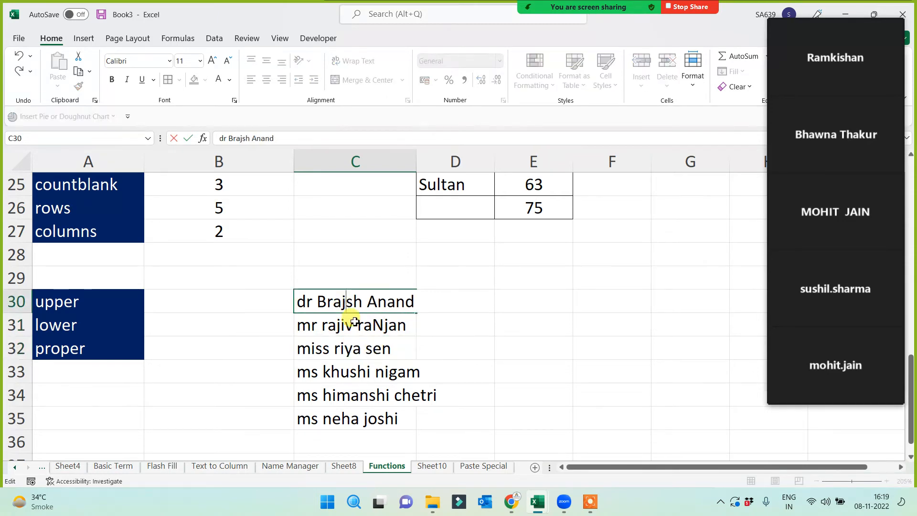
{"action": "type", "text": "E"}
{"action": "left_click", "coordinate": [329, 375]}
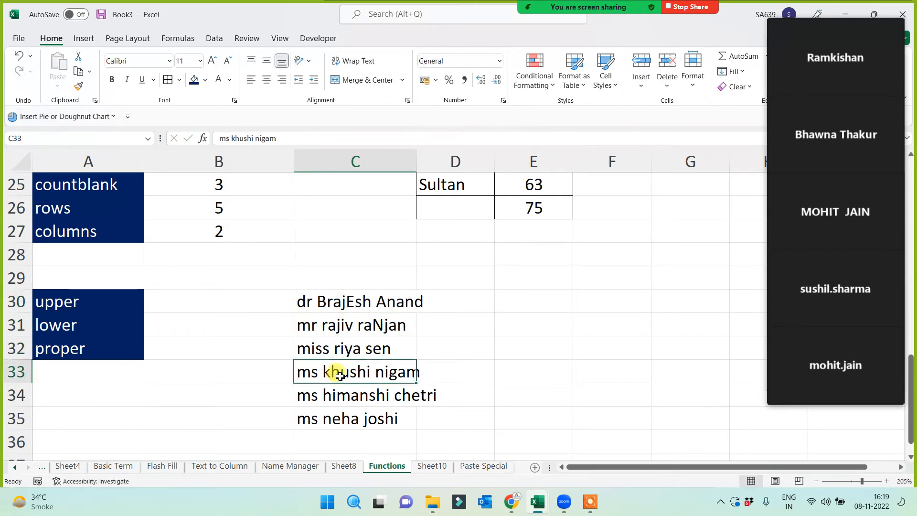
{"action": "double_click", "coordinate": [340, 377]}
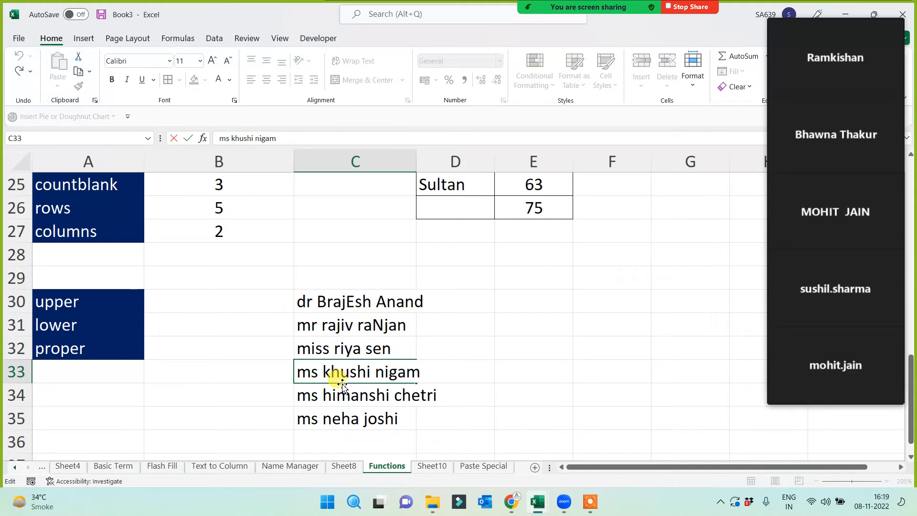
{"action": "key", "text": "BackSpace"}
{"action": "type", "text": "H"}
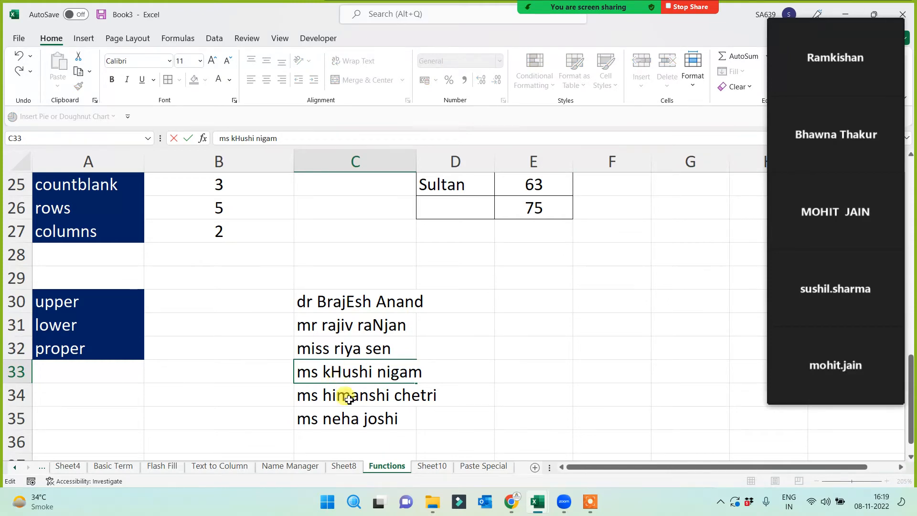
- Capitalise M in the C34 name and G in the C33 surname, then widen column C
{"action": "double_click", "coordinate": [351, 398]}
{"action": "key", "text": "BackSpace"}
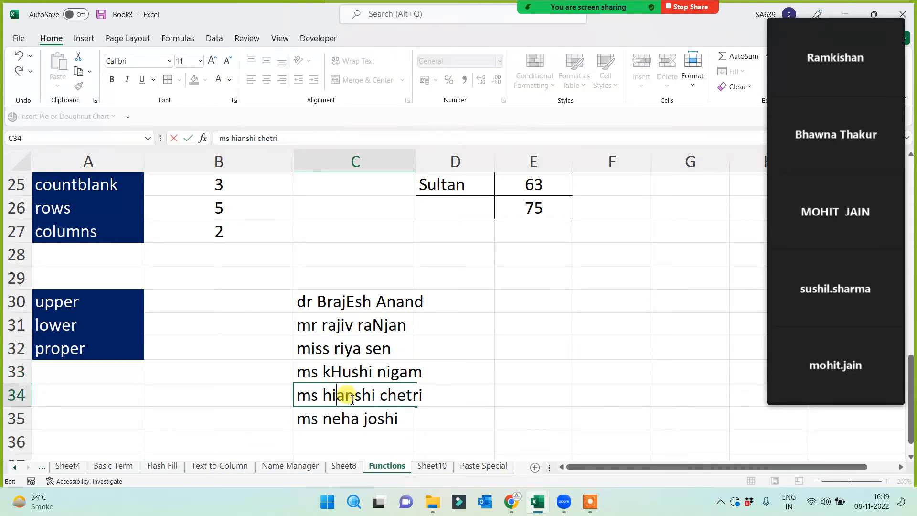
{"action": "type", "text": "M"}
{"action": "double_click", "coordinate": [400, 371]}
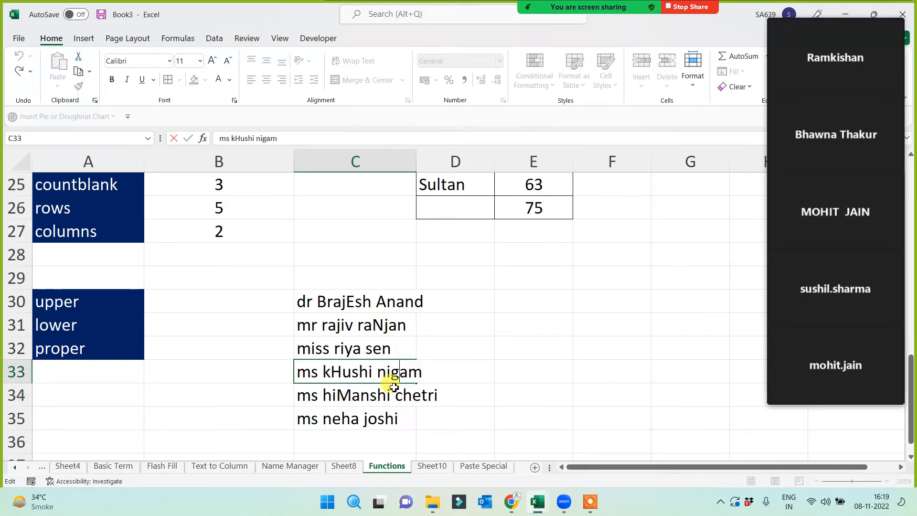
{"action": "key", "text": "BackSpace"}
{"action": "type", "text": "G"}
{"action": "left_click", "coordinate": [482, 353]}
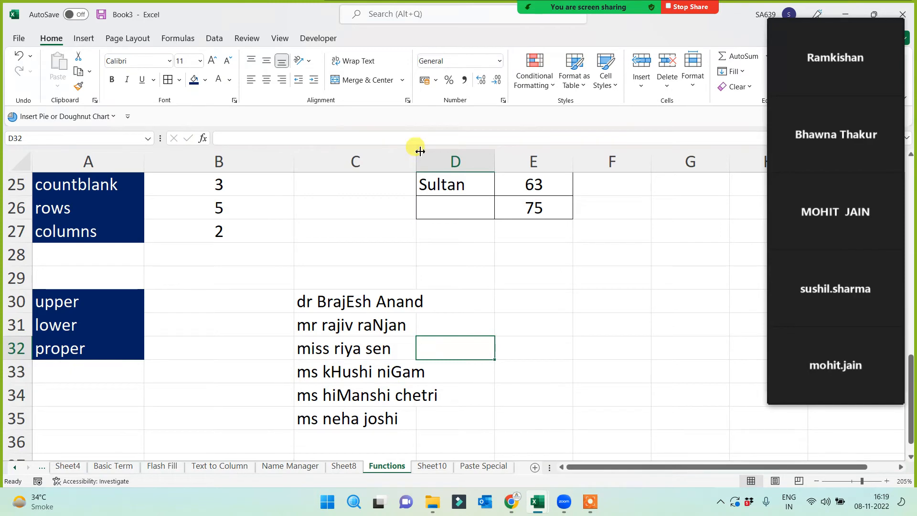
{"action": "left_click_drag", "start_coordinate": [417, 157], "coordinate": [459, 157]}
- Select the six names in C30:C35 and the upper, lower, proper labels
{"action": "left_click_drag", "start_coordinate": [357, 300], "coordinate": [349, 413]}
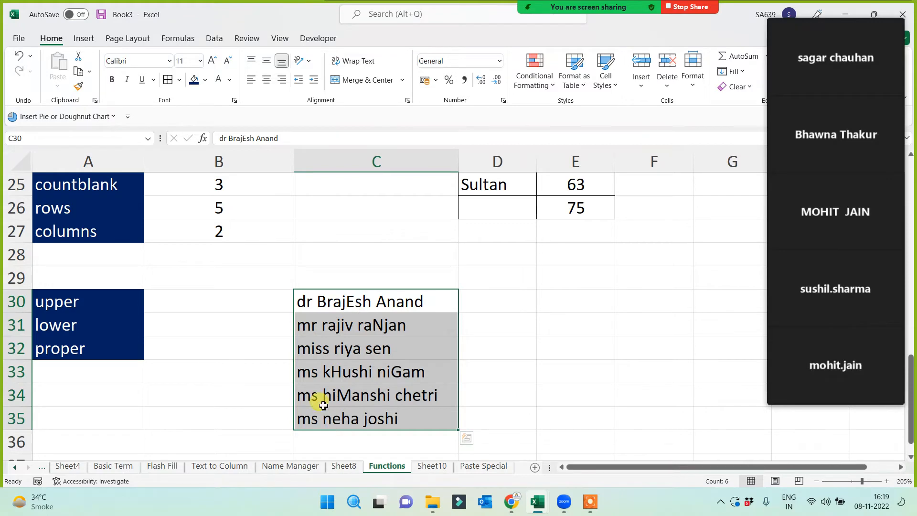
{"action": "left_click_drag", "start_coordinate": [57, 299], "coordinate": [61, 348]}
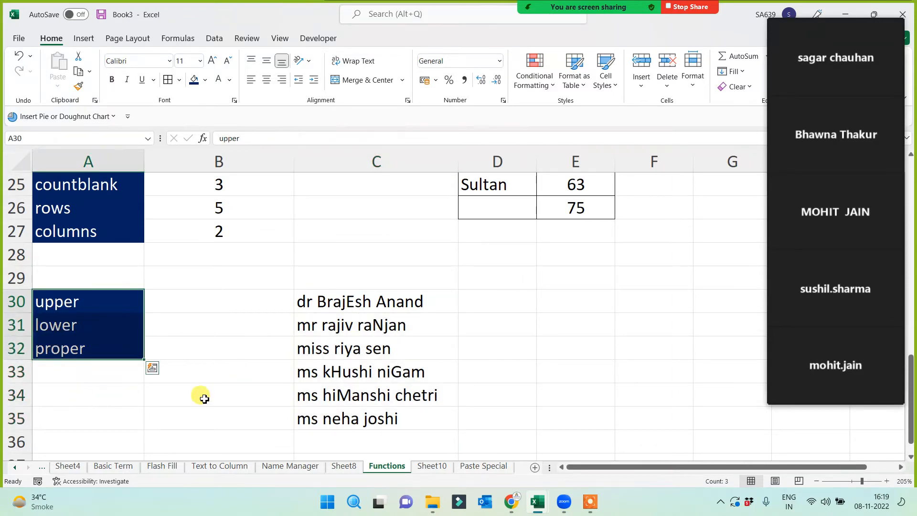
{"action": "left_click_drag", "start_coordinate": [341, 302], "coordinate": [349, 419]}
- Select the marks from E16 to view their total, then return to the names
{"action": "scroll", "coordinate": [335, 382], "scroll_direction": "up", "scroll_amount": 1}
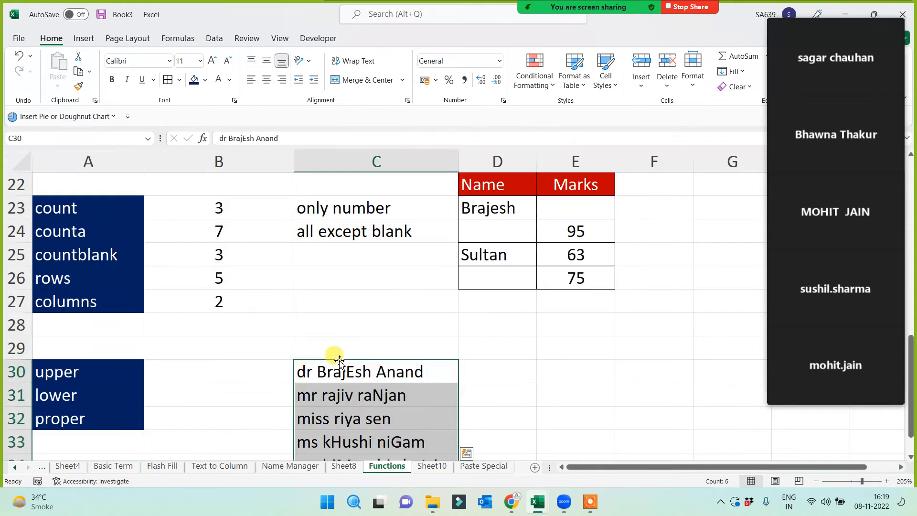
{"action": "scroll", "coordinate": [215, 252], "scroll_direction": "up", "scroll_amount": 4}
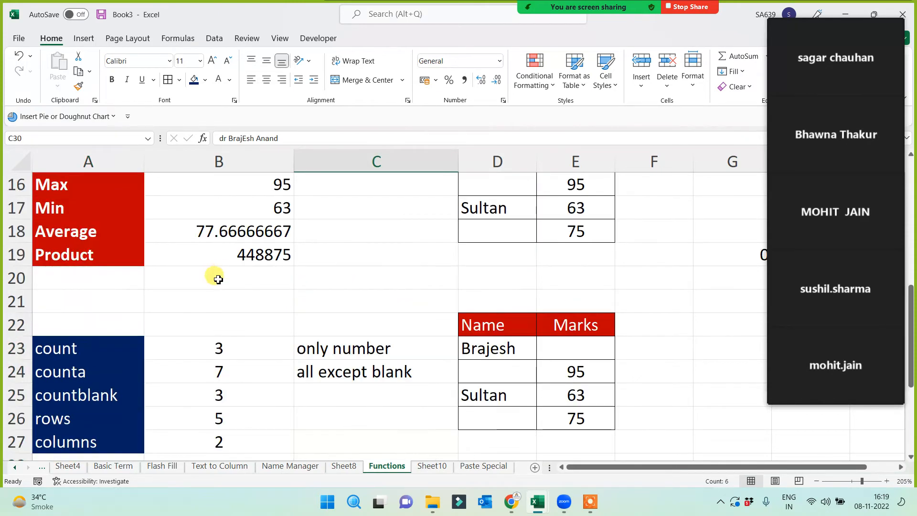
{"action": "left_click", "coordinate": [569, 313]}
{"action": "left_click_drag", "start_coordinate": [576, 376], "coordinate": [576, 375]}
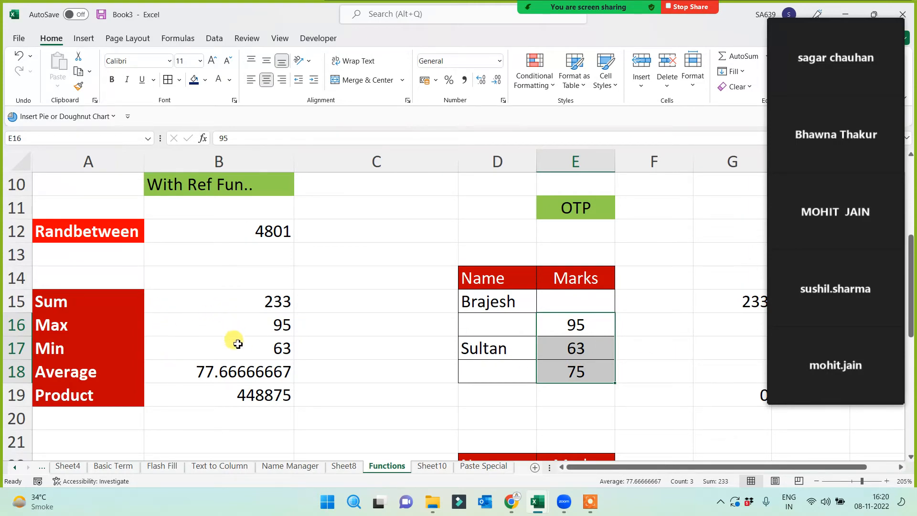
{"action": "scroll", "coordinate": [243, 349], "scroll_direction": "down", "scroll_amount": 3}
{"action": "scroll", "coordinate": [322, 390], "scroll_direction": "down", "scroll_amount": 2}
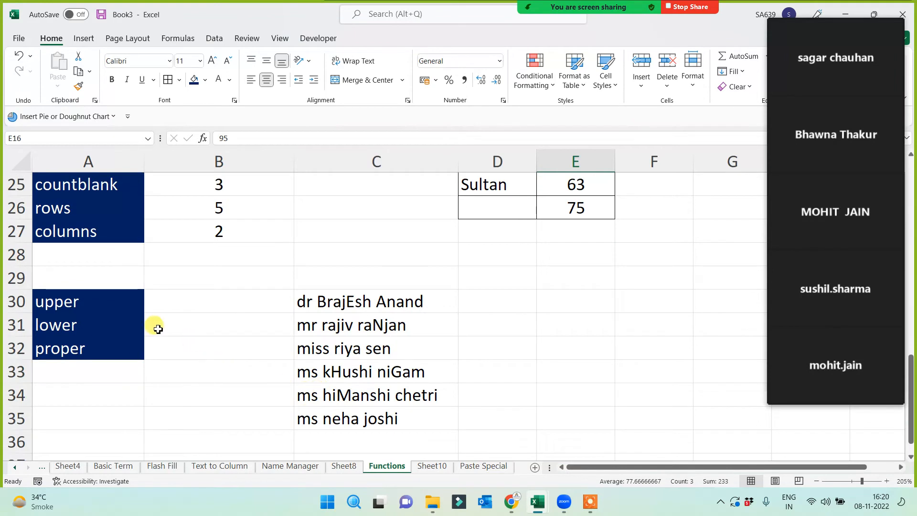
{"action": "left_click_drag", "start_coordinate": [90, 301], "coordinate": [152, 360]}
- Enter =UPPER(C30) in D30, fill it down to D35 and widen column D
{"action": "left_click", "coordinate": [517, 369]}
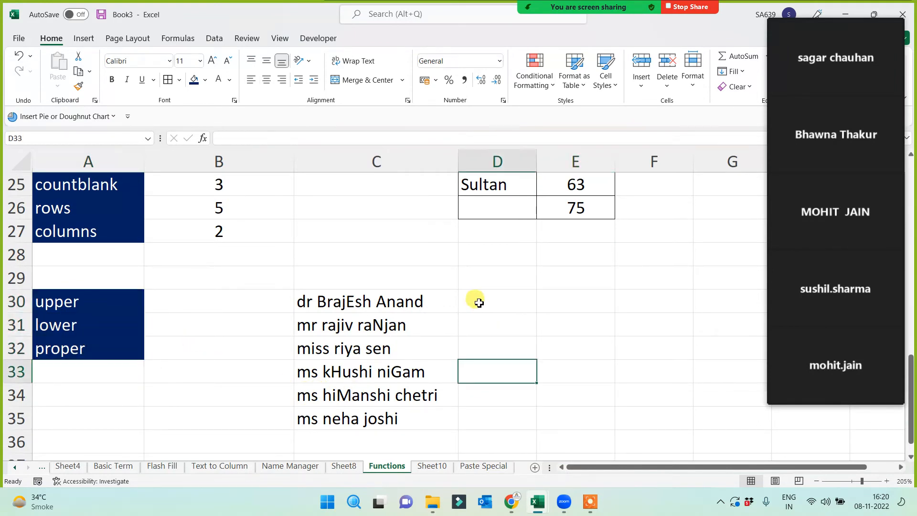
{"action": "left_click", "coordinate": [476, 299]}
{"action": "type", "text": "=upper("}
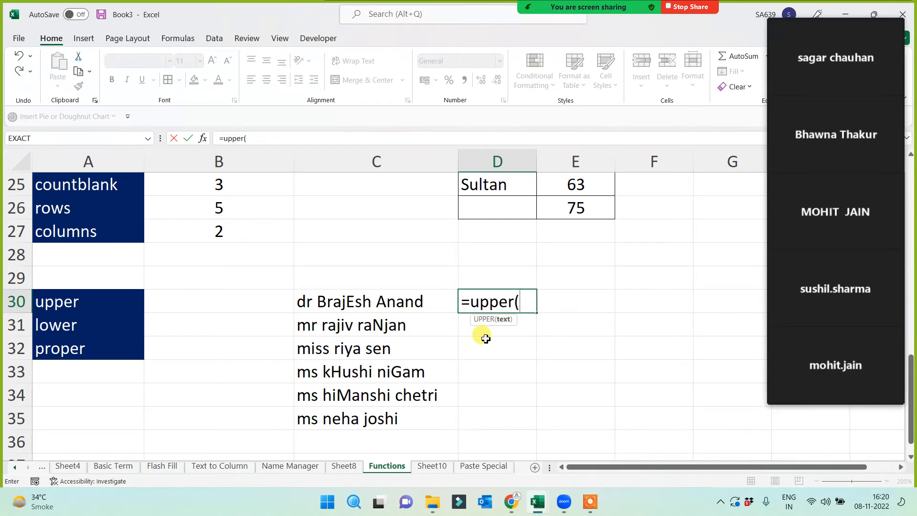
{"action": "left_click", "coordinate": [358, 302]}
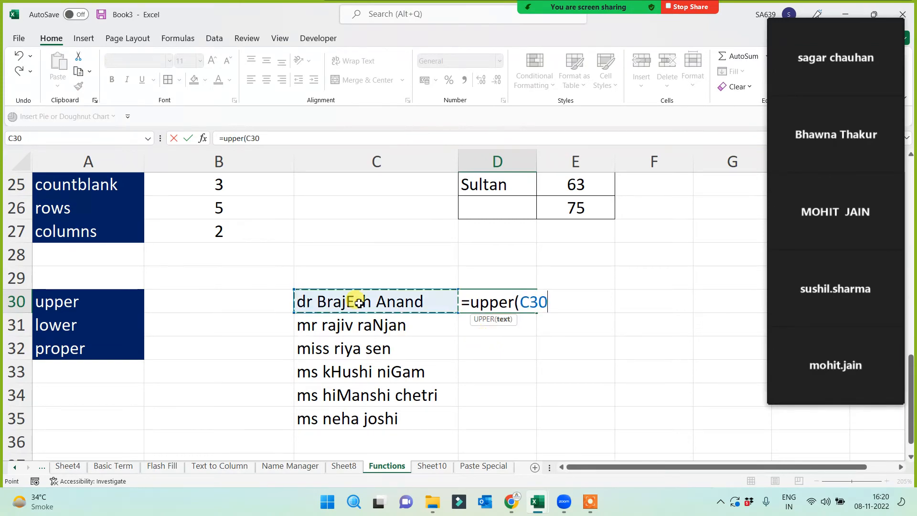
{"action": "type", "text": ")"}
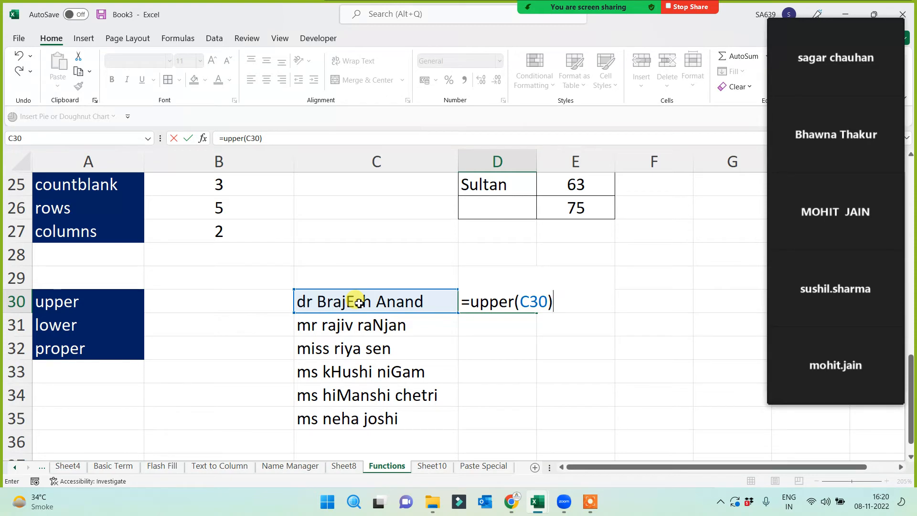
{"action": "key", "text": "Return"}
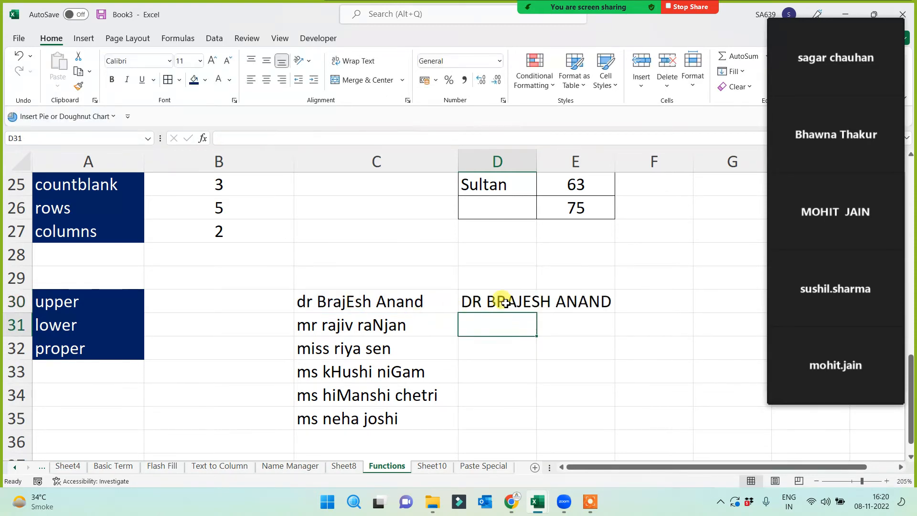
{"action": "left_click", "coordinate": [502, 301]}
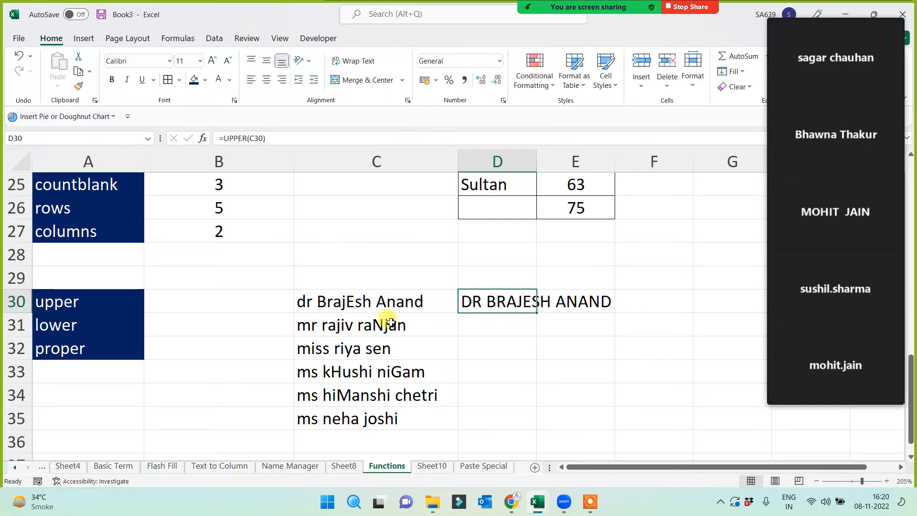
{"action": "double_click", "coordinate": [537, 315]}
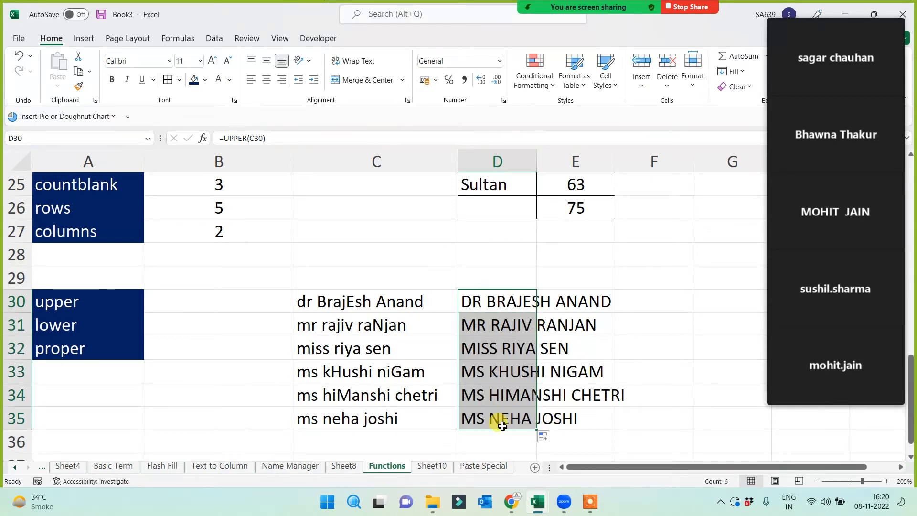
{"action": "left_click_drag", "start_coordinate": [537, 164], "coordinate": [630, 177]}
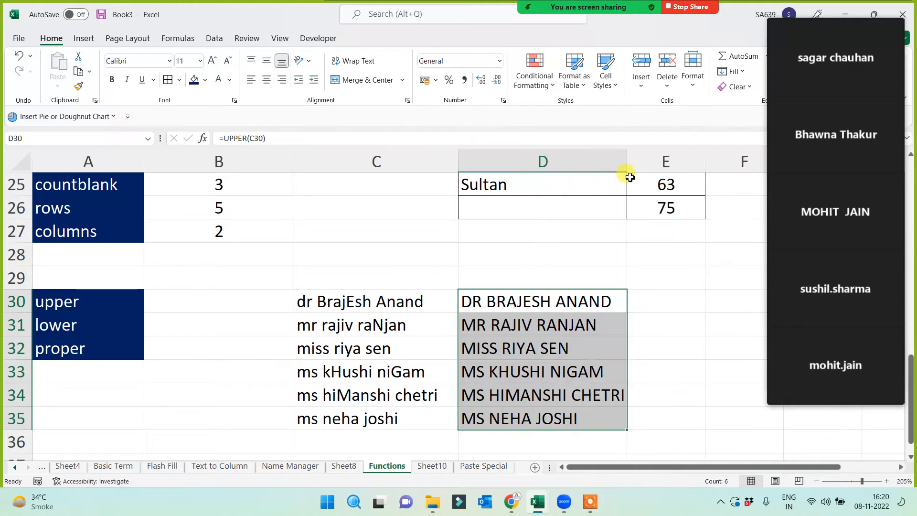
- Enter =LOWER(C30) in E30, fill it down to E35 and widen column E
{"action": "left_click", "coordinate": [658, 305]}
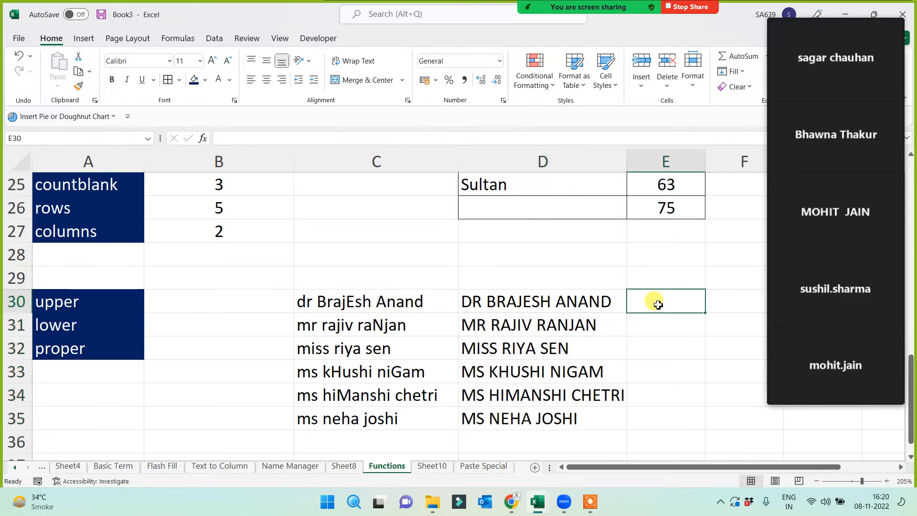
{"action": "scroll", "coordinate": [658, 305], "scroll_direction": "right", "scroll_amount": 2}
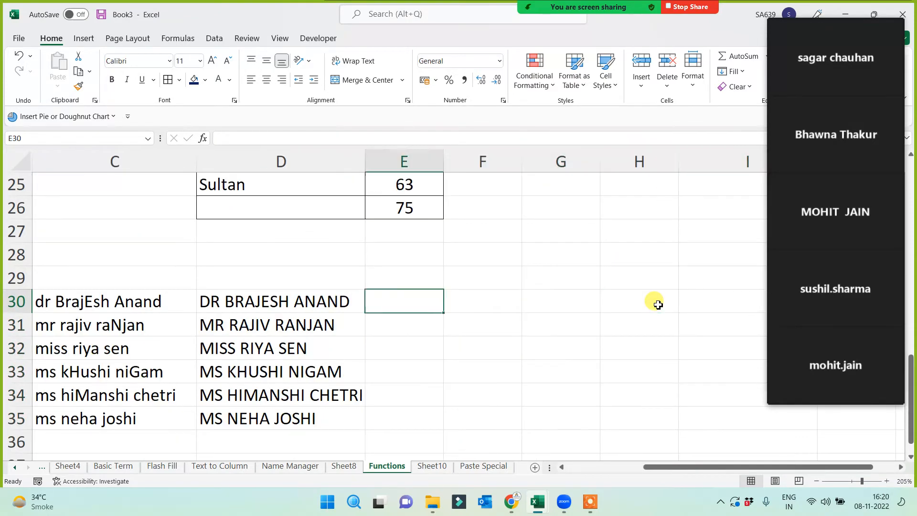
{"action": "type", "text": "=lowe"}
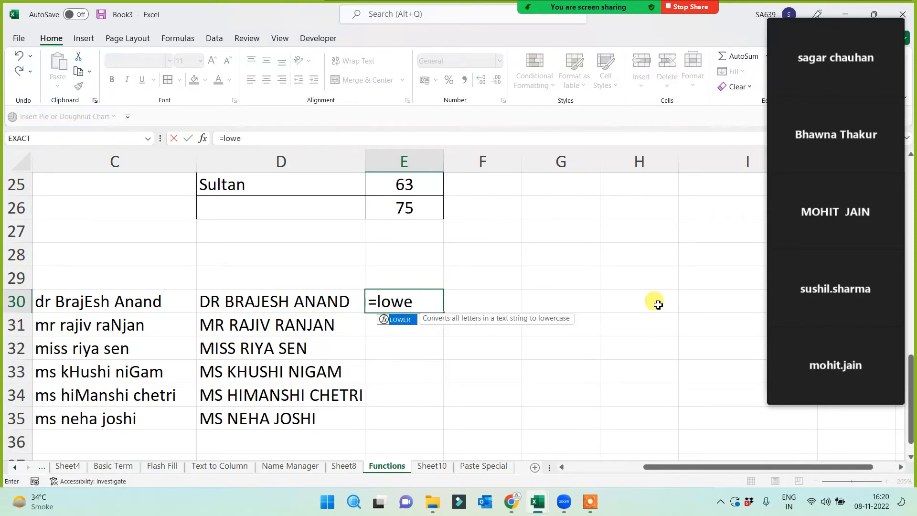
{"action": "type", "text": "r("}
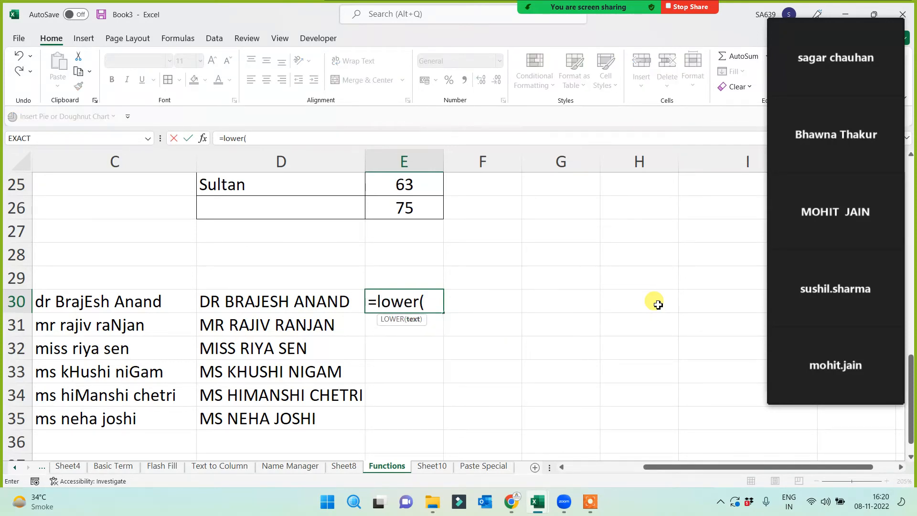
{"action": "left_click", "coordinate": [149, 300]}
{"action": "key", "text": "Return"}
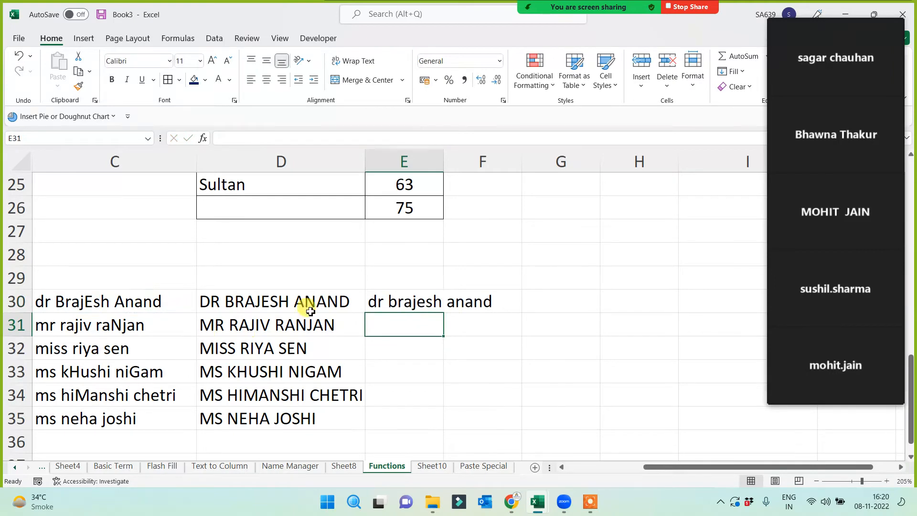
{"action": "left_click", "coordinate": [420, 301]}
{"action": "double_click", "coordinate": [442, 316]}
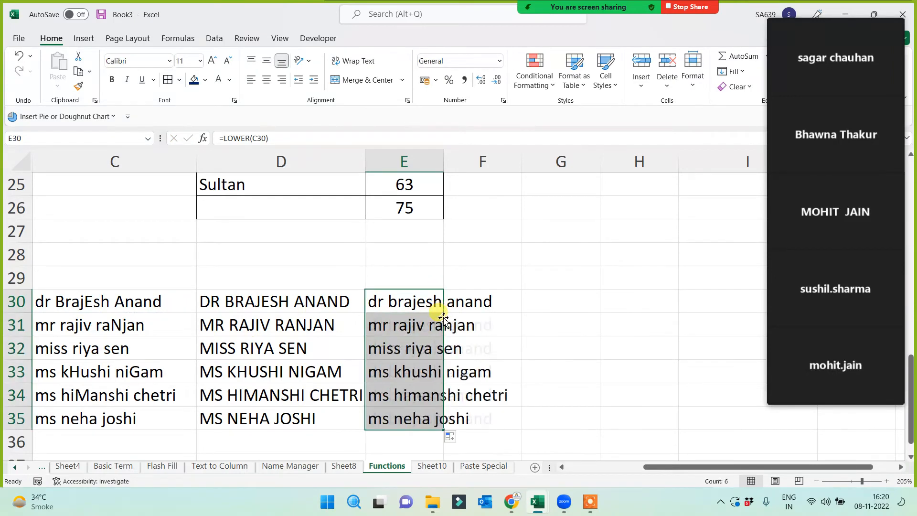
{"action": "left_click_drag", "start_coordinate": [443, 162], "coordinate": [522, 169]}
- Enter =PROPER(C30) in F30, fill it down to F35 and widen column F
{"action": "left_click", "coordinate": [549, 300]}
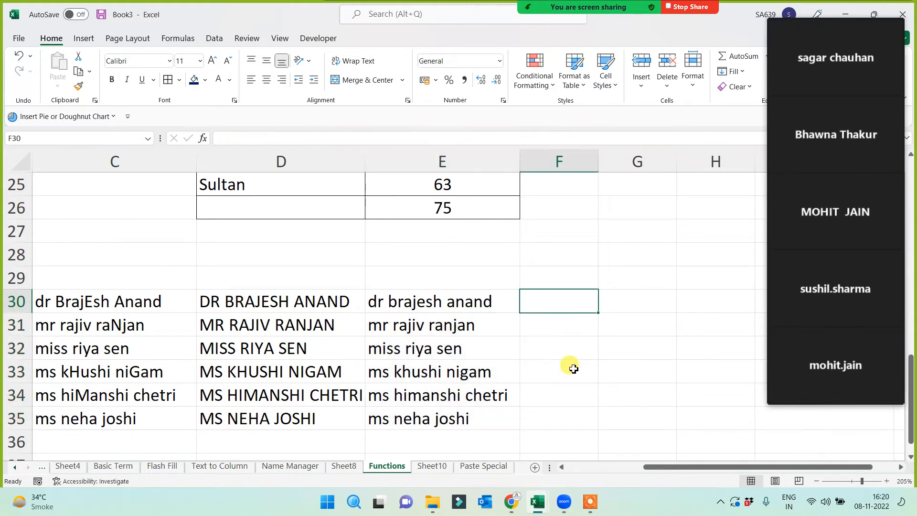
{"action": "type", "text": "=p"}
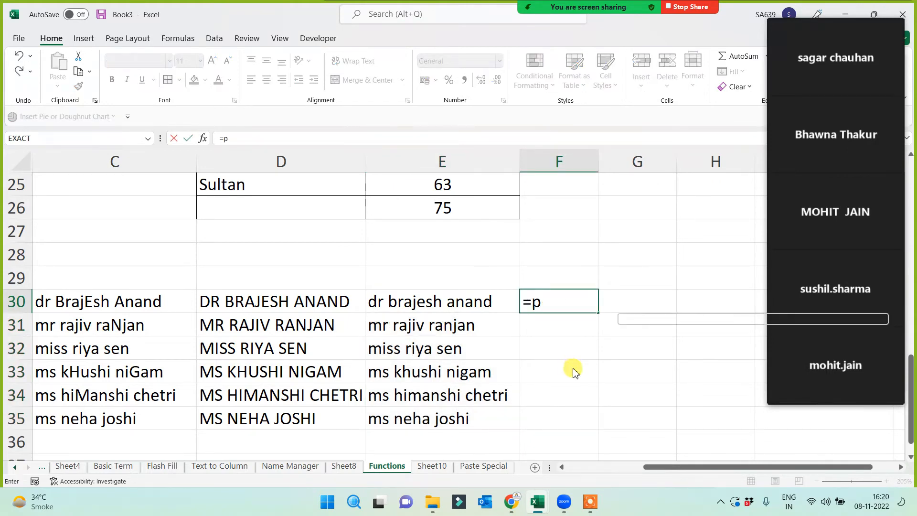
{"action": "type", "text": "roper"}
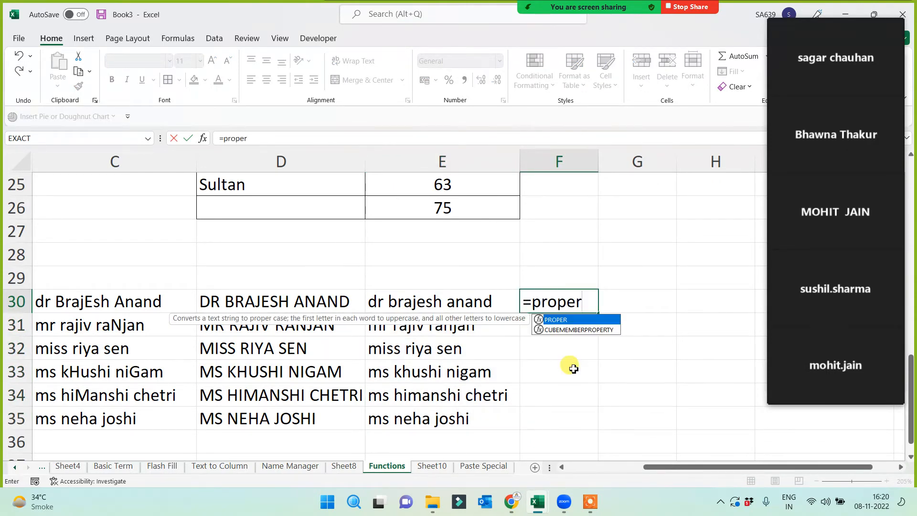
{"action": "type", "text": "("}
{"action": "left_click", "coordinate": [102, 307]}
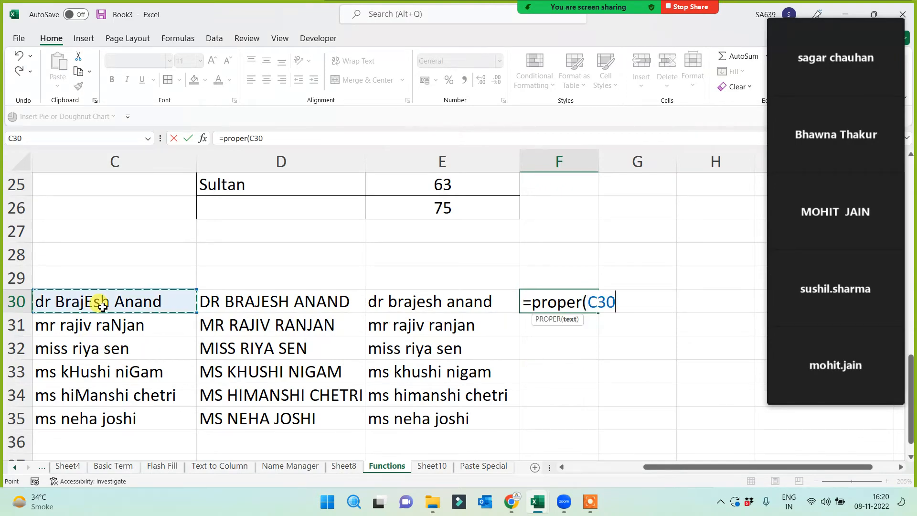
{"action": "type", "text": ")"}
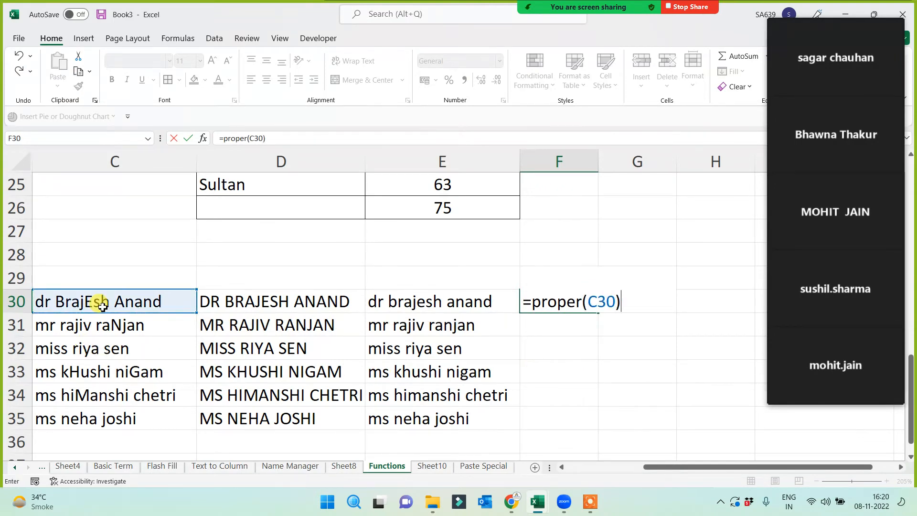
{"action": "key", "text": "Return"}
{"action": "left_click", "coordinate": [574, 301]}
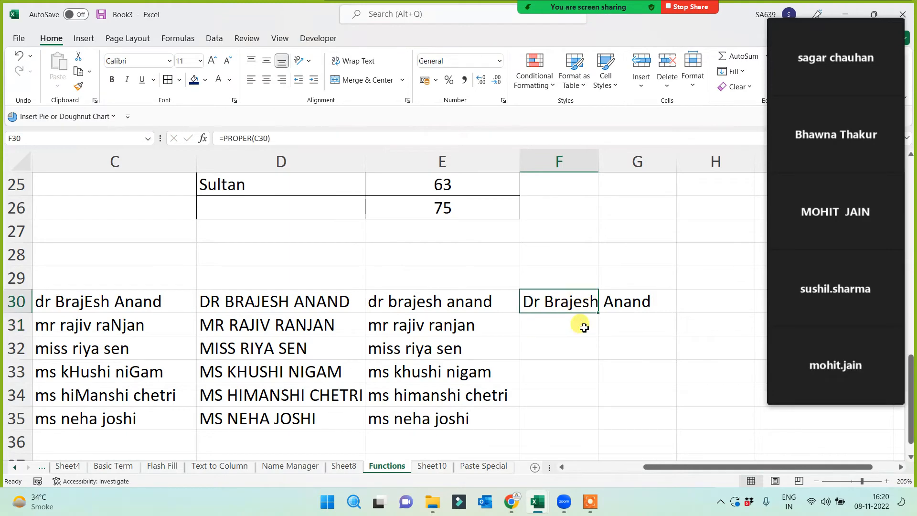
{"action": "left_click_drag", "start_coordinate": [597, 313], "coordinate": [586, 419]}
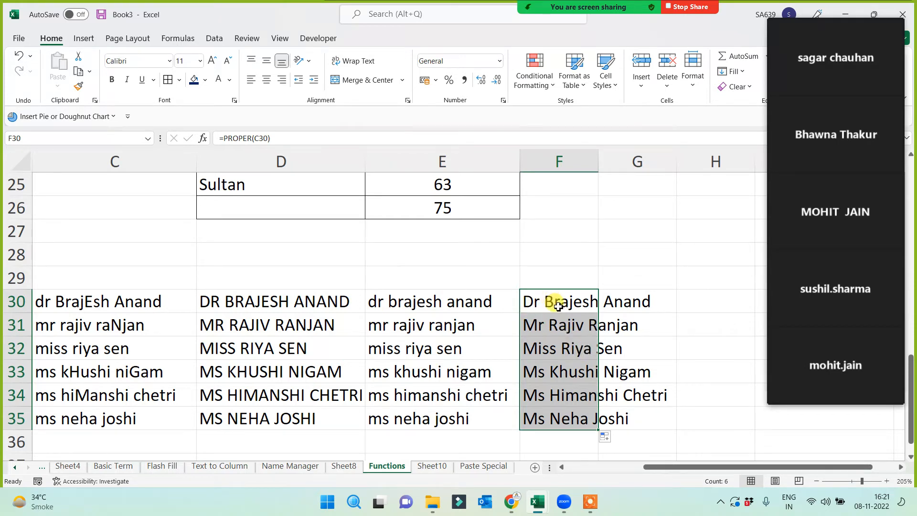
{"action": "left_click", "coordinate": [606, 303]}
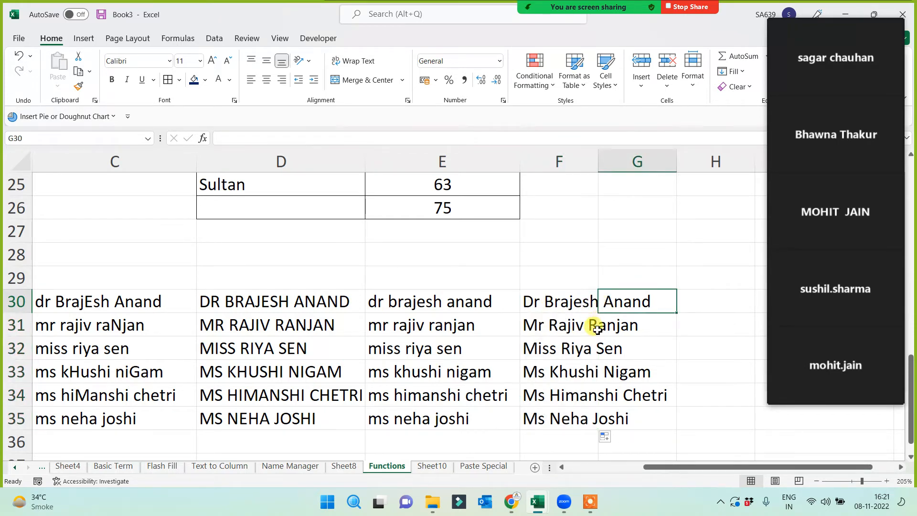
{"action": "left_click_drag", "start_coordinate": [599, 160], "coordinate": [602, 160]}
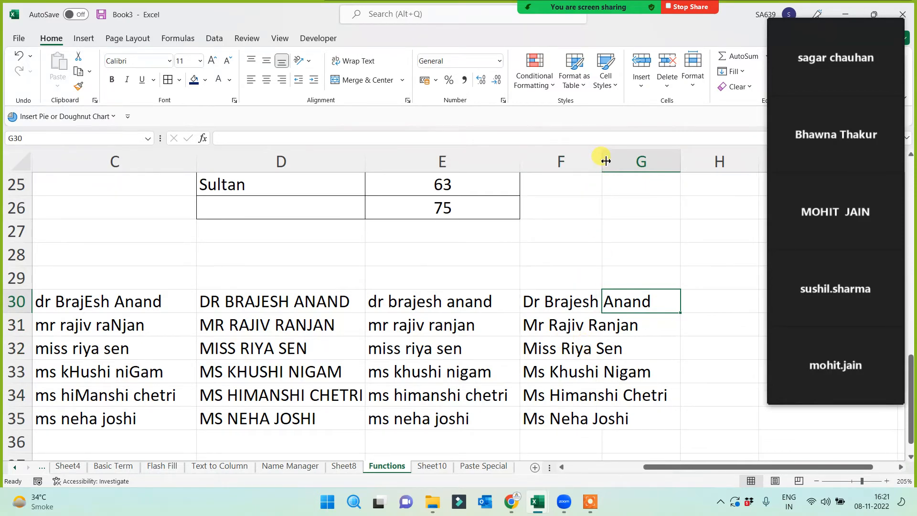
{"action": "left_click_drag", "start_coordinate": [665, 468], "coordinate": [550, 479]}
{"action": "left_click", "coordinate": [84, 379]}
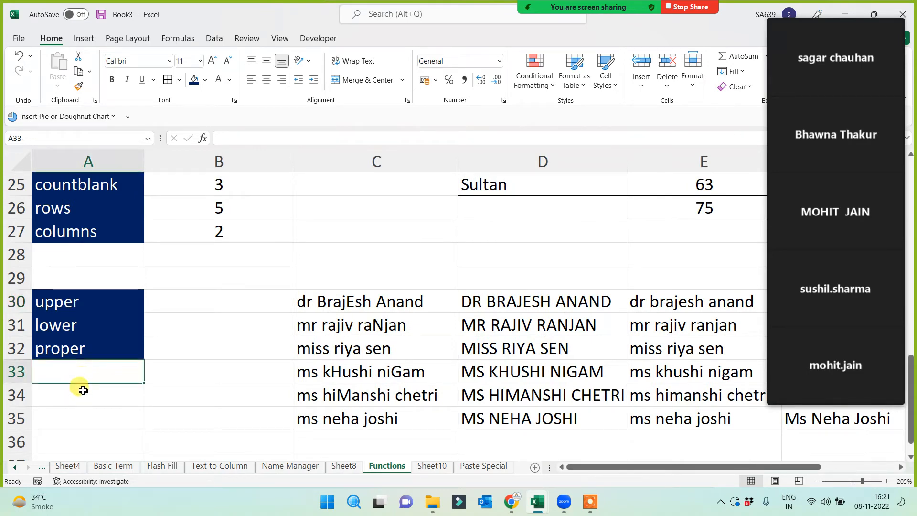
- Label A34 as Len and add a new name in C36
{"action": "left_click_drag", "start_coordinate": [68, 302], "coordinate": [72, 359]}
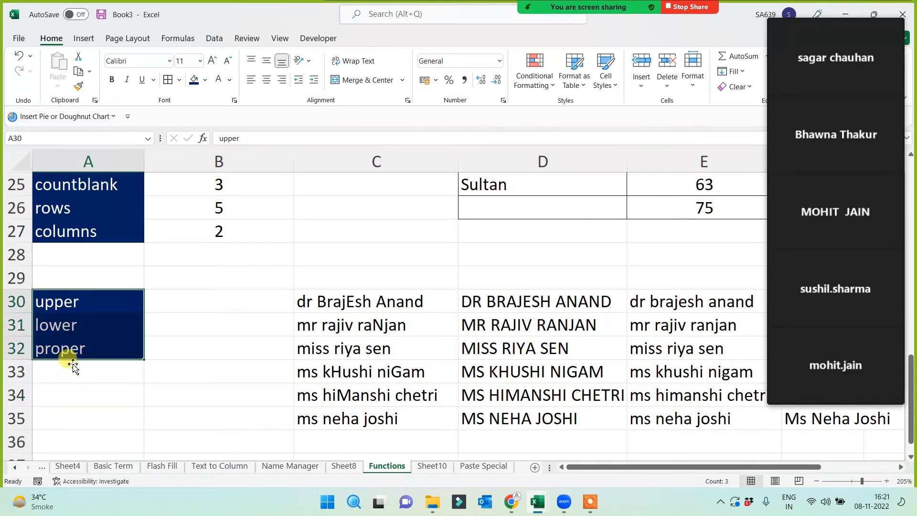
{"action": "left_click", "coordinate": [65, 395]}
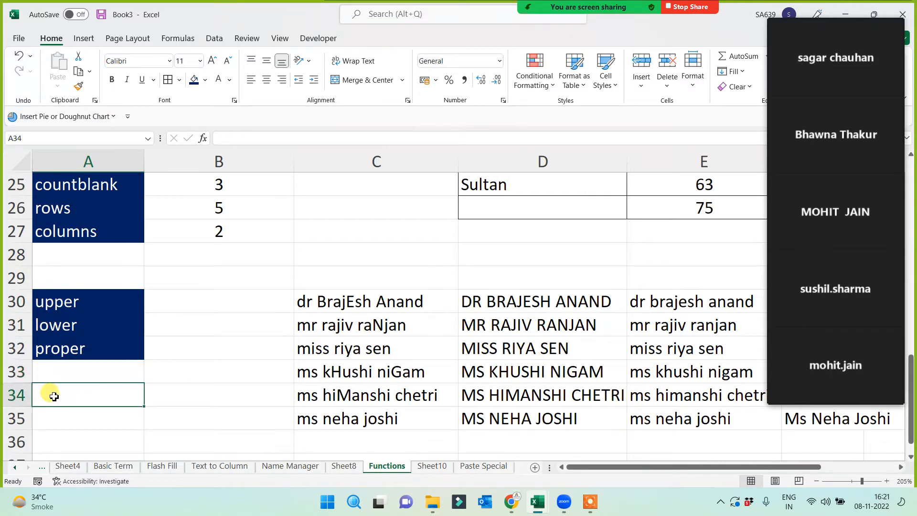
{"action": "type", "text": "Len"}
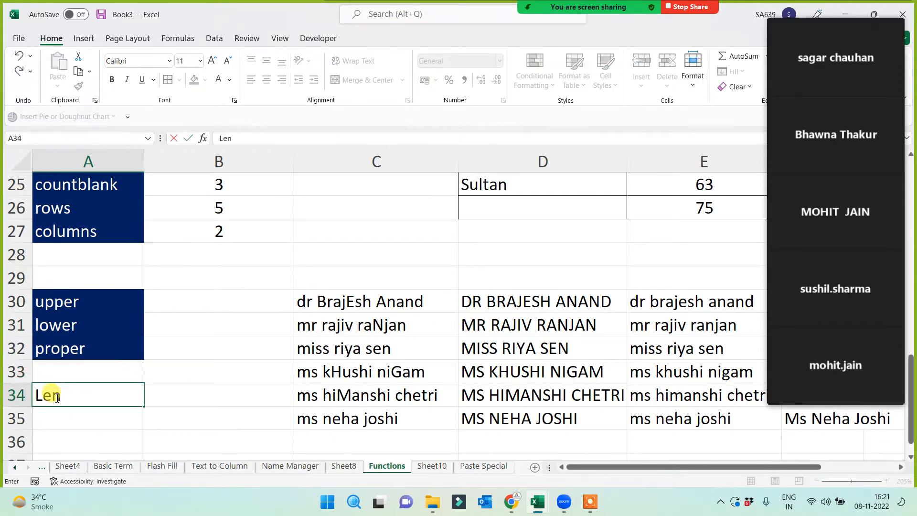
{"action": "key", "text": "Return"}
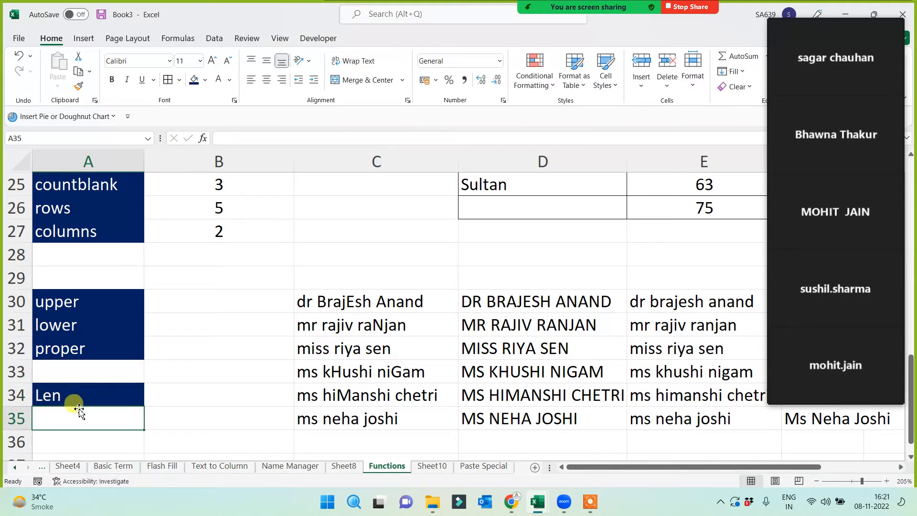
{"action": "scroll", "coordinate": [78, 408], "scroll_direction": "down", "scroll_amount": 1}
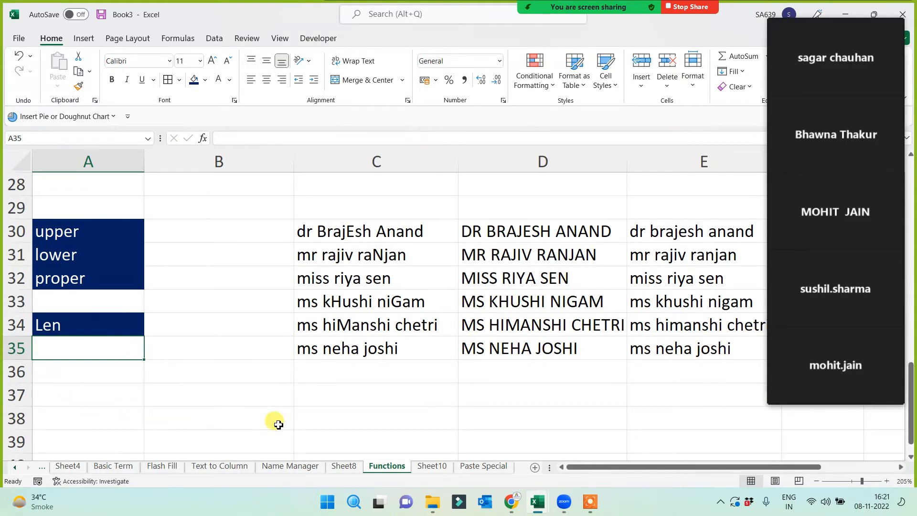
{"action": "left_click", "coordinate": [369, 378]}
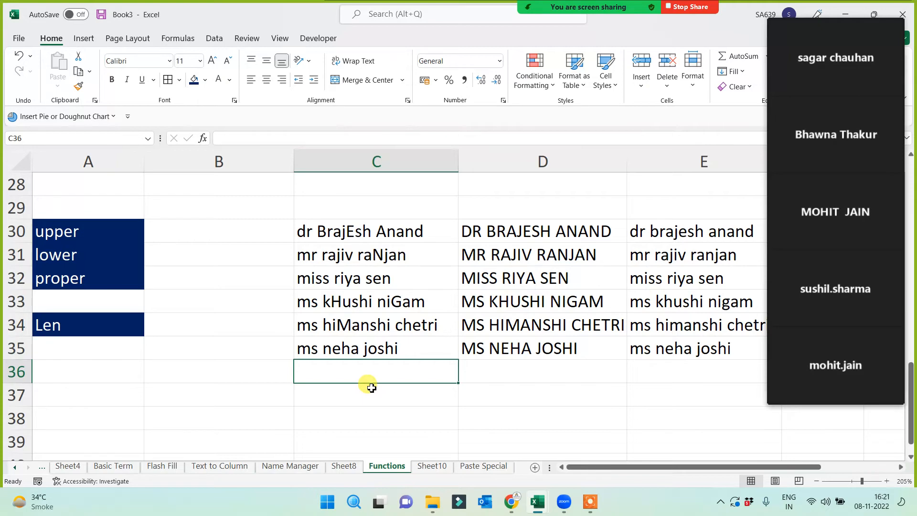
{"action": "type", "text": "Jain"}
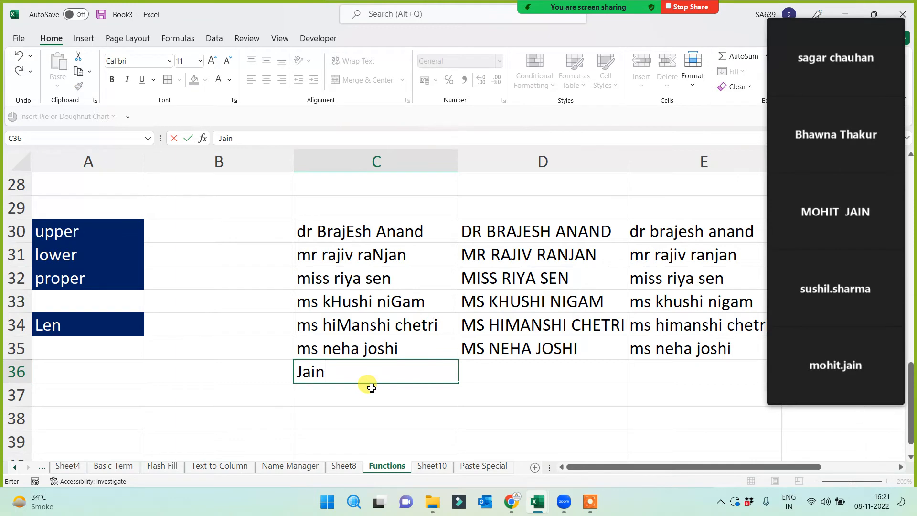
{"action": "left_click", "coordinate": [273, 421]}
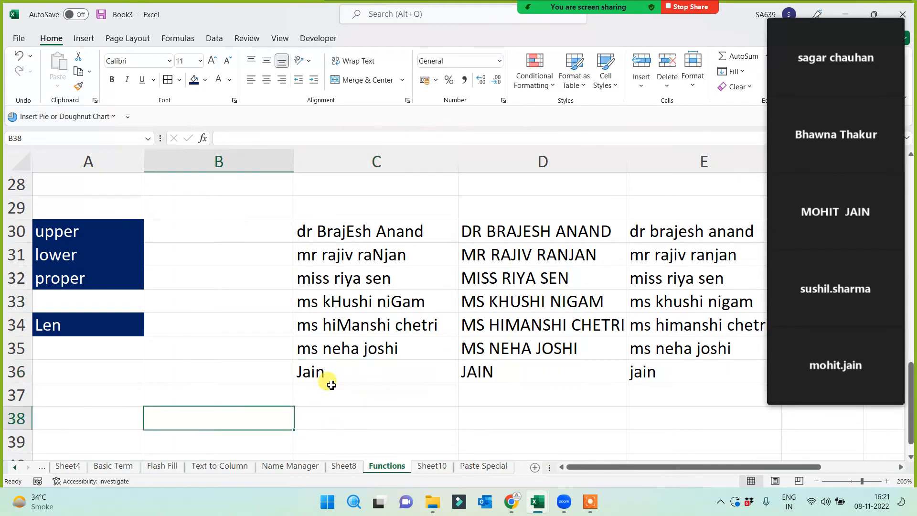
{"action": "left_click", "coordinate": [321, 375]}
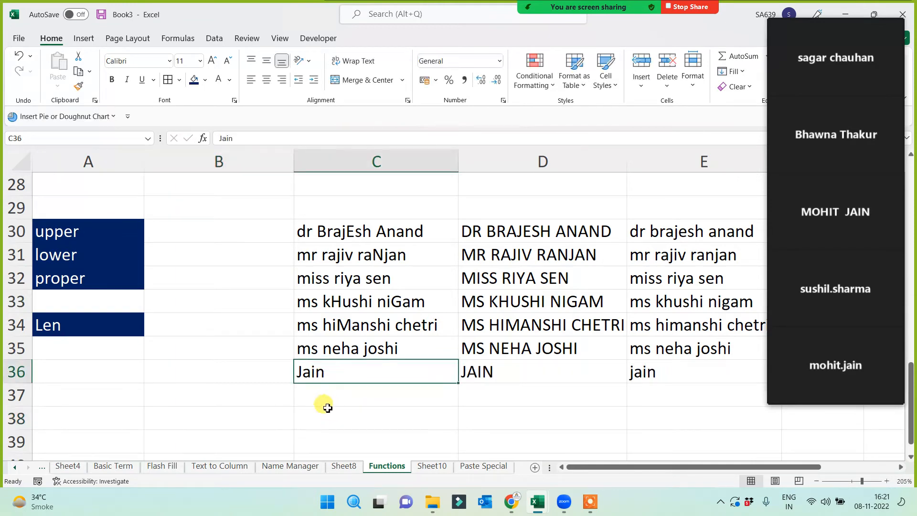
- Enter =LEN(C36) in B36, fill it up to B30 and check the character counts
{"action": "left_click", "coordinate": [225, 379]}
{"action": "type", "text": "=len"}
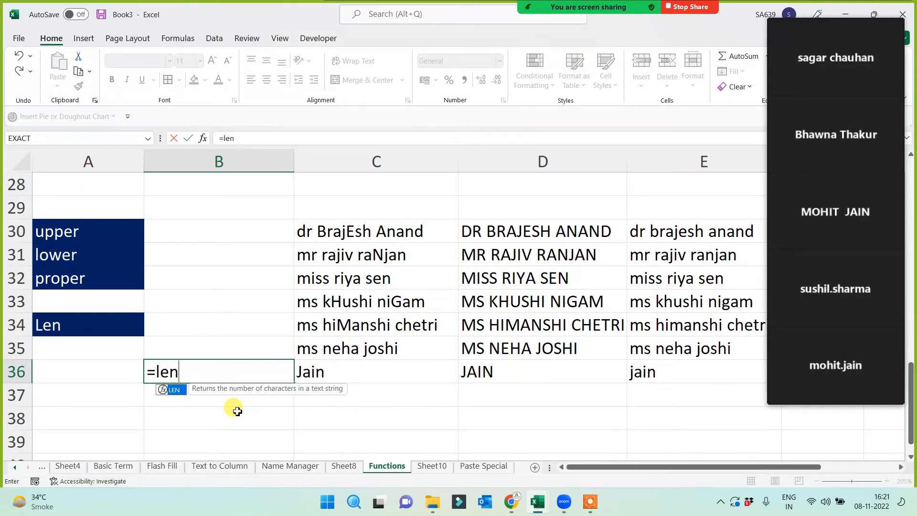
{"action": "type", "text": "("}
{"action": "left_click", "coordinate": [313, 373]}
{"action": "type", "text": ")"}
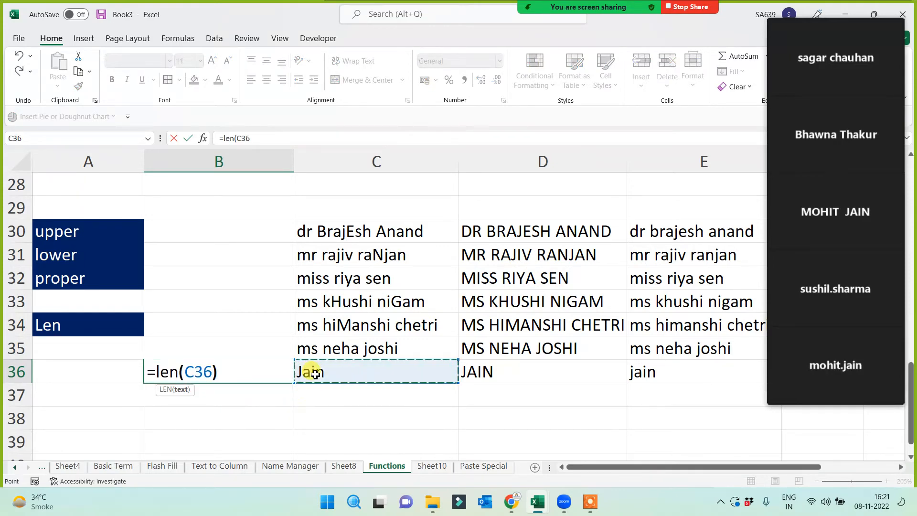
{"action": "key", "text": "Return"}
{"action": "left_click", "coordinate": [269, 370]}
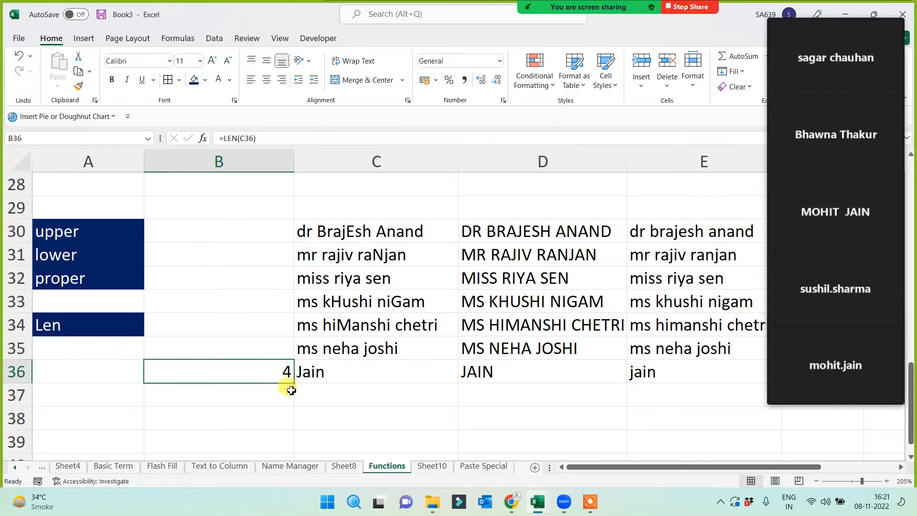
{"action": "left_click_drag", "start_coordinate": [295, 382], "coordinate": [295, 239]}
{"action": "left_click", "coordinate": [340, 235]}
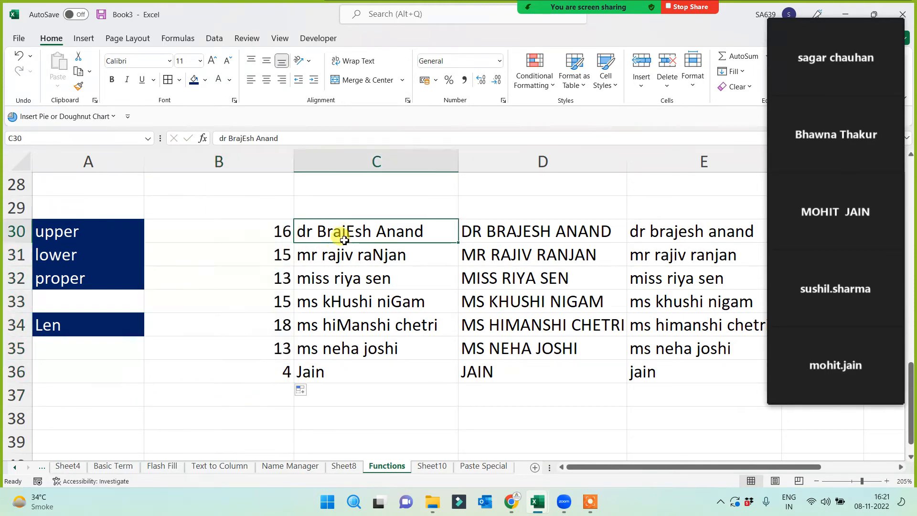
{"action": "left_click", "coordinate": [263, 232]}
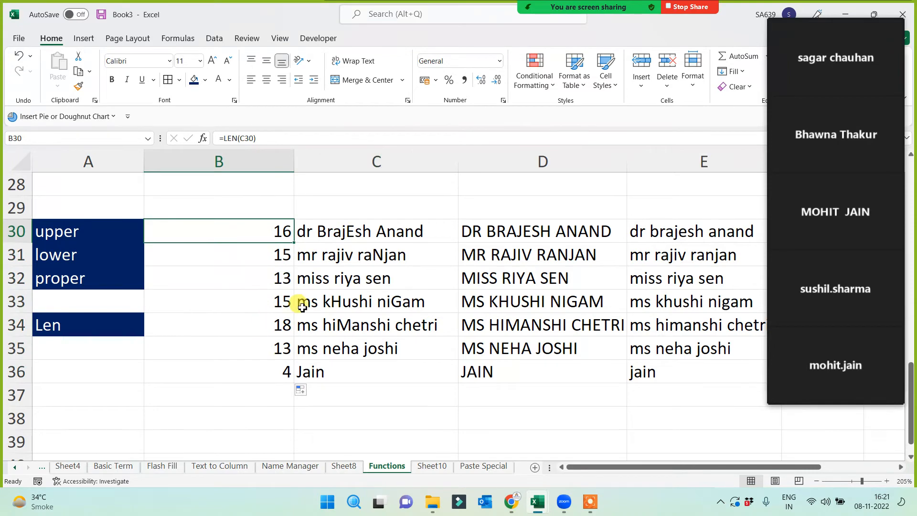
{"action": "left_click", "coordinate": [337, 261]}
{"action": "left_click", "coordinate": [277, 264]}
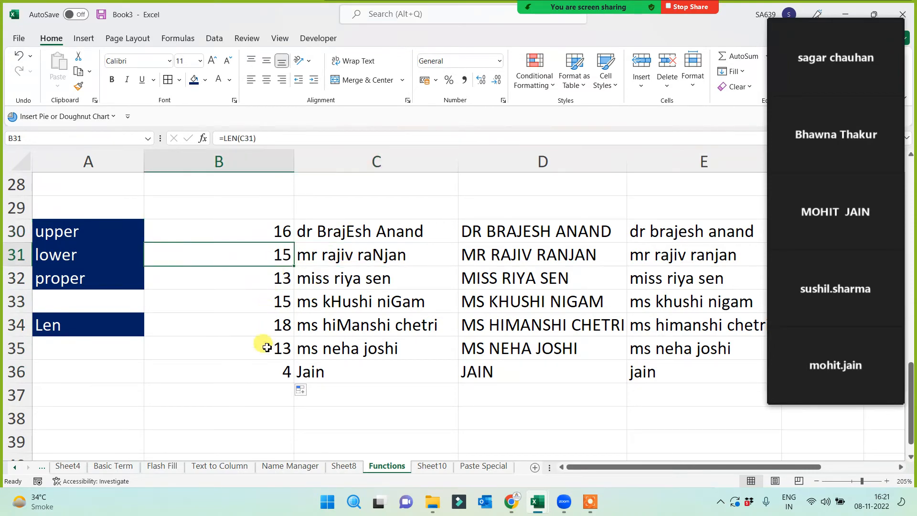
{"action": "left_click", "coordinate": [46, 324]}
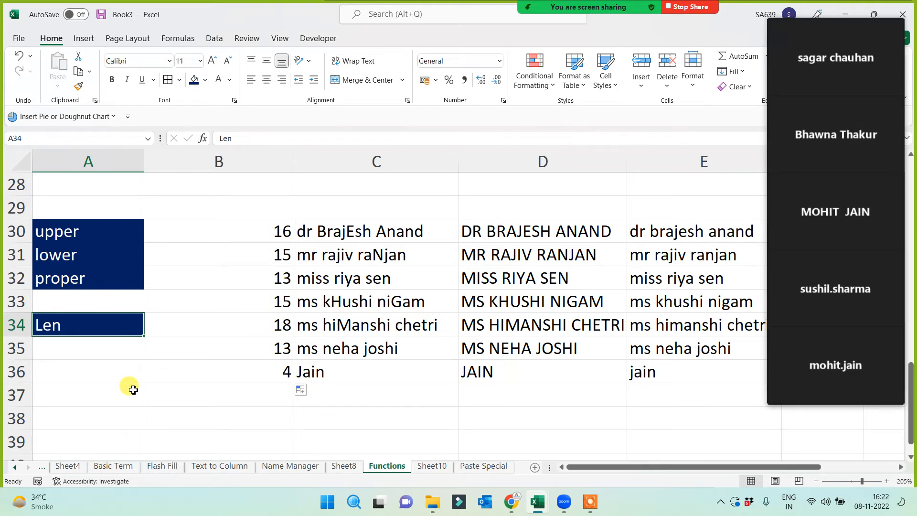
{"action": "double_click", "coordinate": [299, 373]}
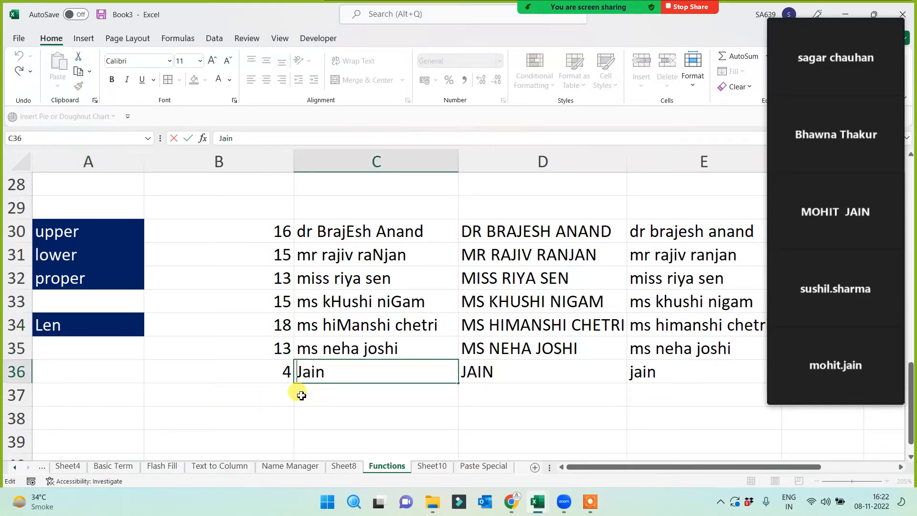
{"action": "type", "text": "Amit"}
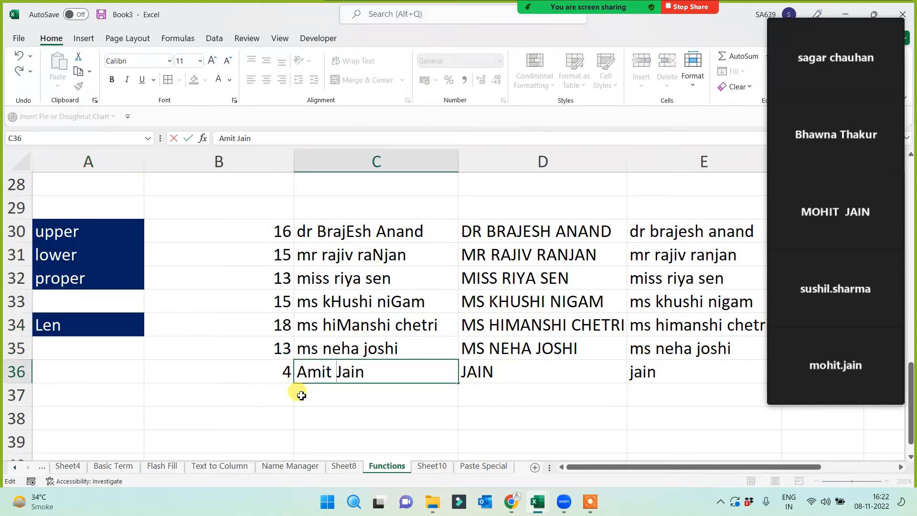
{"action": "key", "text": "Return"}
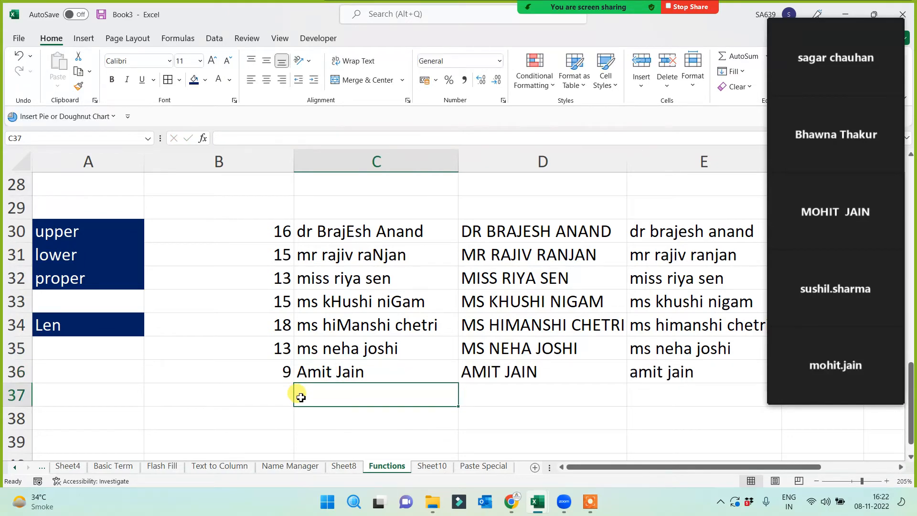
{"action": "left_click", "coordinate": [308, 372]}
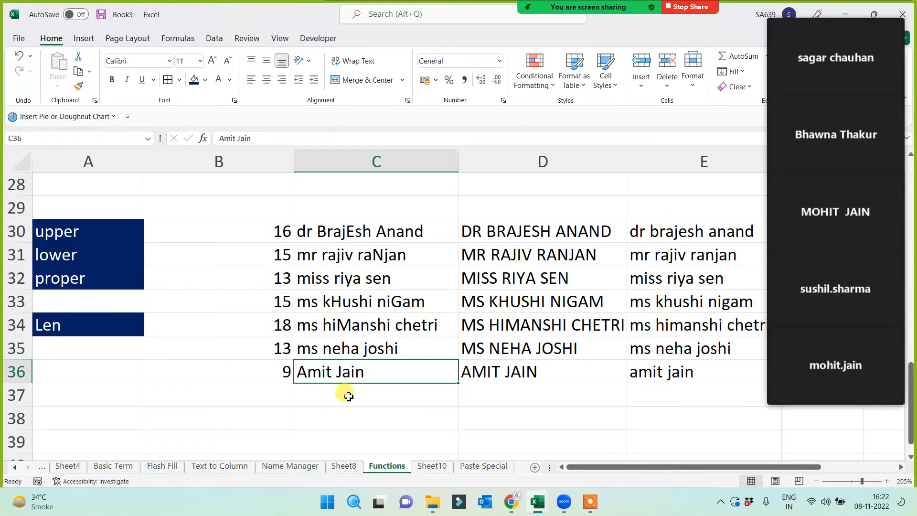
{"action": "double_click", "coordinate": [338, 380]}
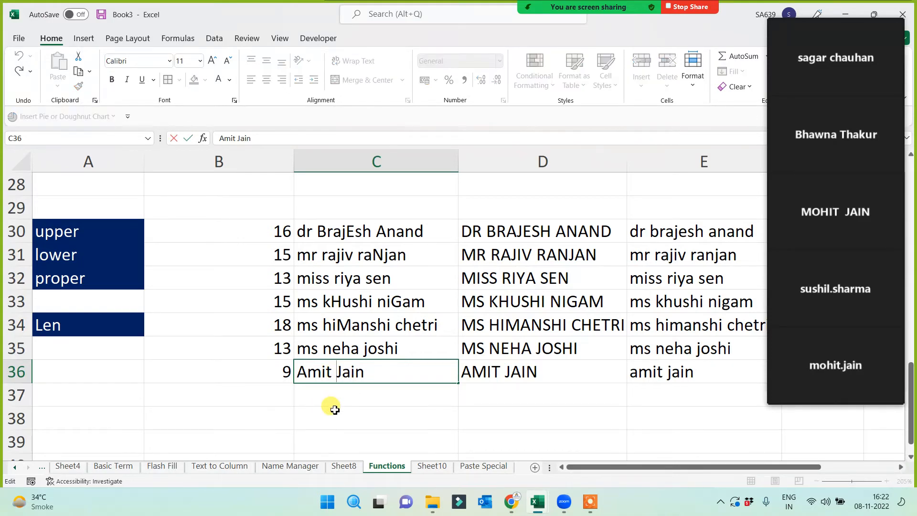
{"action": "key", "text": "BackSpace"}
{"action": "type", "text": "_"}
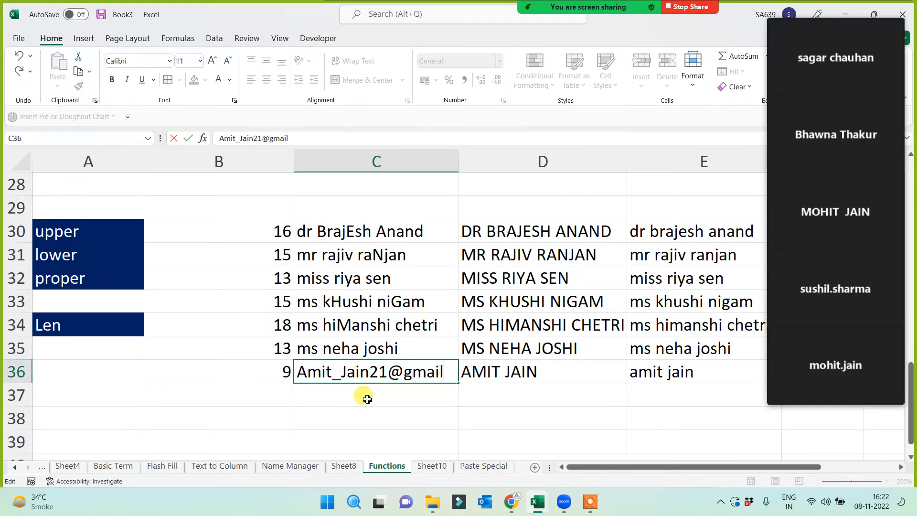
{"action": "type", "text": ".com"}
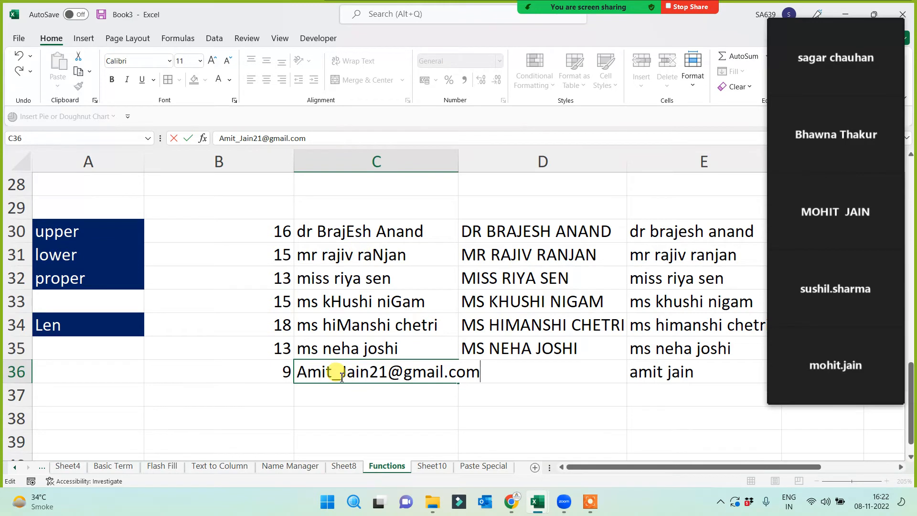
{"action": "left_click", "coordinate": [378, 404]}
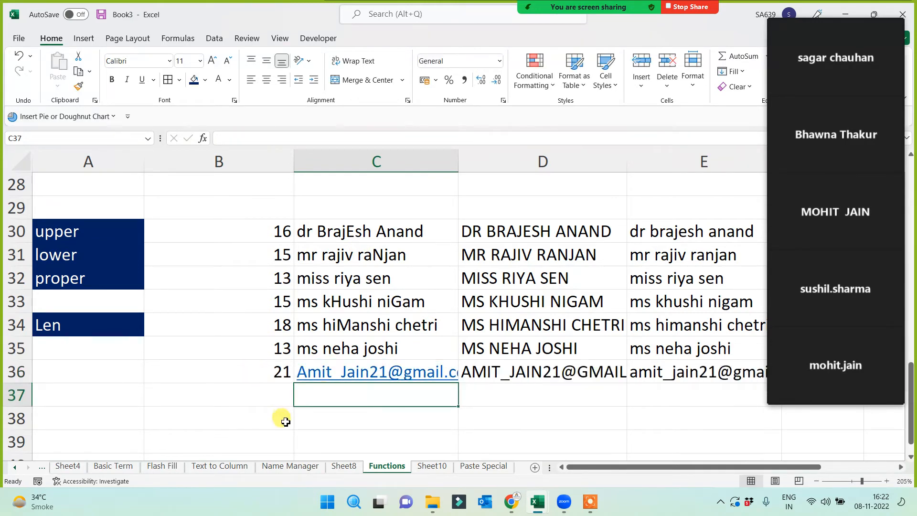
{"action": "double_click", "coordinate": [459, 159]}
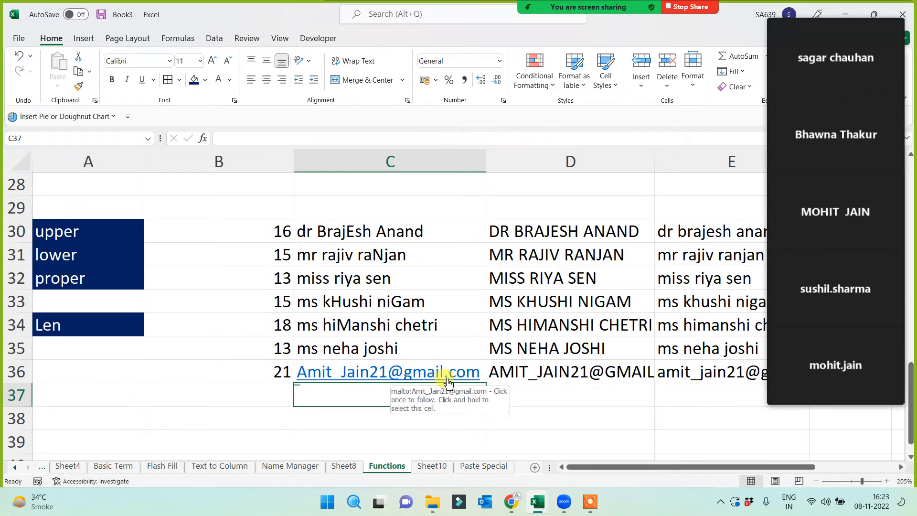
{"action": "left_click", "coordinate": [276, 371]}
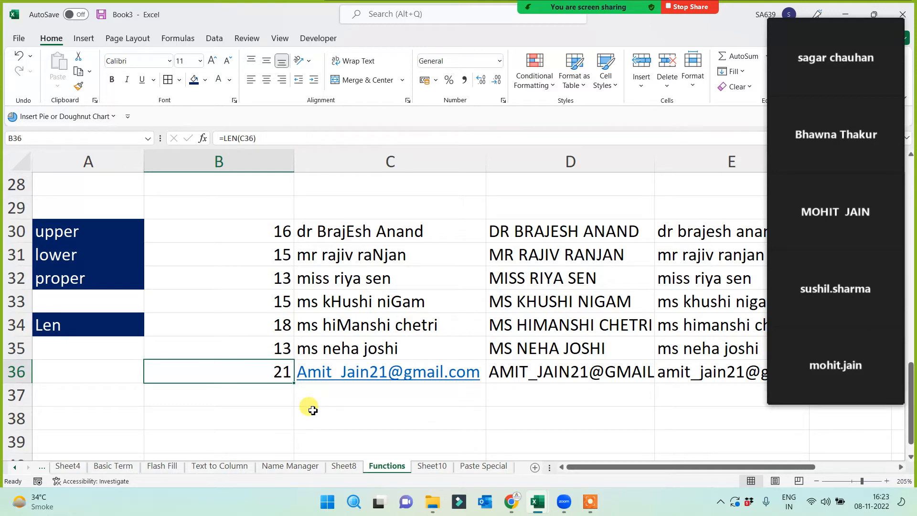
{"action": "left_click", "coordinate": [79, 331]}
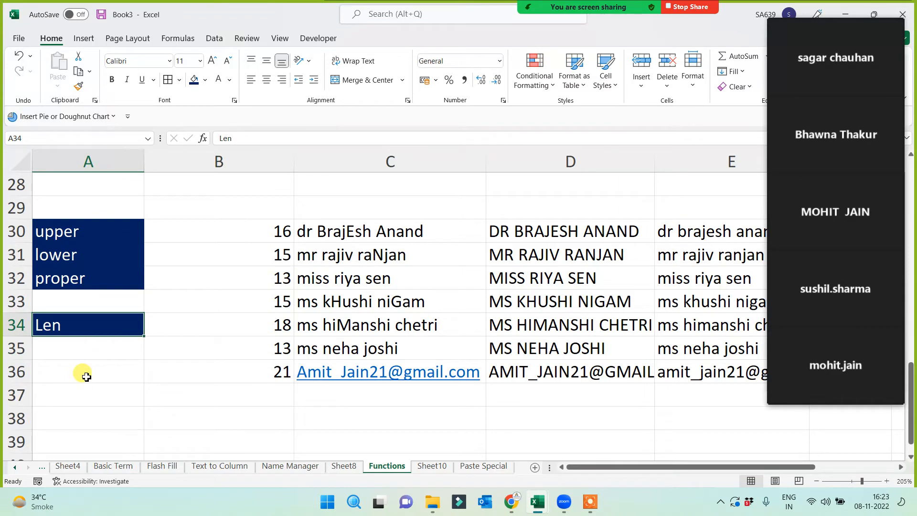
{"action": "mouse_move", "coordinate": [891, 258]}
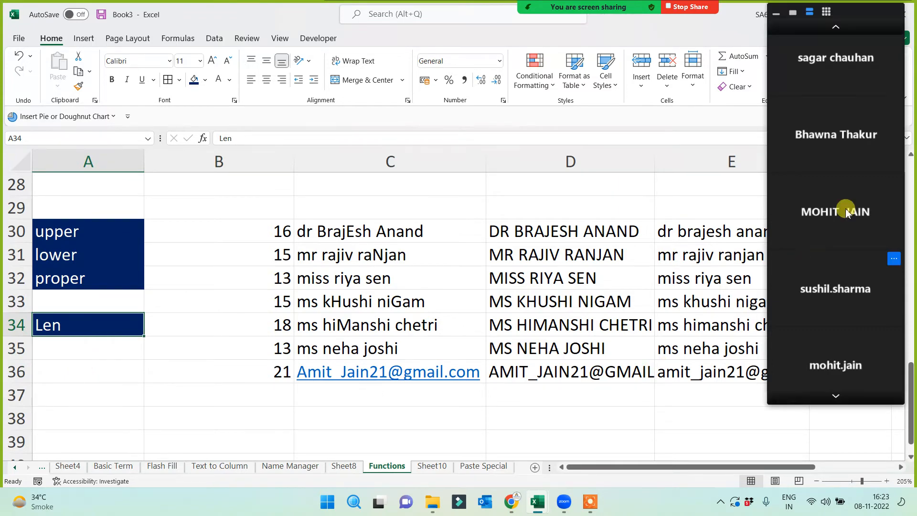
{"action": "left_click", "coordinate": [836, 28]}
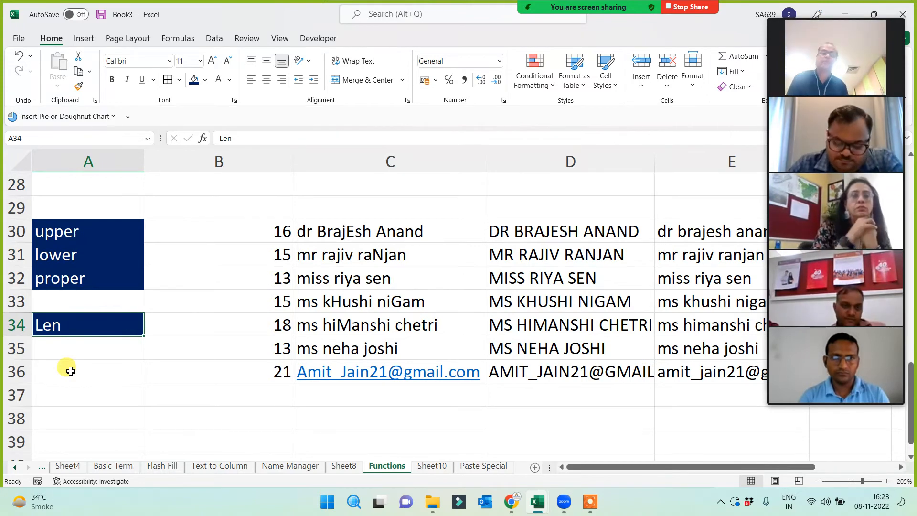
{"action": "key", "text": "Return"}
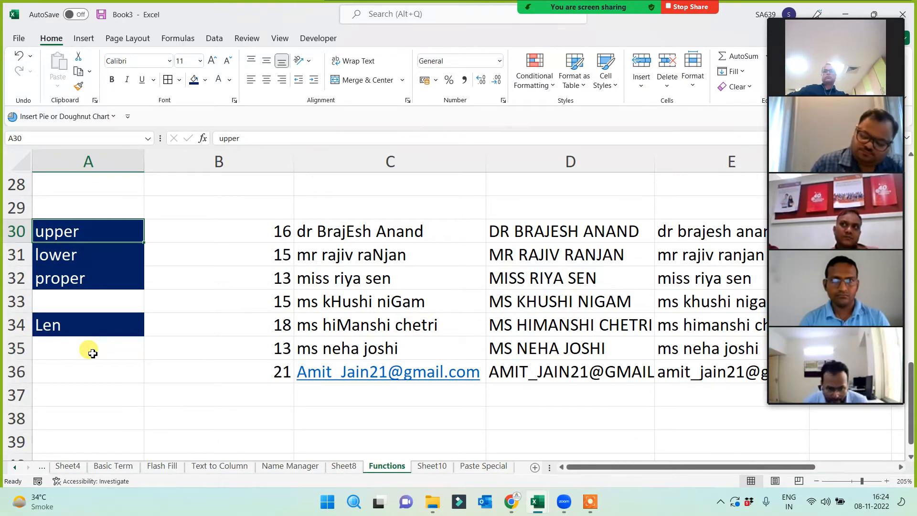
{"action": "mouse_move", "coordinate": [784, 82]}
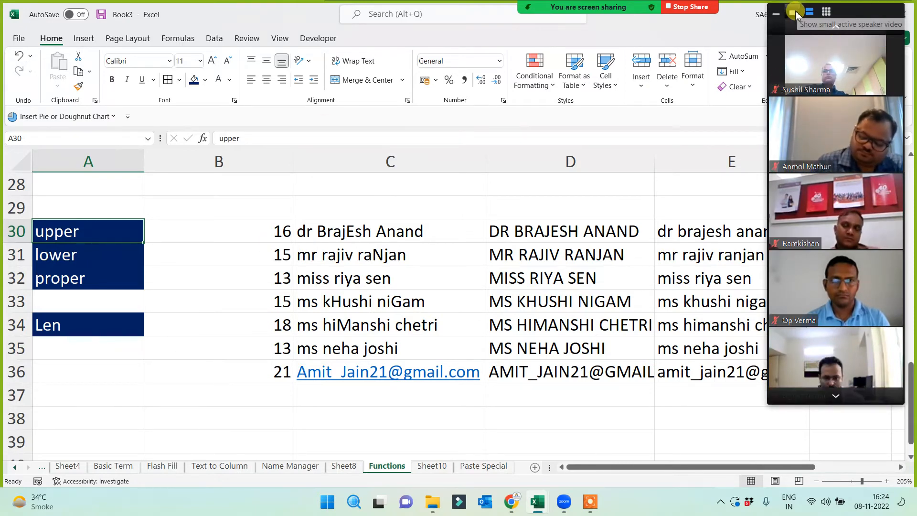
{"action": "left_click_drag", "start_coordinate": [797, 16], "coordinate": [800, 22]}
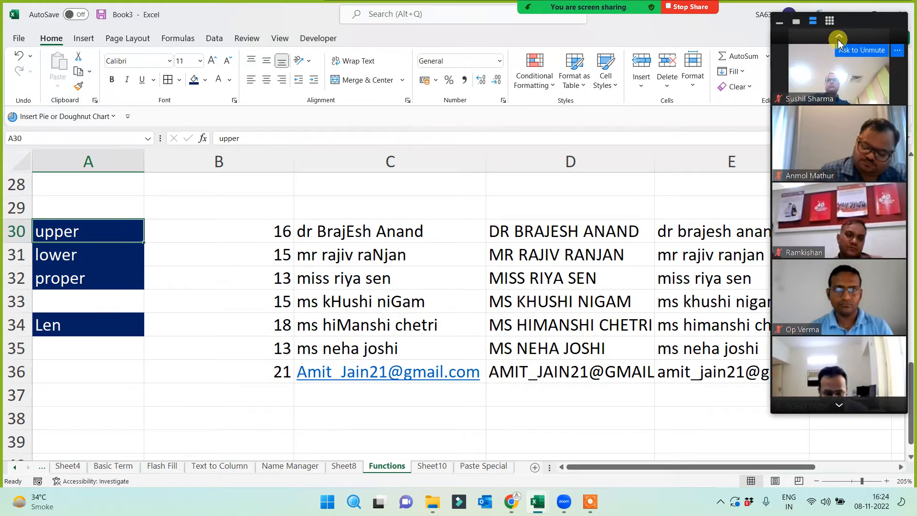
{"action": "left_click", "coordinate": [839, 38]}
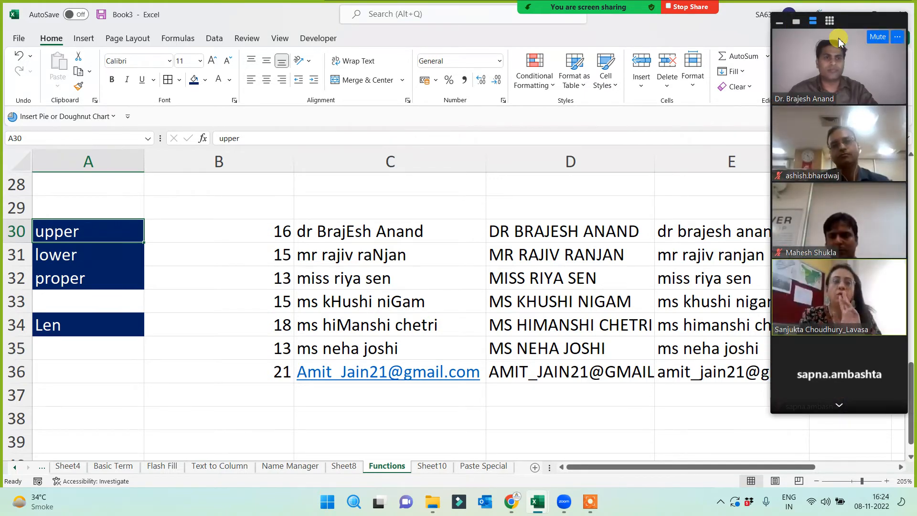
{"action": "left_click", "coordinate": [797, 22]}
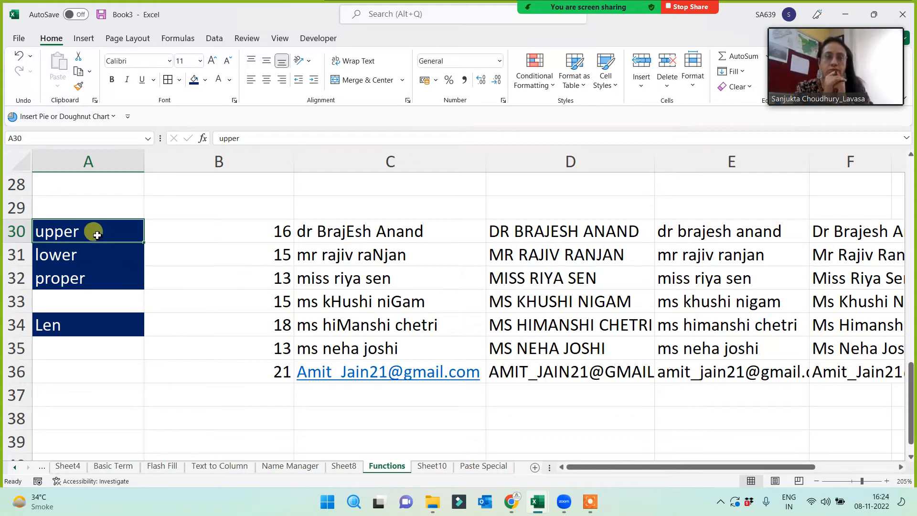
{"action": "left_click_drag", "start_coordinate": [355, 230], "coordinate": [344, 361]}
{"action": "left_click_drag", "start_coordinate": [557, 236], "coordinate": [553, 364]}
{"action": "left_click_drag", "start_coordinate": [712, 224], "coordinate": [714, 352]}
{"action": "left_click", "coordinate": [826, 237]}
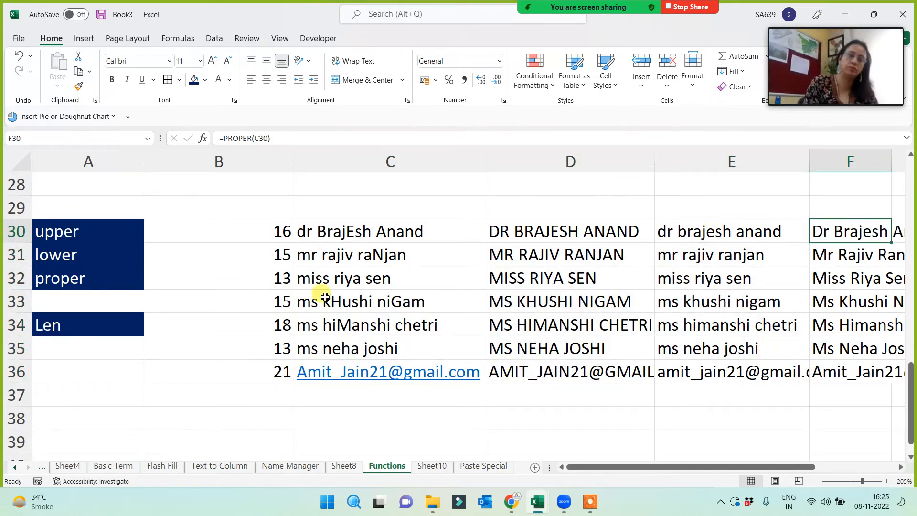
{"action": "left_click_drag", "start_coordinate": [252, 227], "coordinate": [234, 368]}
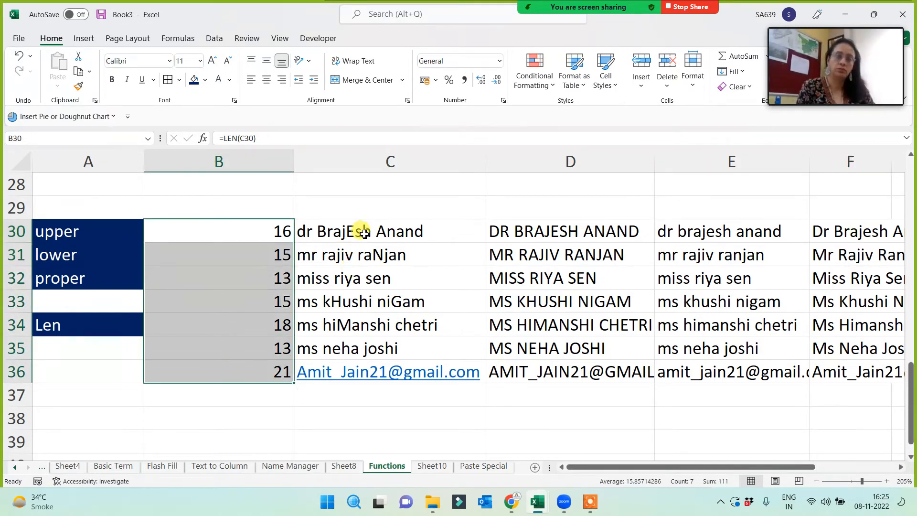
{"action": "left_click", "coordinate": [66, 391]}
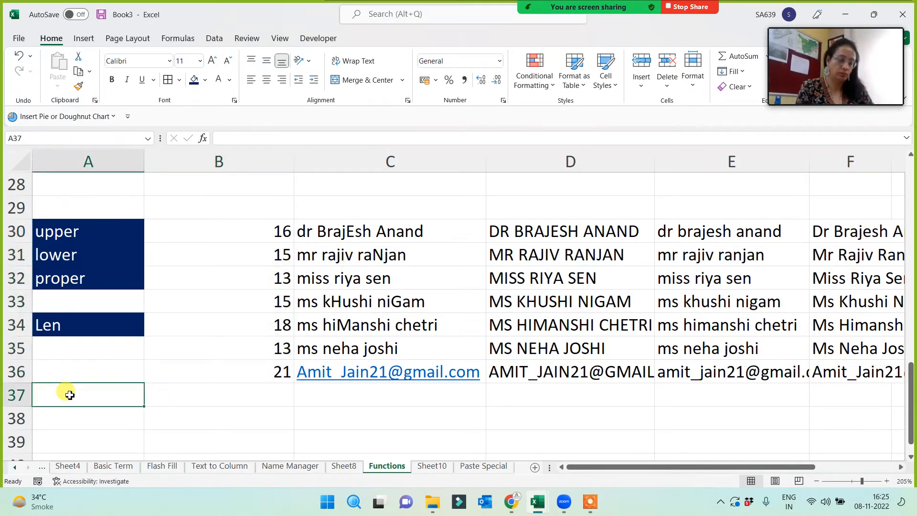
{"action": "left_click", "coordinate": [79, 161]}
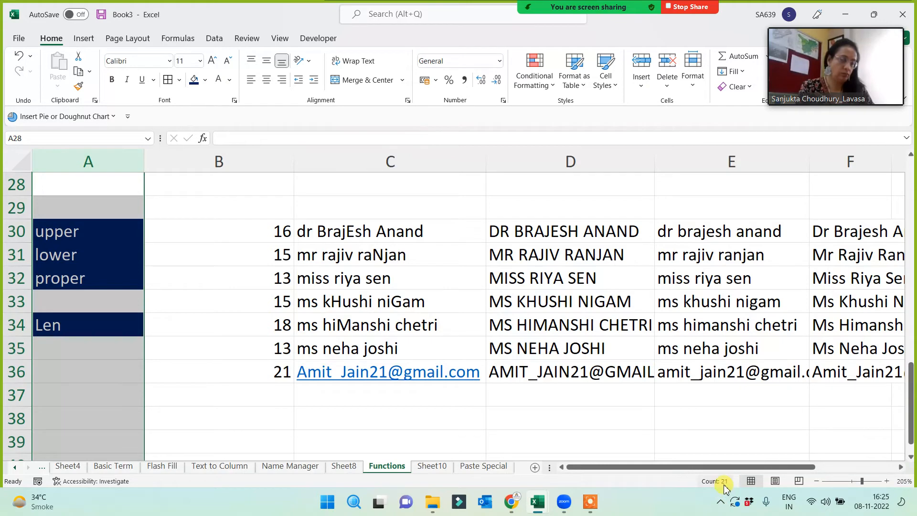
{"action": "left_click", "coordinate": [607, 429]}
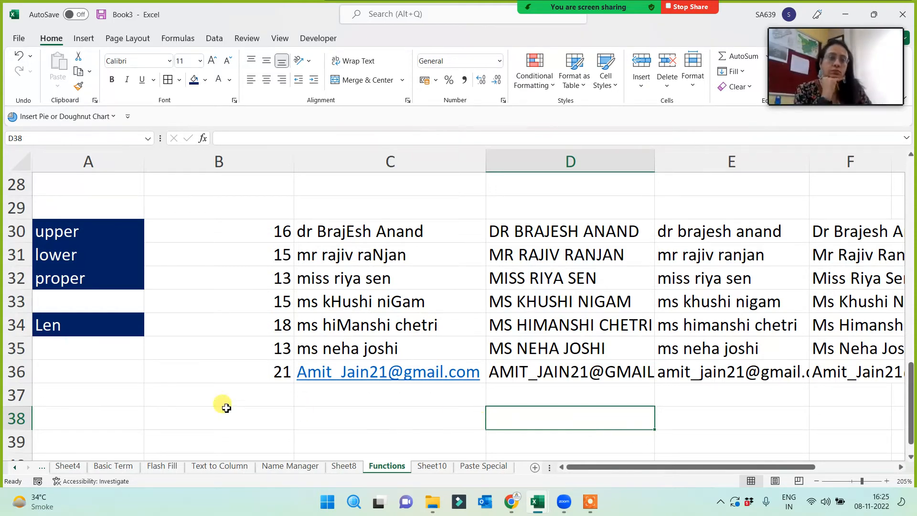
{"action": "left_click", "coordinate": [137, 406]}
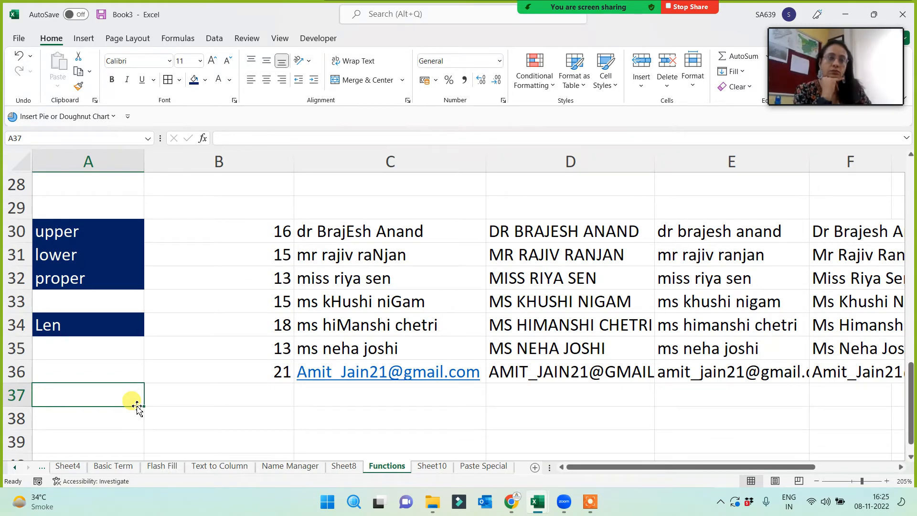
{"action": "scroll", "coordinate": [136, 404], "scroll_direction": "down", "scroll_amount": 1}
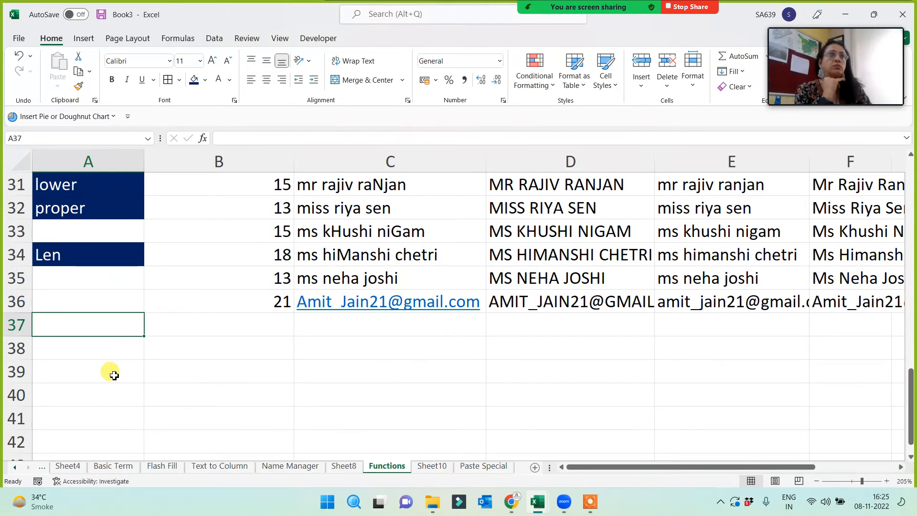
{"action": "scroll", "coordinate": [114, 375], "scroll_direction": "up", "scroll_amount": 10}
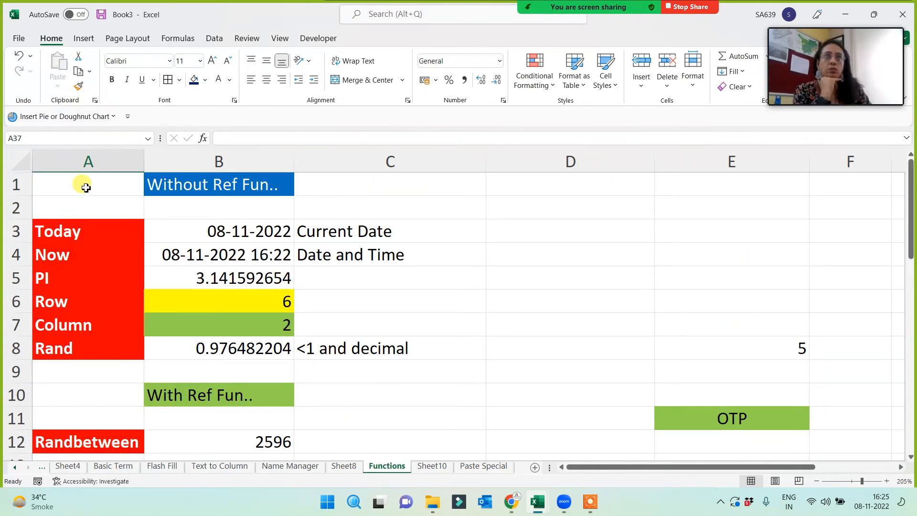
{"action": "left_click", "coordinate": [89, 162]}
{"action": "scroll", "coordinate": [96, 363], "scroll_direction": "down", "scroll_amount": 10}
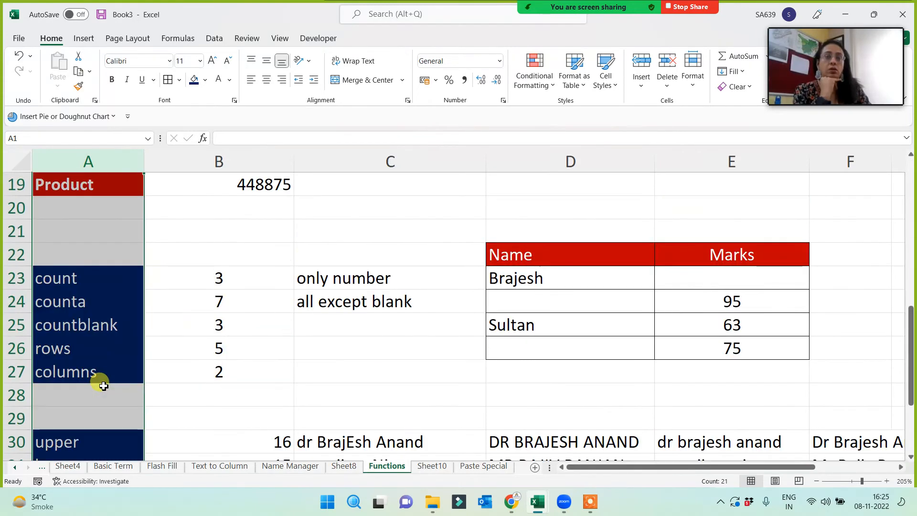
{"action": "left_click", "coordinate": [93, 346]}
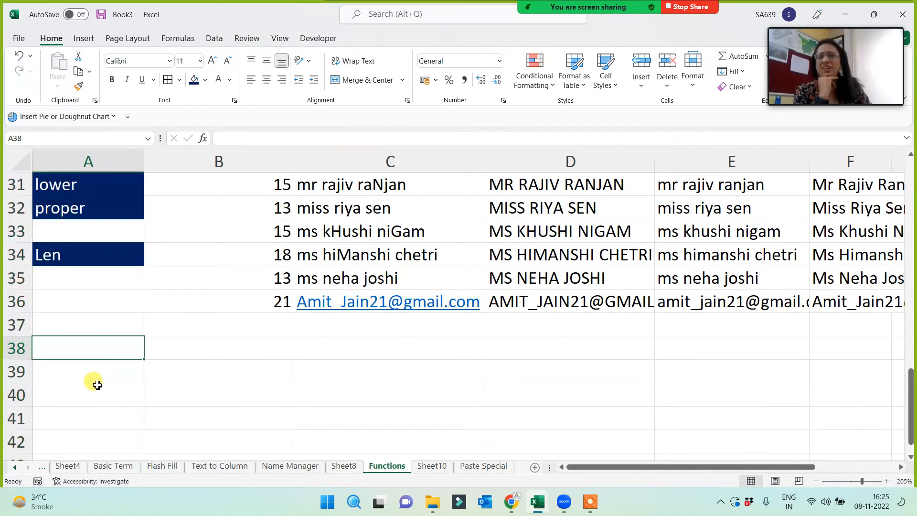
{"action": "left_click", "coordinate": [86, 161]}
{"action": "left_click", "coordinate": [81, 356]}
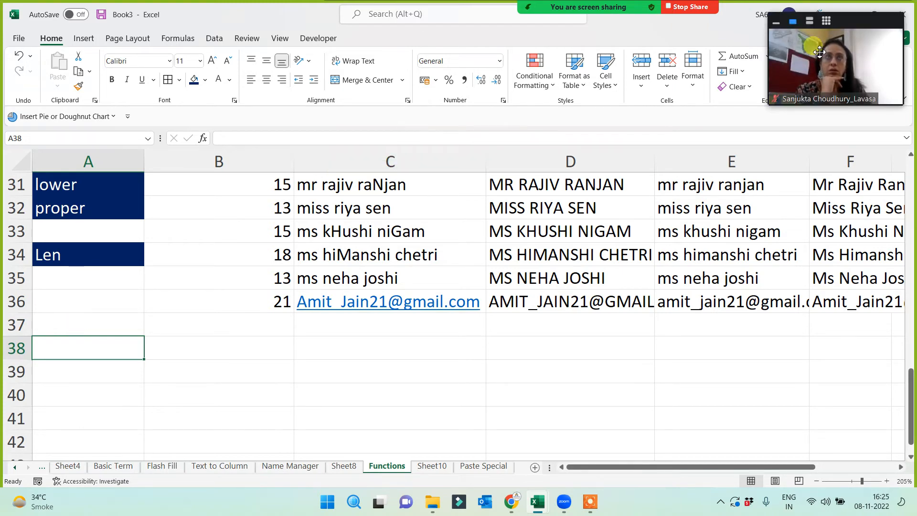
{"action": "left_click", "coordinate": [807, 23]}
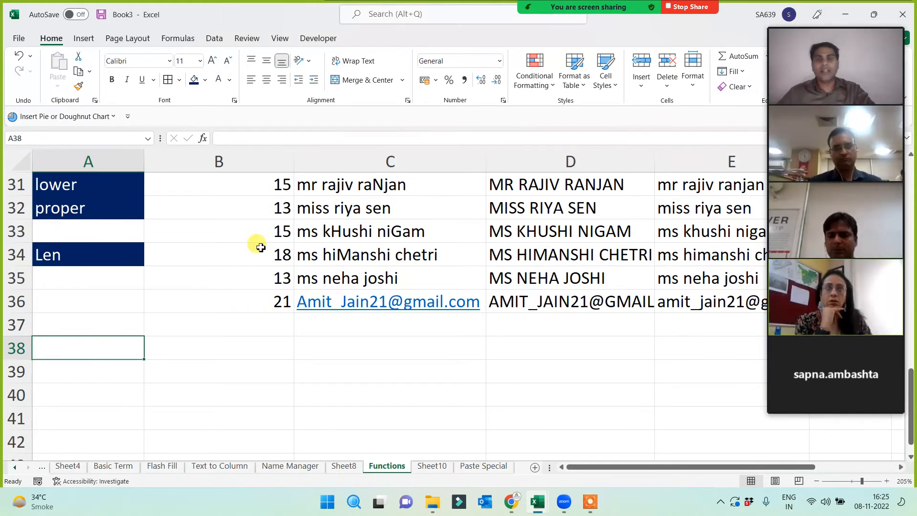
{"action": "scroll", "coordinate": [75, 359], "scroll_direction": "down", "scroll_amount": 1}
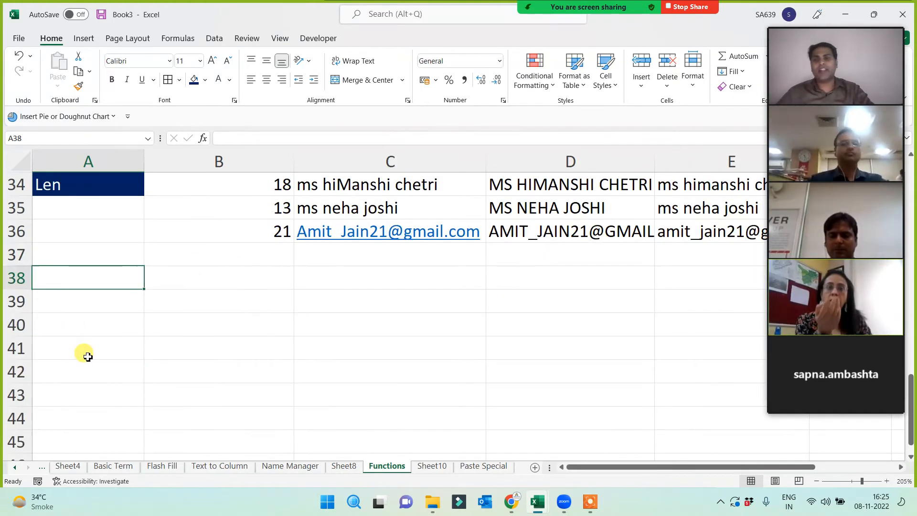
{"action": "left_click", "coordinate": [202, 297]}
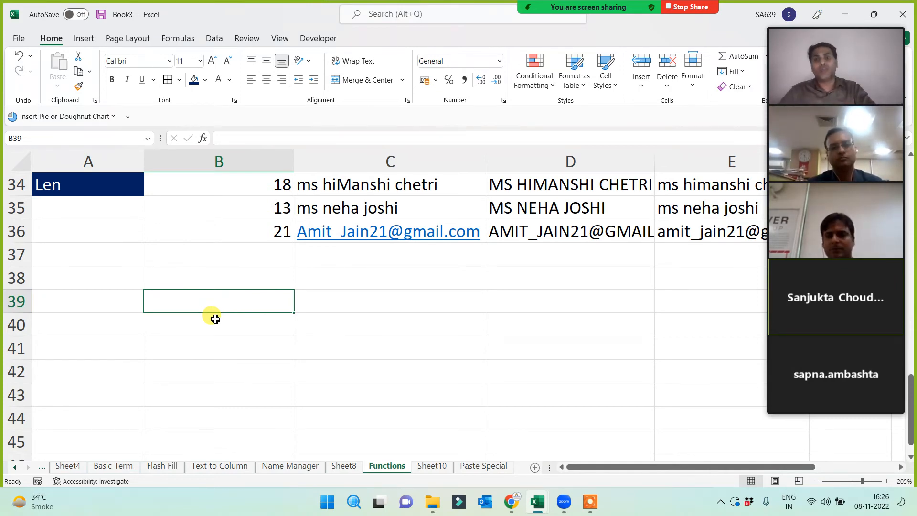
- Enter isnumber and istext in A39 and A40
{"action": "key", "text": "Up"}
{"action": "left_click", "coordinate": [94, 301]}
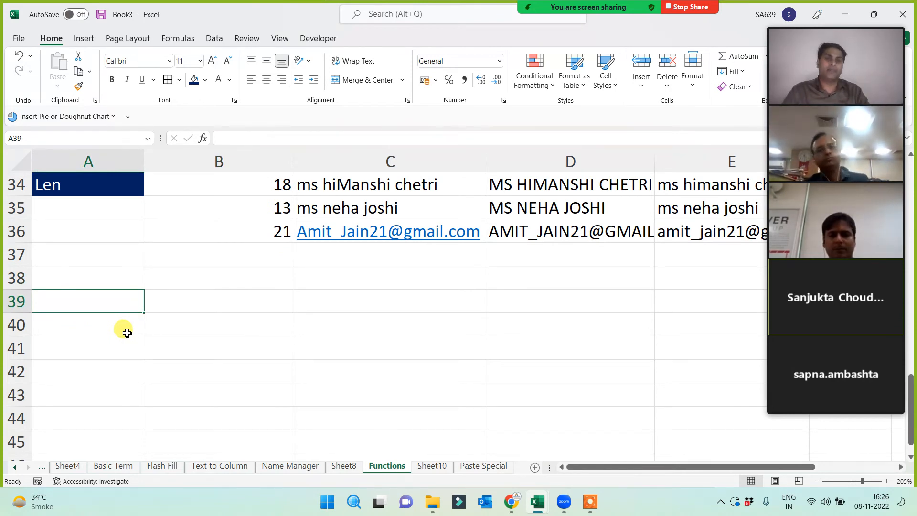
{"action": "type", "text": "isnumber"}
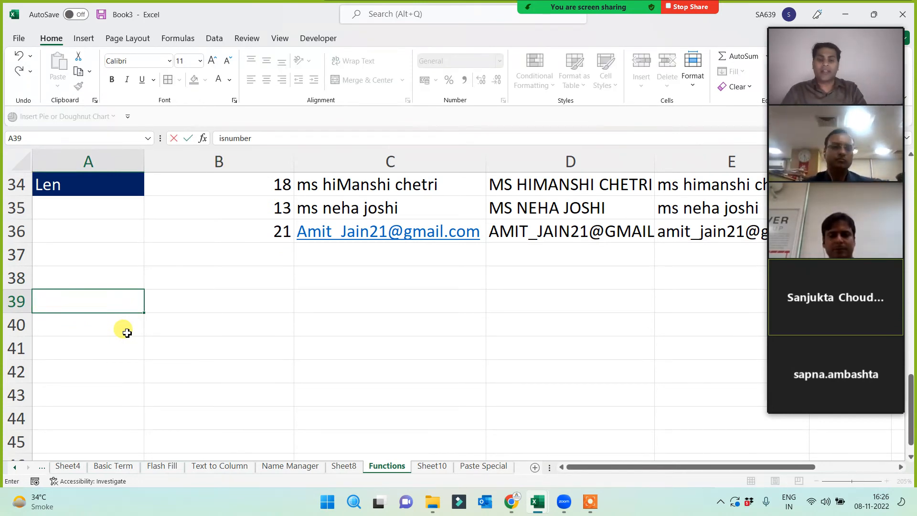
{"action": "key", "text": "Return"}
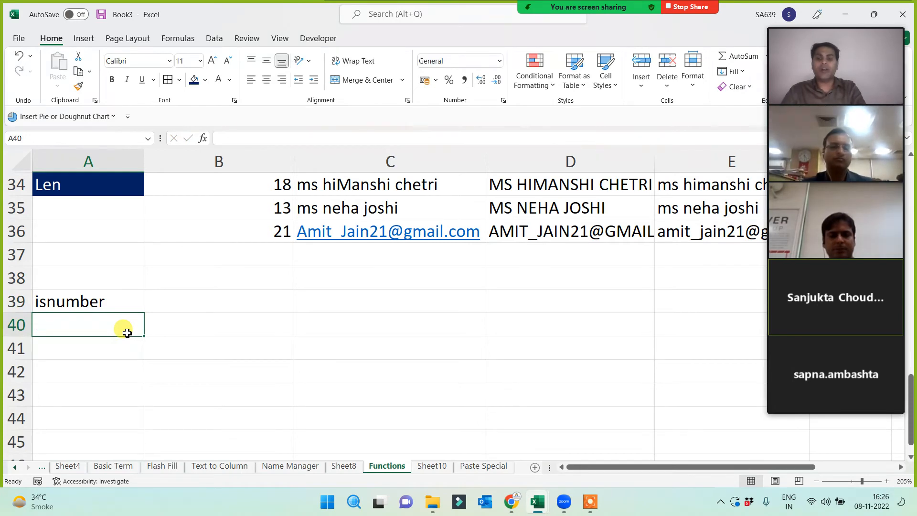
{"action": "type", "text": "istye"}
{"action": "key", "text": "BackSpace"}
{"action": "key", "text": "BackSpace"}
{"action": "type", "text": "ex"}
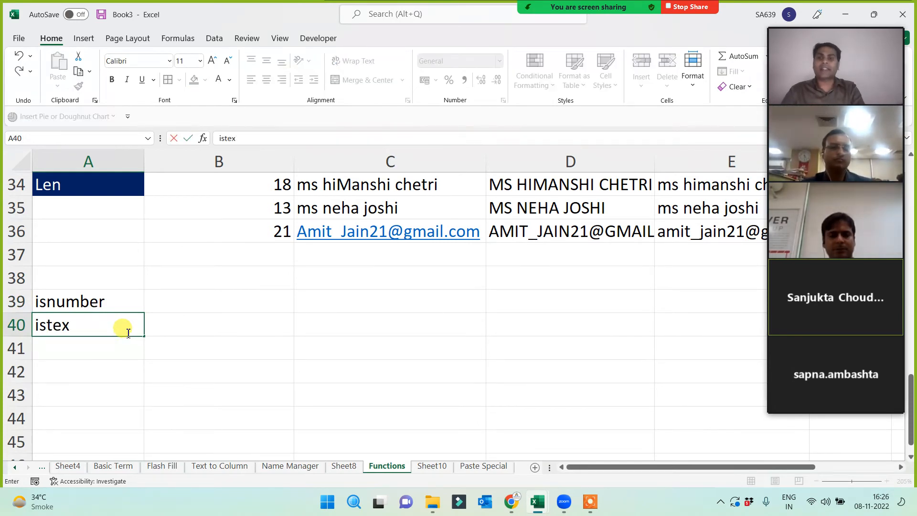
{"action": "type", "text": "t"}
{"action": "key", "text": "Return"}
- Add isodd, iseven, isblank and iserror in A41:A44, then select A39:A44
{"action": "type", "text": "isodd"}
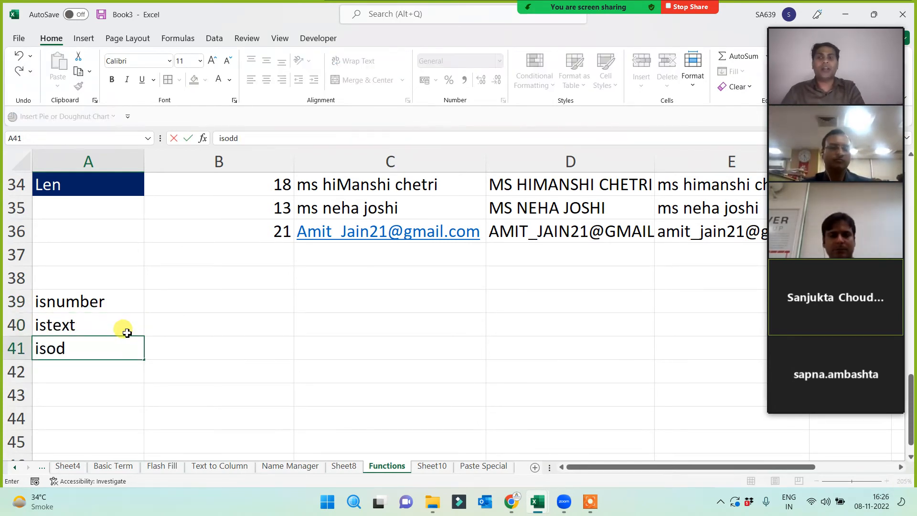
{"action": "key", "text": "Return"}
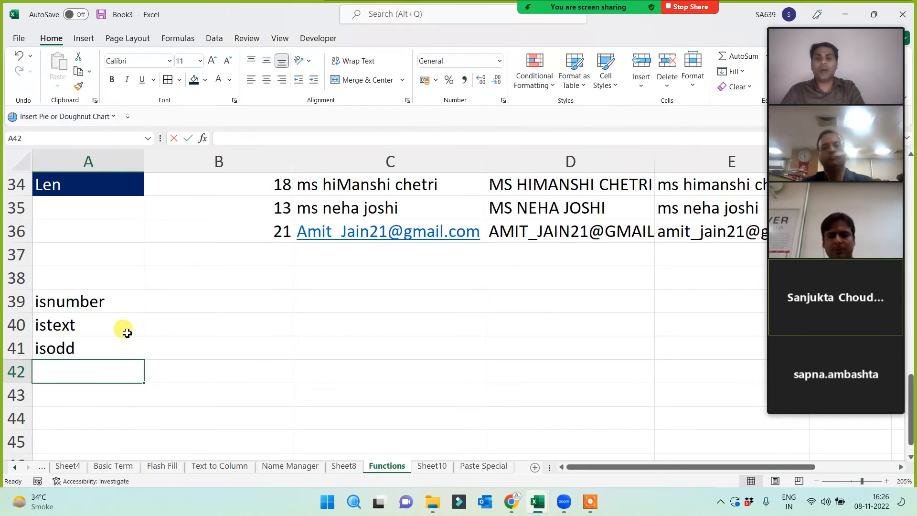
{"action": "type", "text": "iseven"}
{"action": "key", "text": "Return"}
{"action": "type", "text": "isbl"}
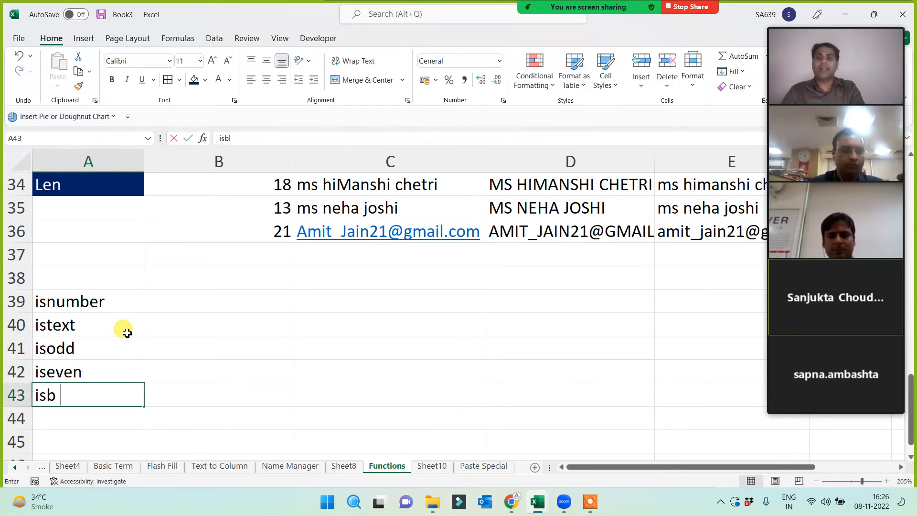
{"action": "type", "text": "ank"}
{"action": "key", "text": "Return"}
{"action": "type", "text": "is"}
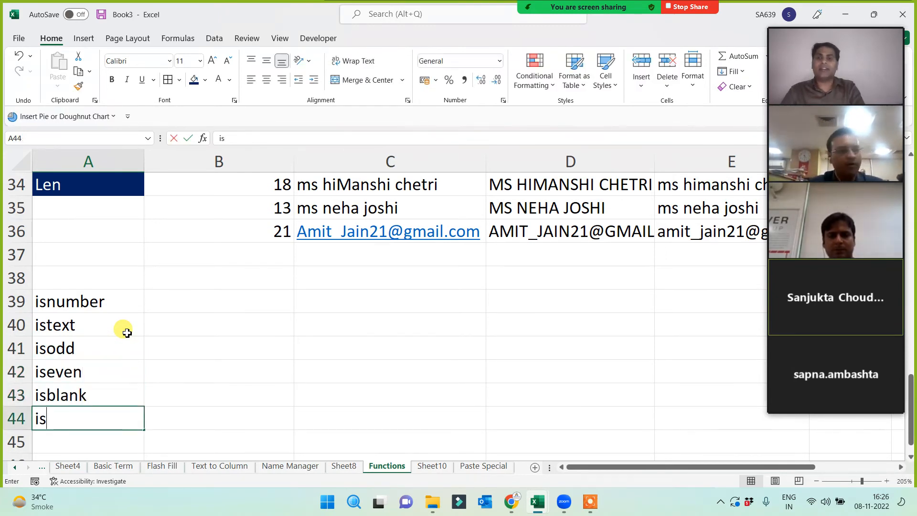
{"action": "type", "text": "error"}
{"action": "left_click", "coordinate": [173, 340]}
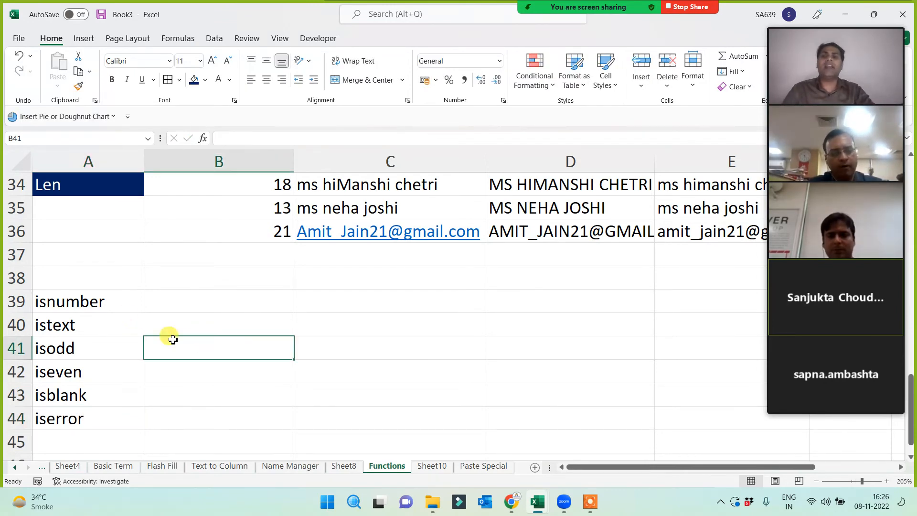
{"action": "left_click_drag", "start_coordinate": [109, 306], "coordinate": [106, 415]}
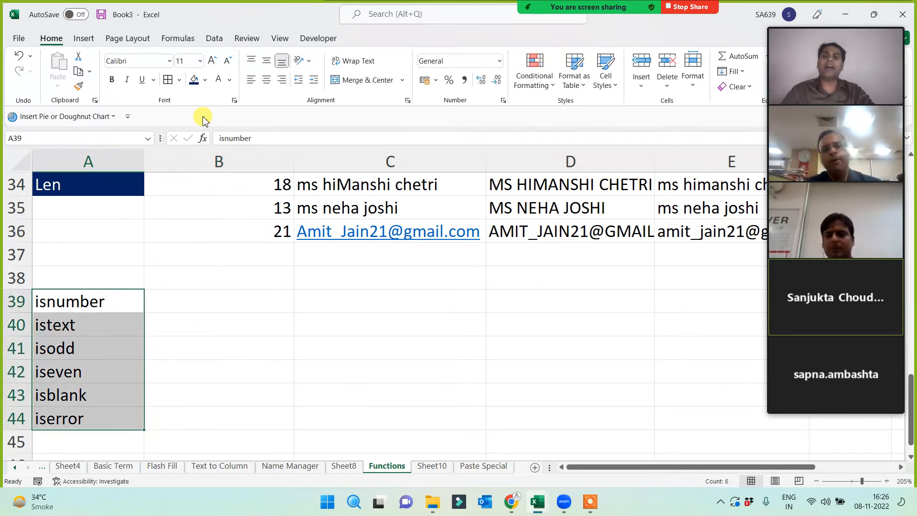
- Give the six IS labels in A39:A44 a yellow fill and bold text
{"action": "left_click", "coordinate": [205, 80]}
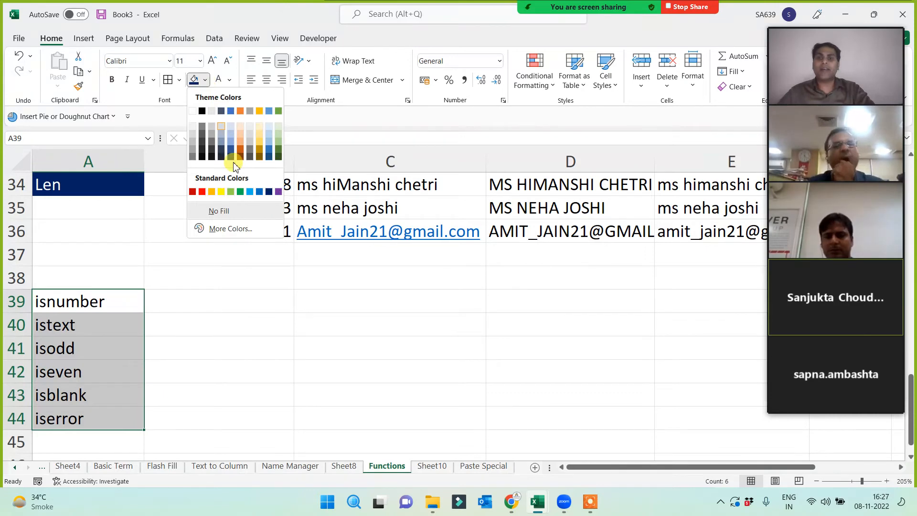
{"action": "left_click", "coordinate": [221, 192]}
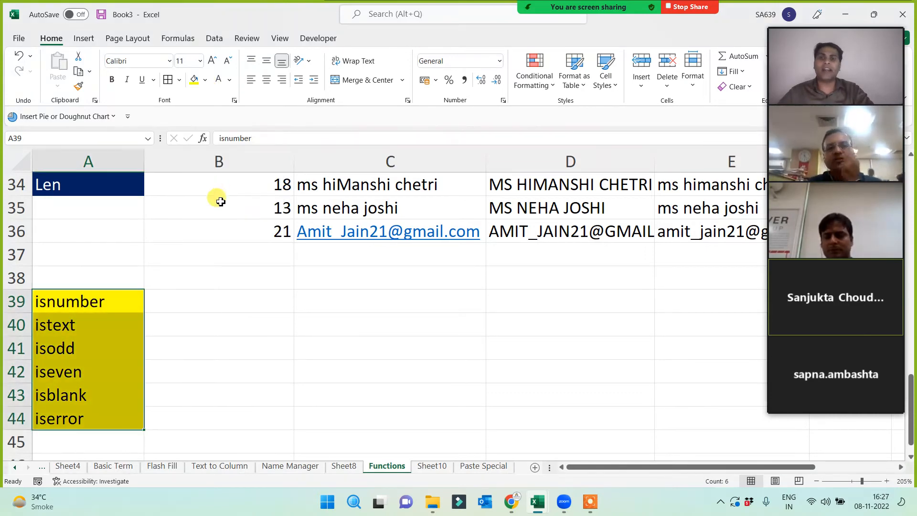
{"action": "left_click", "coordinate": [112, 80]}
{"action": "left_click", "coordinate": [254, 329]}
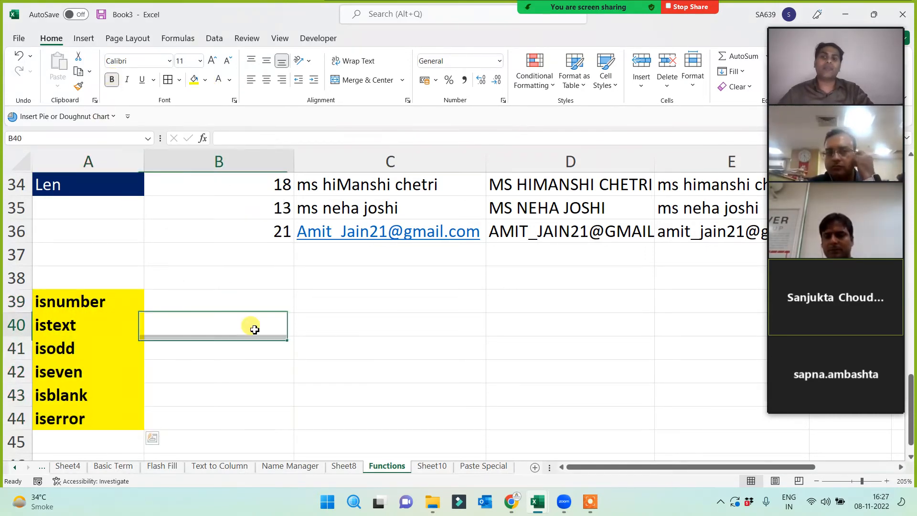
{"action": "scroll", "coordinate": [251, 324], "scroll_direction": "down", "scroll_amount": 1}
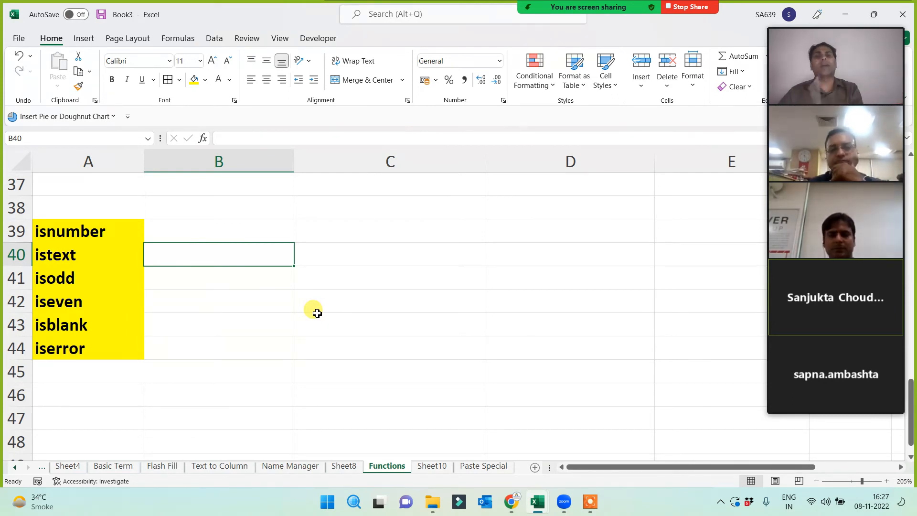
- Enter the sample values 54 in C37 and Ten in D37
{"action": "left_click", "coordinate": [412, 207]}
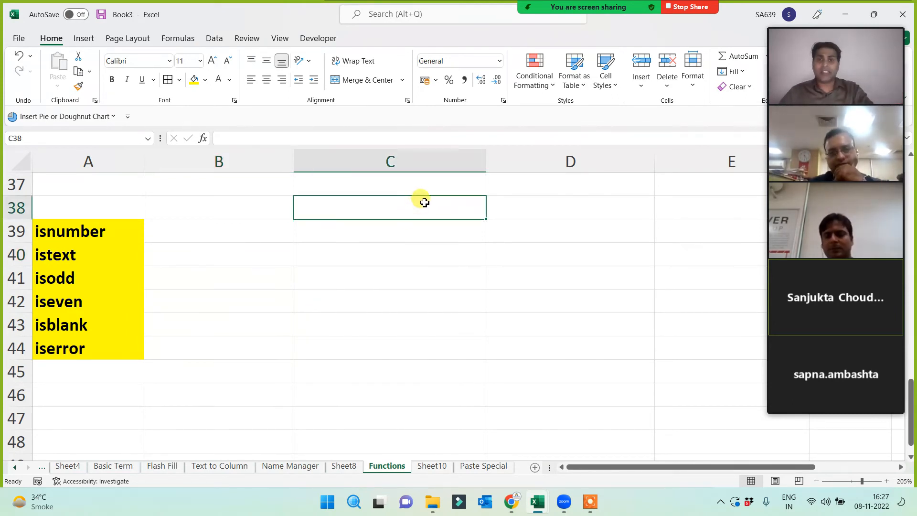
{"action": "left_click", "coordinate": [425, 187]}
{"action": "type", "text": "54"}
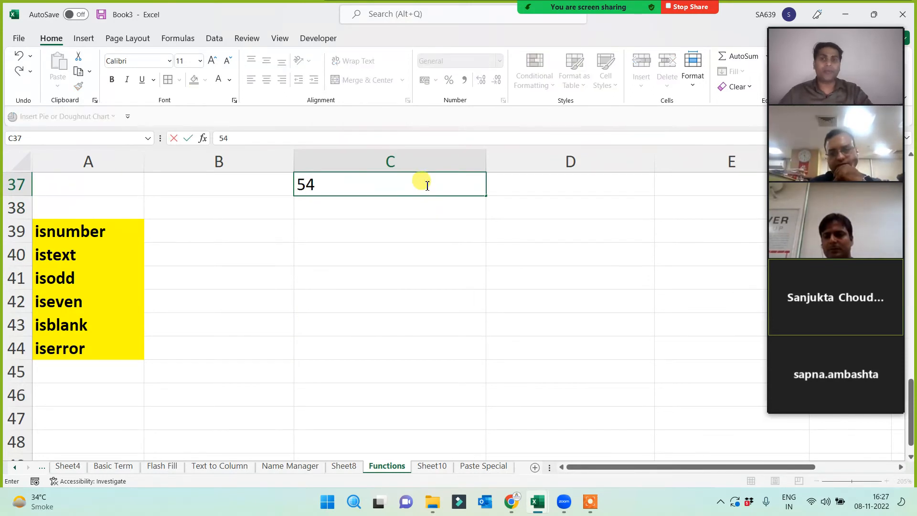
{"action": "left_click", "coordinate": [375, 258]}
{"action": "left_click", "coordinate": [517, 191]}
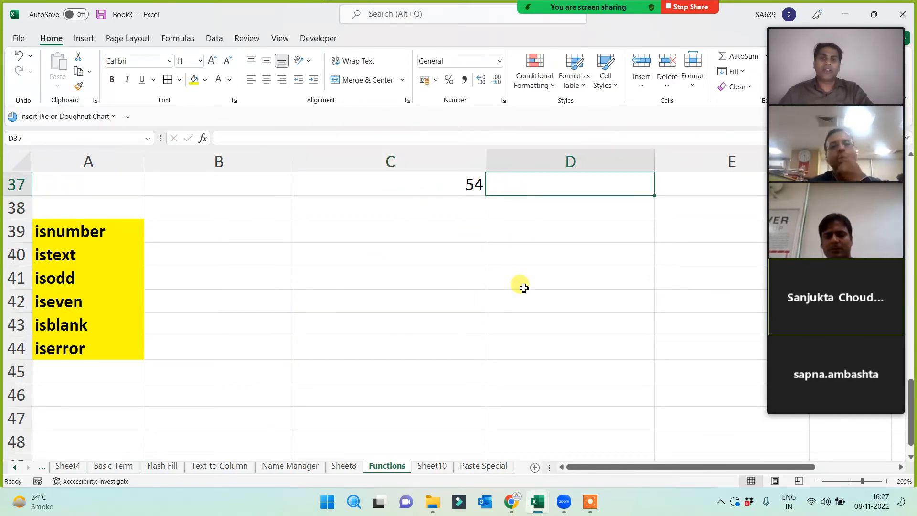
{"action": "type", "text": "Ten"}
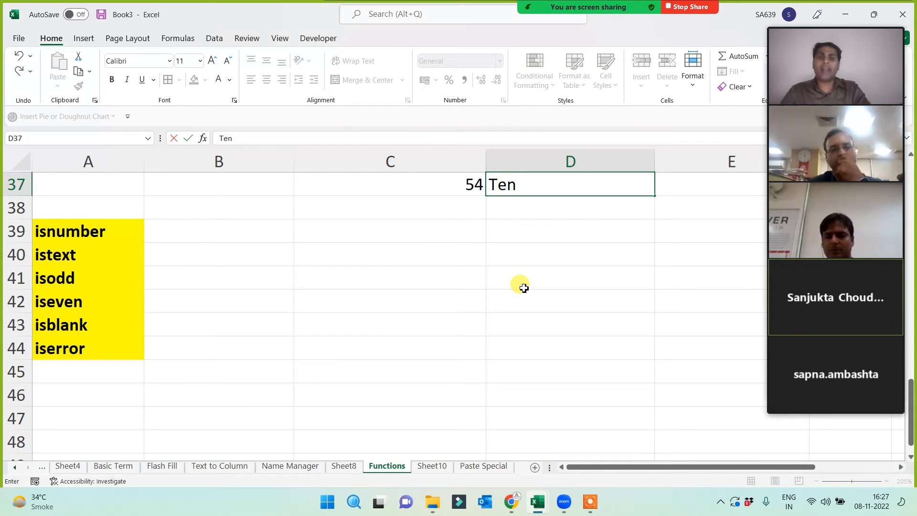
{"action": "left_click", "coordinate": [524, 286]}
- Enter =ISNUMBER(C37) in B39 and fill it right to C39, giving TRUE and FALSE
{"action": "left_click", "coordinate": [214, 238]}
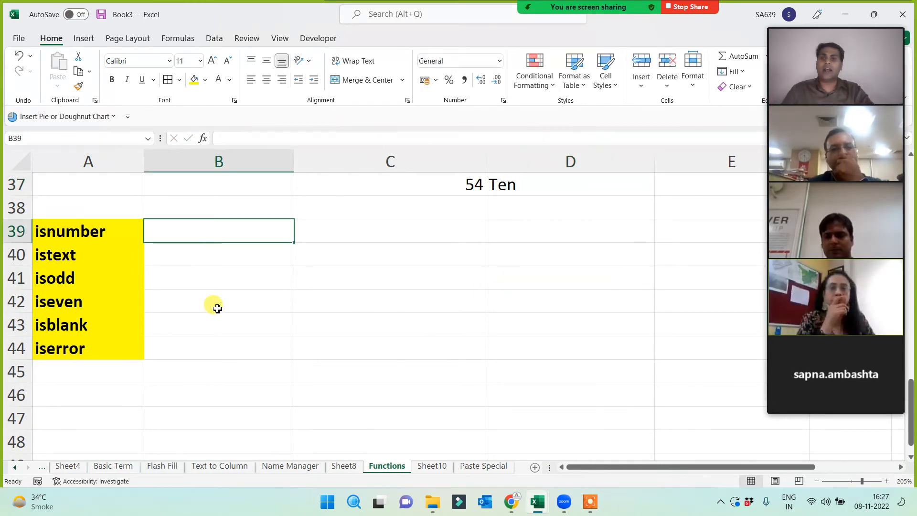
{"action": "type", "text": "=isn"}
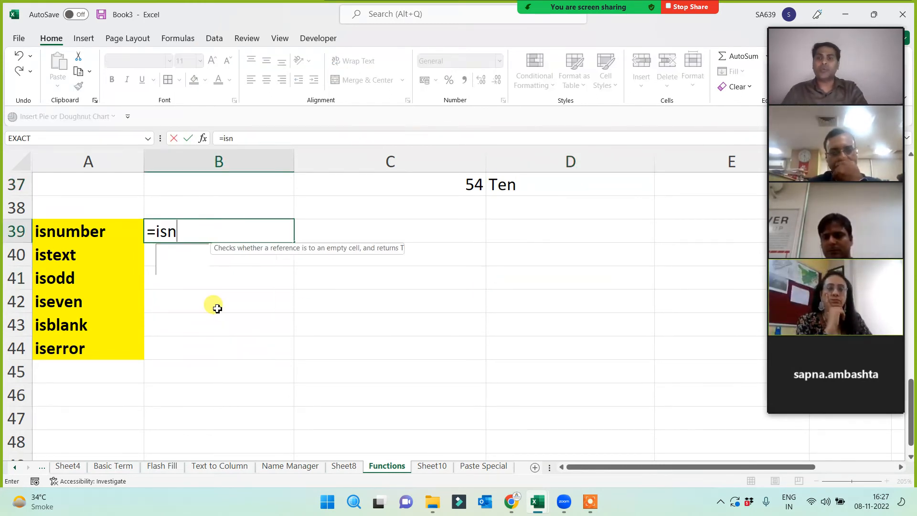
{"action": "type", "text": "umner"}
{"action": "key", "text": "BackSpace"}
{"action": "key", "text": "BackSpace"}
{"action": "key", "text": "BackSpace"}
{"action": "key", "text": "BackSpace"}
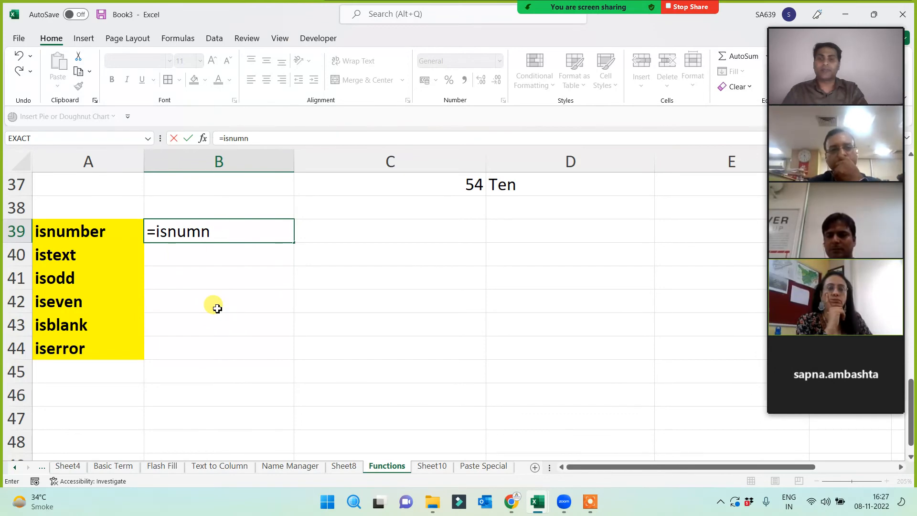
{"action": "key", "text": "Tab"}
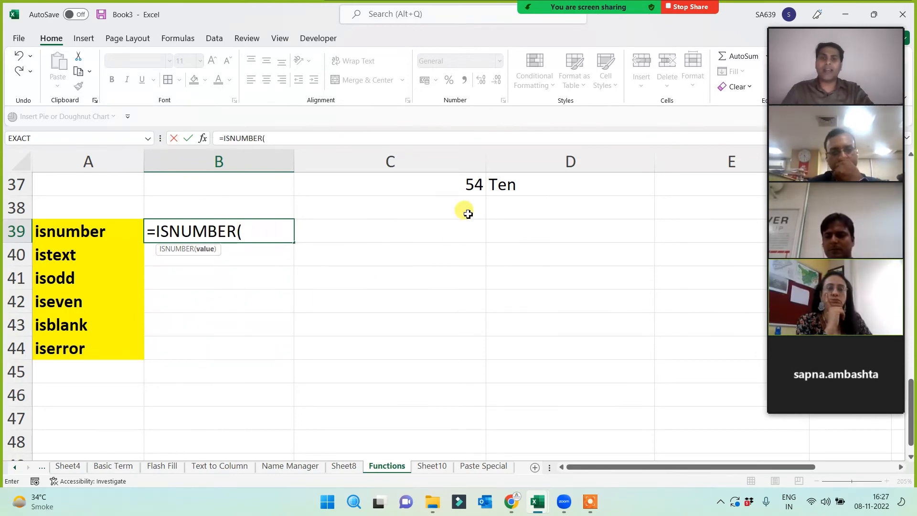
{"action": "left_click", "coordinate": [461, 182]}
{"action": "type", "text": ")"}
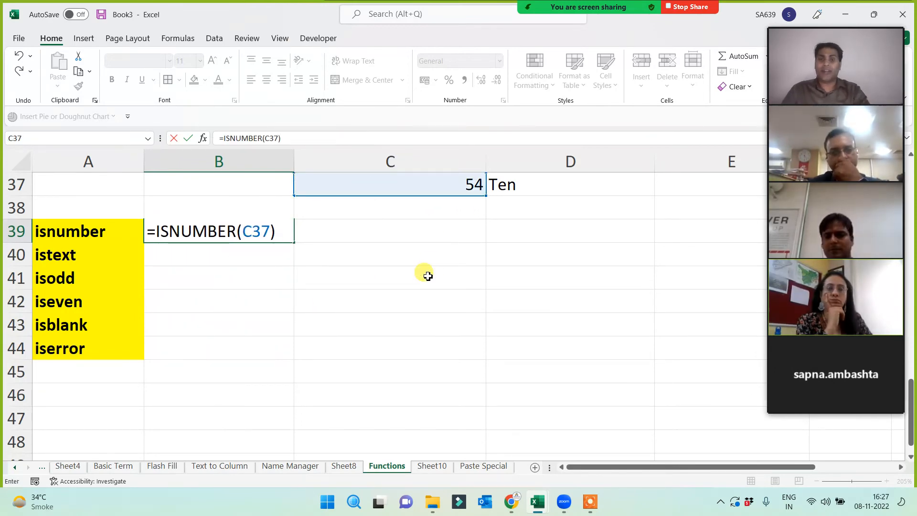
{"action": "key", "text": "Return"}
{"action": "key", "text": "Up"}
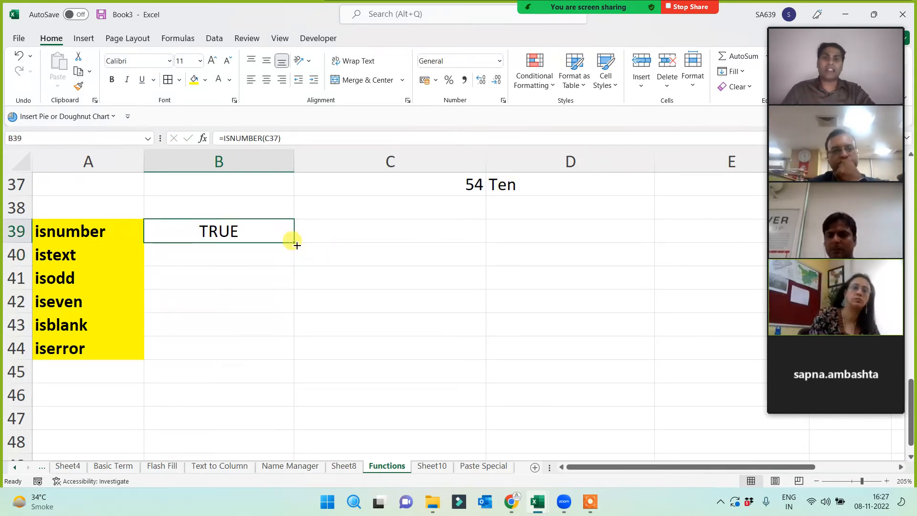
{"action": "left_click_drag", "start_coordinate": [295, 243], "coordinate": [381, 235]}
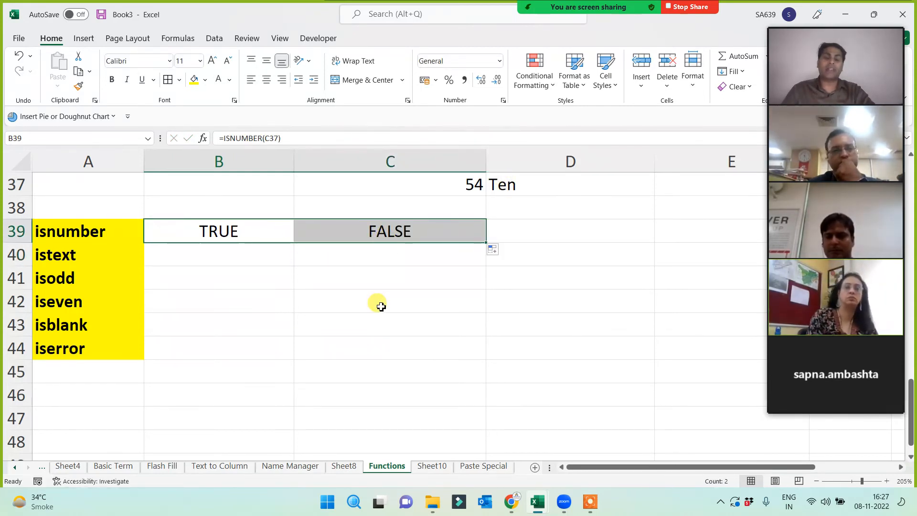
- Type the number 10 into D39
{"action": "left_click", "coordinate": [516, 193]}
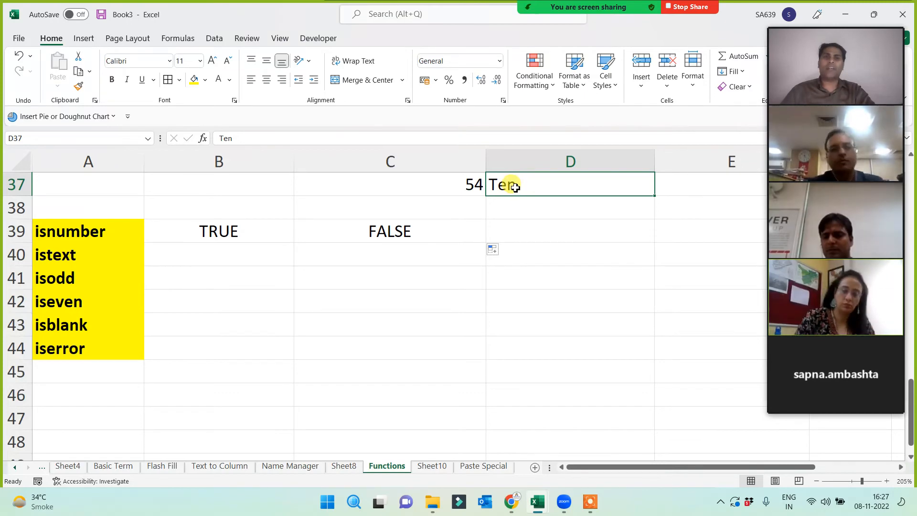
{"action": "left_click", "coordinate": [543, 226]}
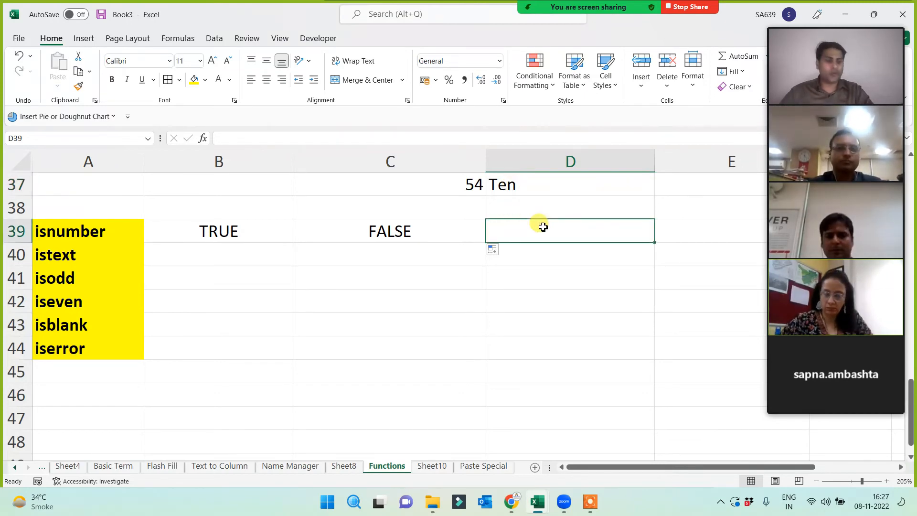
{"action": "type", "text": "10"}
{"action": "key", "text": "Return"}
- Review the ISNUMBER results in B39 and C39 against 54 and Ten in row 37
{"action": "left_click", "coordinate": [543, 226]}
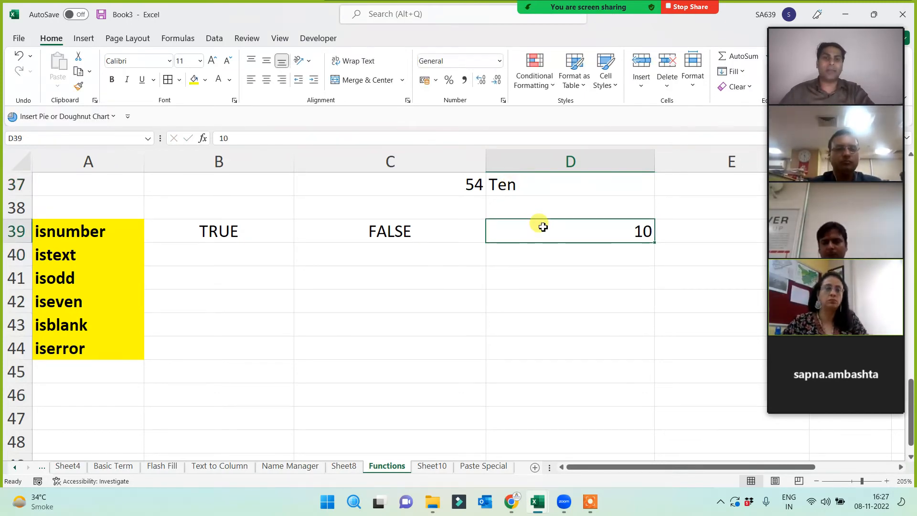
{"action": "left_click", "coordinate": [528, 185]}
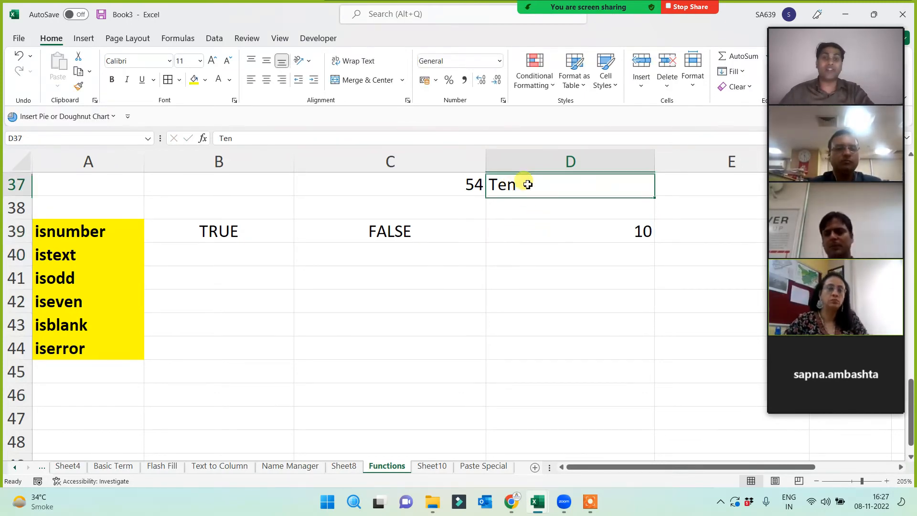
{"action": "left_click", "coordinate": [549, 232]}
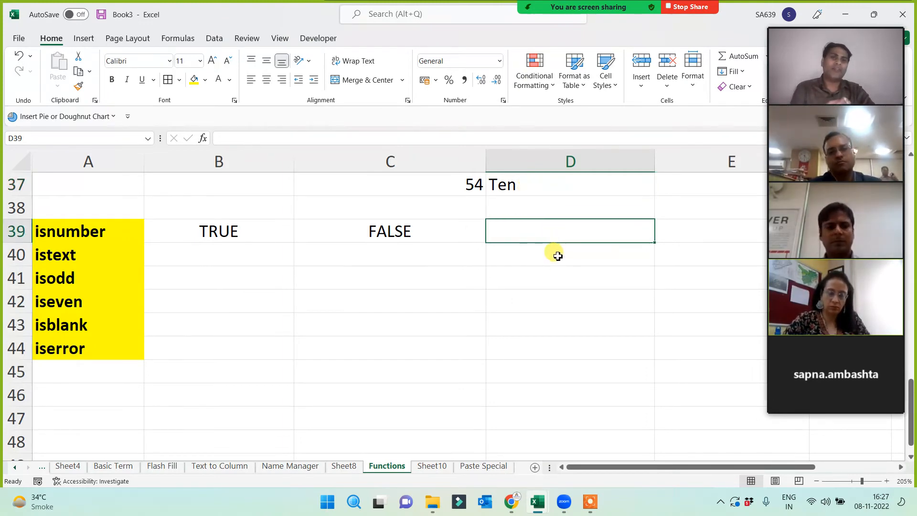
{"action": "left_click", "coordinate": [534, 180]}
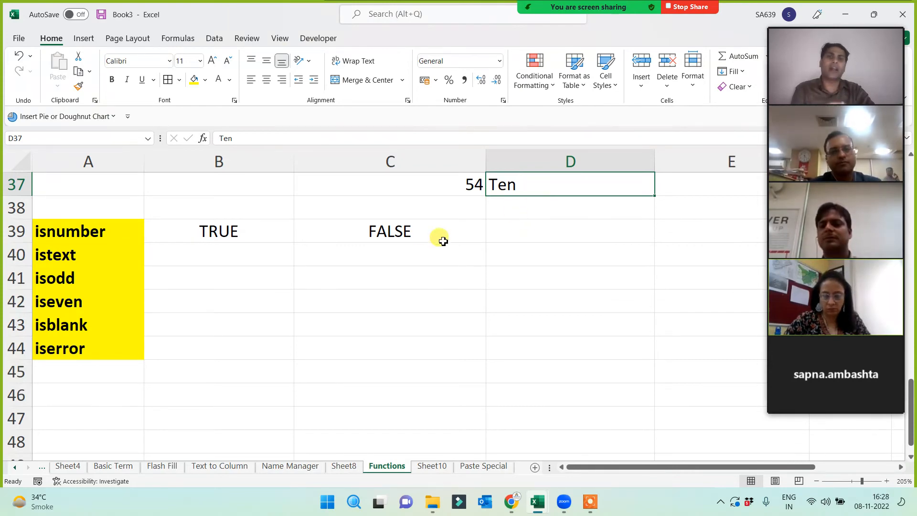
{"action": "left_click", "coordinate": [404, 239]}
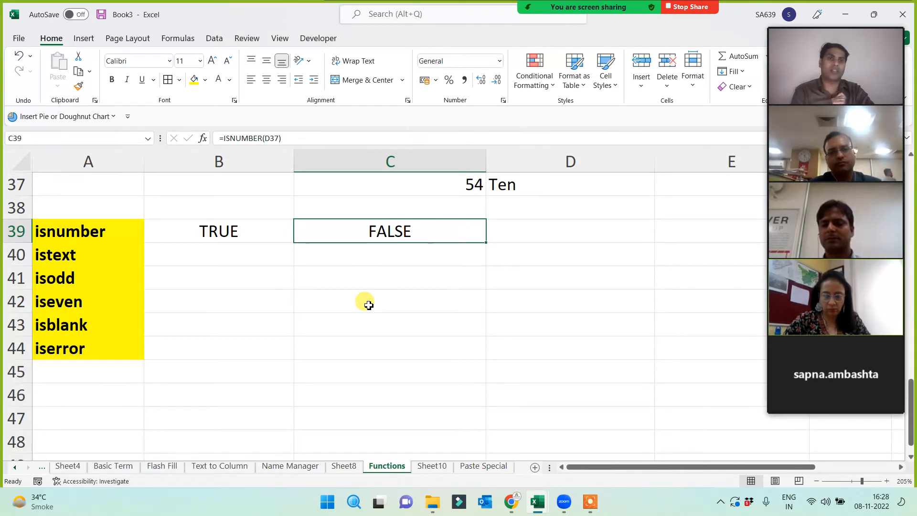
{"action": "left_click", "coordinate": [204, 230]}
{"action": "left_click", "coordinate": [436, 182]}
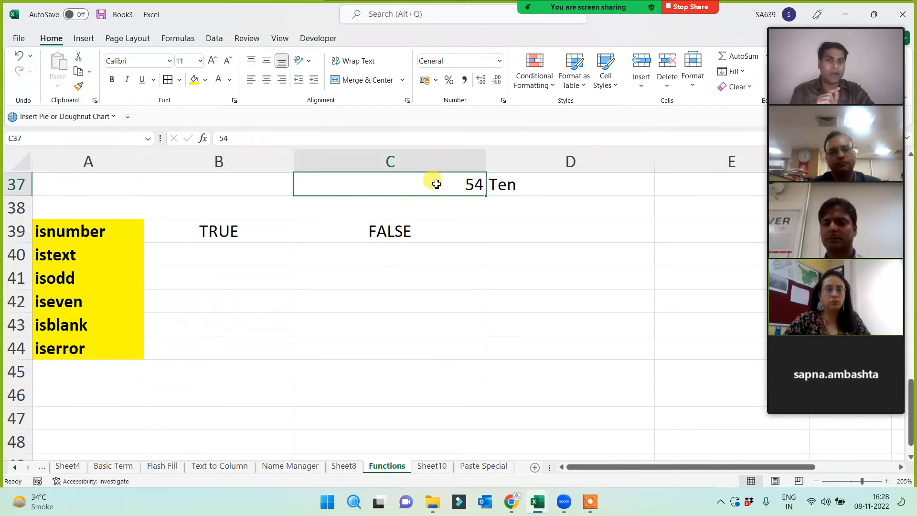
{"action": "left_click", "coordinate": [209, 237]}
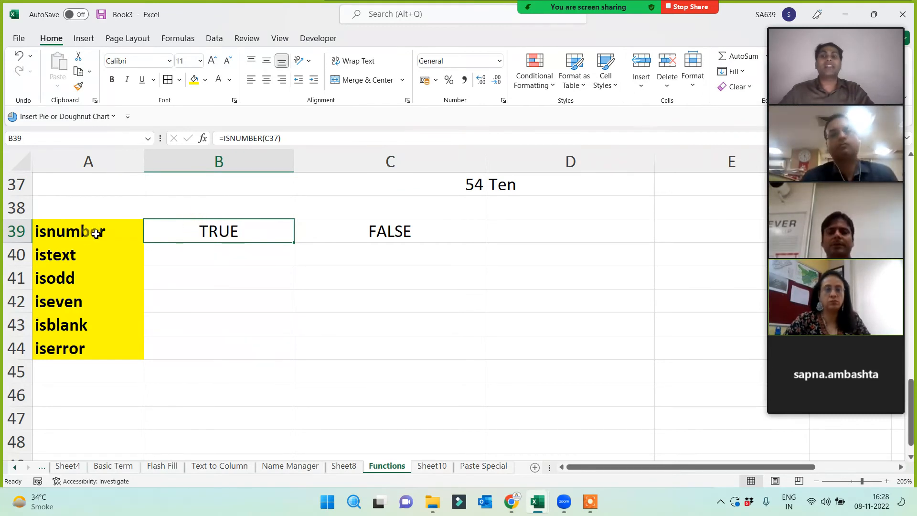
{"action": "left_click", "coordinate": [464, 186]}
{"action": "left_click", "coordinate": [254, 231]}
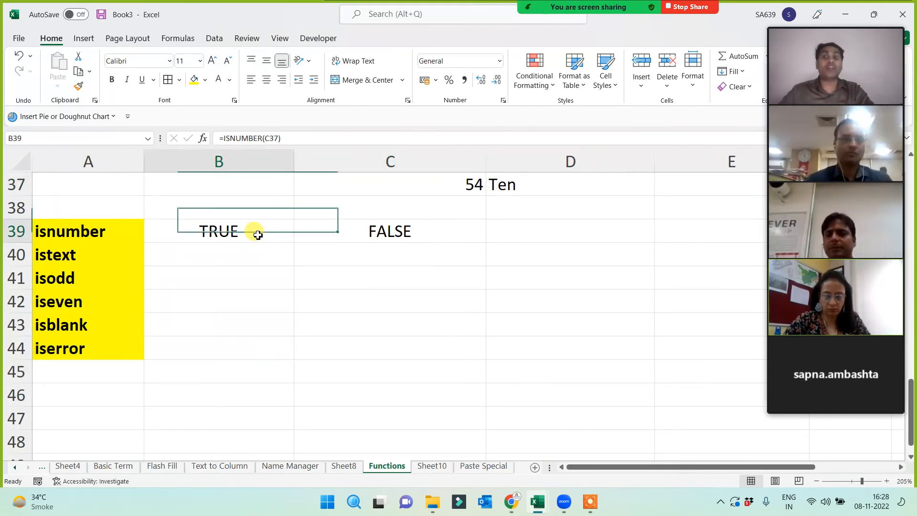
- Enter =ISTEXT(C37) in B40 and fill it right to C40, giving FALSE and TRUE
{"action": "left_click", "coordinate": [231, 259]}
{"action": "type", "text": "="}
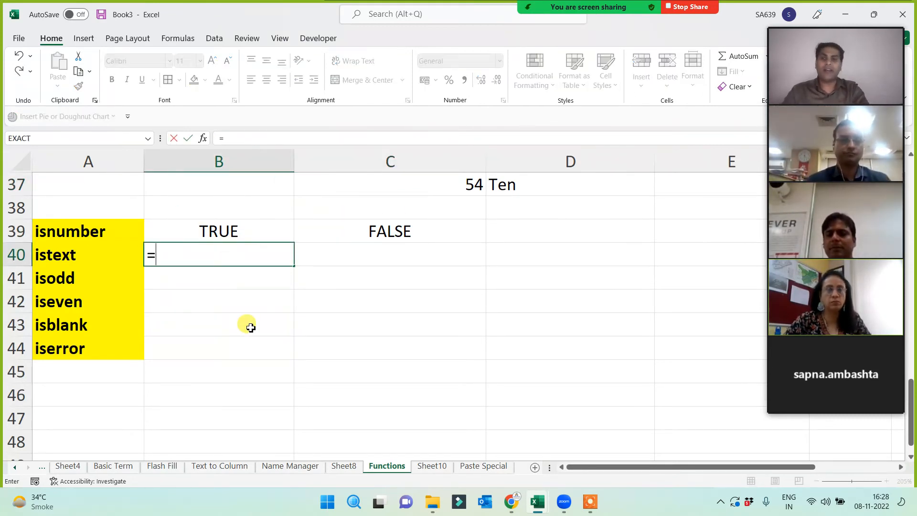
{"action": "type", "text": "is"}
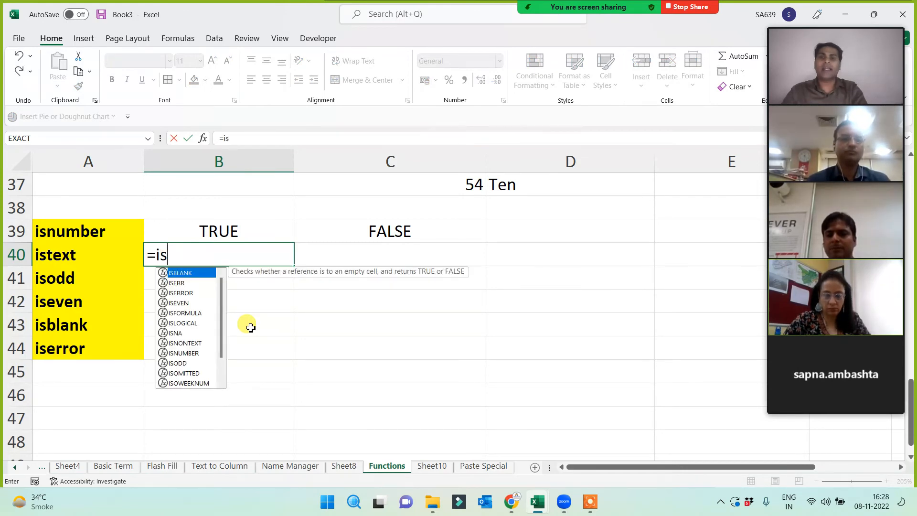
{"action": "type", "text": "text("}
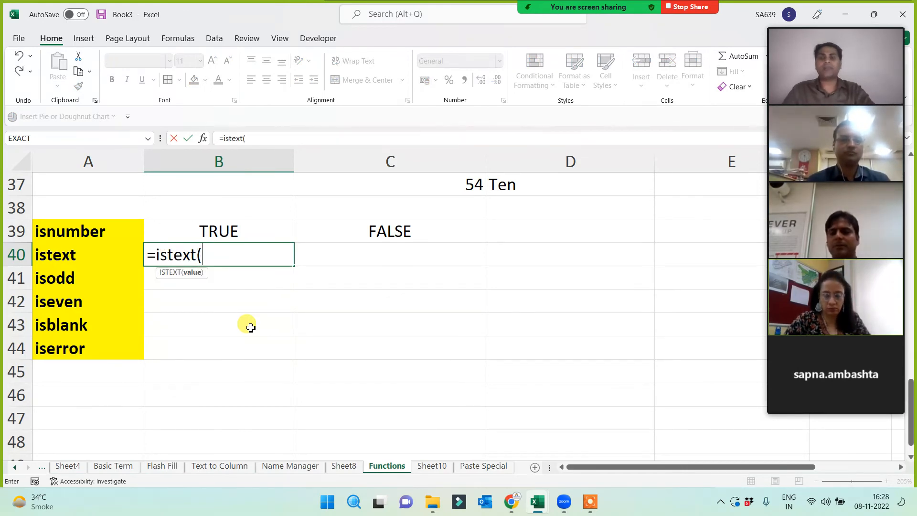
{"action": "left_click", "coordinate": [440, 187]}
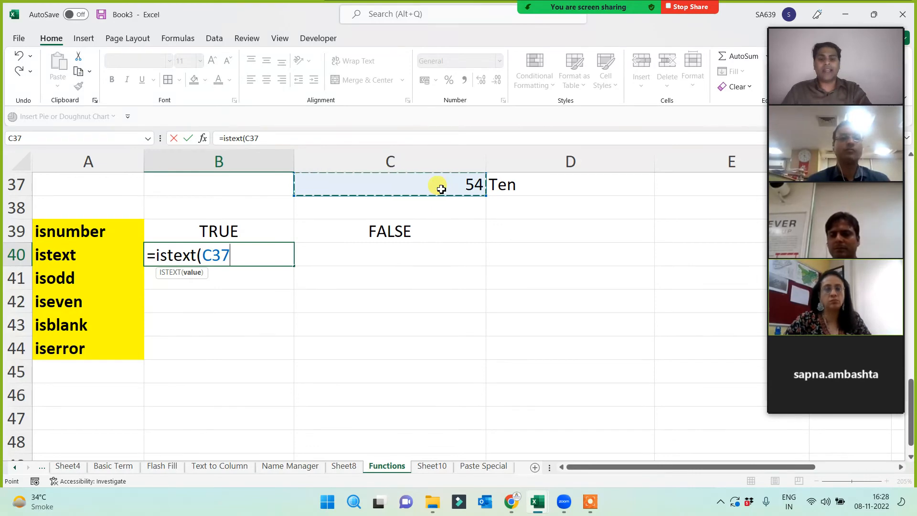
{"action": "type", "text": ")"}
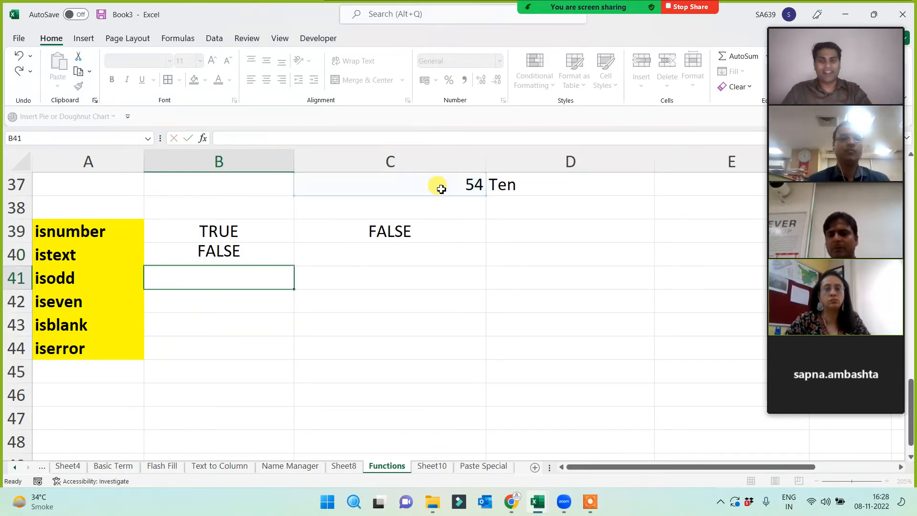
{"action": "key", "text": "Return"}
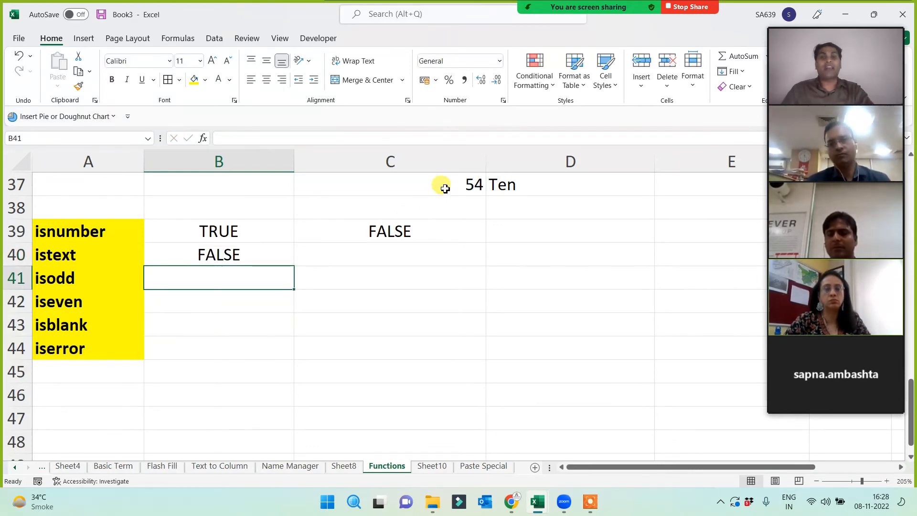
{"action": "left_click", "coordinate": [253, 252]}
{"action": "left_click_drag", "start_coordinate": [294, 266], "coordinate": [443, 258]}
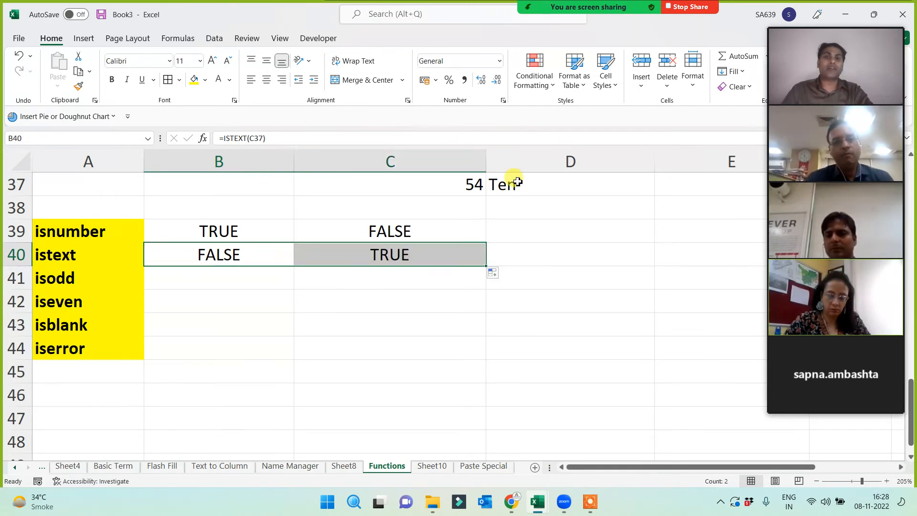
{"action": "left_click", "coordinate": [514, 184]}
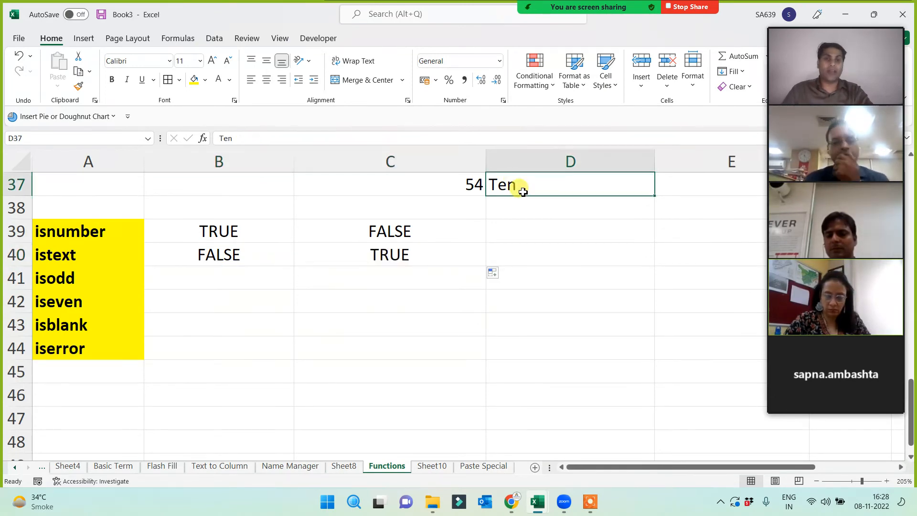
- Enter =ISODD(C37) in B41, returning FALSE for 54
{"action": "left_click", "coordinate": [232, 279]}
{"action": "type", "text": "=isodd("}
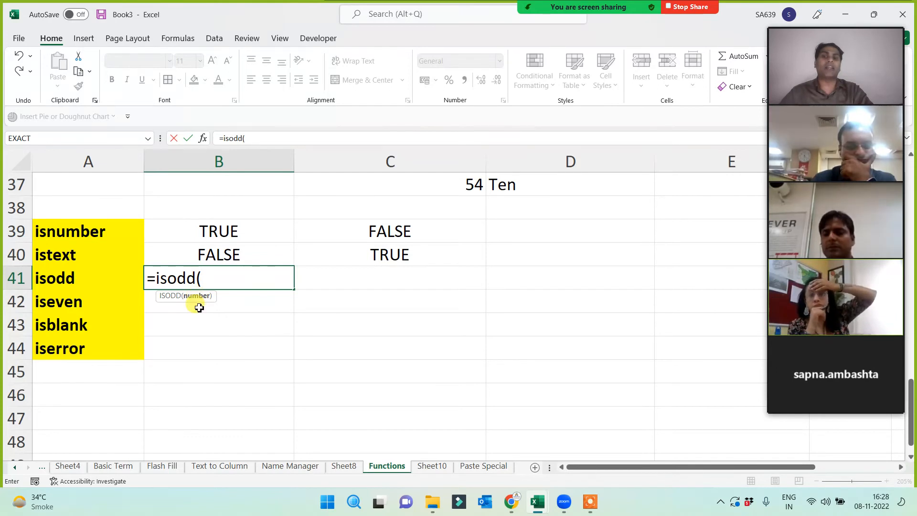
{"action": "left_click", "coordinate": [438, 189]}
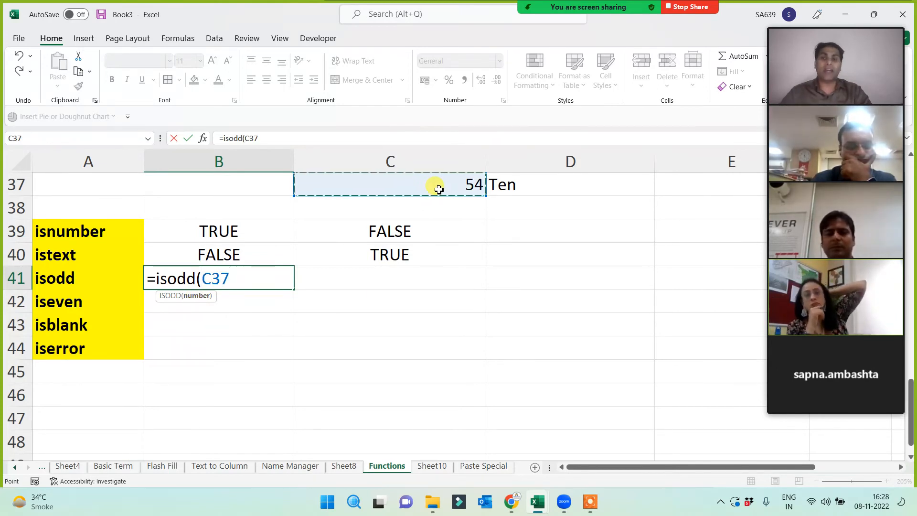
{"action": "type", "text": ")"}
{"action": "key", "text": "Return"}
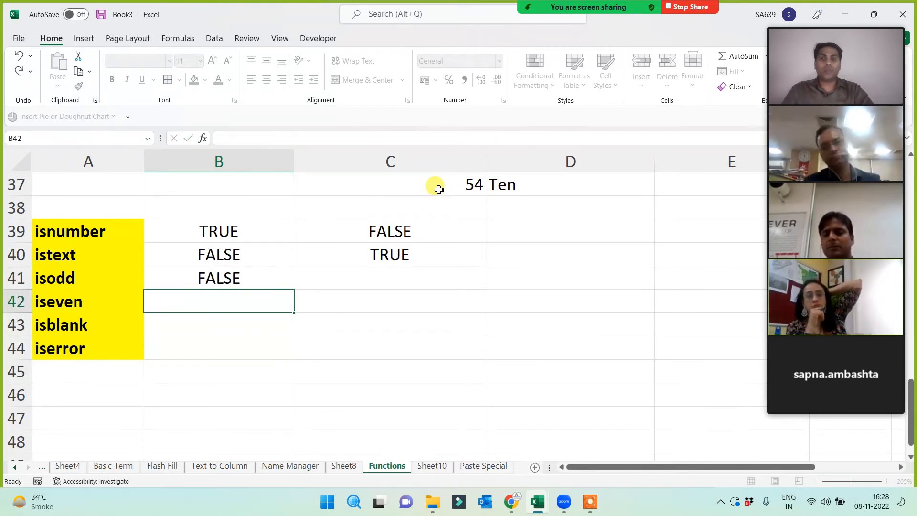
{"action": "left_click", "coordinate": [459, 183]}
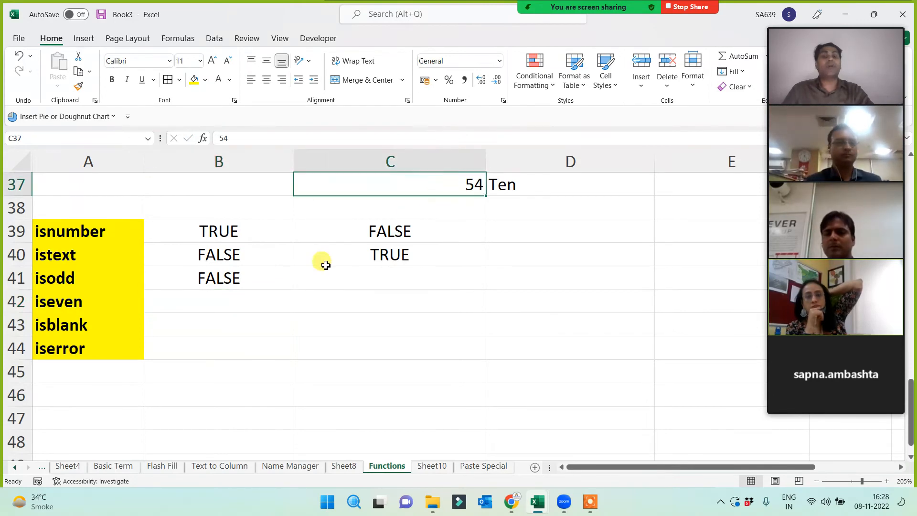
{"action": "left_click", "coordinate": [181, 278]}
- Enter =ISEVEN(C37) in B42, returning TRUE for 54
{"action": "left_click", "coordinate": [221, 307]}
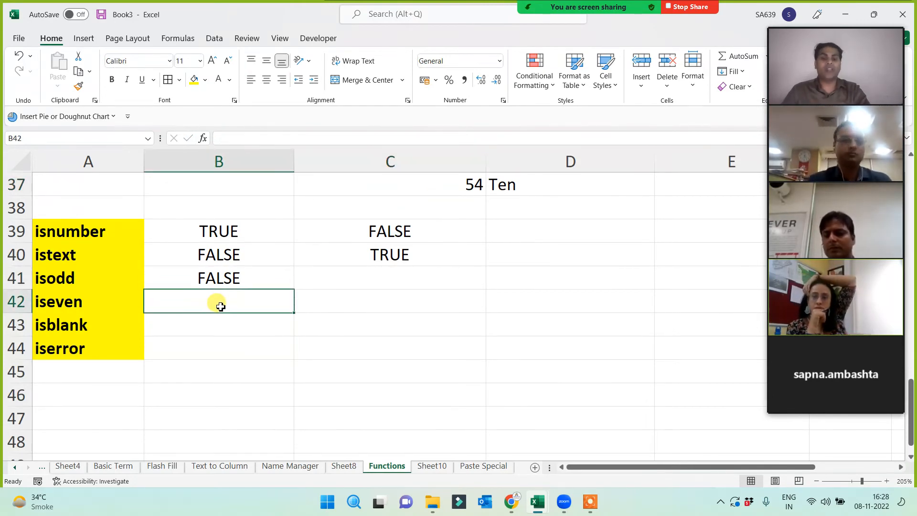
{"action": "type", "text": "=iseven("}
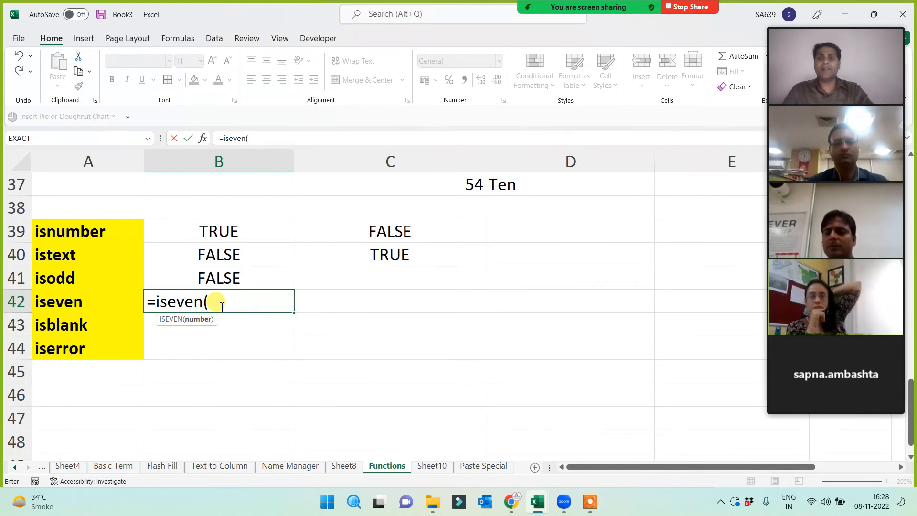
{"action": "left_click", "coordinate": [454, 195]}
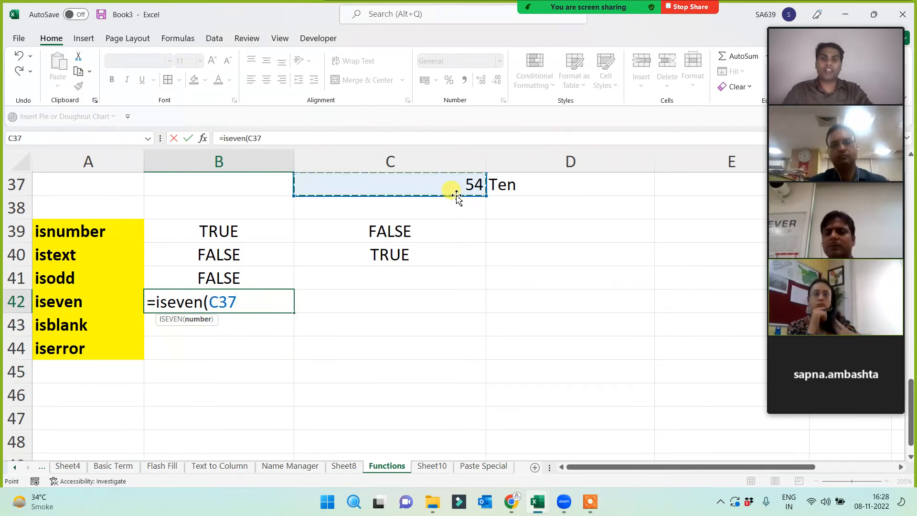
{"action": "type", "text": ")"}
{"action": "key", "text": "Return"}
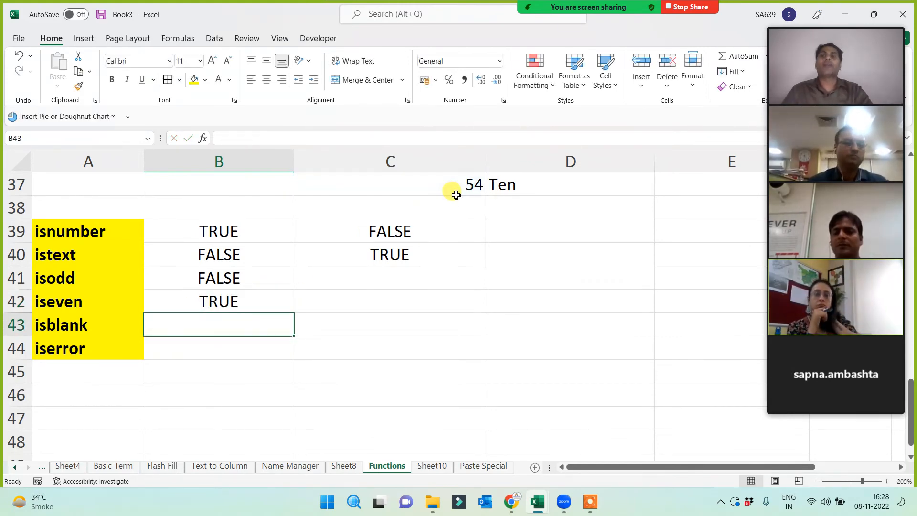
{"action": "left_click", "coordinate": [232, 299]}
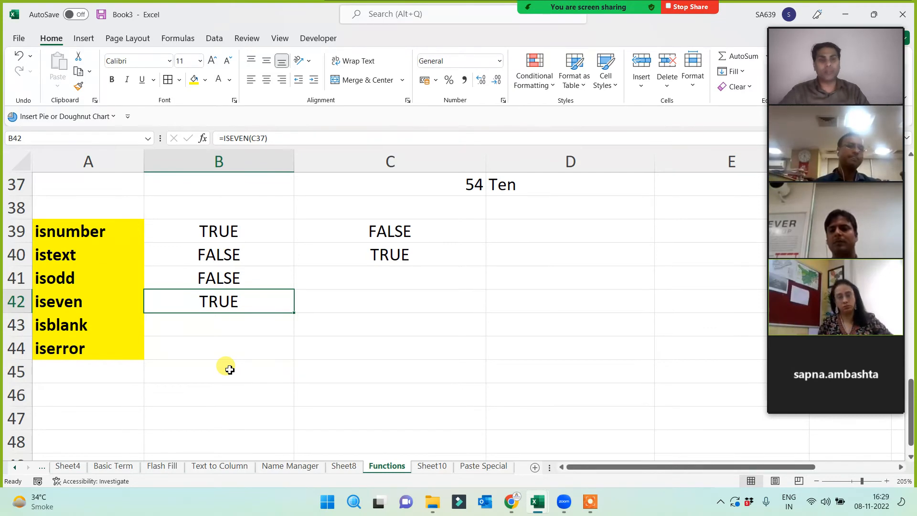
- Enter =ISBLANK(C37) in B43 and fill right to D43, giving FALSE, FALSE, TRUE for empty E37
{"action": "left_click", "coordinate": [215, 325]}
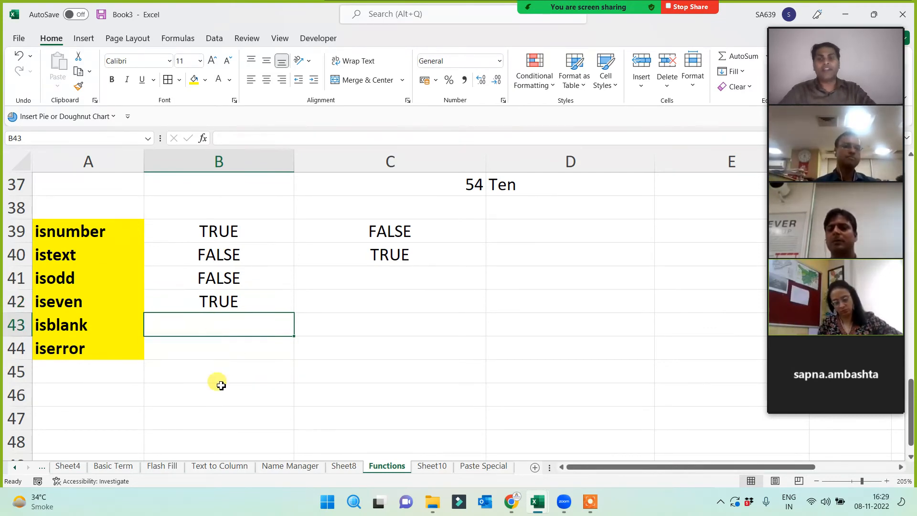
{"action": "type", "text": "=isb"}
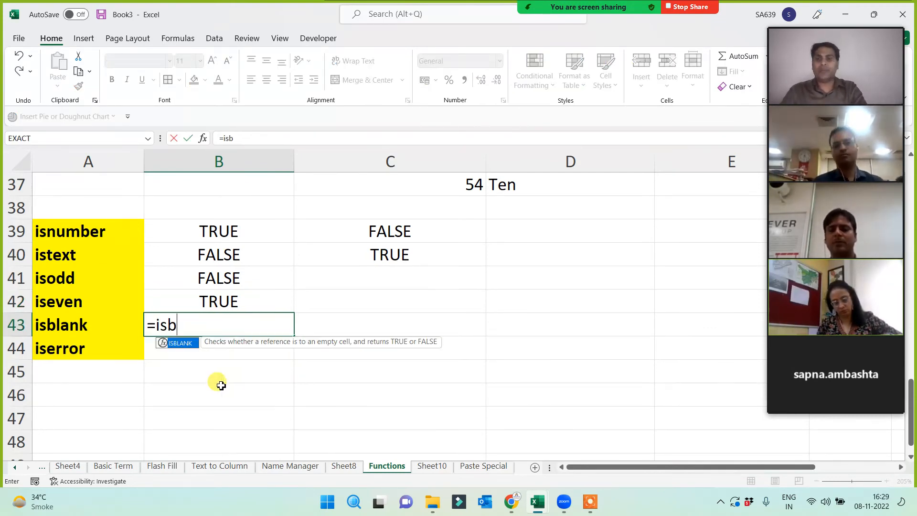
{"action": "key", "text": "Tab"}
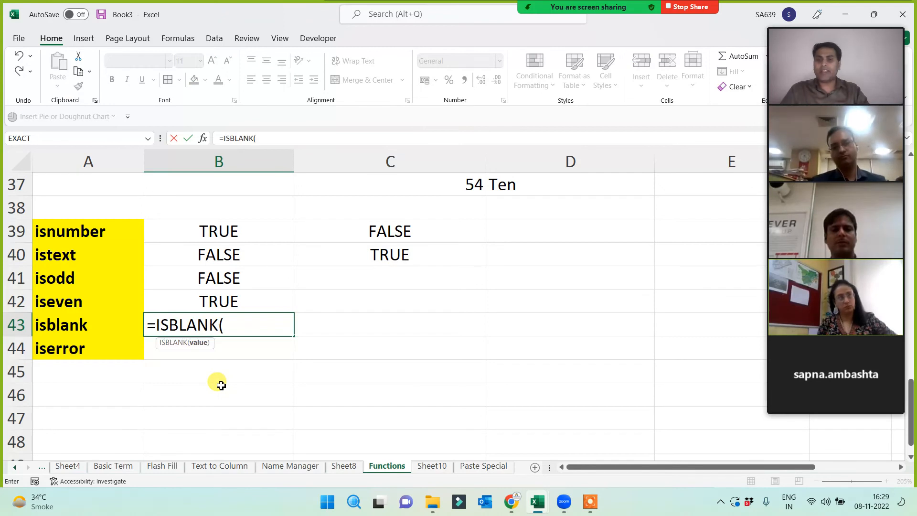
{"action": "left_click", "coordinate": [423, 182]}
{"action": "key", "text": "Return"}
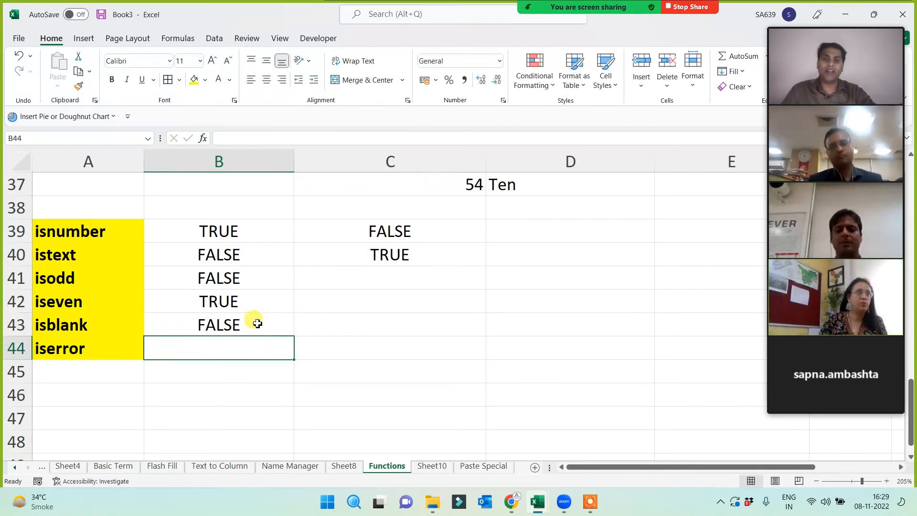
{"action": "left_click", "coordinate": [266, 332]}
{"action": "left_click_drag", "start_coordinate": [329, 336], "coordinate": [625, 326]}
{"action": "left_click", "coordinate": [673, 183]}
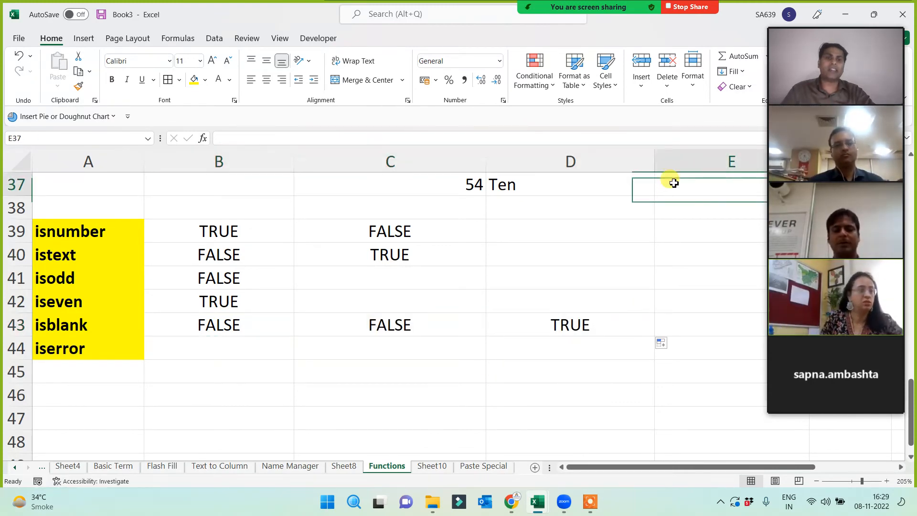
{"action": "left_click", "coordinate": [548, 325]}
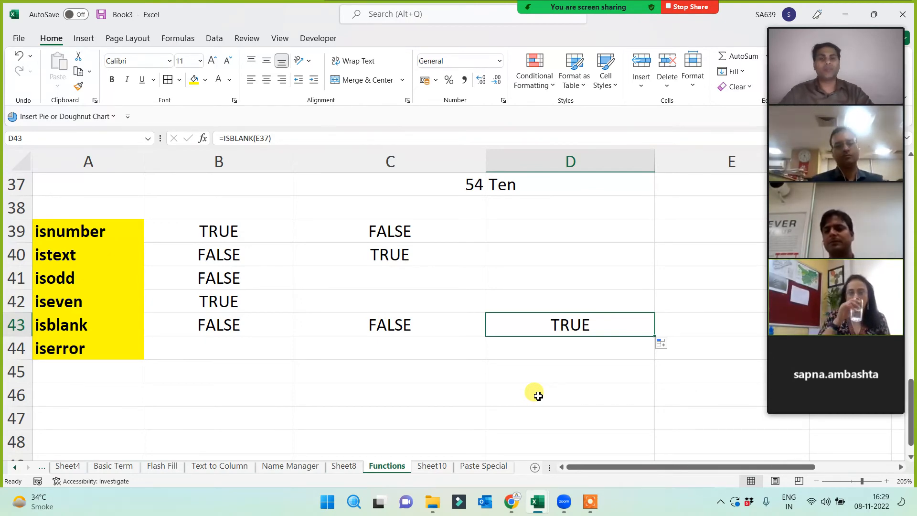
{"action": "left_click", "coordinate": [194, 347]}
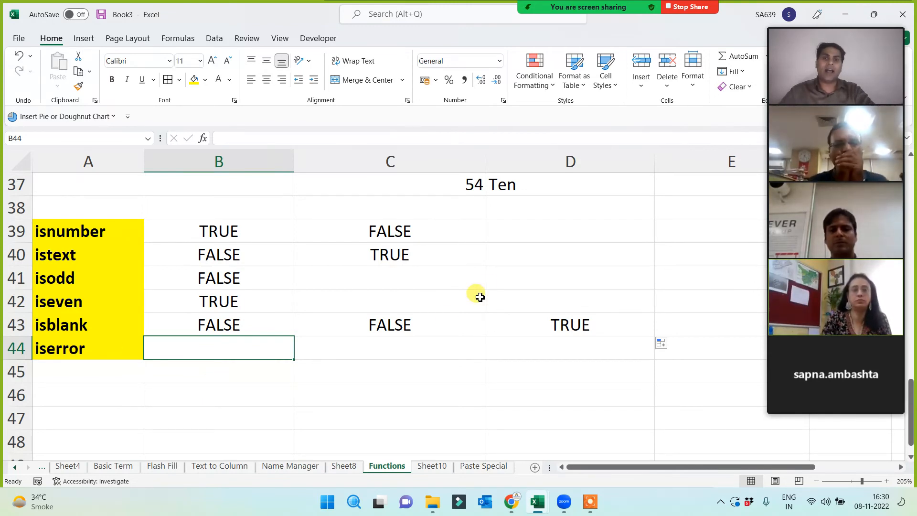
- Enter =ISODD(D37) in D40 so the text Ten produces a #VALUE! error
{"action": "left_click", "coordinate": [521, 264]}
{"action": "type", "text": "=is"}
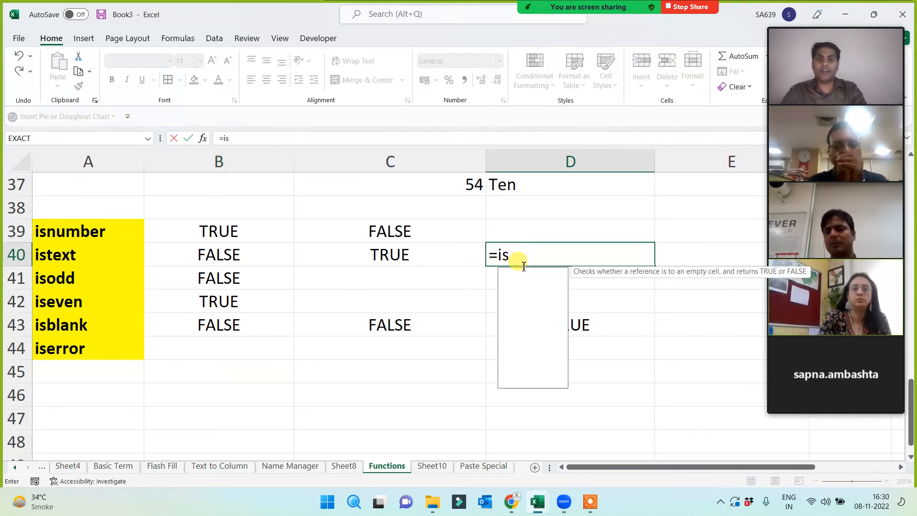
{"action": "type", "text": "odd("}
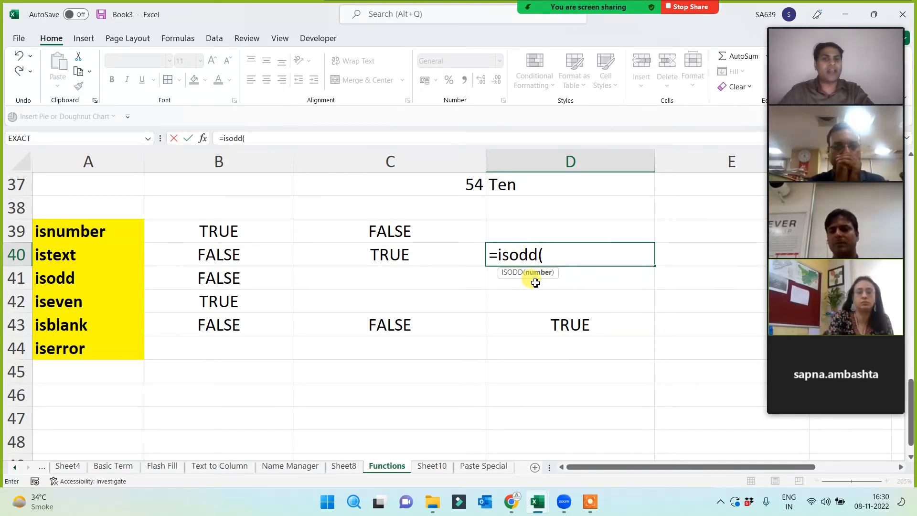
{"action": "left_click", "coordinate": [540, 192]}
{"action": "type", "text": ")"}
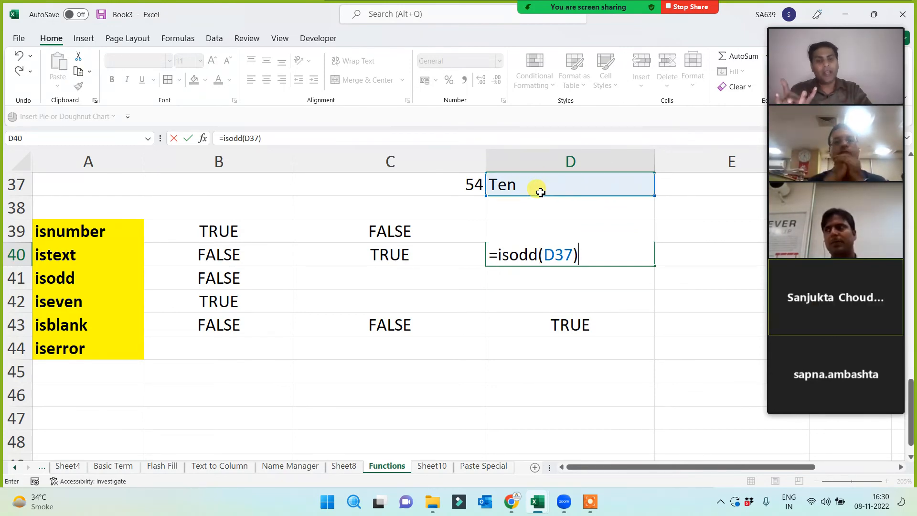
{"action": "key", "text": "Return"}
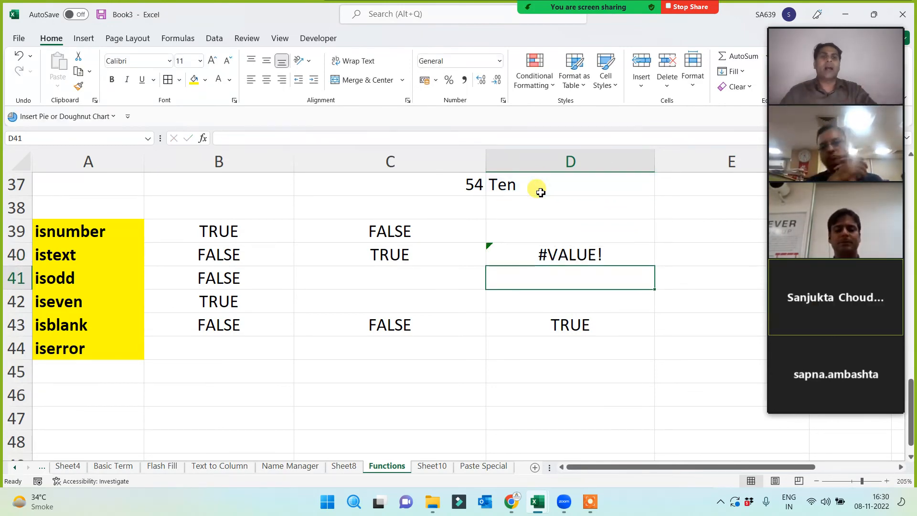
{"action": "left_click", "coordinate": [238, 351]}
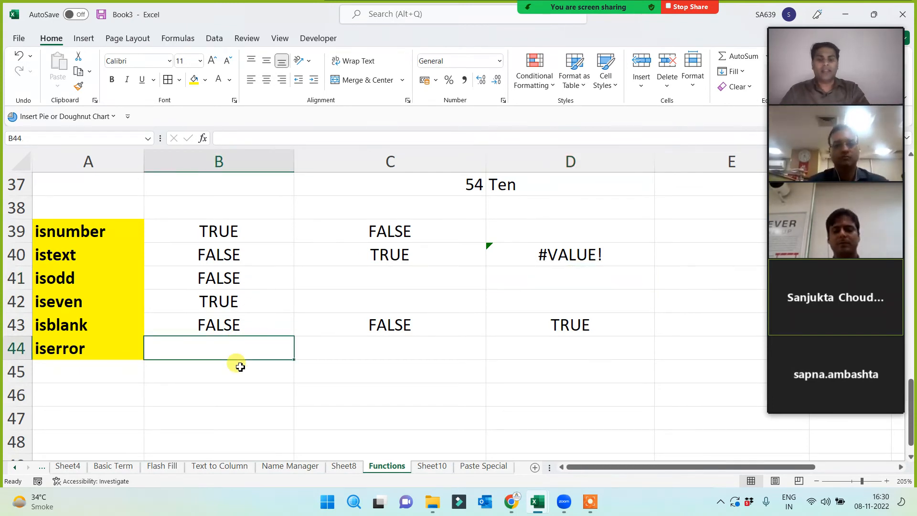
- Enter =ISERROR(D37) in B44, returning FALSE
{"action": "type", "text": "=is"}
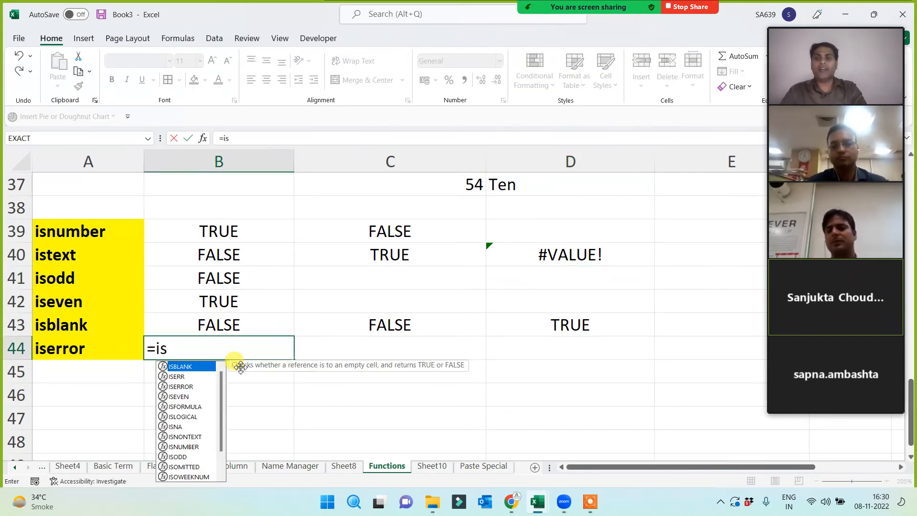
{"action": "type", "text": "e"}
{"action": "key", "text": "Down"}
{"action": "key", "text": "Tab"}
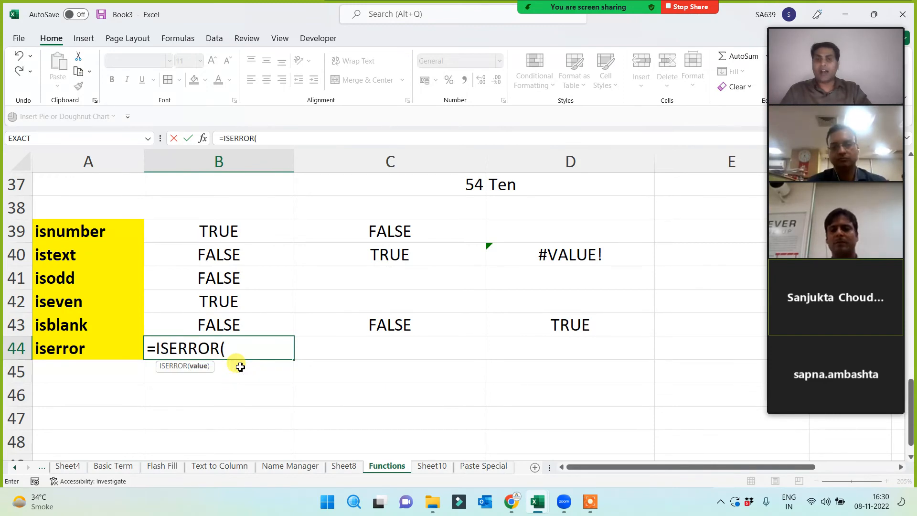
{"action": "left_click", "coordinate": [535, 189]}
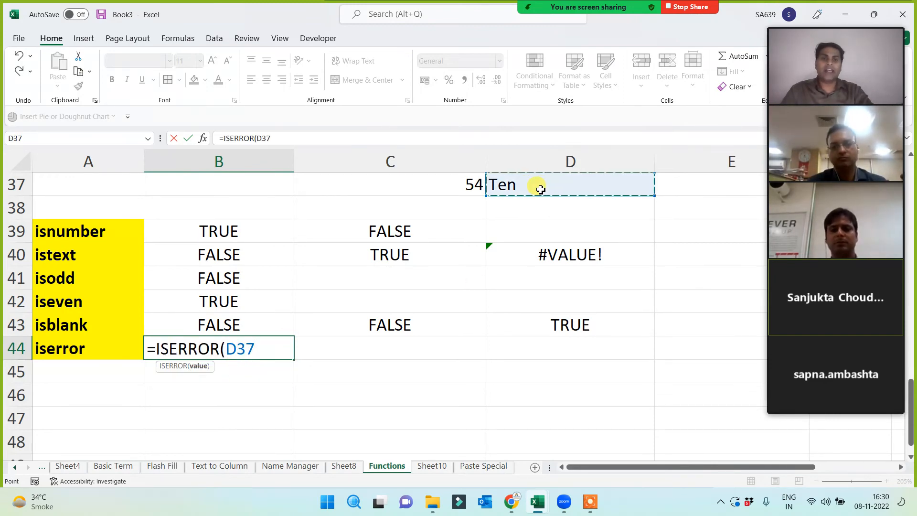
{"action": "type", "text": ")"}
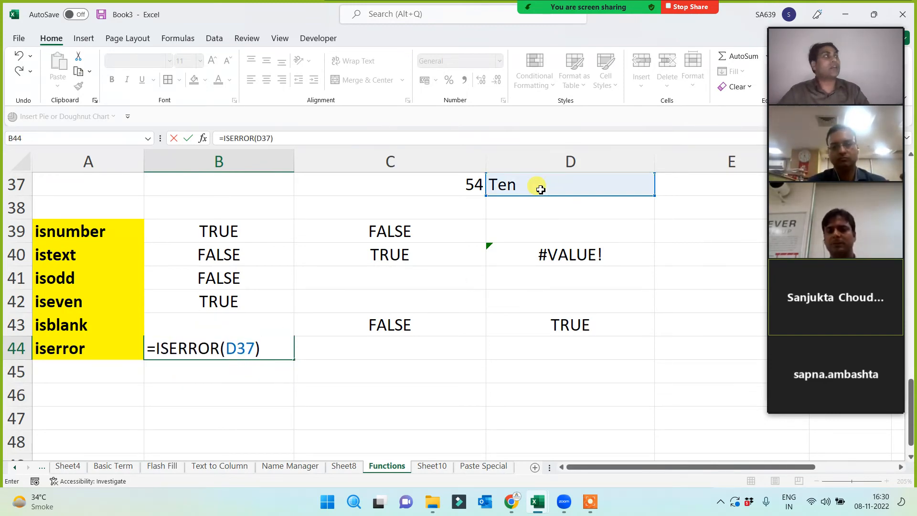
{"action": "key", "text": "Return"}
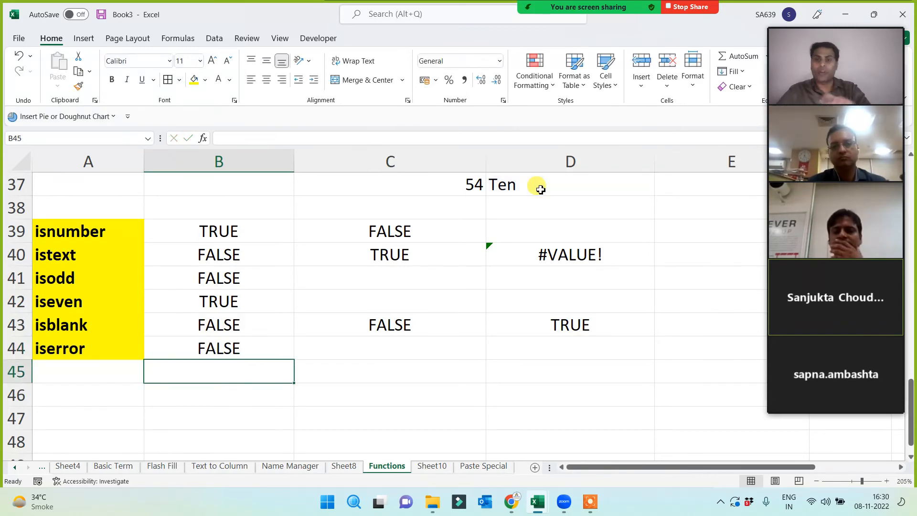
- Enter =ISERROR(D40) in C44, returning TRUE for the #VALUE! cell
{"action": "left_click", "coordinate": [393, 344]}
{"action": "type", "text": "="}
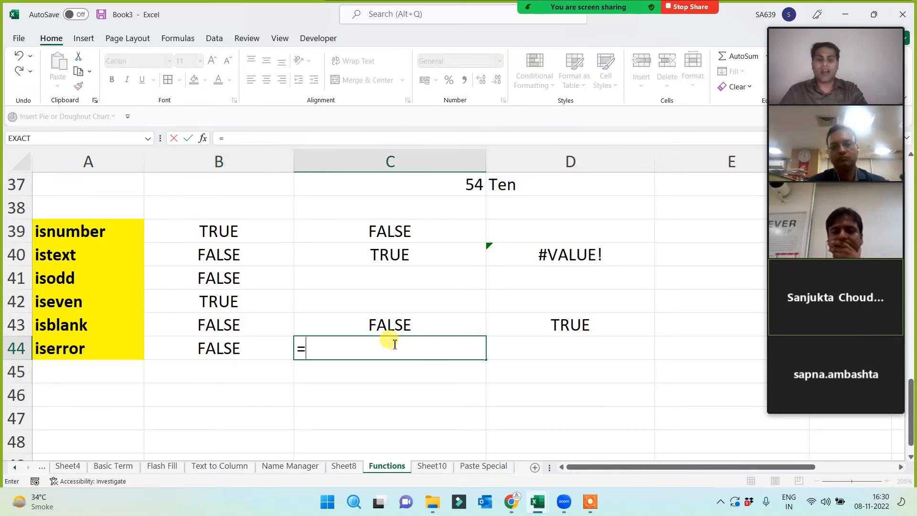
{"action": "type", "text": "ise"}
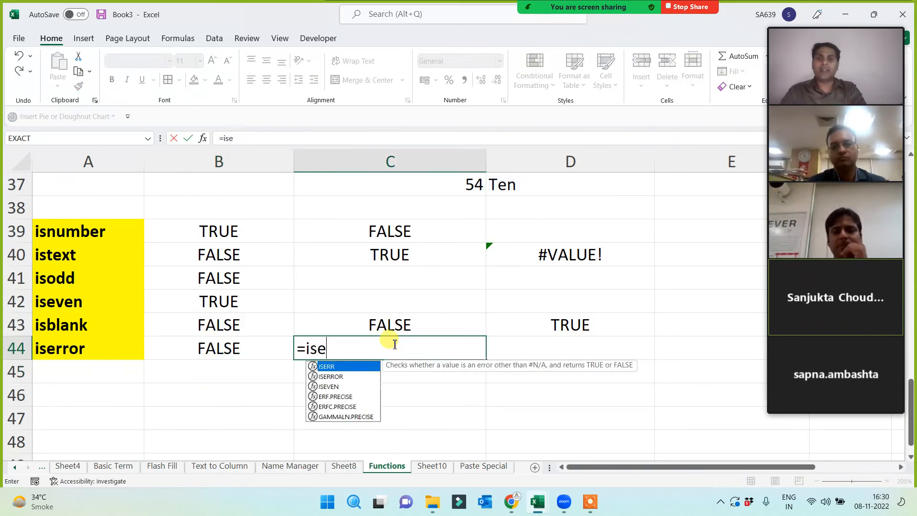
{"action": "key", "text": "Down"}
{"action": "key", "text": "Tab"}
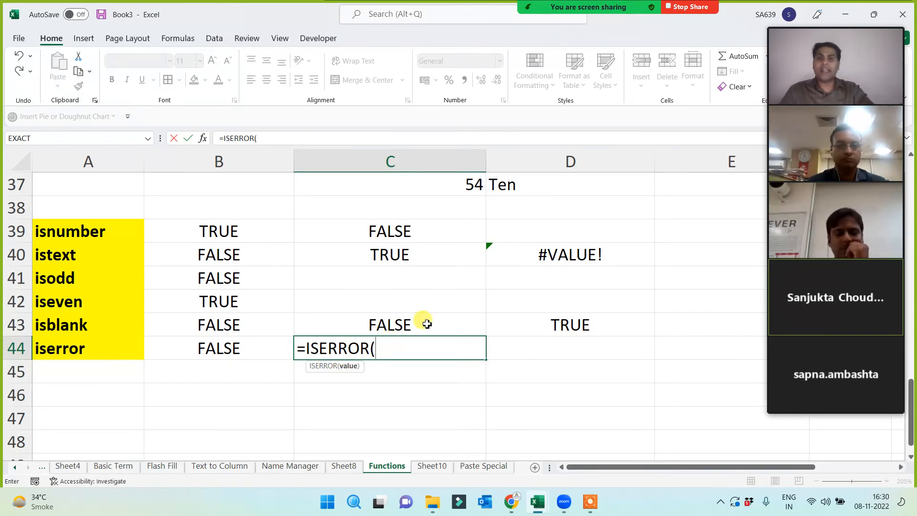
{"action": "left_click", "coordinate": [515, 260]}
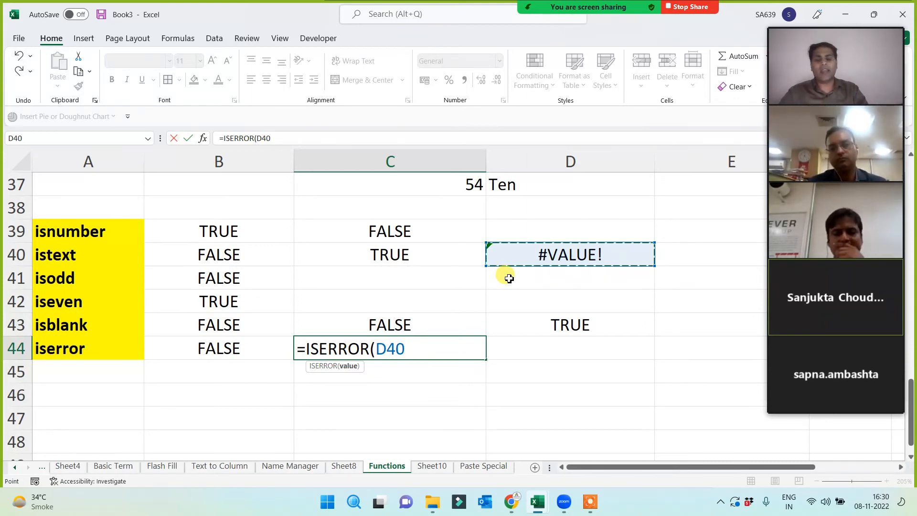
{"action": "type", "text": ")"}
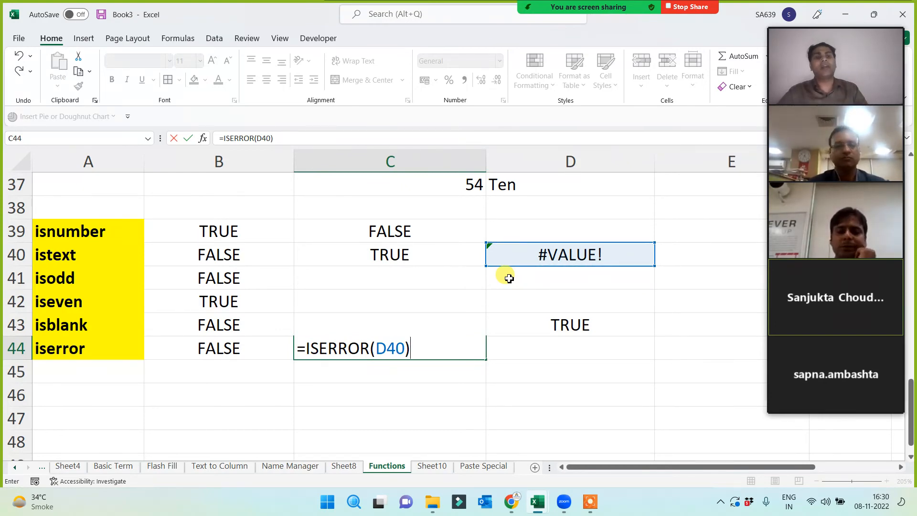
{"action": "key", "text": "Return"}
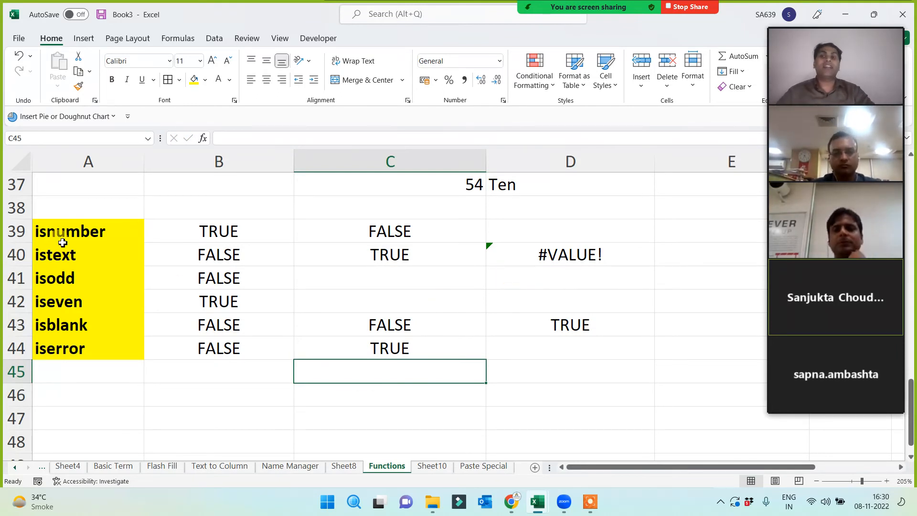
- Select the IS-function names and results, then fill C37 (54) with yellow
{"action": "left_click_drag", "start_coordinate": [61, 238], "coordinate": [72, 352]}
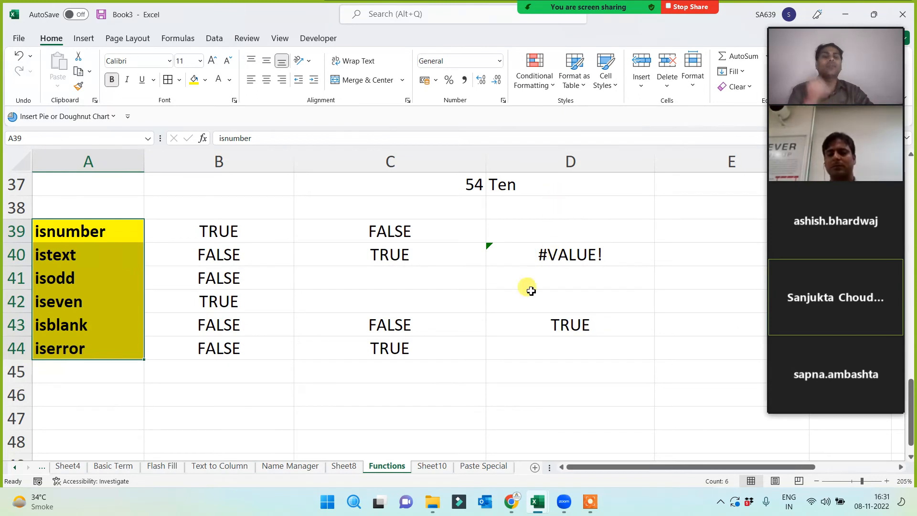
{"action": "left_click_drag", "start_coordinate": [236, 231], "coordinate": [221, 342]}
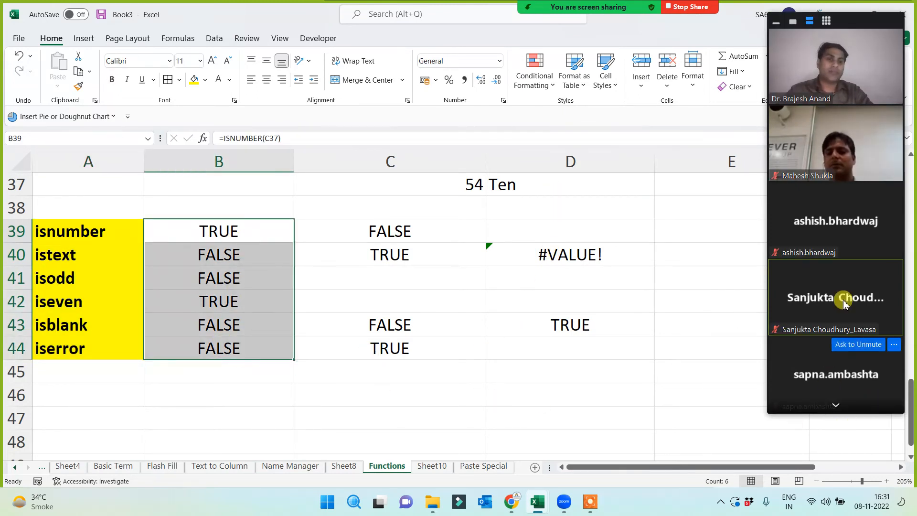
{"action": "left_click", "coordinate": [835, 406]}
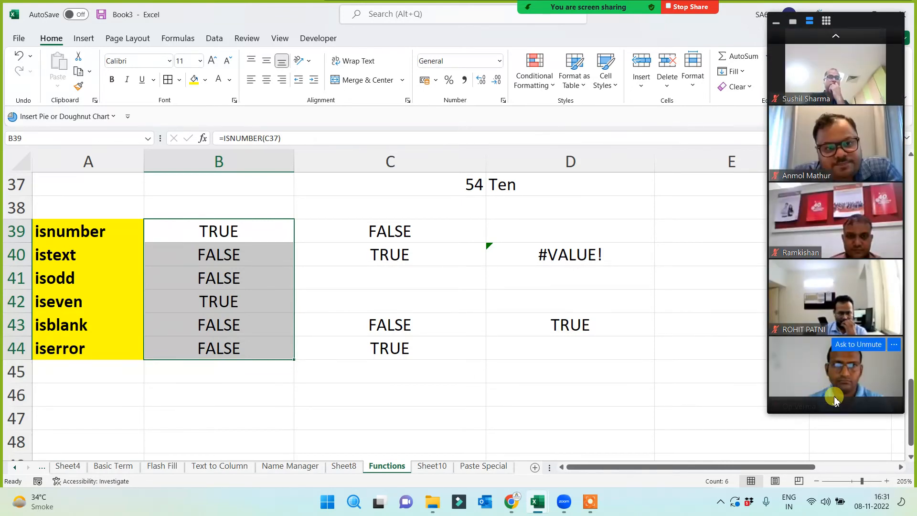
{"action": "left_click", "coordinate": [836, 406]}
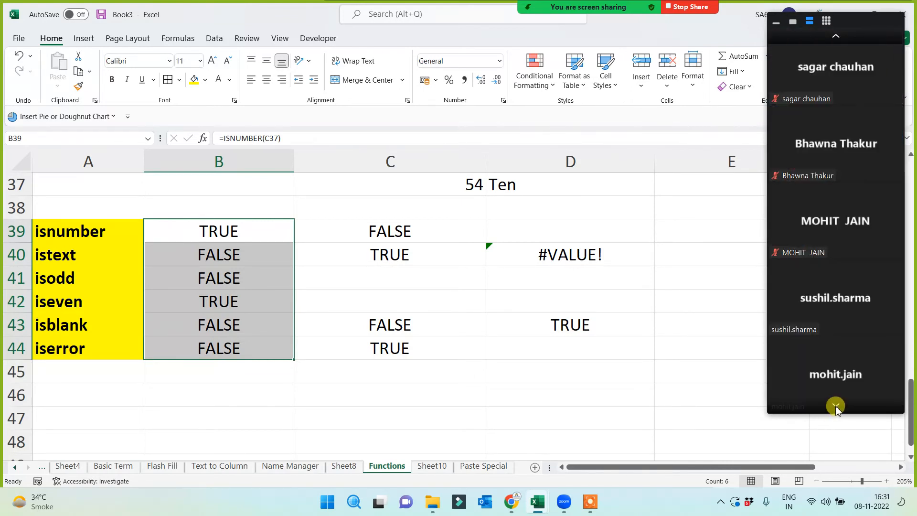
{"action": "left_click", "coordinate": [836, 40]}
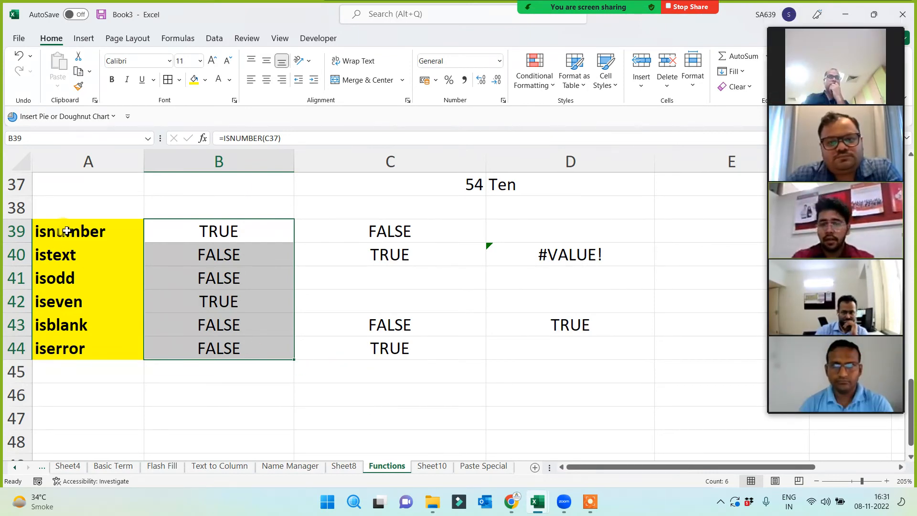
{"action": "left_click_drag", "start_coordinate": [67, 231], "coordinate": [49, 345]}
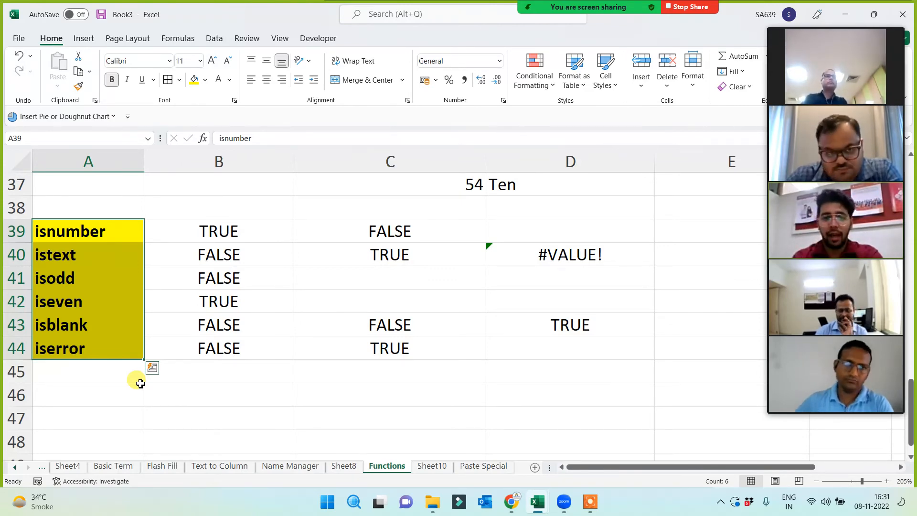
{"action": "left_click", "coordinate": [440, 183]}
{"action": "left_click", "coordinate": [193, 79]}
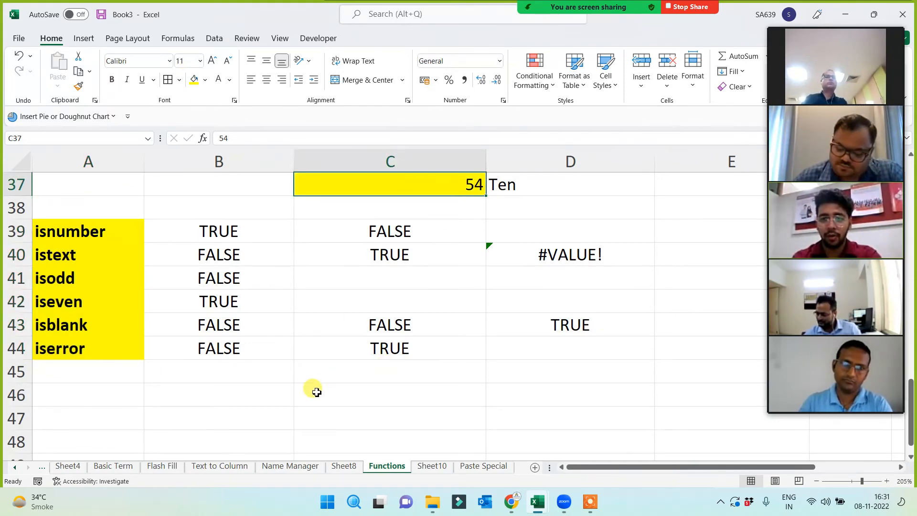
{"action": "left_click", "coordinate": [234, 238]}
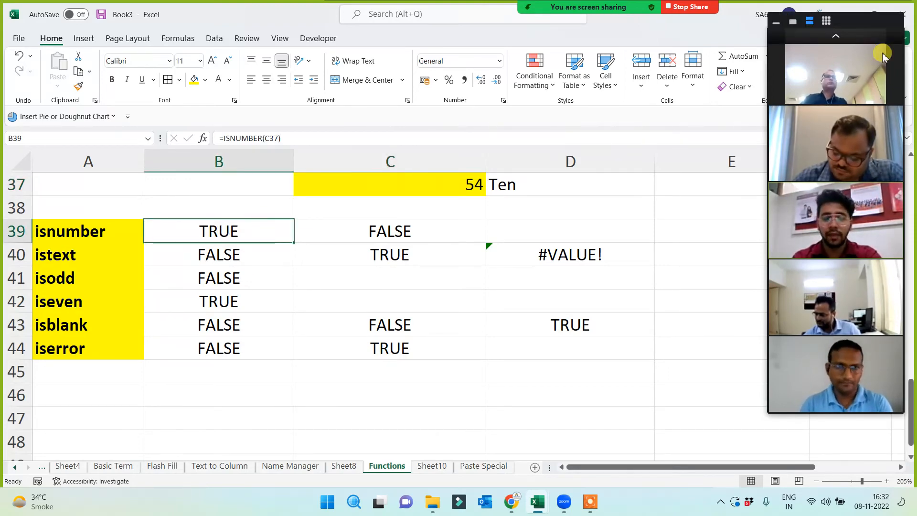
{"action": "left_click", "coordinate": [836, 37]}
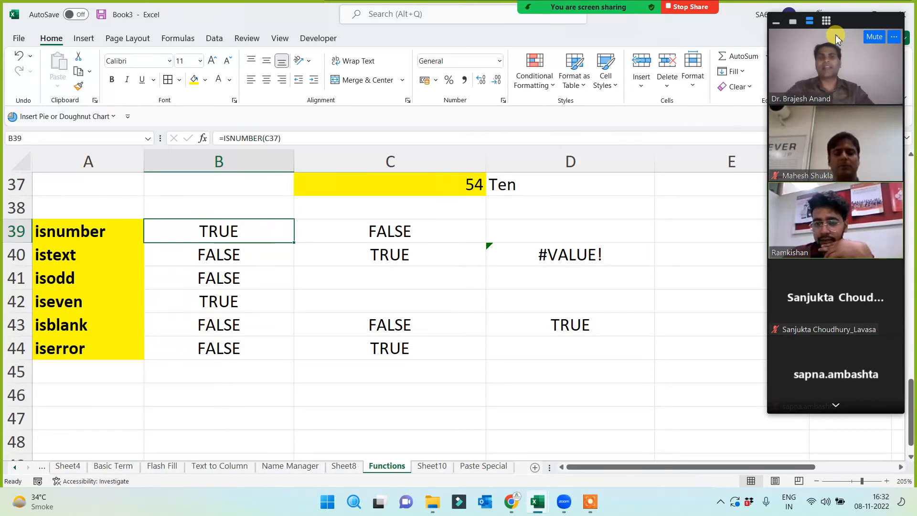
{"action": "left_click_drag", "start_coordinate": [109, 235], "coordinate": [102, 352]}
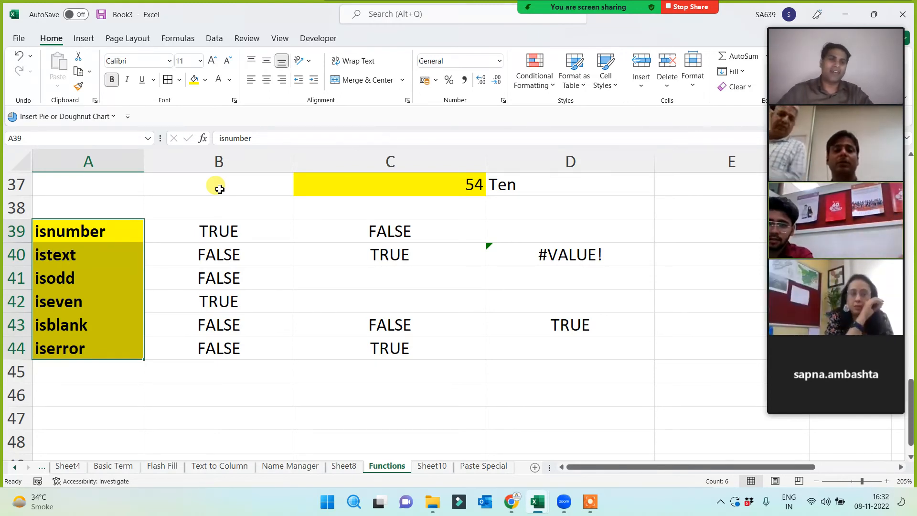
{"action": "mouse_move", "coordinate": [852, 167]}
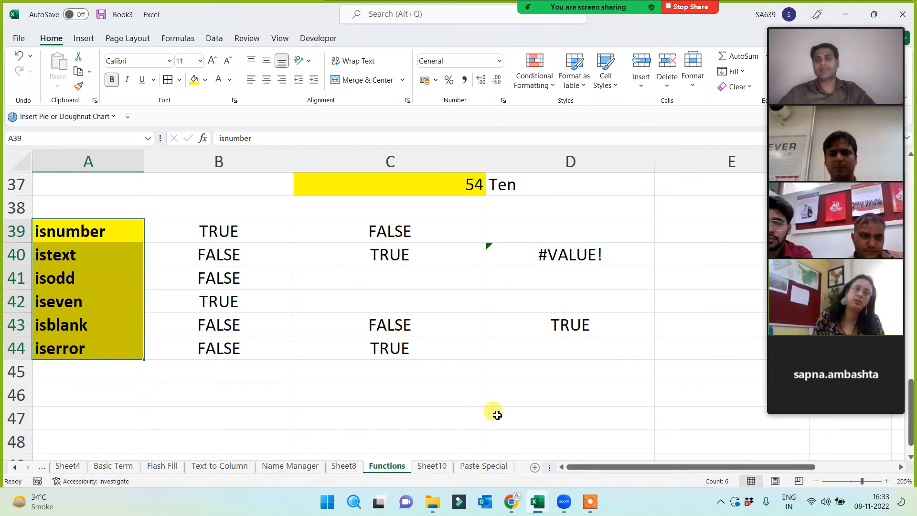
- Enter the text 'A, B, C, D' in cell C52 below the IS-function table
{"action": "left_click", "coordinate": [360, 414]}
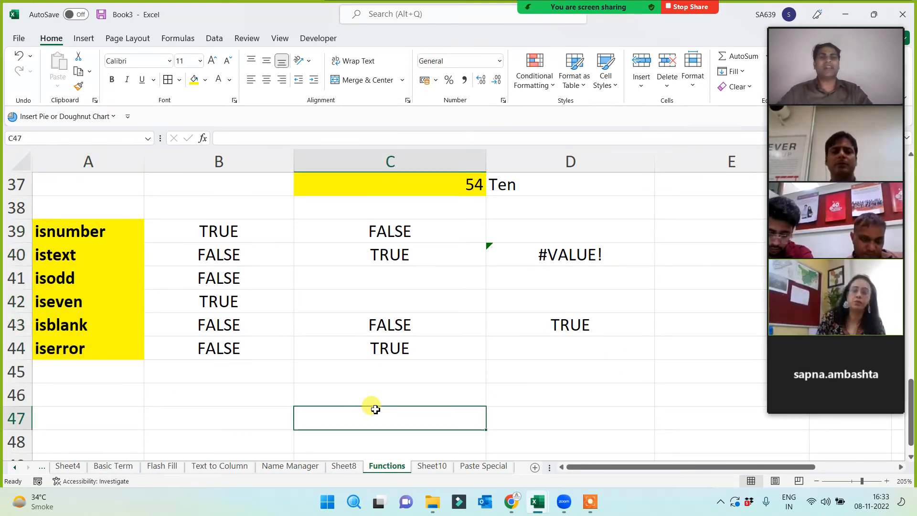
{"action": "scroll", "coordinate": [375, 404], "scroll_direction": "down", "scroll_amount": 4}
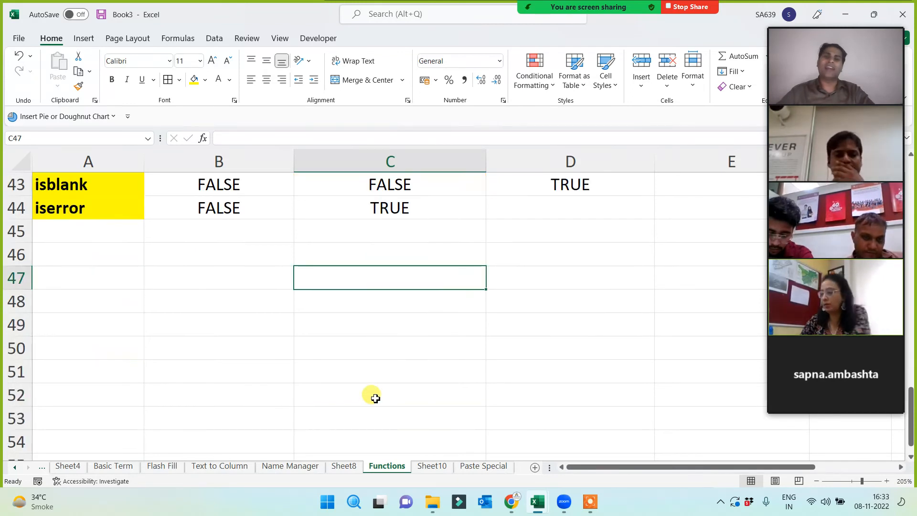
{"action": "left_click", "coordinate": [262, 251]}
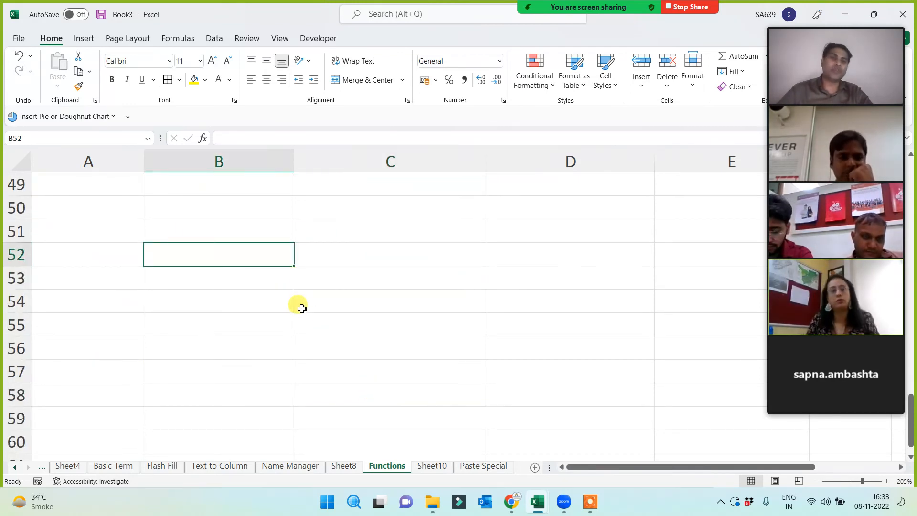
{"action": "left_click", "coordinate": [344, 261]}
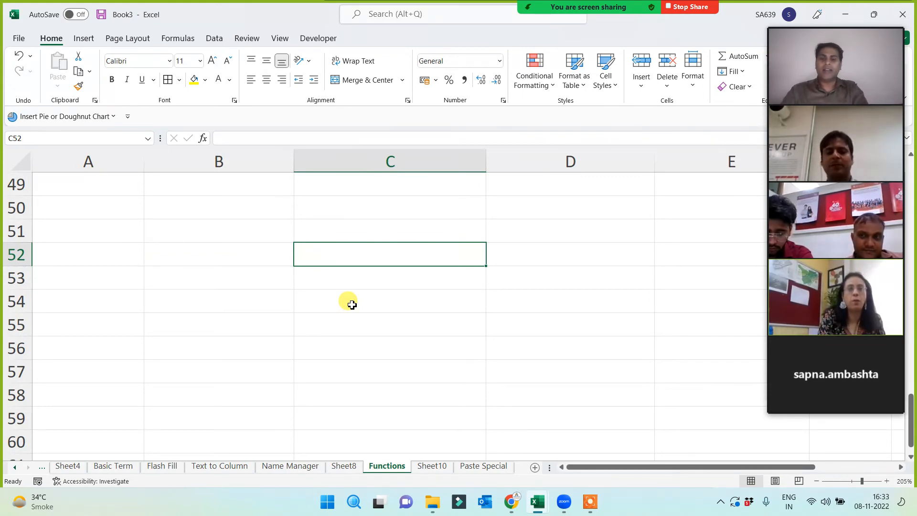
{"action": "type", "text": "A, B"}
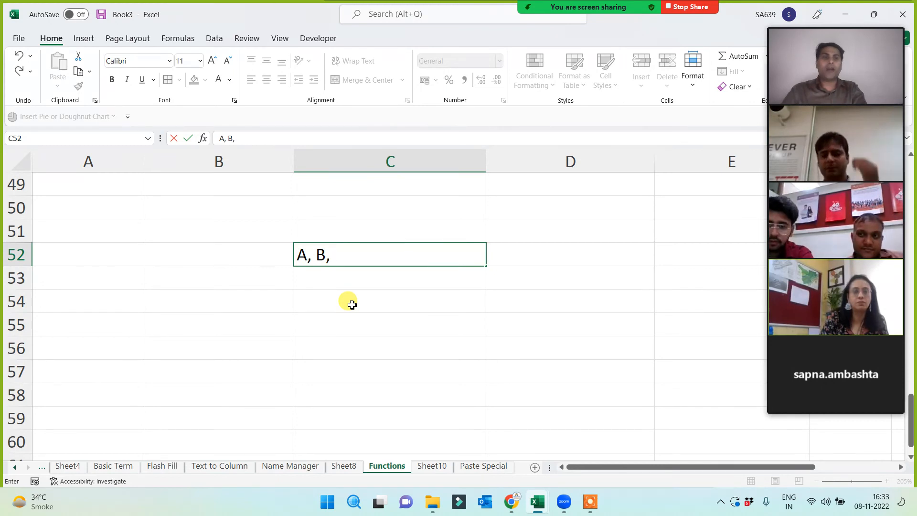
{"action": "type", "text": ", C, D"}
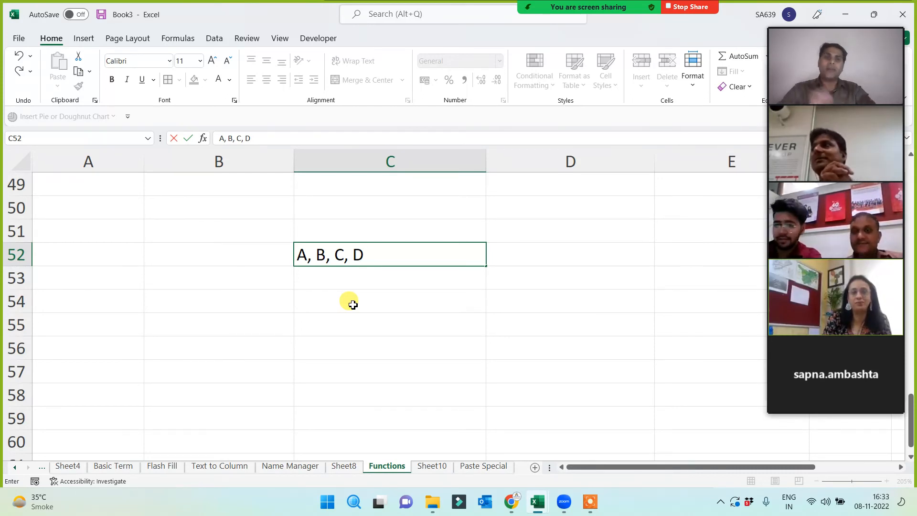
{"action": "left_click", "coordinate": [338, 316]}
{"action": "left_click", "coordinate": [340, 264]}
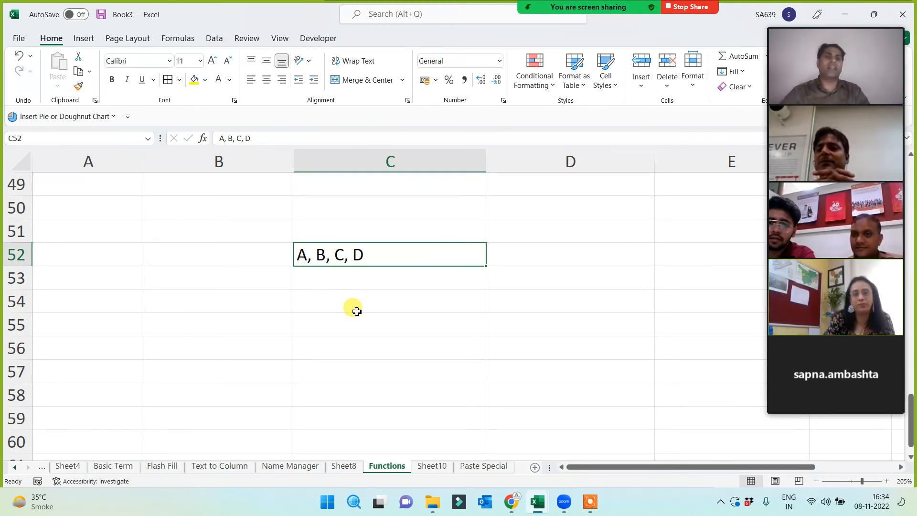
{"action": "scroll", "coordinate": [311, 344], "scroll_direction": "up", "scroll_amount": 4}
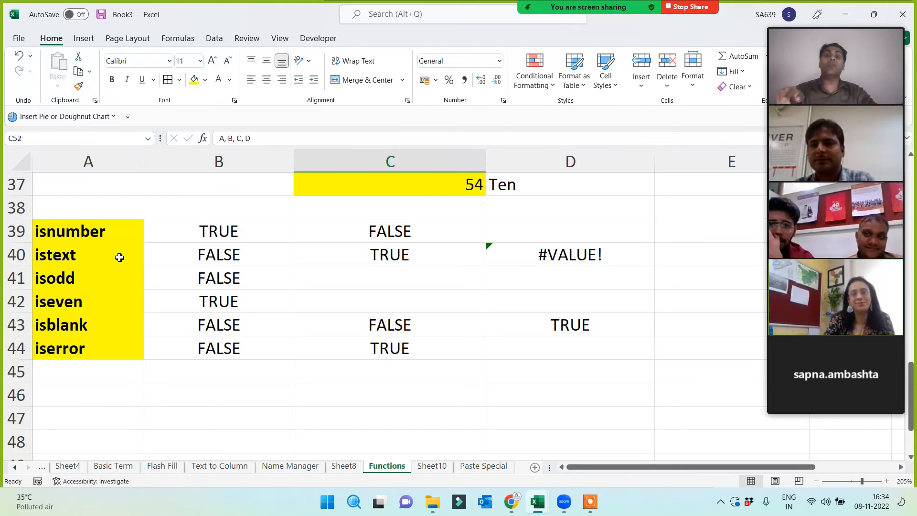
{"action": "left_click_drag", "start_coordinate": [106, 231], "coordinate": [112, 354]}
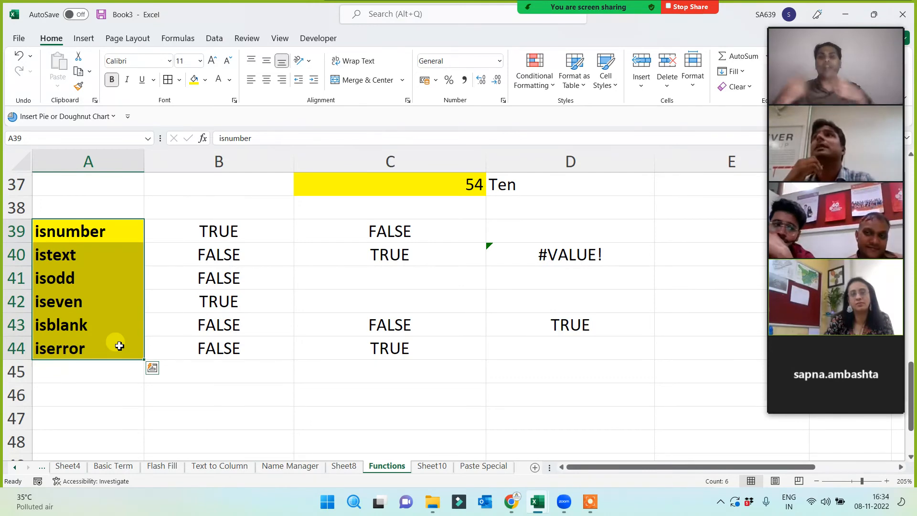
{"action": "left_click", "coordinate": [81, 254]}
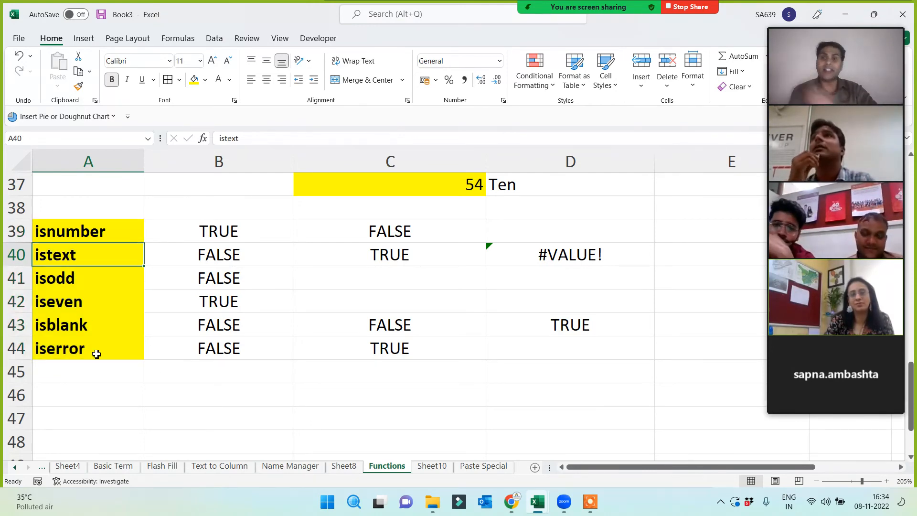
{"action": "scroll", "coordinate": [98, 352], "scroll_direction": "up", "scroll_amount": 4}
{"action": "left_click", "coordinate": [70, 254]}
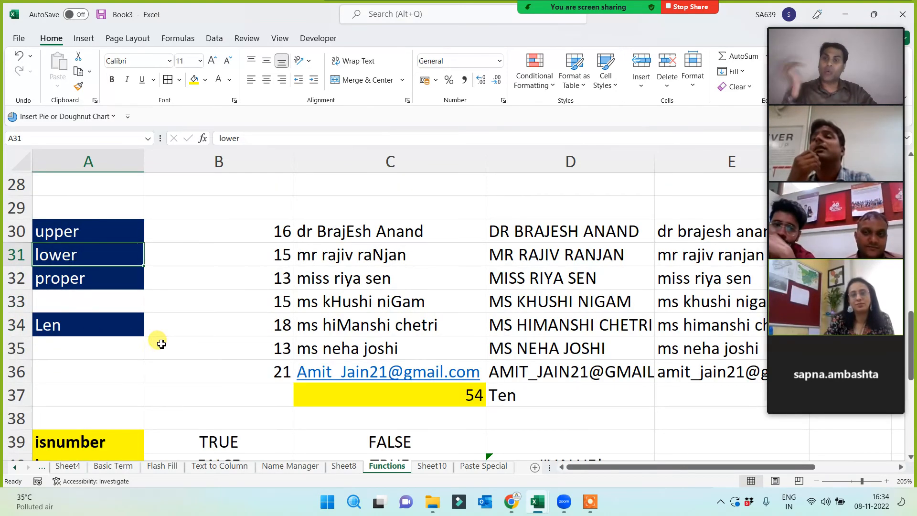
{"action": "scroll", "coordinate": [159, 342], "scroll_direction": "up", "scroll_amount": 2}
{"action": "left_click", "coordinate": [81, 232]}
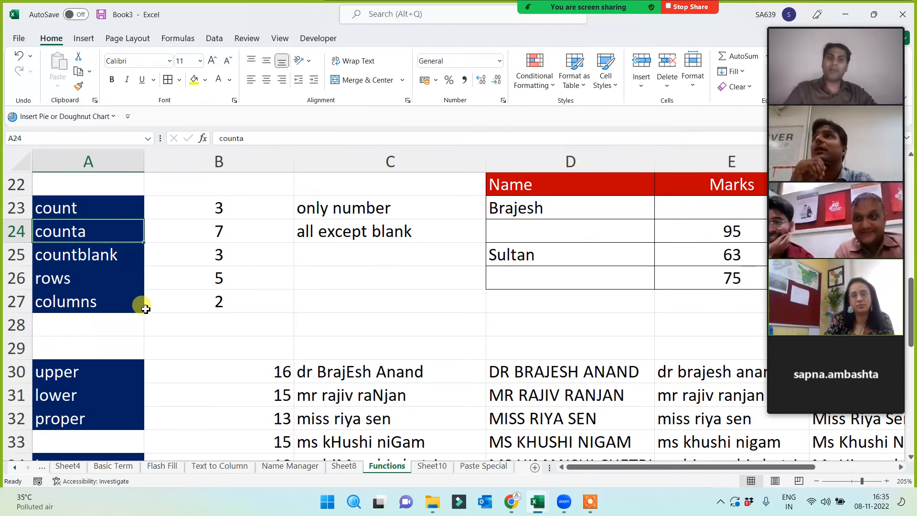
{"action": "left_click", "coordinate": [79, 261]}
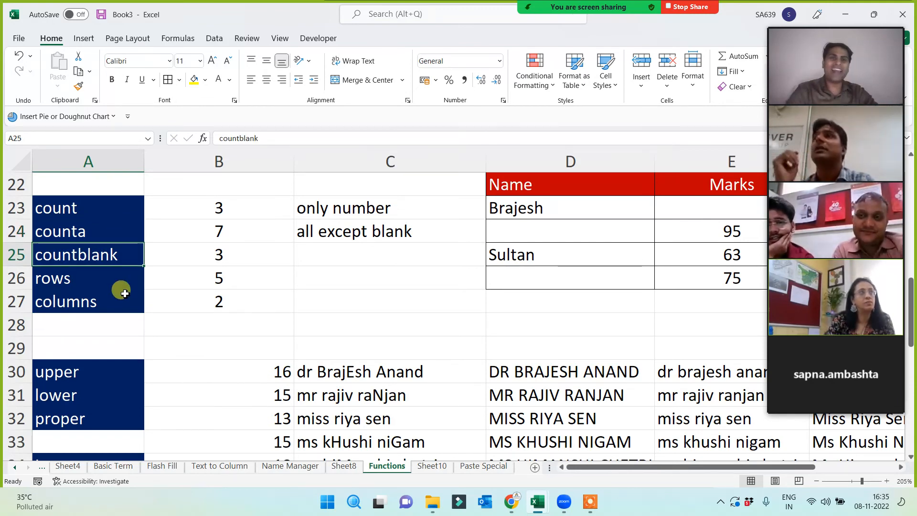
{"action": "scroll", "coordinate": [123, 293], "scroll_direction": "down", "scroll_amount": 4}
{"action": "left_click", "coordinate": [81, 353]}
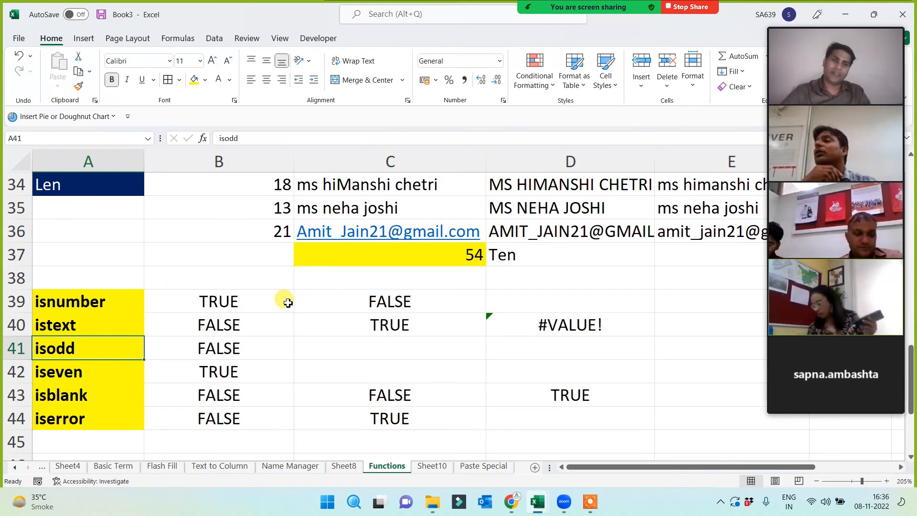
{"action": "mouse_move", "coordinate": [846, 312]}
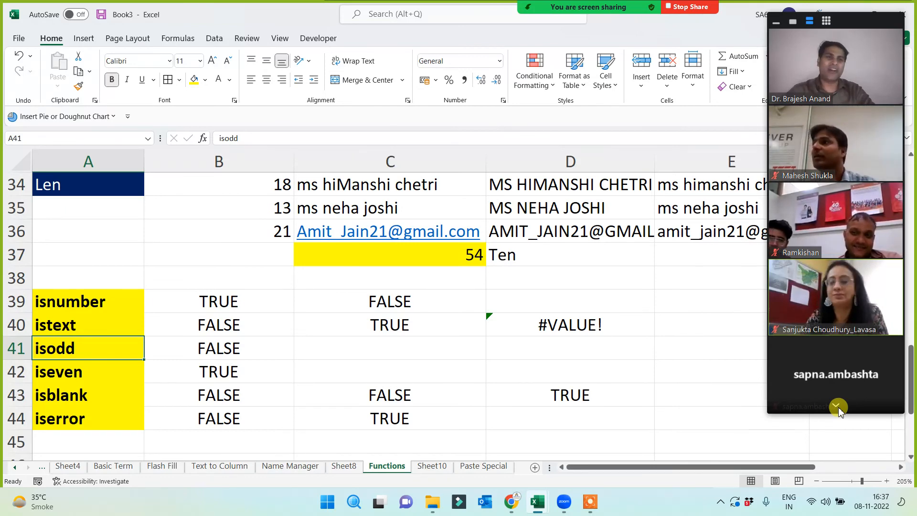
{"action": "scroll", "coordinate": [186, 363], "scroll_direction": "down", "scroll_amount": 1}
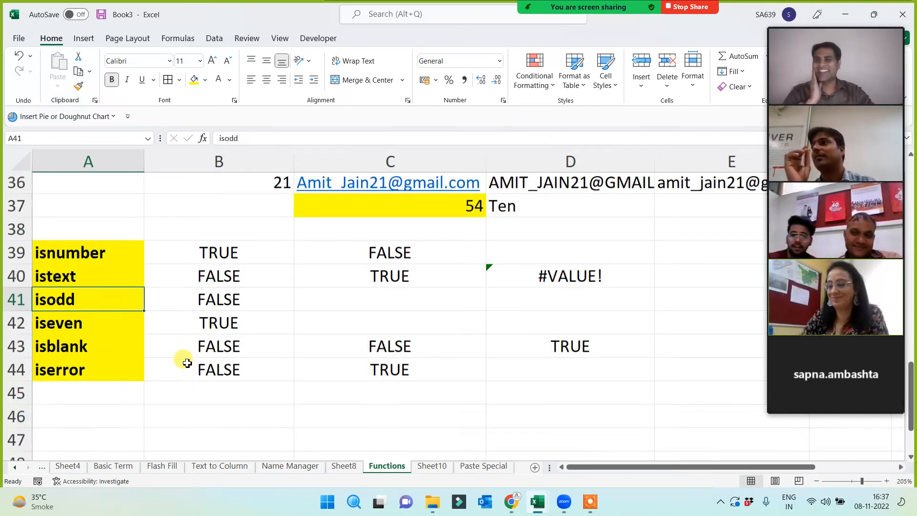
{"action": "scroll", "coordinate": [184, 360], "scroll_direction": "down", "scroll_amount": 2}
{"action": "scroll", "coordinate": [183, 363], "scroll_direction": "up", "scroll_amount": 3}
{"action": "key", "text": "Up"}
{"action": "key", "text": "Up"}
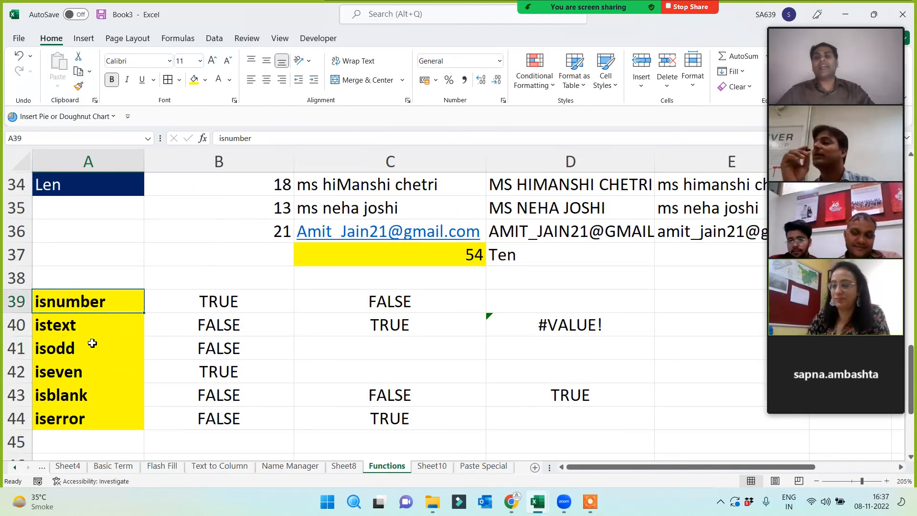
{"action": "left_click", "coordinate": [90, 409], "text": "shift"}
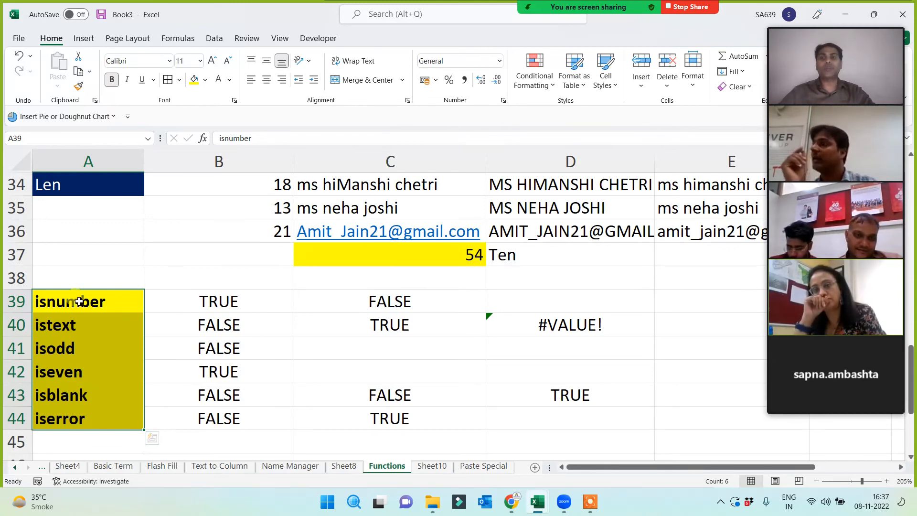
{"action": "left_click_drag", "start_coordinate": [71, 304], "coordinate": [78, 420]}
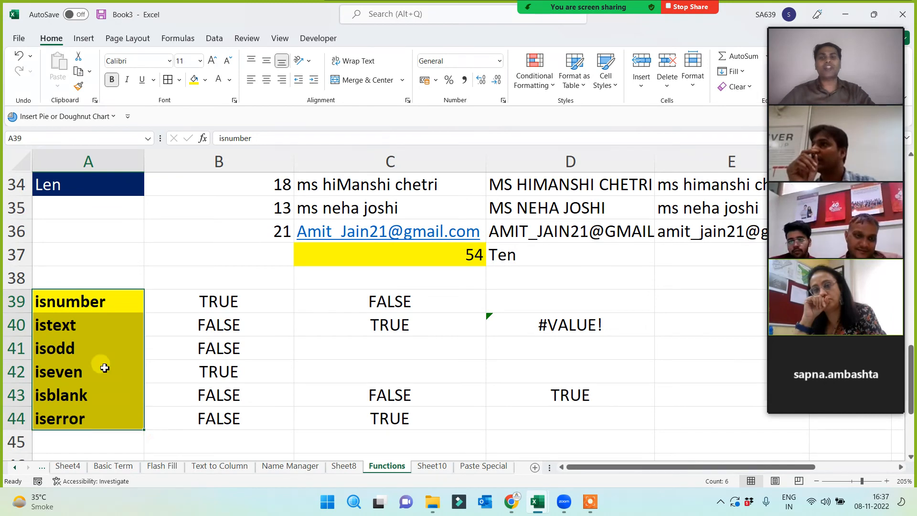
{"action": "left_click", "coordinate": [105, 230]}
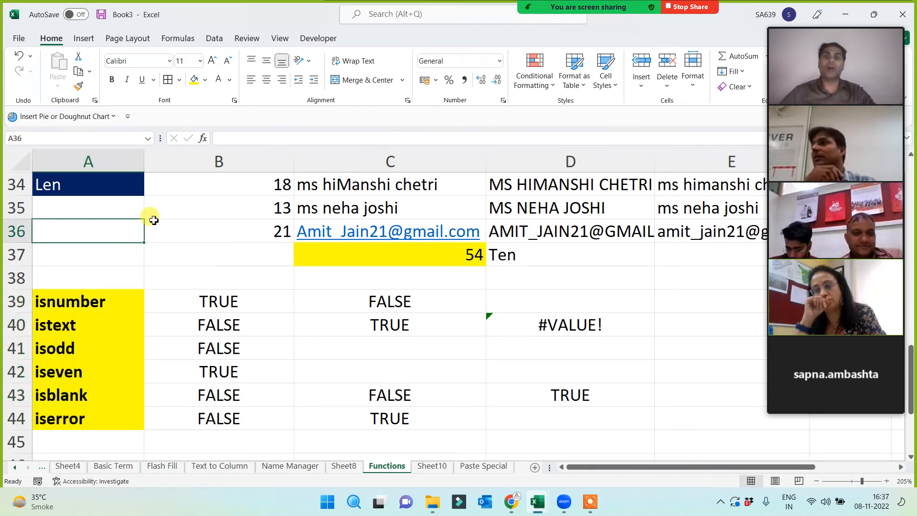
{"action": "left_click", "coordinate": [89, 161]}
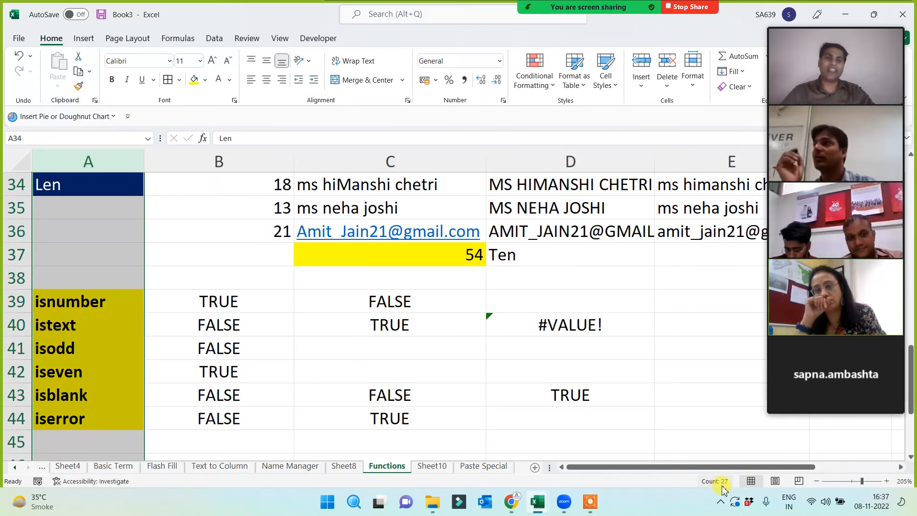
{"action": "left_click", "coordinate": [641, 401]}
{"action": "scroll", "coordinate": [92, 354], "scroll_direction": "down", "scroll_amount": 1}
{"action": "scroll", "coordinate": [92, 355], "scroll_direction": "down", "scroll_amount": 3}
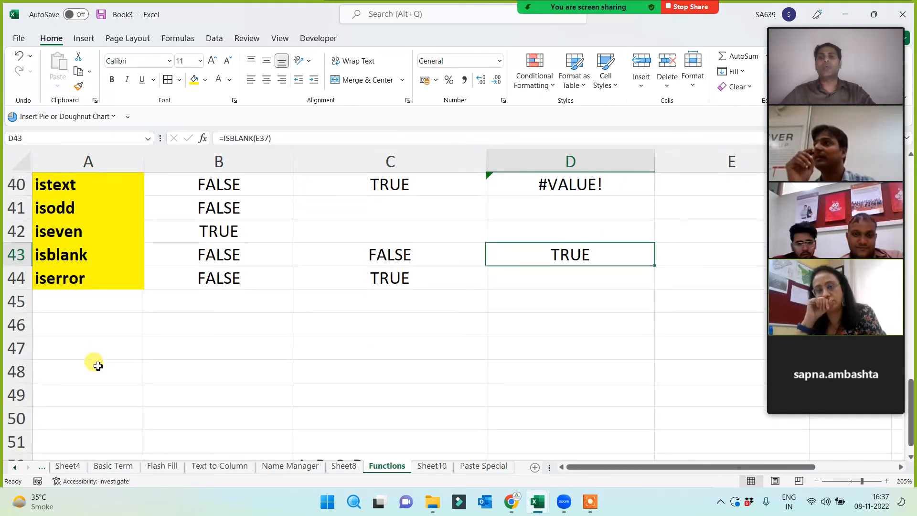
{"action": "scroll", "coordinate": [206, 339], "scroll_direction": "up", "scroll_amount": 4}
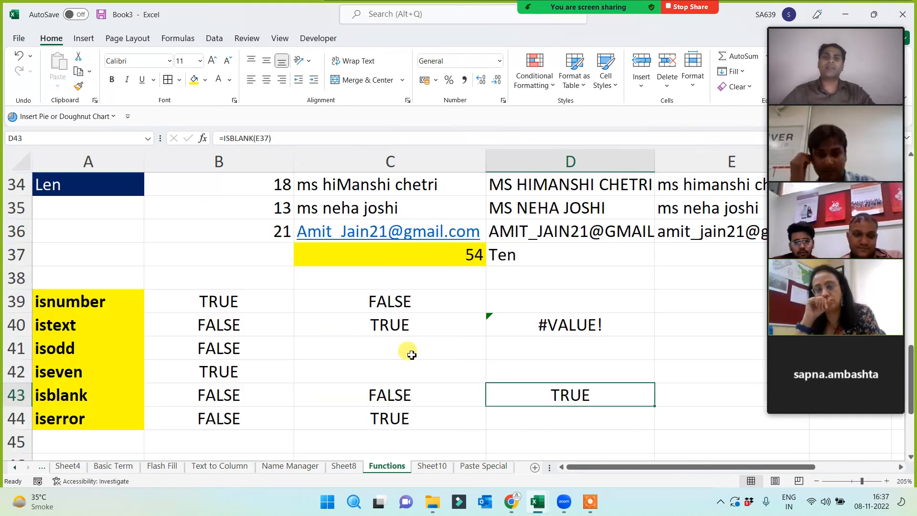
- Copy the six names in C30:C35 and paste them into C48:C53
{"action": "scroll", "coordinate": [423, 323], "scroll_direction": "up", "scroll_amount": 1}
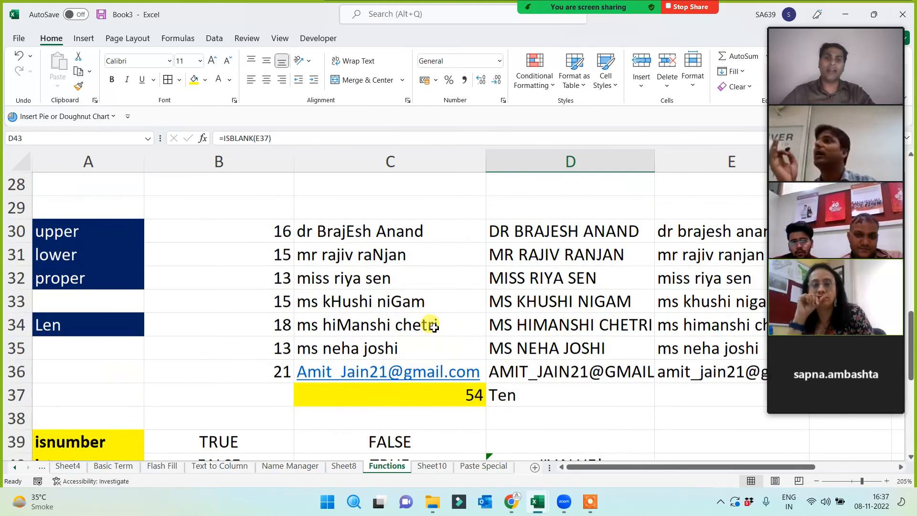
{"action": "left_click_drag", "start_coordinate": [368, 232], "coordinate": [363, 348]}
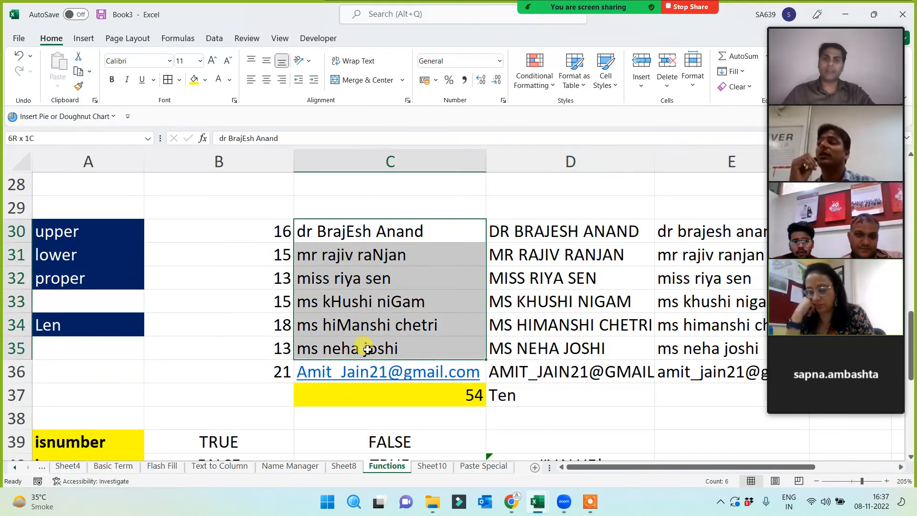
{"action": "key", "text": "ctrl+c"}
{"action": "scroll", "coordinate": [280, 407], "scroll_direction": "down", "scroll_amount": 6}
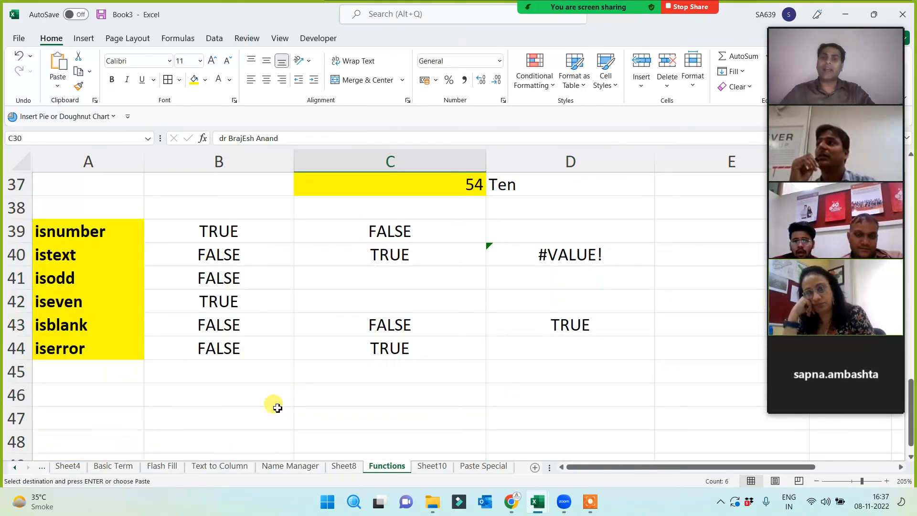
{"action": "left_click", "coordinate": [329, 239]}
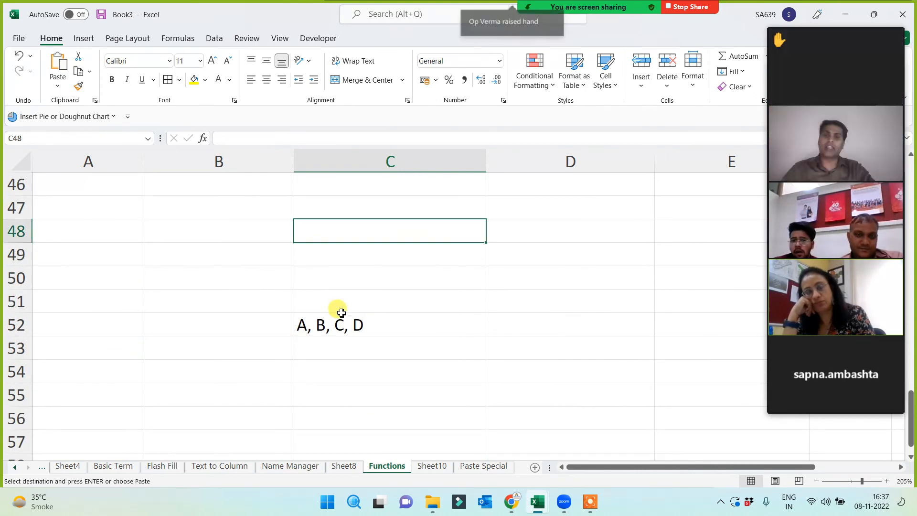
{"action": "key", "text": "ctrl+v"}
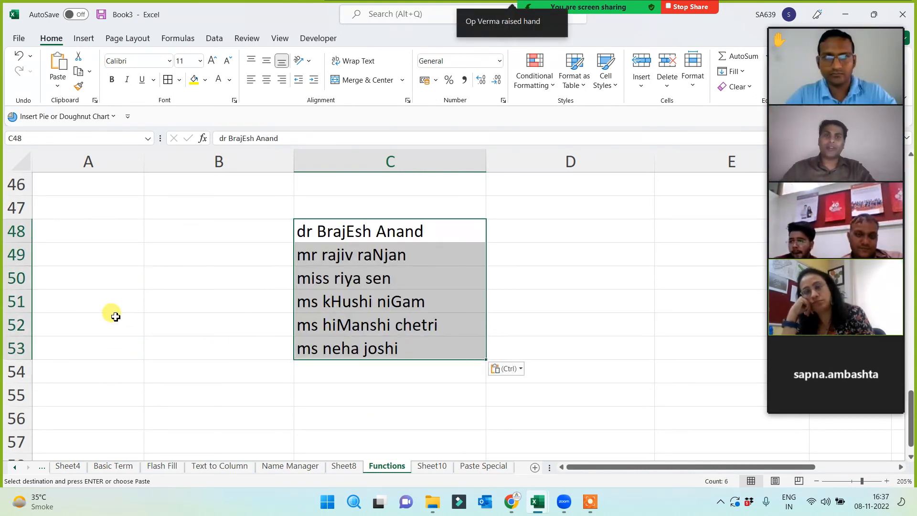
{"action": "mouse_move", "coordinate": [834, 57]}
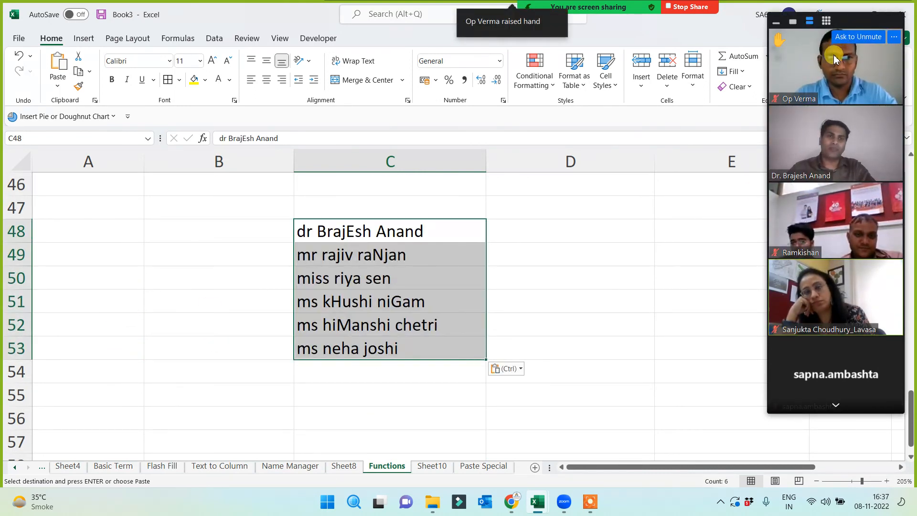
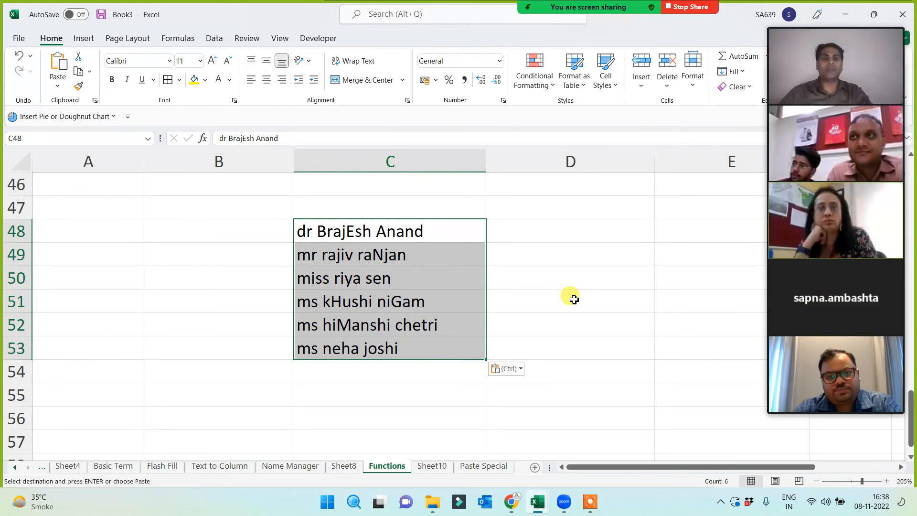
- Add stray spaces to the names in C51, C50 and C49, including leading spaces in C49
{"action": "left_click", "coordinate": [180, 286]}
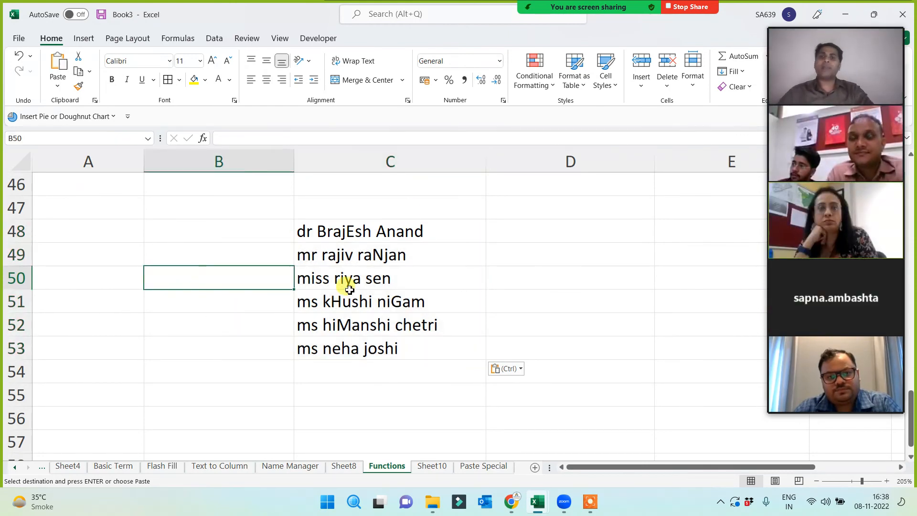
{"action": "left_click_drag", "start_coordinate": [402, 223], "coordinate": [397, 347]}
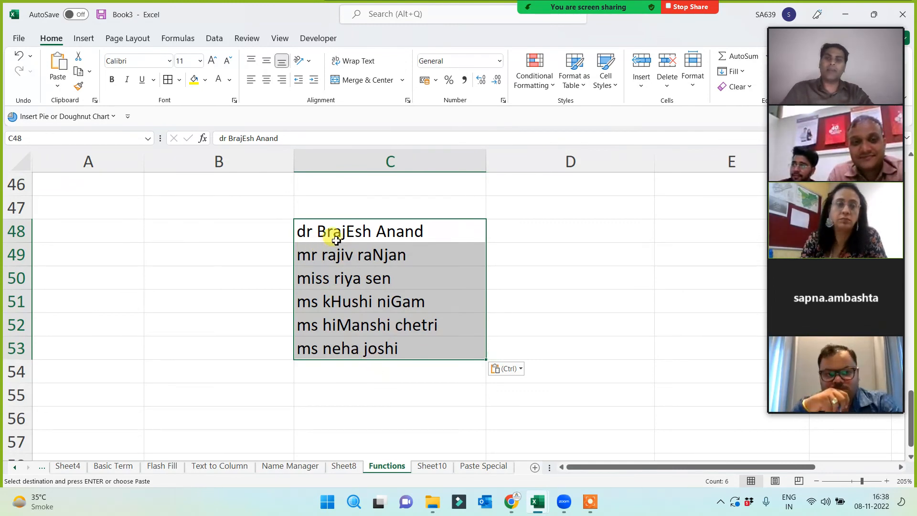
{"action": "left_click", "coordinate": [376, 306]}
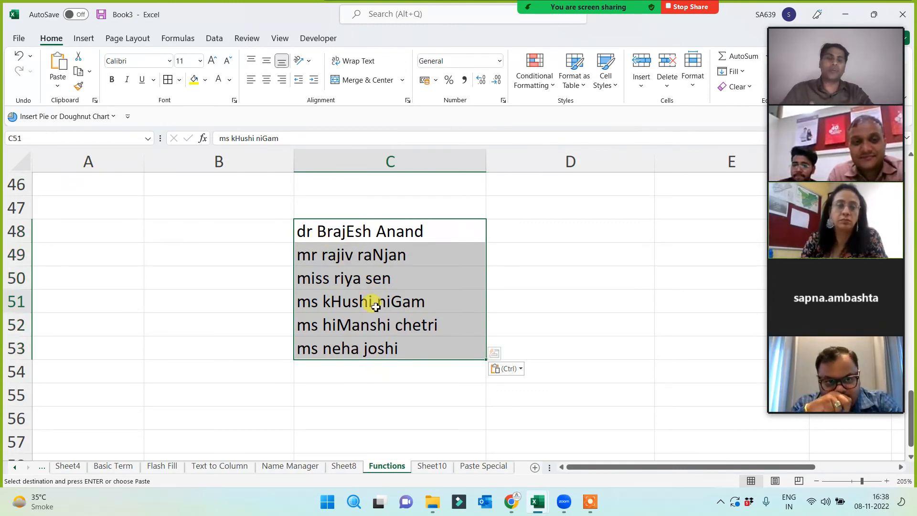
{"action": "left_click", "coordinate": [350, 234]}
{"action": "left_click", "coordinate": [347, 281]}
{"action": "left_click", "coordinate": [357, 327]}
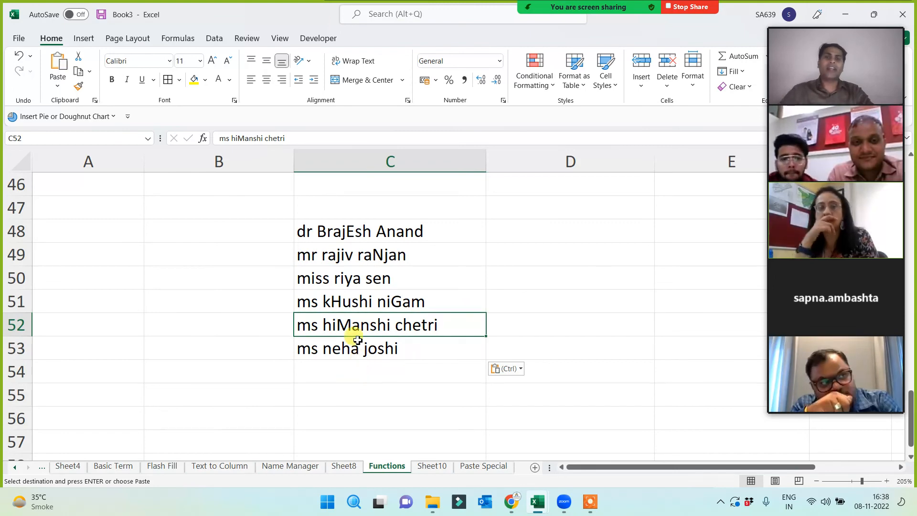
{"action": "double_click", "coordinate": [377, 302]}
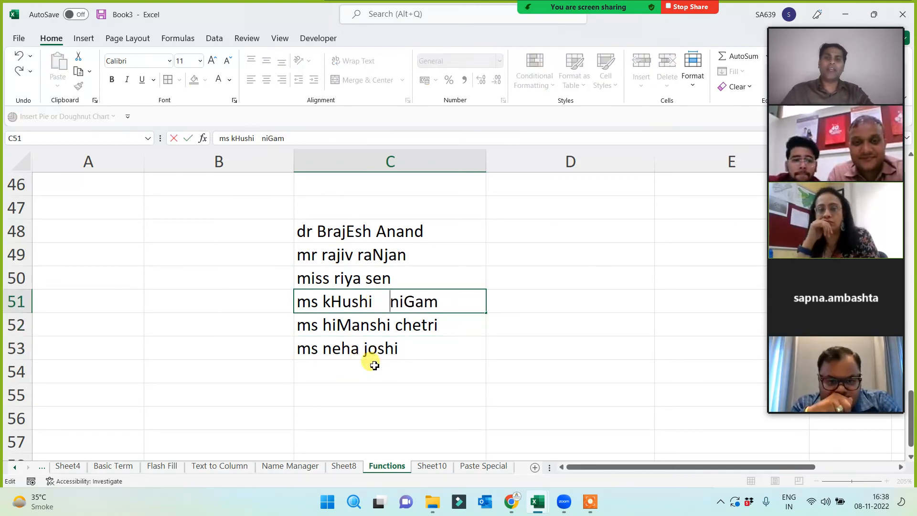
{"action": "left_click", "coordinate": [334, 277]}
{"action": "double_click", "coordinate": [334, 278]}
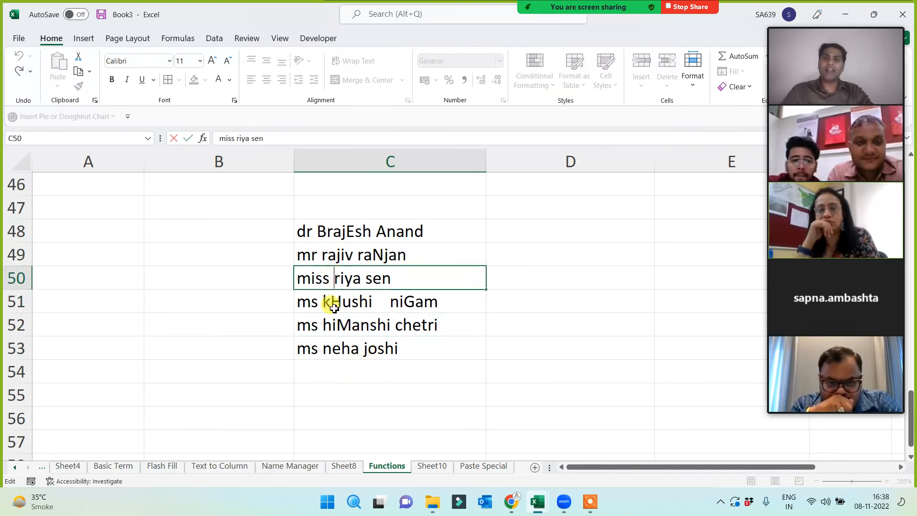
{"action": "left_click", "coordinate": [300, 253]}
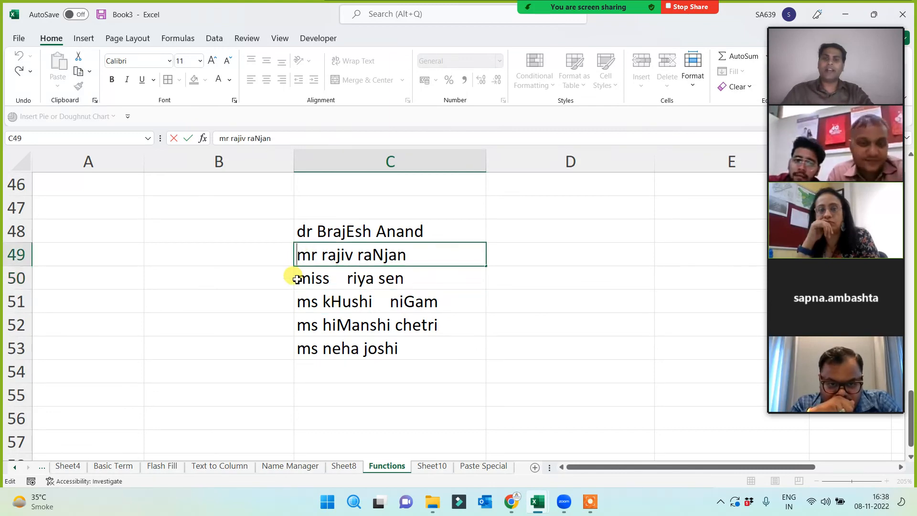
{"action": "double_click", "coordinate": [297, 255]}
- Add trailing spaces to C48, and extra leading and internal spaces to C52 and C53
{"action": "left_click", "coordinate": [435, 230]}
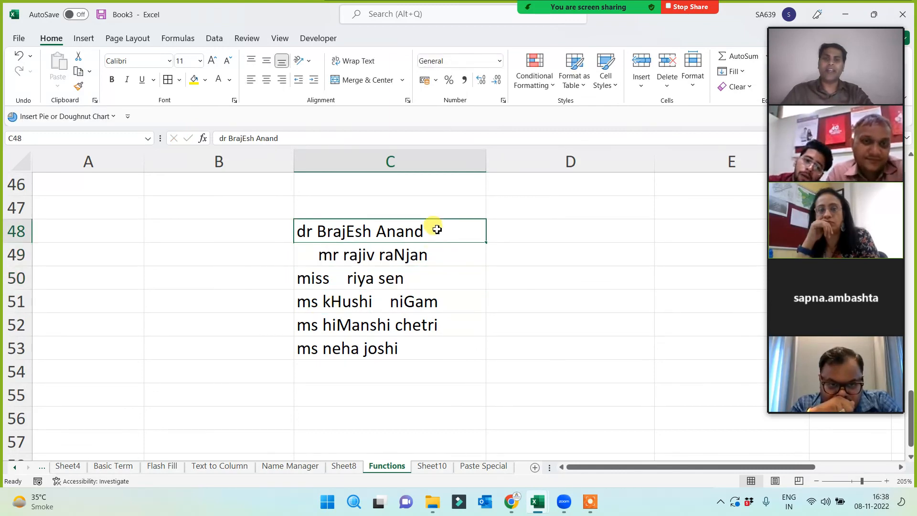
{"action": "key", "text": "ctrl+z"}
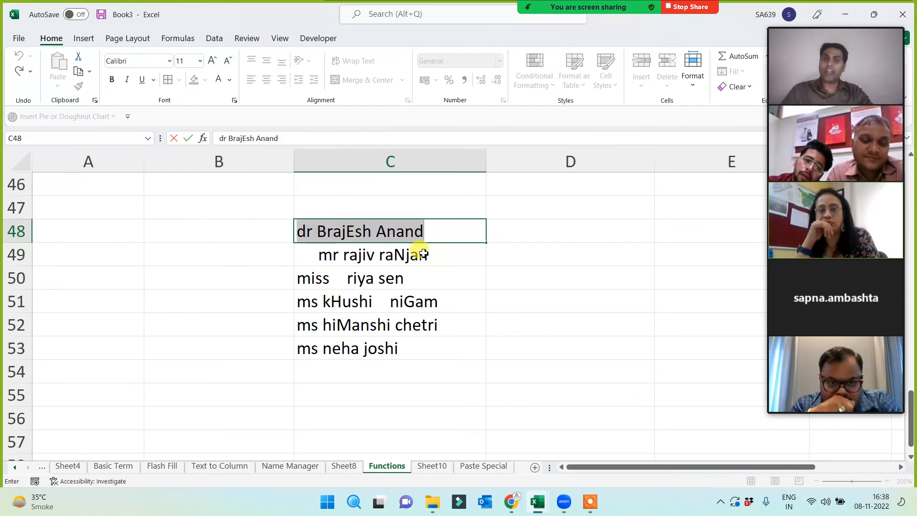
{"action": "left_click", "coordinate": [432, 231]}
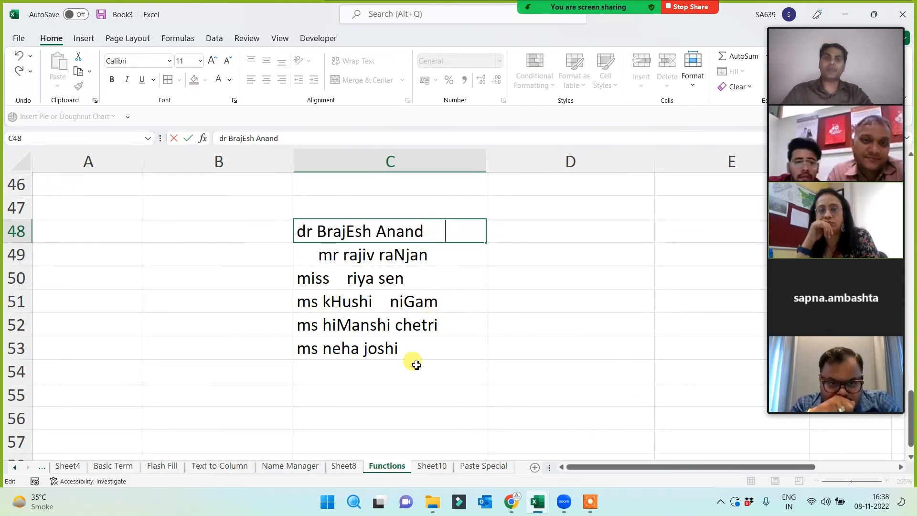
{"action": "left_click", "coordinate": [324, 326]}
{"action": "double_click", "coordinate": [324, 326]}
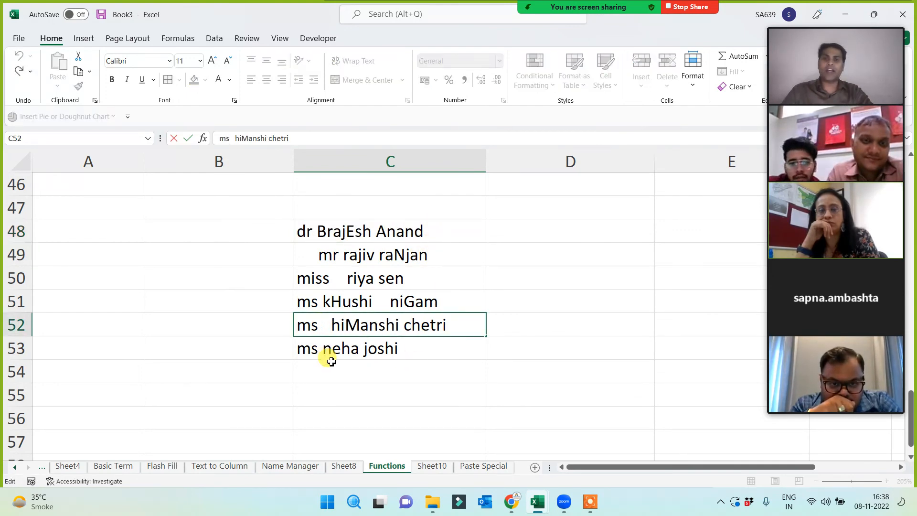
{"action": "left_click", "coordinate": [400, 385]}
{"action": "double_click", "coordinate": [411, 344]}
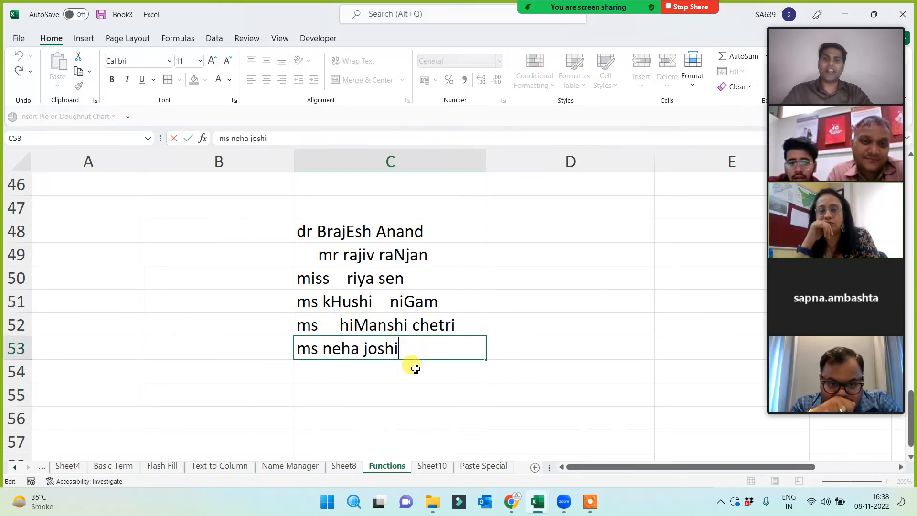
{"action": "left_click", "coordinate": [362, 349]}
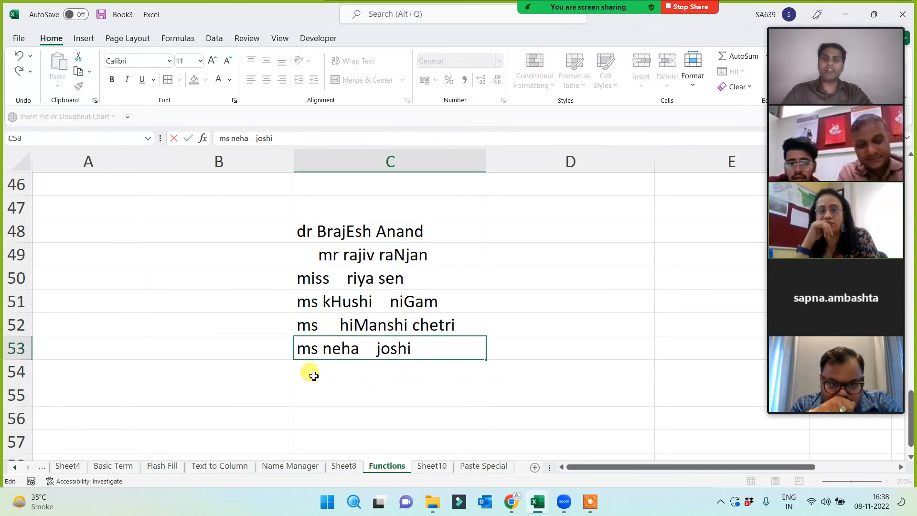
{"action": "left_click", "coordinate": [298, 351]}
- Right-align the names in C48:C53 after trying left and centre alignment
{"action": "left_click", "coordinate": [545, 240]}
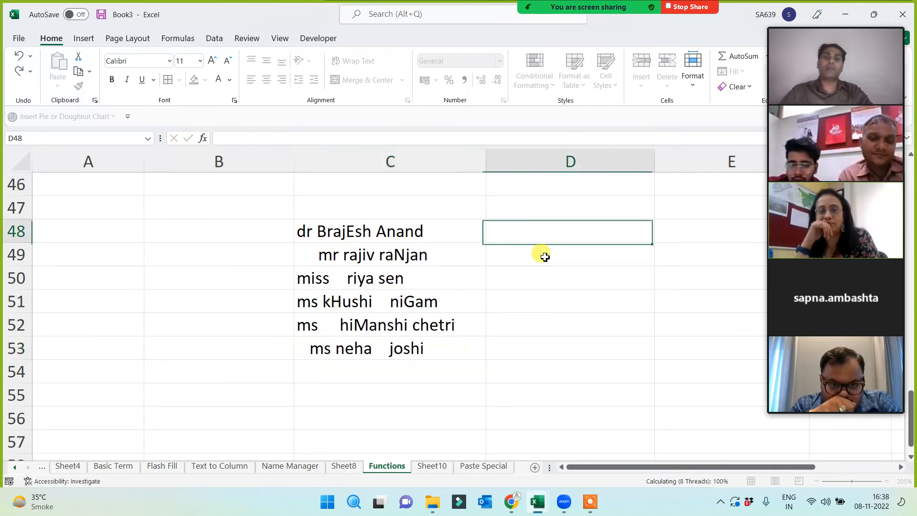
{"action": "left_click_drag", "start_coordinate": [351, 236], "coordinate": [366, 346]}
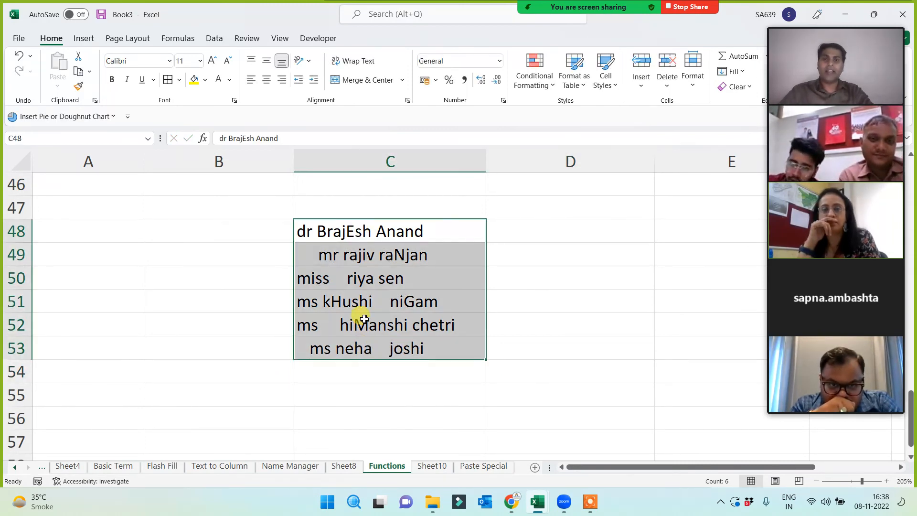
{"action": "left_click", "coordinate": [252, 80]}
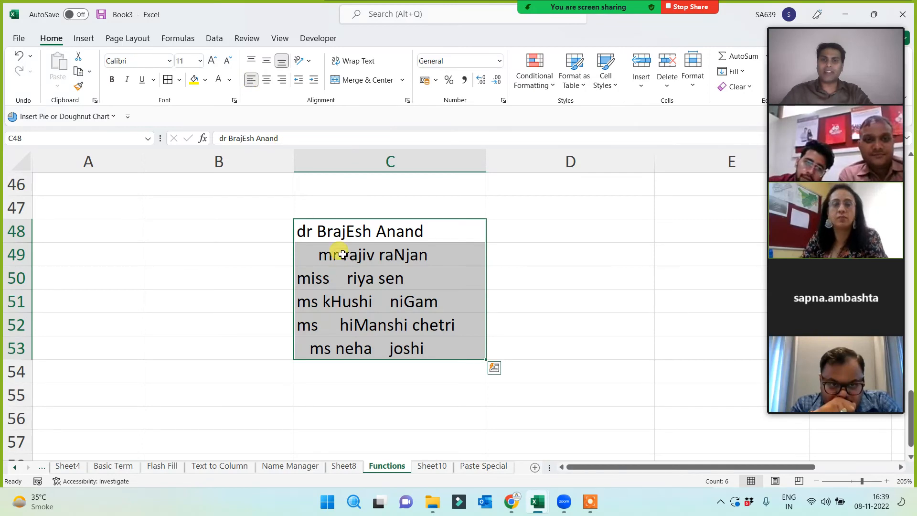
{"action": "left_click", "coordinate": [269, 81]}
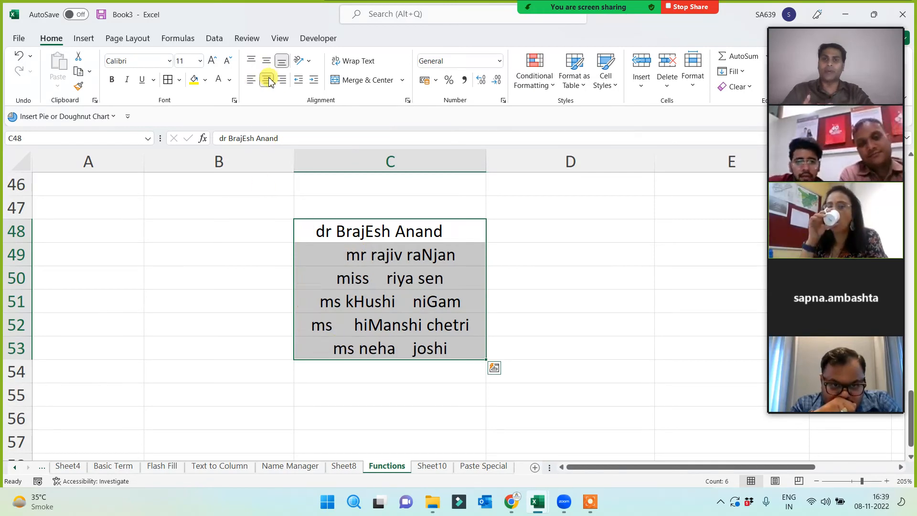
{"action": "left_click", "coordinate": [284, 83]}
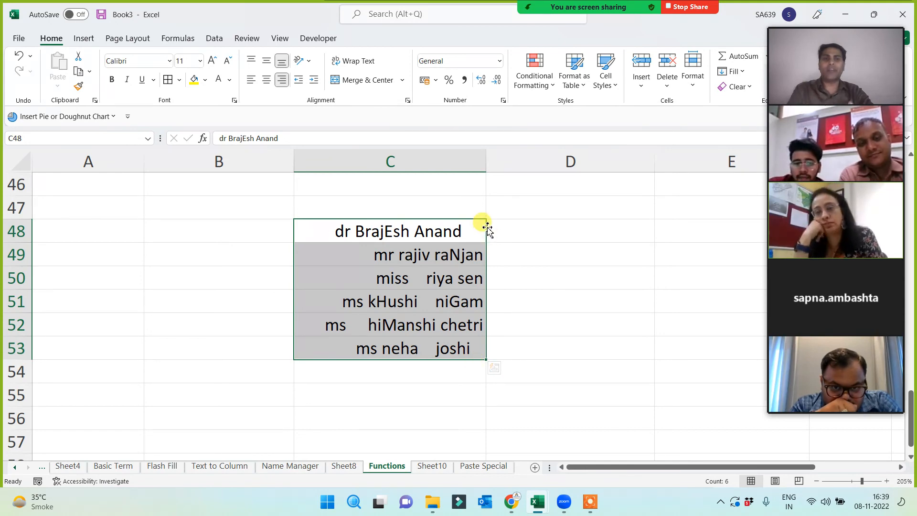
- Reselect the name list C48:C53 to compare the uneven spacing
{"action": "left_click", "coordinate": [518, 231]}
{"action": "left_click", "coordinate": [408, 203]}
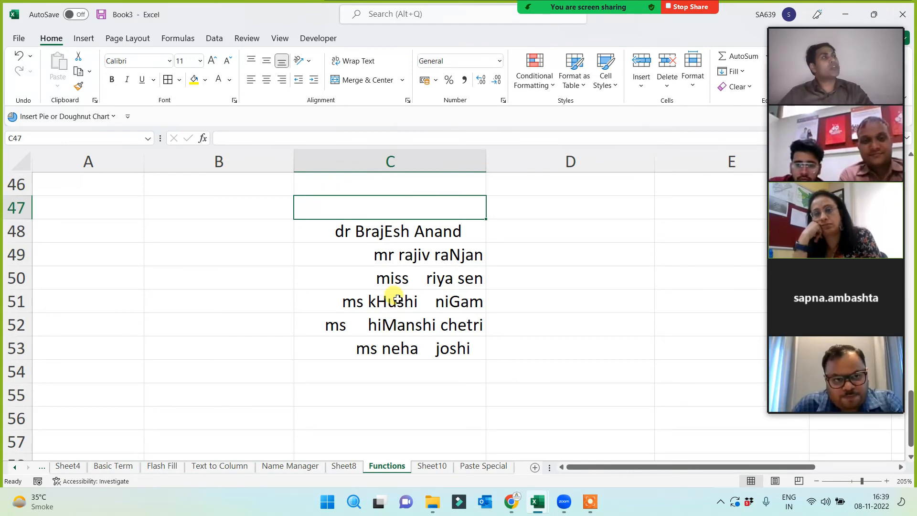
{"action": "left_click_drag", "start_coordinate": [395, 229], "coordinate": [381, 351]}
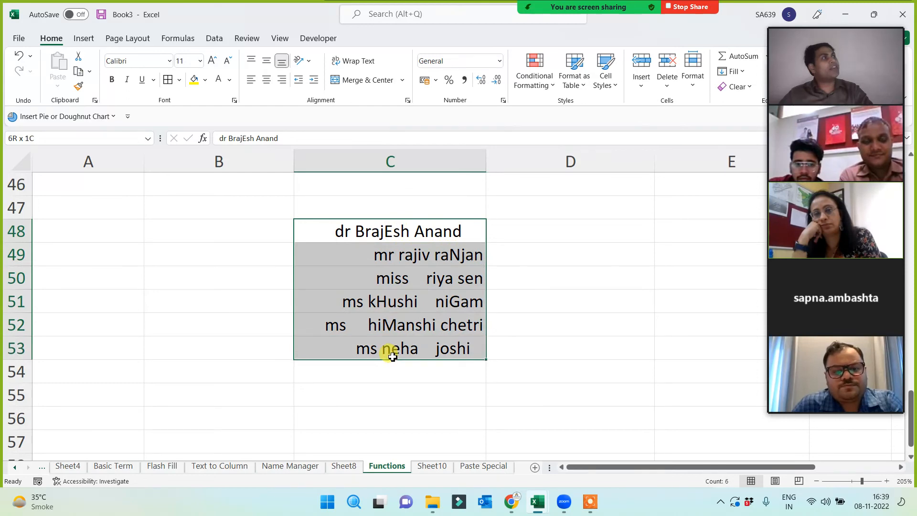
{"action": "left_click", "coordinate": [329, 231]}
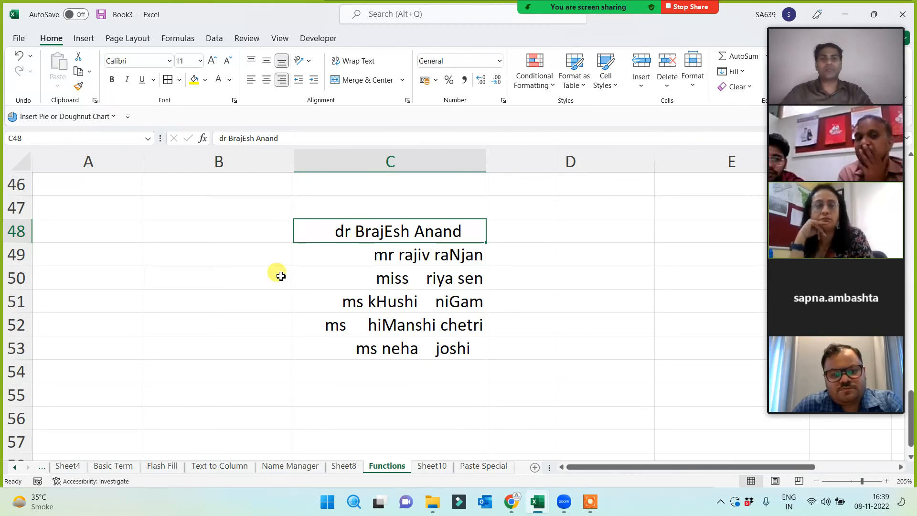
{"action": "left_click_drag", "start_coordinate": [385, 232], "coordinate": [382, 351]}
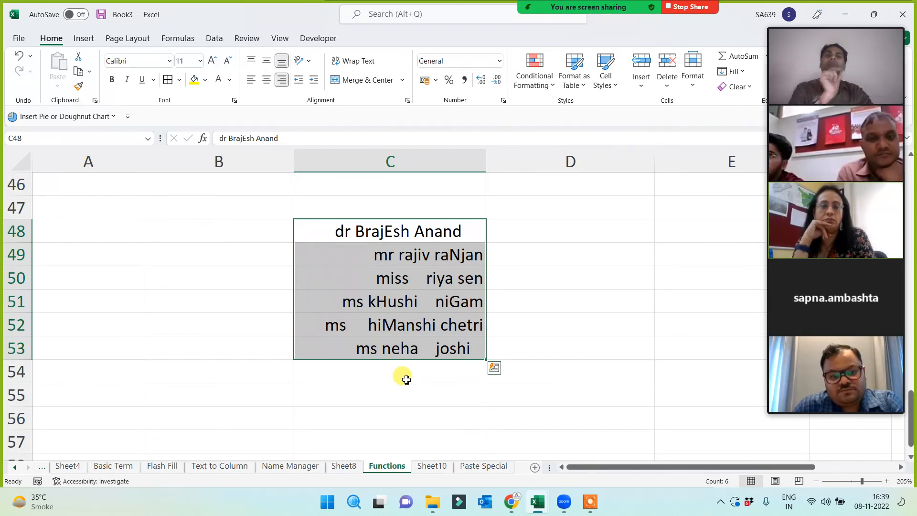
{"action": "left_click", "coordinate": [509, 207]}
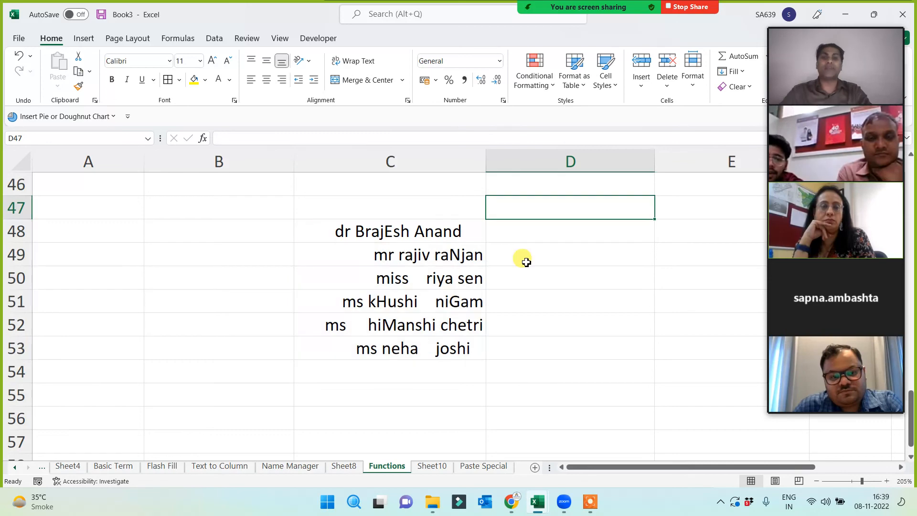
{"action": "left_click", "coordinate": [62, 239]}
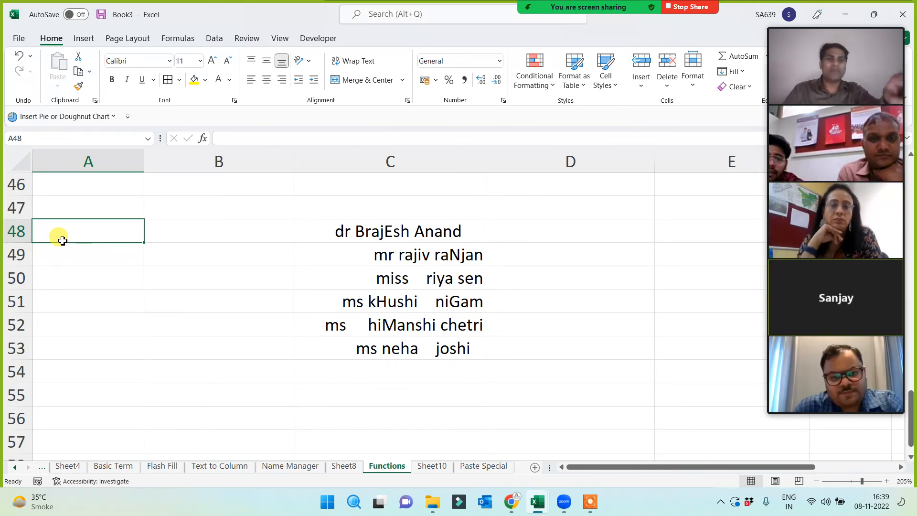
- Label A48 'Trim' and select the messy names in C48:C53
{"action": "type", "text": "Trim"}
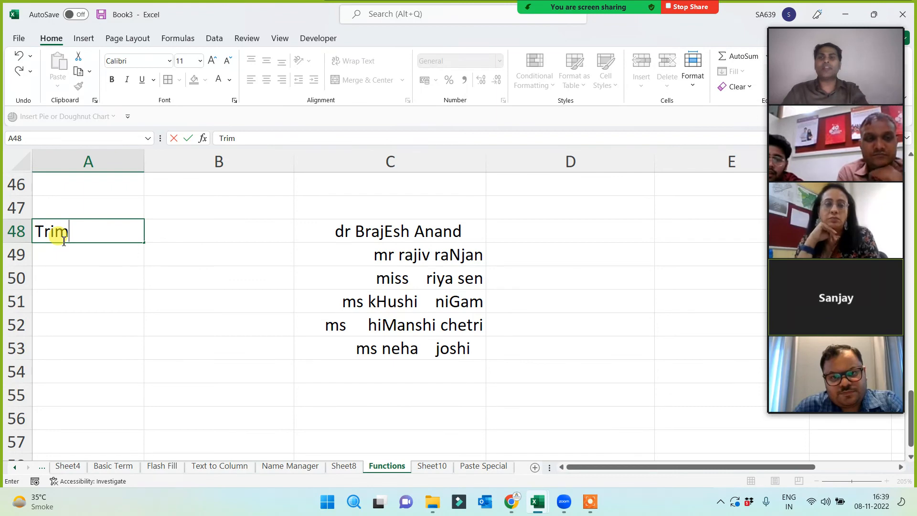
{"action": "left_click", "coordinate": [122, 282]}
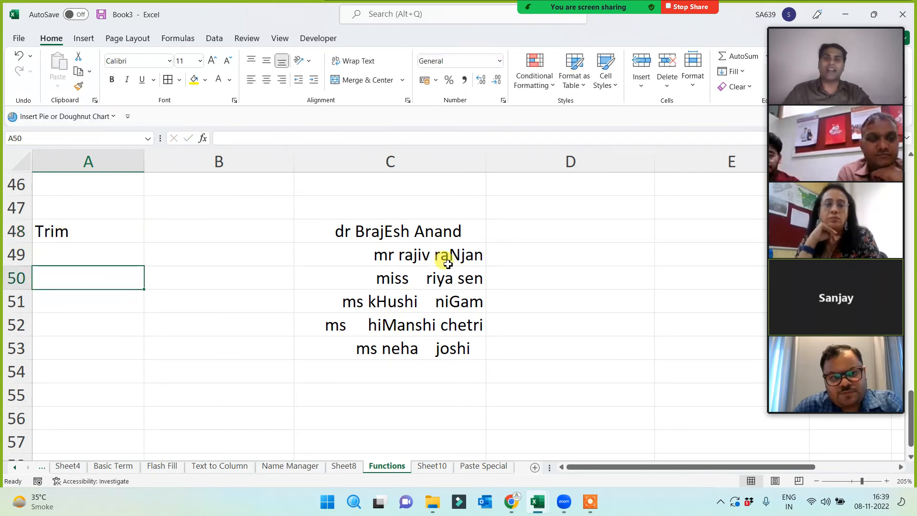
{"action": "left_click", "coordinate": [436, 222]}
{"action": "left_click_drag", "start_coordinate": [427, 324], "coordinate": [420, 344]}
- Enter =TRIM(C48) in B48 and fill it down to B53
{"action": "left_click", "coordinate": [241, 231]}
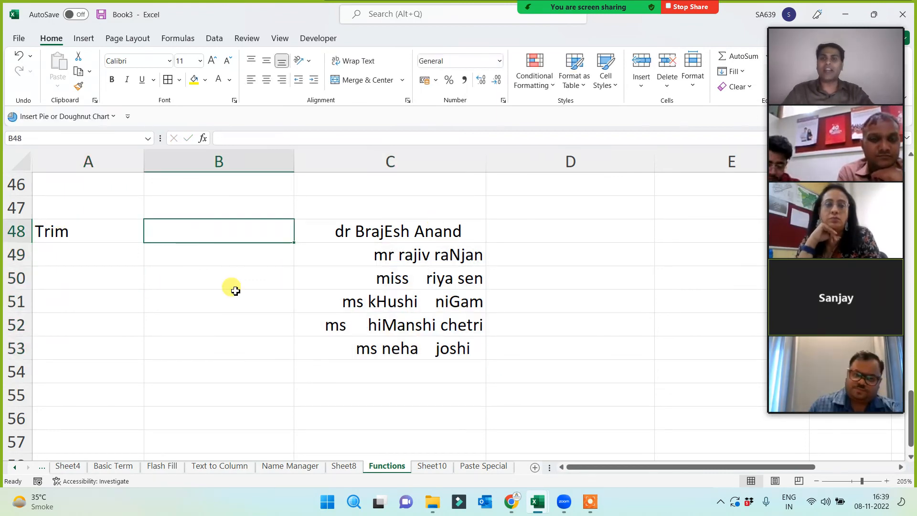
{"action": "type", "text": "=t"}
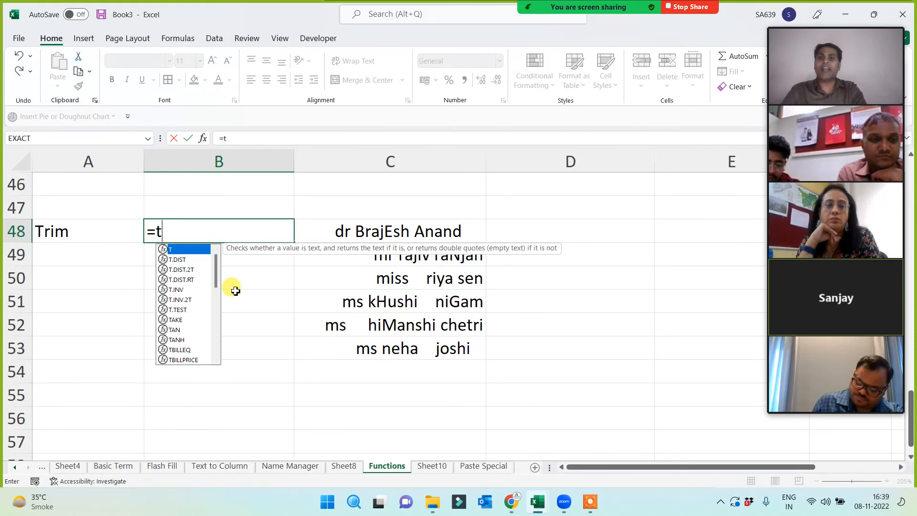
{"action": "type", "text": "rim("}
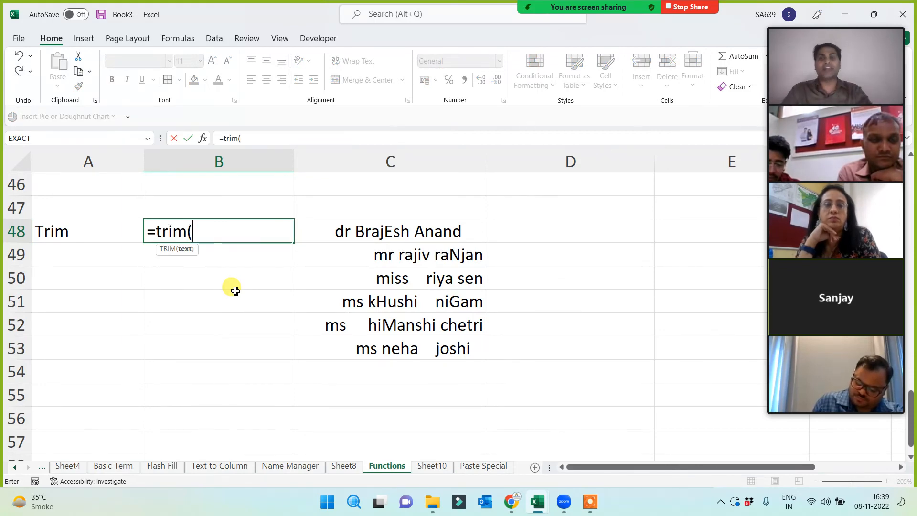
{"action": "left_click", "coordinate": [373, 232]}
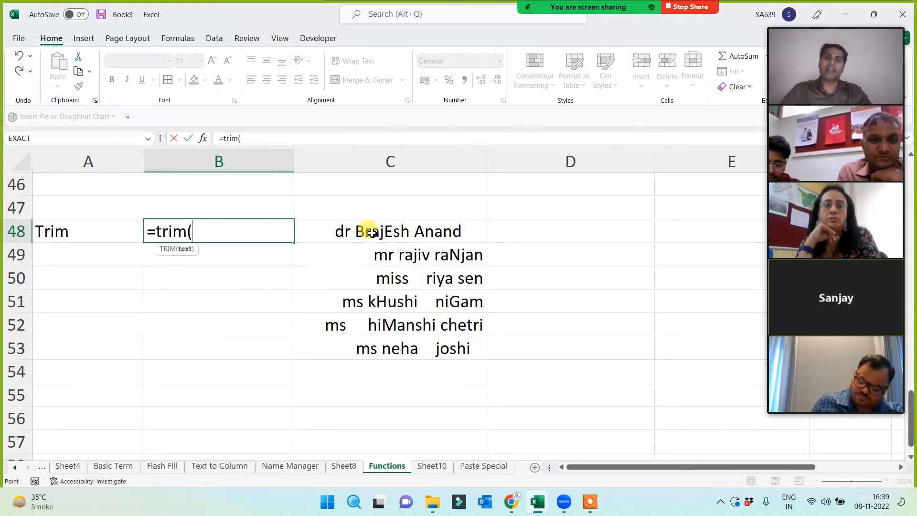
{"action": "type", "text": ")"}
{"action": "key", "text": "Return"}
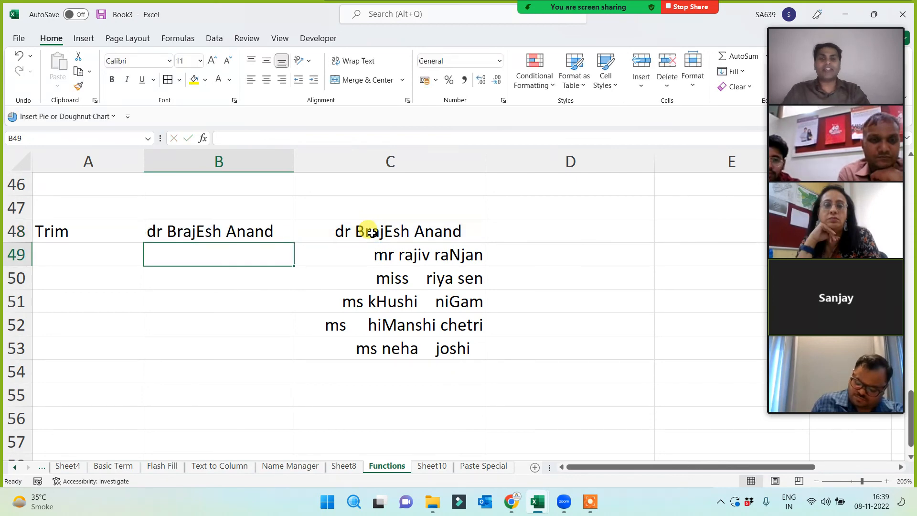
{"action": "left_click", "coordinate": [249, 230]}
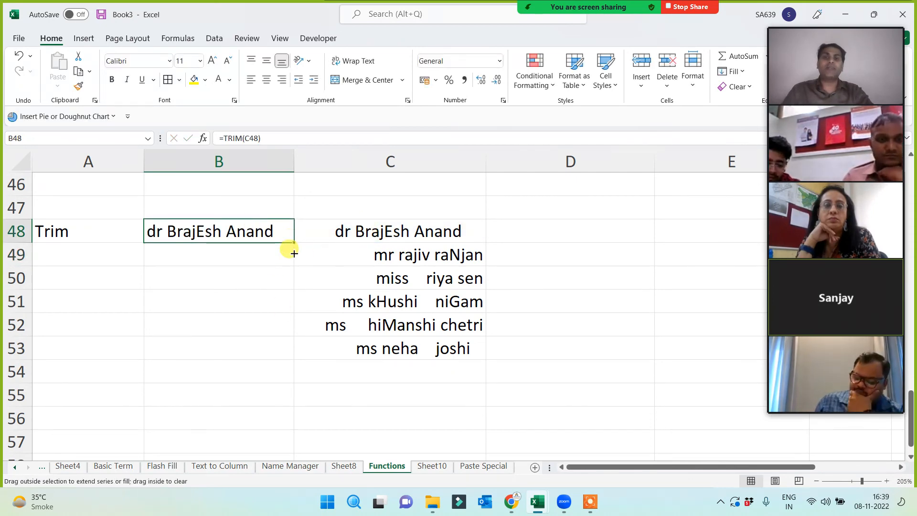
{"action": "left_click_drag", "start_coordinate": [294, 253], "coordinate": [280, 360]}
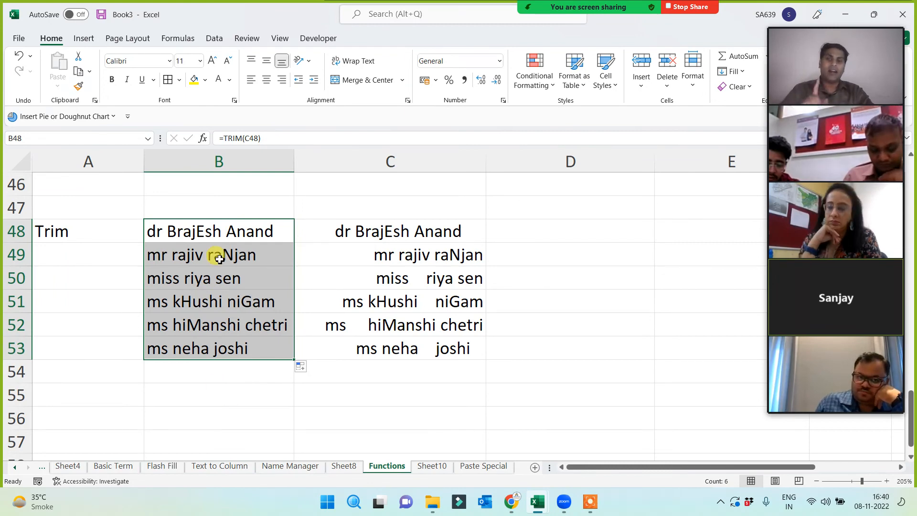
{"action": "left_click", "coordinate": [553, 226]}
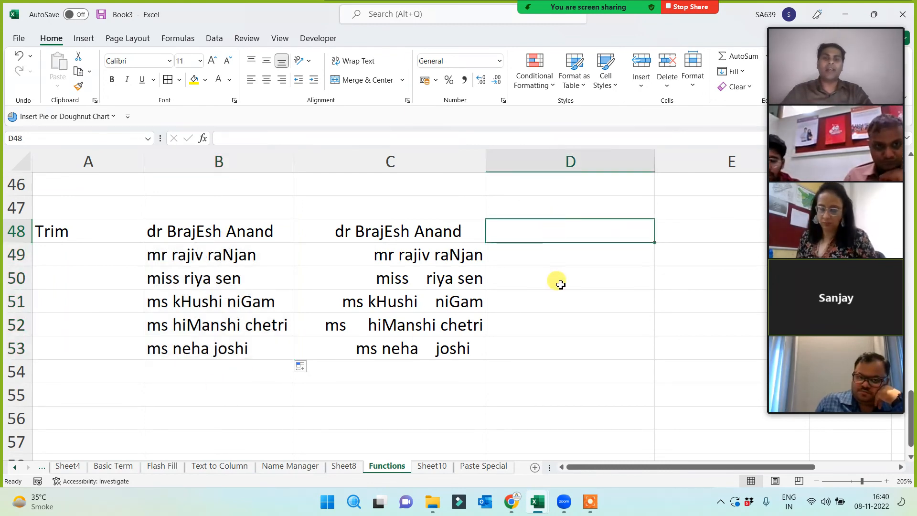
- Enter =PROPER(B48) in D48 and fill it down to D53
{"action": "type", "text": "=prp"}
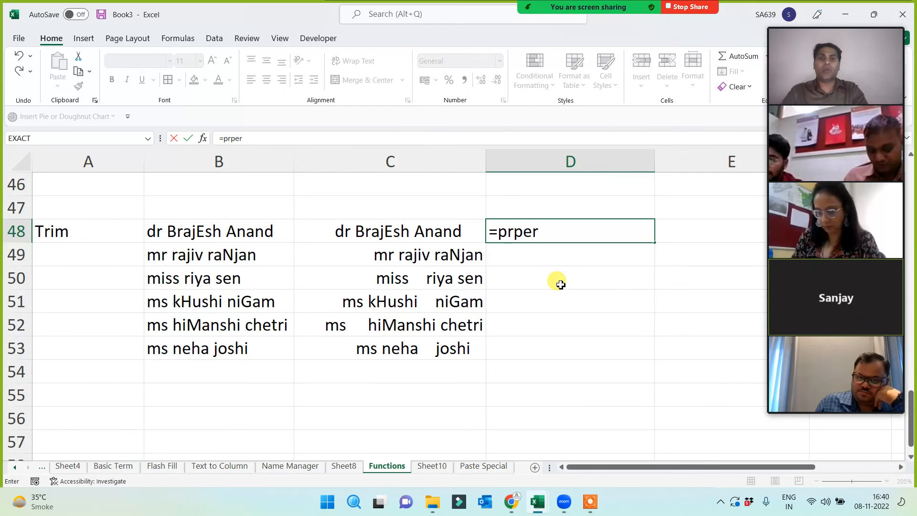
{"action": "key", "text": "BackSpace"}
{"action": "type", "text": "o"}
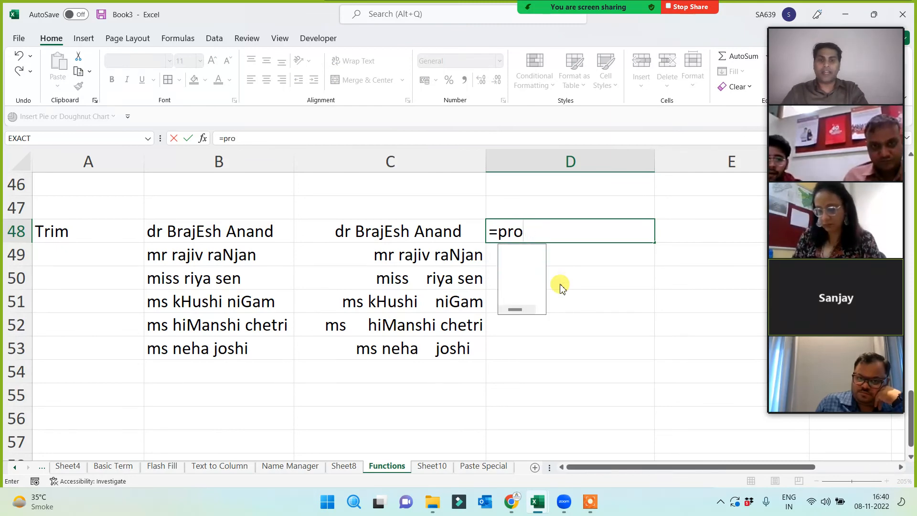
{"action": "type", "text": "per("}
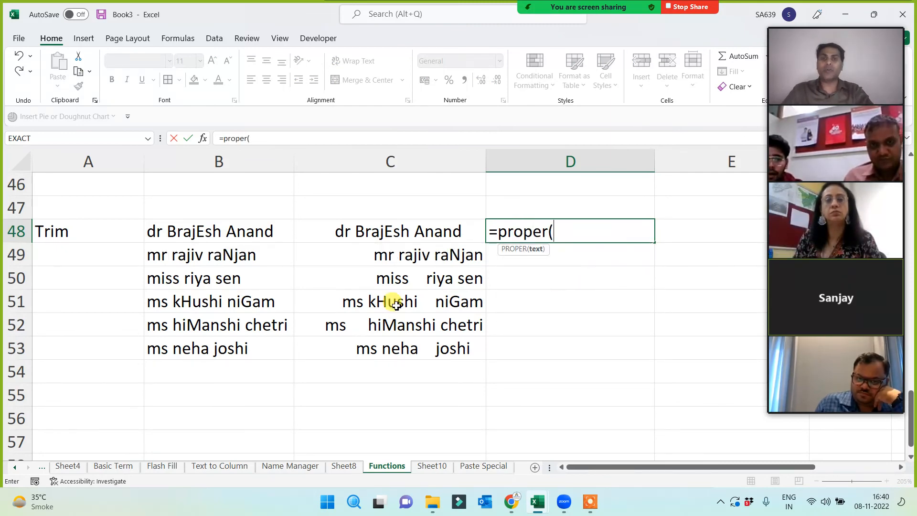
{"action": "left_click", "coordinate": [188, 234]}
{"action": "key", "text": "Return"}
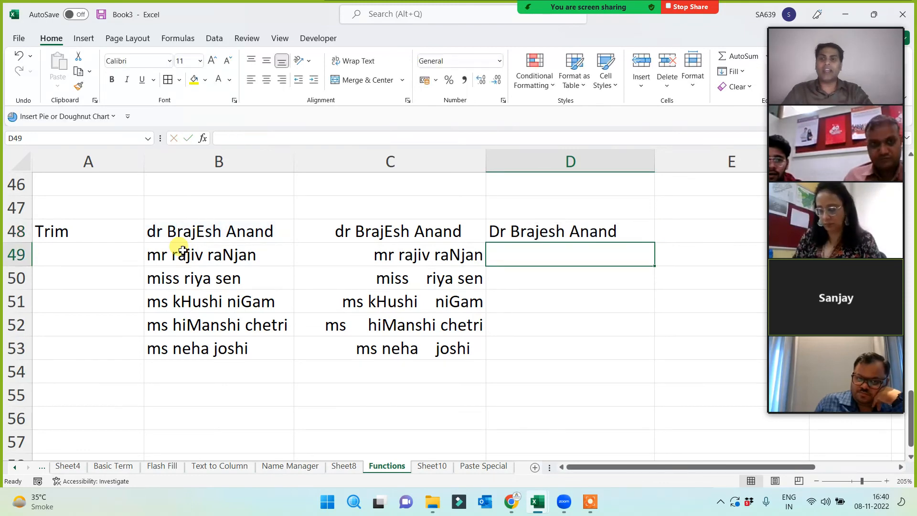
{"action": "left_click", "coordinate": [230, 231]}
{"action": "left_click", "coordinate": [544, 232]}
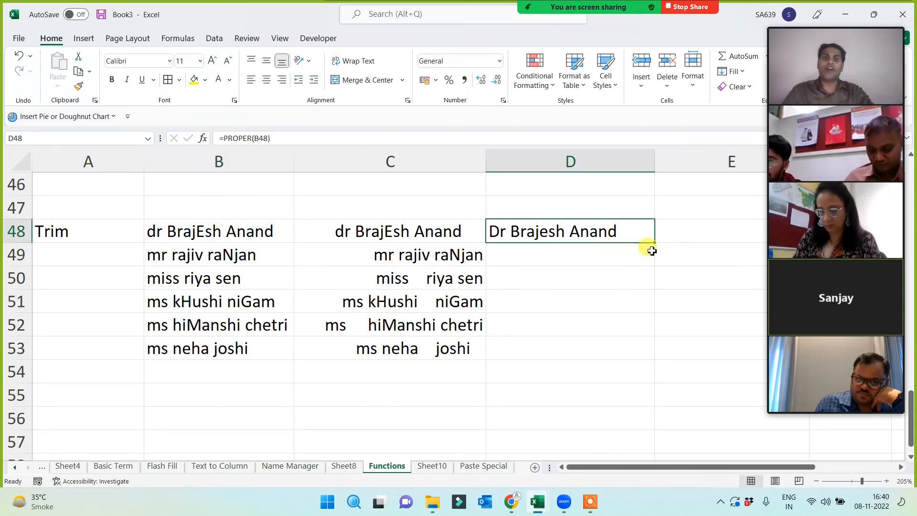
{"action": "double_click", "coordinate": [655, 242]}
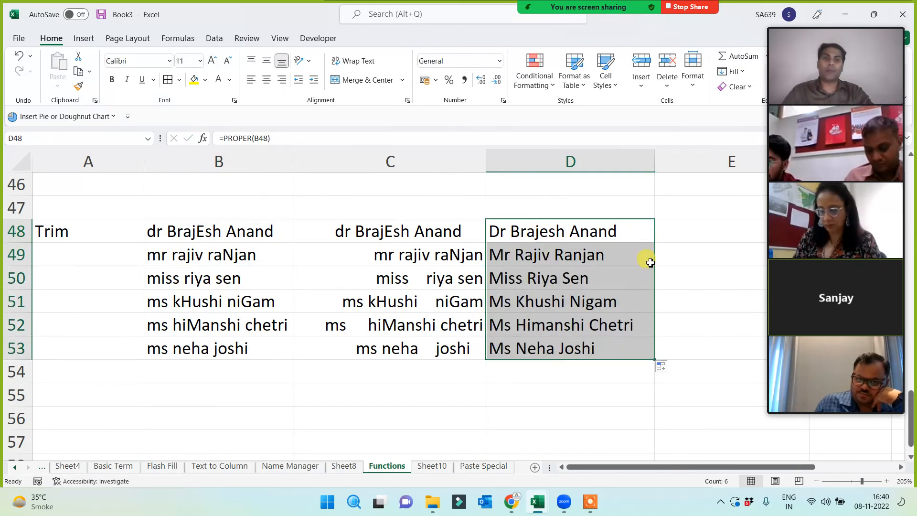
{"action": "left_click", "coordinate": [557, 396]}
- Head B47 'trim' and D47 'proper', then compare the original and trimmed name columns
{"action": "left_click", "coordinate": [219, 211]}
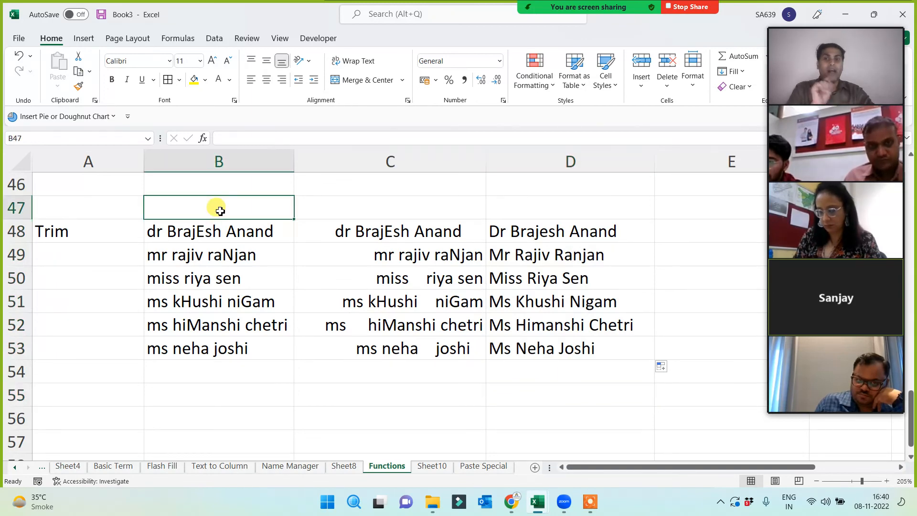
{"action": "type", "text": "trim"}
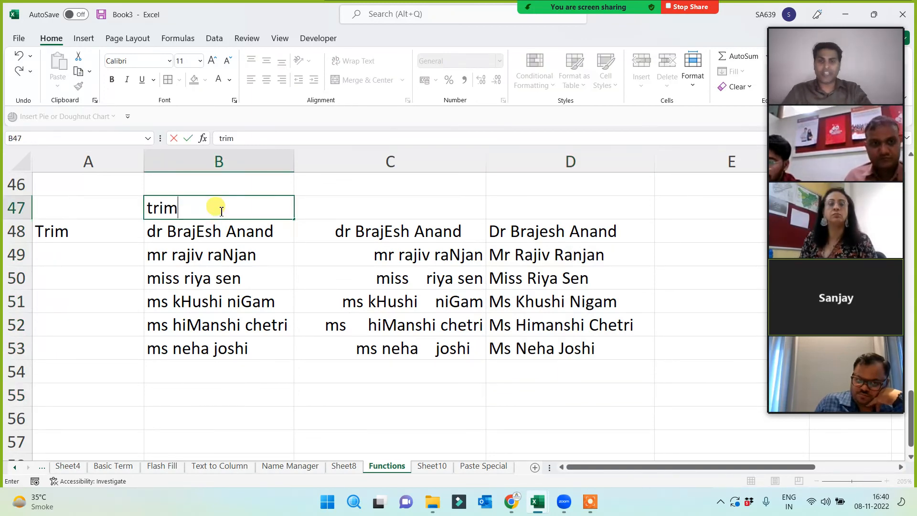
{"action": "left_click", "coordinate": [566, 212]}
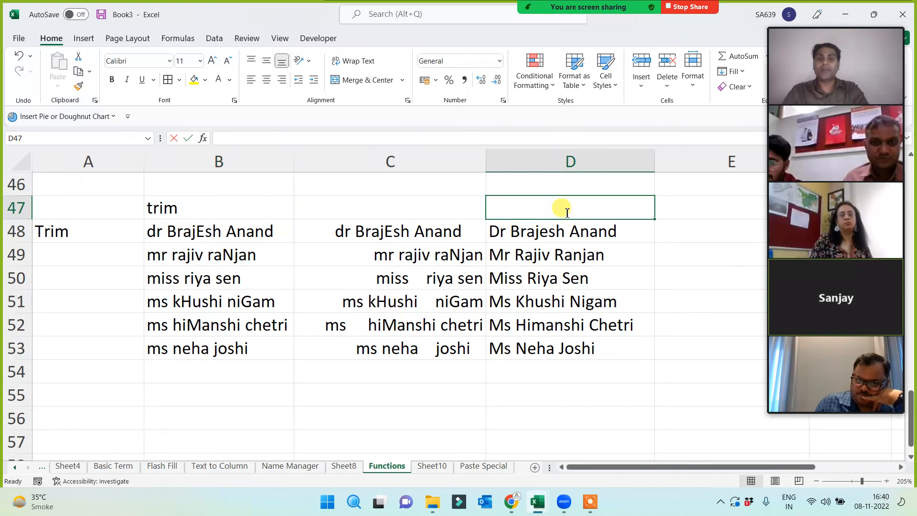
{"action": "type", "text": "proper"}
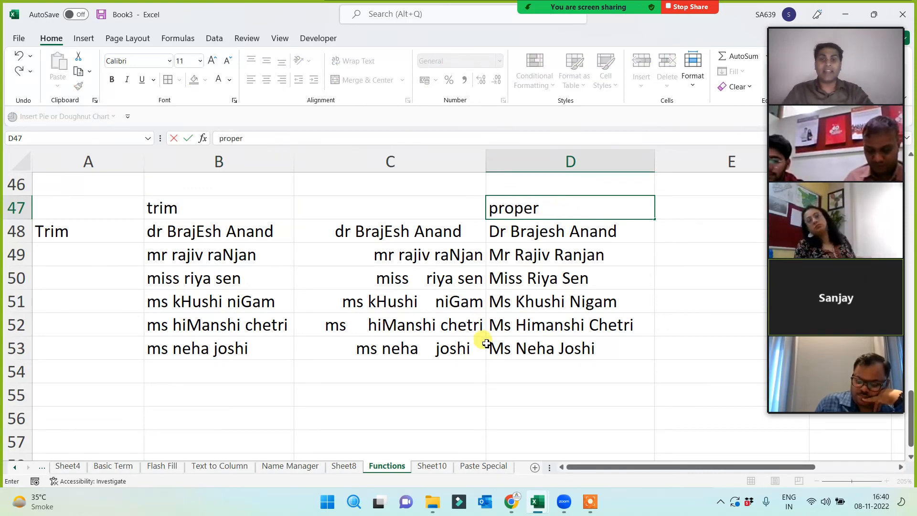
{"action": "left_click_drag", "start_coordinate": [375, 230], "coordinate": [376, 354]}
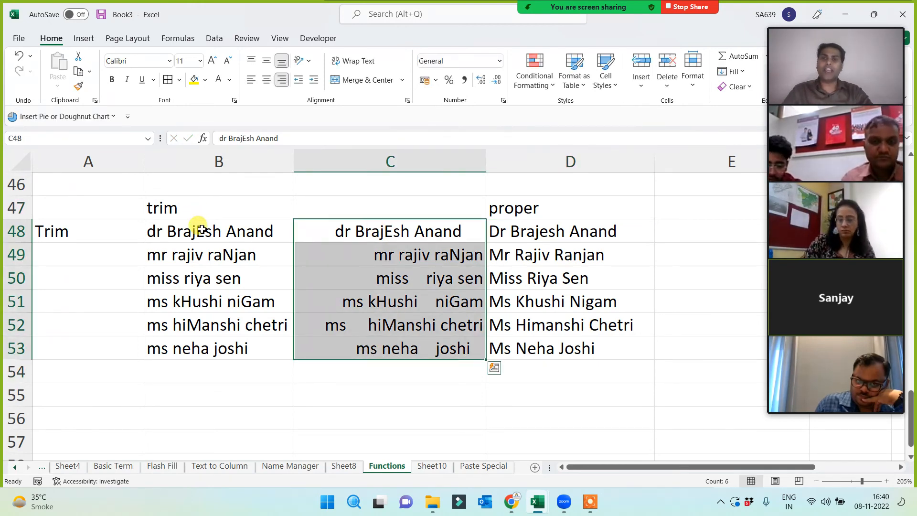
{"action": "left_click_drag", "start_coordinate": [201, 229], "coordinate": [205, 358]}
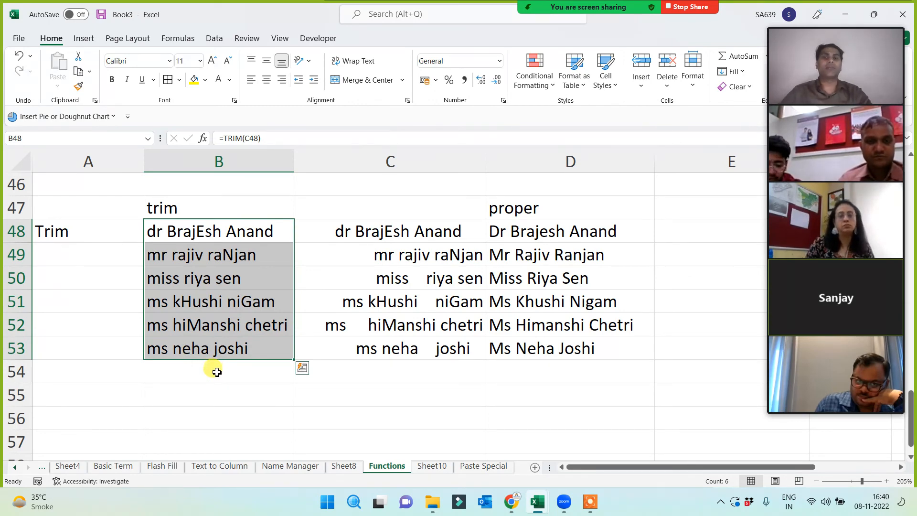
- Change B48 to =PROPER(TRIM(C48)) and fill it down to B53
{"action": "left_click", "coordinate": [189, 231]}
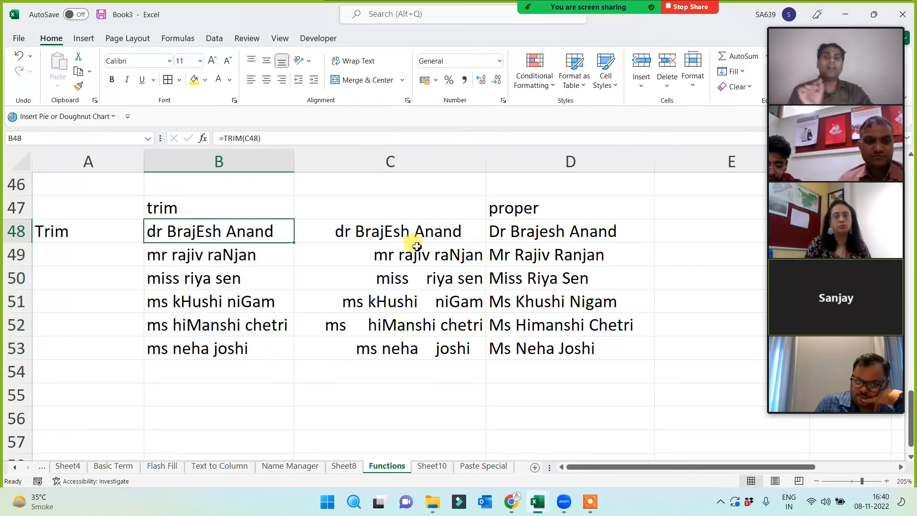
{"action": "left_click", "coordinate": [226, 138]}
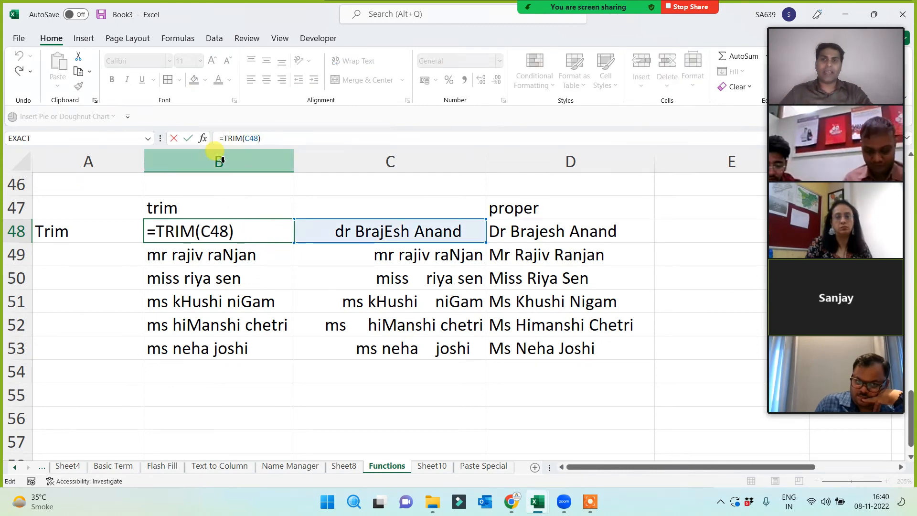
{"action": "type", "text": "upper("}
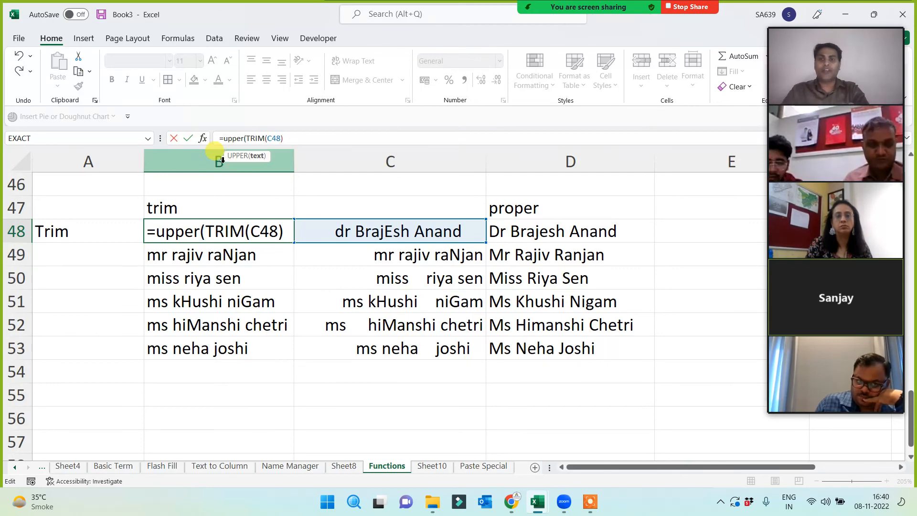
{"action": "key", "text": "BackSpace"}
{"action": "key", "text": "BackSpace"}
{"action": "key", "text": "BackSpace"}
{"action": "key", "text": "BackSpace"}
{"action": "key", "text": "BackSpace"}
{"action": "key", "text": "BackSpace"}
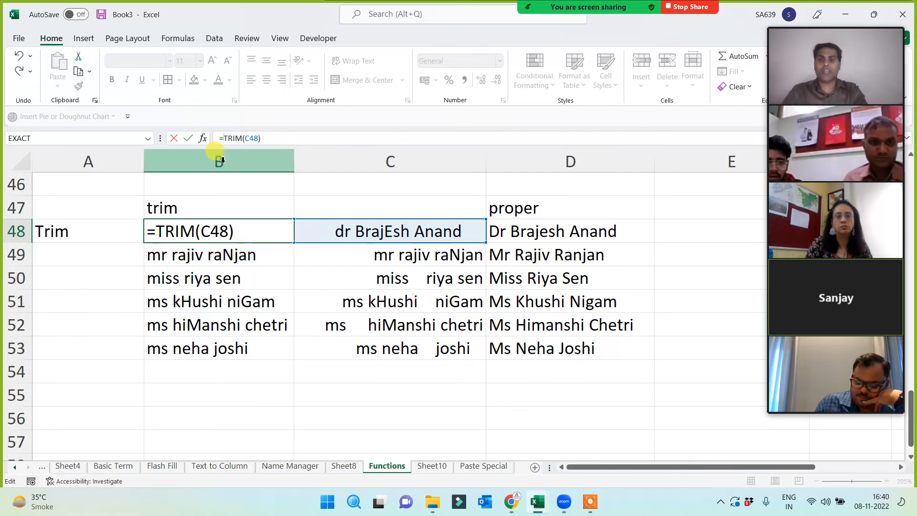
{"action": "type", "text": "proper"}
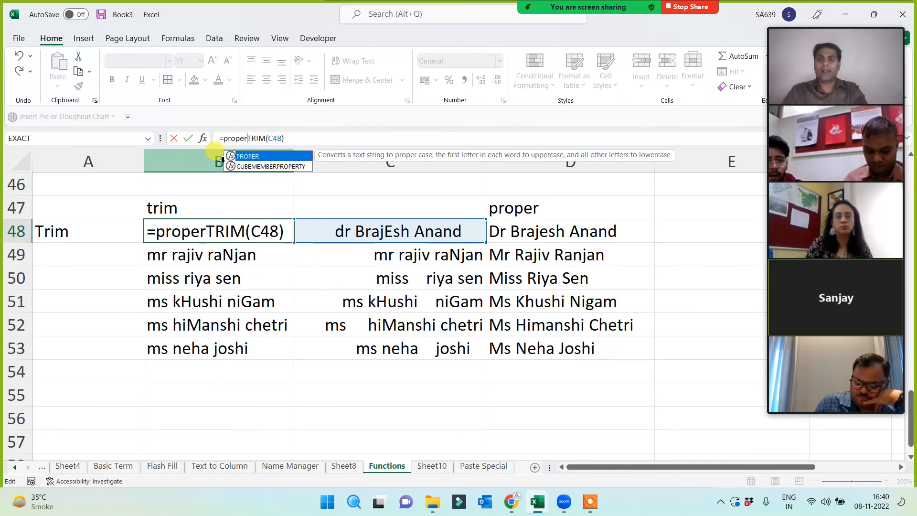
{"action": "type", "text": "(TRIM(C48"}
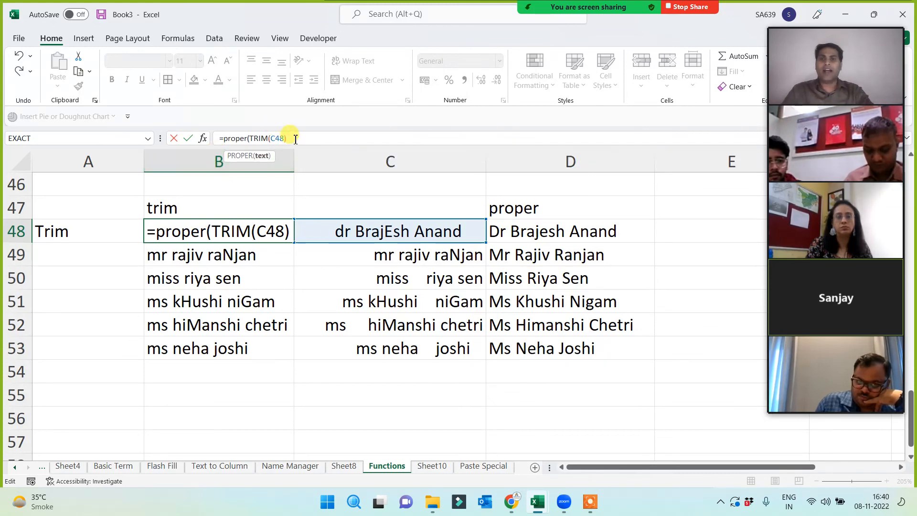
{"action": "type", "text": ")"}
{"action": "key", "text": "Return"}
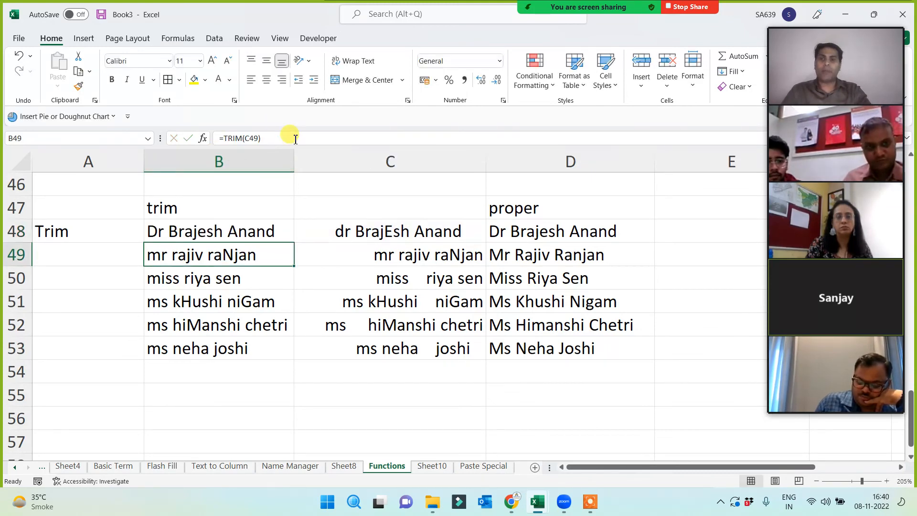
{"action": "left_click", "coordinate": [258, 235]}
{"action": "left_click_drag", "start_coordinate": [293, 242], "coordinate": [273, 356]}
- Clear the redundant proper column D47:D53 and review B48's combined formula
{"action": "left_click_drag", "start_coordinate": [618, 203], "coordinate": [549, 342]}
{"action": "key", "text": "Delete"}
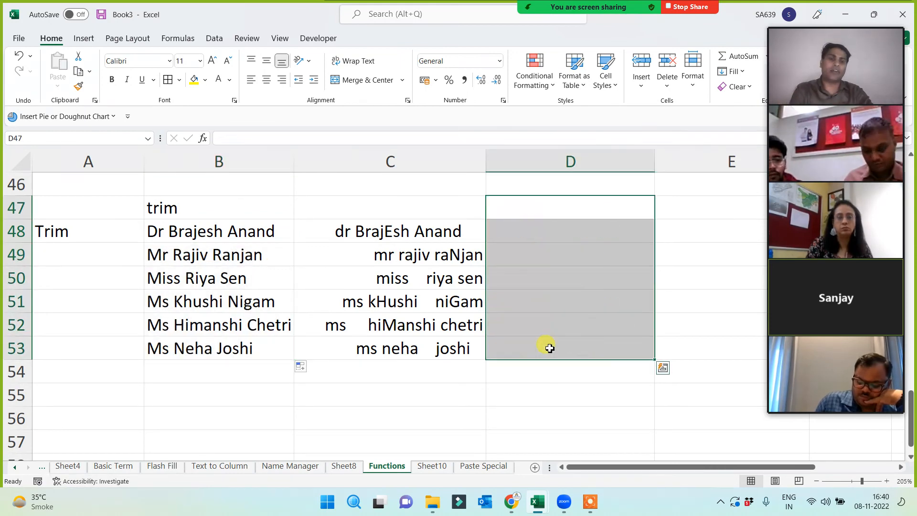
{"action": "left_click", "coordinate": [477, 392]}
{"action": "left_click", "coordinate": [203, 229]}
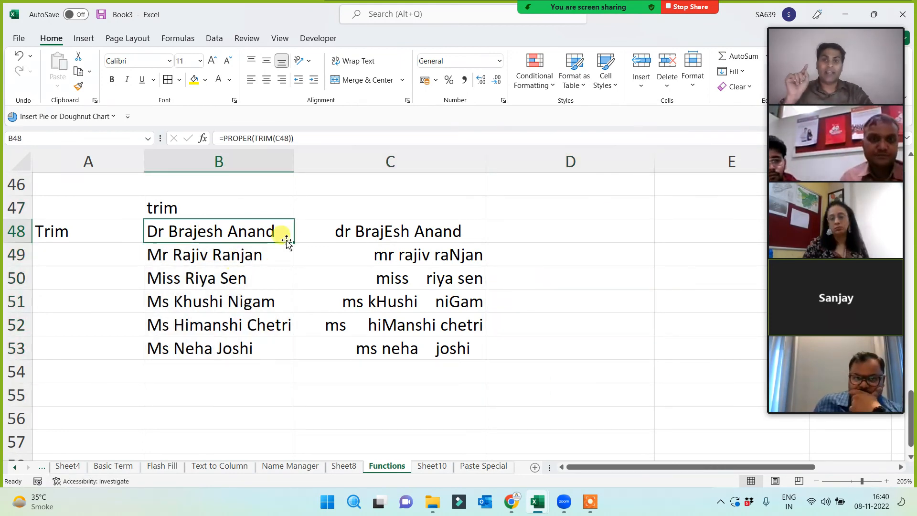
{"action": "left_click_drag", "start_coordinate": [303, 138], "coordinate": [219, 138]}
{"action": "key", "text": "ctrl+c"}
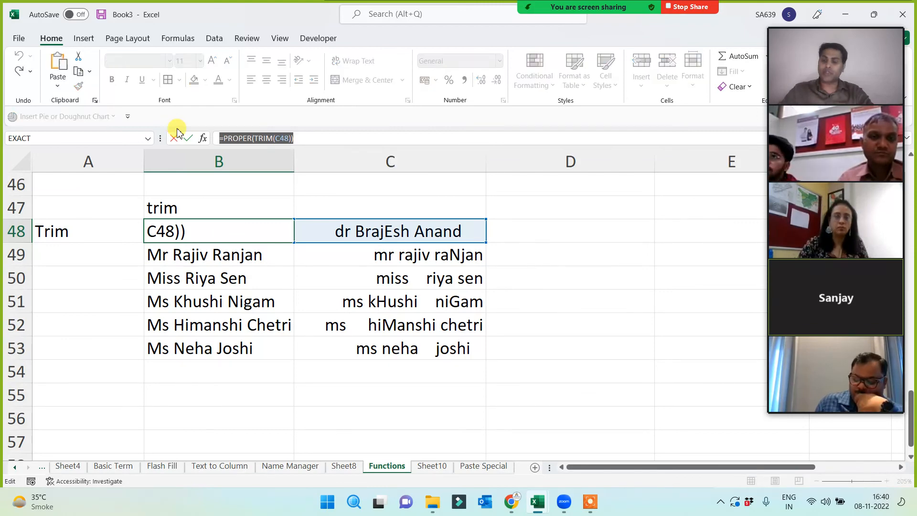
{"action": "left_click", "coordinate": [175, 138]}
- Paste the text =PROPER(TRIM(C48)) into B55 and merge-centre it across B55:C55
{"action": "left_click", "coordinate": [241, 396]}
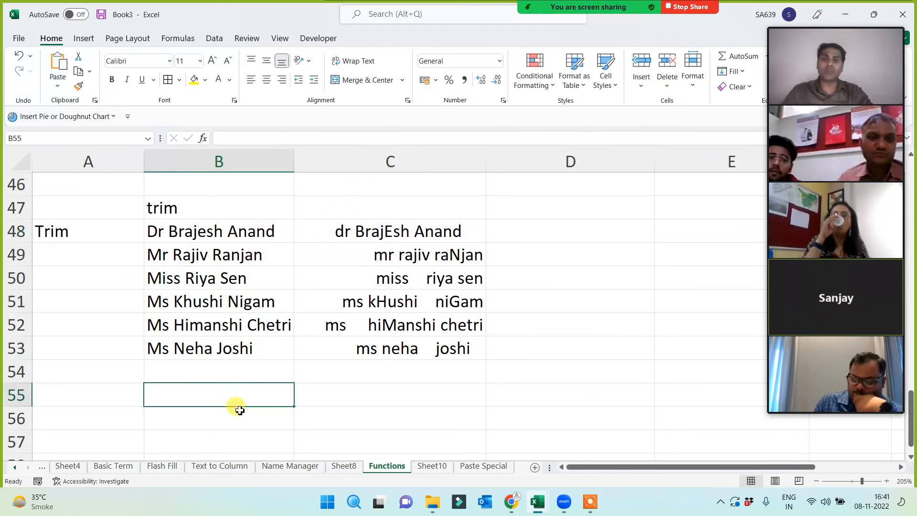
{"action": "key", "text": "ctrl+v"}
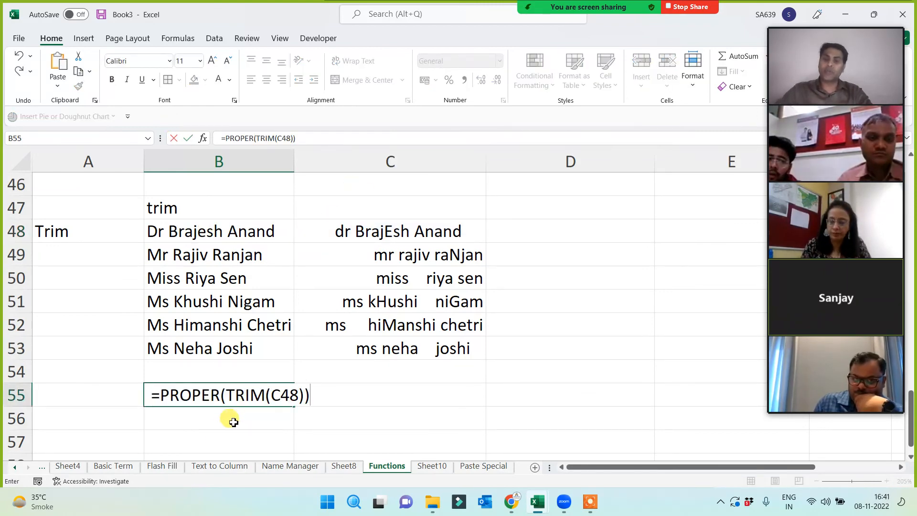
{"action": "left_click", "coordinate": [213, 436]}
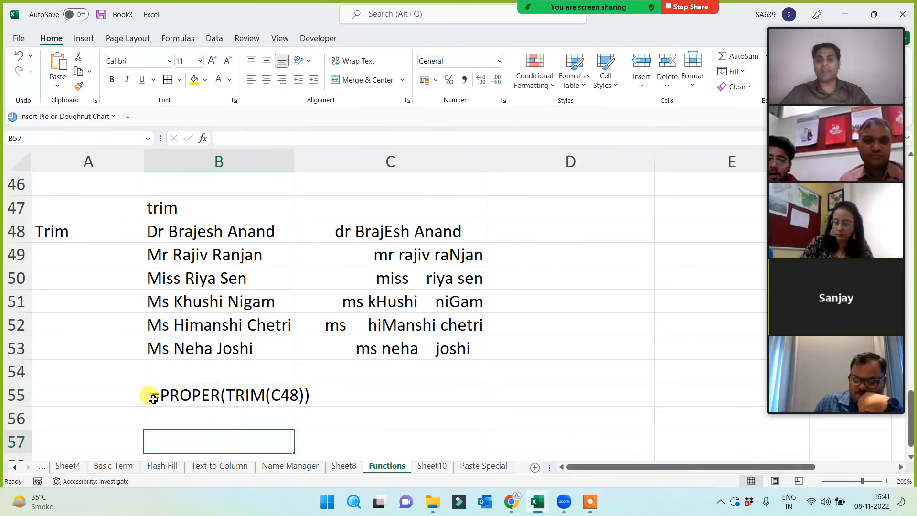
{"action": "left_click_drag", "start_coordinate": [153, 399], "coordinate": [435, 392]}
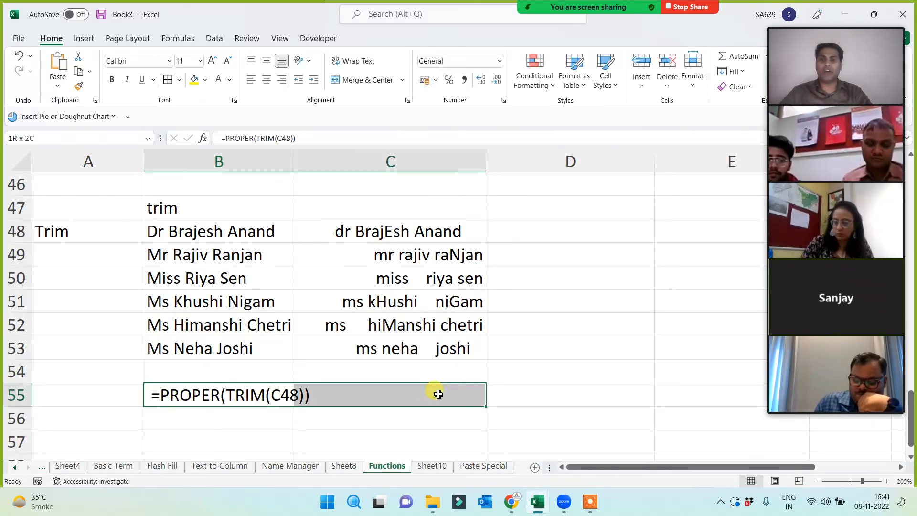
{"action": "left_click", "coordinate": [362, 79]}
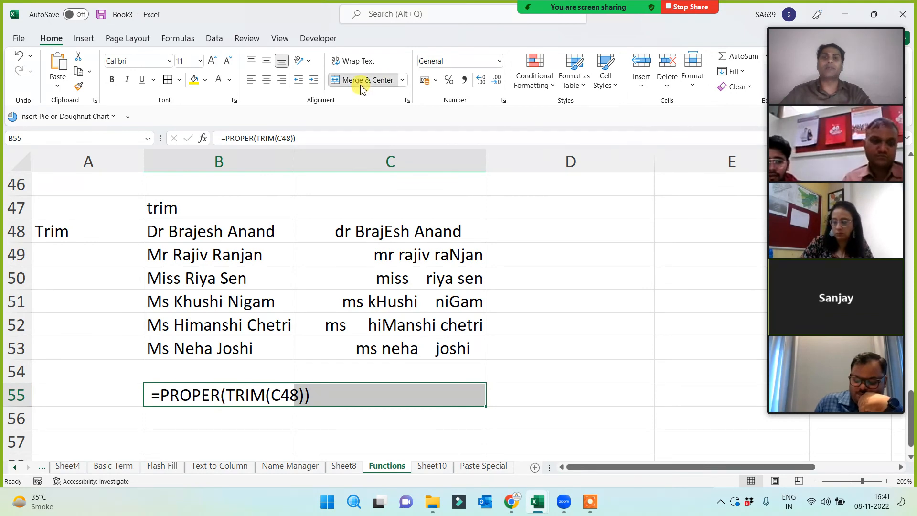
- Fill the merged note yellow and enlarge its font size to 16
{"action": "left_click", "coordinate": [194, 80]}
{"action": "left_click", "coordinate": [214, 63]}
{"action": "left_click", "coordinate": [214, 63]}
{"action": "left_click", "coordinate": [214, 63]}
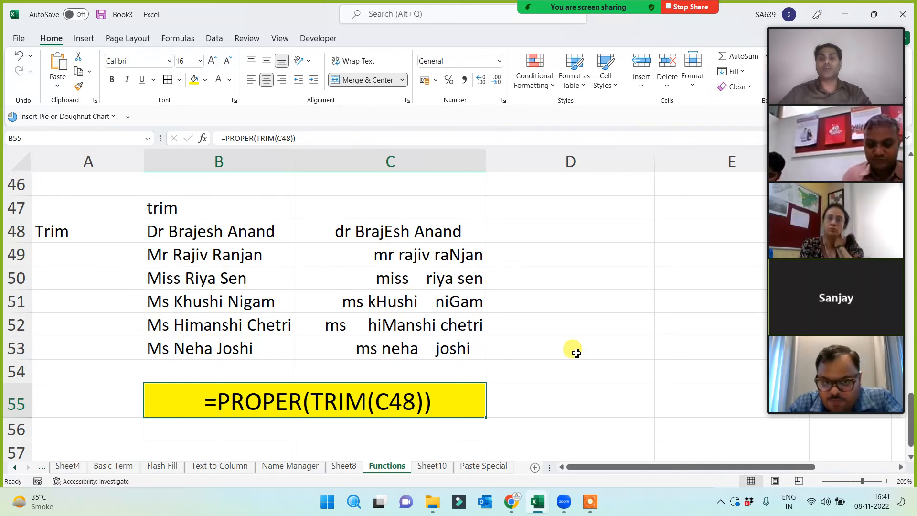
{"action": "left_click", "coordinate": [76, 230]}
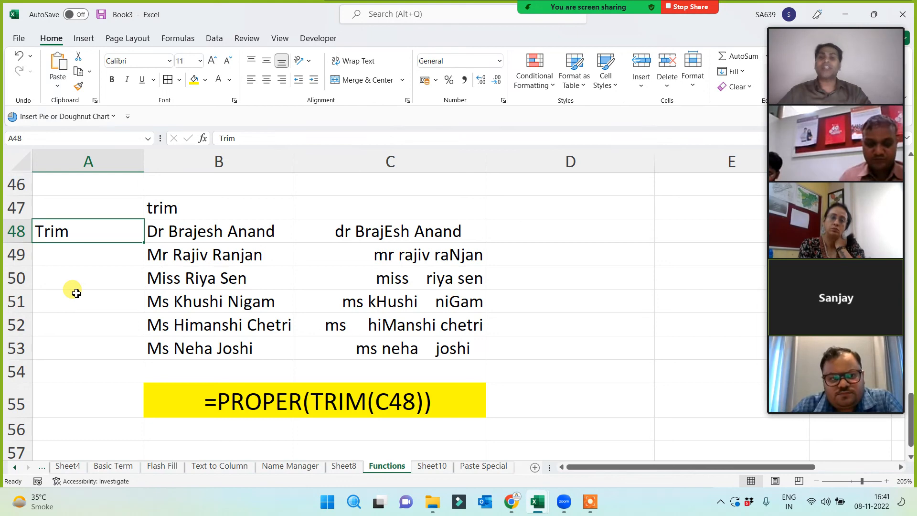
{"action": "left_click", "coordinate": [79, 161]}
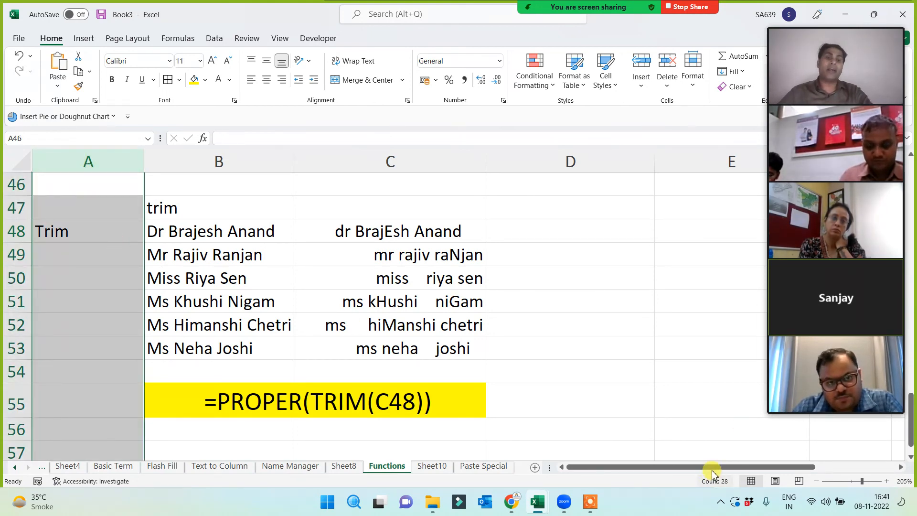
{"action": "left_click", "coordinate": [670, 332]}
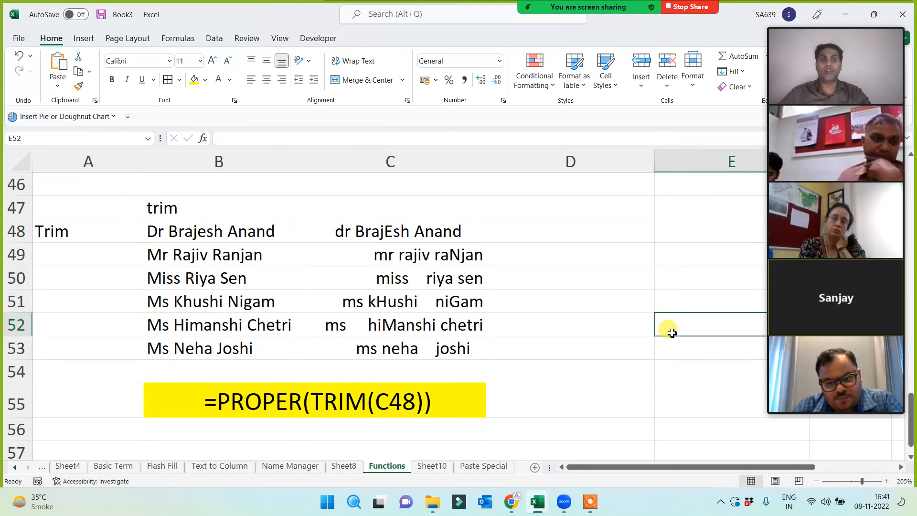
{"action": "scroll", "coordinate": [117, 318], "scroll_direction": "up", "scroll_amount": 3}
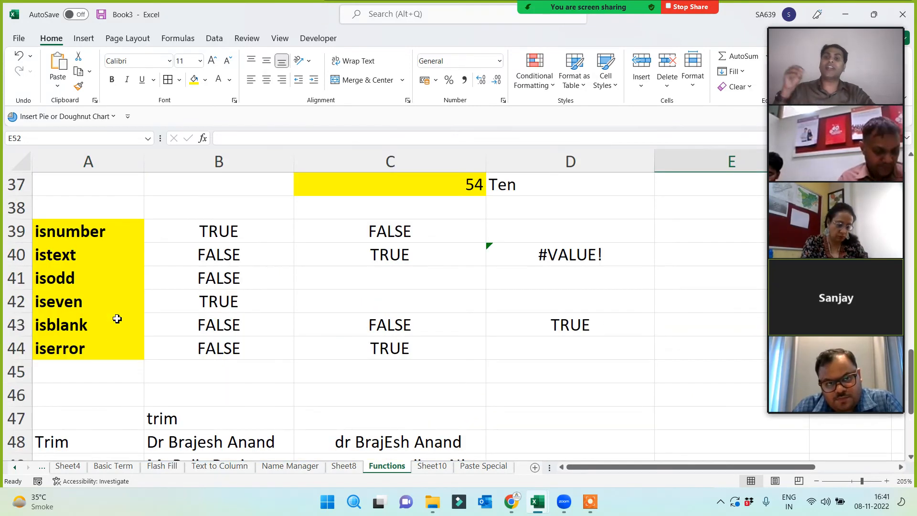
{"action": "scroll", "coordinate": [117, 319], "scroll_direction": "up", "scroll_amount": 12}
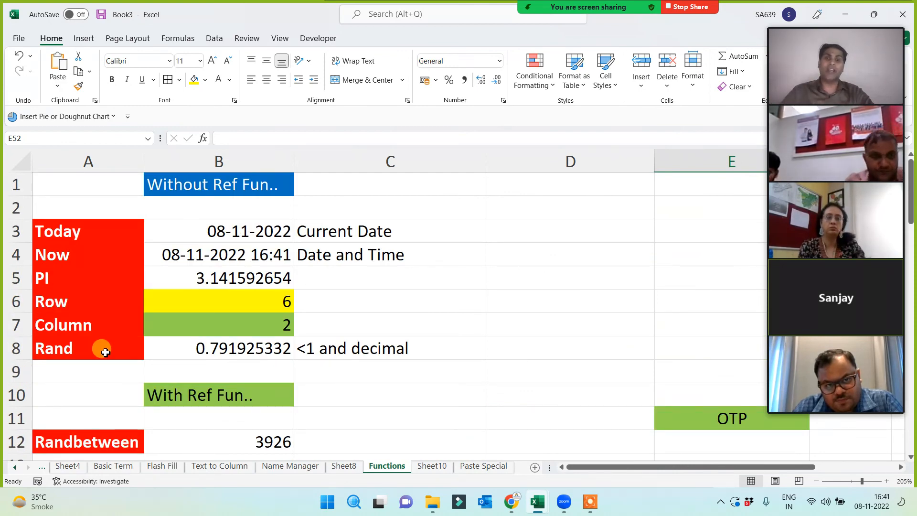
{"action": "scroll", "coordinate": [76, 325], "scroll_direction": "down", "scroll_amount": 7}
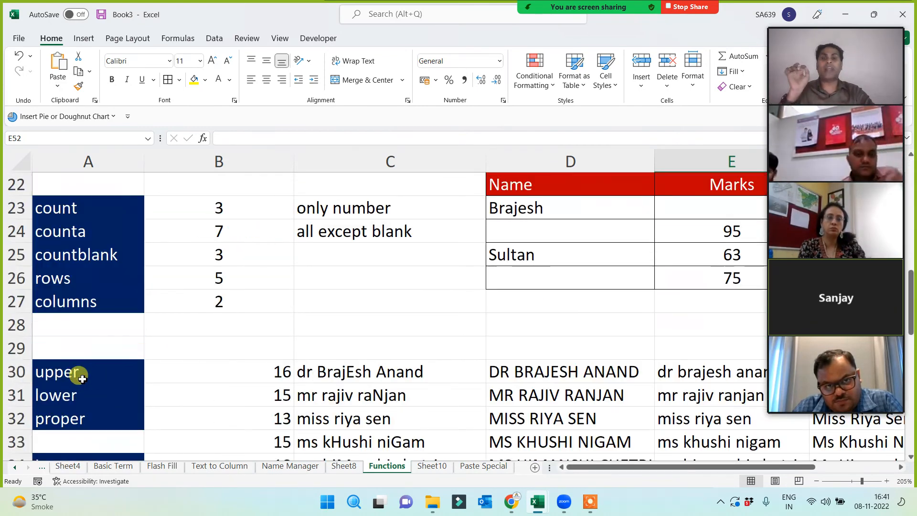
{"action": "scroll", "coordinate": [80, 384], "scroll_direction": "down", "scroll_amount": 2}
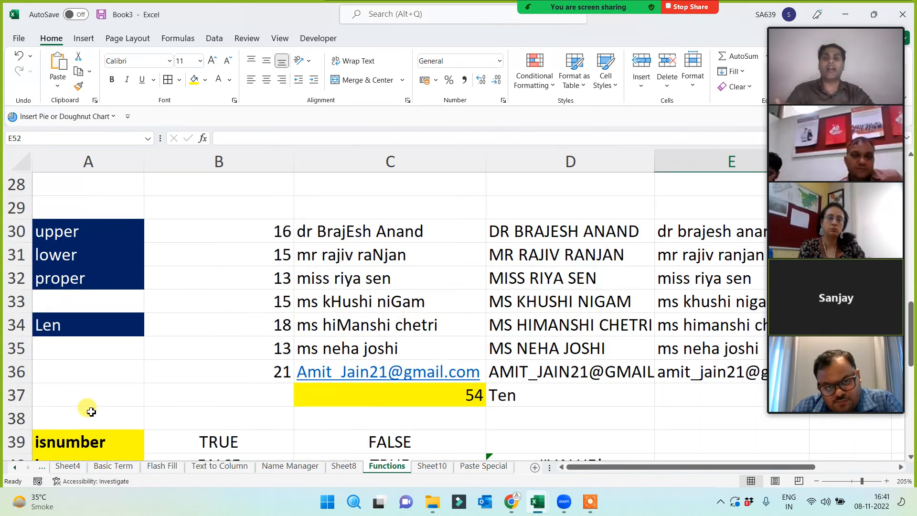
{"action": "scroll", "coordinate": [91, 411], "scroll_direction": "down", "scroll_amount": 2}
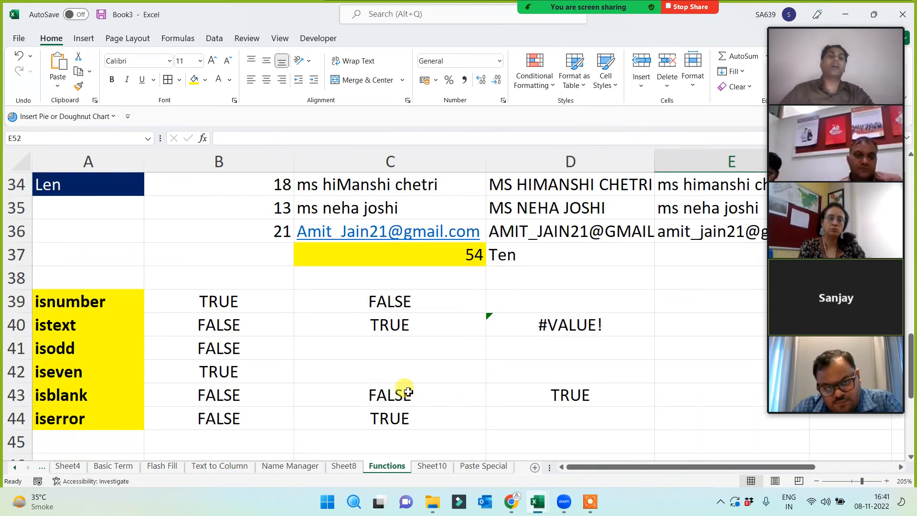
{"action": "left_click_drag", "start_coordinate": [73, 310], "coordinate": [71, 419]}
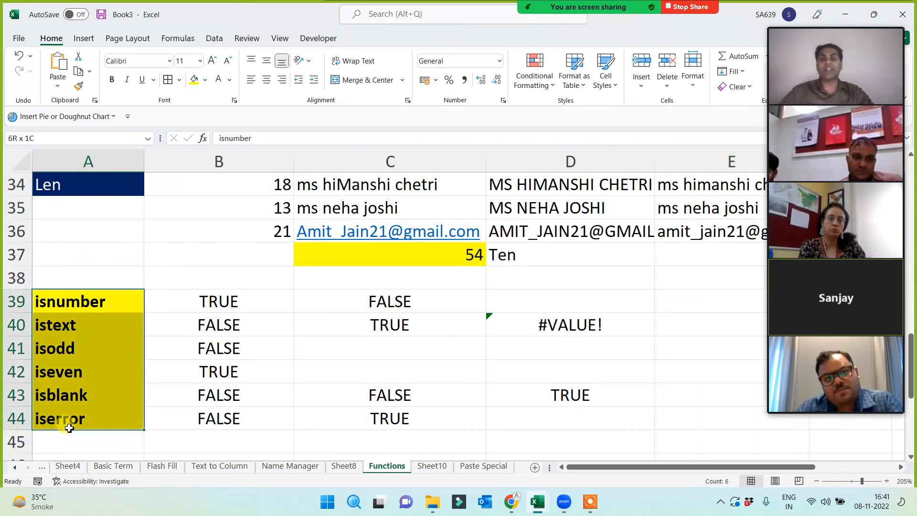
{"action": "left_click", "coordinate": [88, 255]}
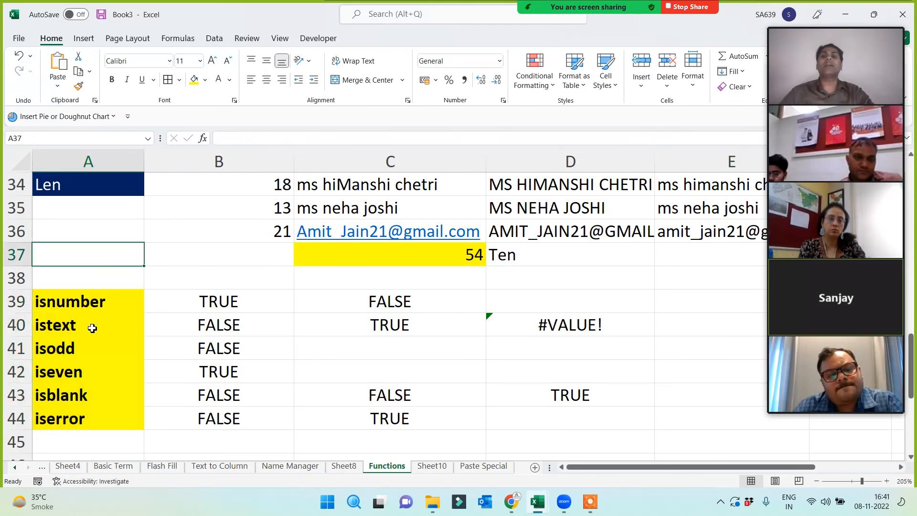
{"action": "left_click", "coordinate": [92, 348]}
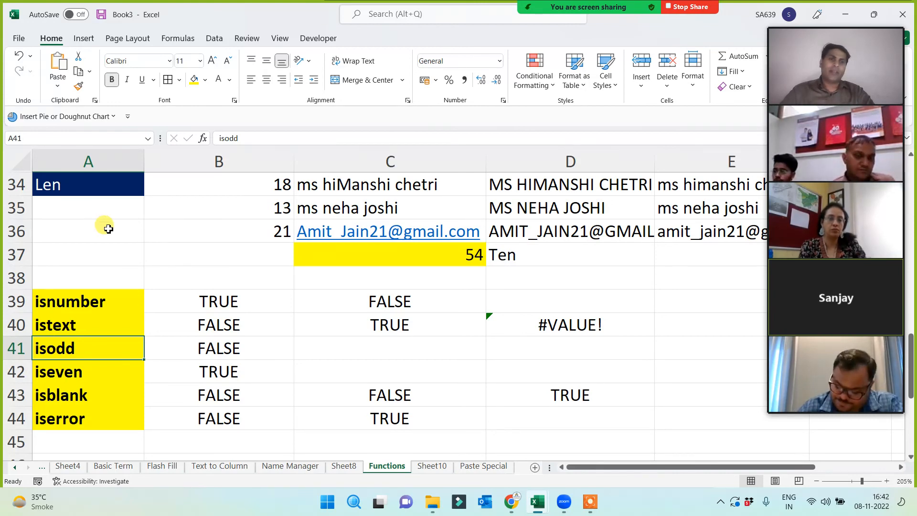
{"action": "mouse_move", "coordinate": [833, 75]}
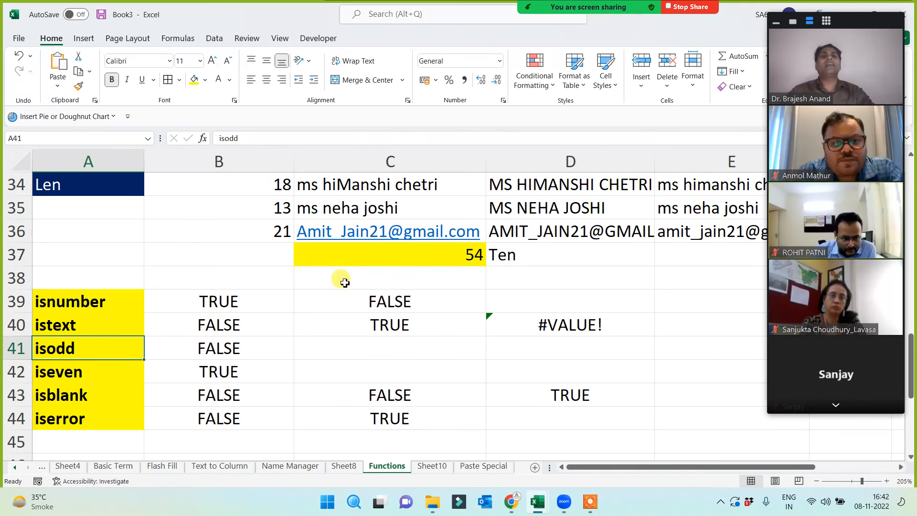
{"action": "left_click", "coordinate": [96, 298]}
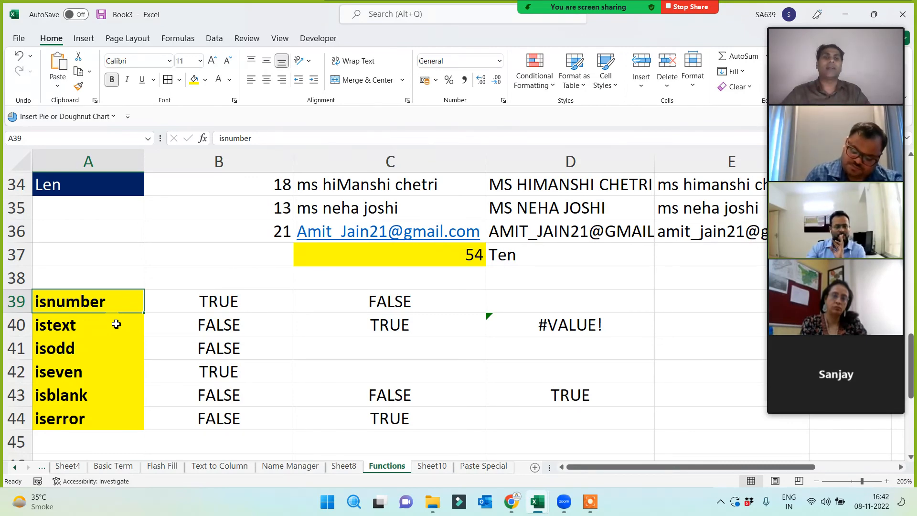
{"action": "scroll", "coordinate": [133, 306], "scroll_direction": "up", "scroll_amount": 11}
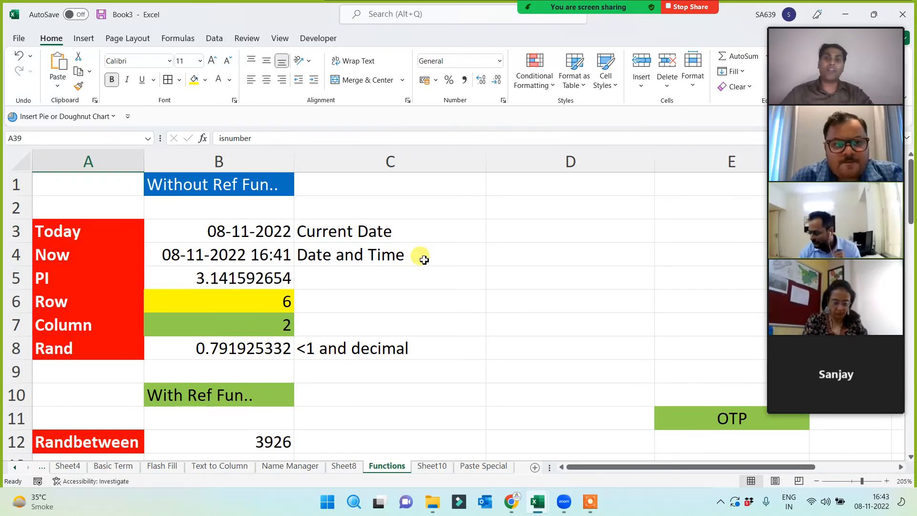
- Start saving the workbook with Ctrl+S, then cancel out of the Save As screen
{"action": "left_click", "coordinate": [534, 275]}
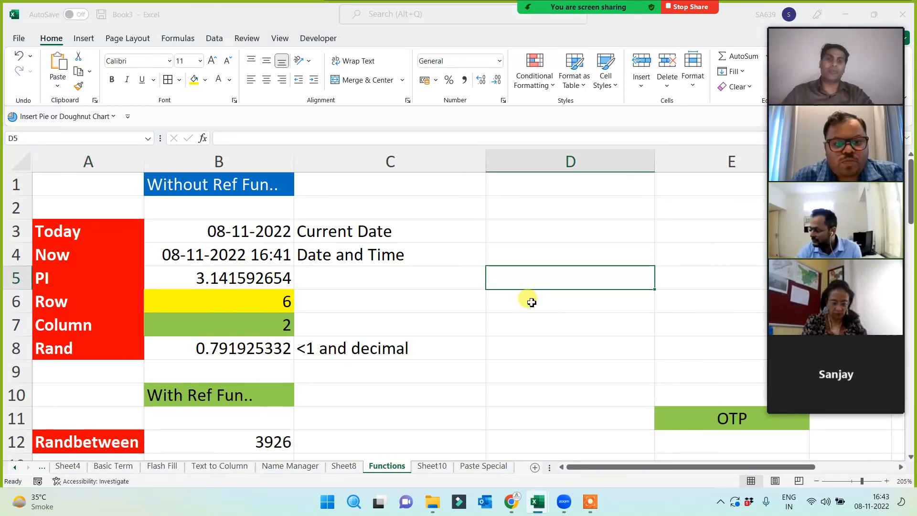
{"action": "key", "text": "ctrl+s"}
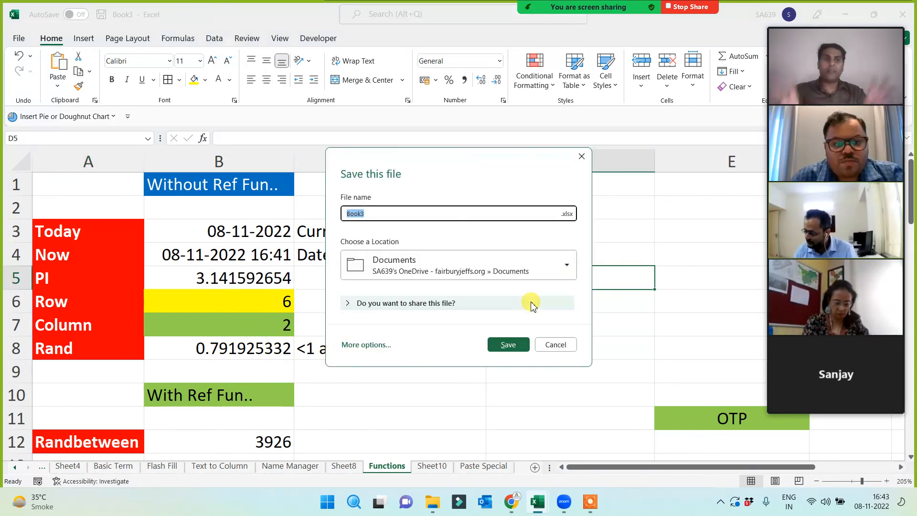
{"action": "left_click", "coordinate": [365, 346]}
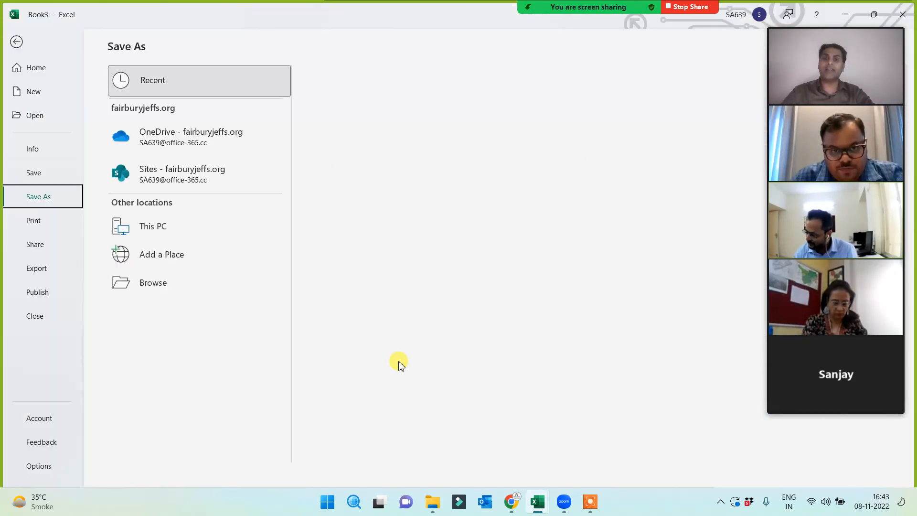
{"action": "key", "text": "Escape"}
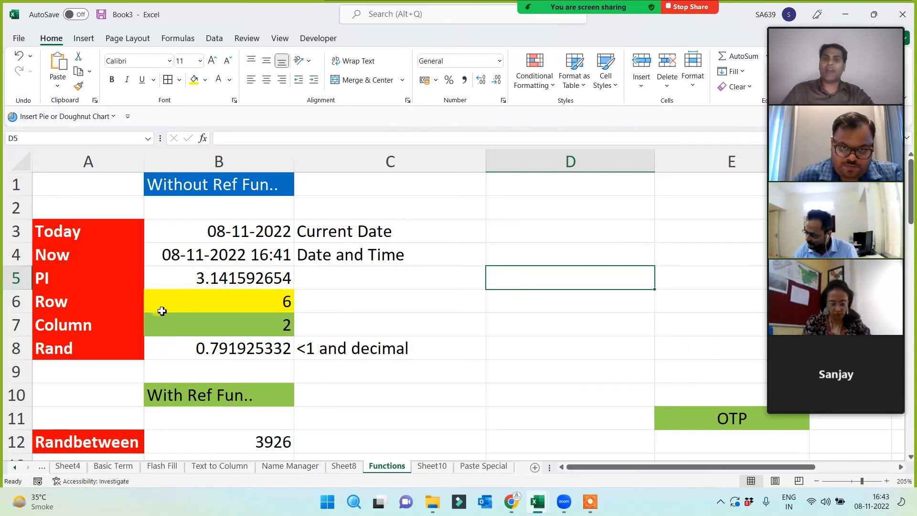
- Copy the function examples in A3:B19, from Today down to Product
{"action": "left_click_drag", "start_coordinate": [66, 232], "coordinate": [232, 362]}
{"action": "scroll", "coordinate": [231, 363], "scroll_direction": "down", "scroll_amount": 2}
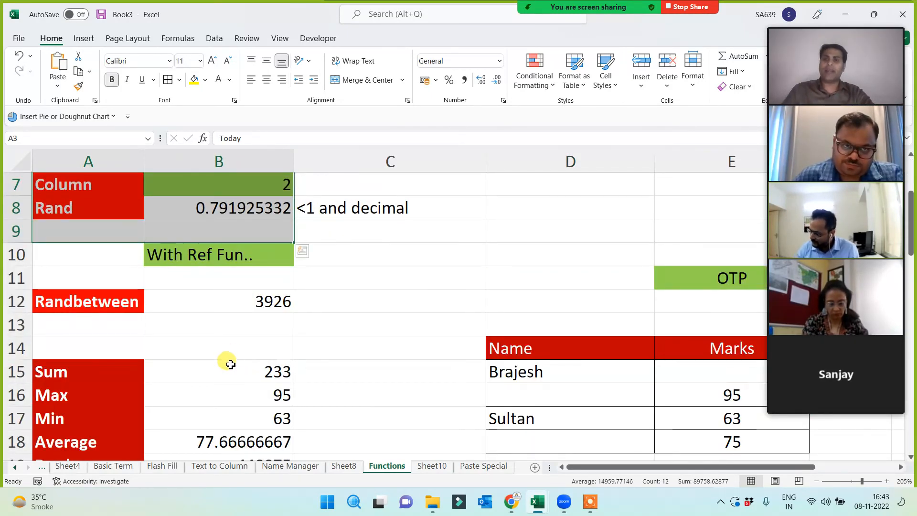
{"action": "scroll", "coordinate": [232, 359], "scroll_direction": "down", "scroll_amount": 3}
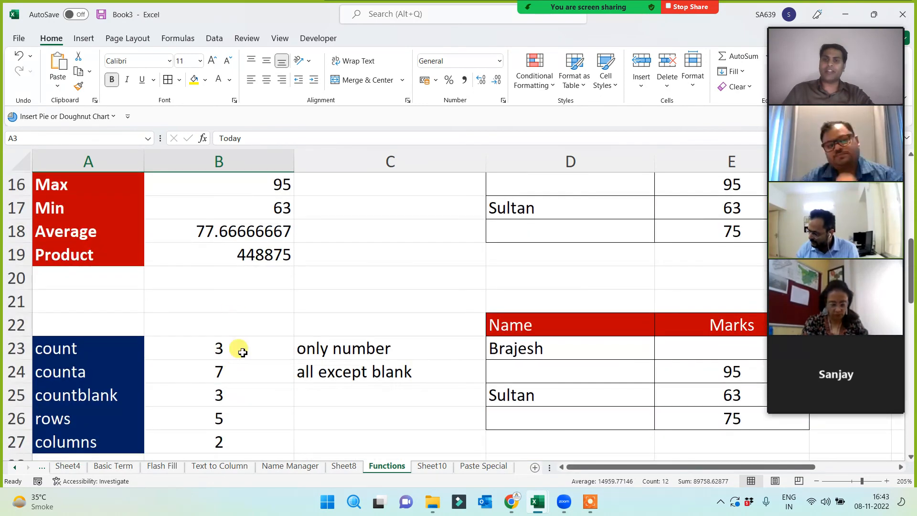
{"action": "scroll", "coordinate": [243, 352], "scroll_direction": "down", "scroll_amount": 2}
{"action": "scroll", "coordinate": [243, 352], "scroll_direction": "up", "scroll_amount": 6}
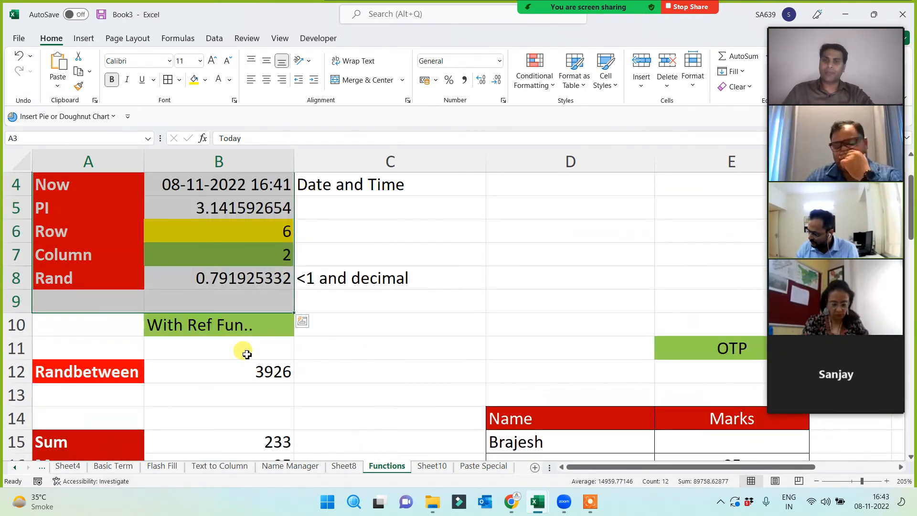
{"action": "scroll", "coordinate": [256, 361], "scroll_direction": "down", "scroll_amount": 2}
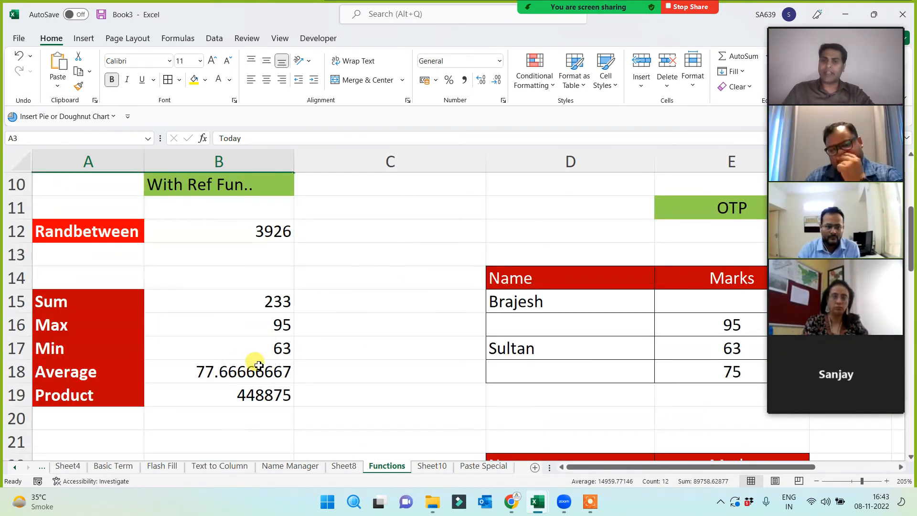
{"action": "left_click", "coordinate": [257, 401], "text": "shift"}
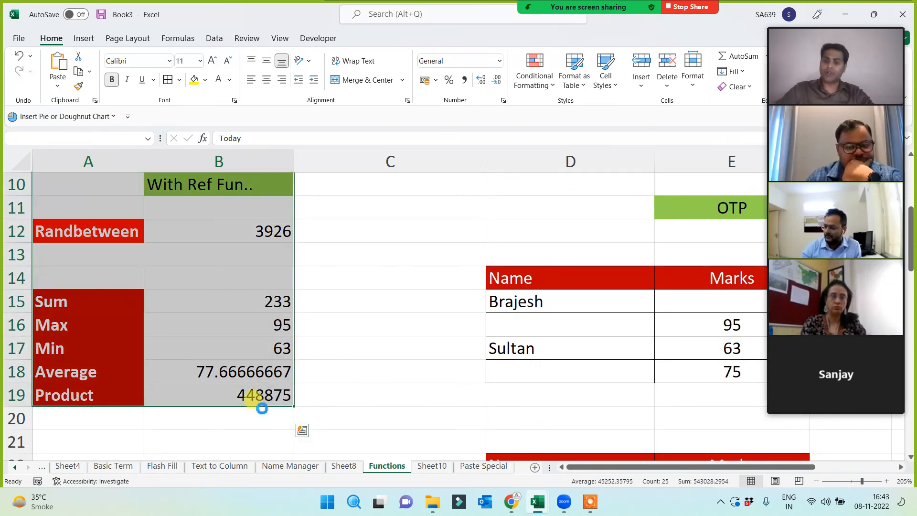
{"action": "key", "text": "ctrl+c"}
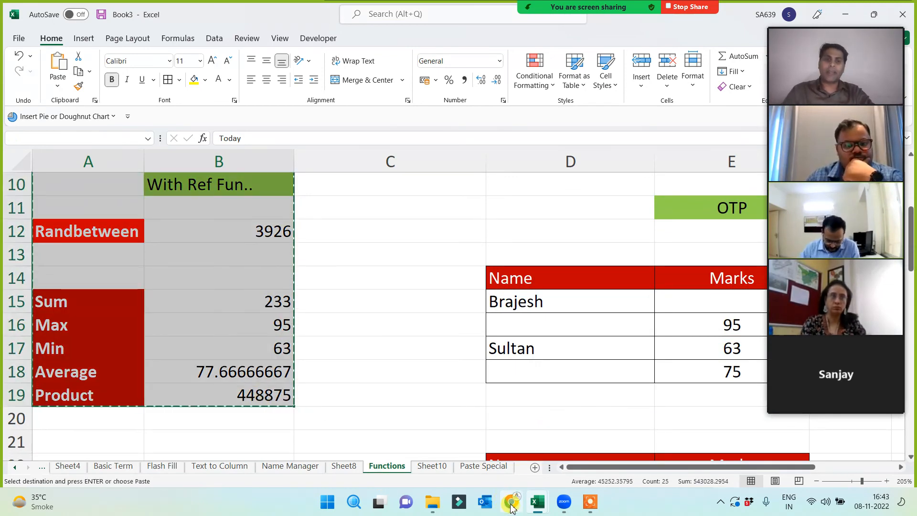
{"action": "left_click", "coordinate": [511, 506]}
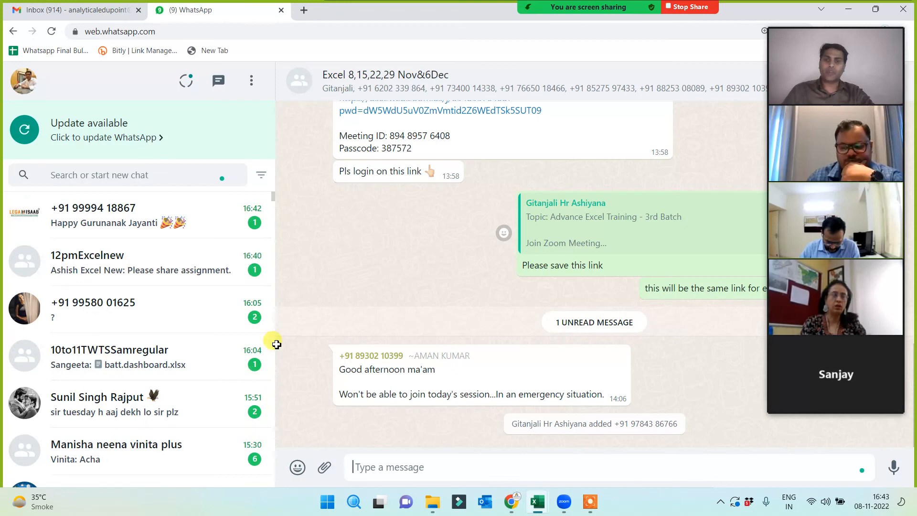
- Switch between Excel and the browser until the WhatsApp group chat is in front
{"action": "key", "text": "alt+Tab"}
{"action": "left_click", "coordinate": [353, 466]}
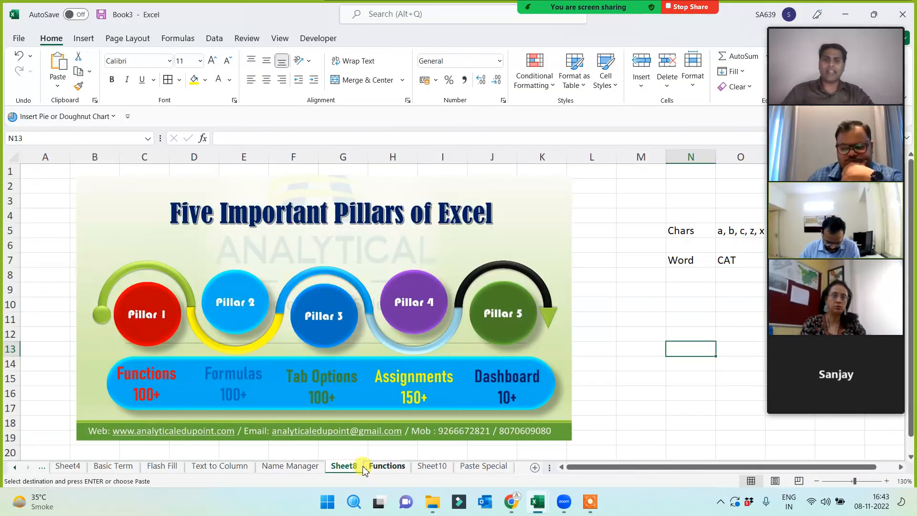
{"action": "left_click", "coordinate": [514, 508]}
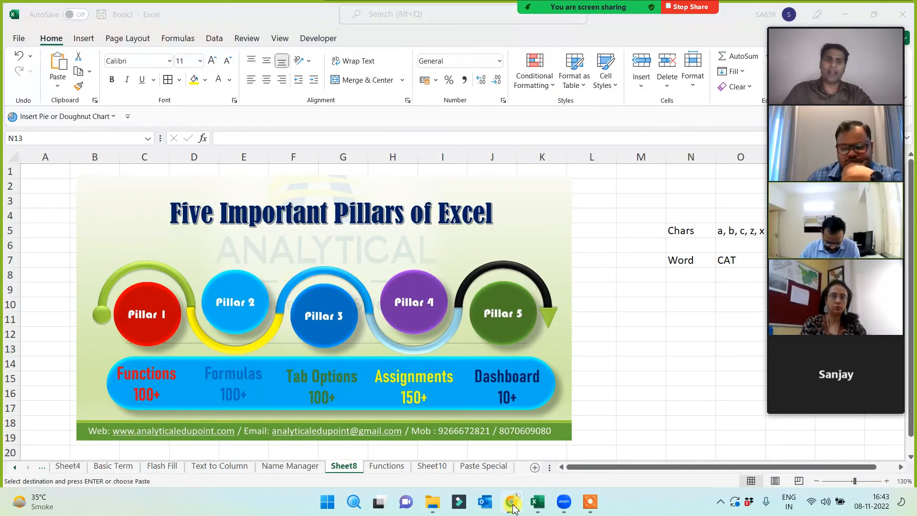
{"action": "left_click", "coordinate": [464, 446]}
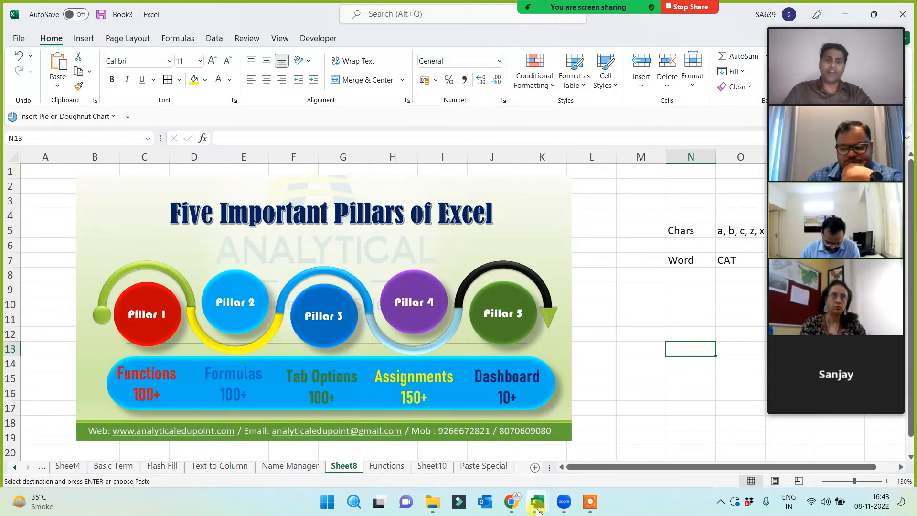
{"action": "left_click", "coordinate": [514, 508]}
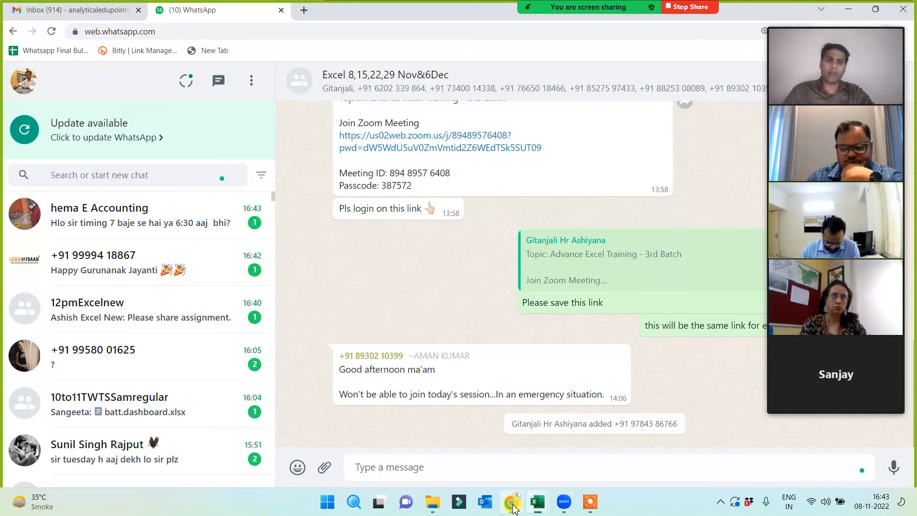
{"action": "key", "text": "alt+Tab"}
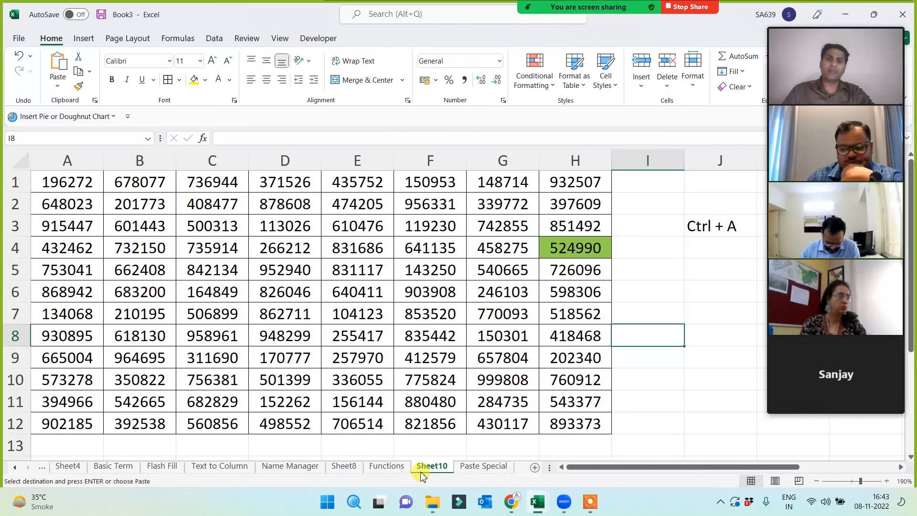
{"action": "left_click", "coordinate": [514, 506]}
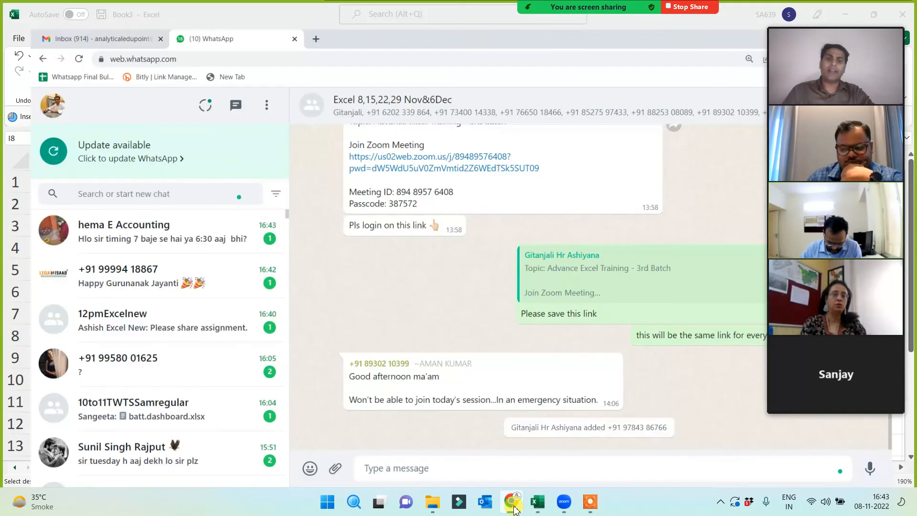
{"action": "key", "text": "alt+Tab"}
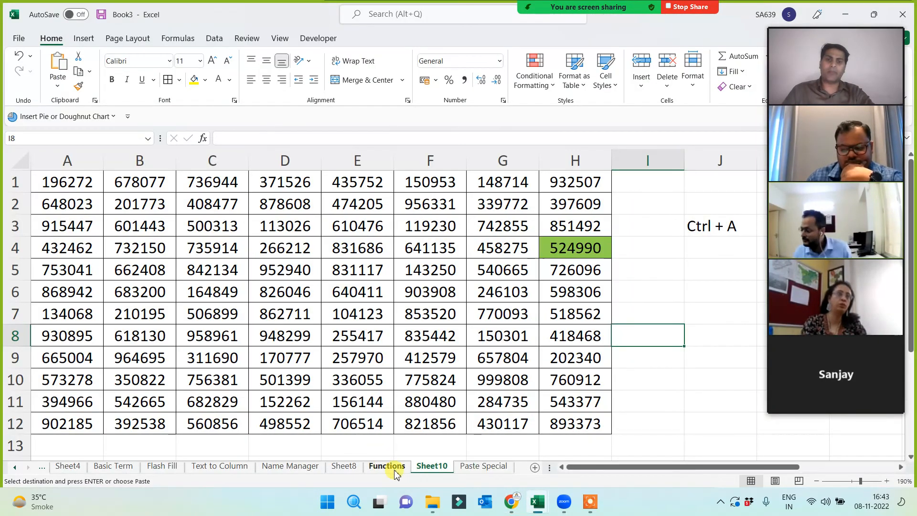
{"action": "left_click", "coordinate": [514, 505]}
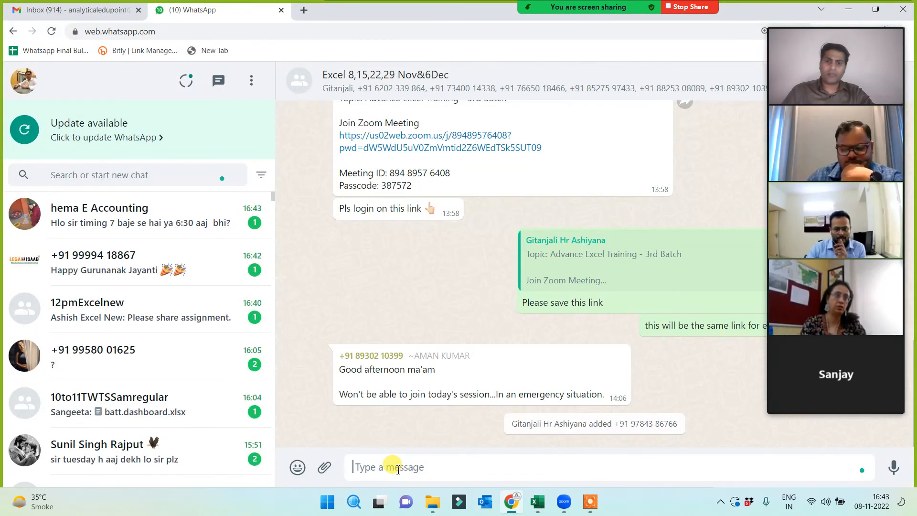
- Paste the copied examples into the group chat and send them as a photo
{"action": "key", "text": "ctrl+v"}
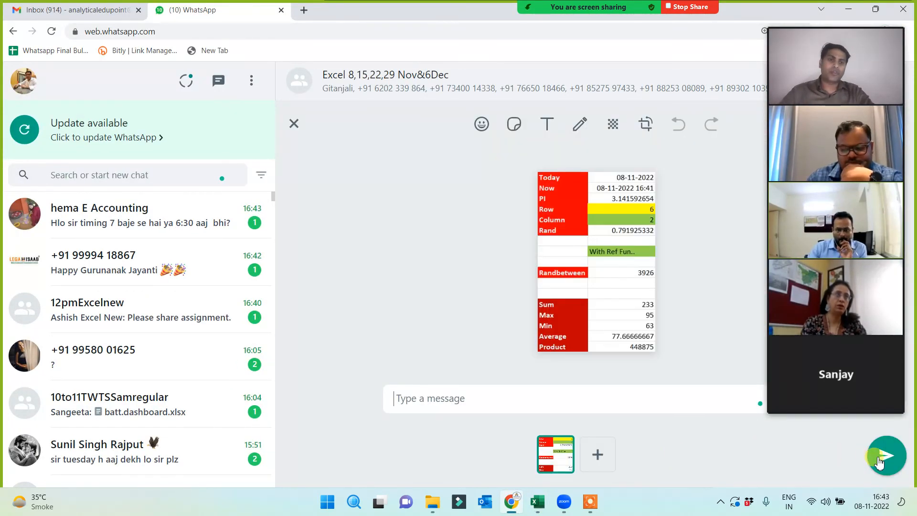
{"action": "left_click", "coordinate": [882, 456]}
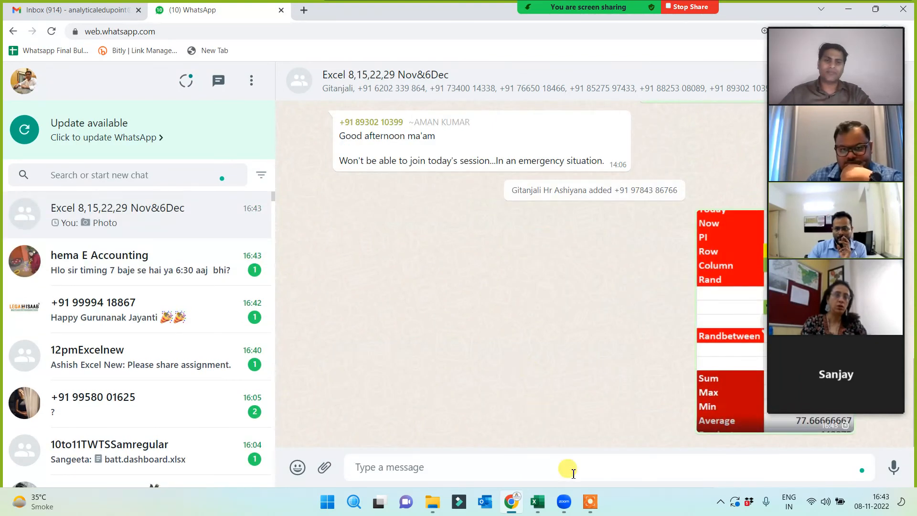
{"action": "left_click", "coordinate": [536, 505]}
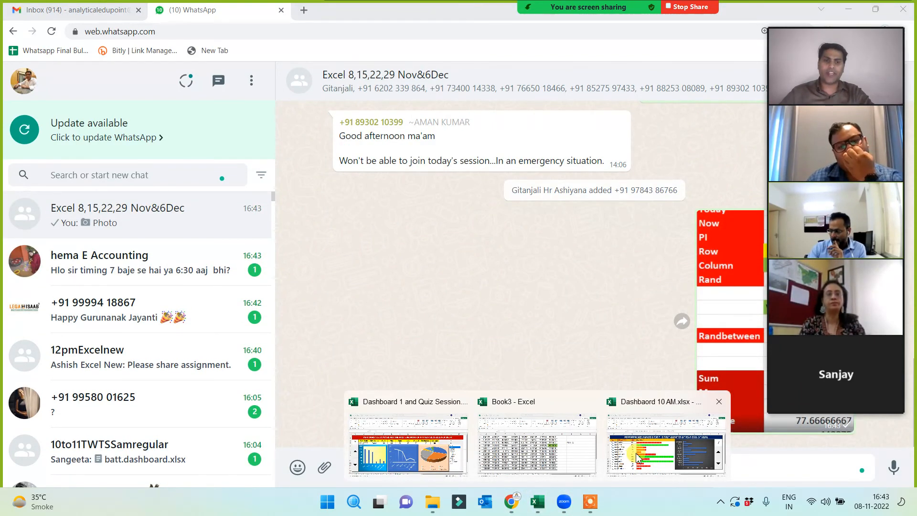
{"action": "left_click", "coordinate": [638, 457]}
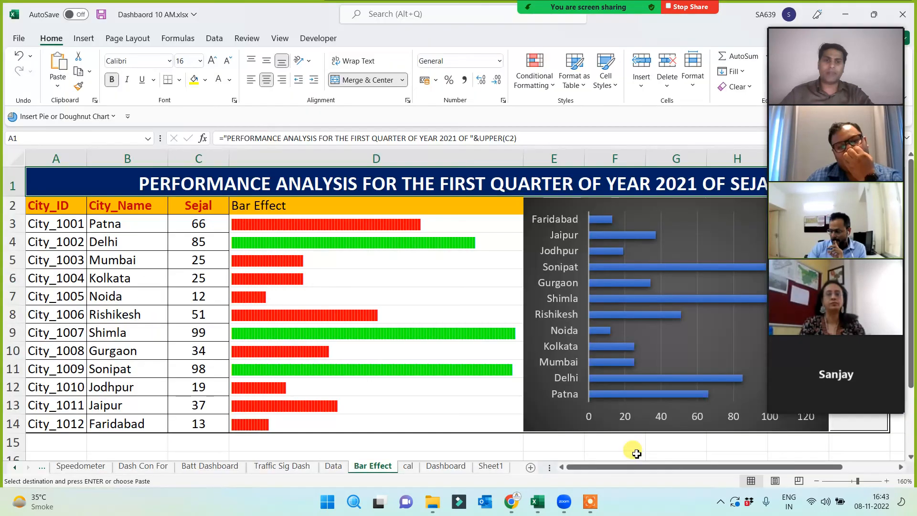
- Copy the count-through-Len examples in A22:B36 from Book3's Functions sheet
{"action": "left_click", "coordinate": [533, 497]}
{"action": "mouse_move", "coordinate": [538, 501]}
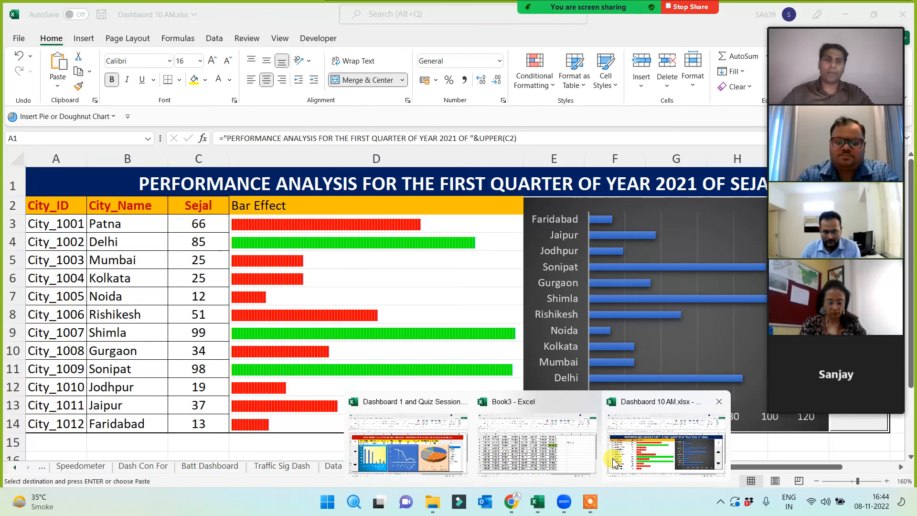
{"action": "left_click", "coordinate": [528, 461]}
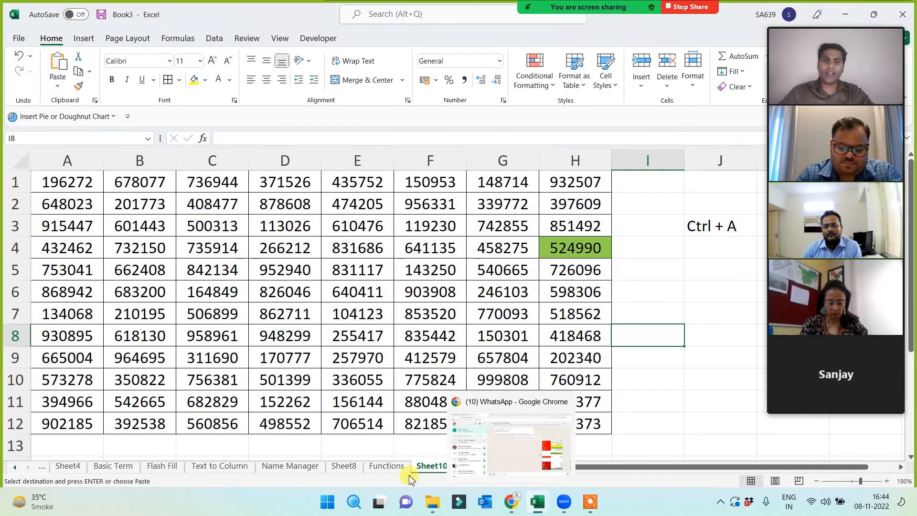
{"action": "left_click", "coordinate": [387, 466]}
{"action": "scroll", "coordinate": [134, 372], "scroll_direction": "down", "scroll_amount": 3}
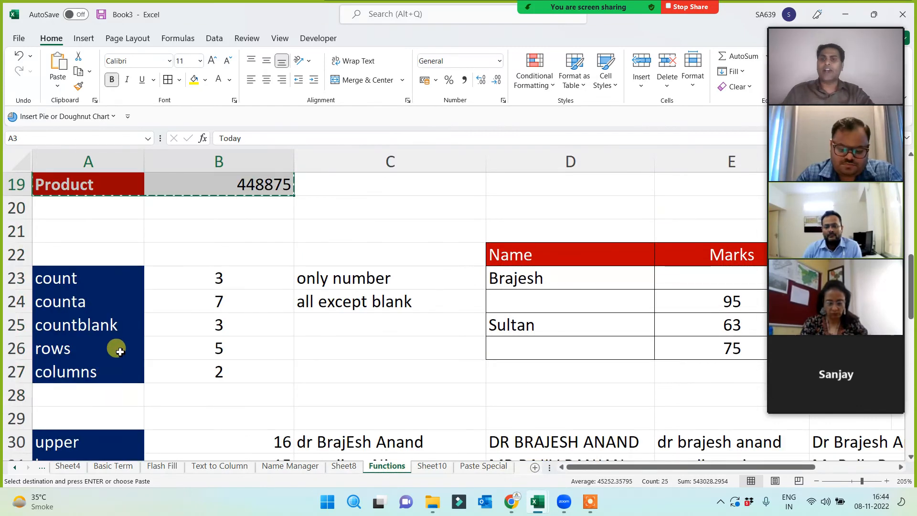
{"action": "left_click", "coordinate": [68, 253]}
{"action": "scroll", "coordinate": [199, 363], "scroll_direction": "down", "scroll_amount": 3}
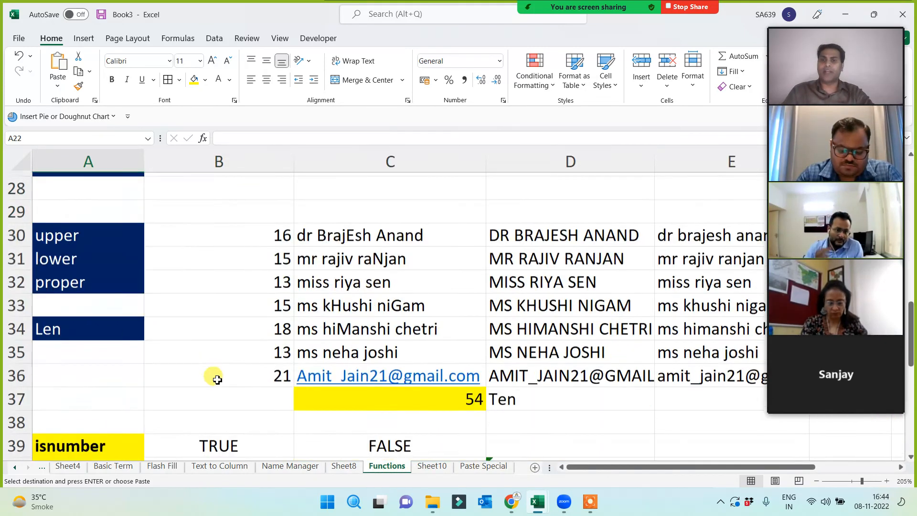
{"action": "key", "text": "ctrl+v"}
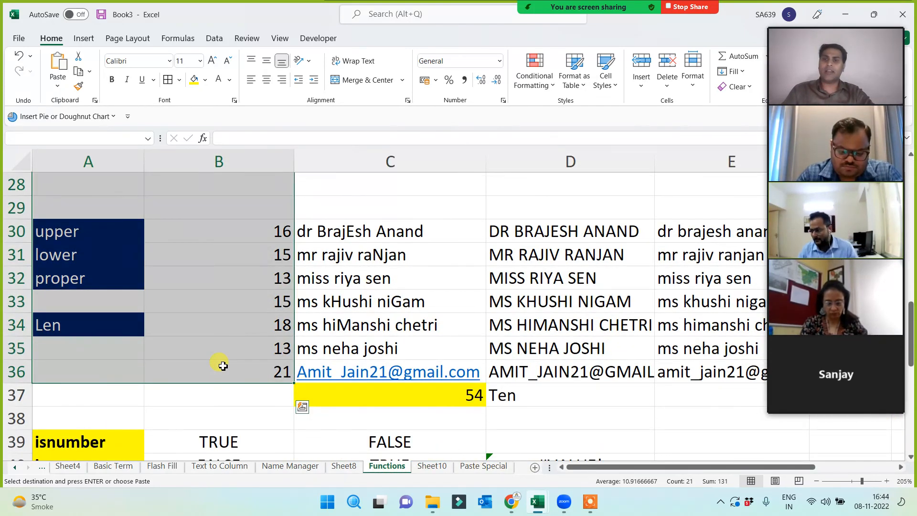
{"action": "key", "text": "ctrl+c"}
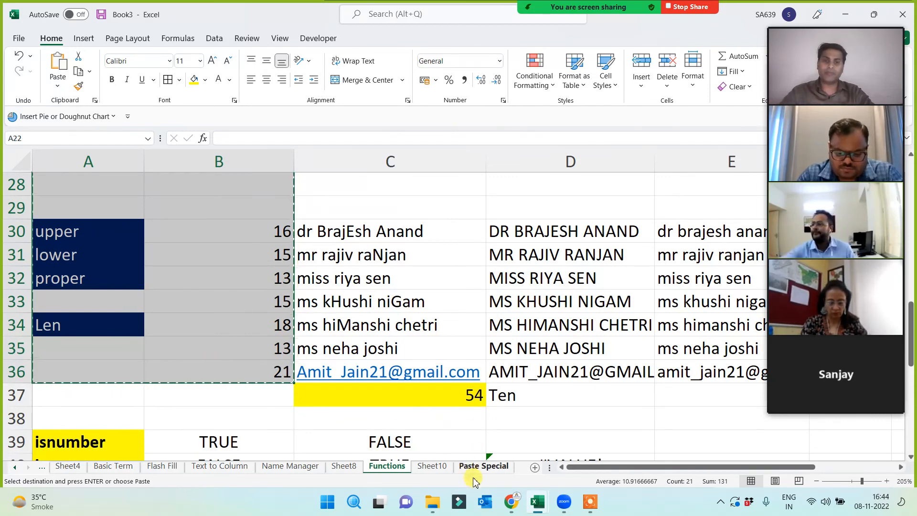
{"action": "left_click", "coordinate": [518, 506]}
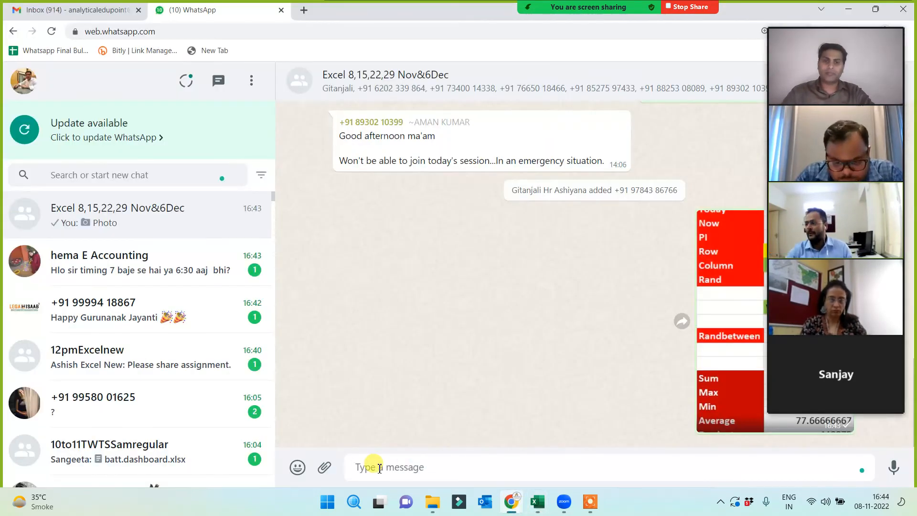
- Send the A22:B36 examples as a second photo, then return to Book3's Trim section
{"action": "key", "text": "ctrl+v"}
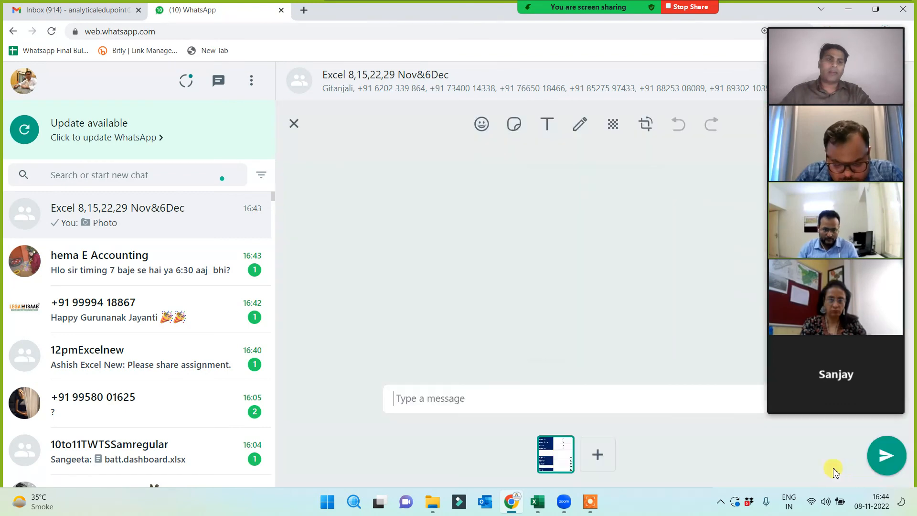
{"action": "left_click", "coordinate": [883, 455]}
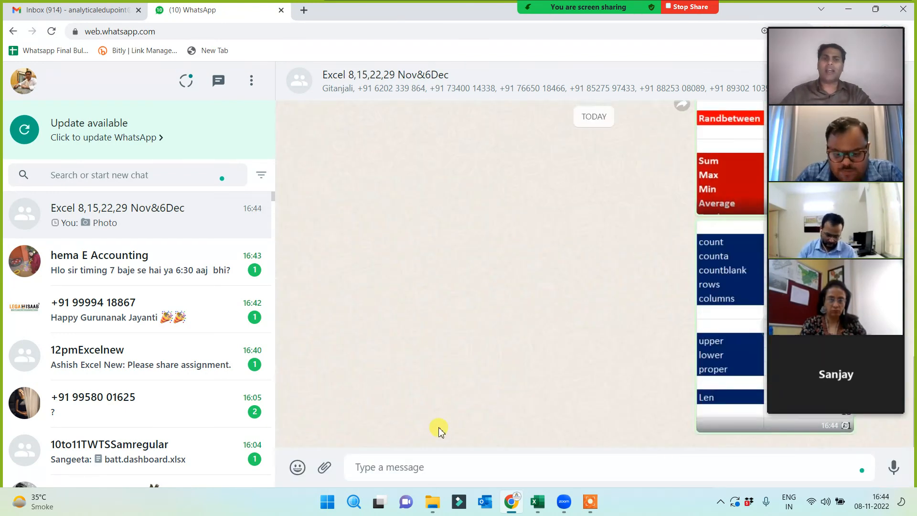
{"action": "mouse_move", "coordinate": [539, 506]}
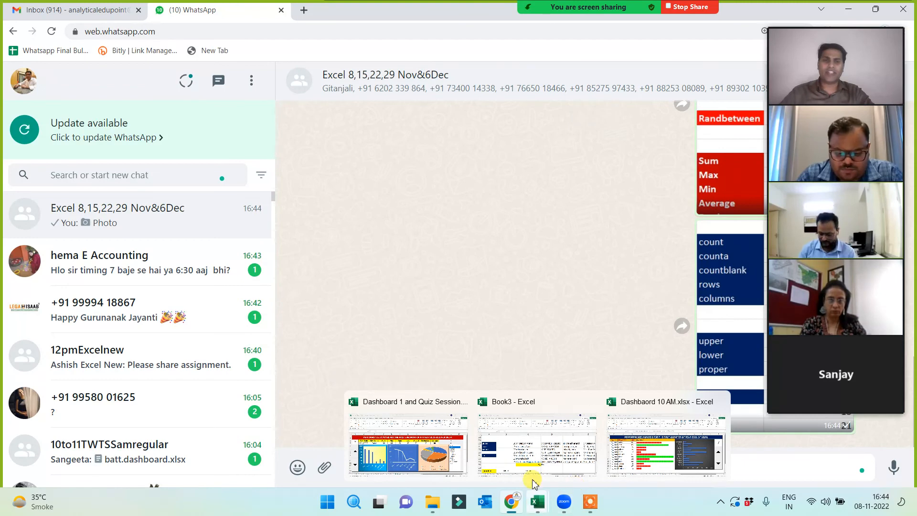
{"action": "left_click", "coordinate": [525, 462]}
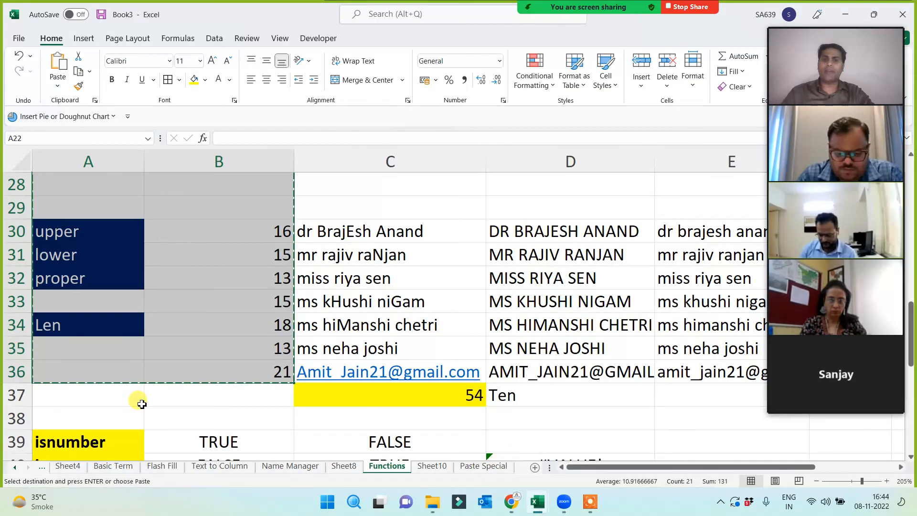
{"action": "scroll", "coordinate": [92, 389], "scroll_direction": "down", "scroll_amount": 3}
{"action": "left_click", "coordinate": [58, 207]}
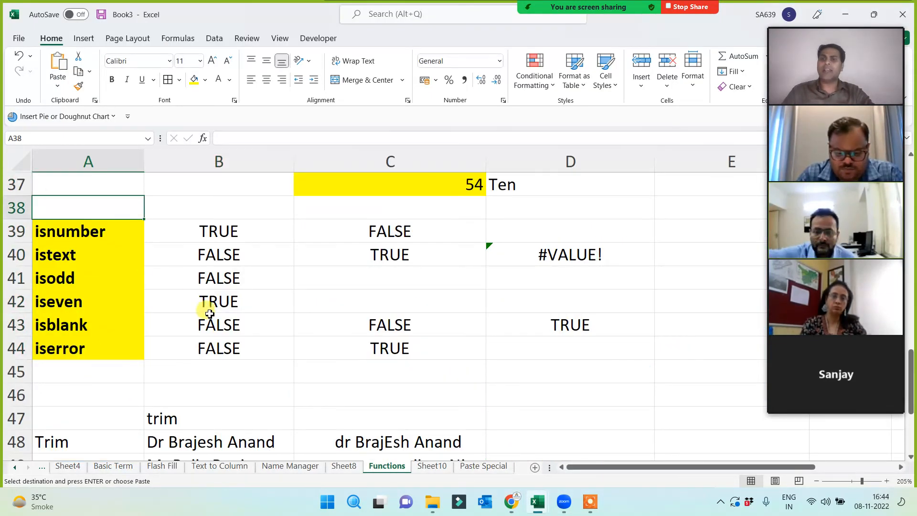
{"action": "scroll", "coordinate": [215, 306], "scroll_direction": "down", "scroll_amount": 2}
{"action": "scroll", "coordinate": [234, 431], "scroll_direction": "down", "scroll_amount": 1}
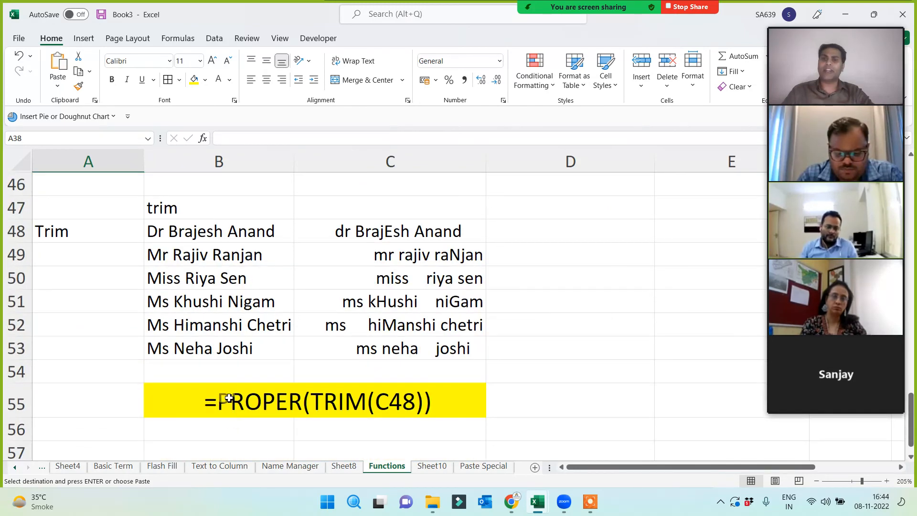